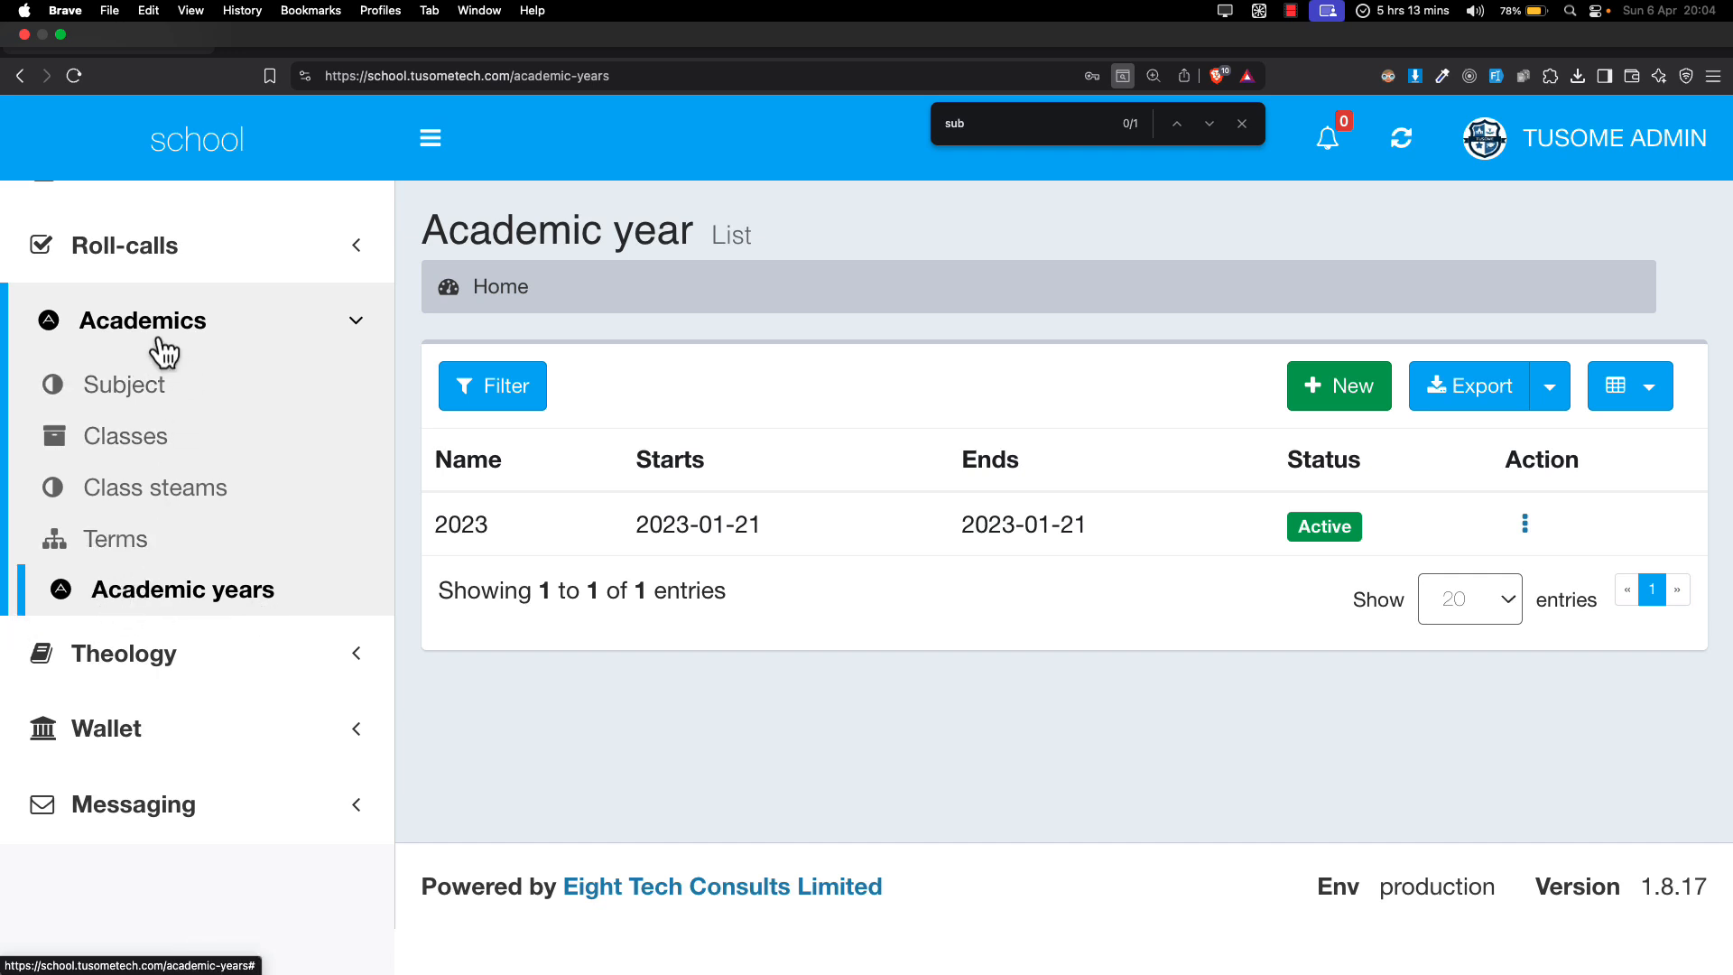
Step: Look through the main navigation and open the Academic years list in the Academics section
scroll(159, 343, "up", 10)
scroll(136, 352, "down", 1)
scroll(158, 343, "up", 1)
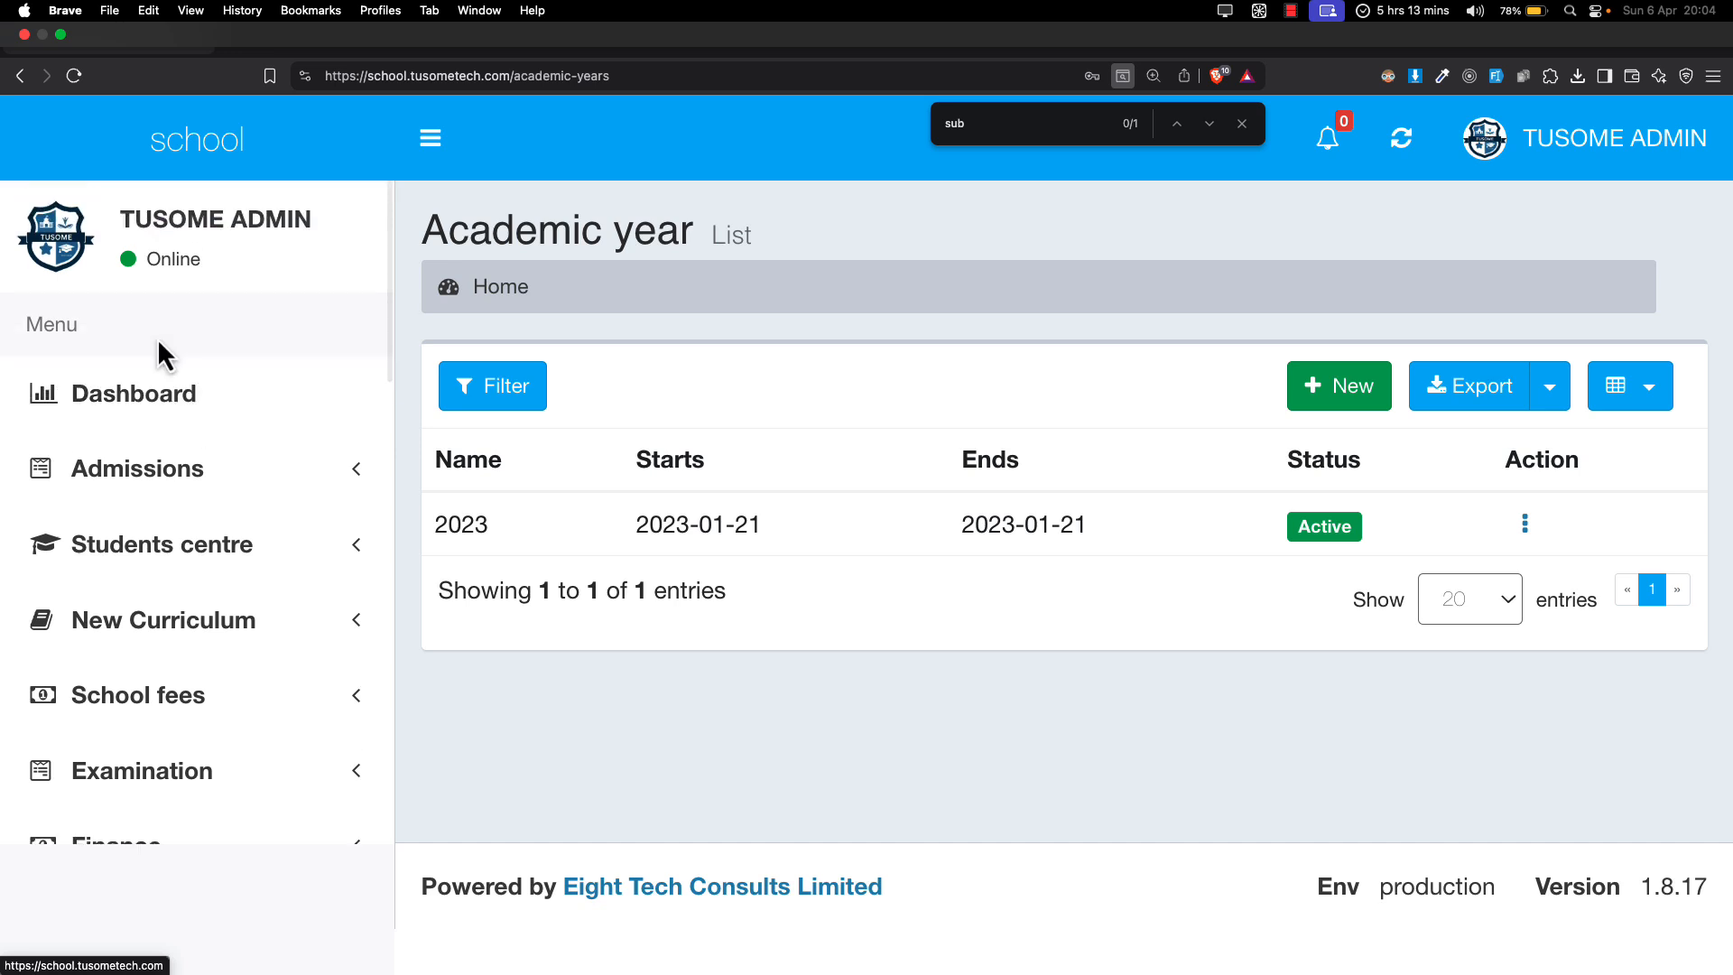
scroll(160, 347, "down", 10)
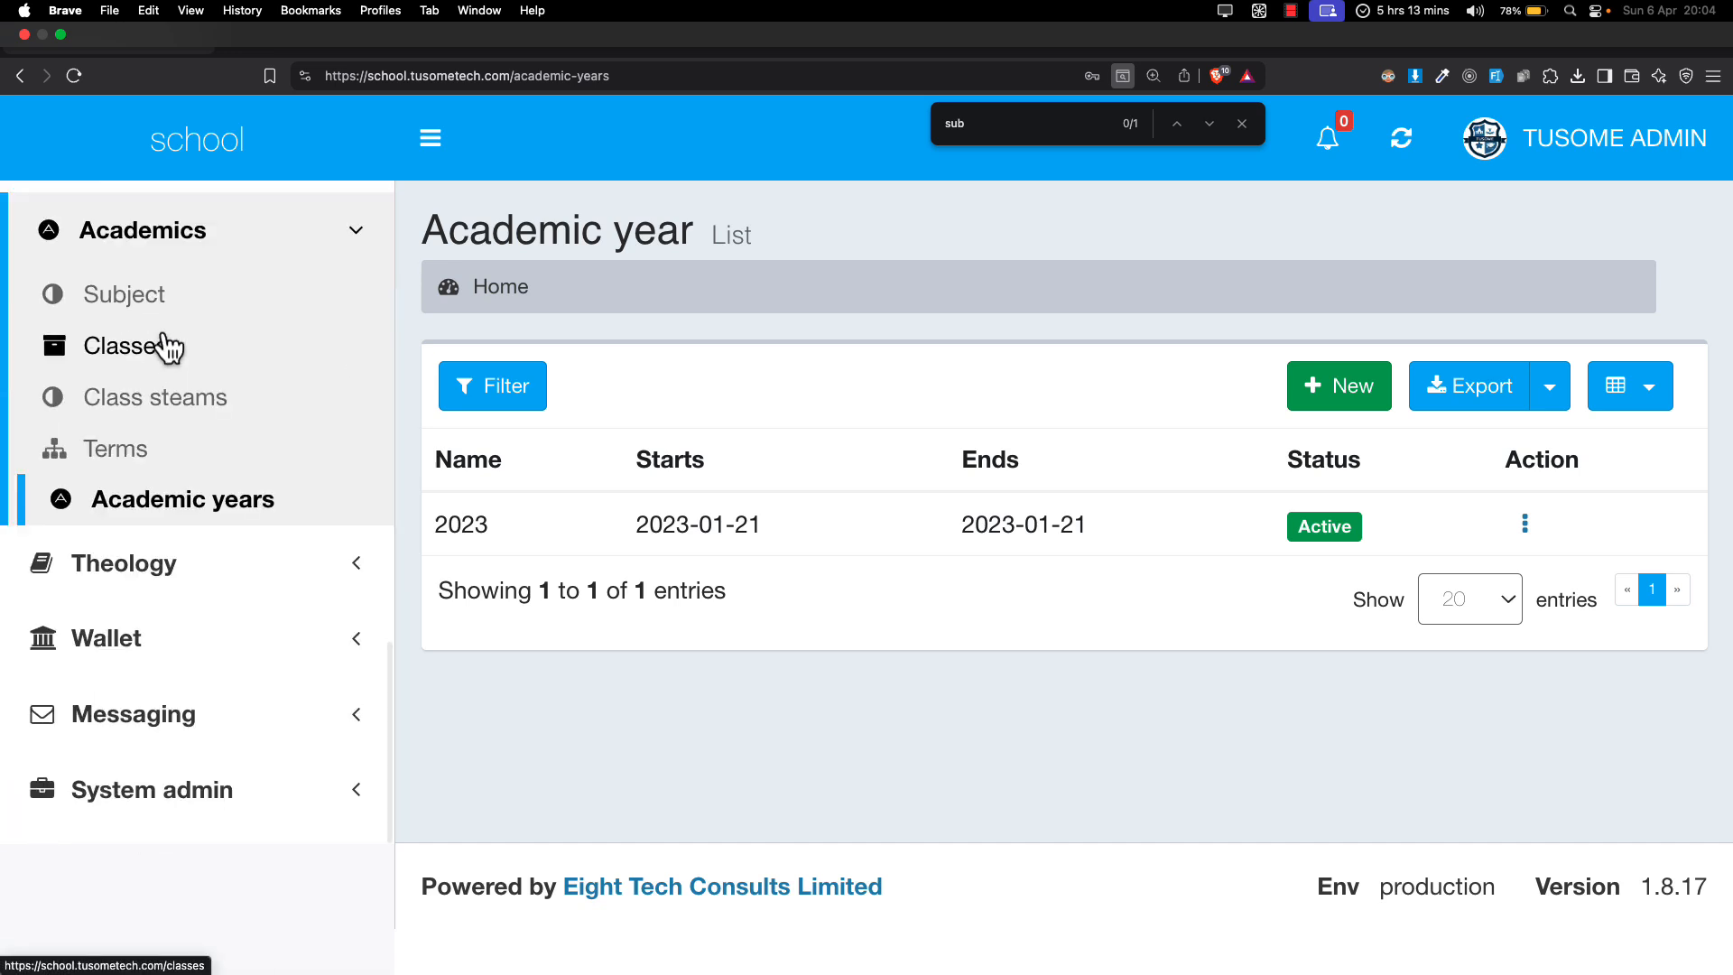
scroll(167, 346, "up", 1)
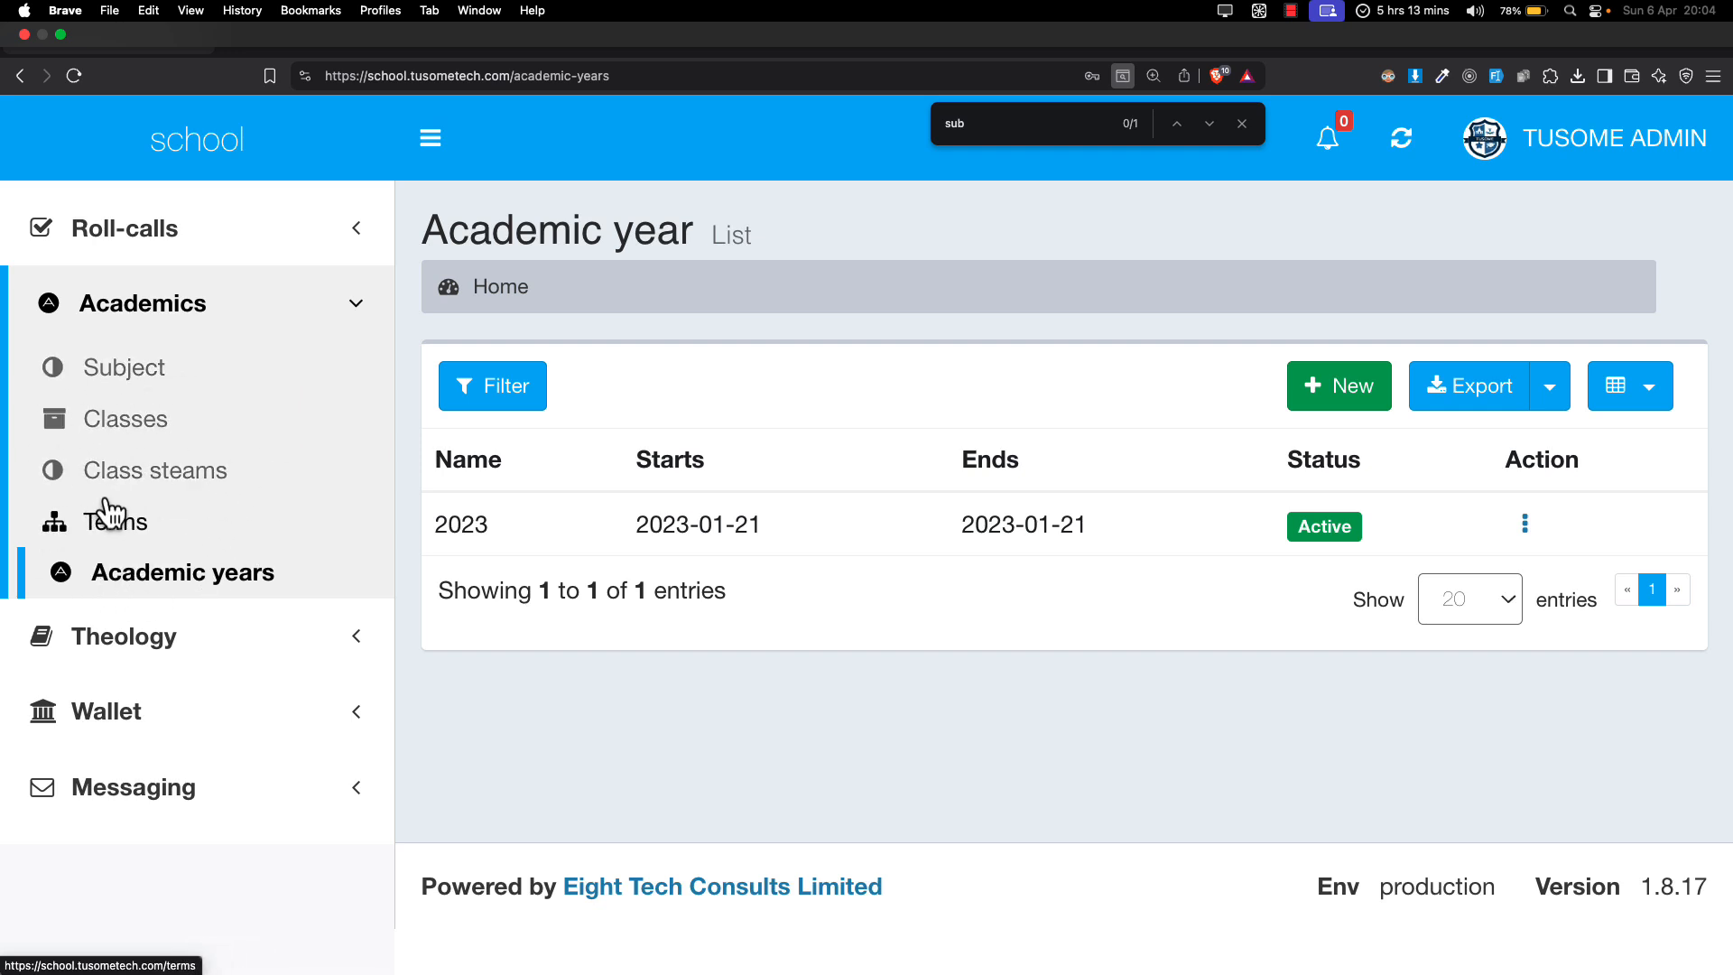
left_click(178, 587)
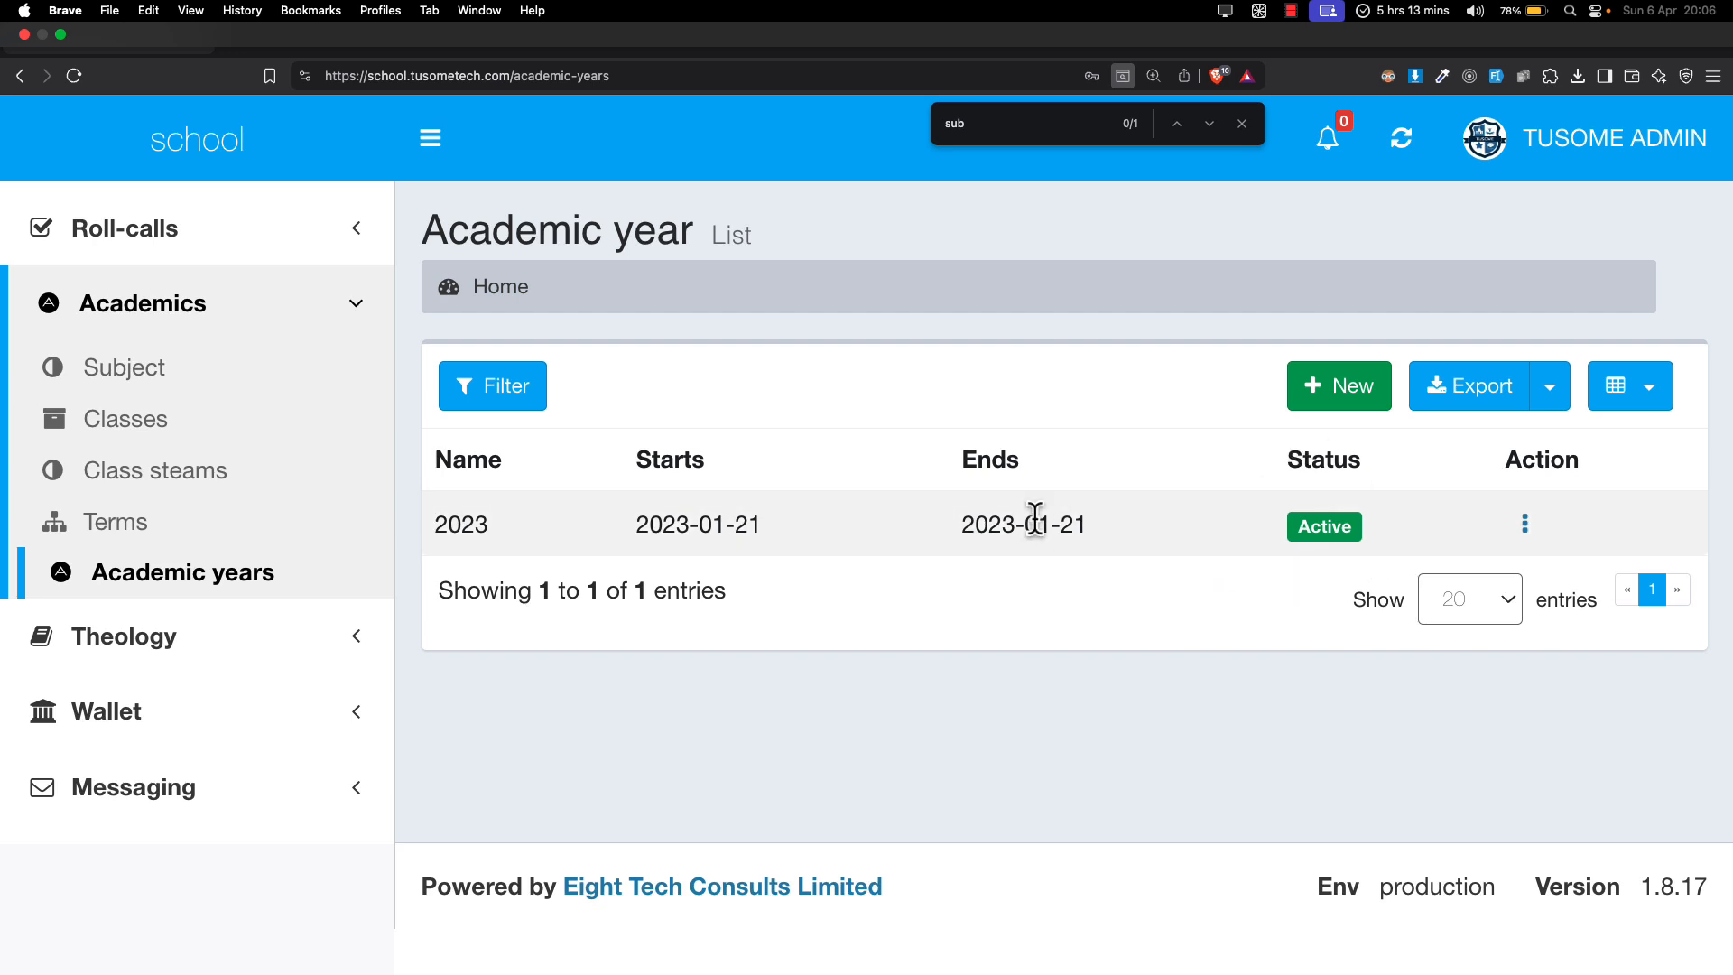
Step: Open the form for a new academic year and examine its name, start date, end date and details fields
left_click(1336, 417)
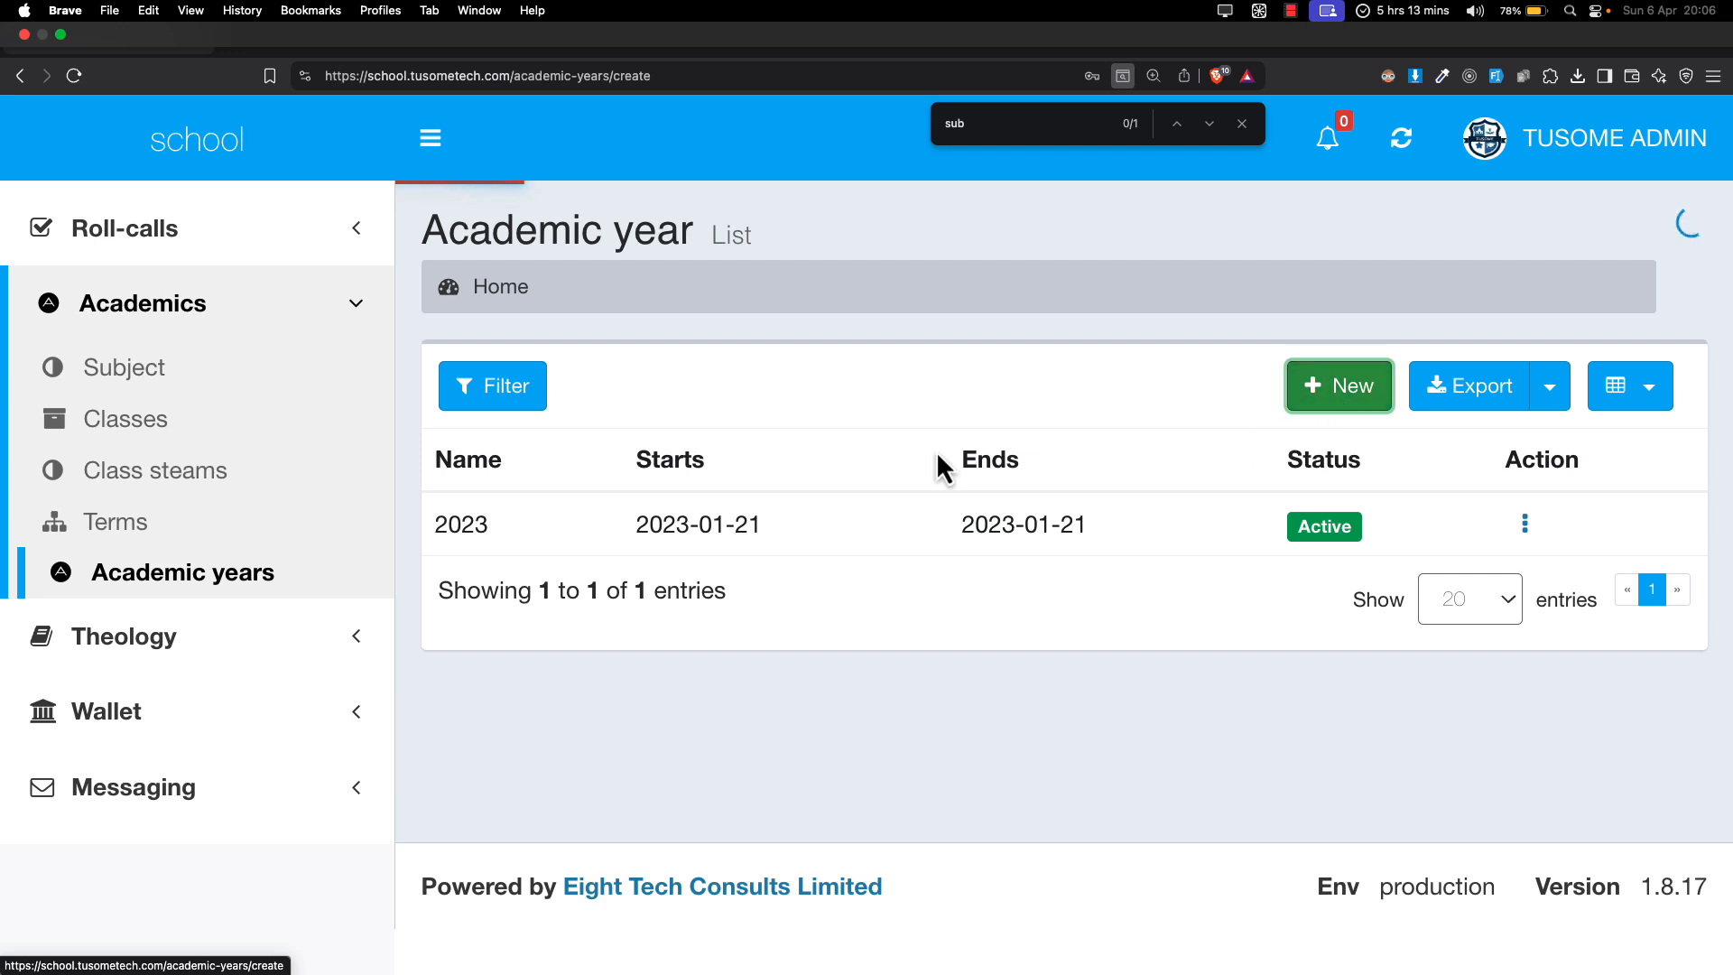
left_click(824, 458)
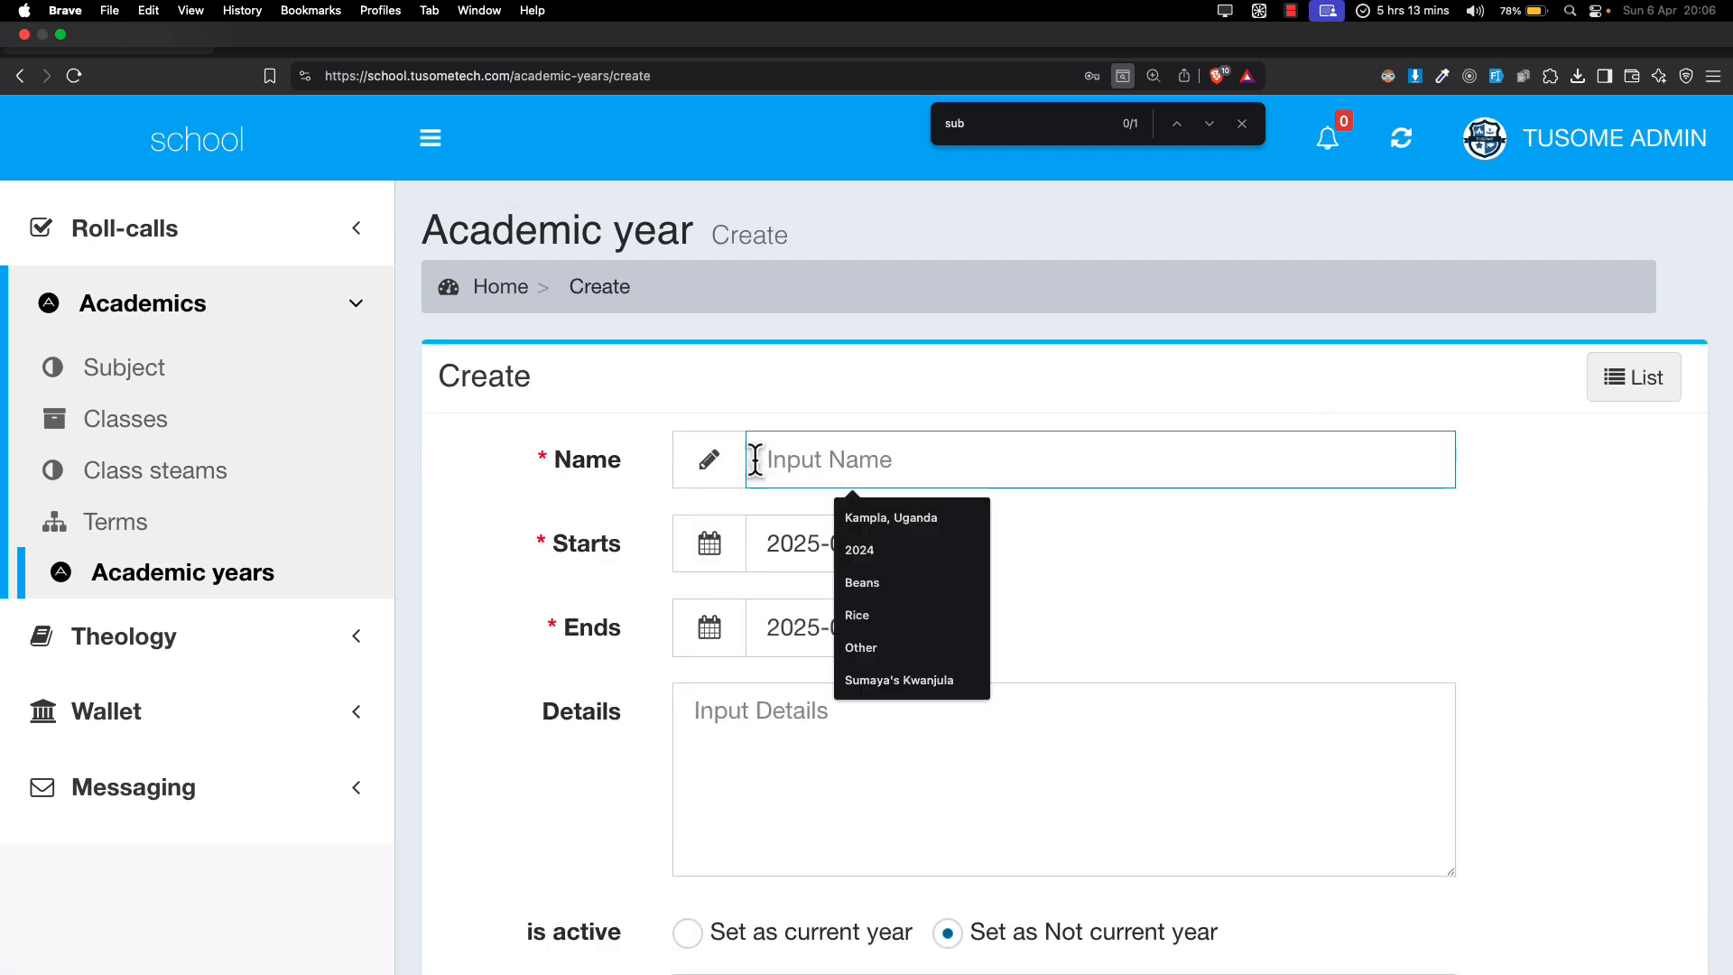
left_click(828, 420)
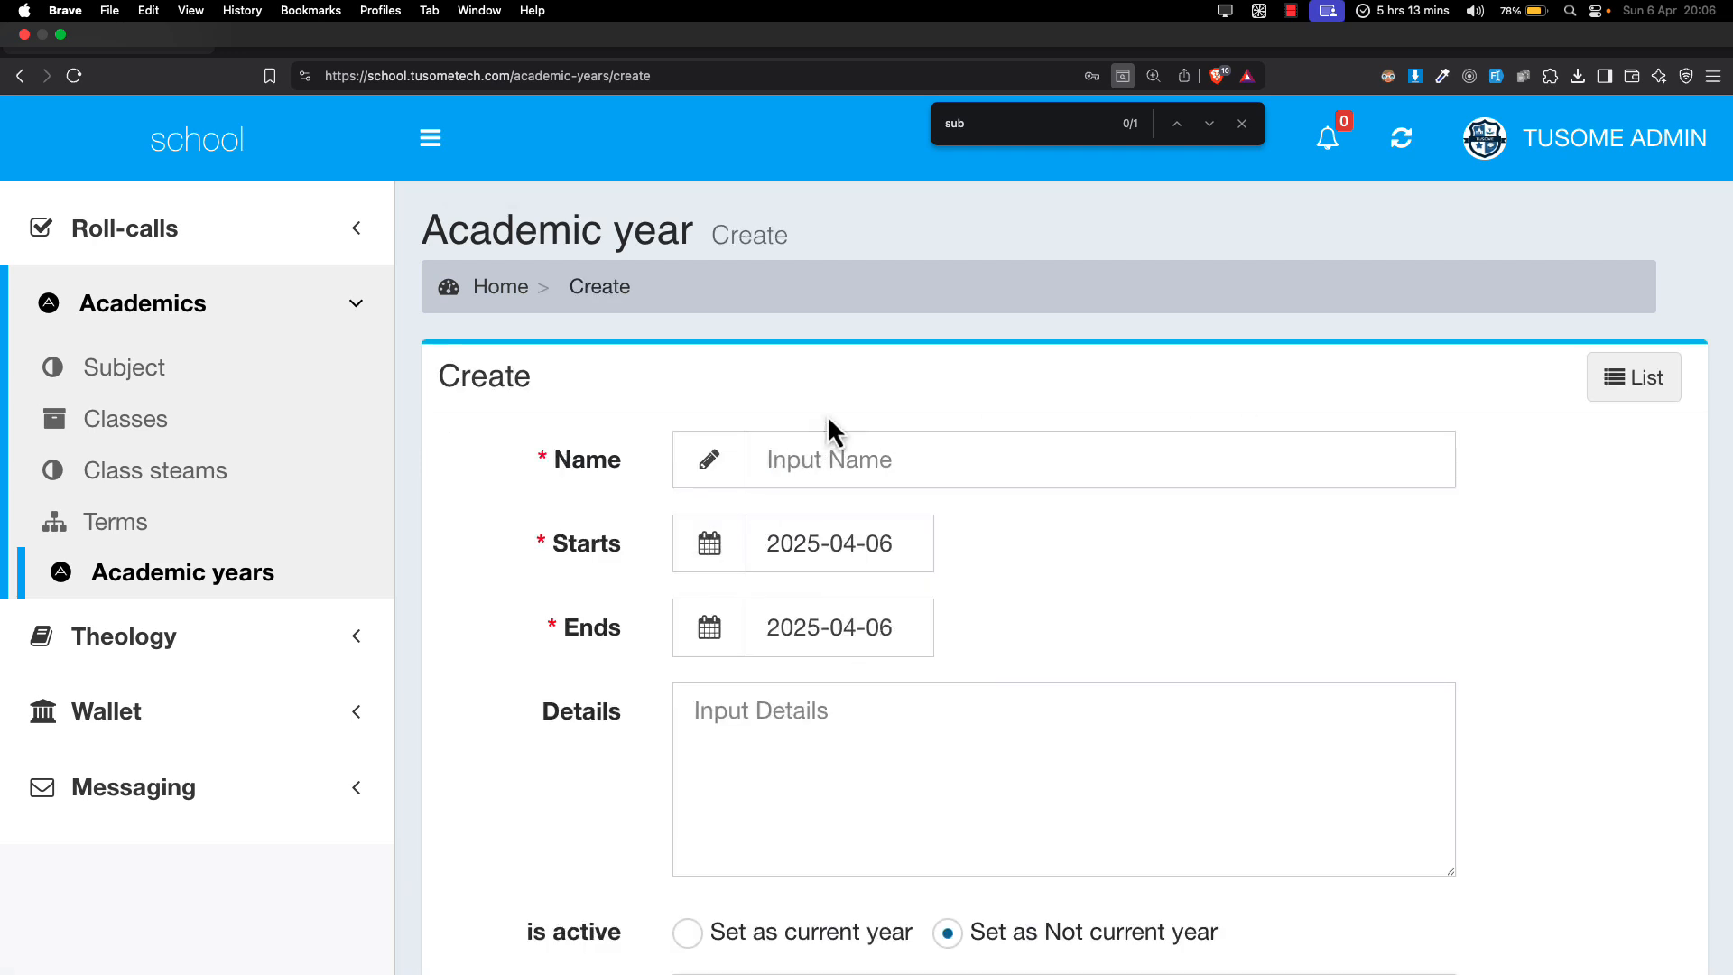
left_click(804, 459)
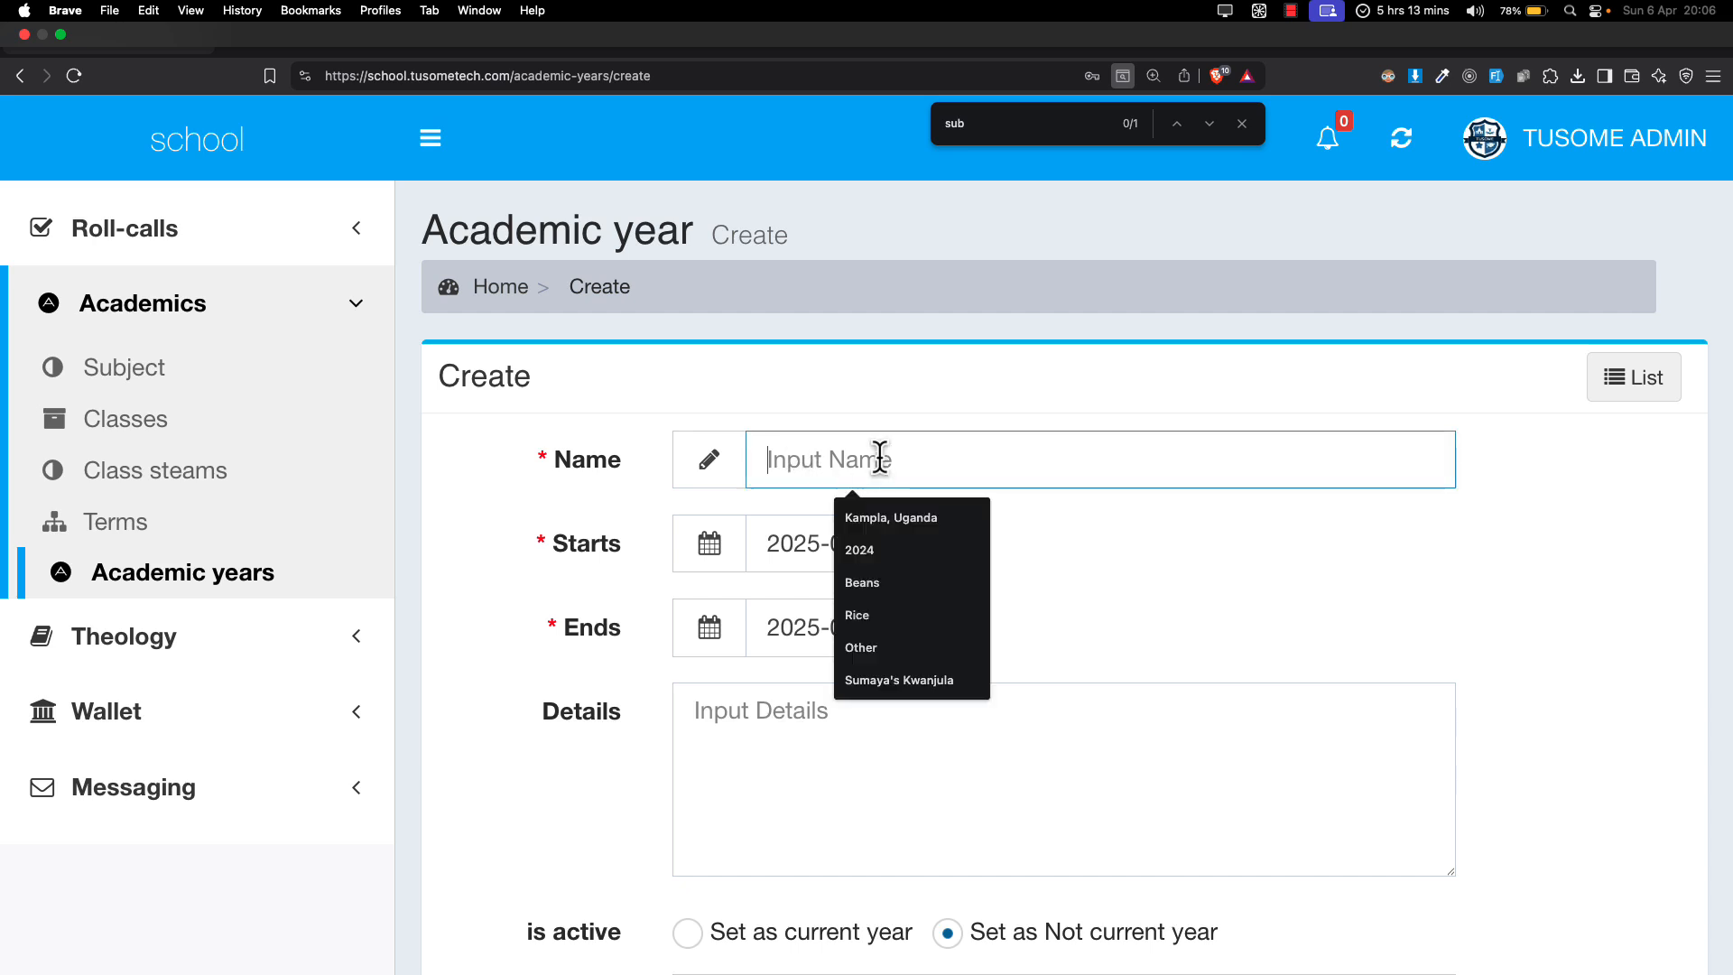
left_click(768, 546)
left_click(604, 618)
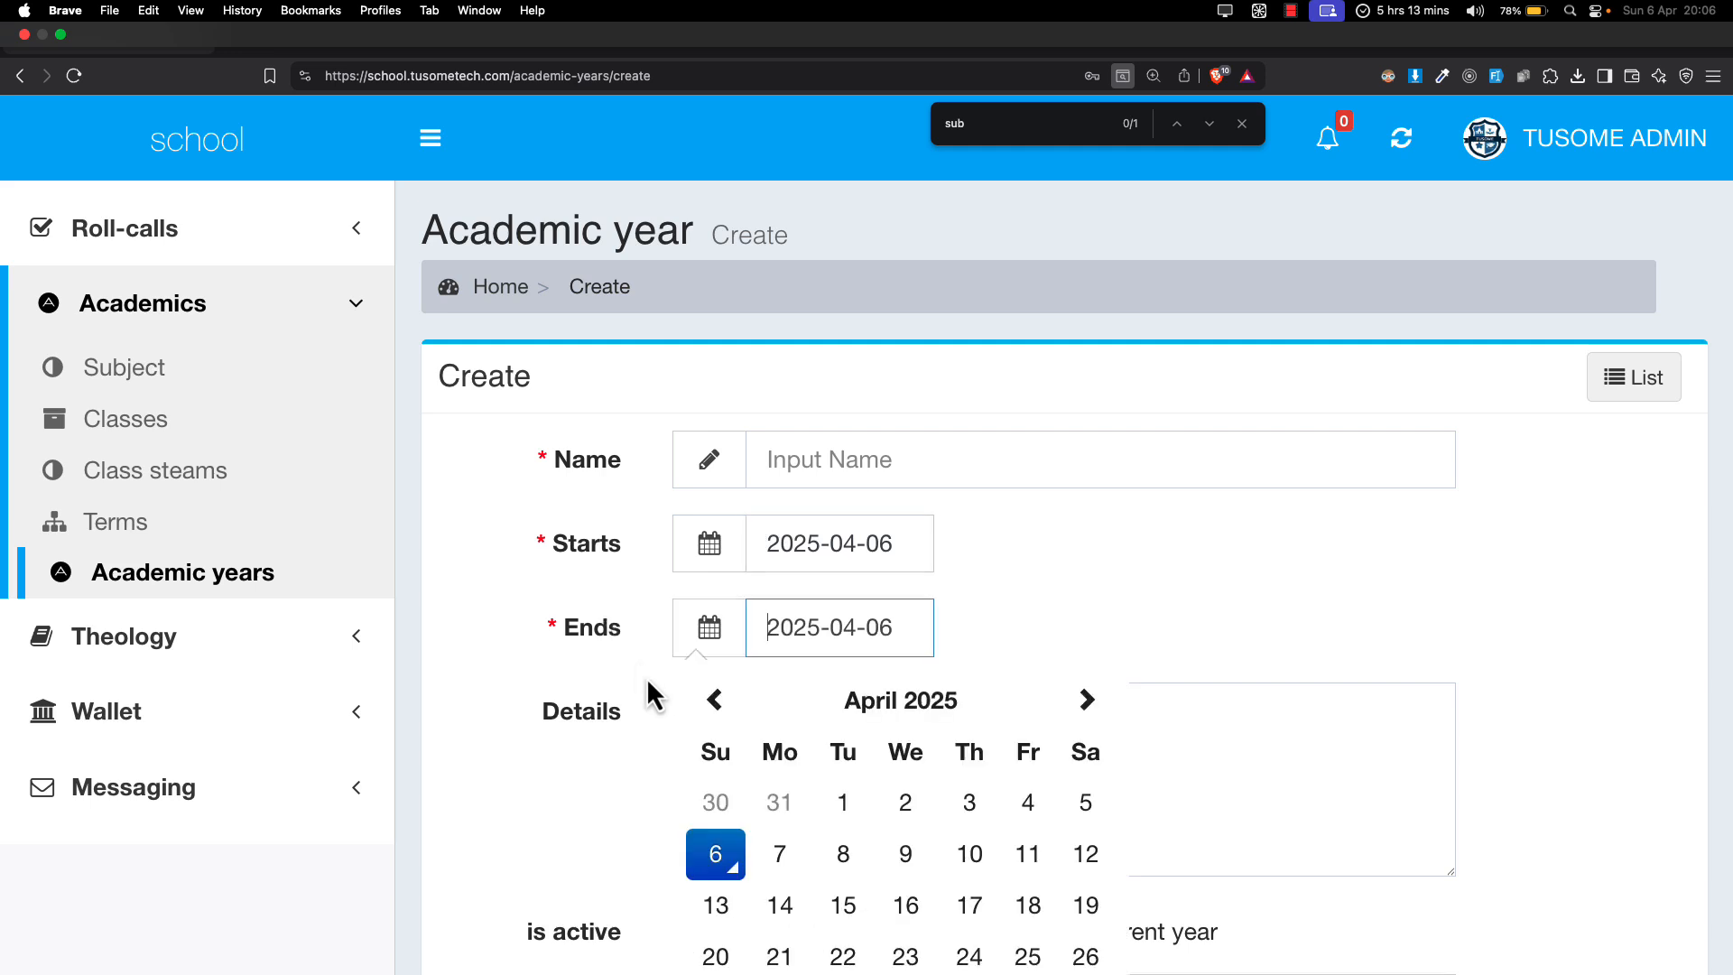
scroll(631, 650, "down", 2)
left_click(615, 623)
left_click(717, 573)
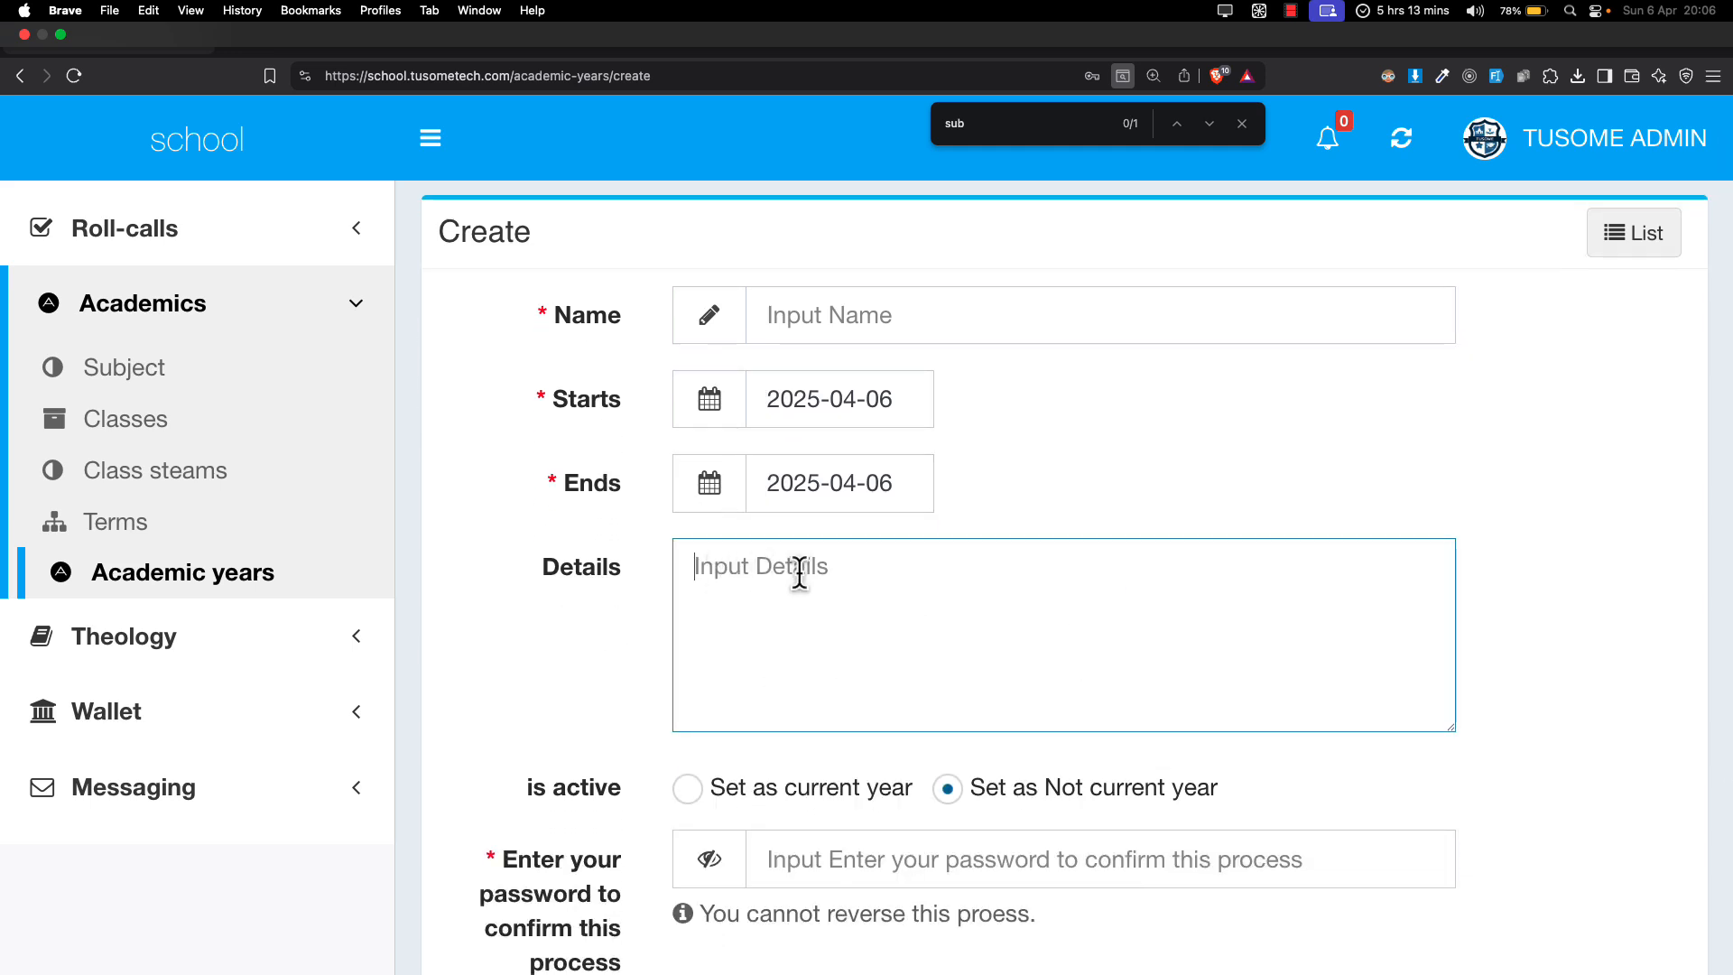
scroll(799, 572, "down", 3)
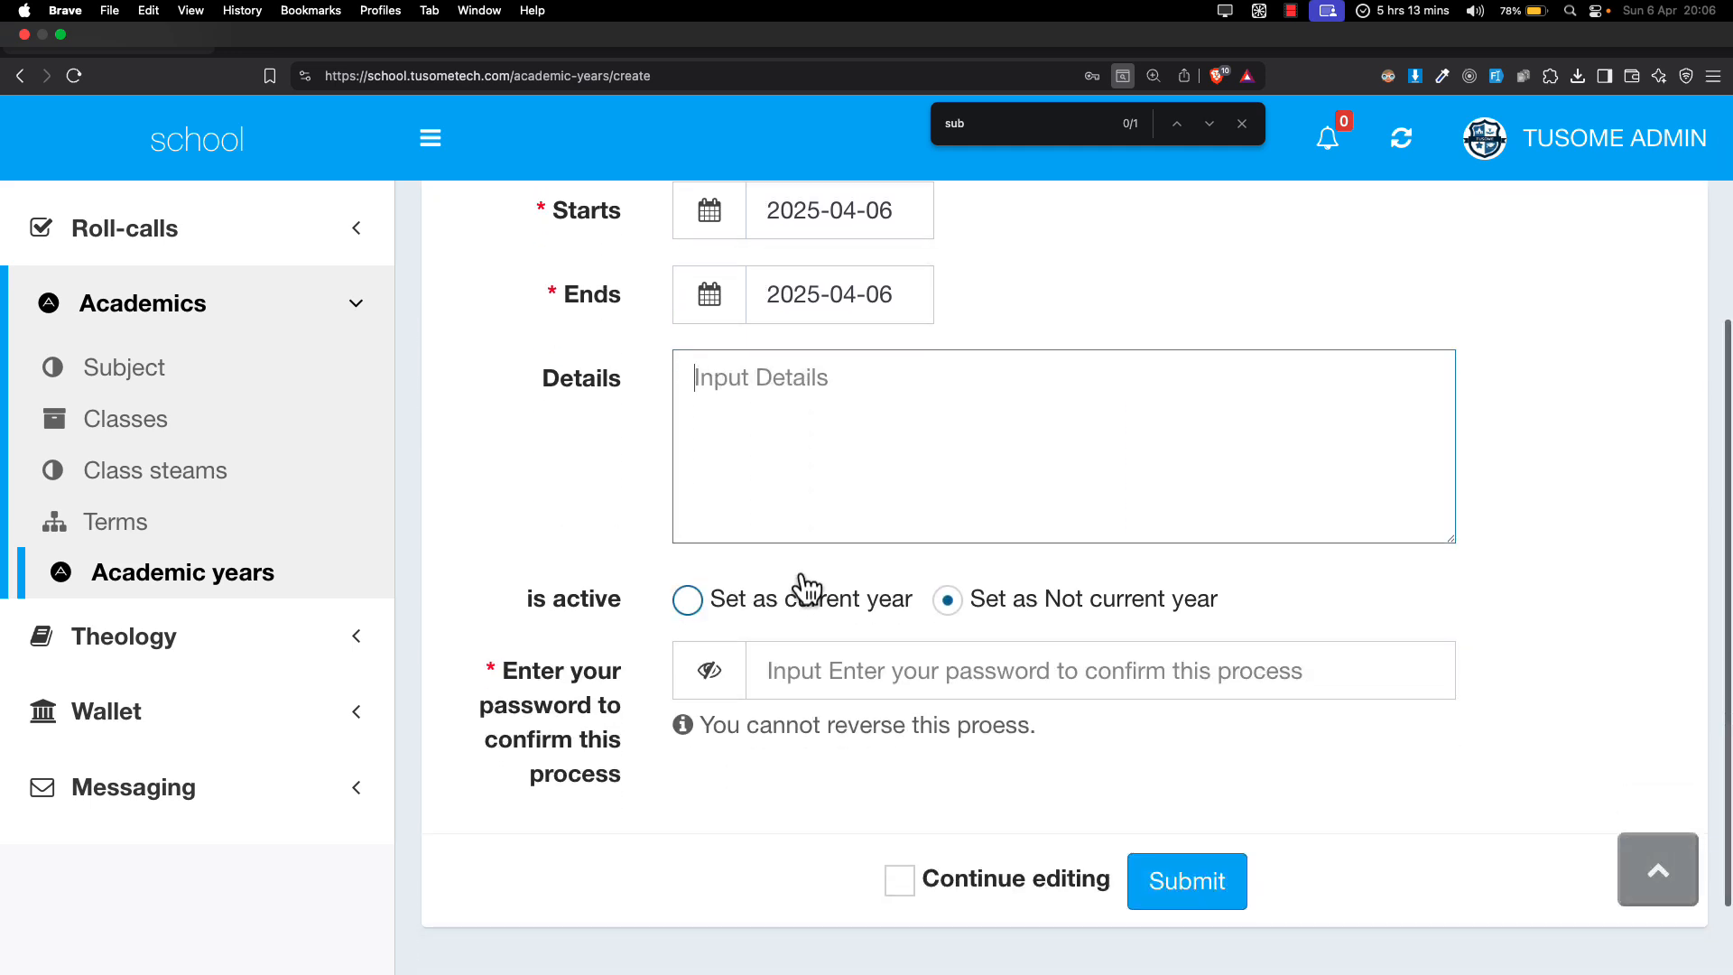
Step: Set the new academic year as the current year and examine the reasons for switching and the password confirmation field
left_click(754, 609)
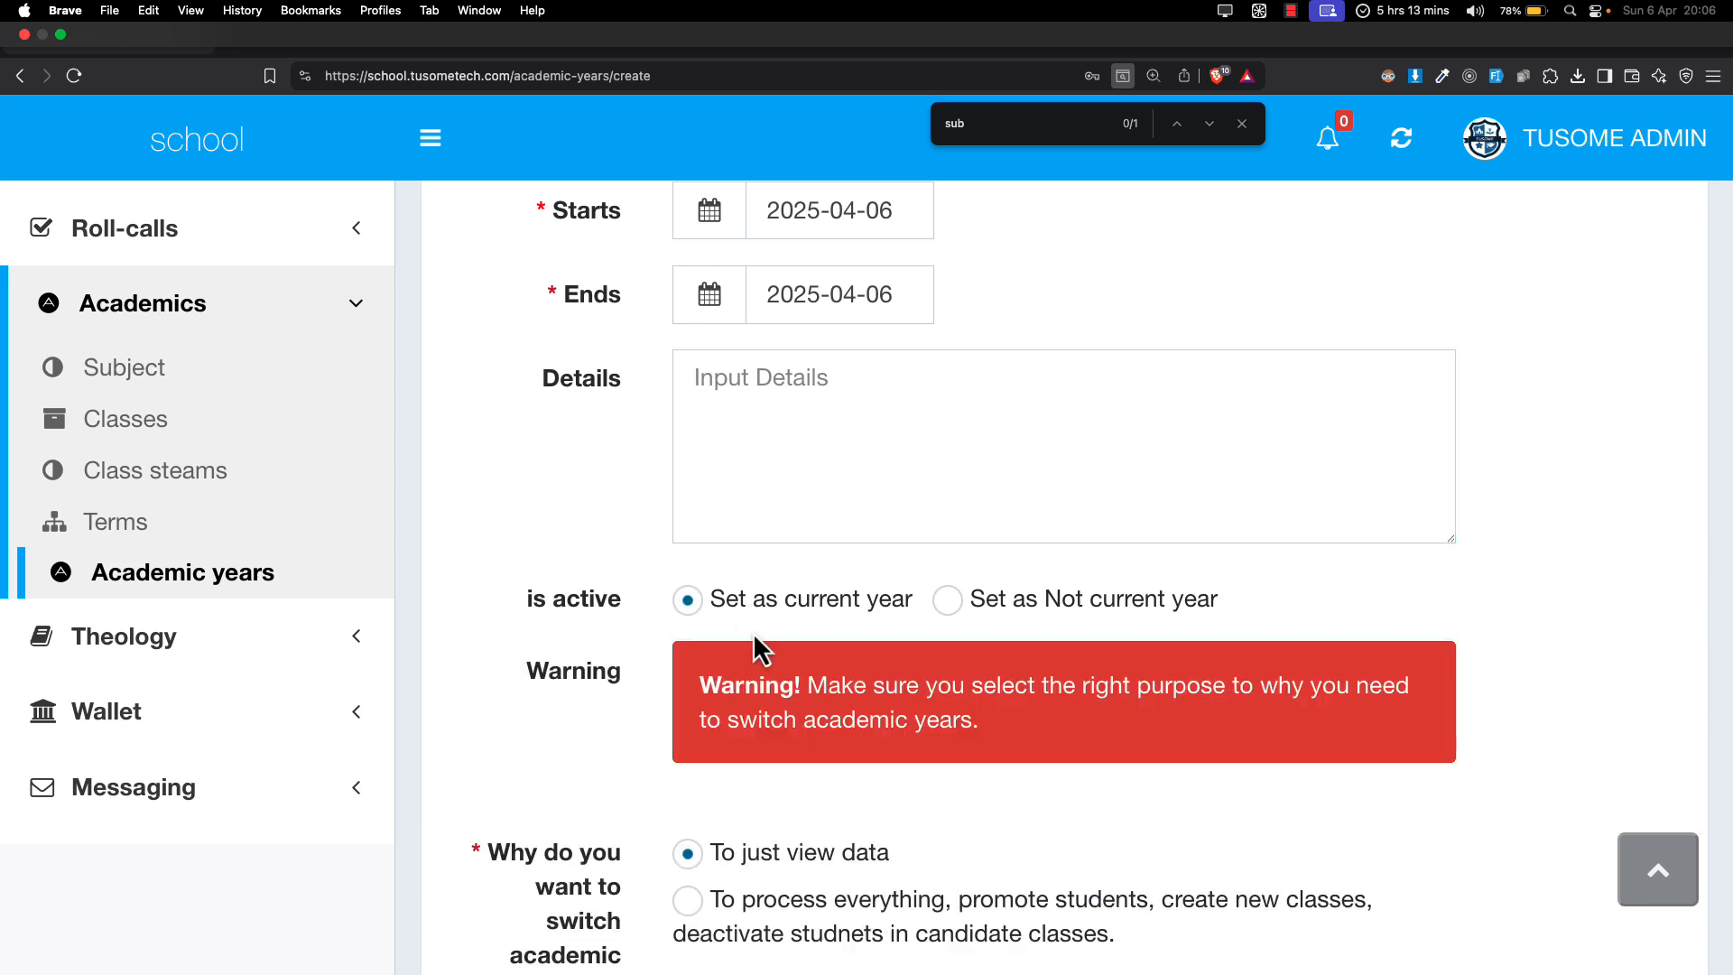
scroll(753, 632, "down", 4)
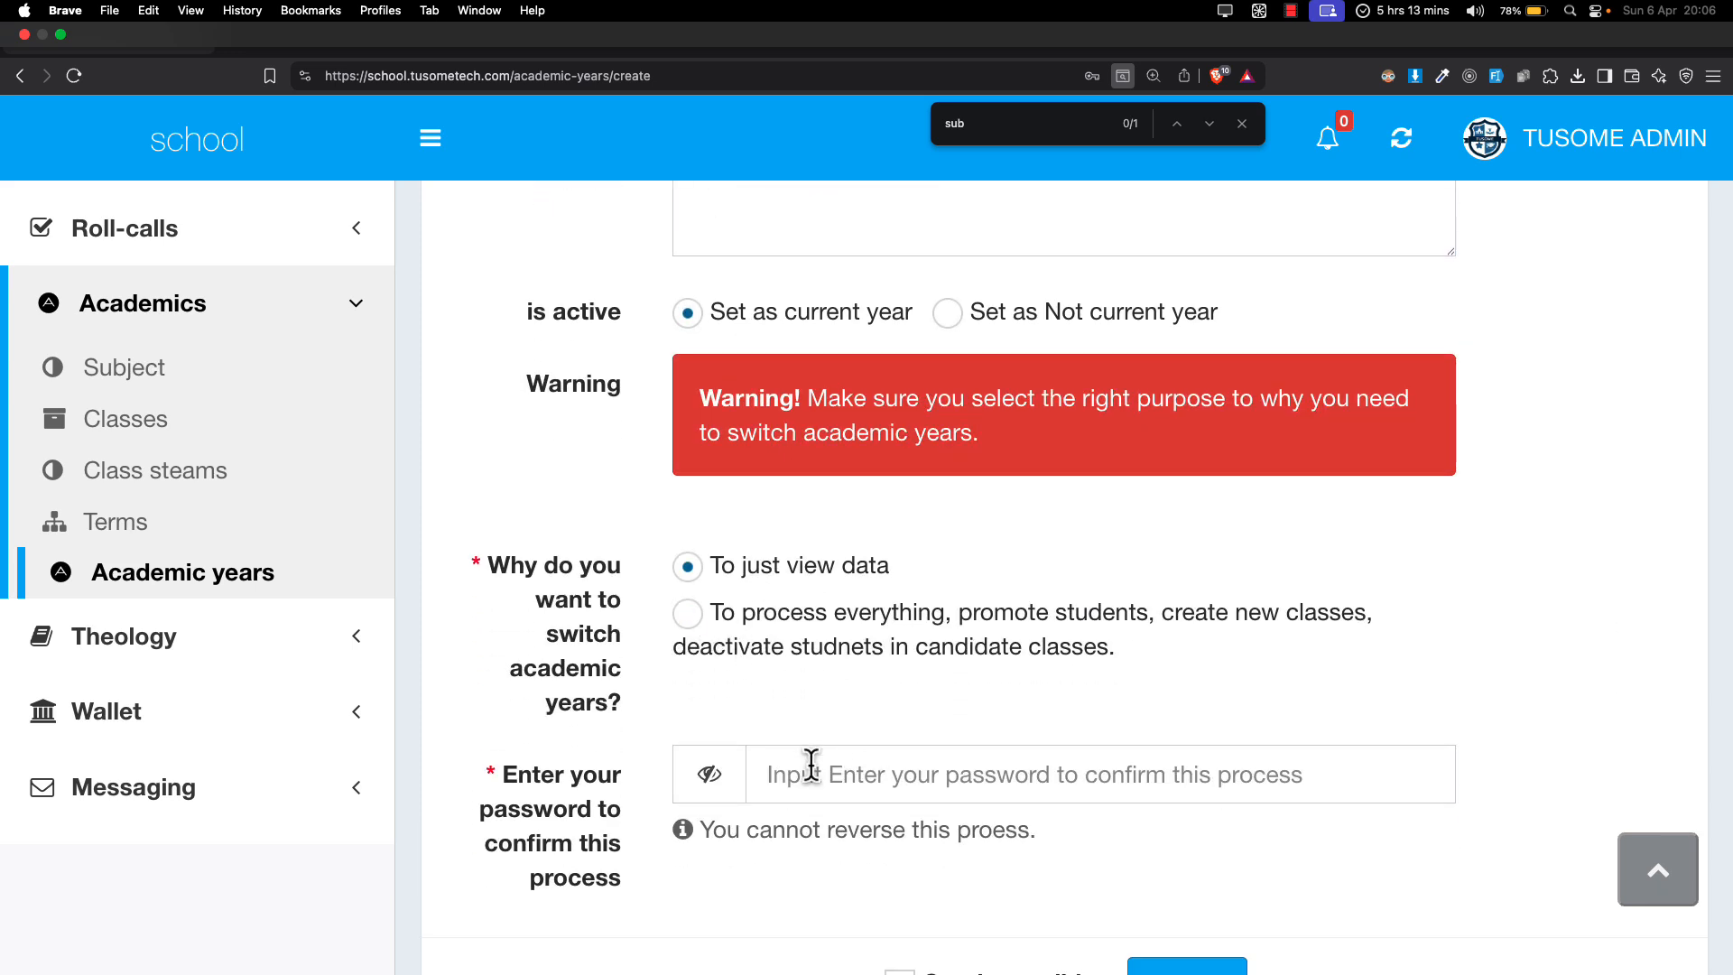
left_click(811, 764)
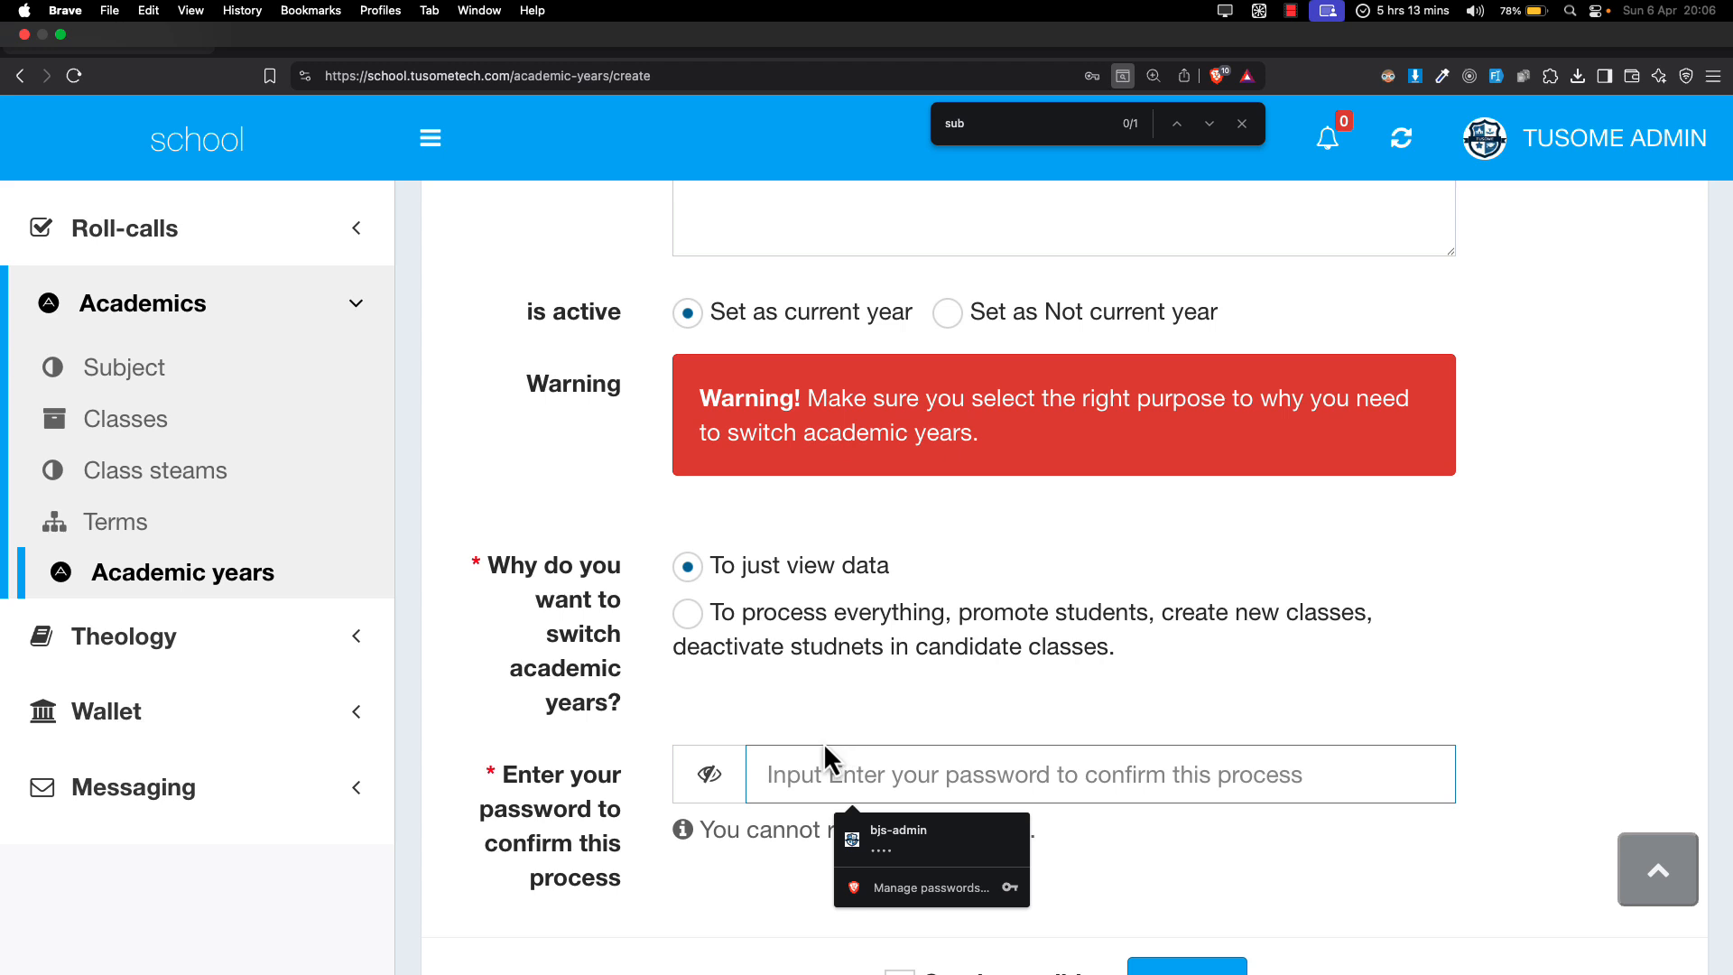
scroll(852, 614, "up", 9)
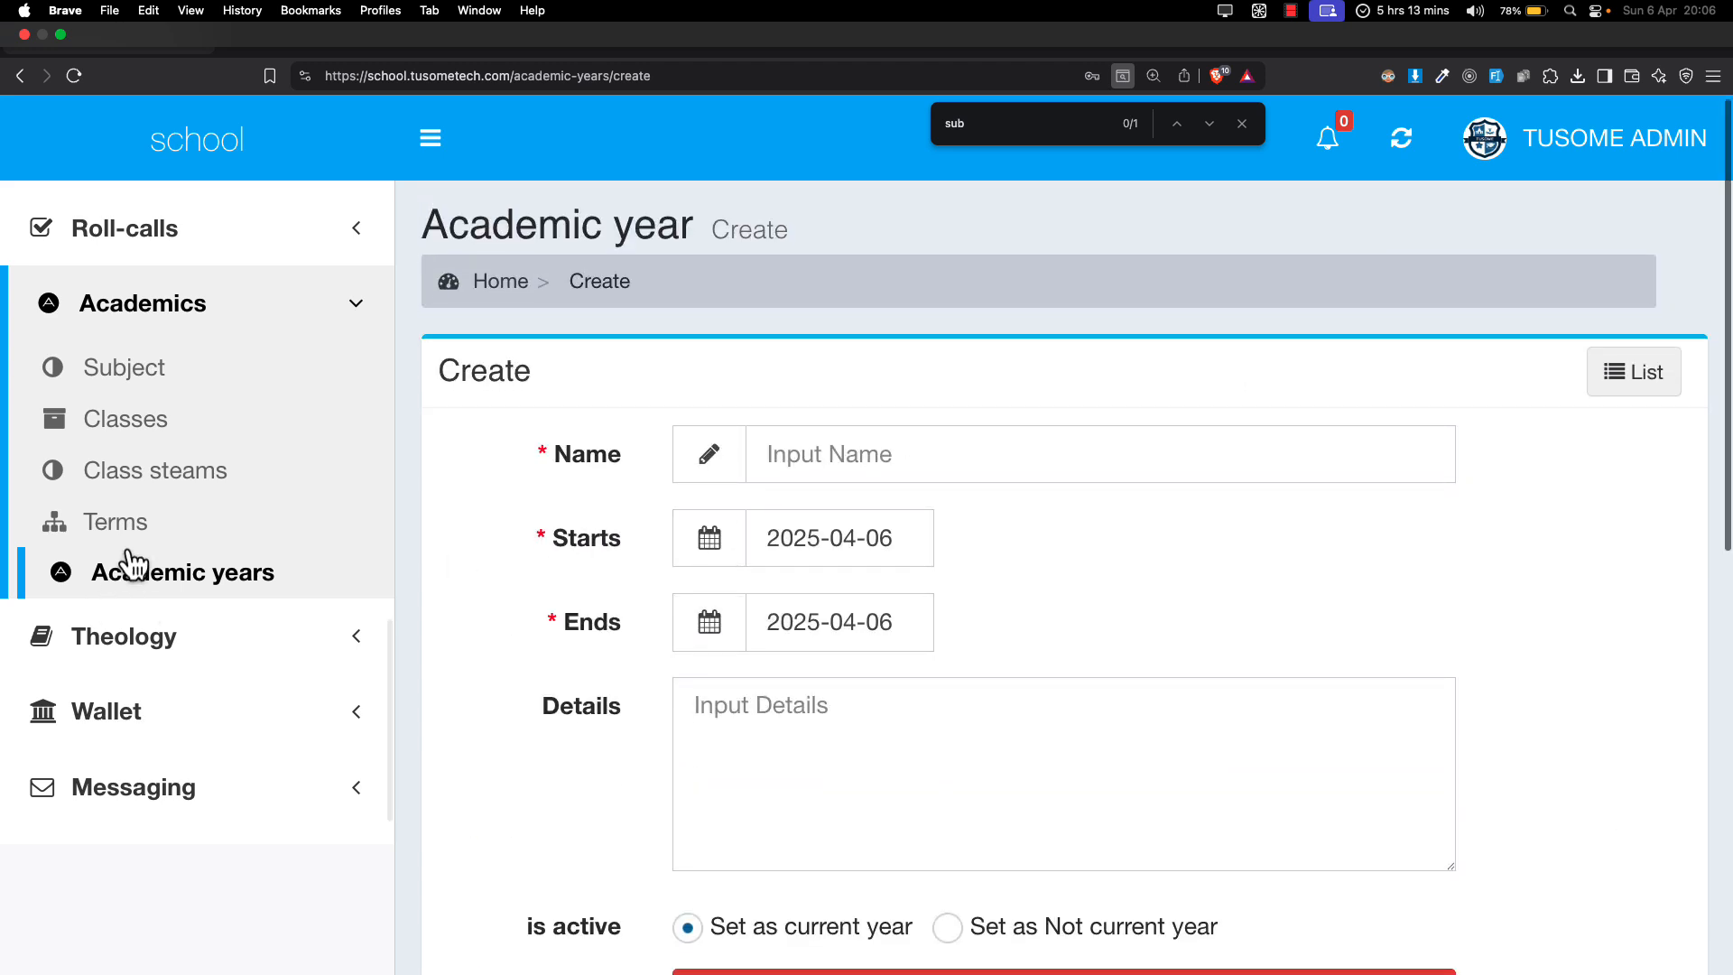
Step: Return to the academic years list without submitting and review the start and end dates of the 2023 entry
left_click(137, 589)
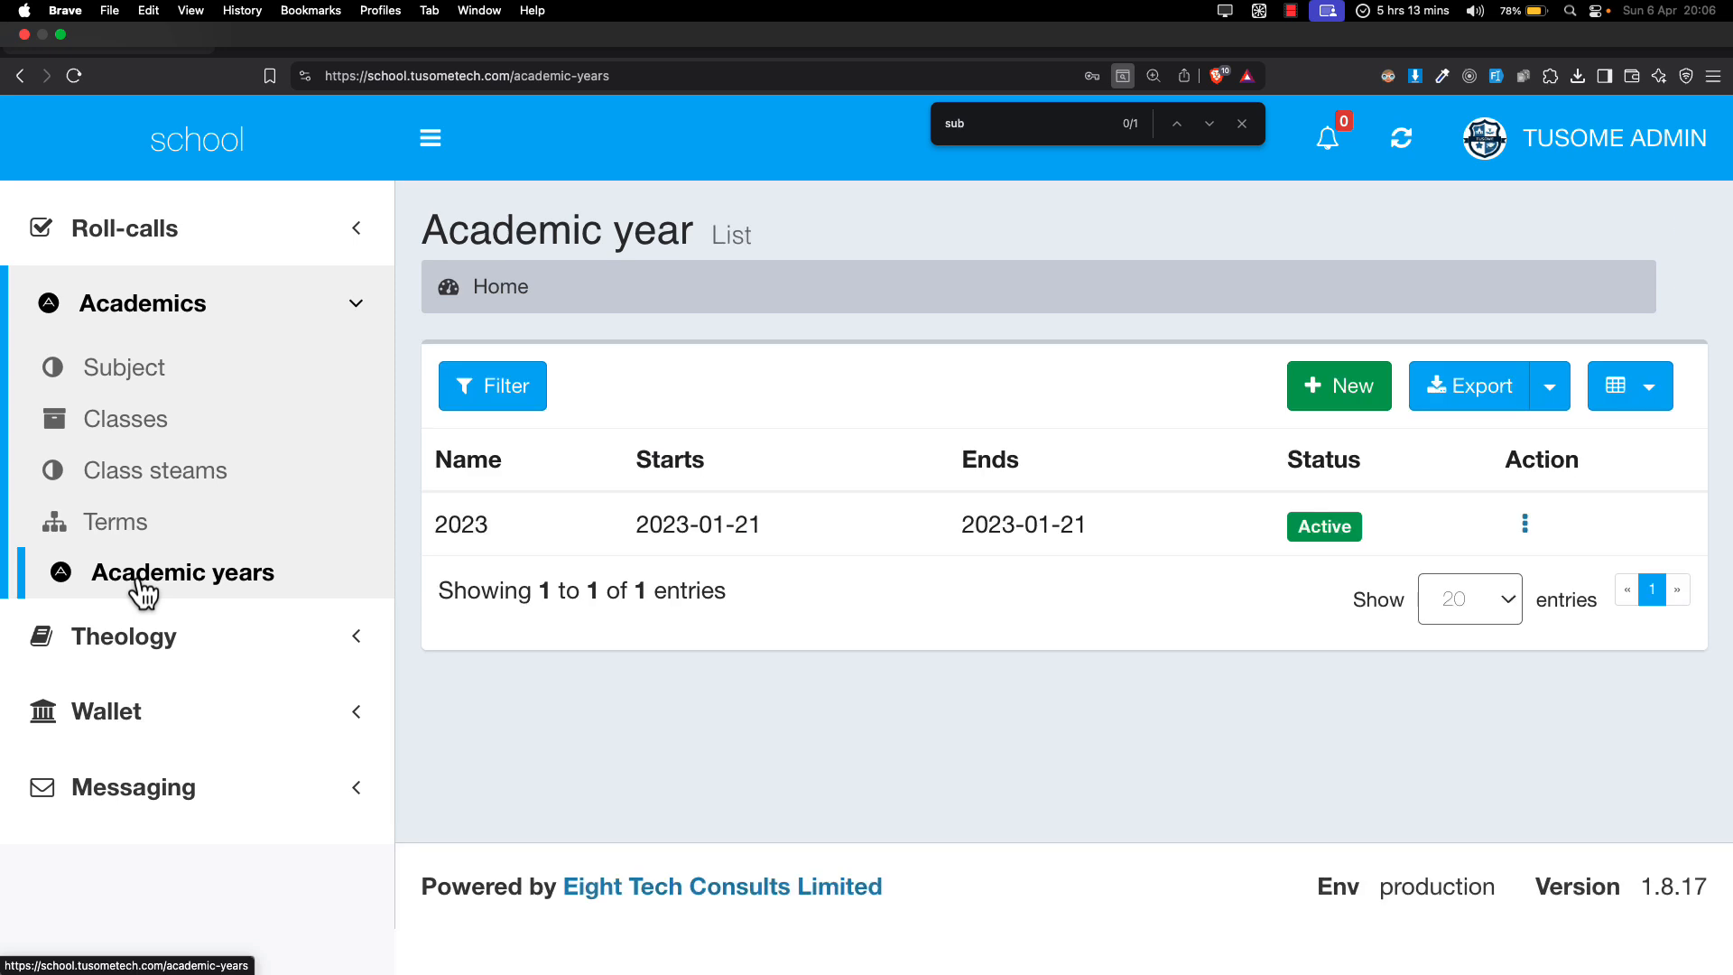
left_click_drag(727, 527, 1109, 501)
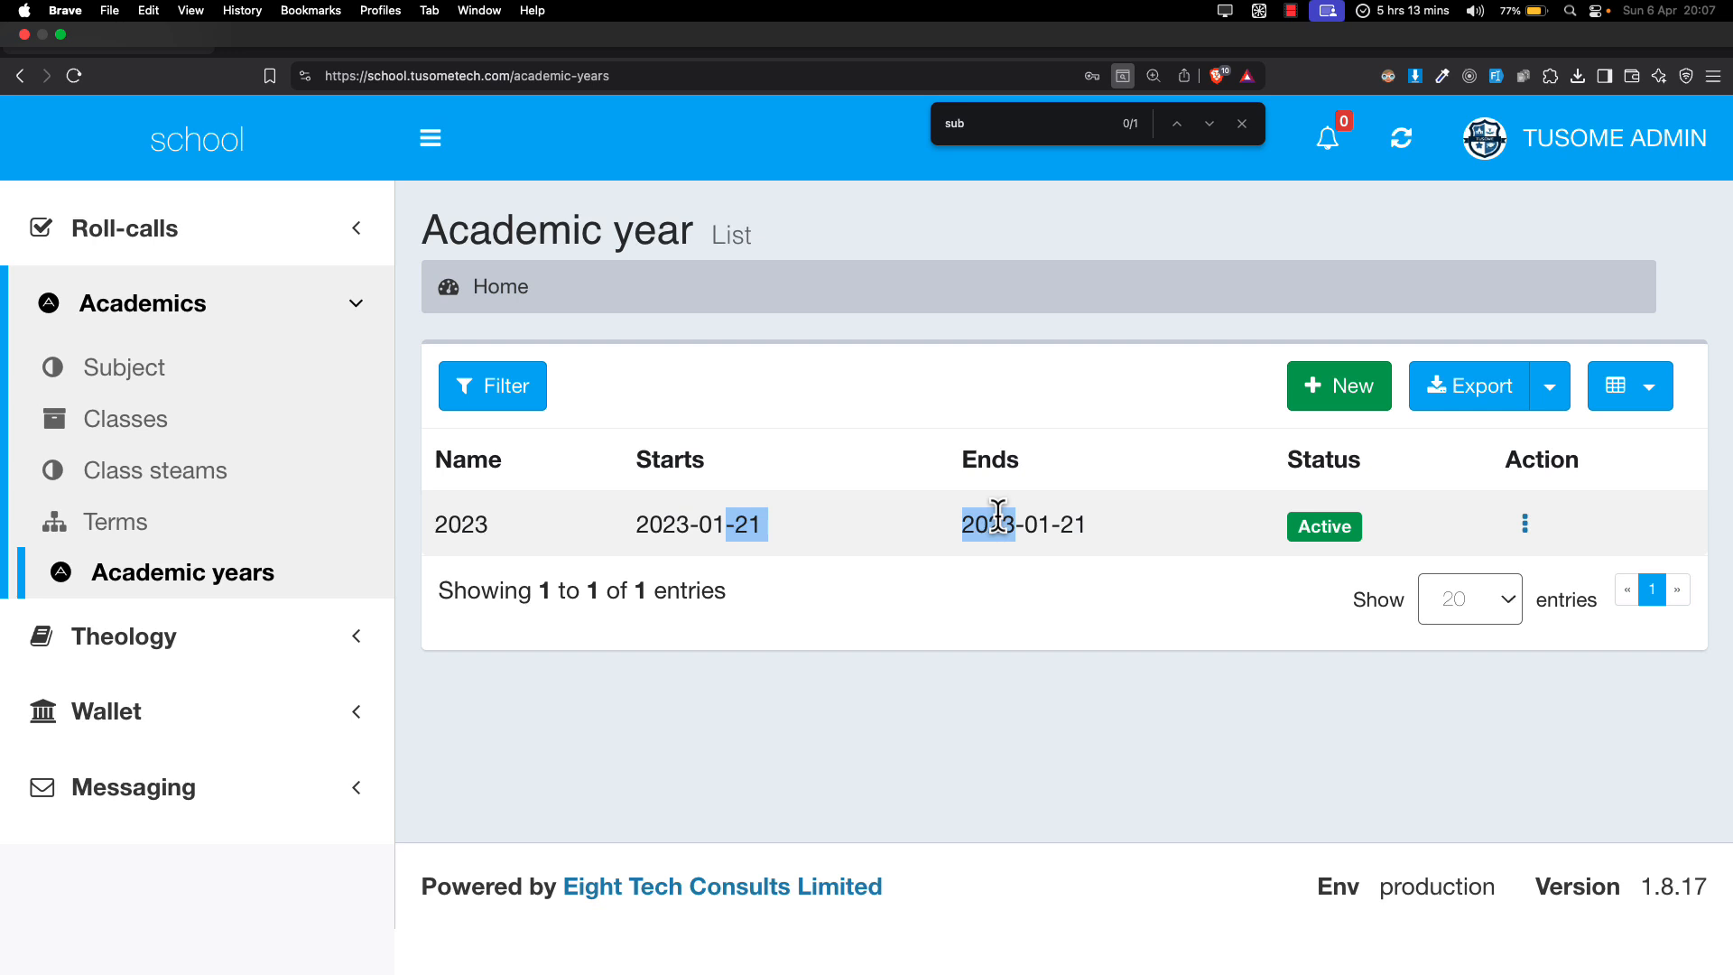
left_click_drag(691, 525, 1145, 564)
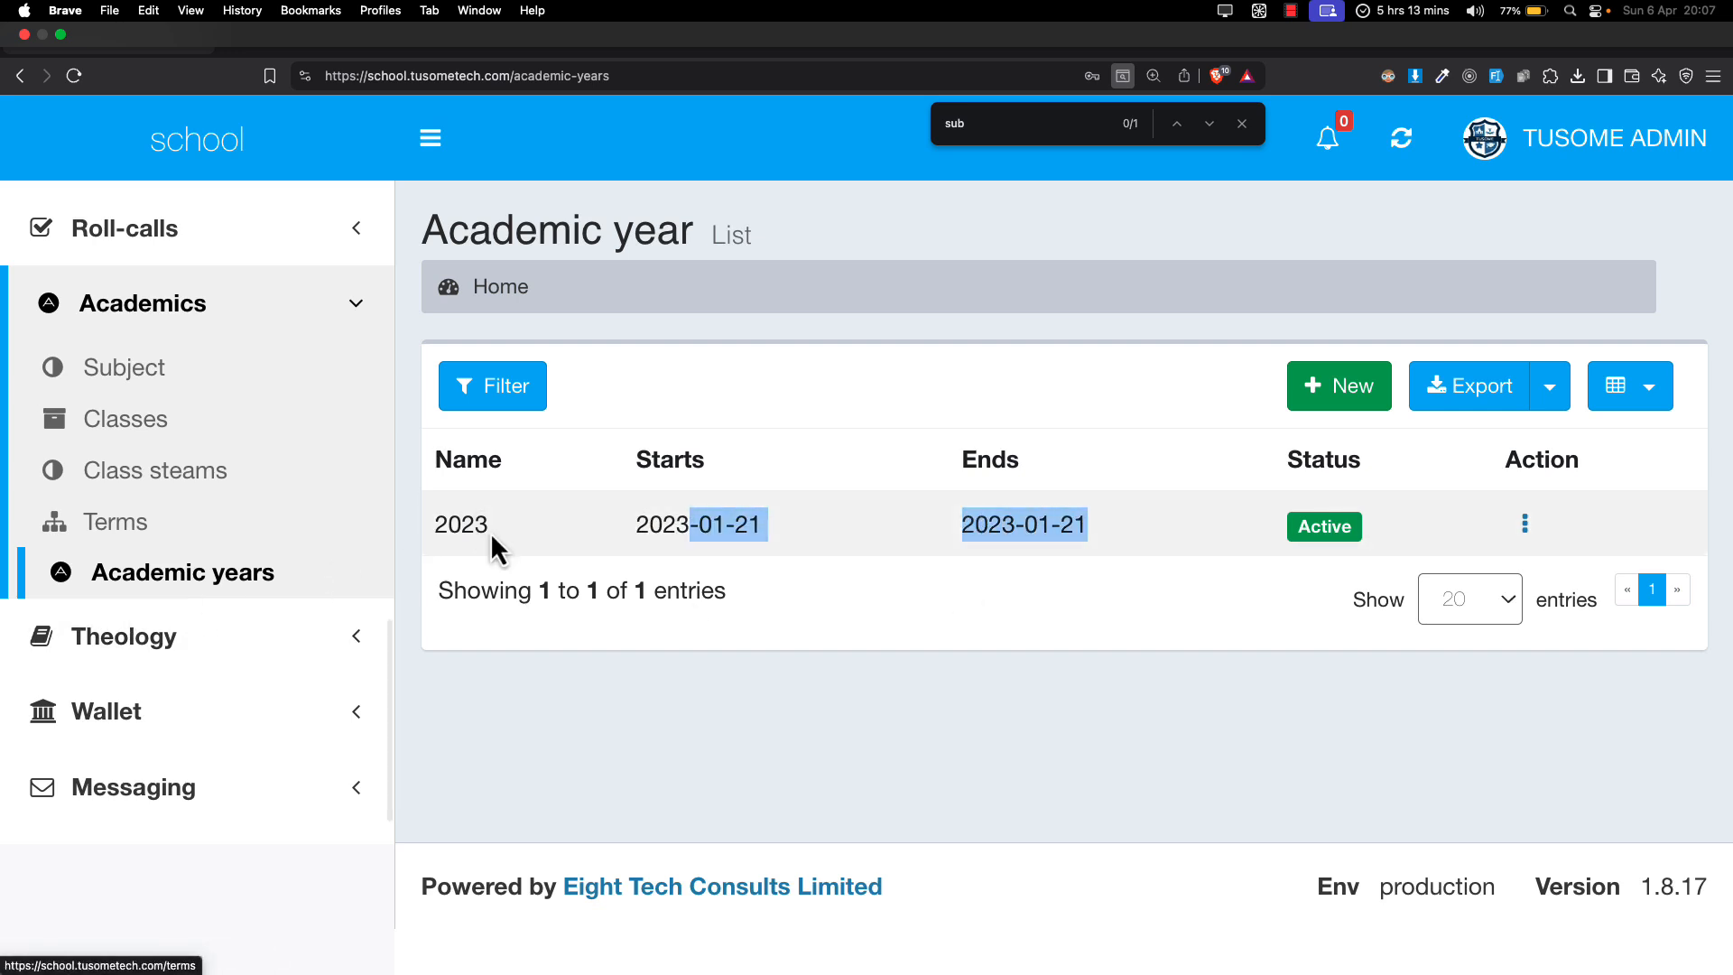
Step: Open the Terms list and review the end date of Term 2
left_click(137, 531)
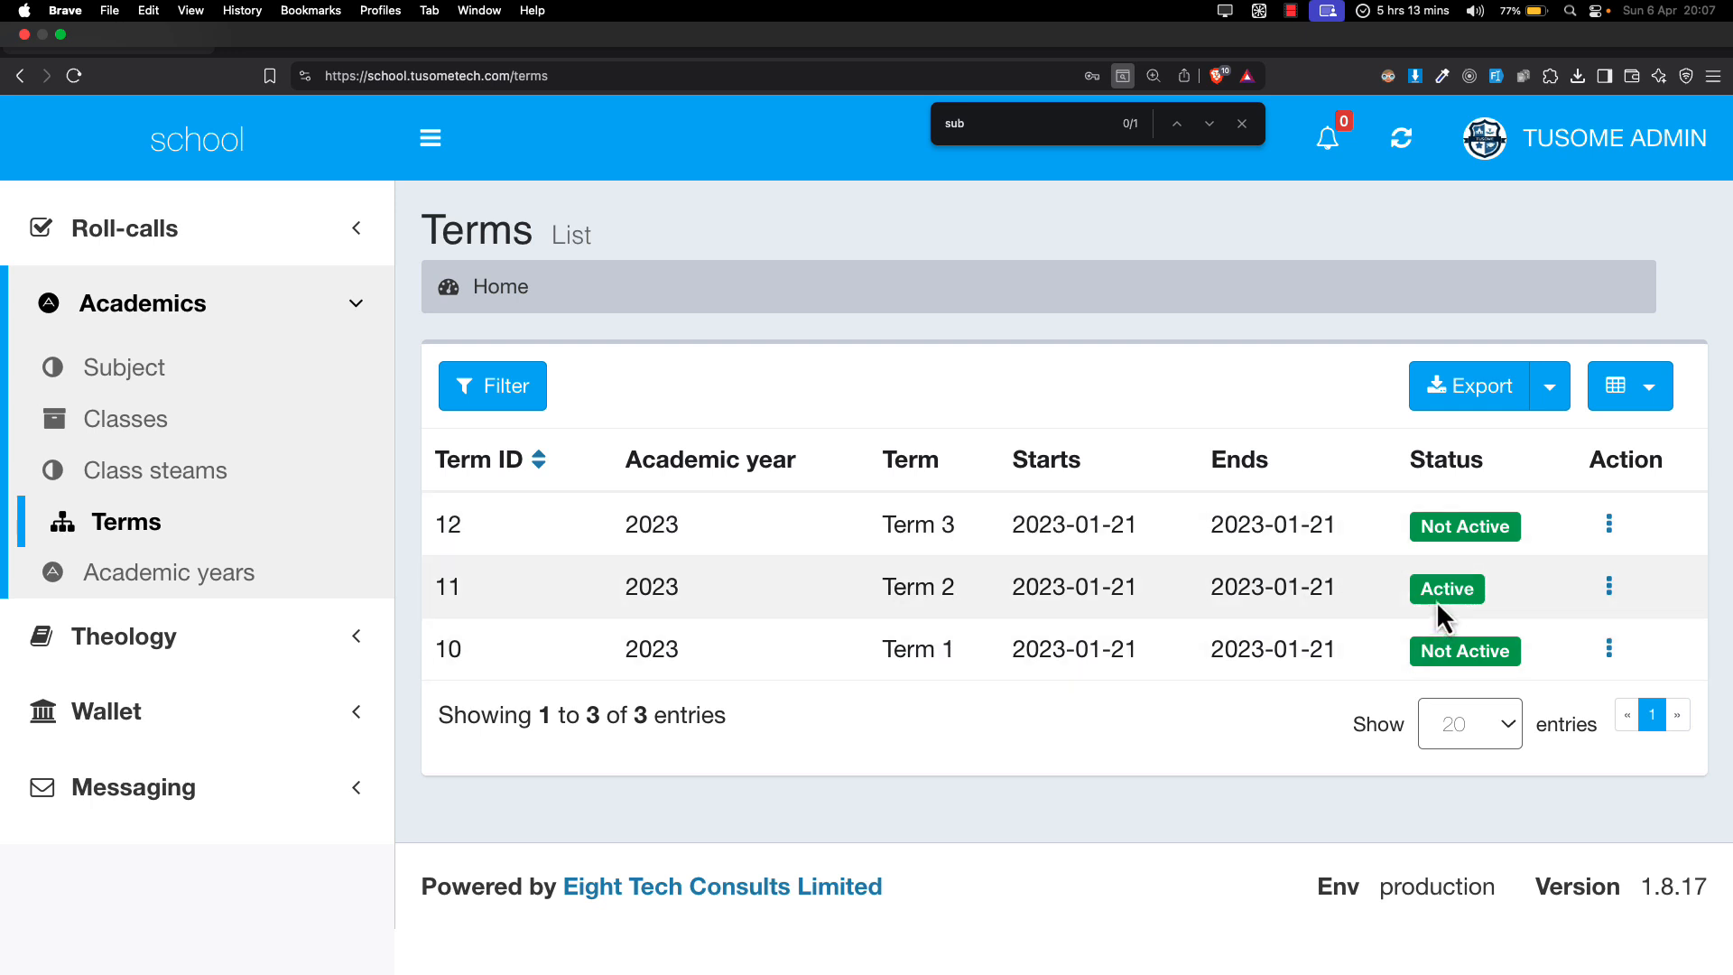
left_click_drag(1273, 589, 1393, 587)
Step: Open Term 3 of 2023 for editing and examine its start date, end date and active-status options
left_click(1611, 523)
left_click(1584, 552)
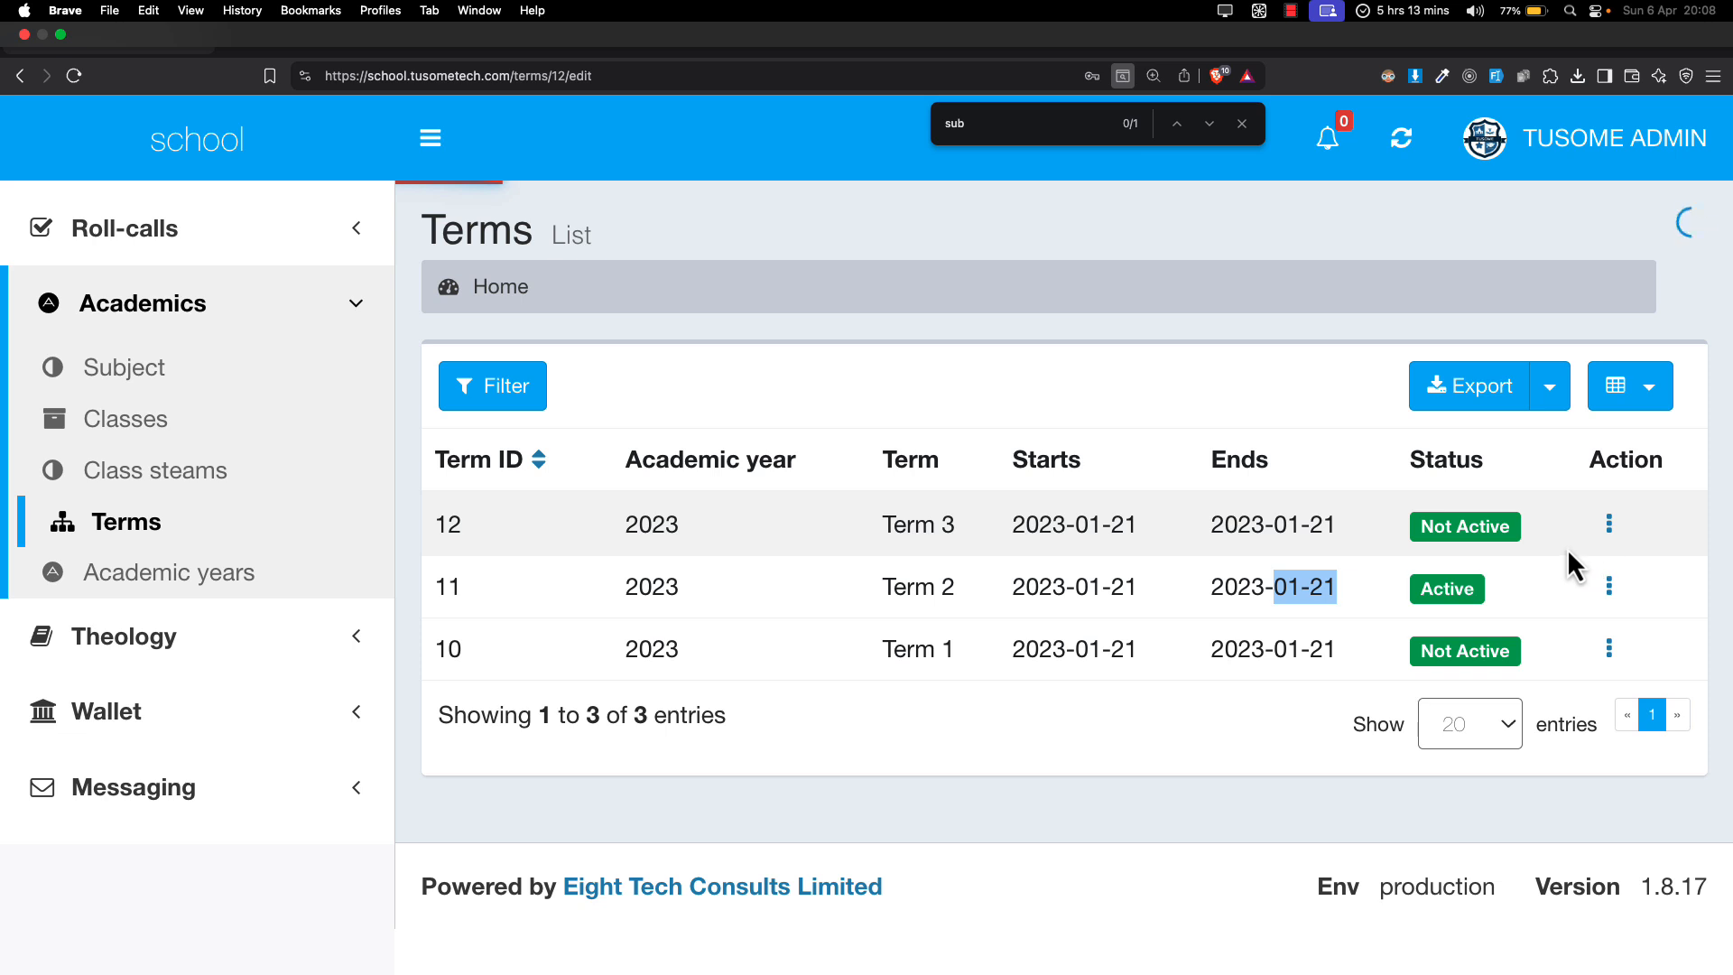
scroll(859, 731, "down", 2)
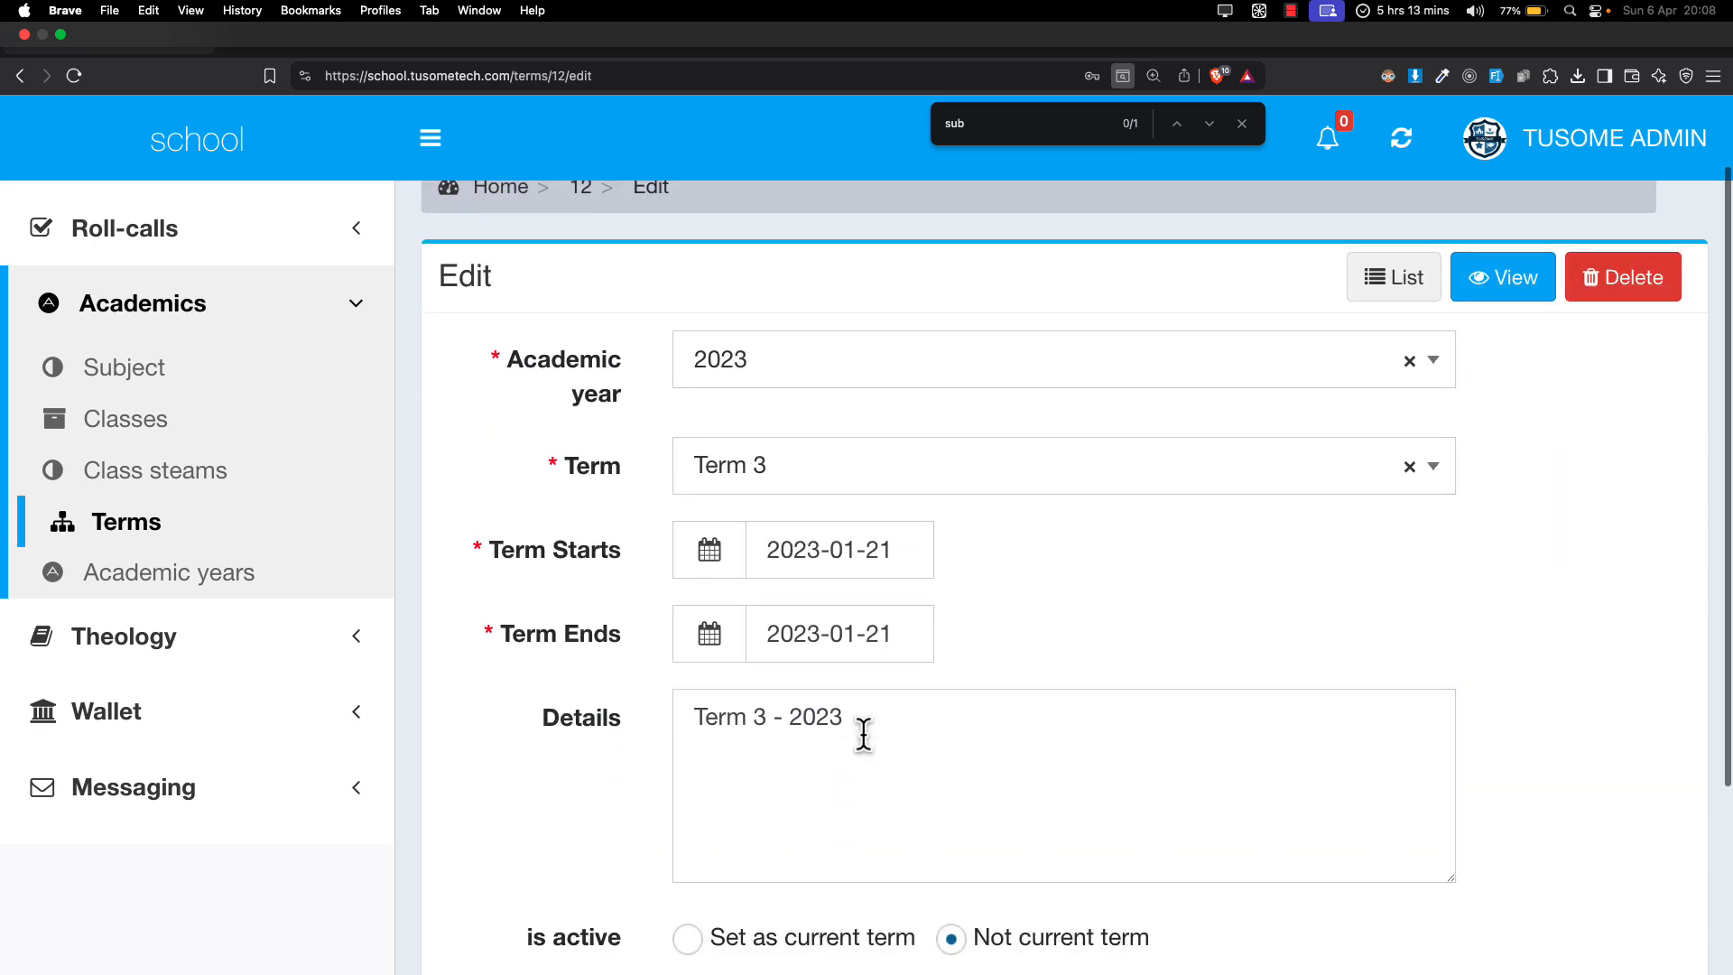
left_click(812, 482)
left_click(817, 534)
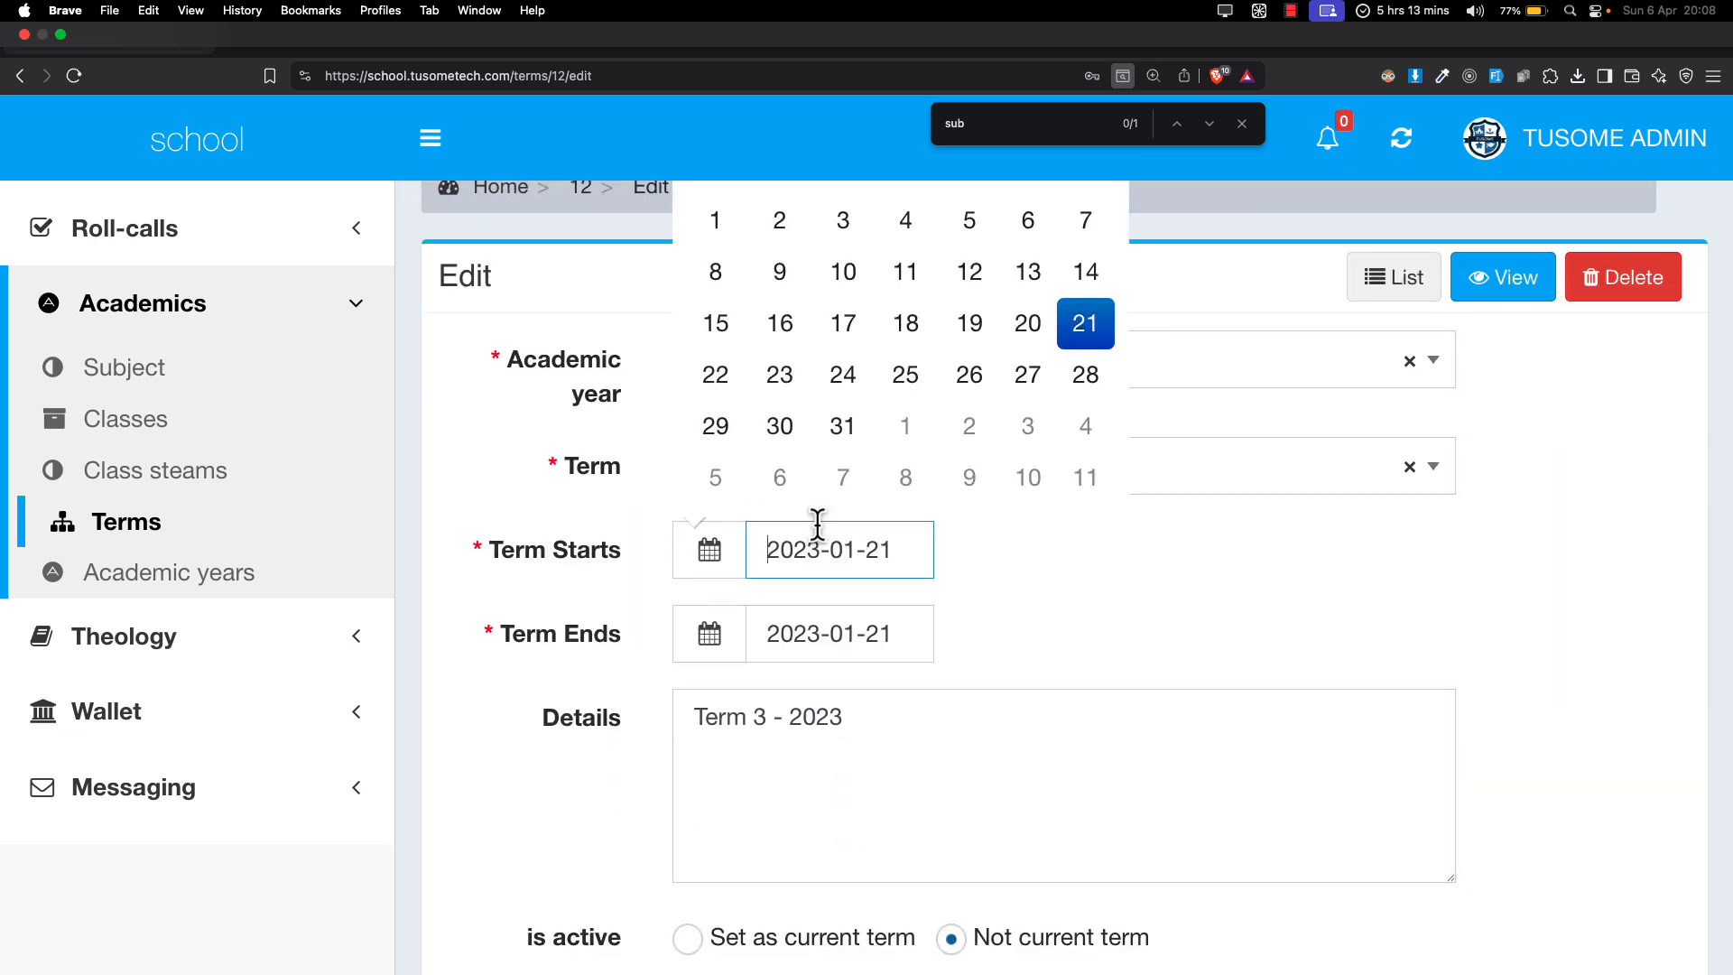
scroll(1274, 653, "down", 3)
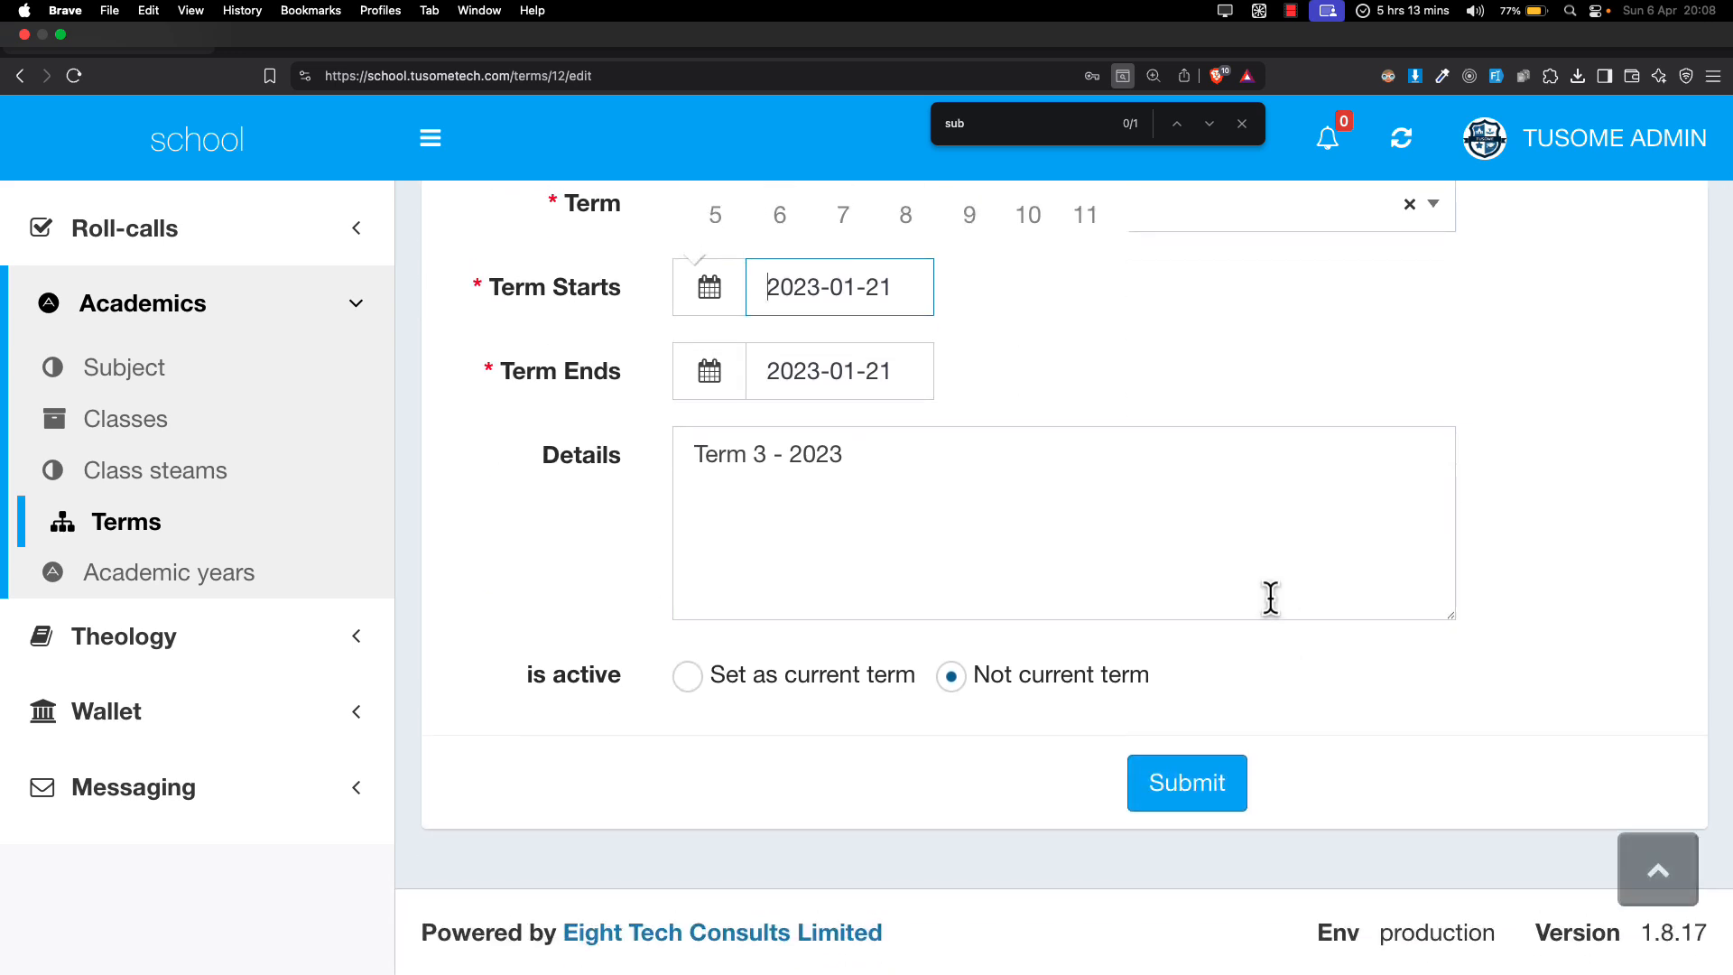
Step: Set Term 3 as the current term, review the form and return to the terms list without submitting
left_click(762, 693)
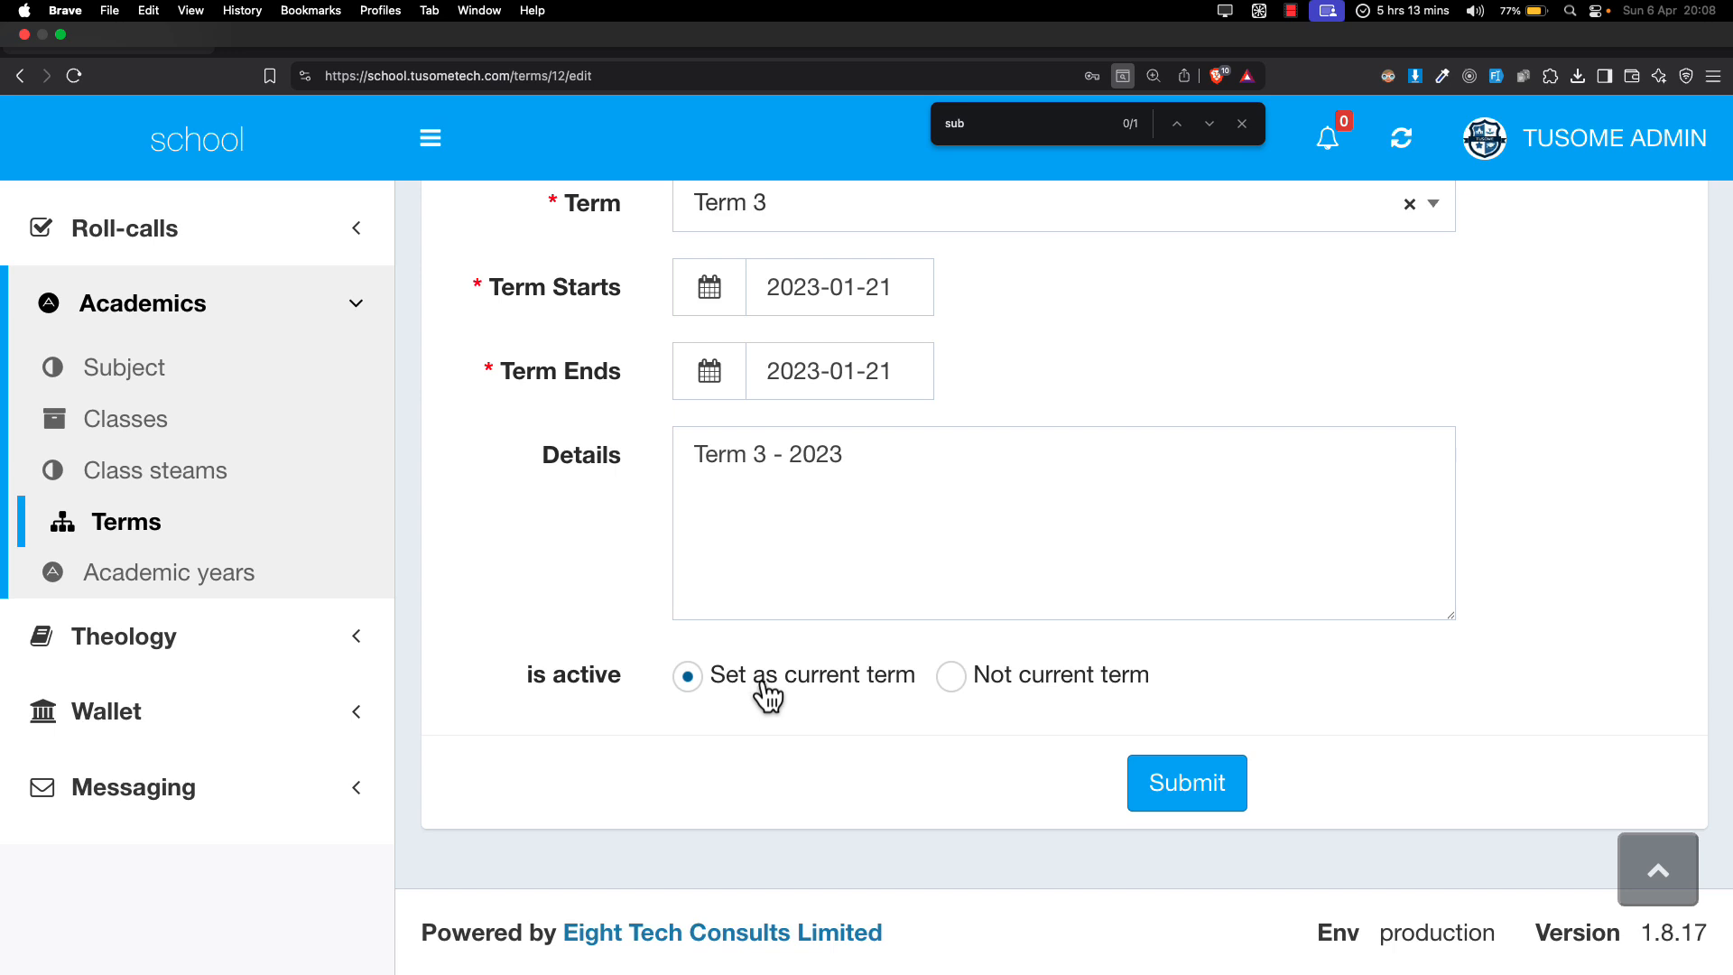
scroll(774, 688, "up", 3)
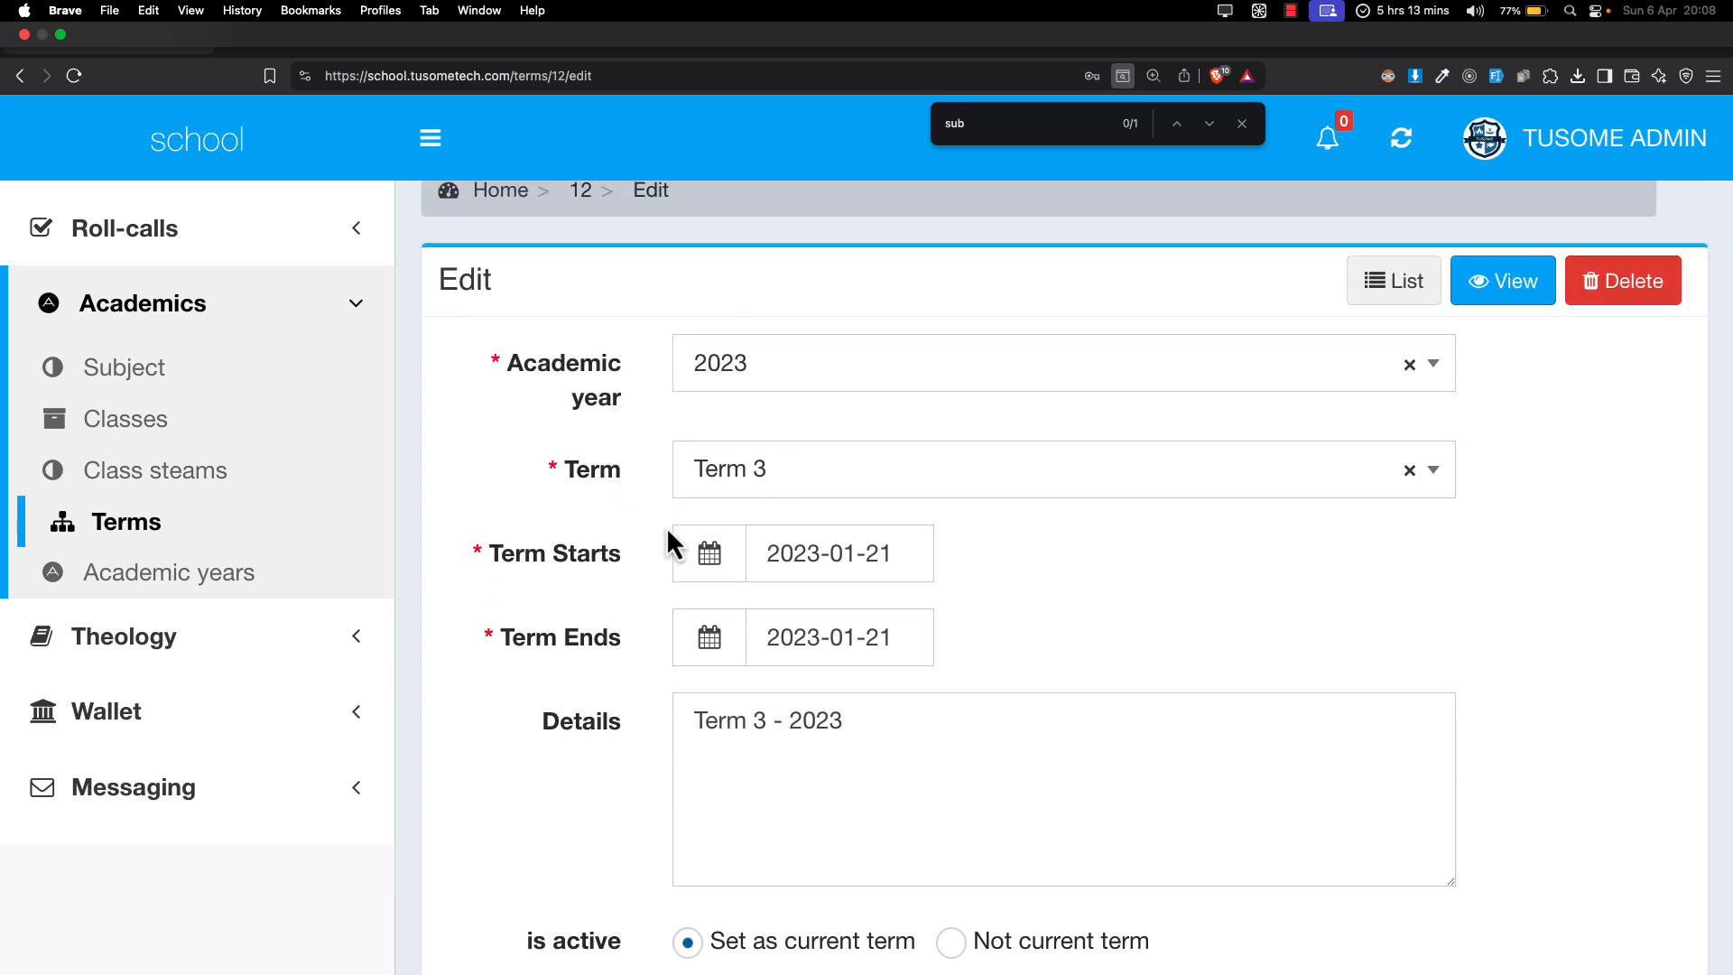
scroll(1047, 559, "down", 3)
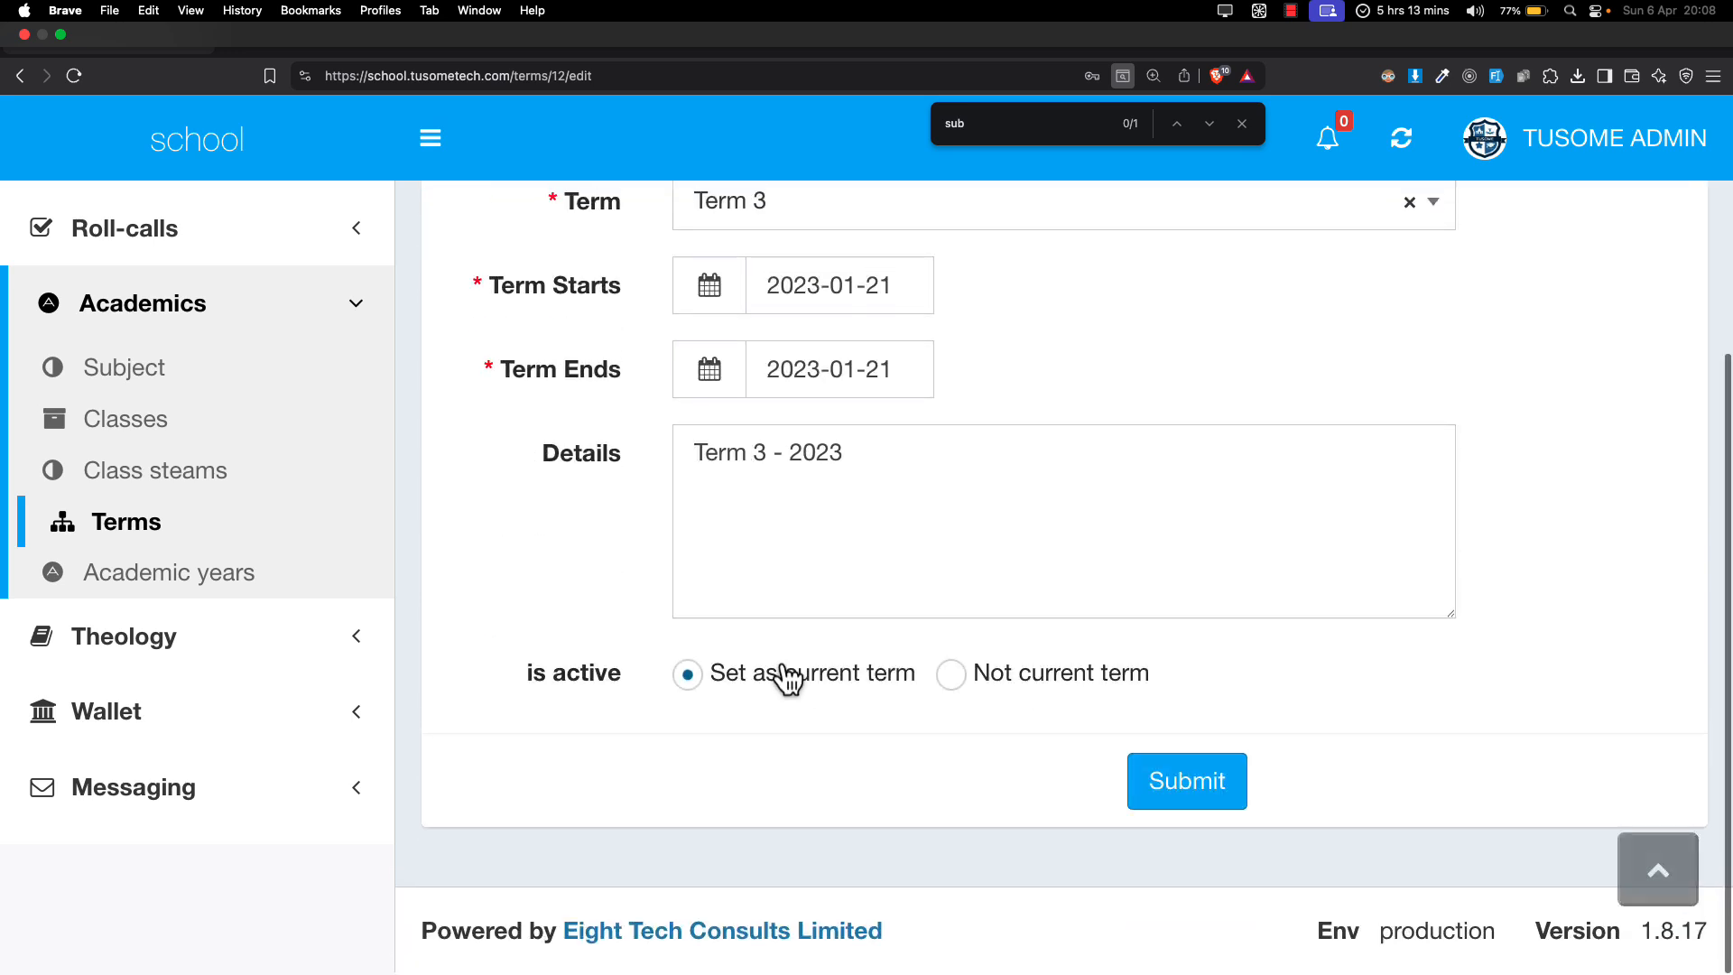
left_click_drag(538, 686, 697, 701)
scroll(1578, 383, "up", 4)
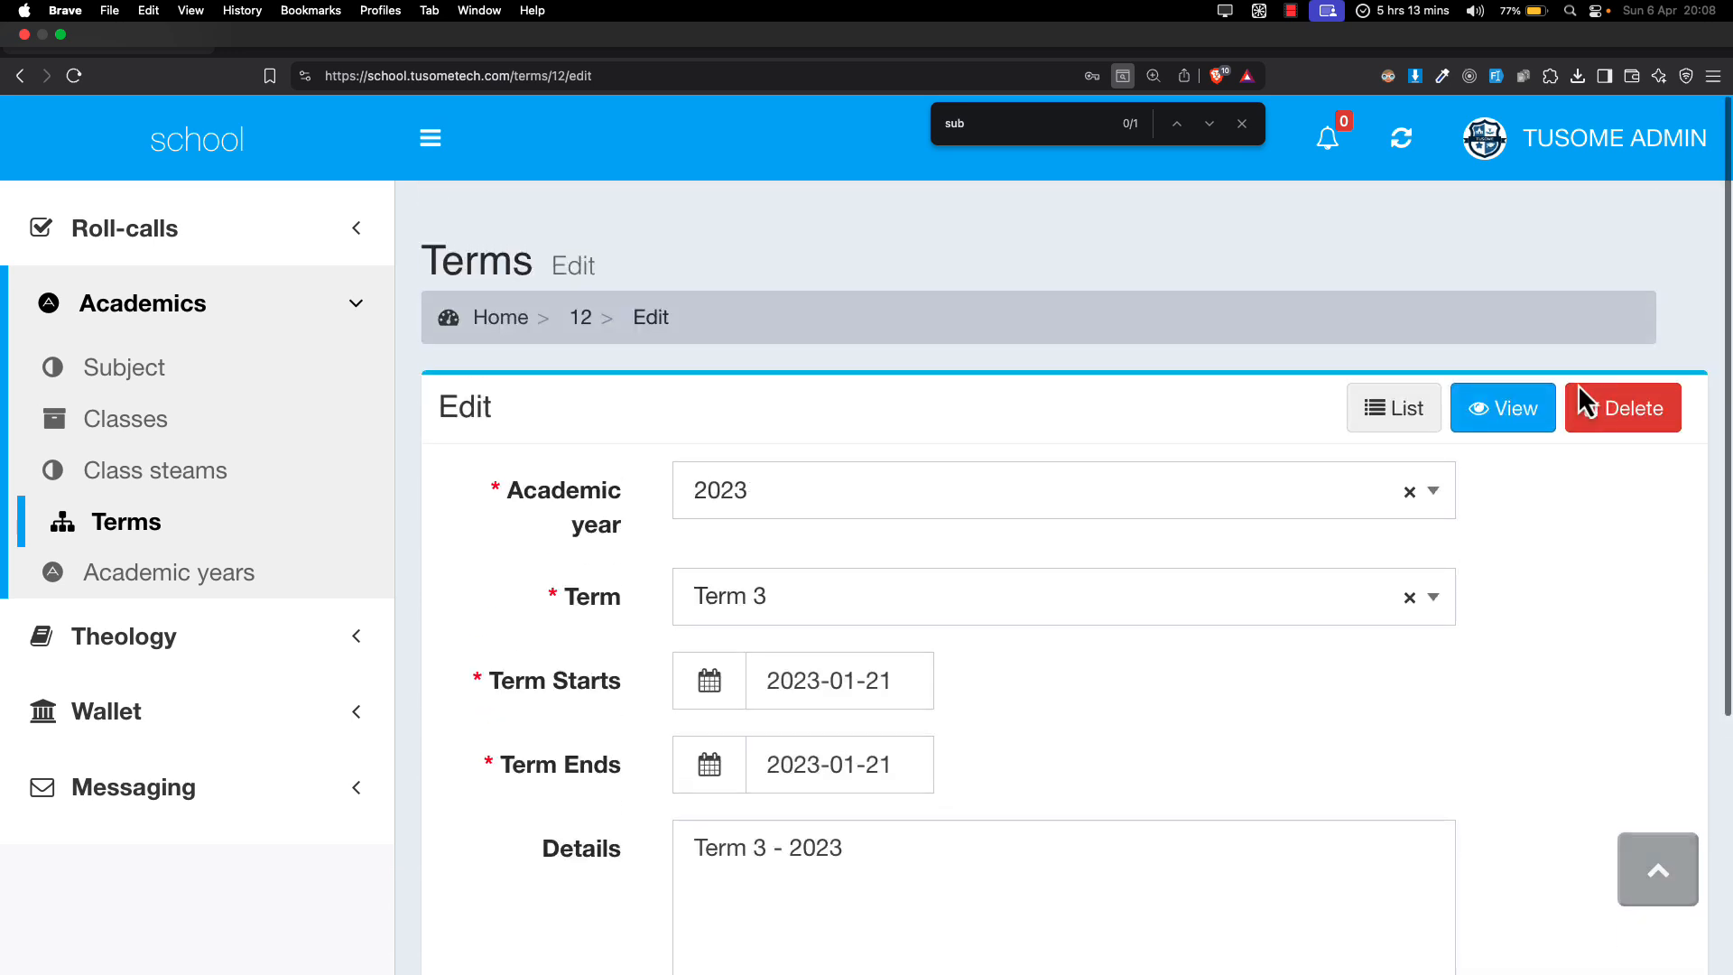
left_click(1526, 390)
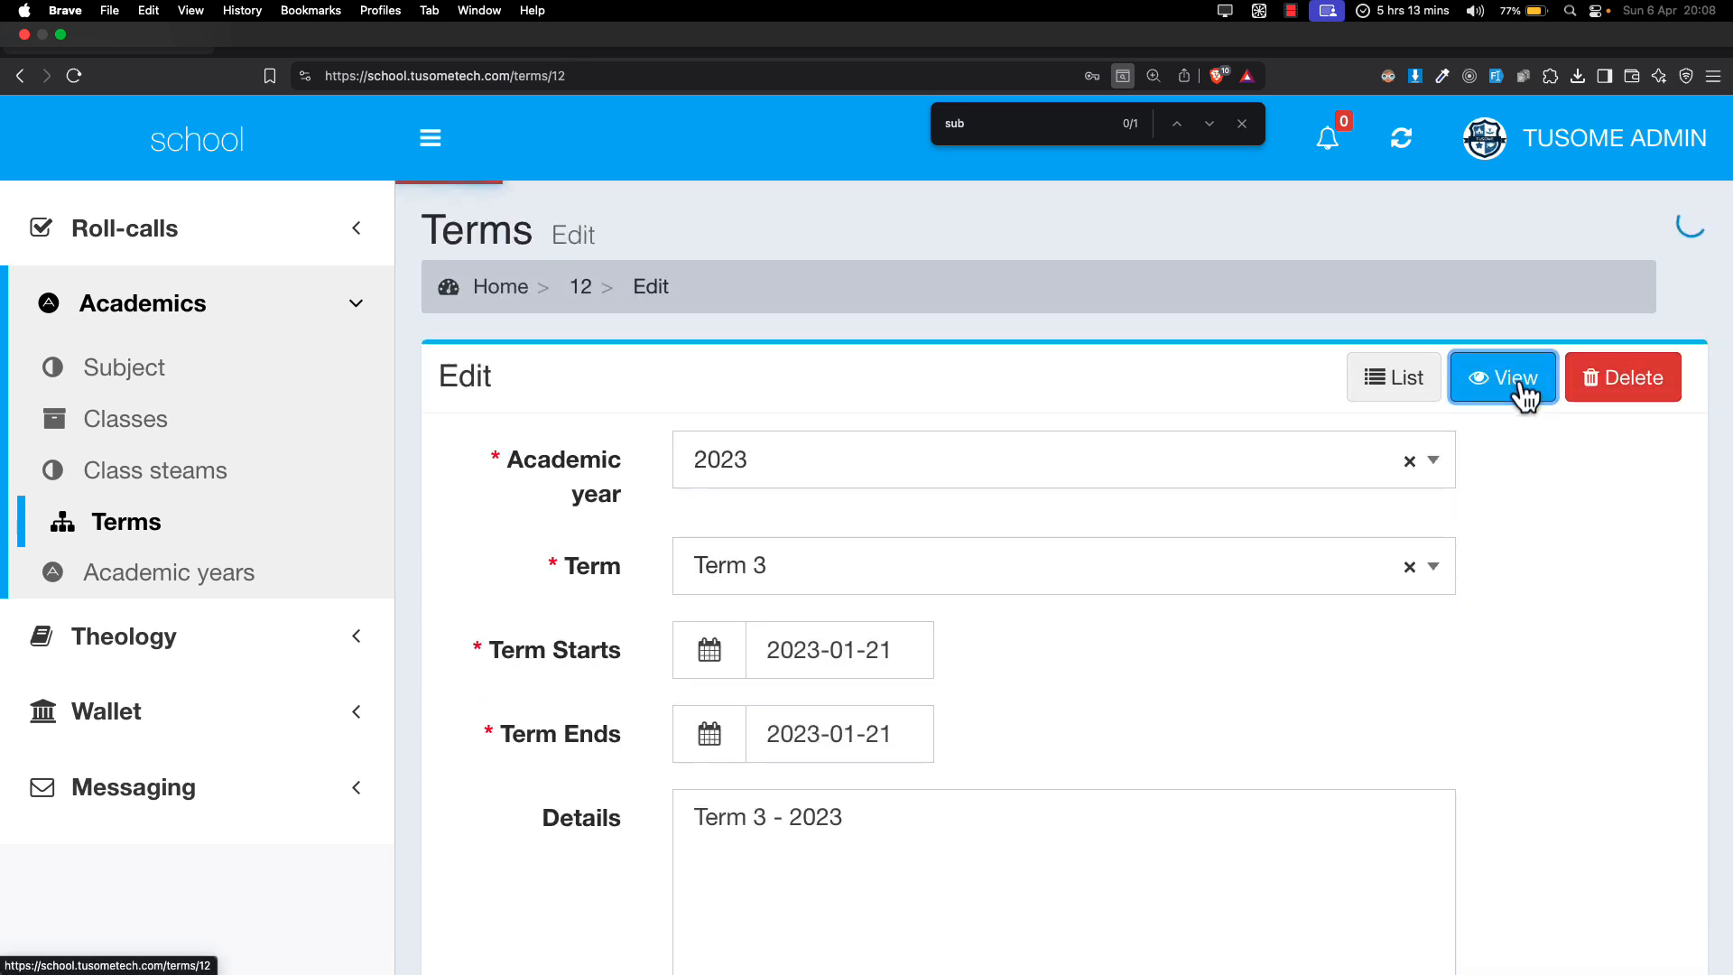
left_click(1418, 383)
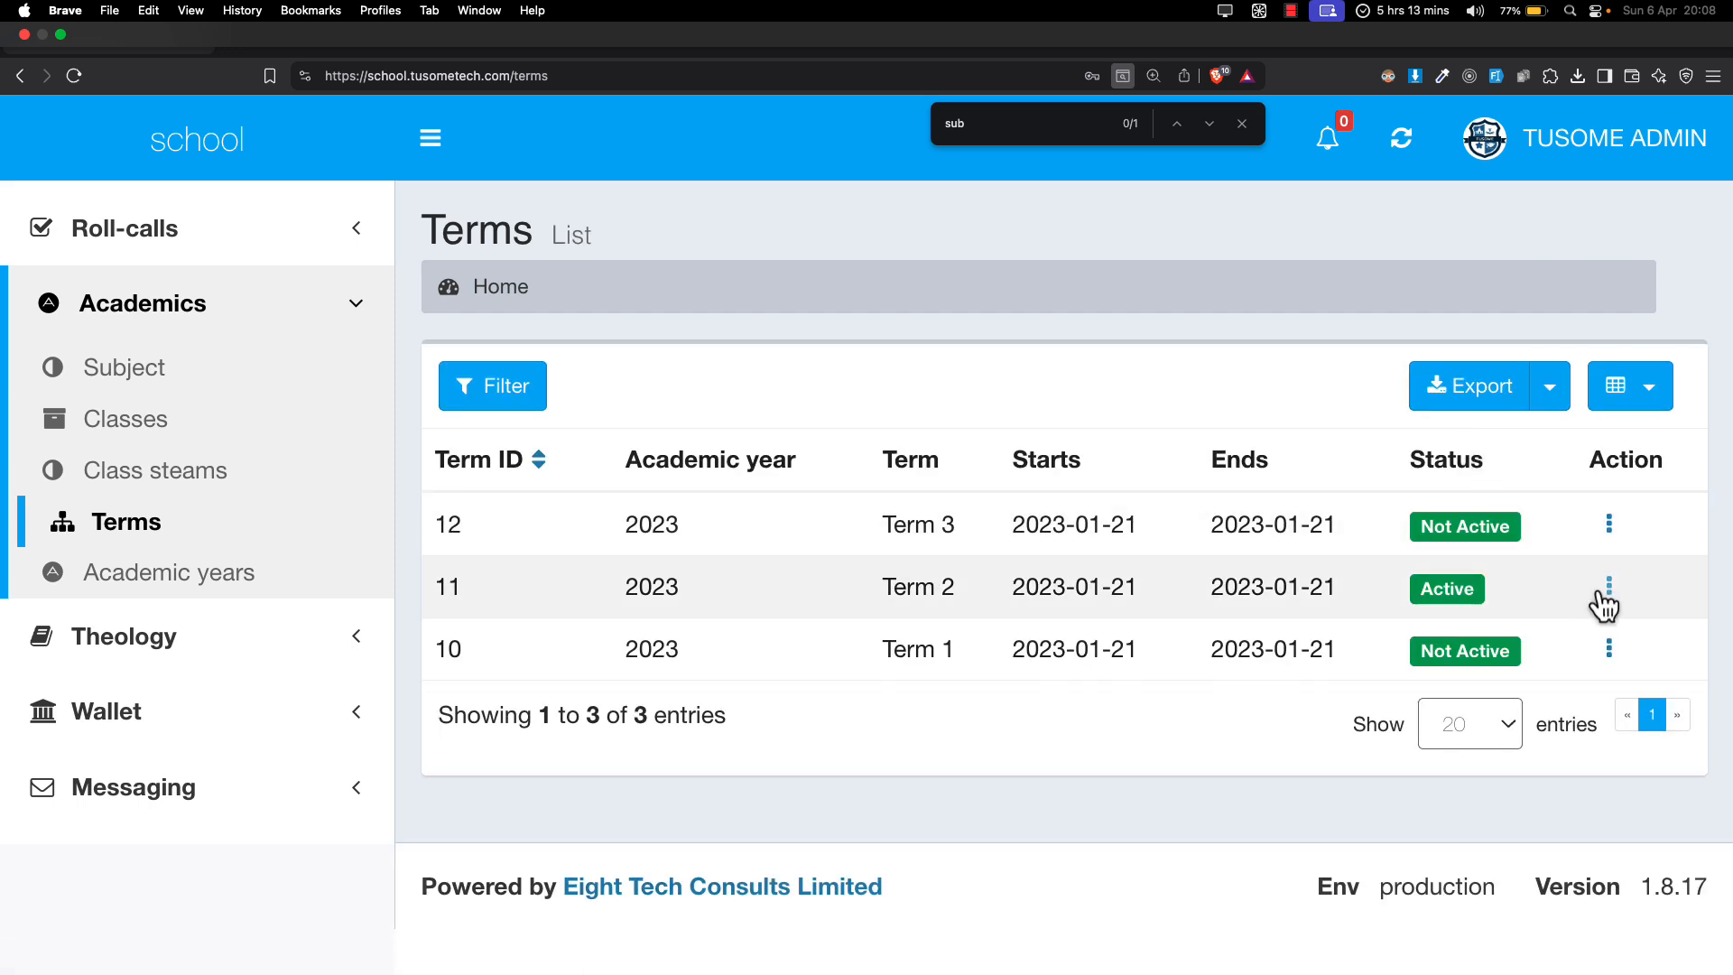
Step: Open Term 2 for editing, mark it as not the current term and return to the terms list without submitting
left_click(1608, 588)
left_click(1586, 608)
scroll(1534, 599, "down", 5)
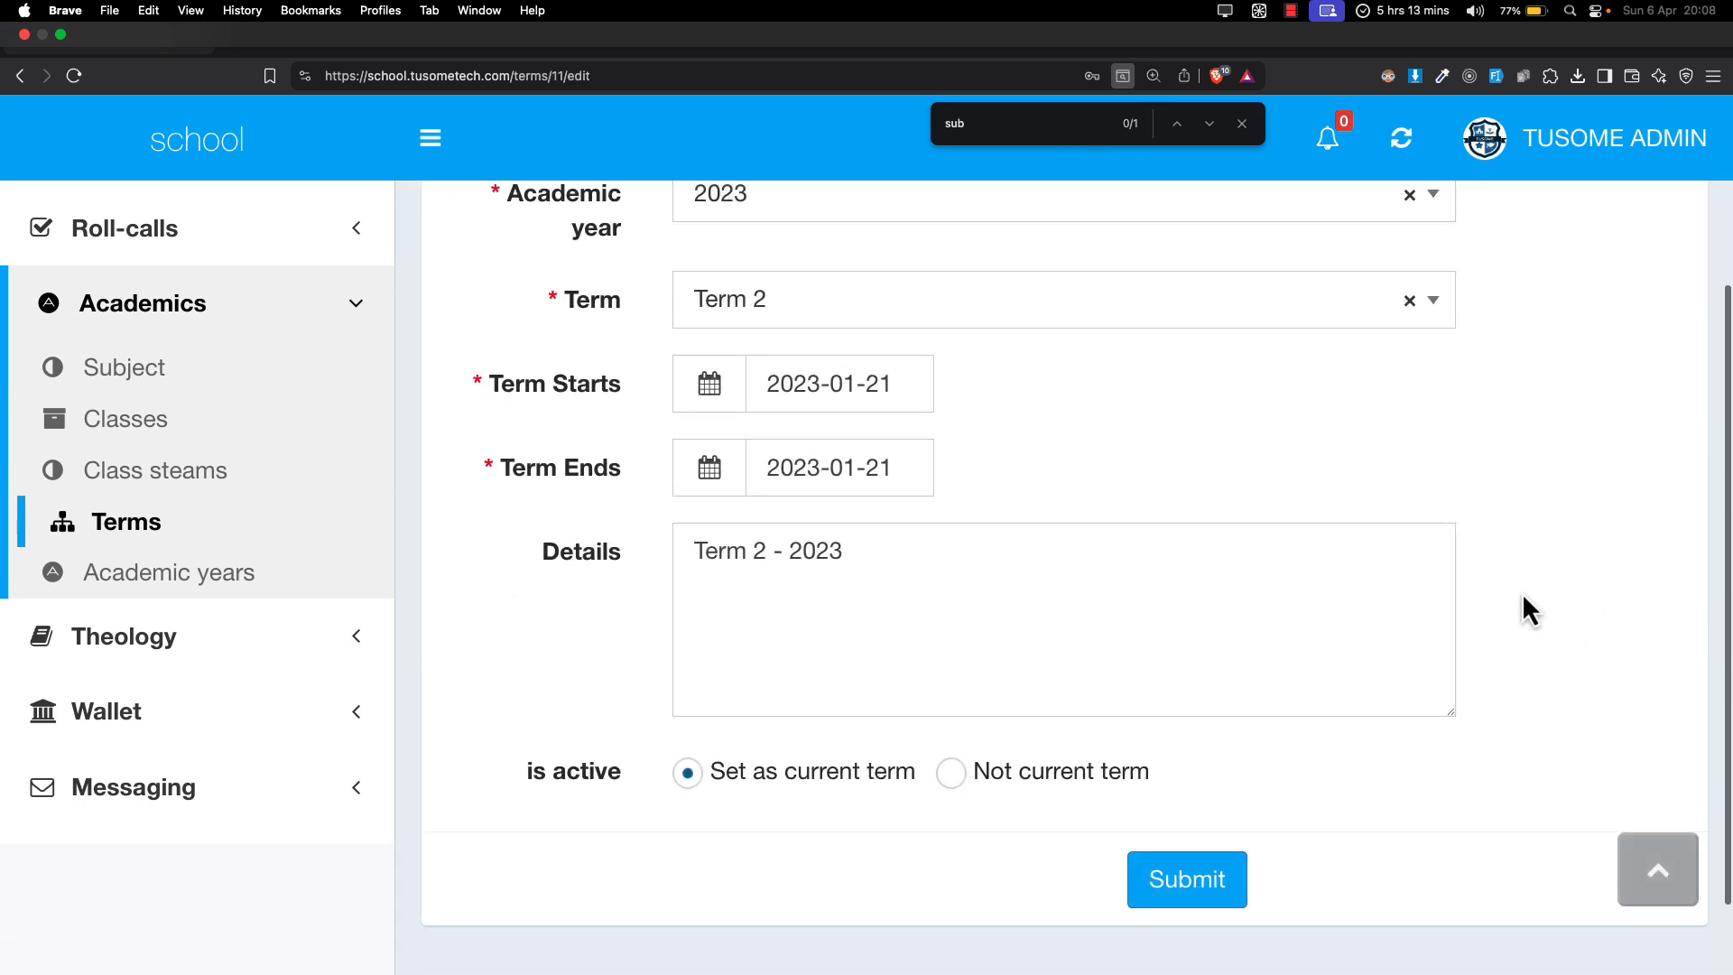
left_click(1126, 758)
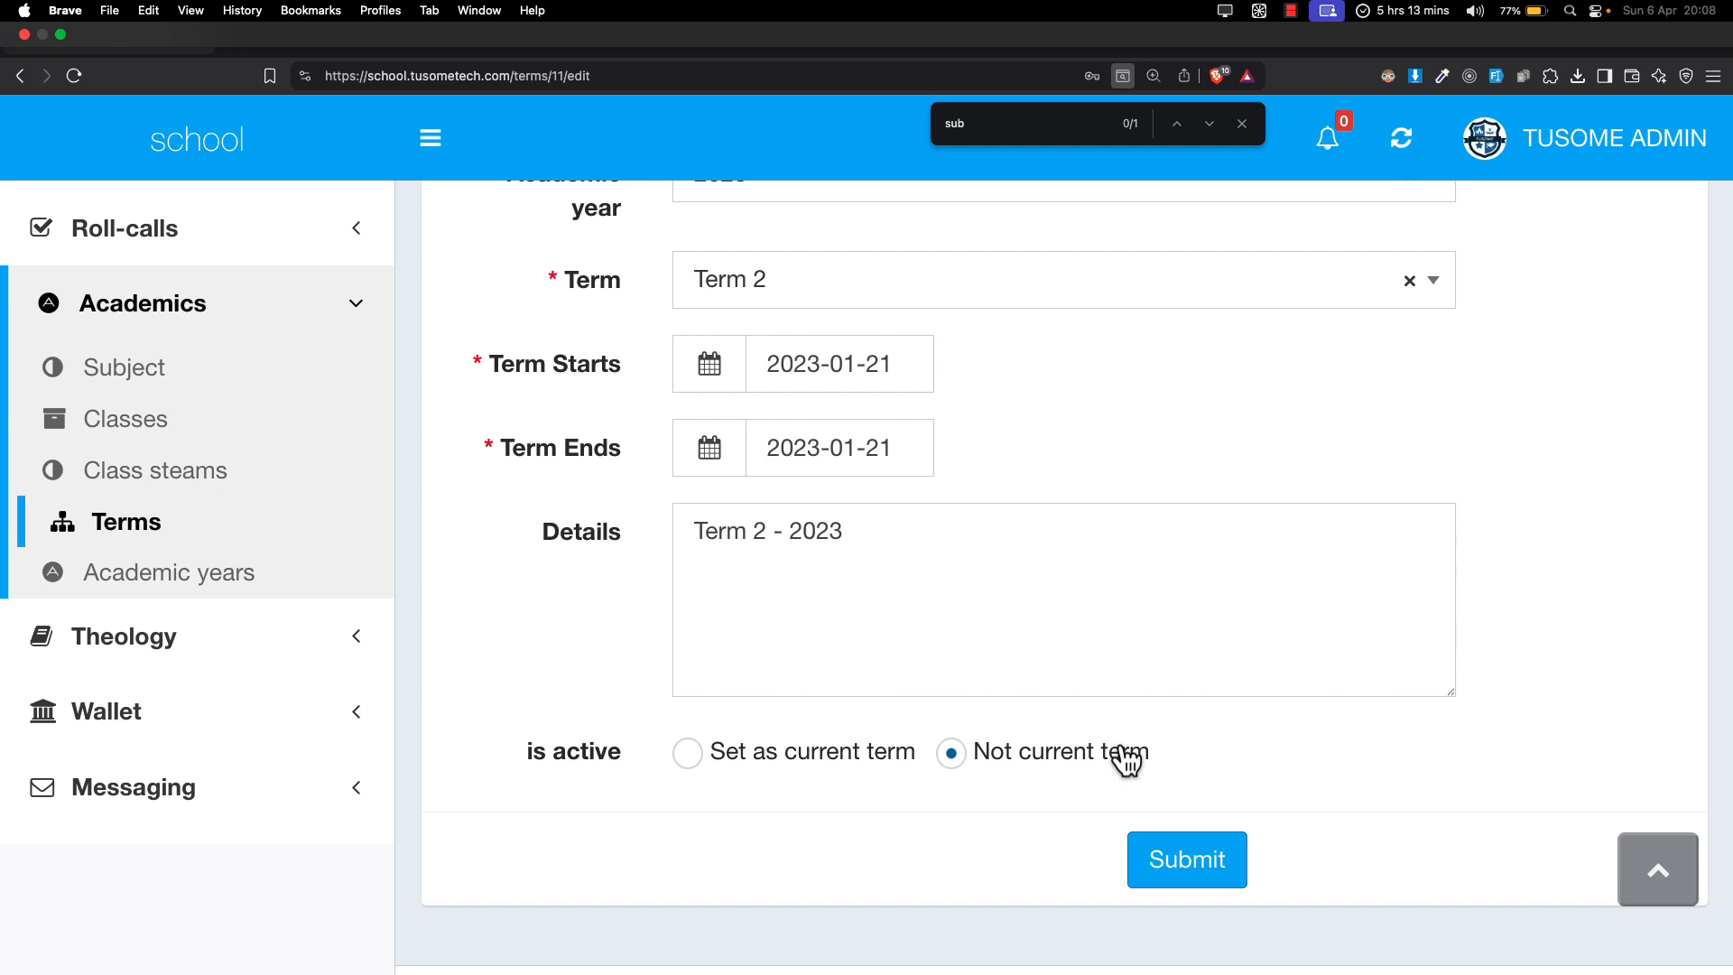
scroll(1102, 506, "up", 5)
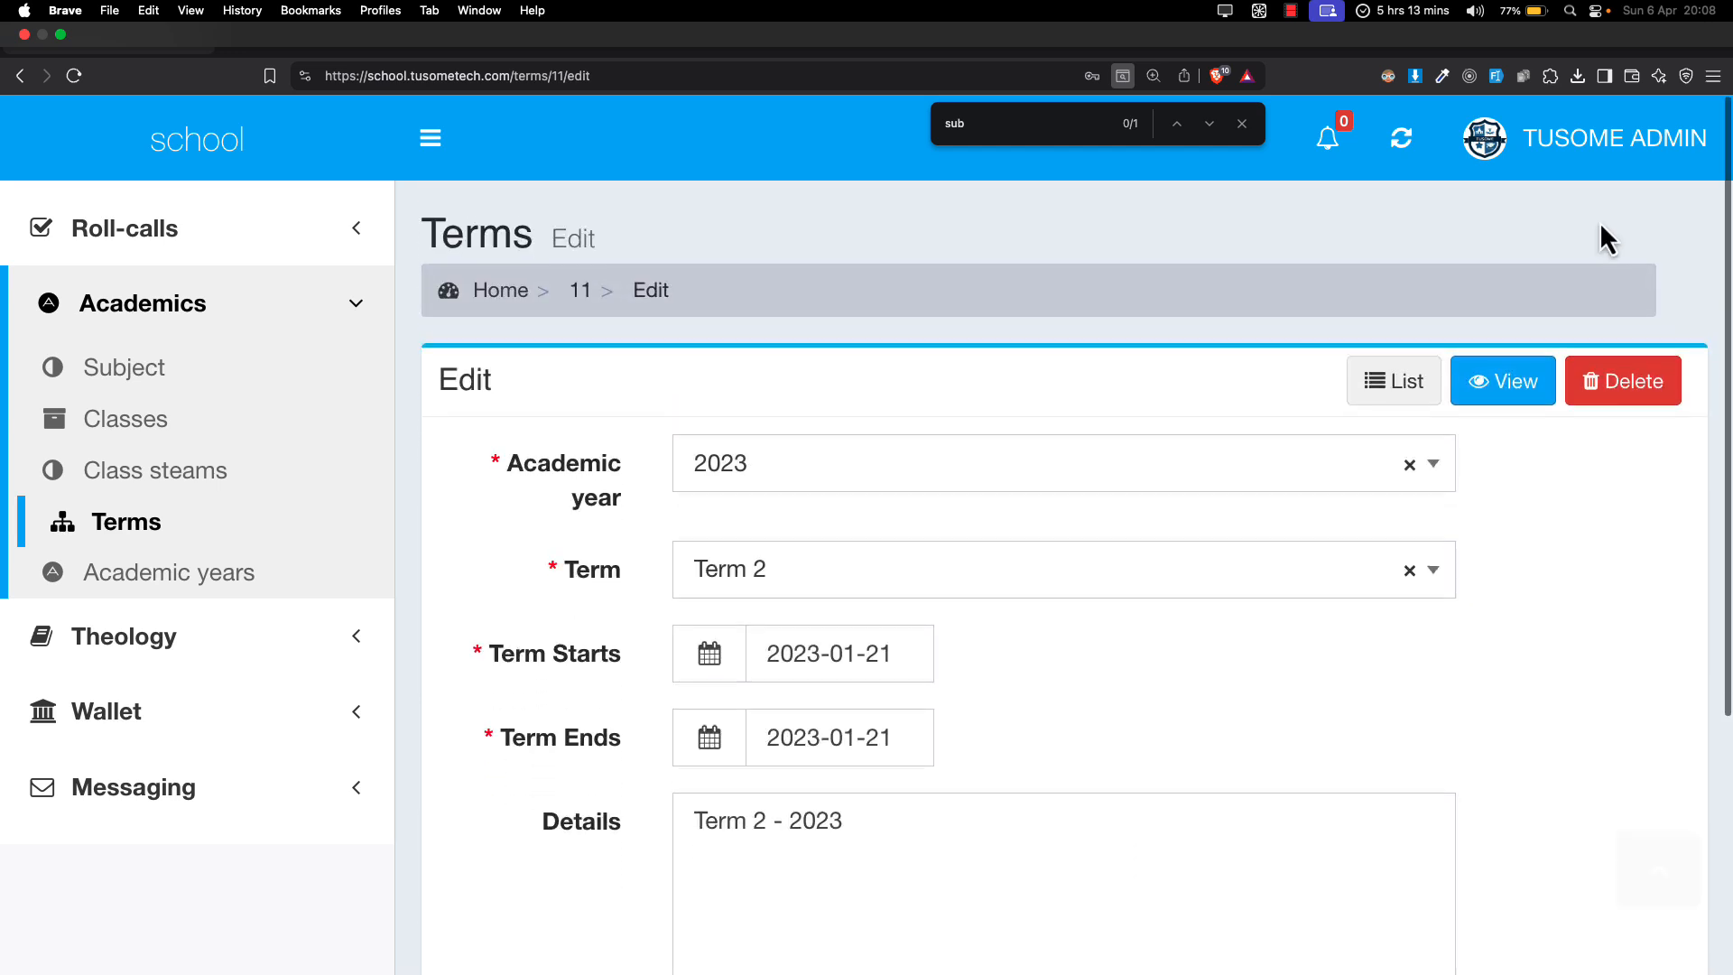
left_click(1418, 405)
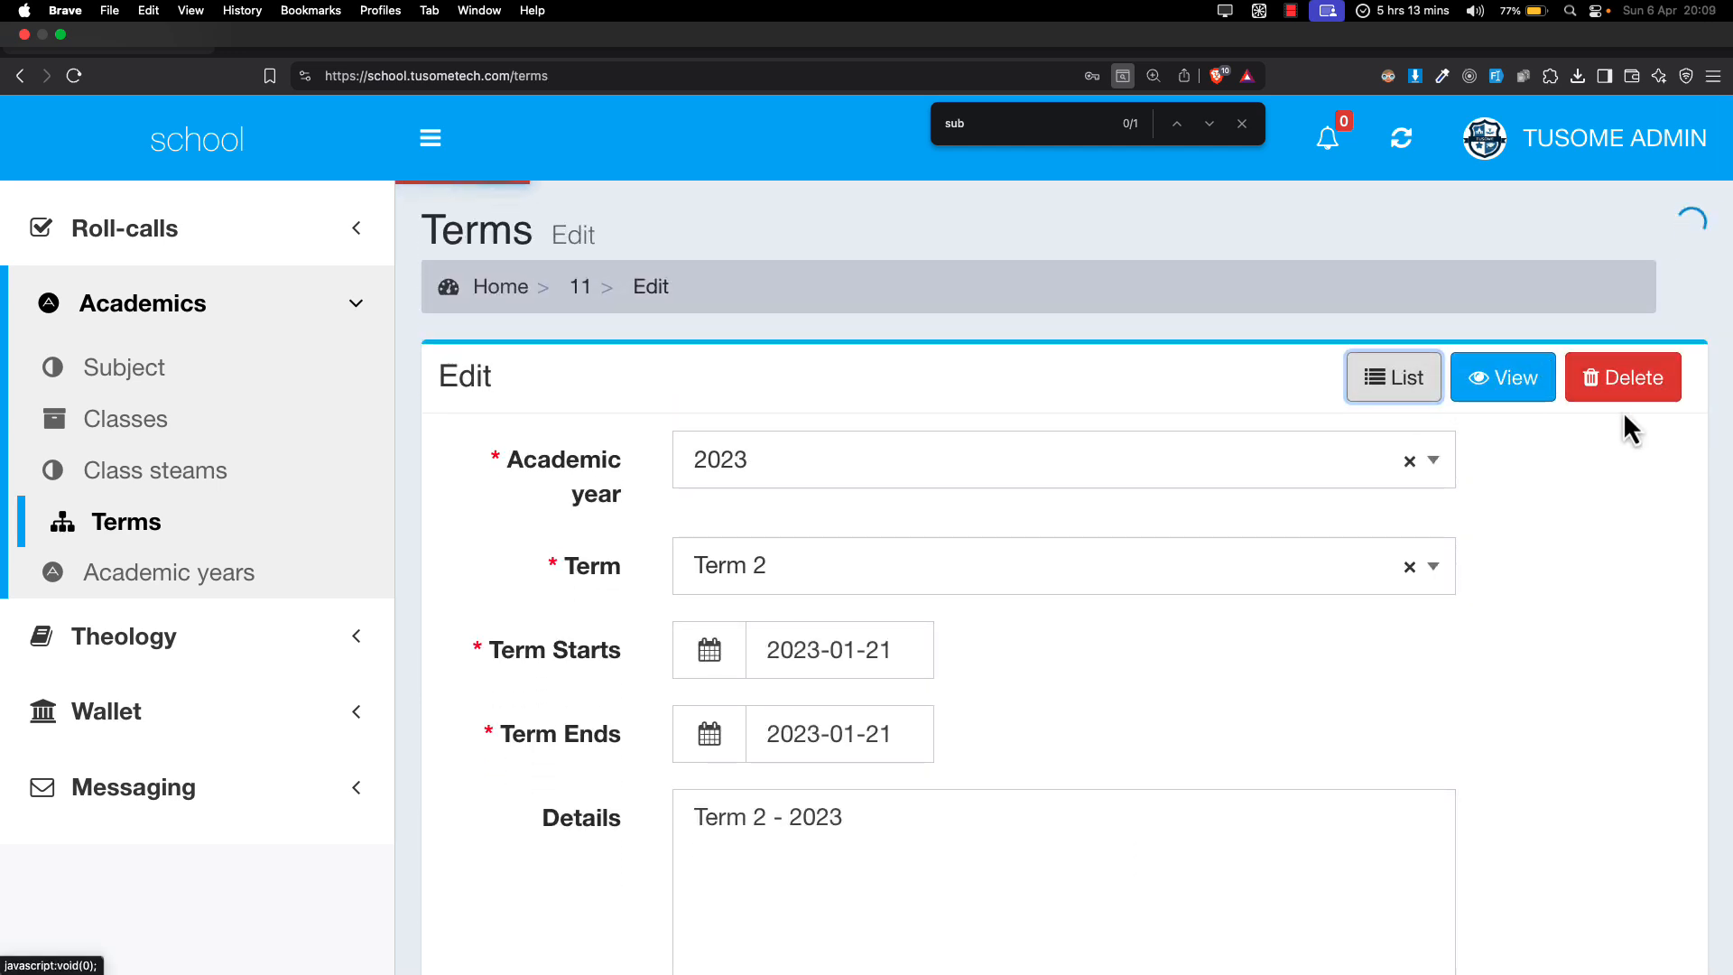
Step: Open Term 3 of 2023 for editing, choose to set it as the current term, and return to the terms list without submitting
left_click(1608, 524)
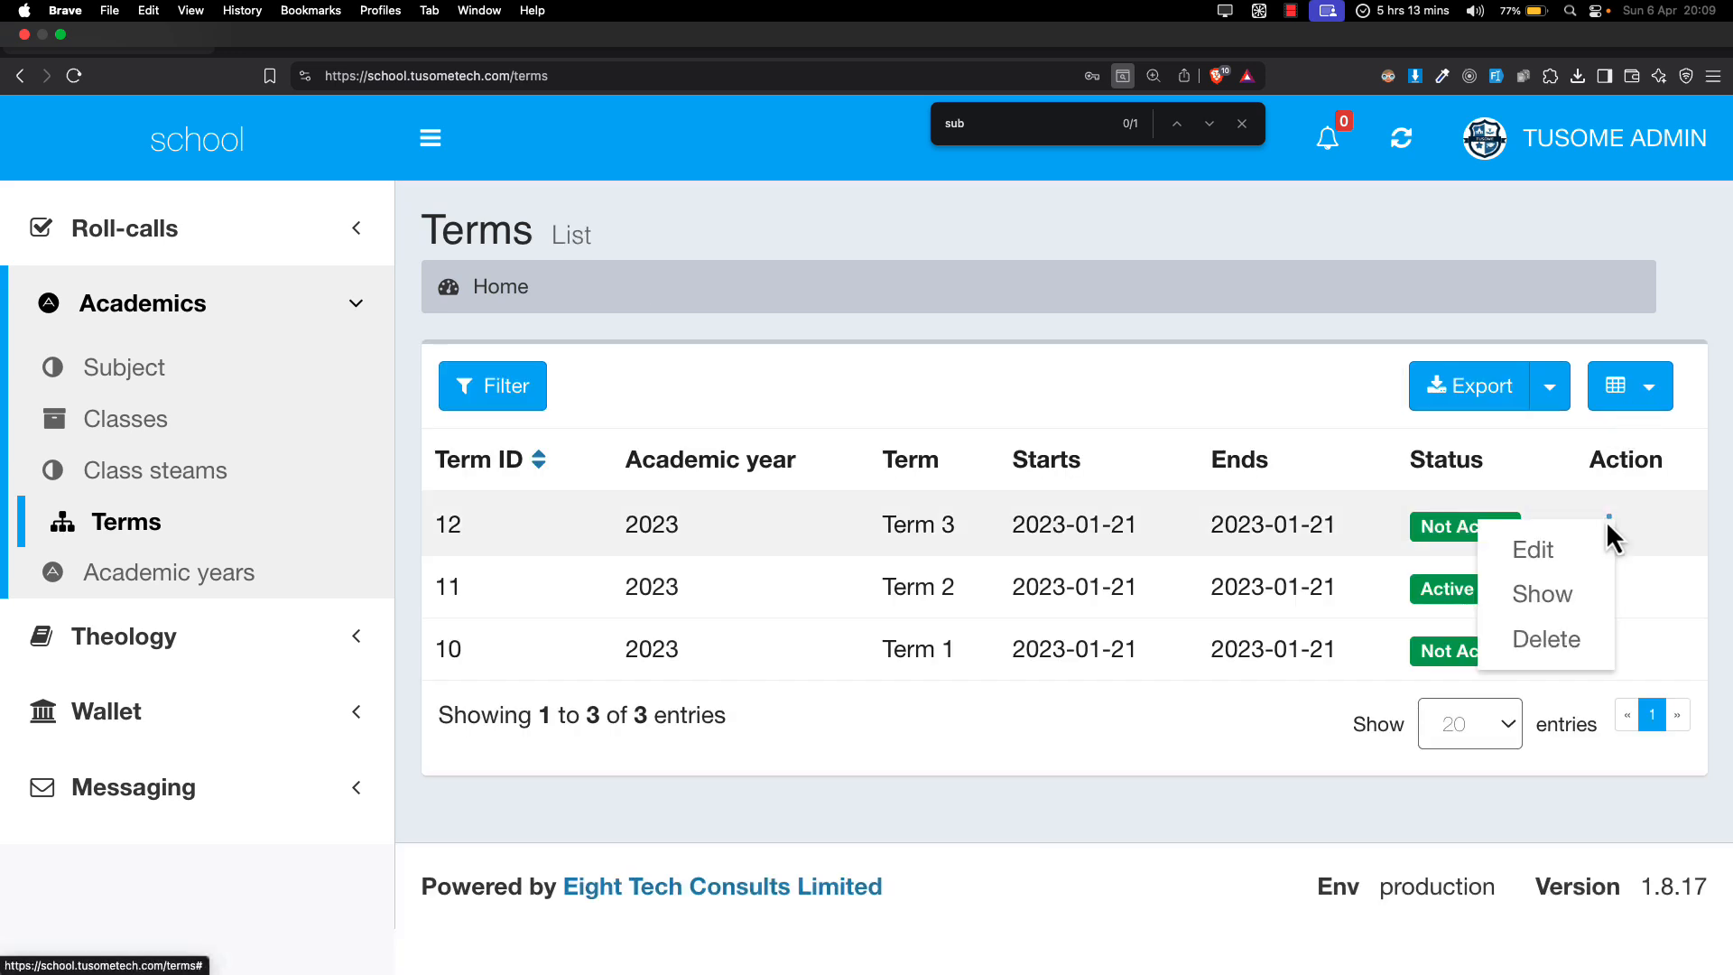
left_click(1578, 540)
scroll(1578, 540, "down", 4)
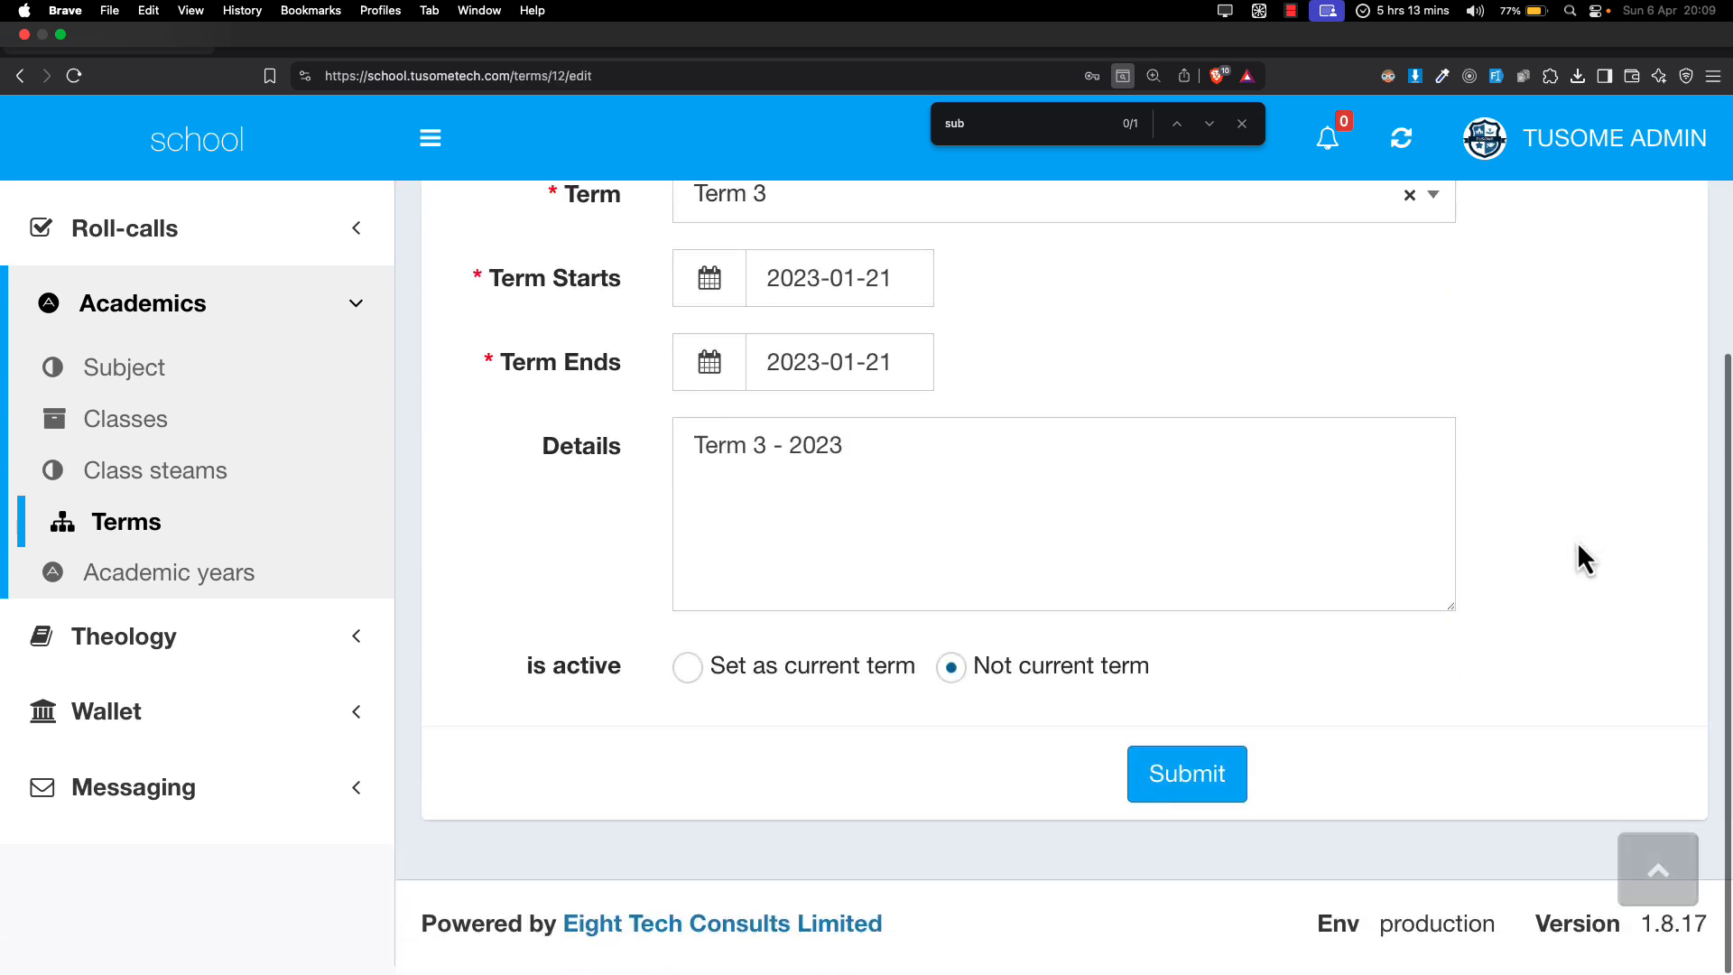
left_click(796, 675)
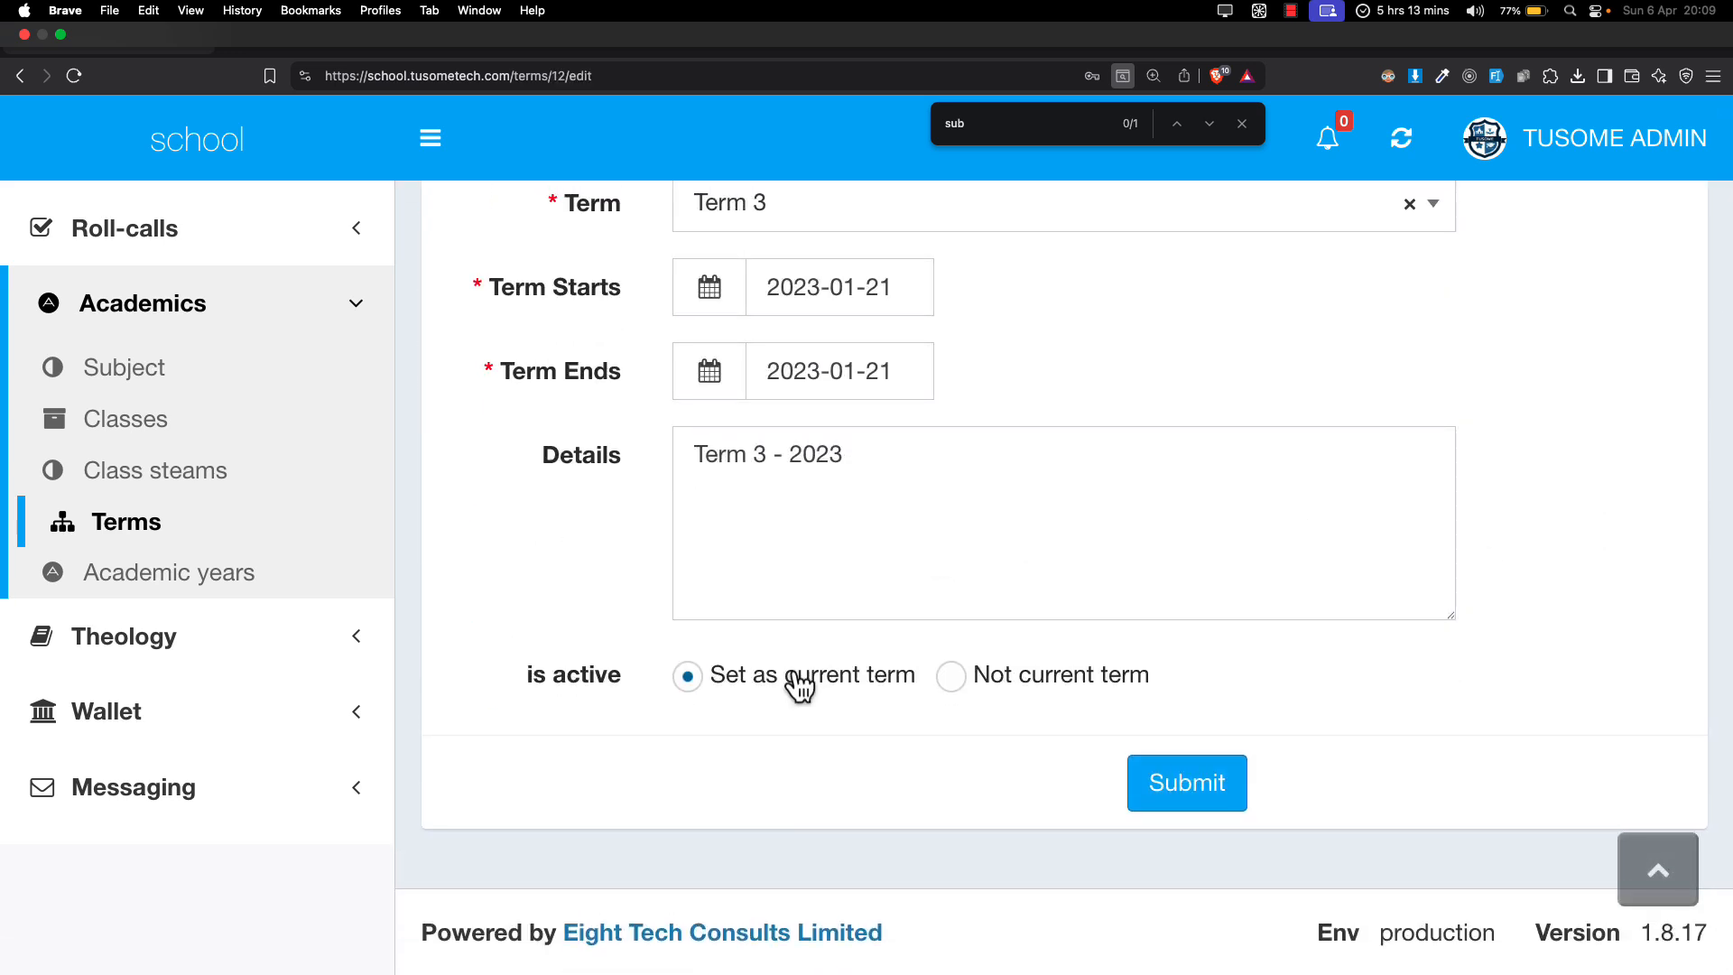
left_click(204, 541)
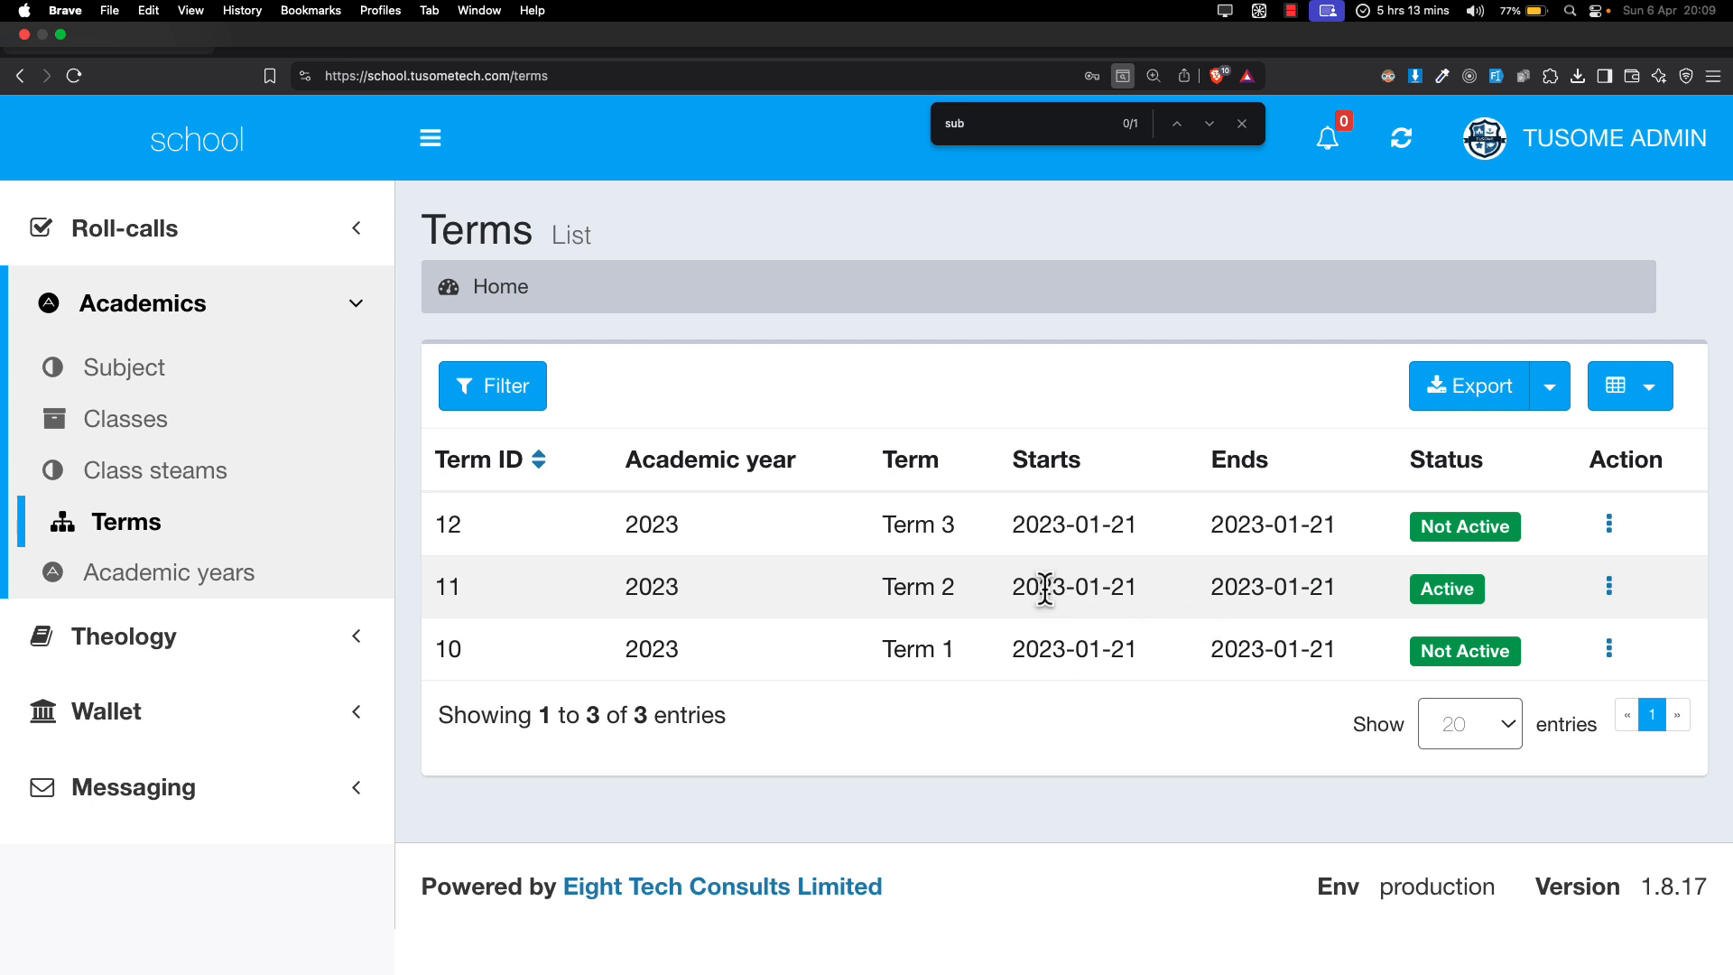
Step: Review the Term 2 row, open that term for editing, mark it as not the current term, and return to the list without submitting
left_click_drag(1096, 587, 1319, 586)
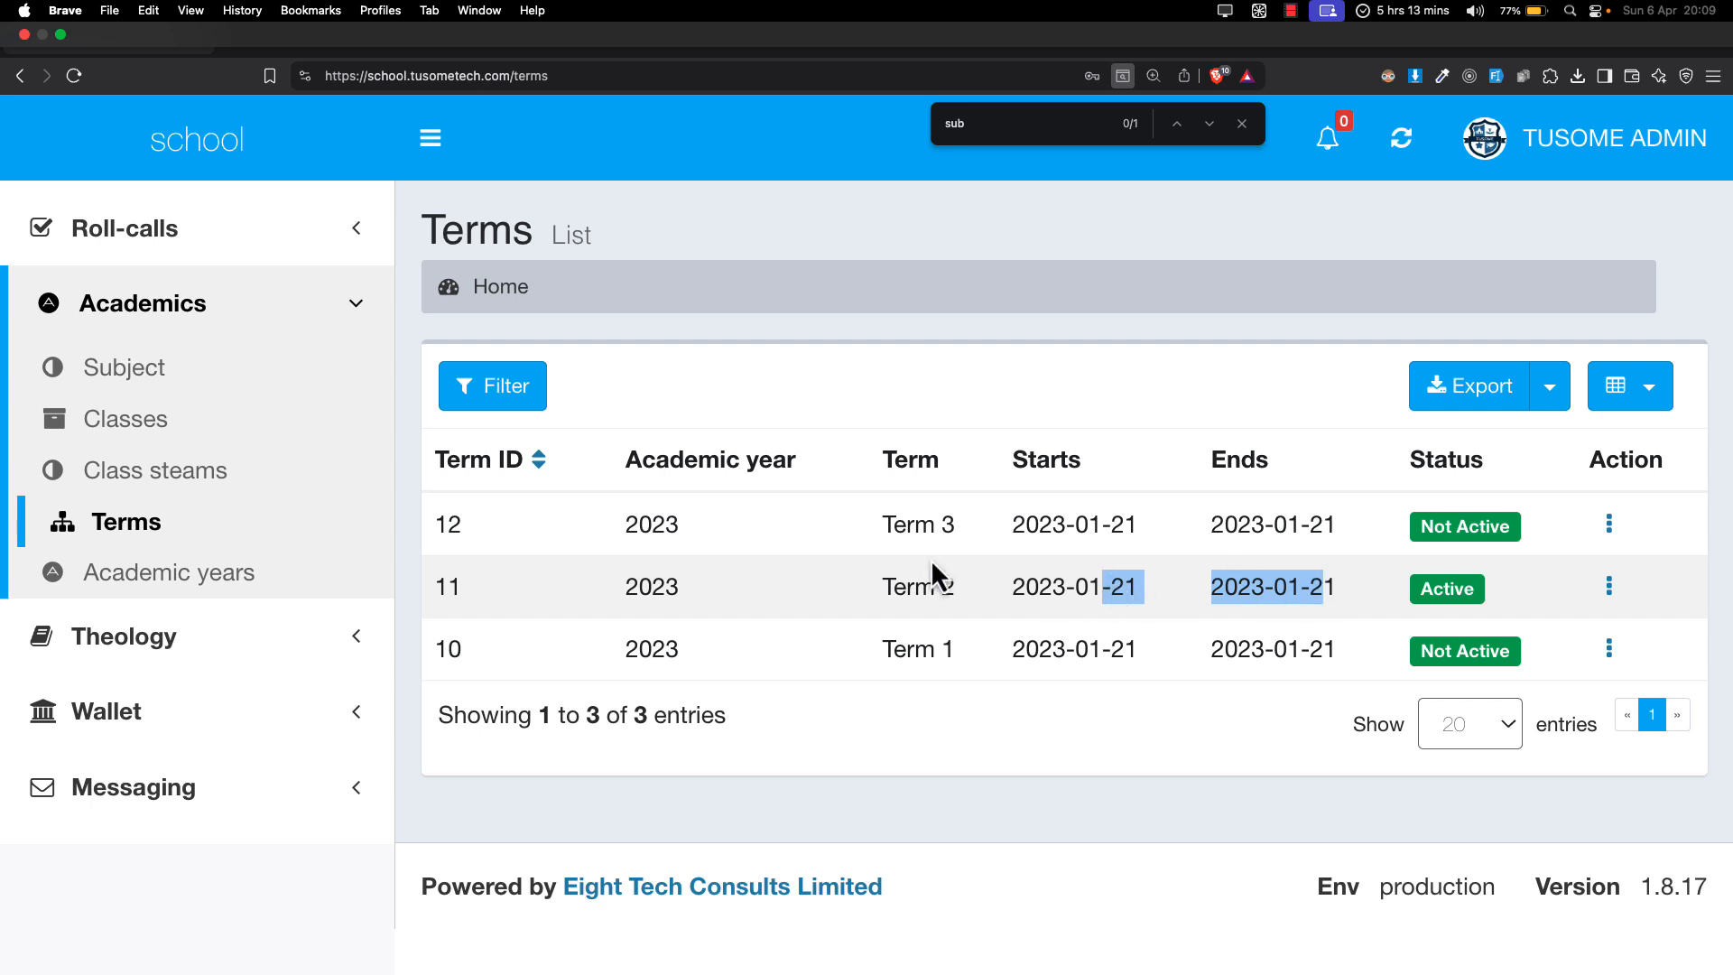
left_click_drag(642, 587, 1389, 607)
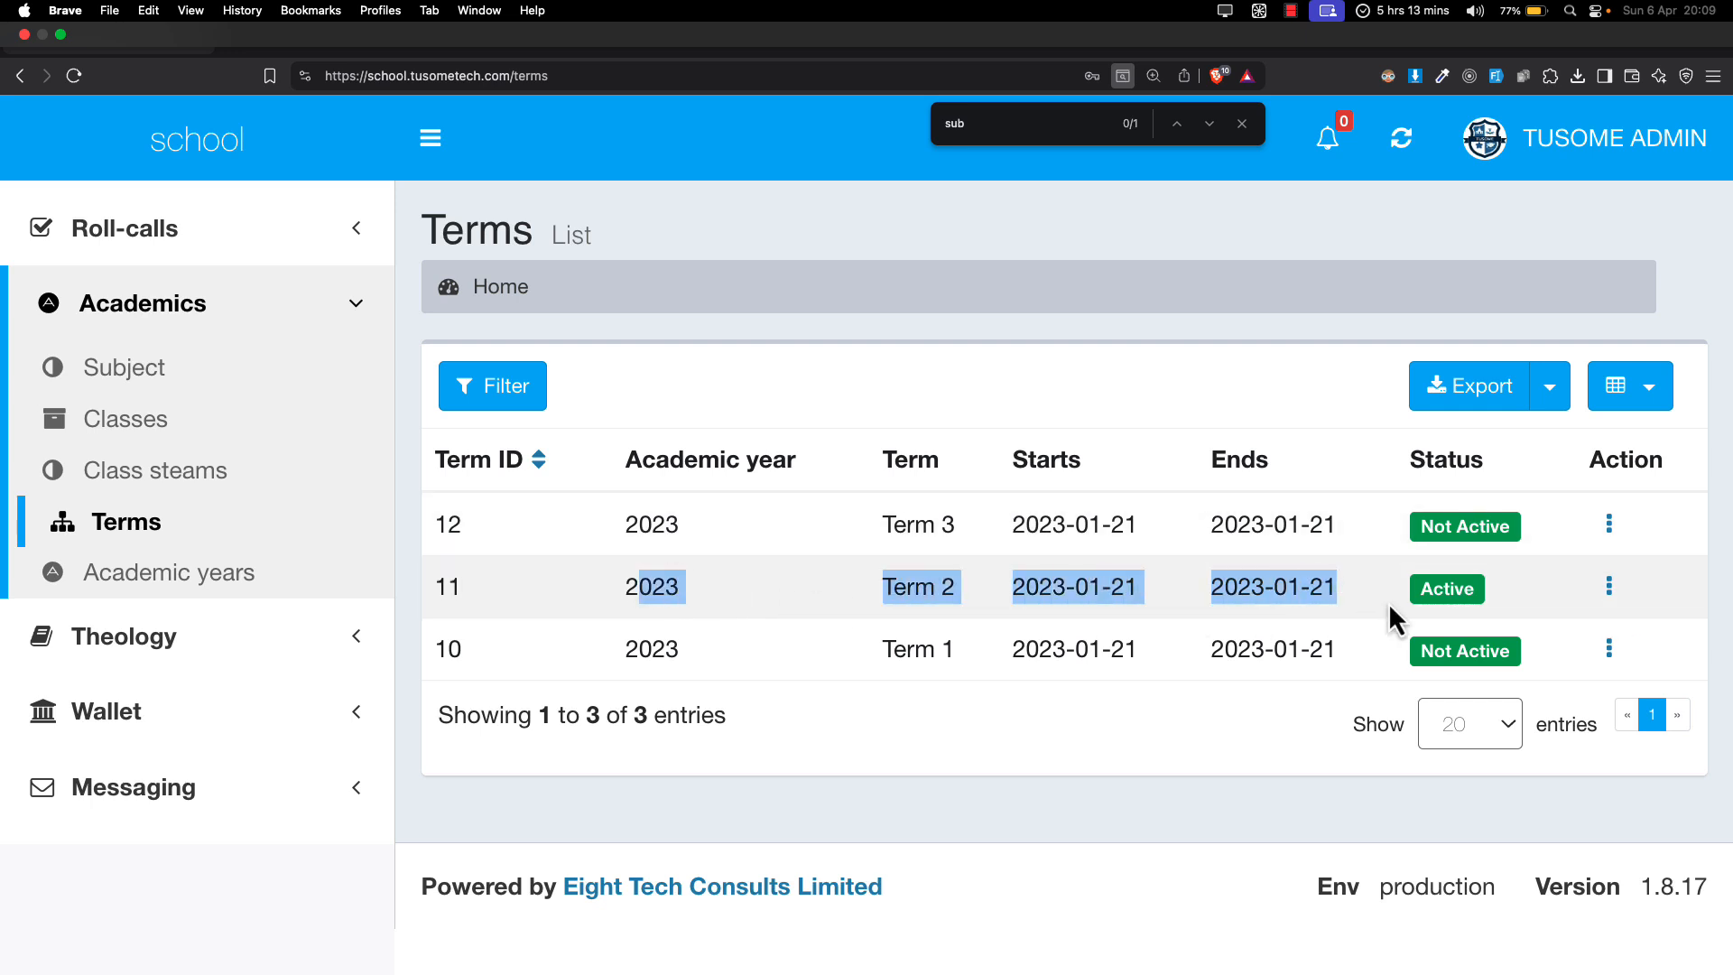
left_click(1608, 589)
left_click(1606, 600)
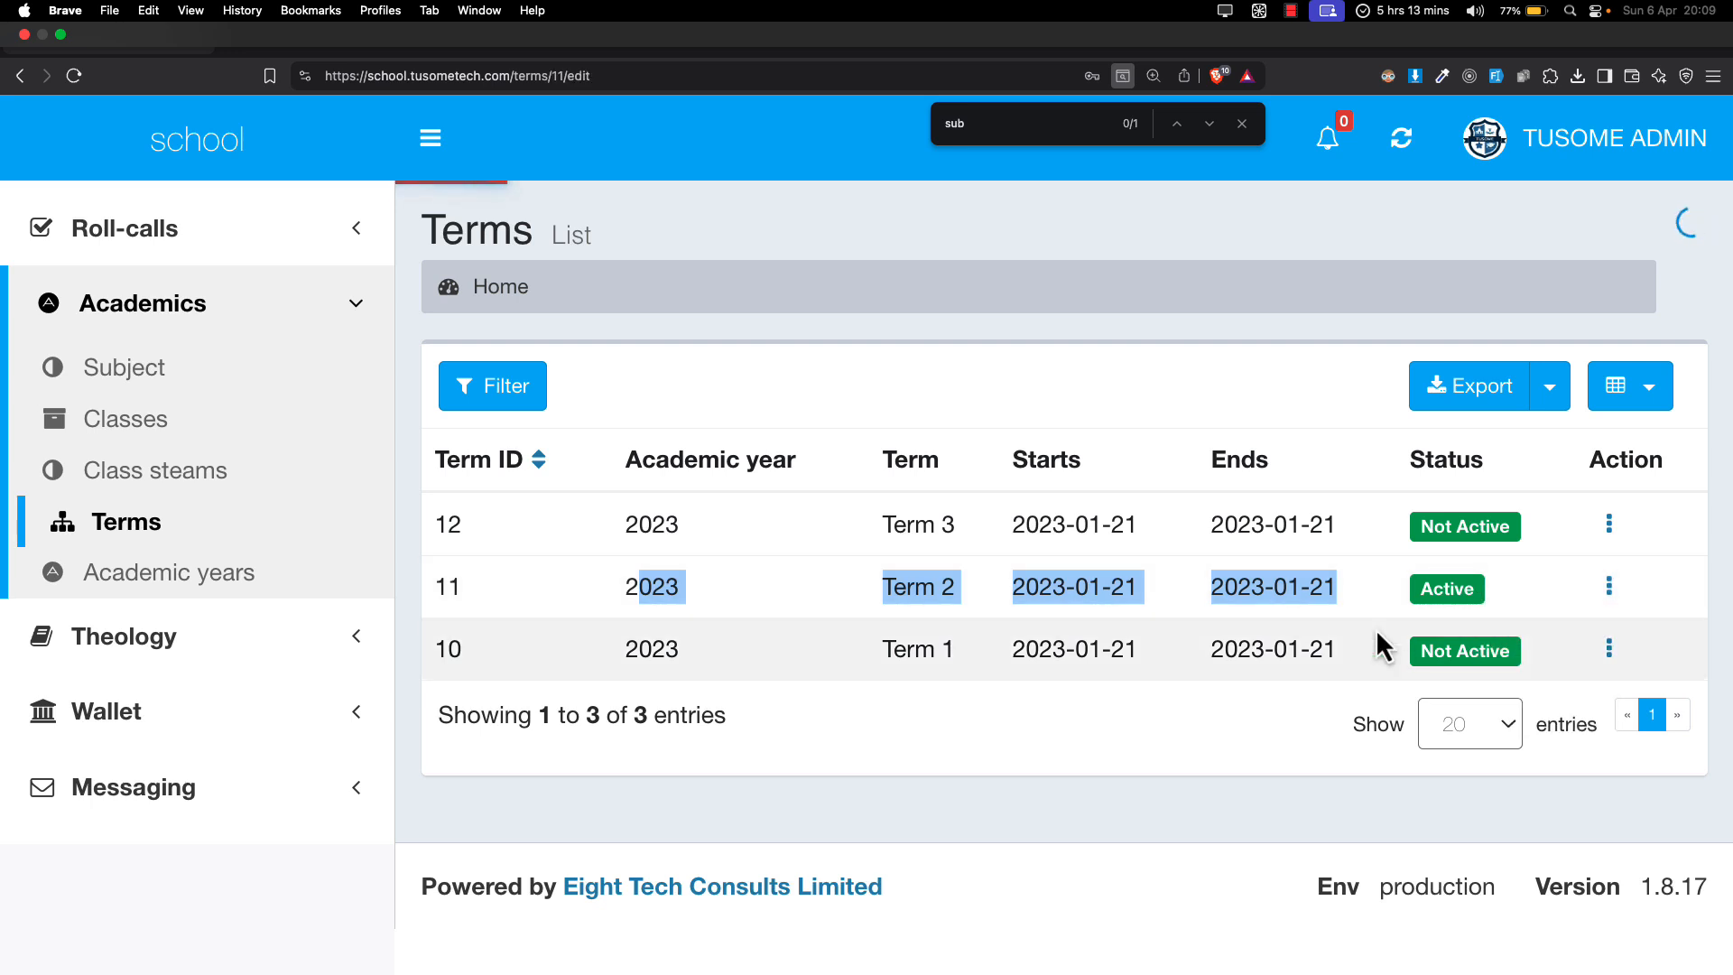
scroll(1375, 625, "down", 3)
left_click(1025, 693)
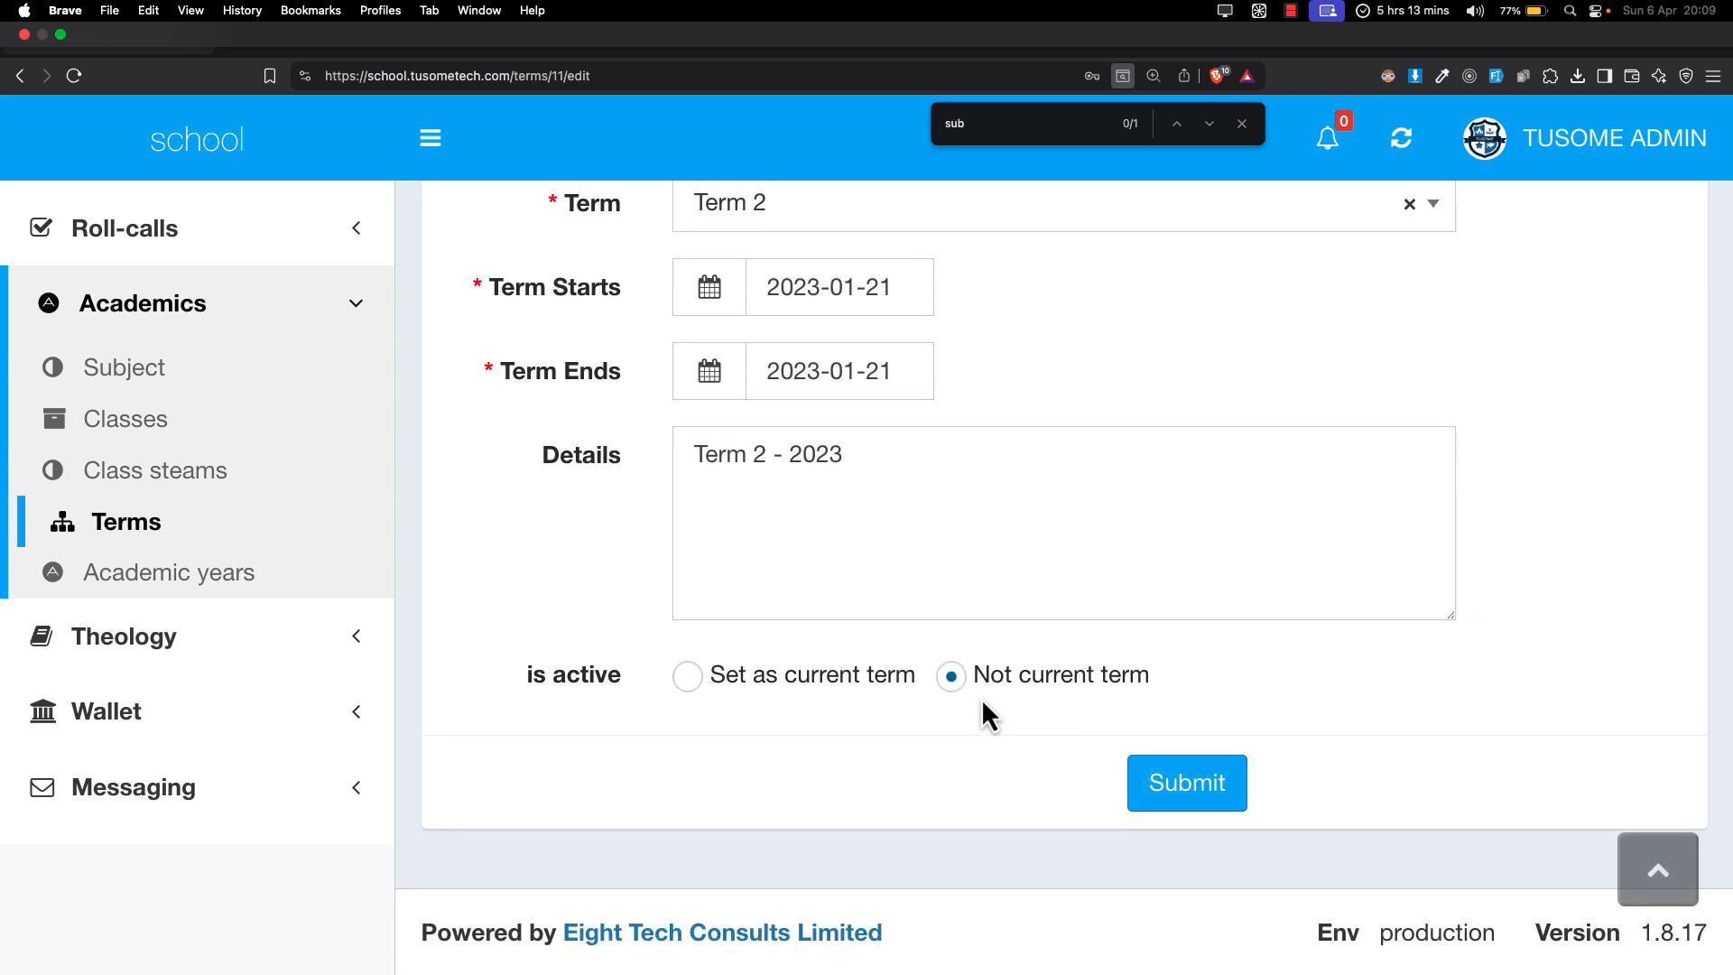
left_click(206, 540)
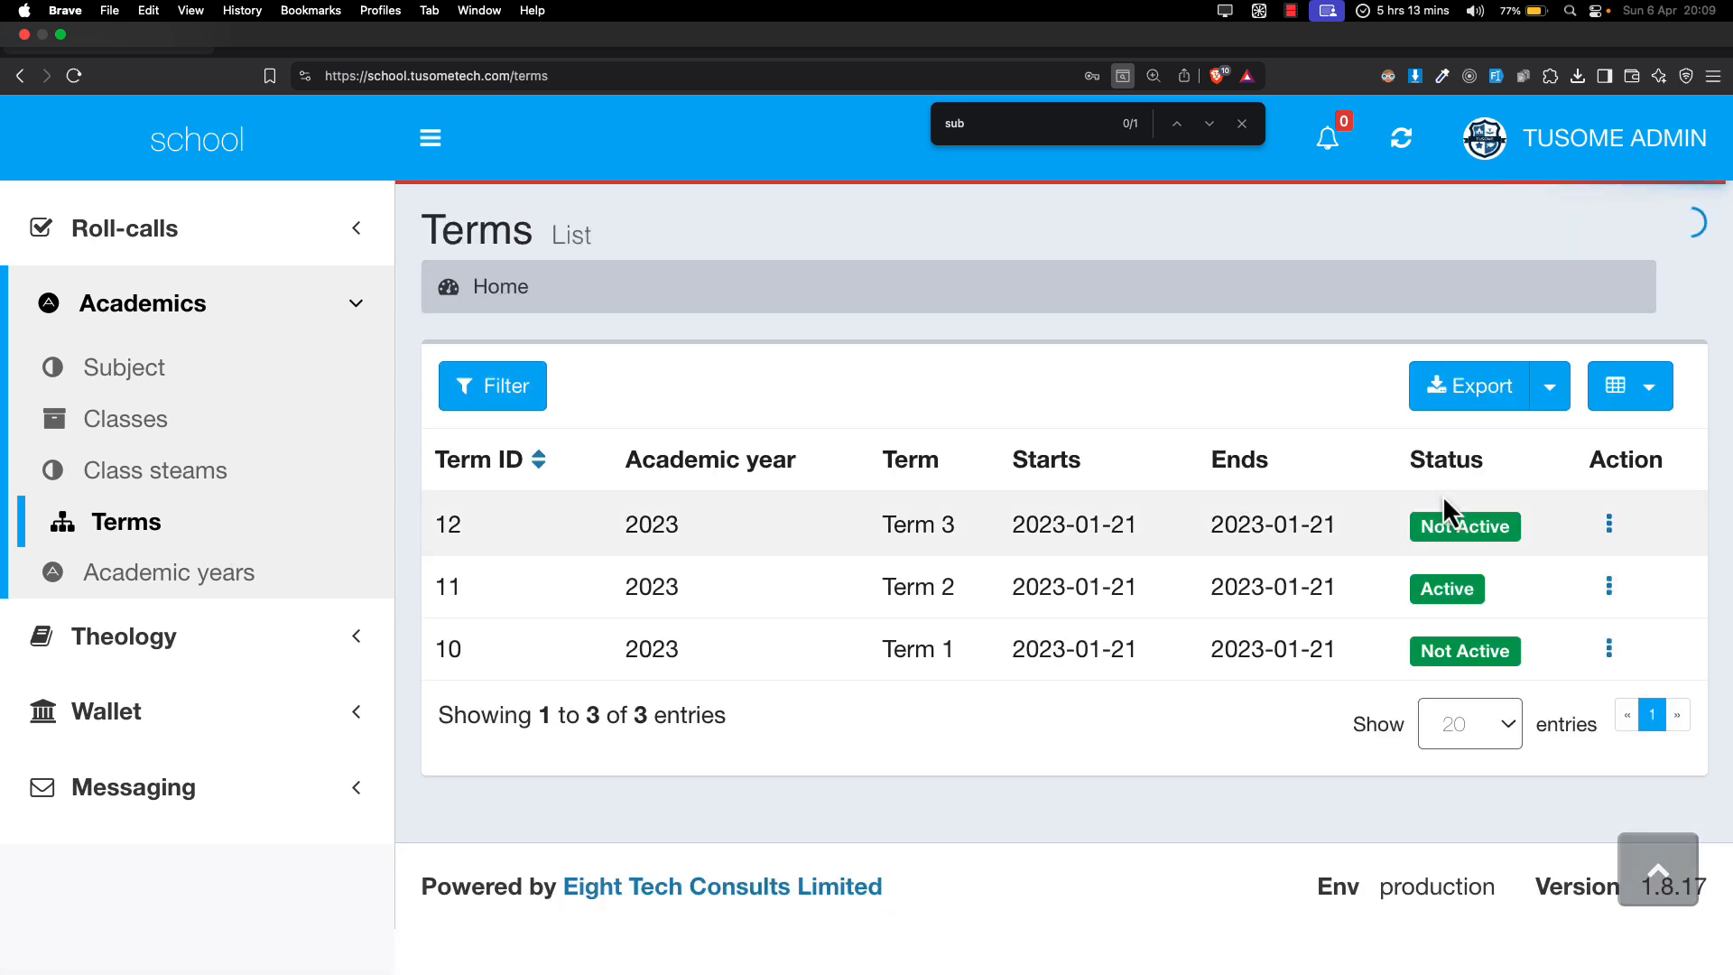
Step: Reopen Term 3 for editing, select it as the current term, review the form, and go back to the terms list without submitting
left_click(1609, 530)
left_click(1572, 541)
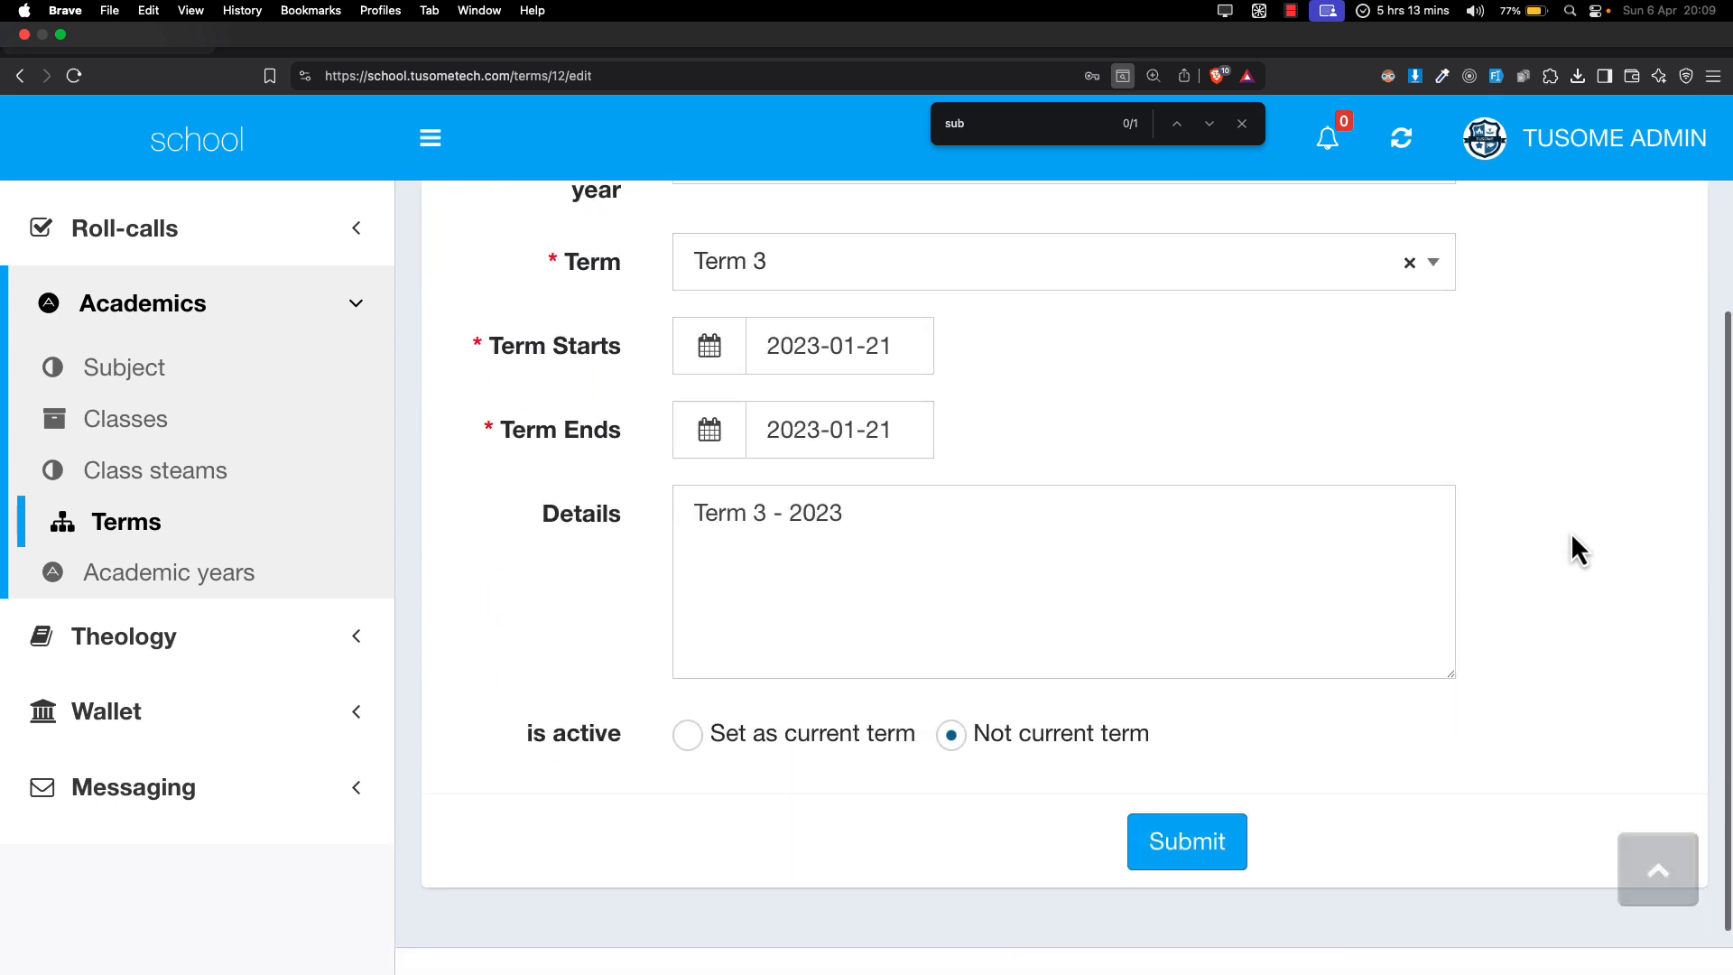
left_click(718, 731)
scroll(967, 734, "up", 1)
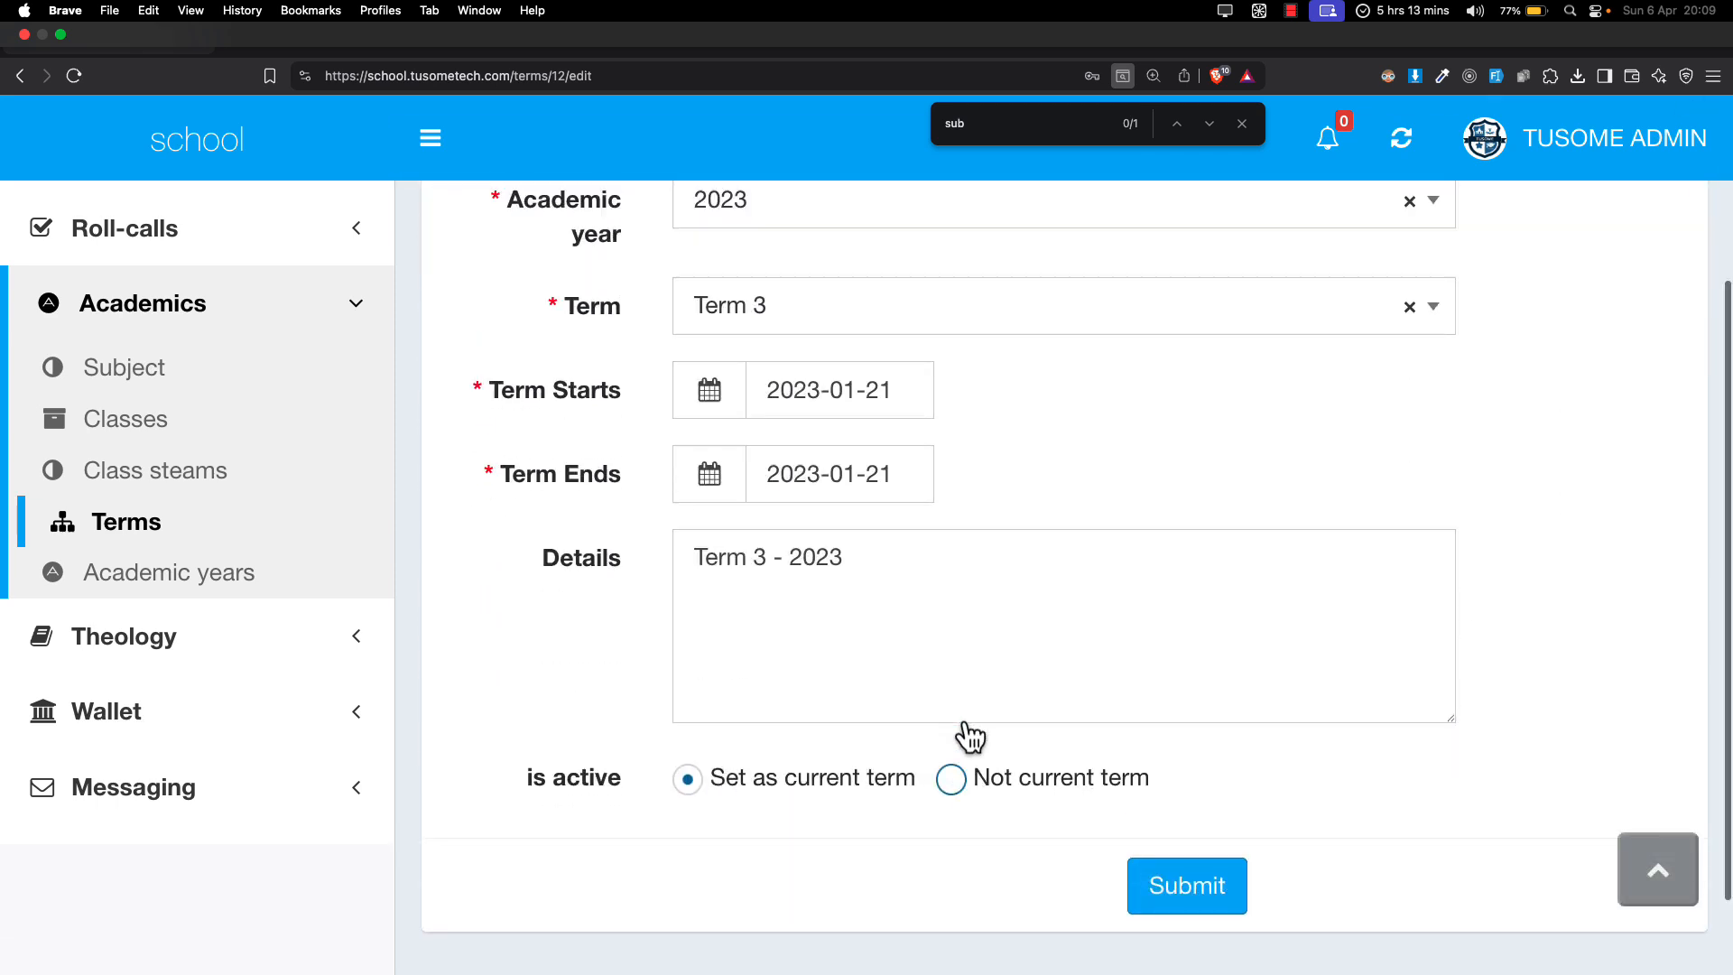
scroll(970, 736, "up", 5)
left_click(116, 528)
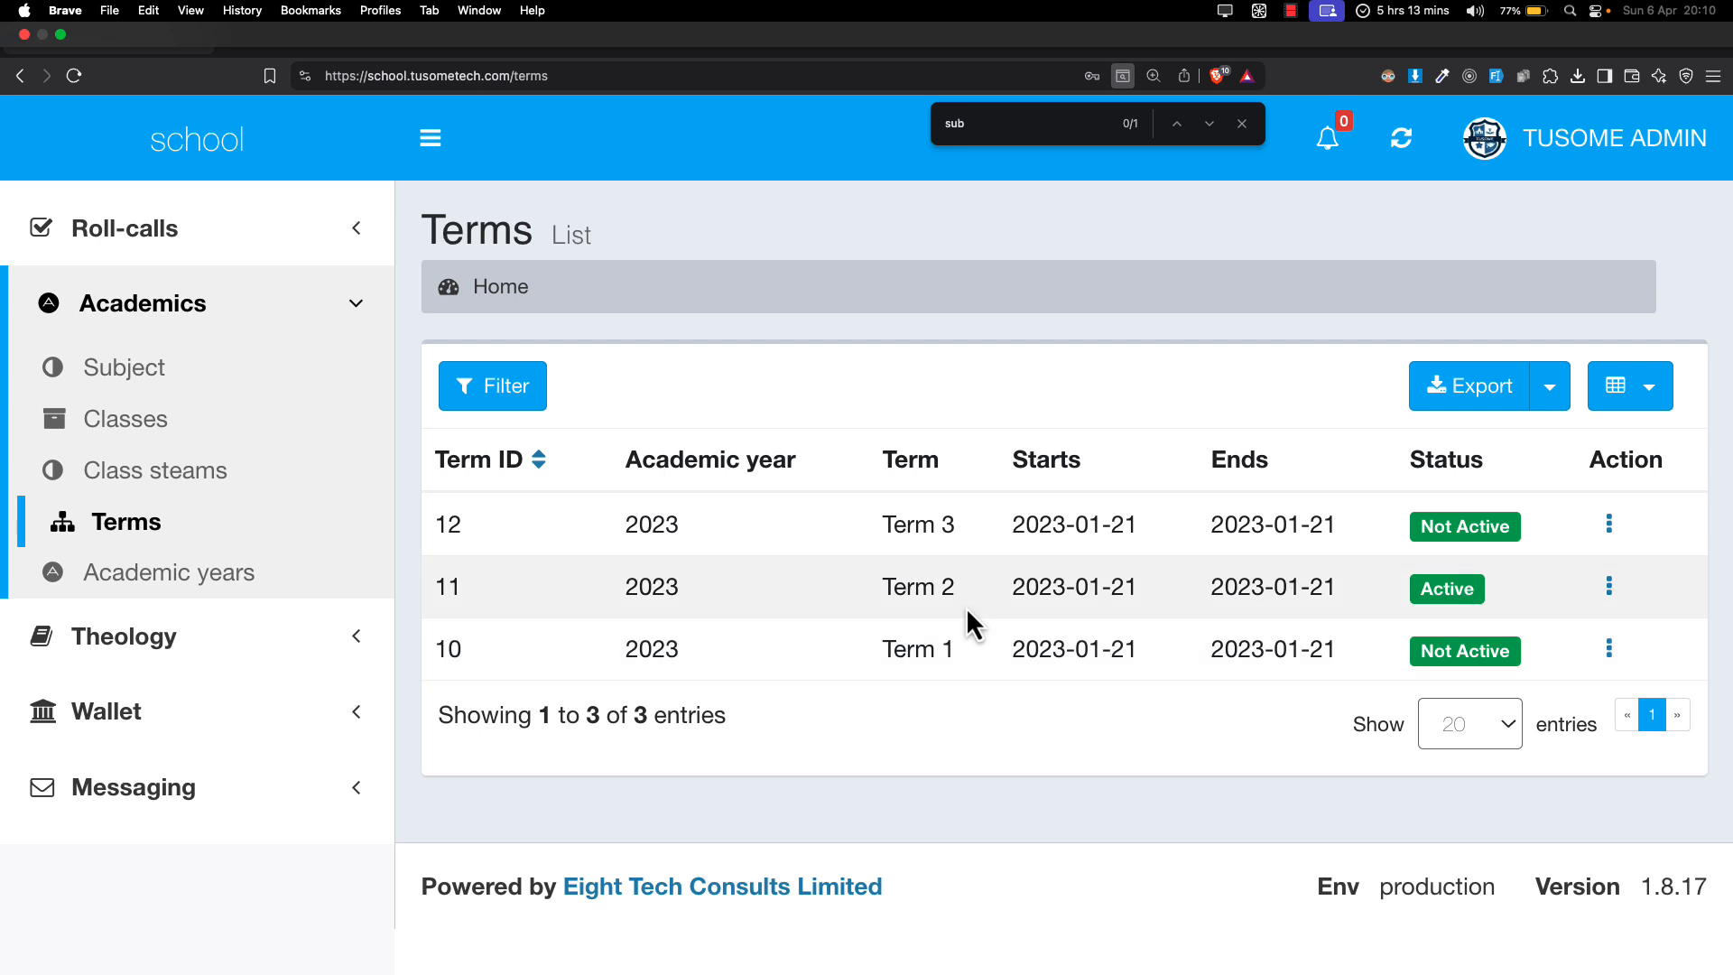
Step: Switch the browser to full-screen view and close the find-in-page bar
key("super+shift+f")
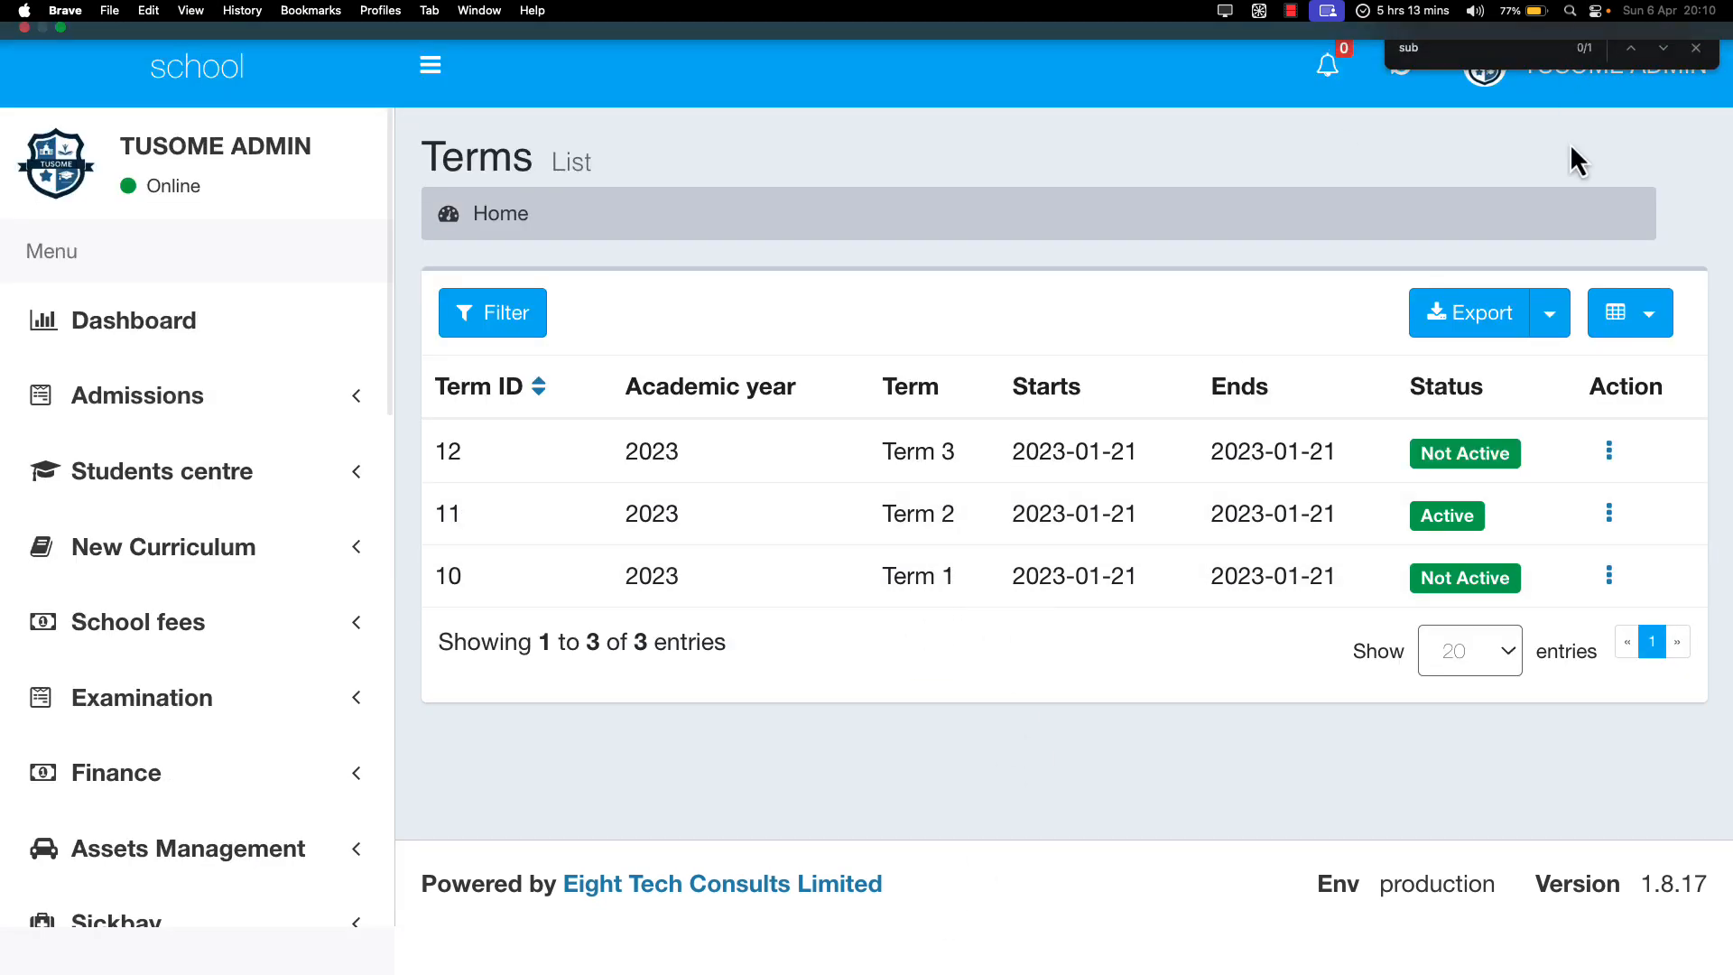
left_click(1696, 49)
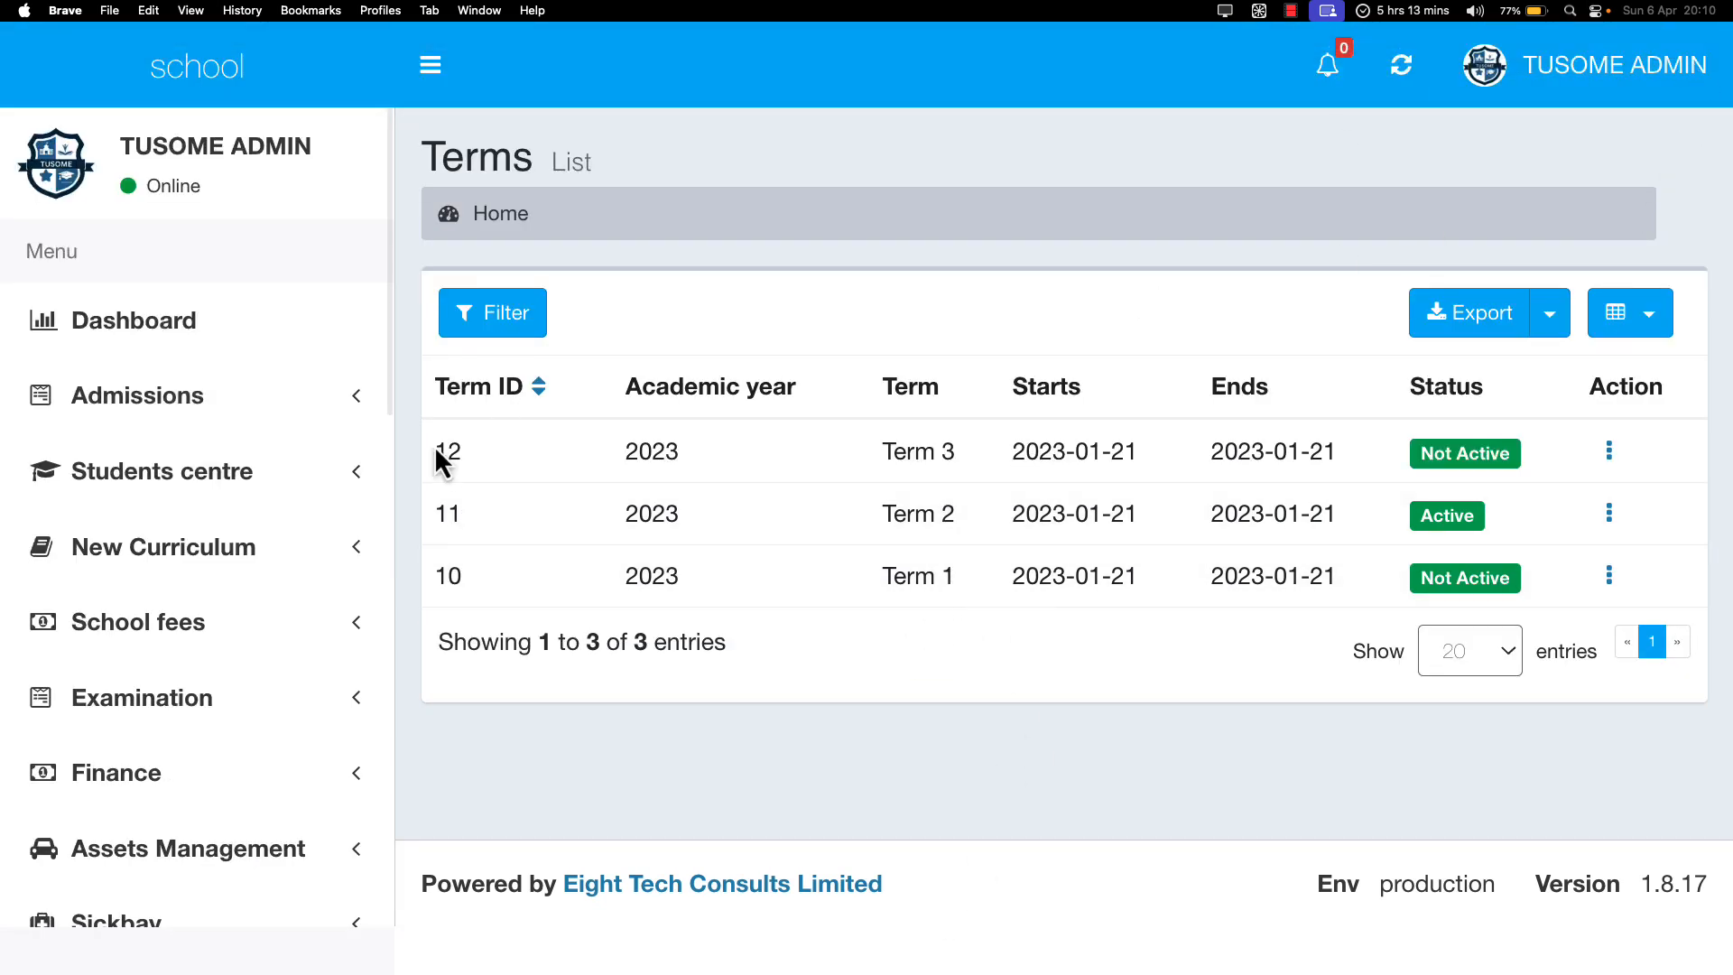
Step: Open the Classes list under Academics and look through all the classes from Primary seven to Baby class
scroll(201, 734, "down", 10)
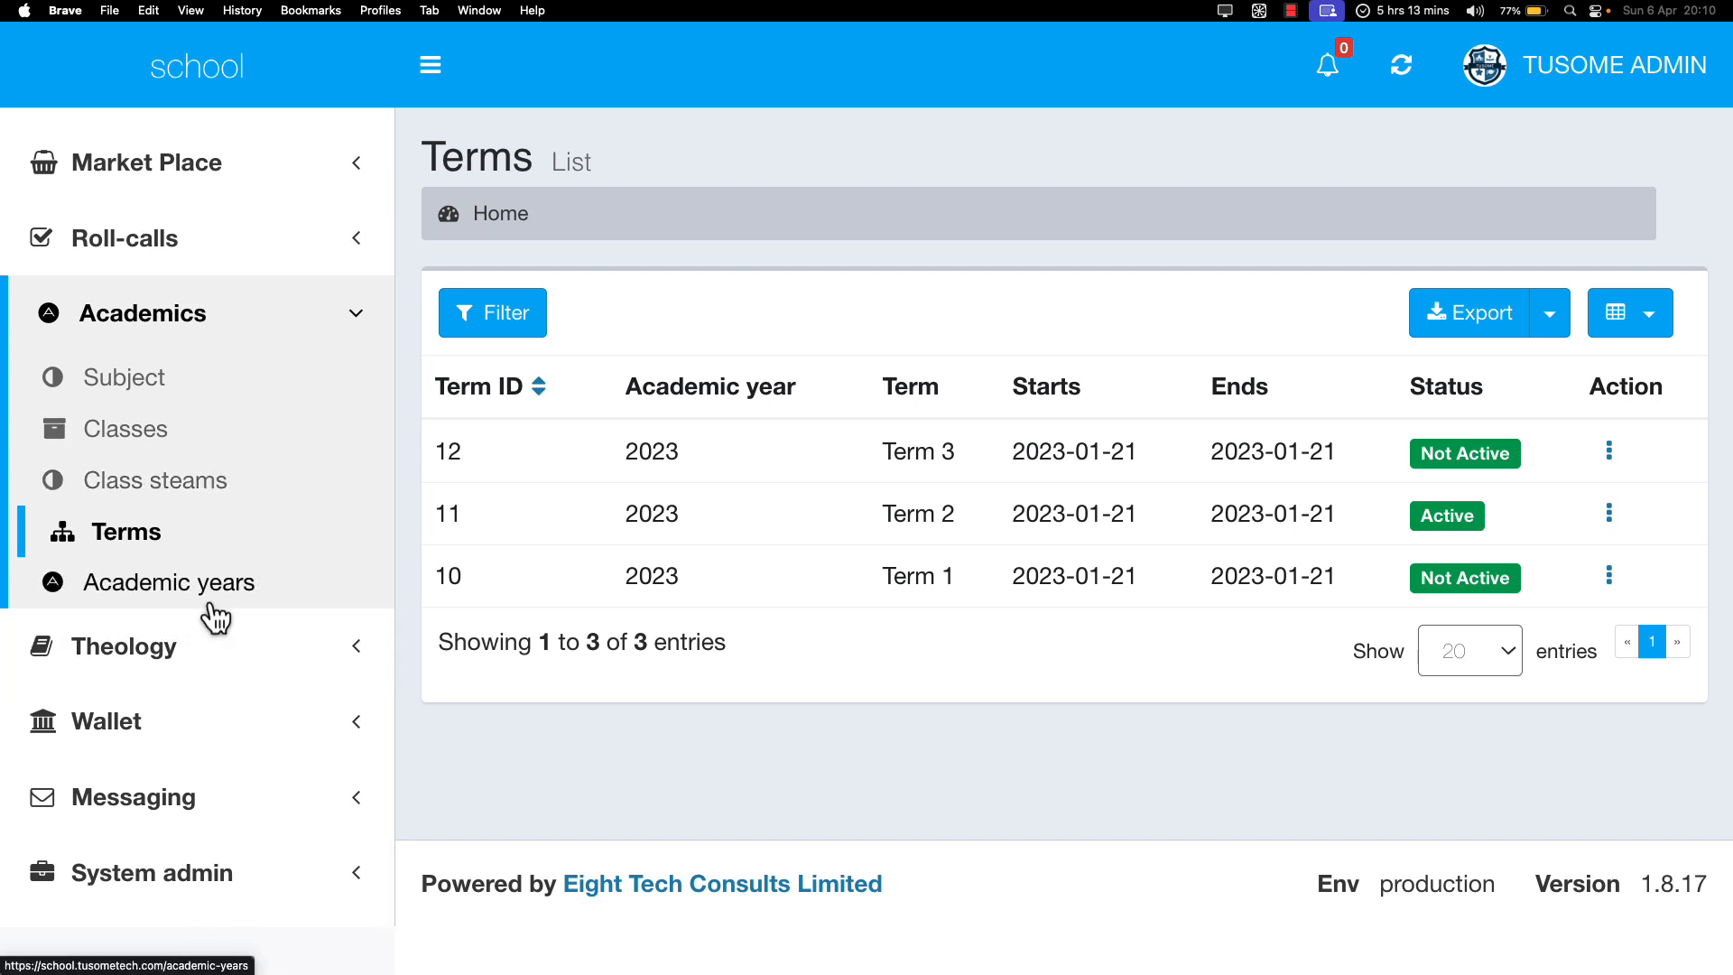
left_click(154, 453)
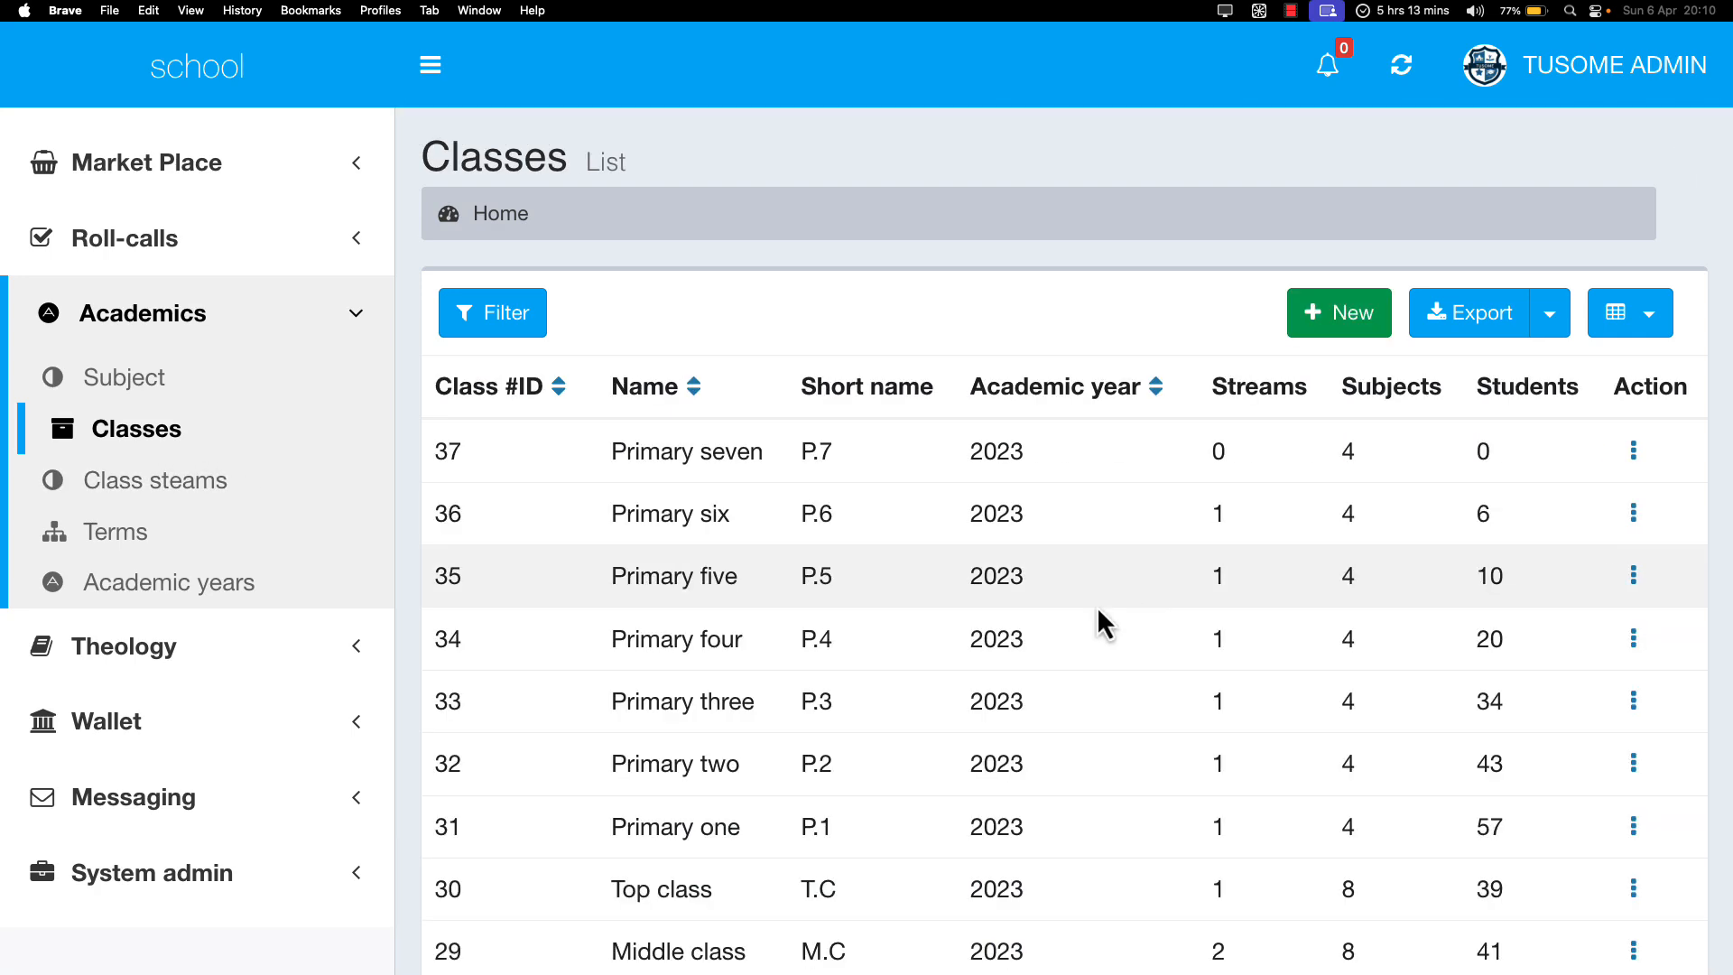
scroll(1099, 614, "down", 4)
scroll(1097, 611, "up", 4)
scroll(1097, 611, "down", 4)
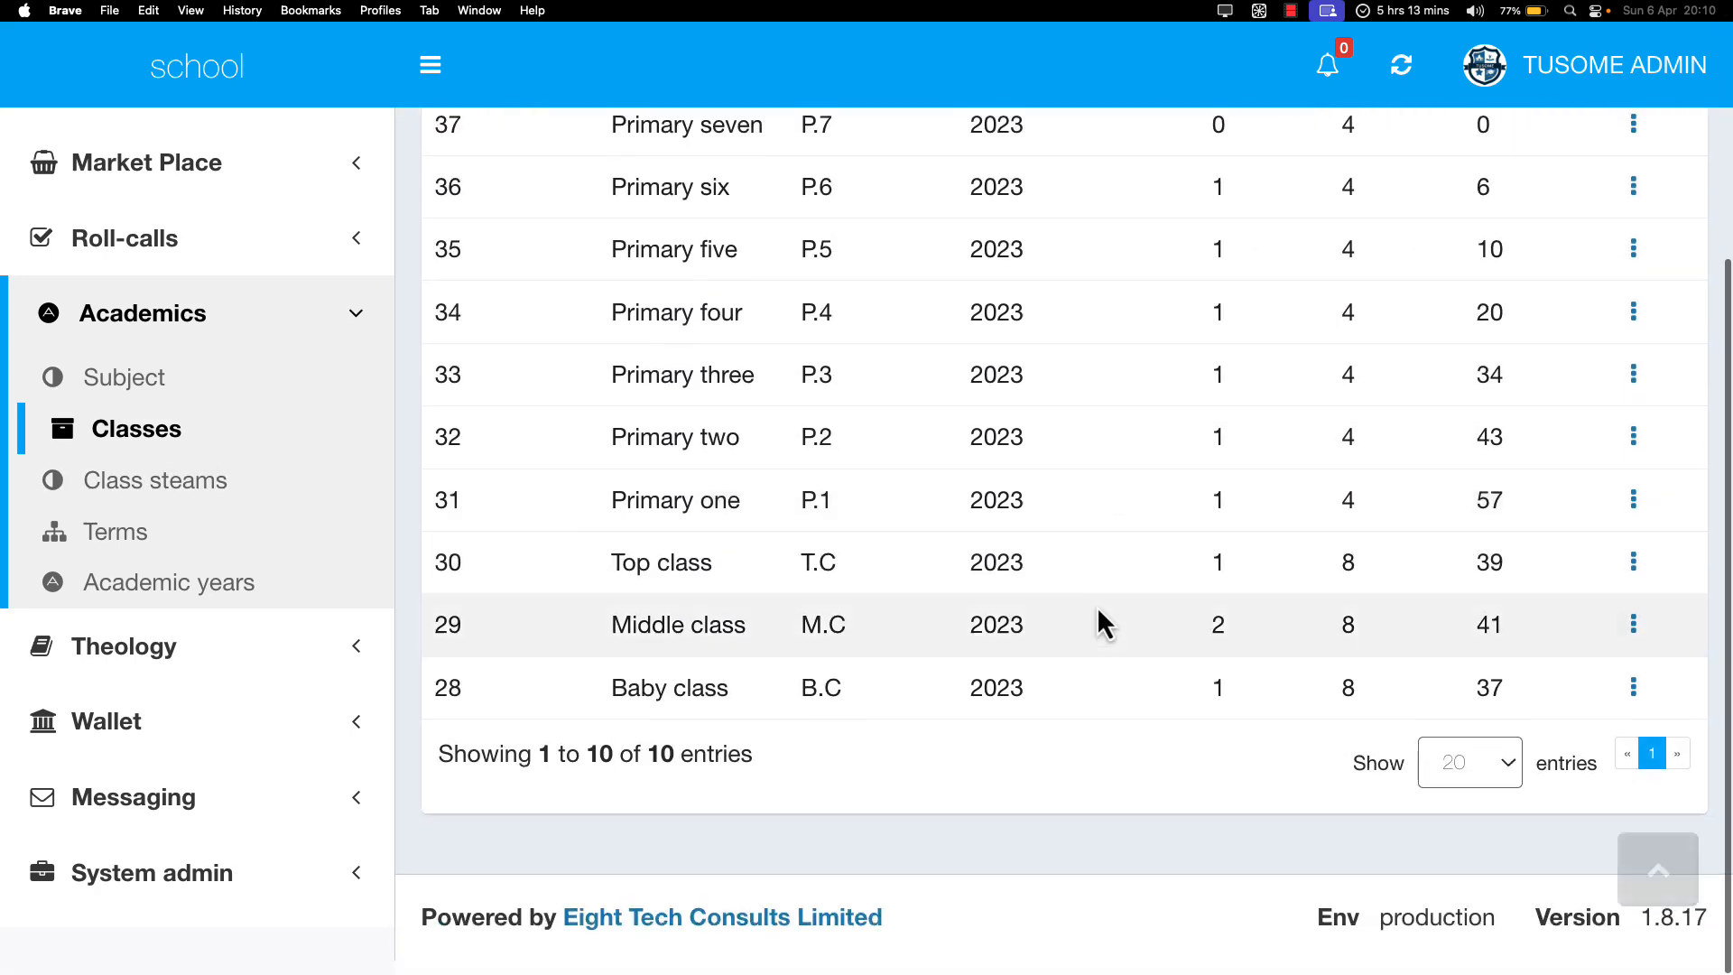
scroll(1098, 611, "up", 4)
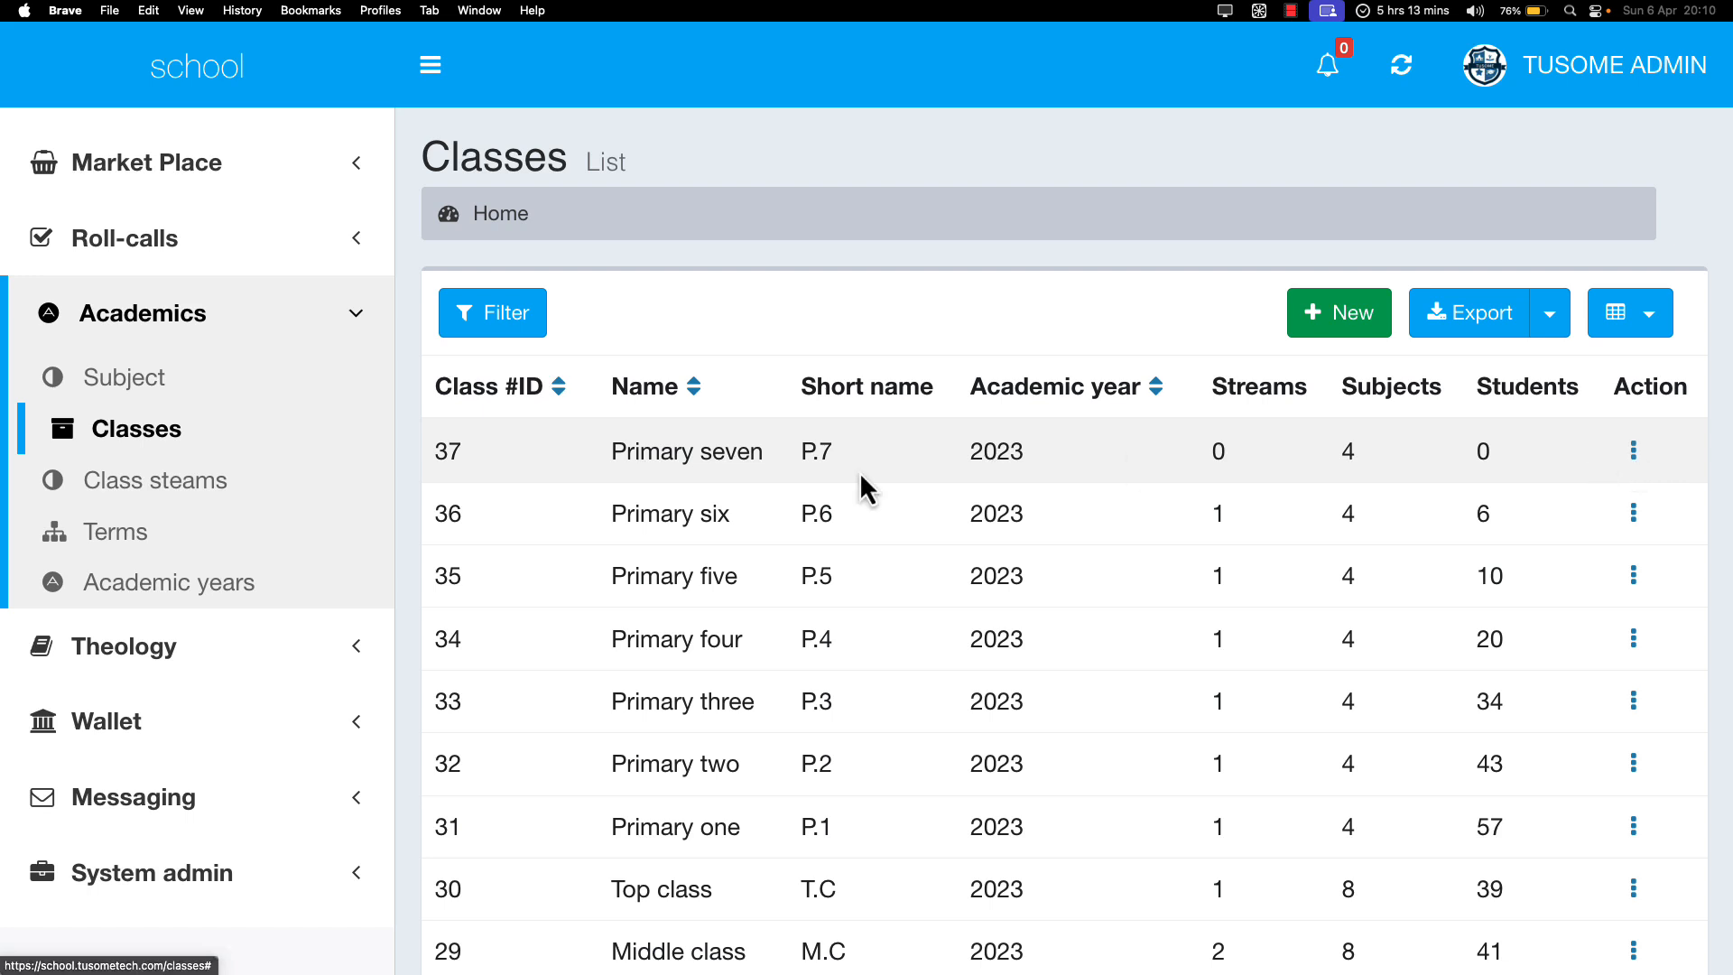
scroll(676, 565, "down", 5)
scroll(679, 561, "up", 6)
scroll(679, 565, "down", 4)
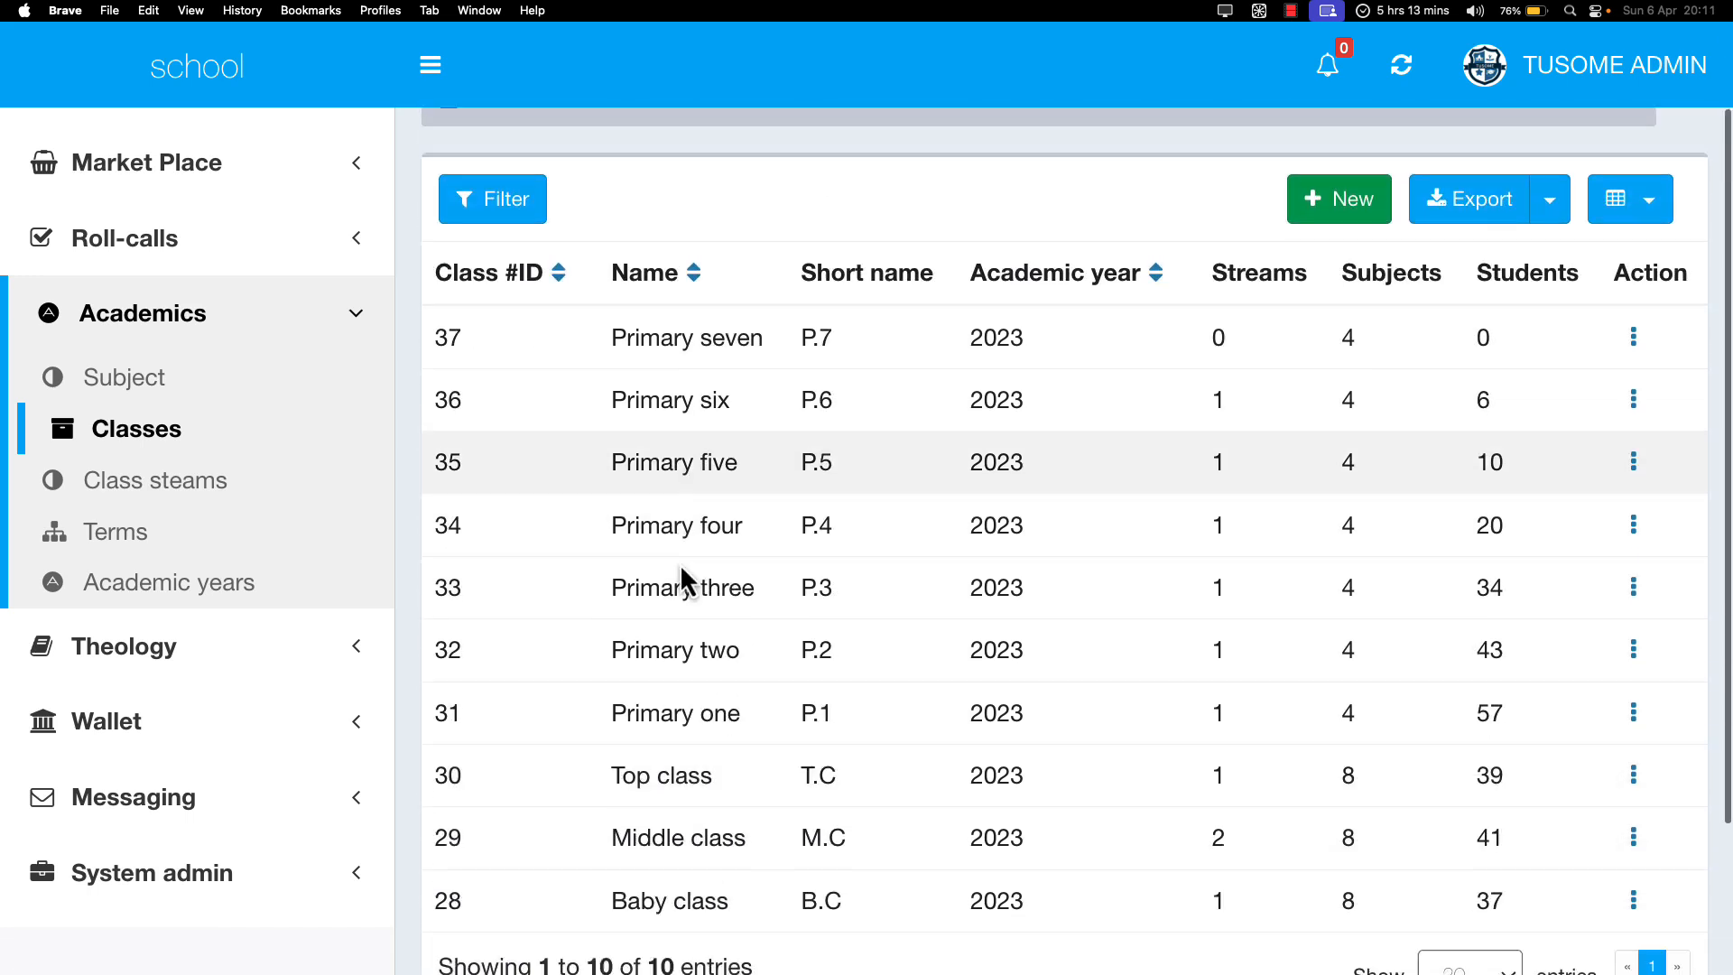
scroll(677, 565, "up", 3)
left_click(478, 257)
left_click(480, 260)
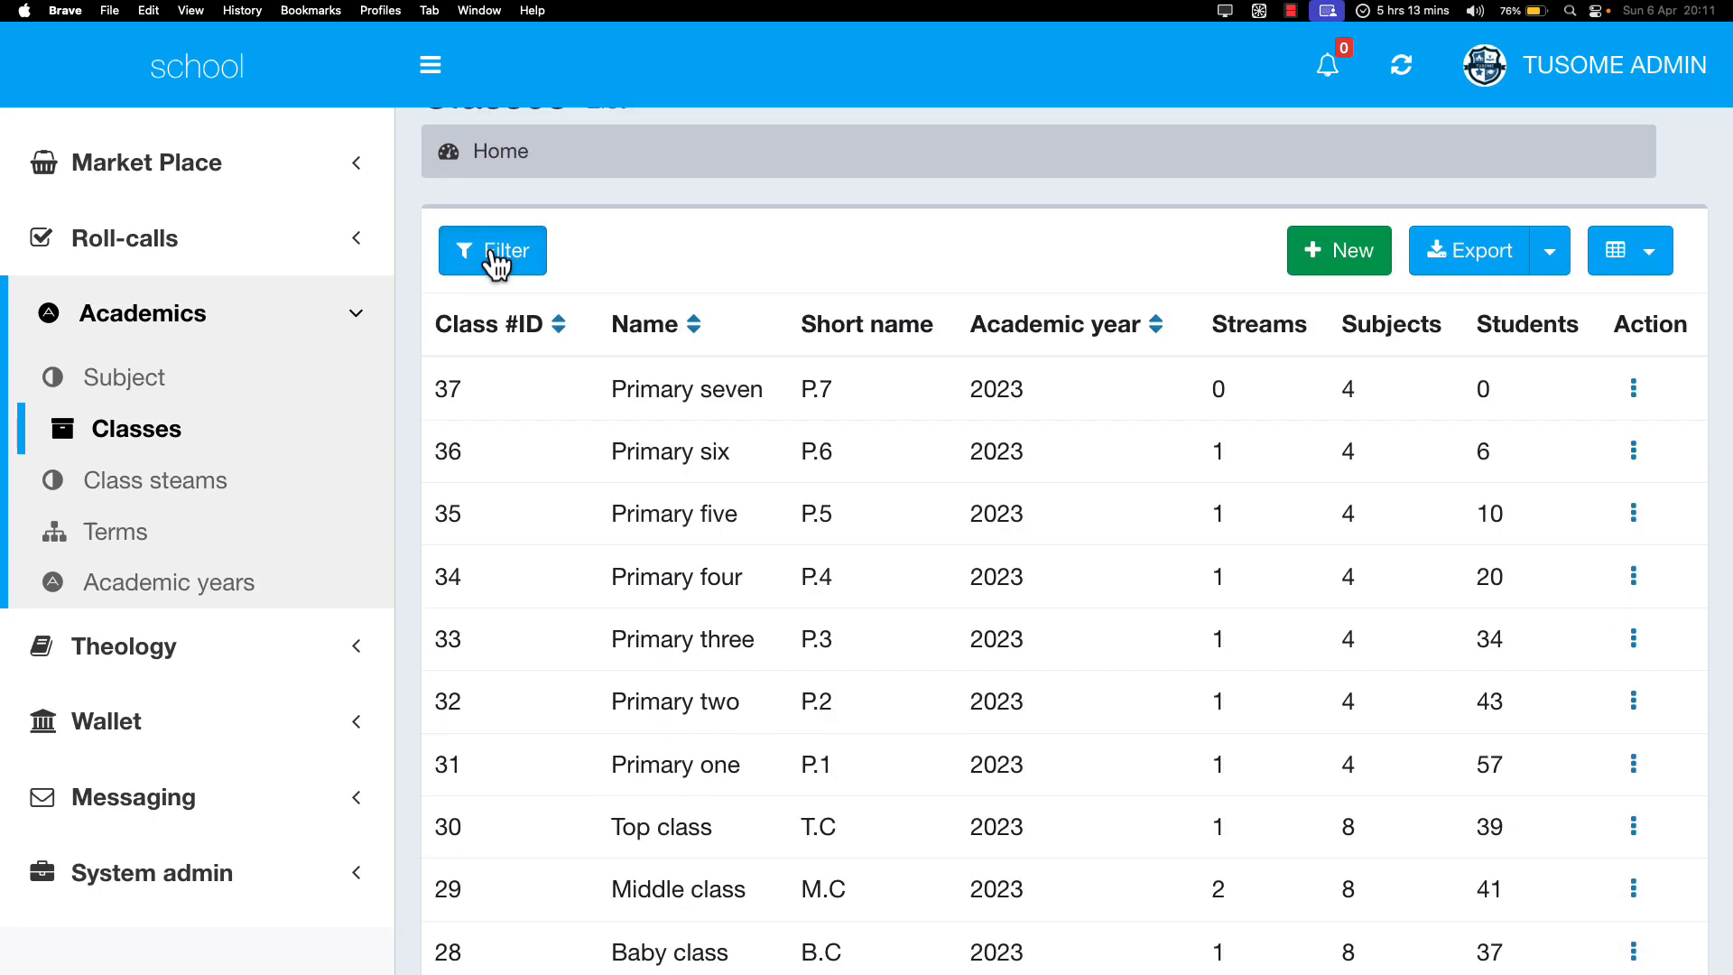
scroll(773, 547, "down", 5)
scroll(776, 523, "up", 6)
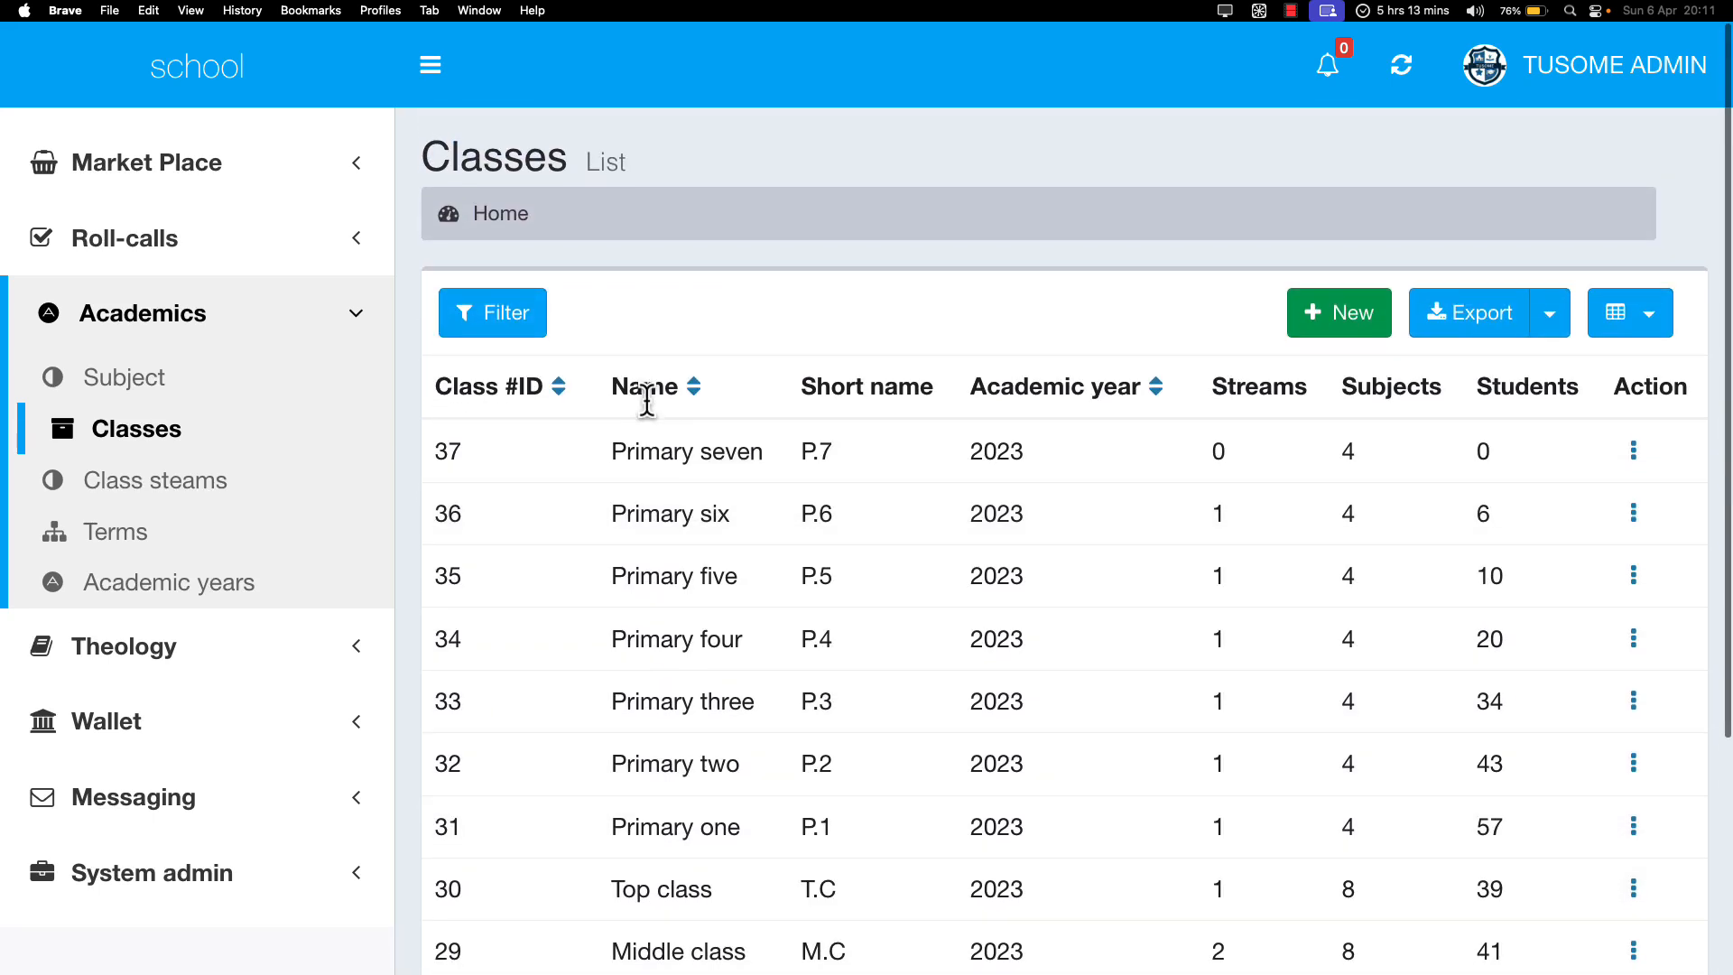
Step: Examine the Primary seven row's name, short name, academic year, streams, subjects and students, and compare it with Primary six
left_click_drag(642, 439, 839, 457)
left_click(792, 448)
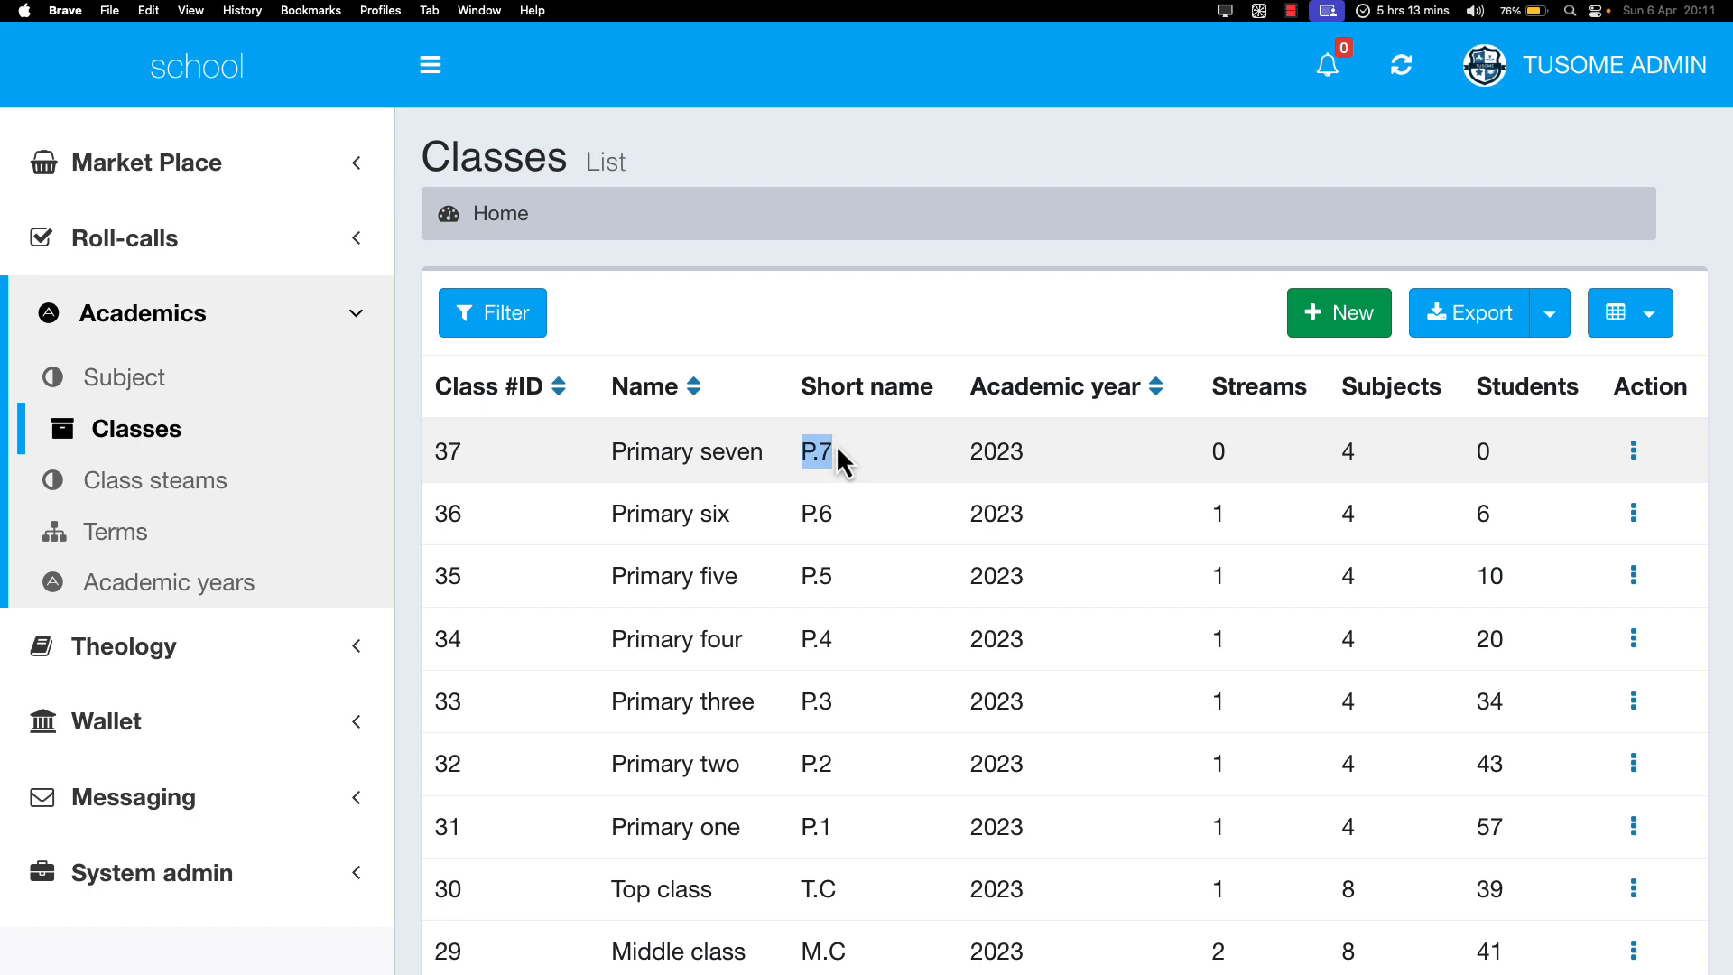
left_click_drag(962, 457, 1013, 453)
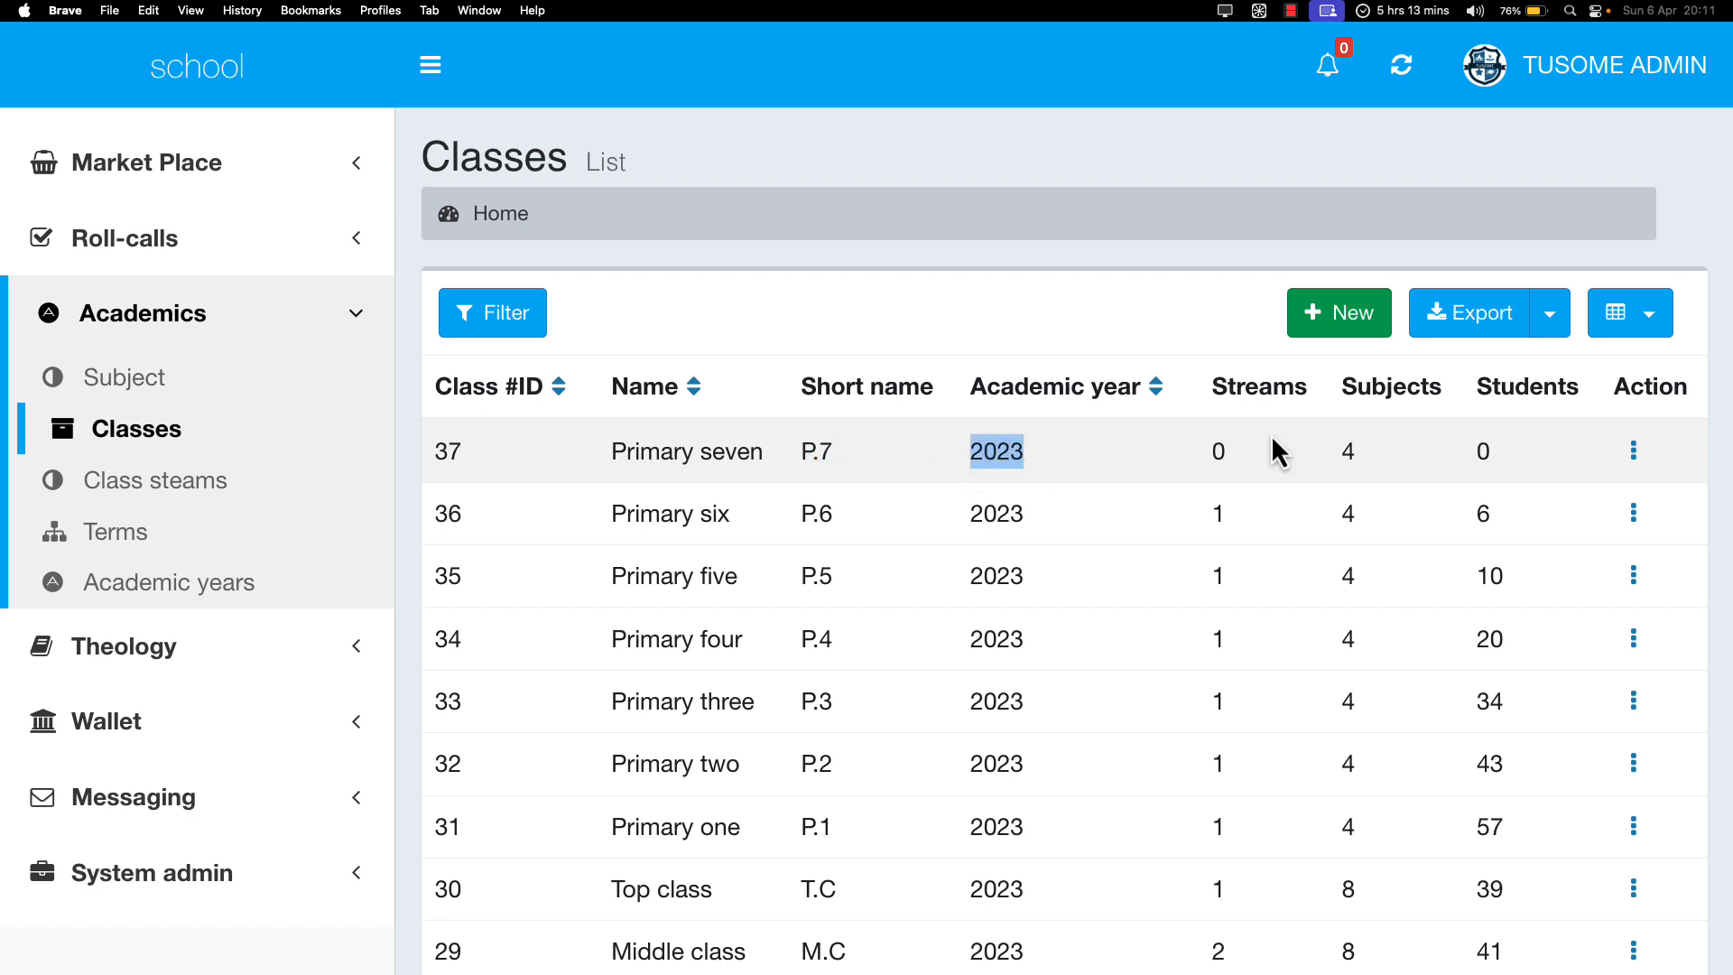
left_click_drag(1224, 447, 1214, 447)
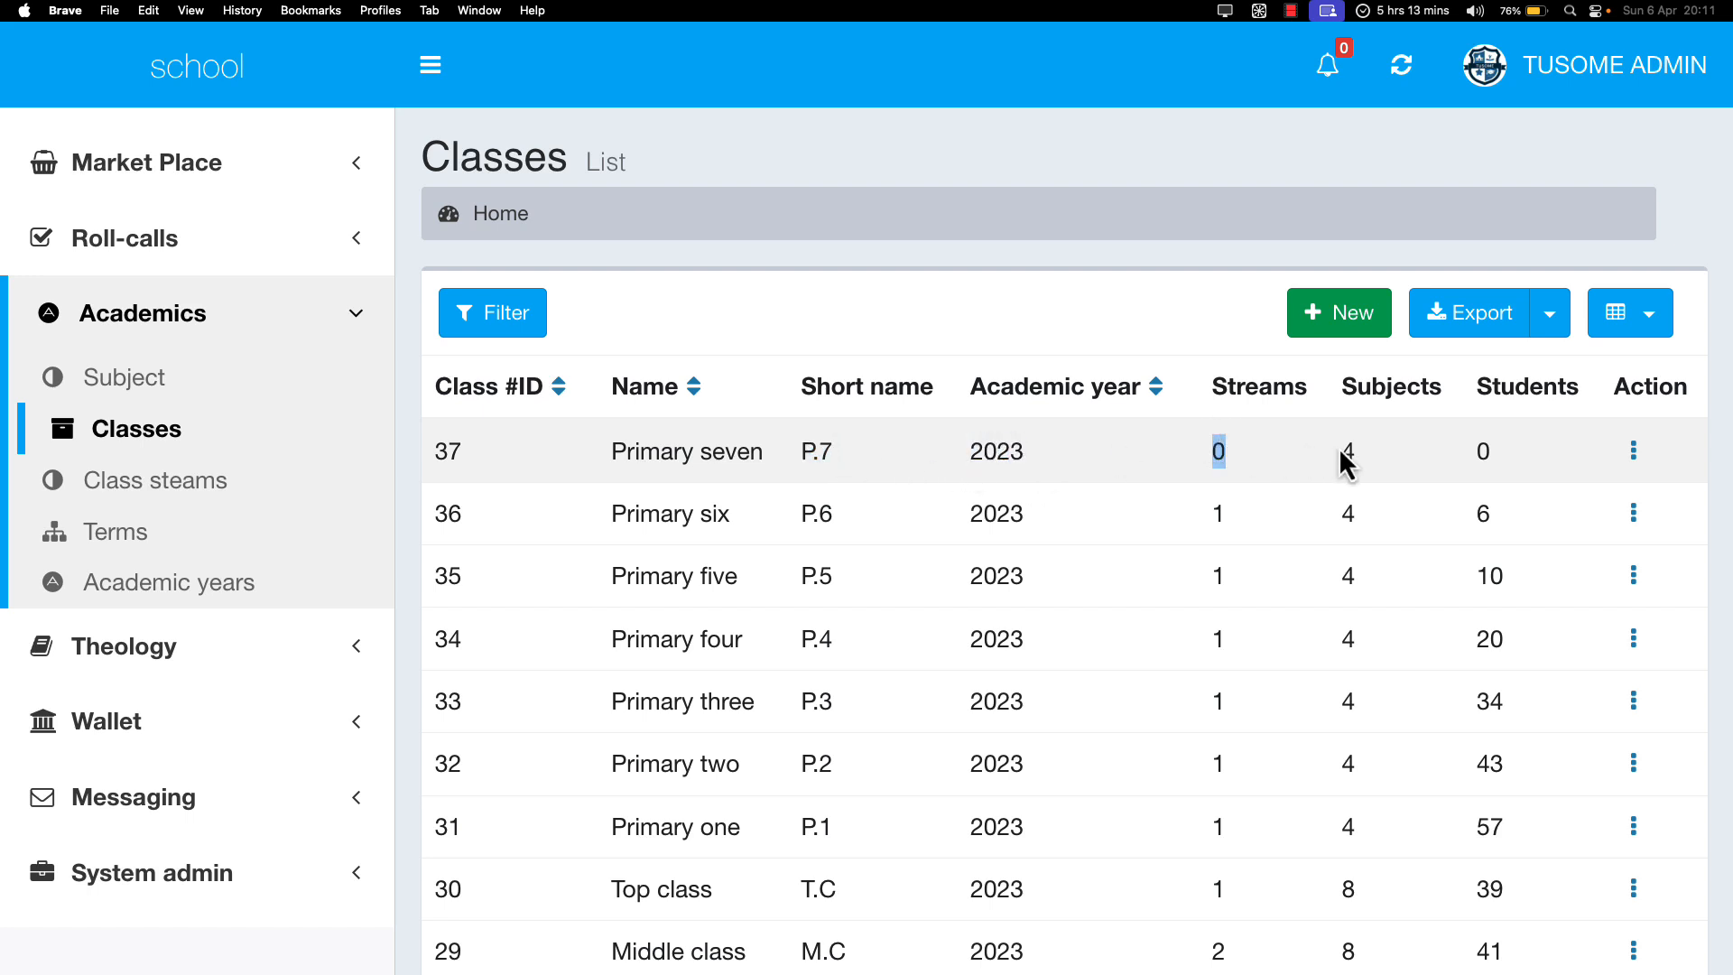
left_click_drag(1342, 452, 1518, 453)
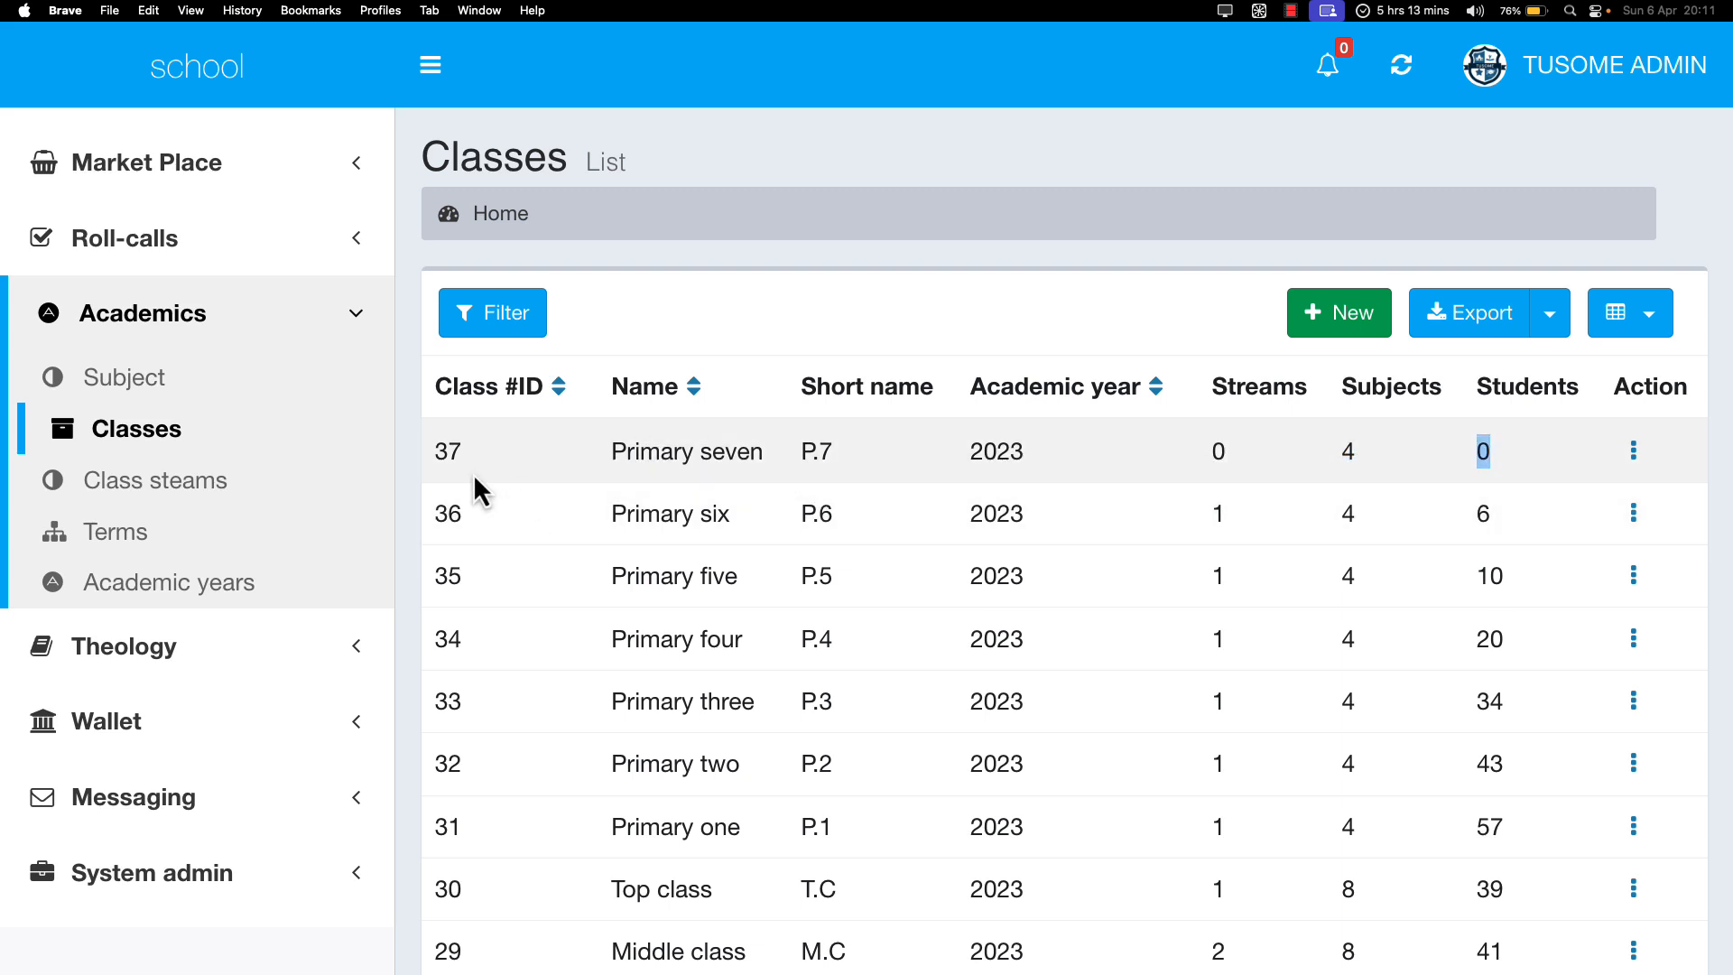
left_click_drag(479, 488, 1596, 510)
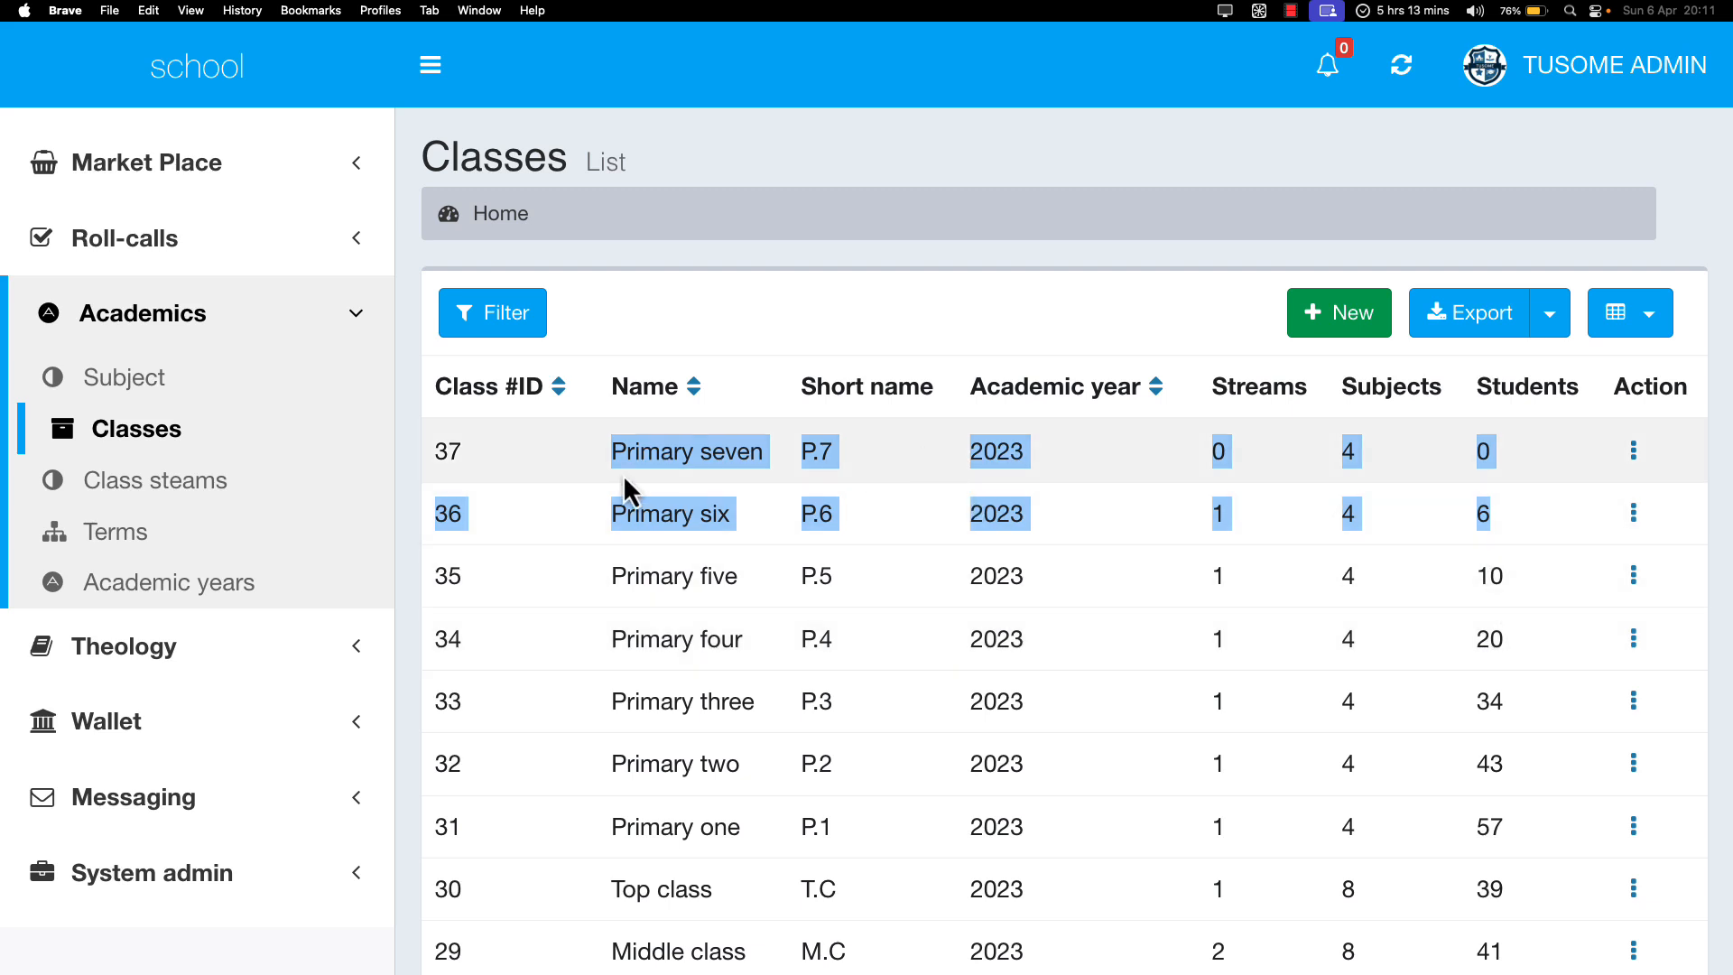
left_click(603, 454)
left_click_drag(634, 453, 775, 462)
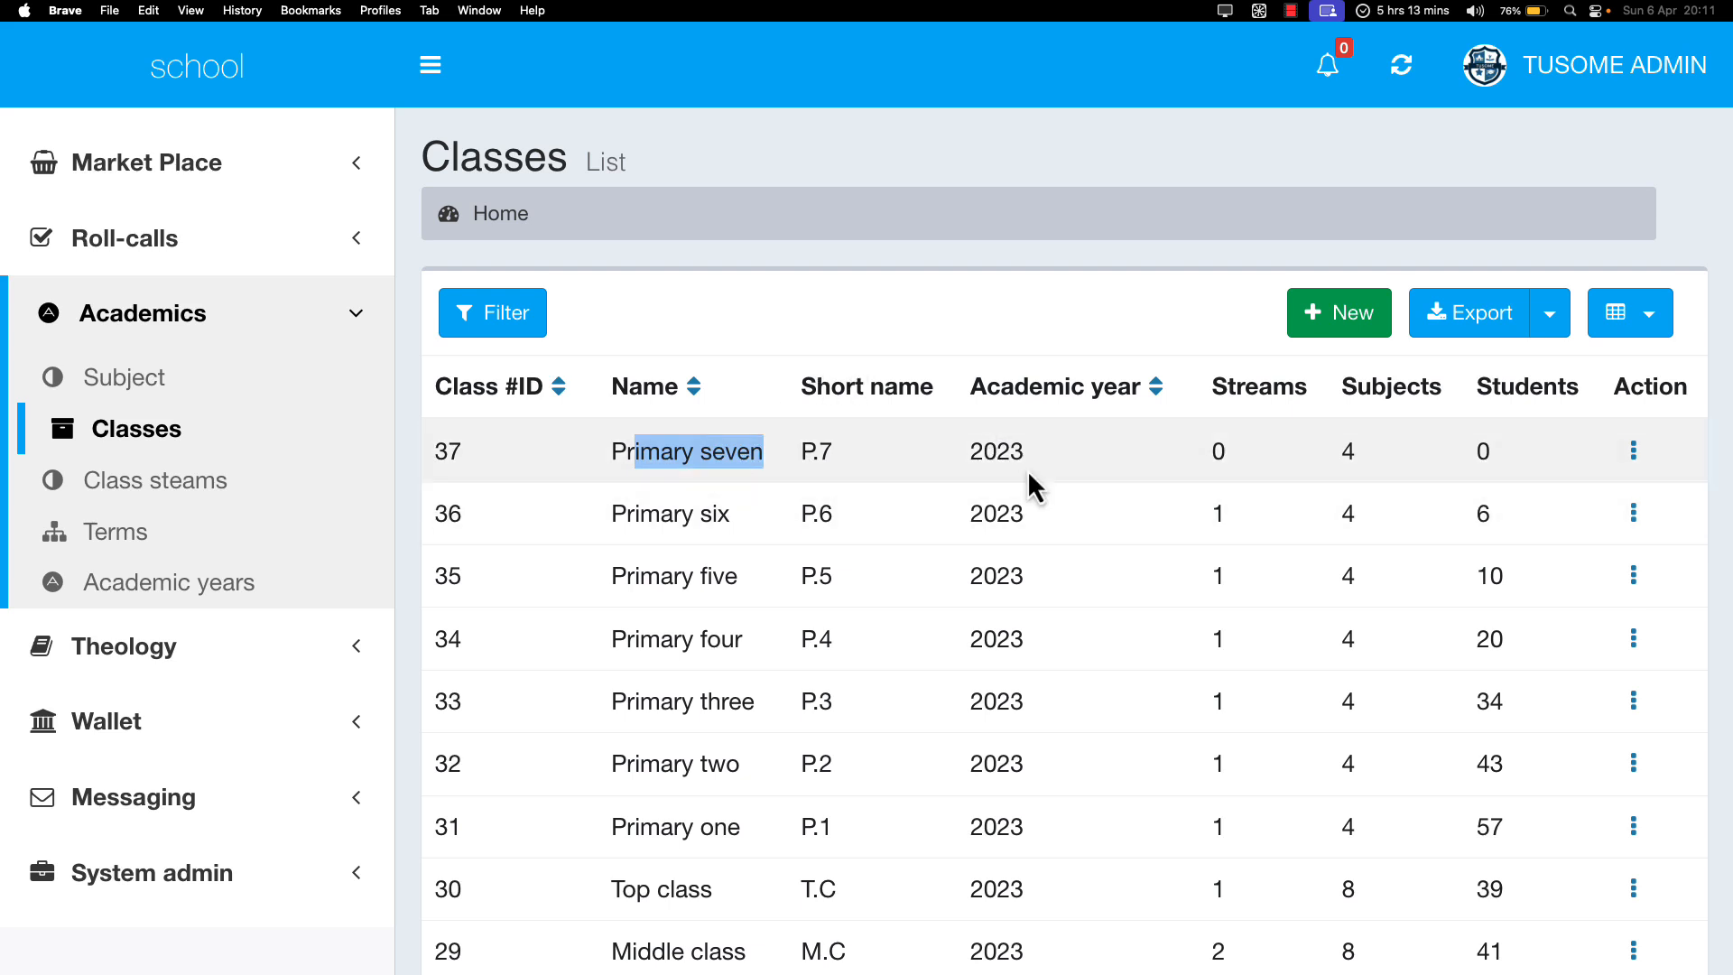
Step: Open the Primary seven class for editing and capitalise its class name as "Primary Seven"
left_click(1626, 461)
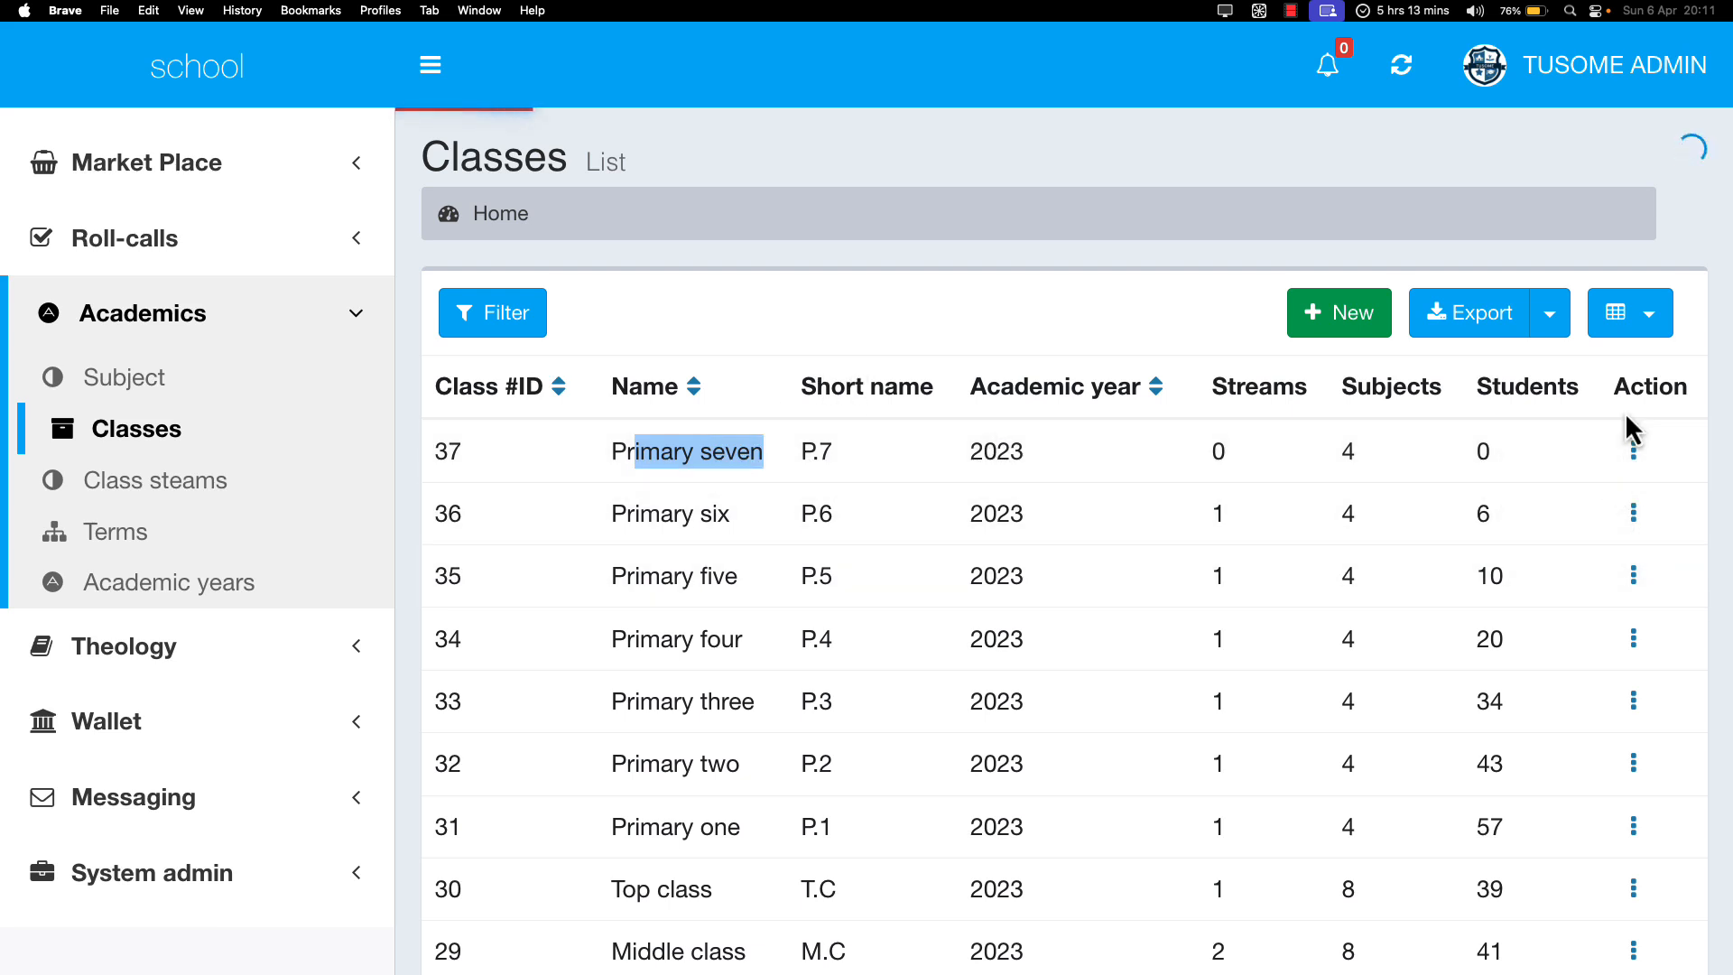
scroll(921, 549, "down", 1)
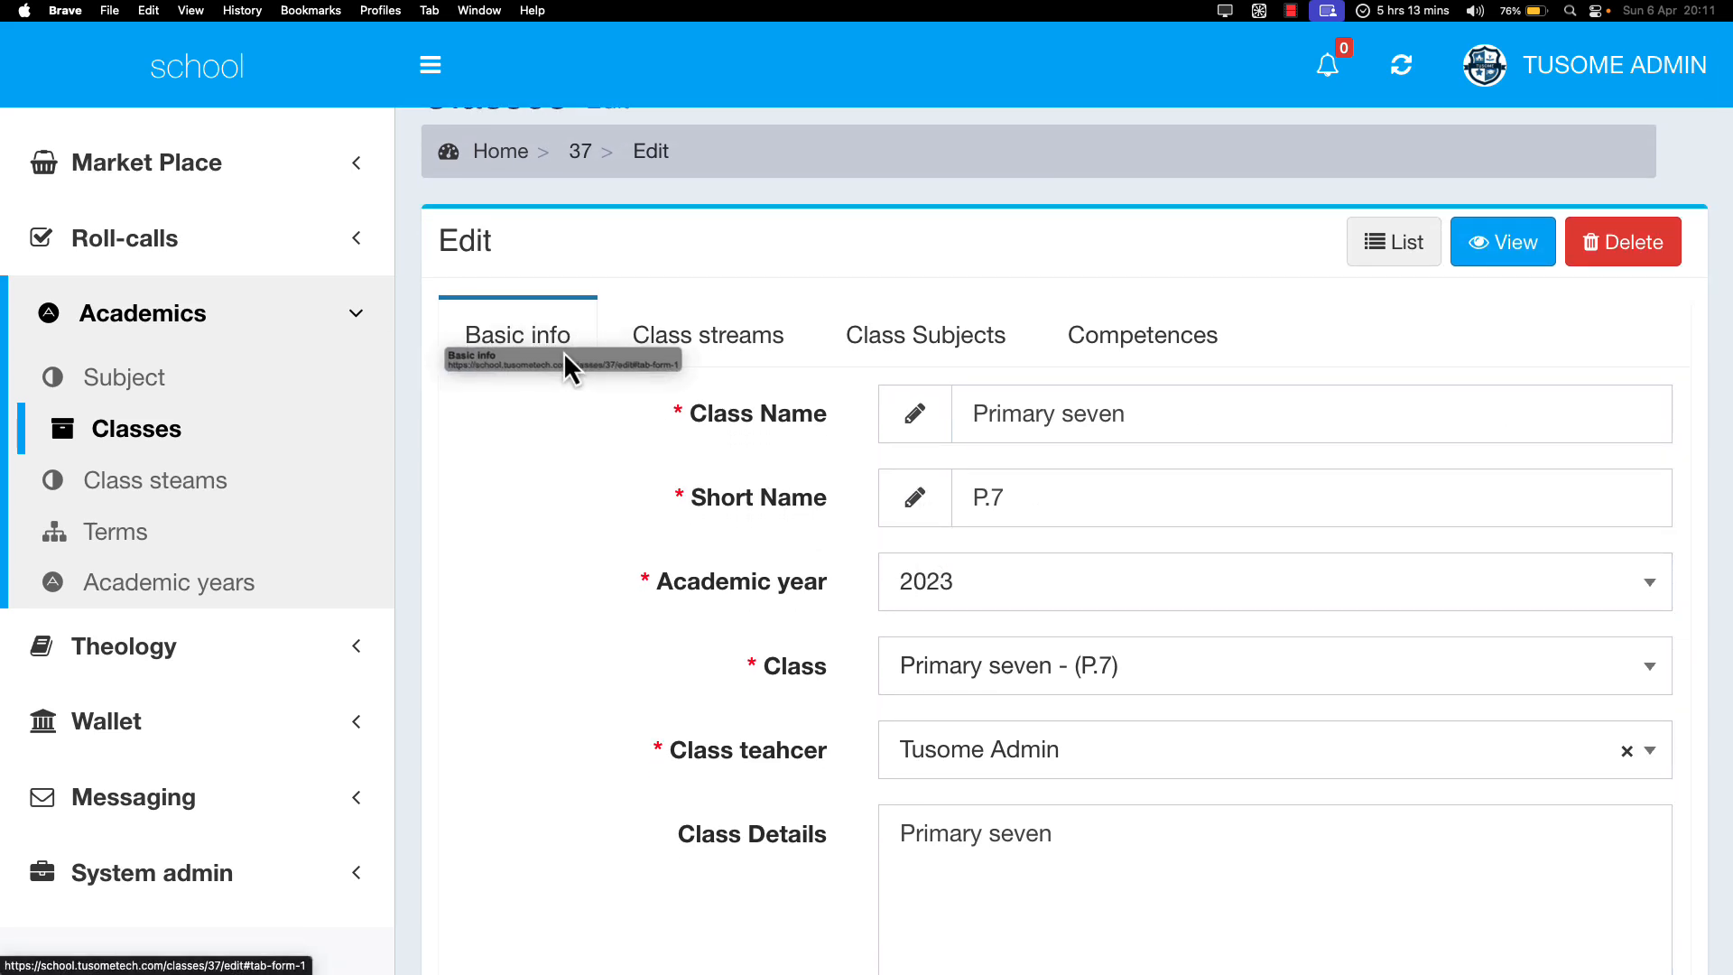
left_click_drag(1140, 435, 1074, 428)
left_click(1074, 429)
key("BackSpace")
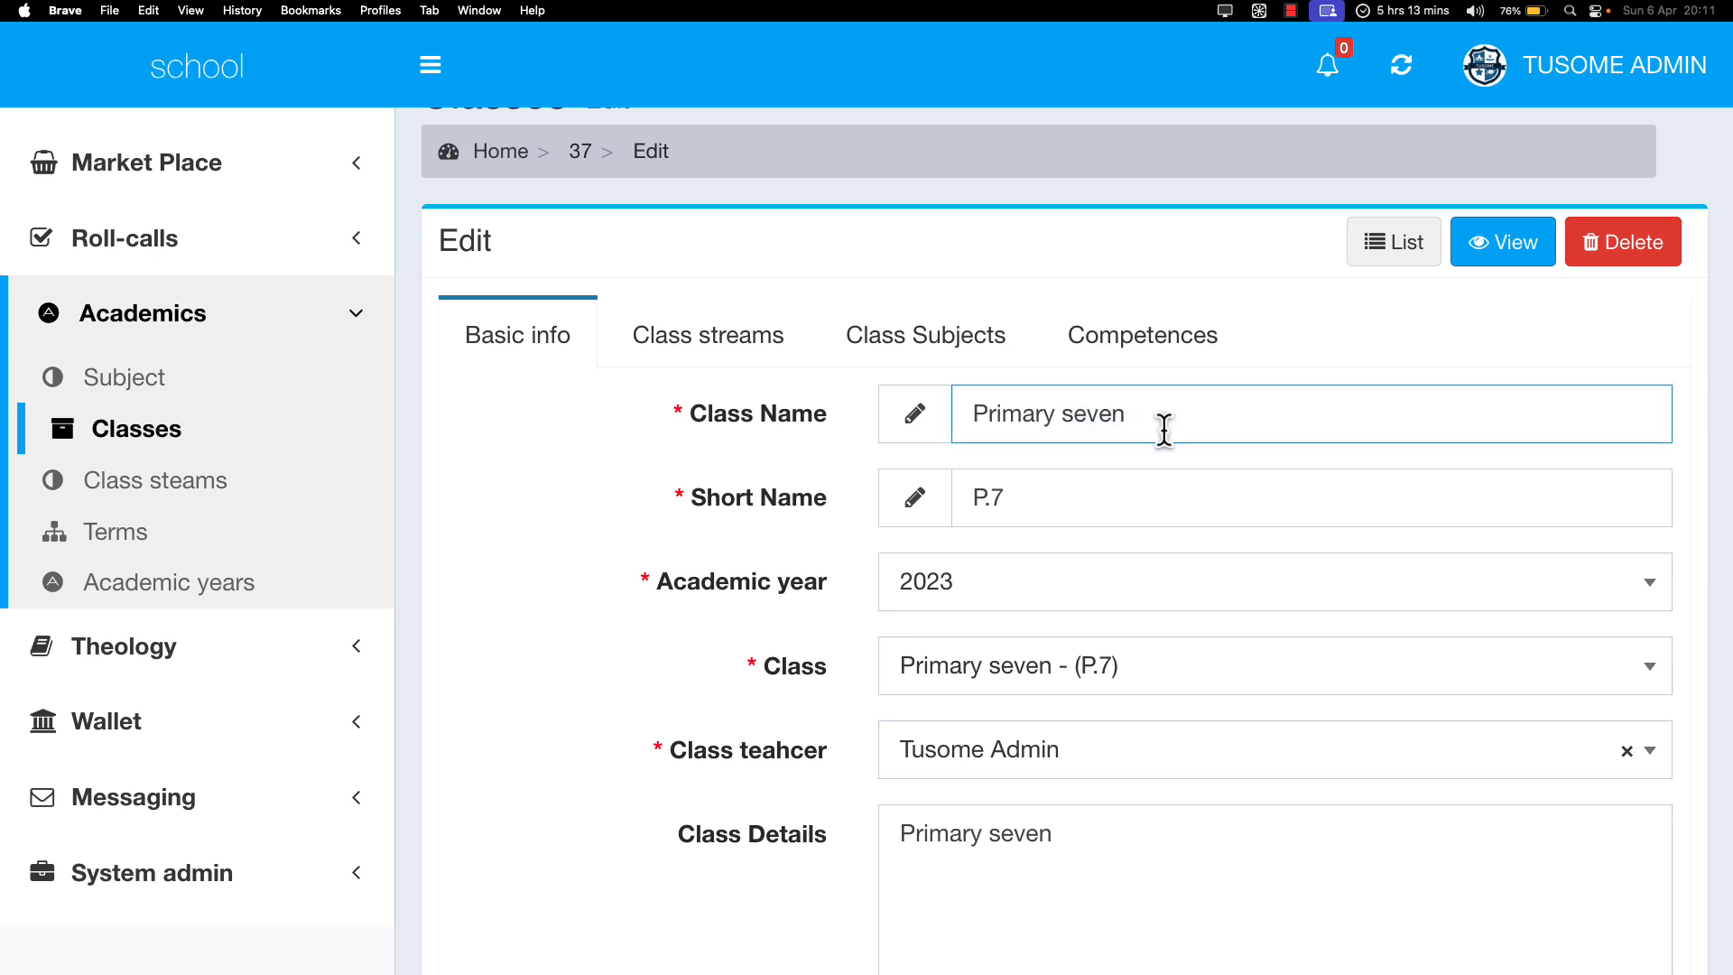
type("S")
Step: Review the class's short name and remaining basic info, including the available class teacher choices, leaving the teacher selection as is
left_click_drag(728, 498, 885, 495)
left_click(1008, 498)
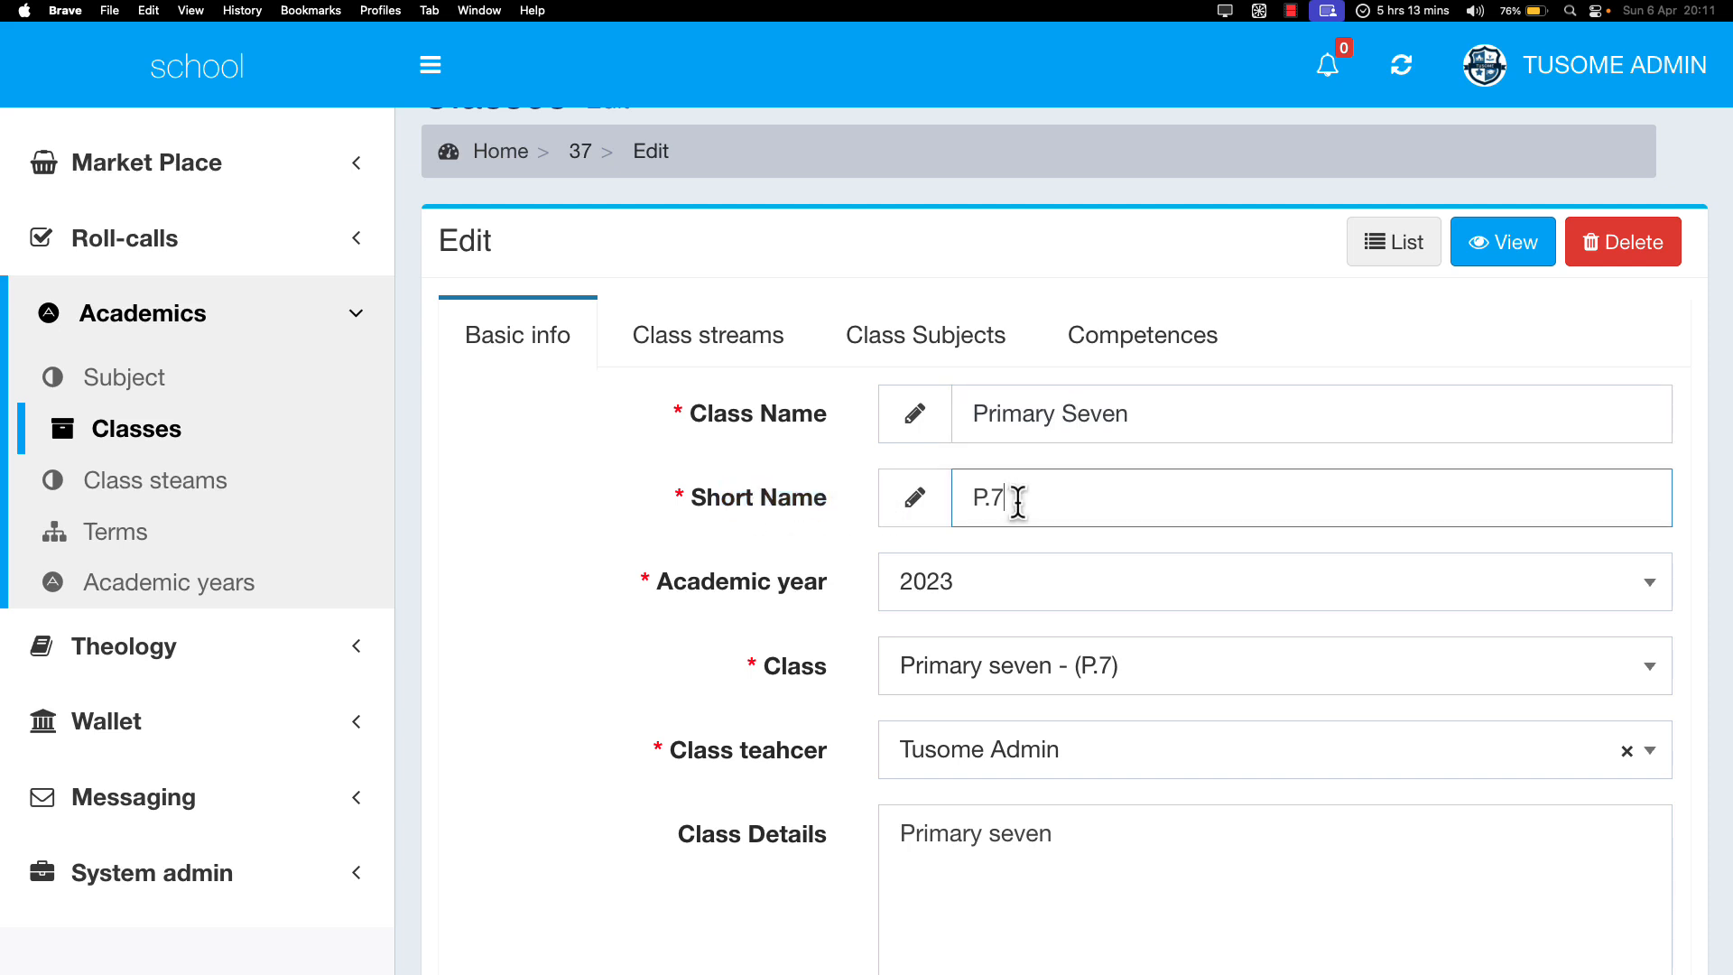
scroll(916, 570, "down", 1)
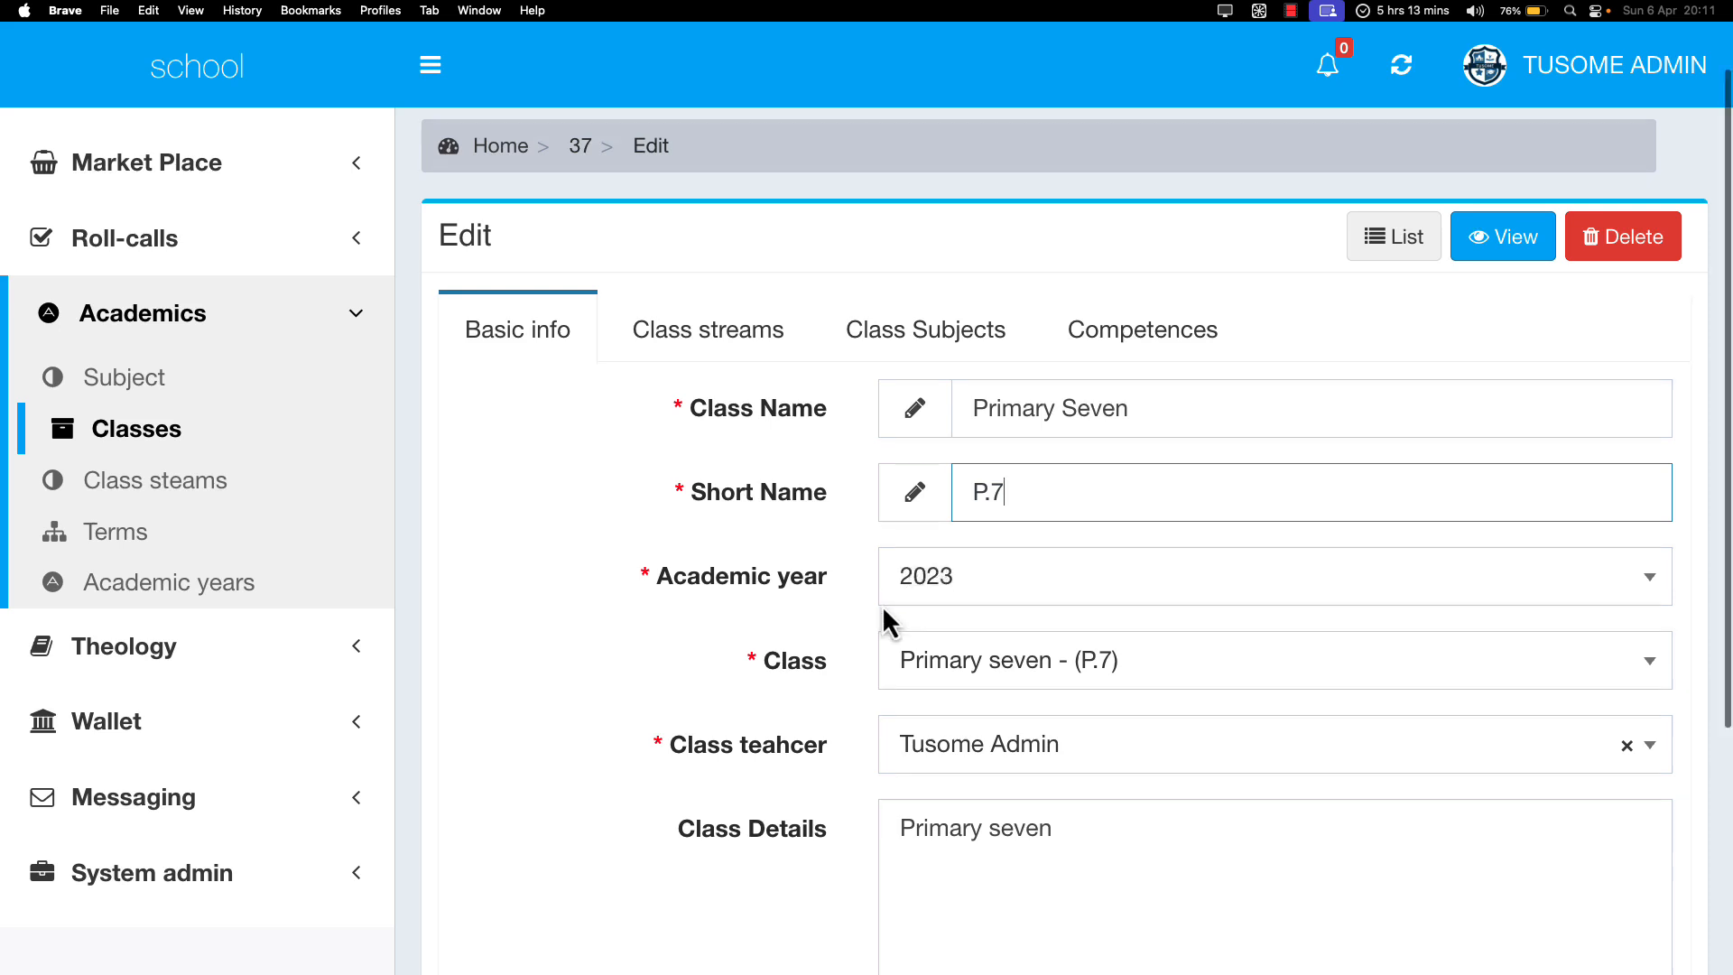
scroll(884, 605, "down", 2)
scroll(883, 602, "down", 3)
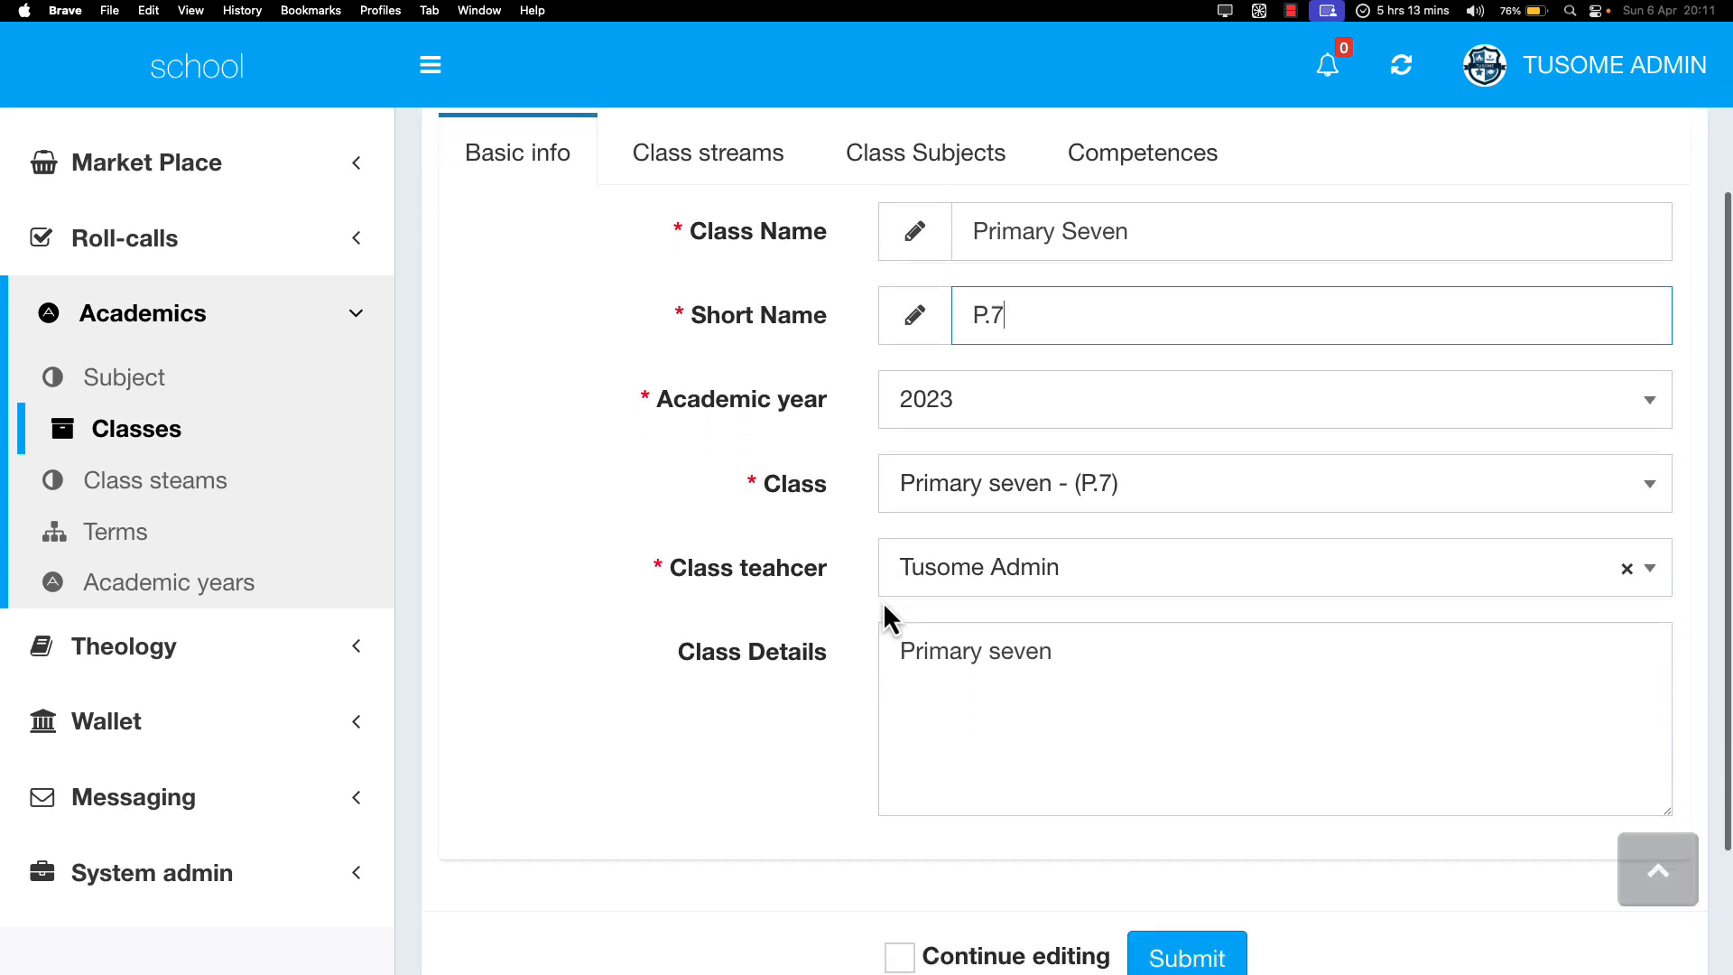
left_click(959, 575)
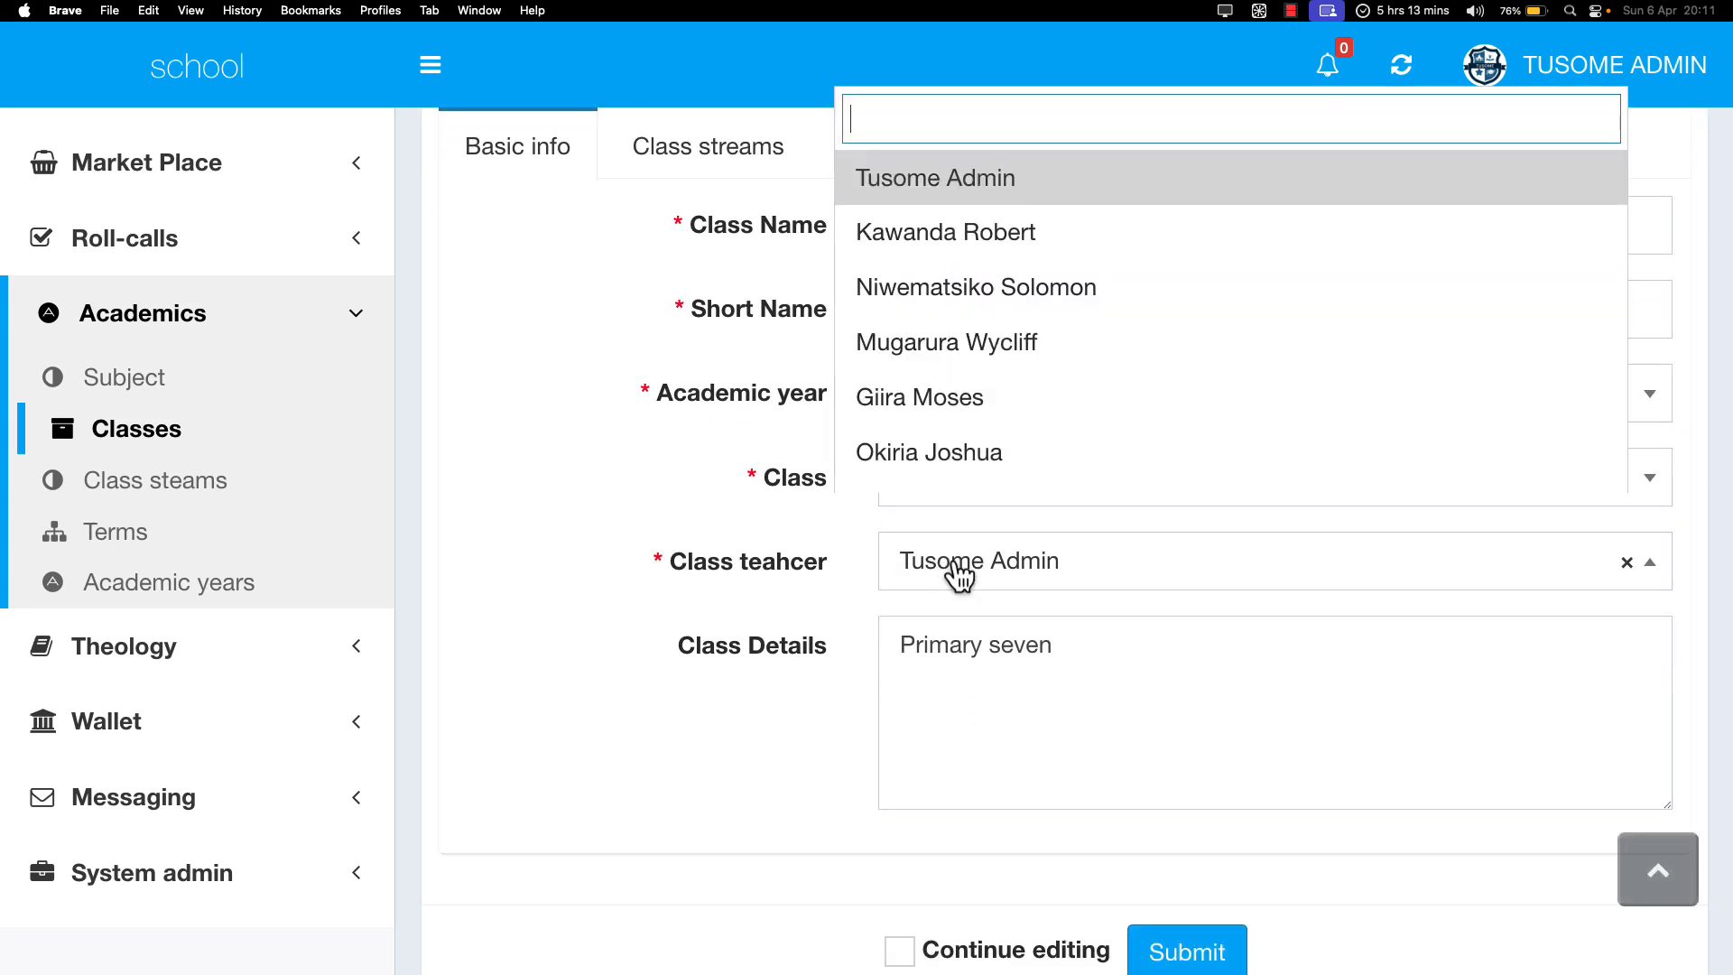
left_click(765, 571)
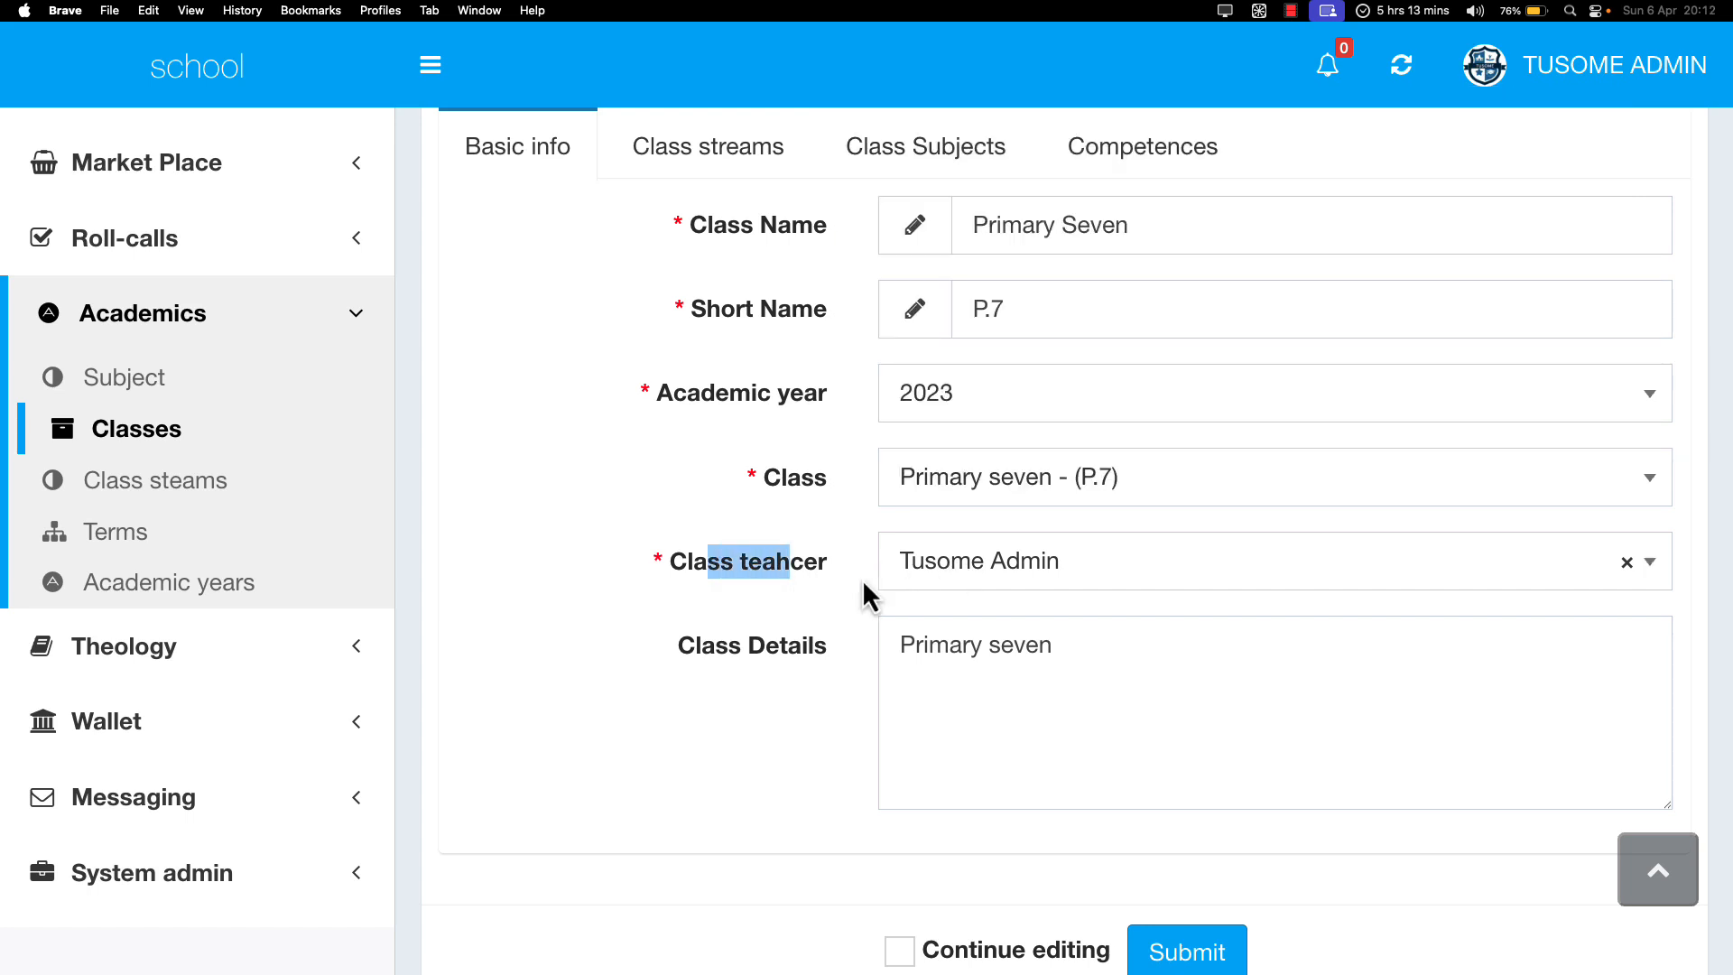
Step: Try choosing a different class teacher for Primary Seven, and return to the Classes list without submitting the form
left_click(997, 587)
scroll(959, 302, "down", 2)
scroll(961, 307, "down", 5)
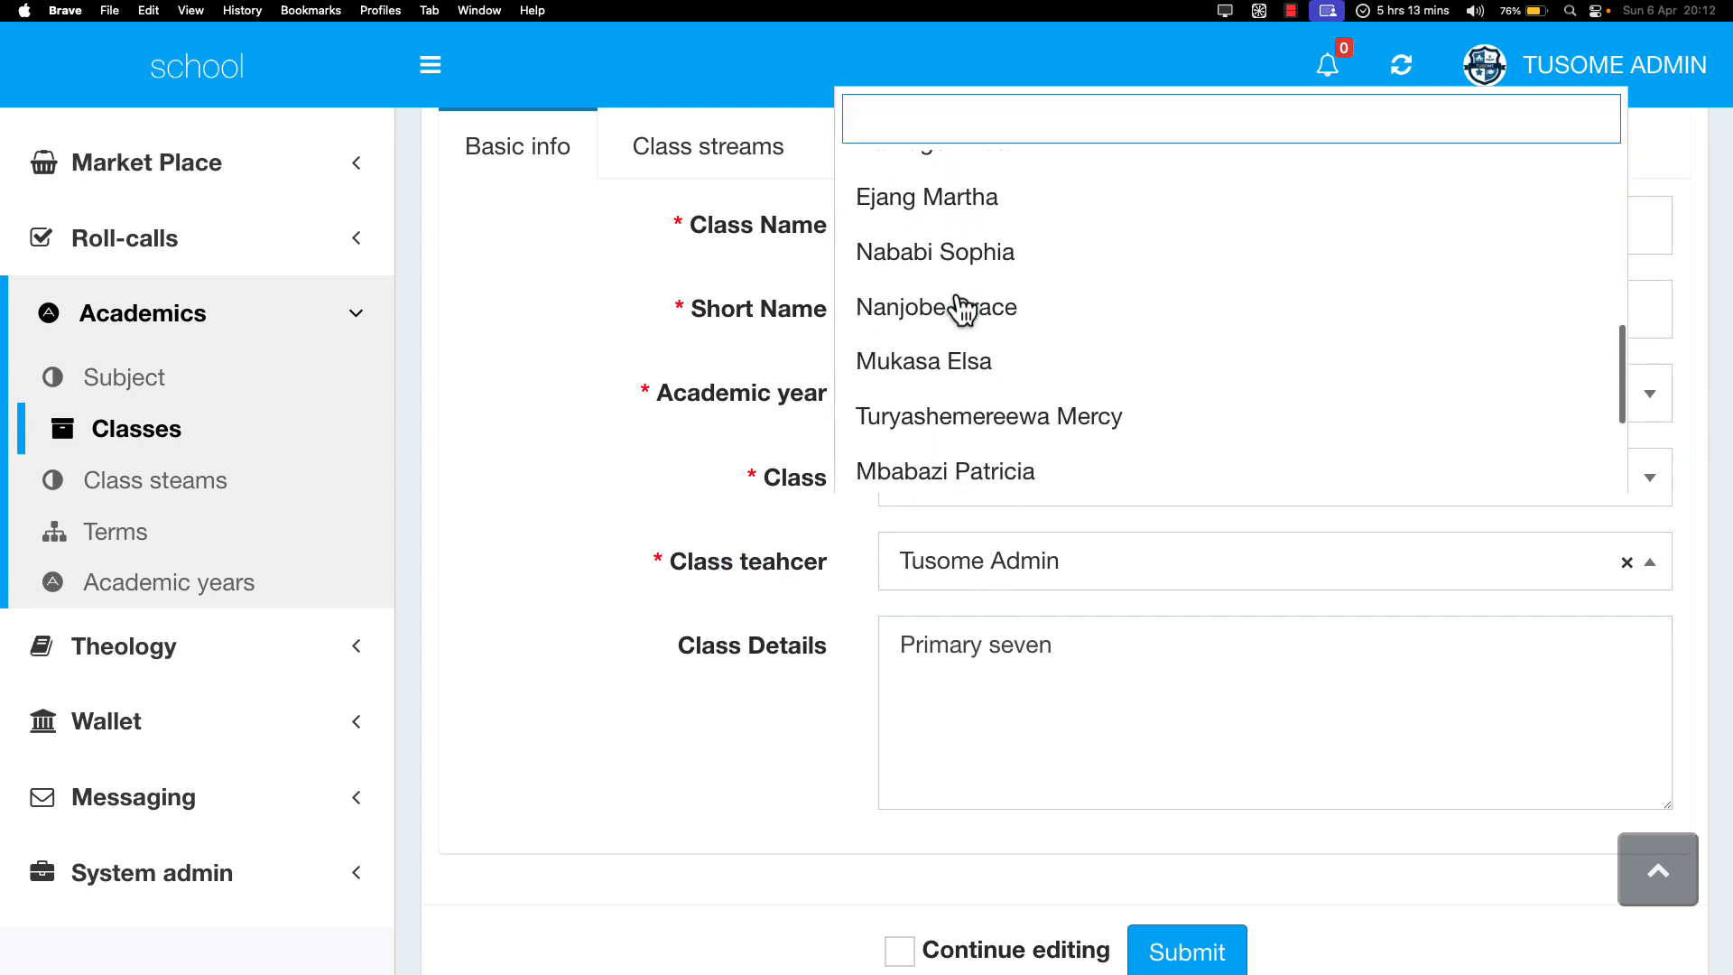
left_click(959, 302)
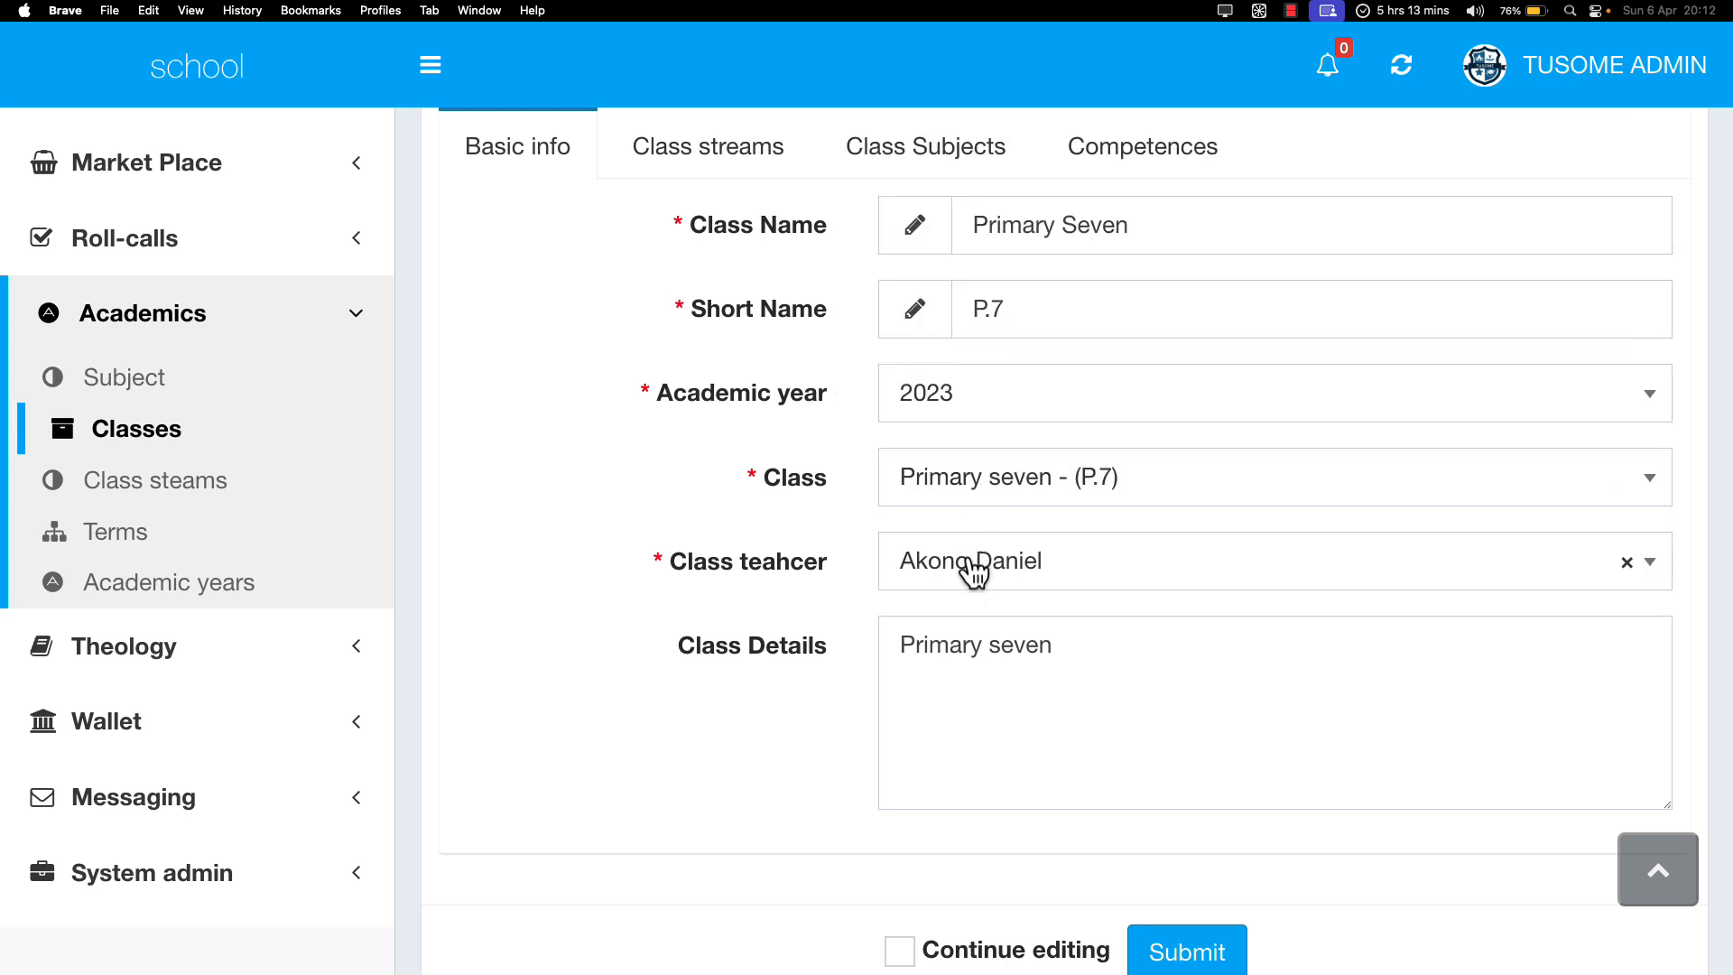
scroll(974, 692, "down", 1)
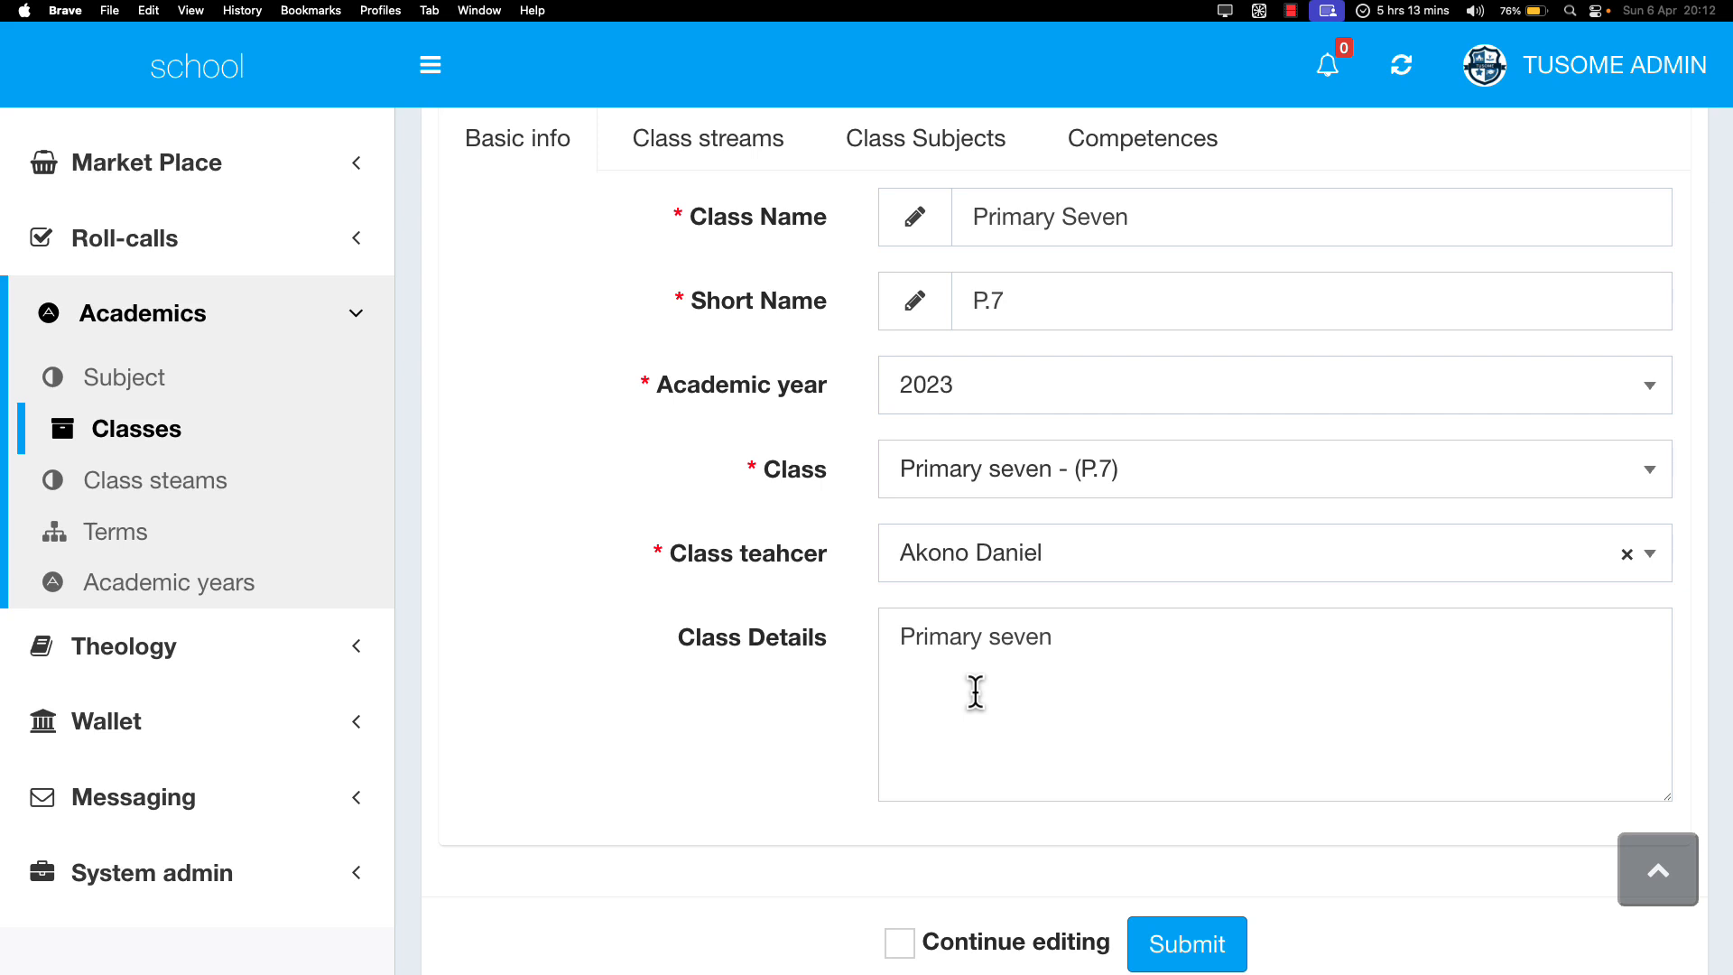
scroll(975, 691, "up", 4)
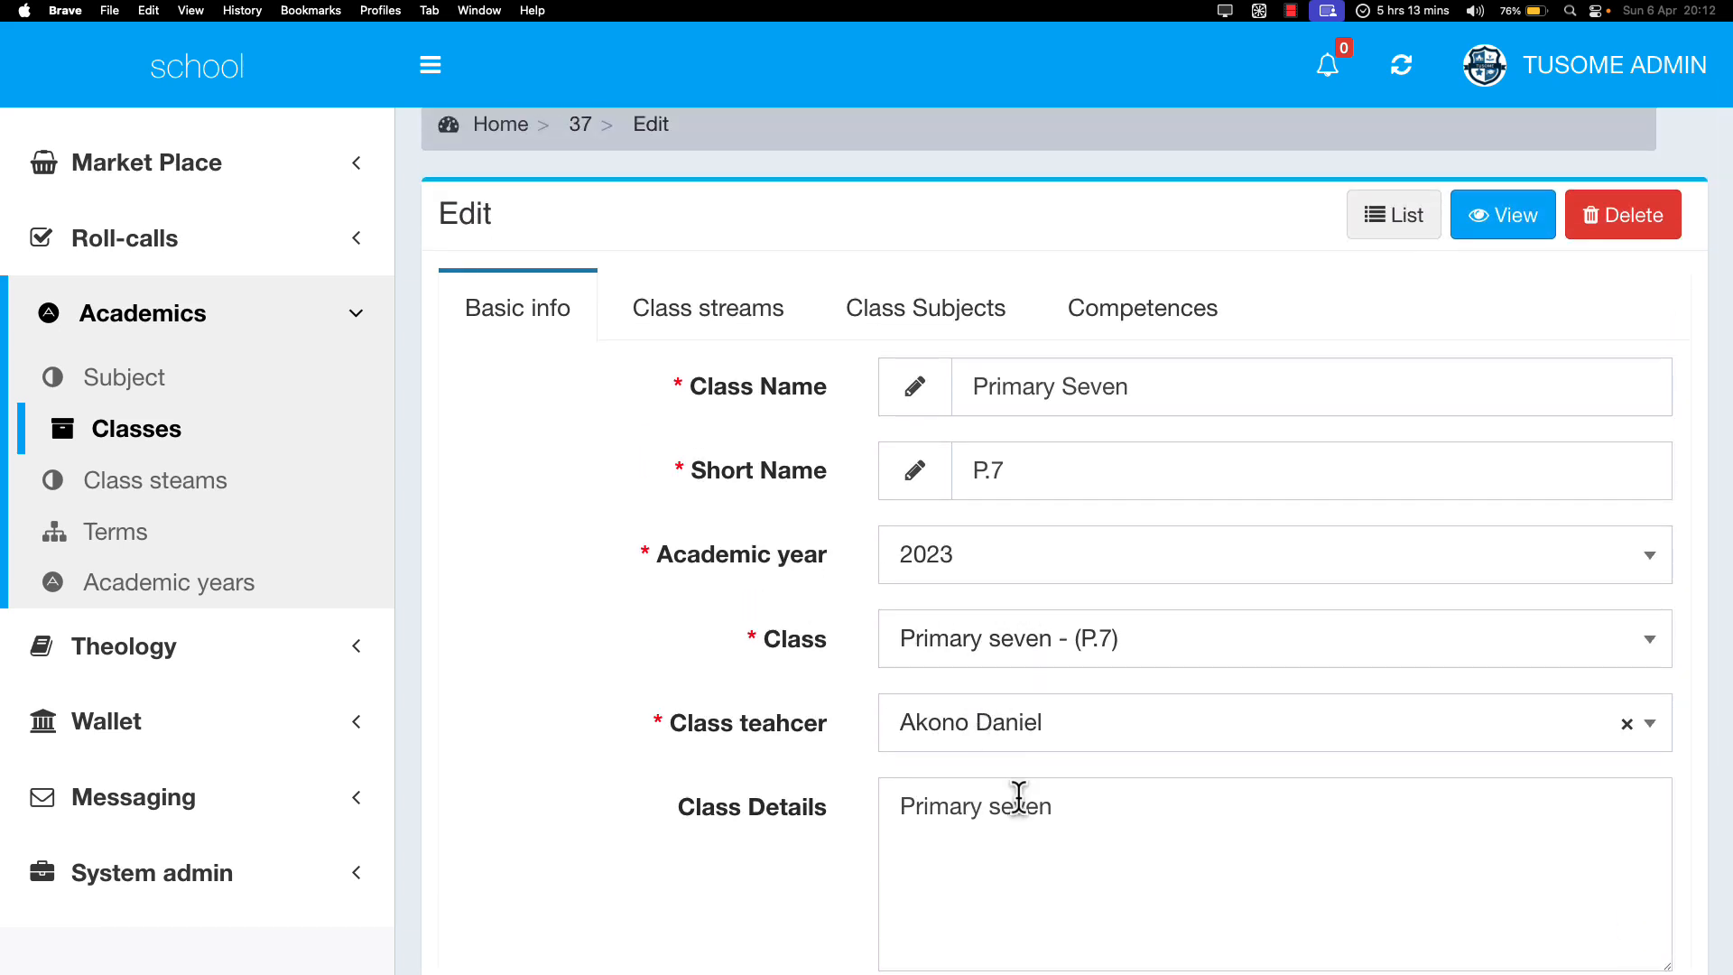
scroll(1020, 803, "down", 4)
double_click(1058, 780)
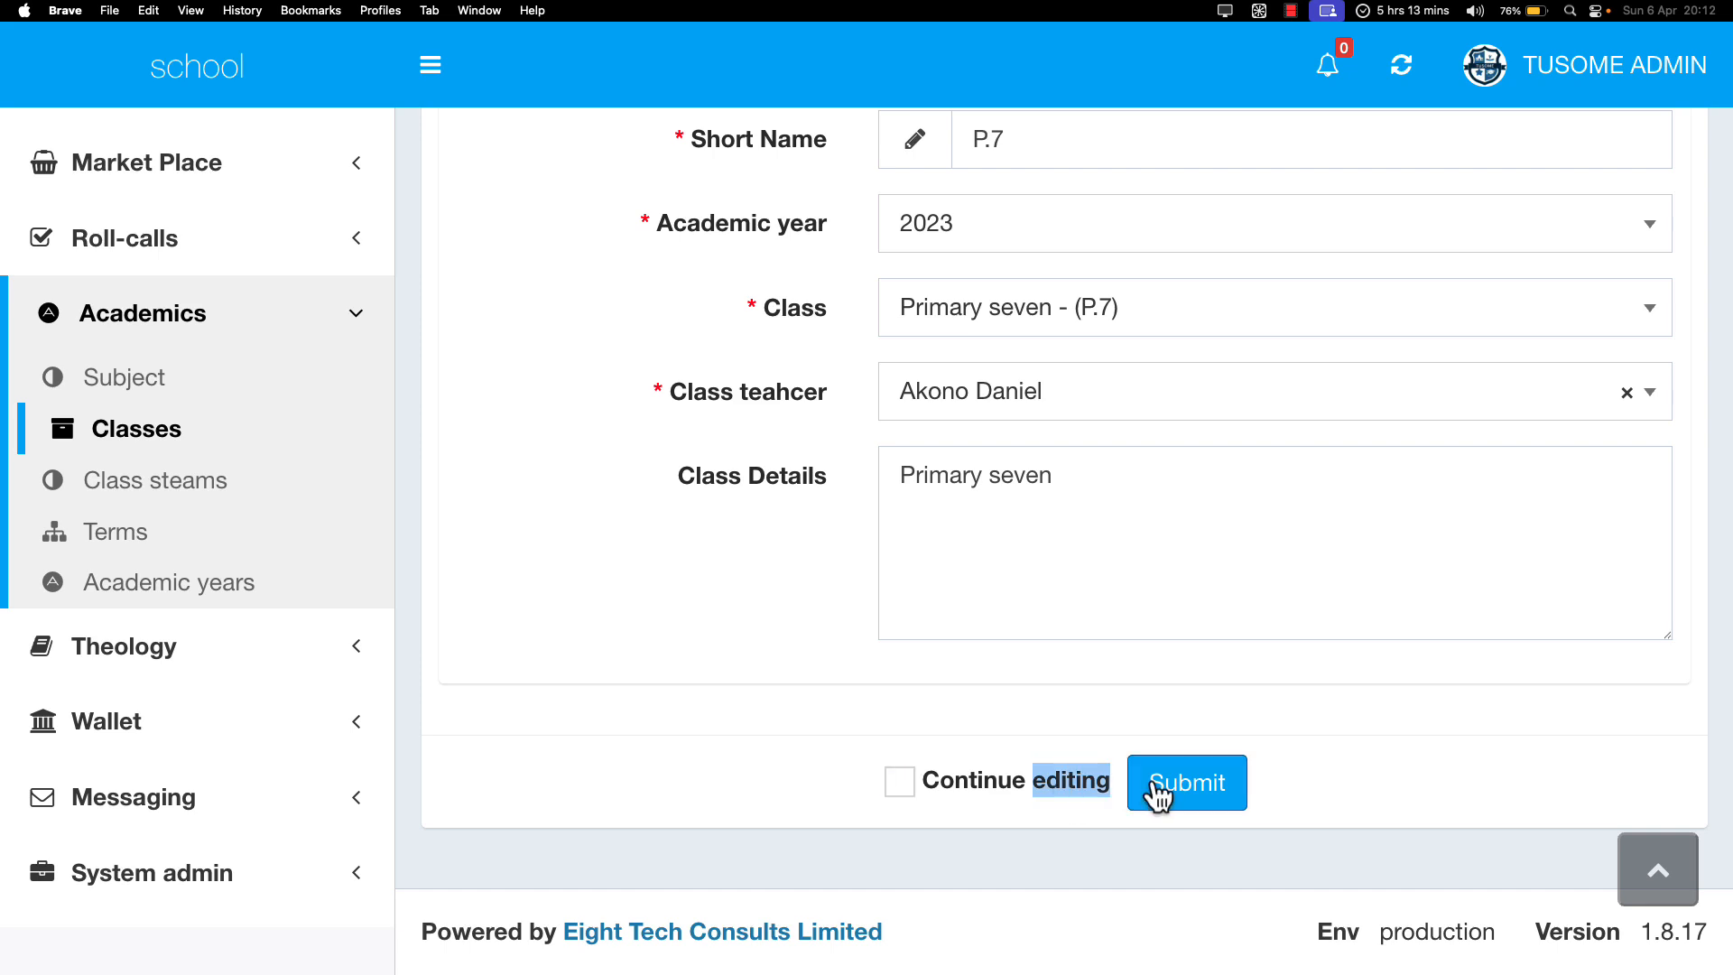
scroll(1179, 782, "up", 5)
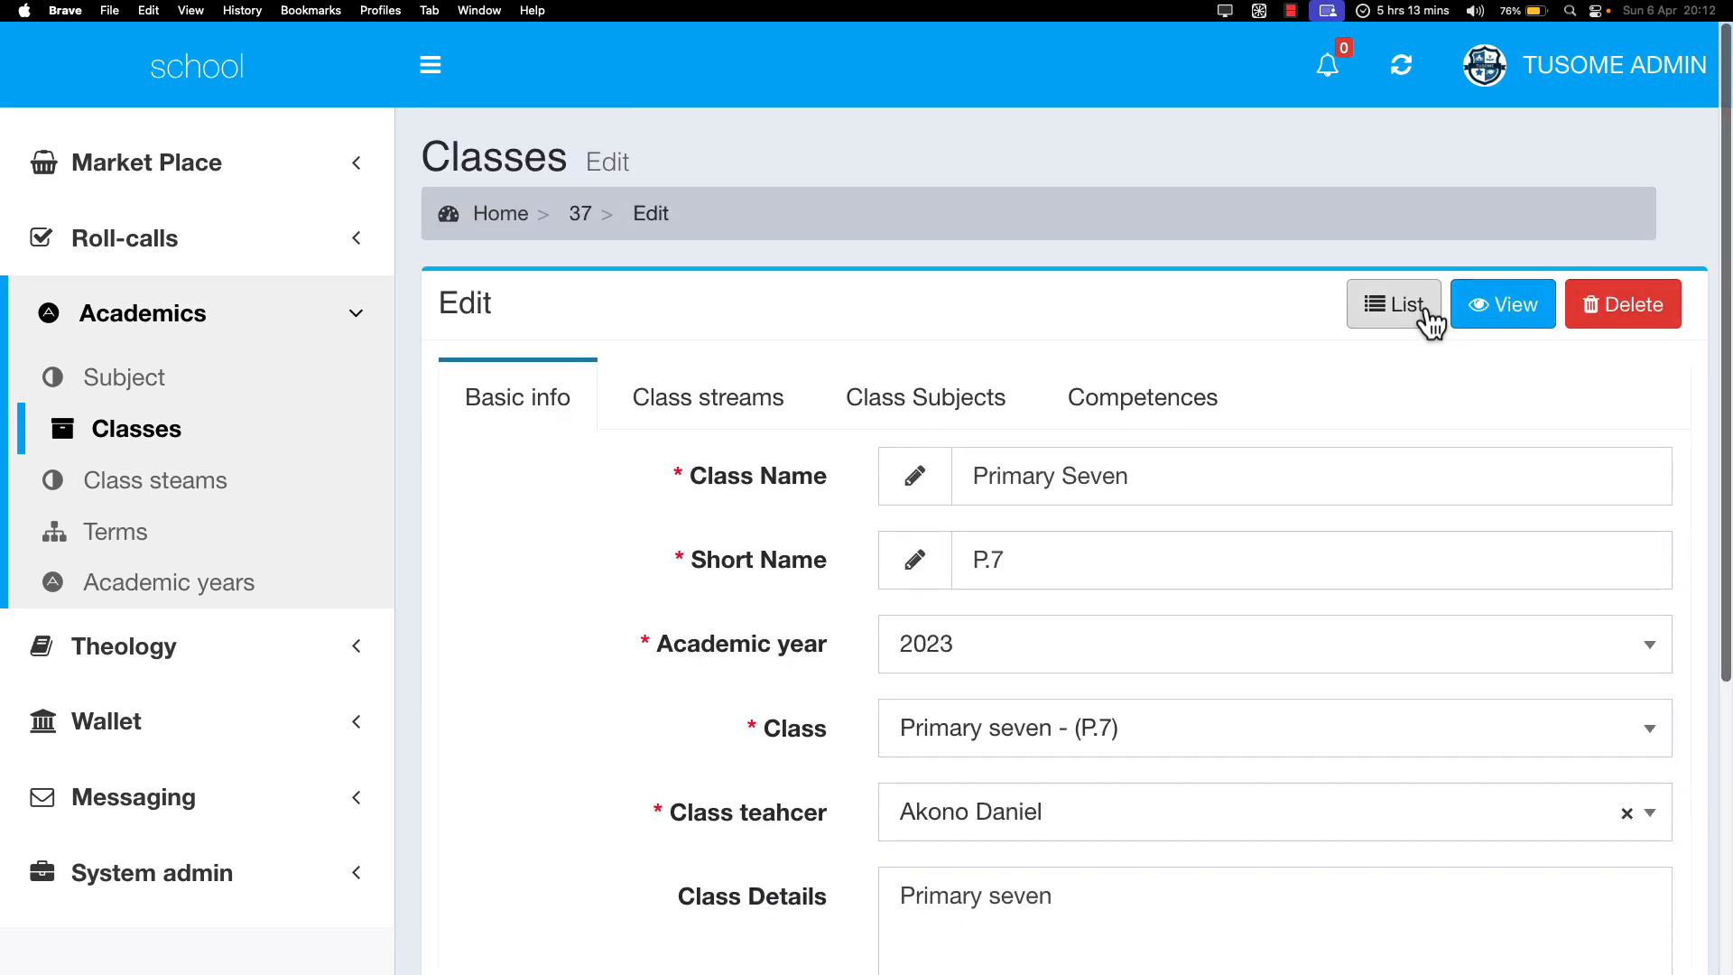
left_click(1426, 309)
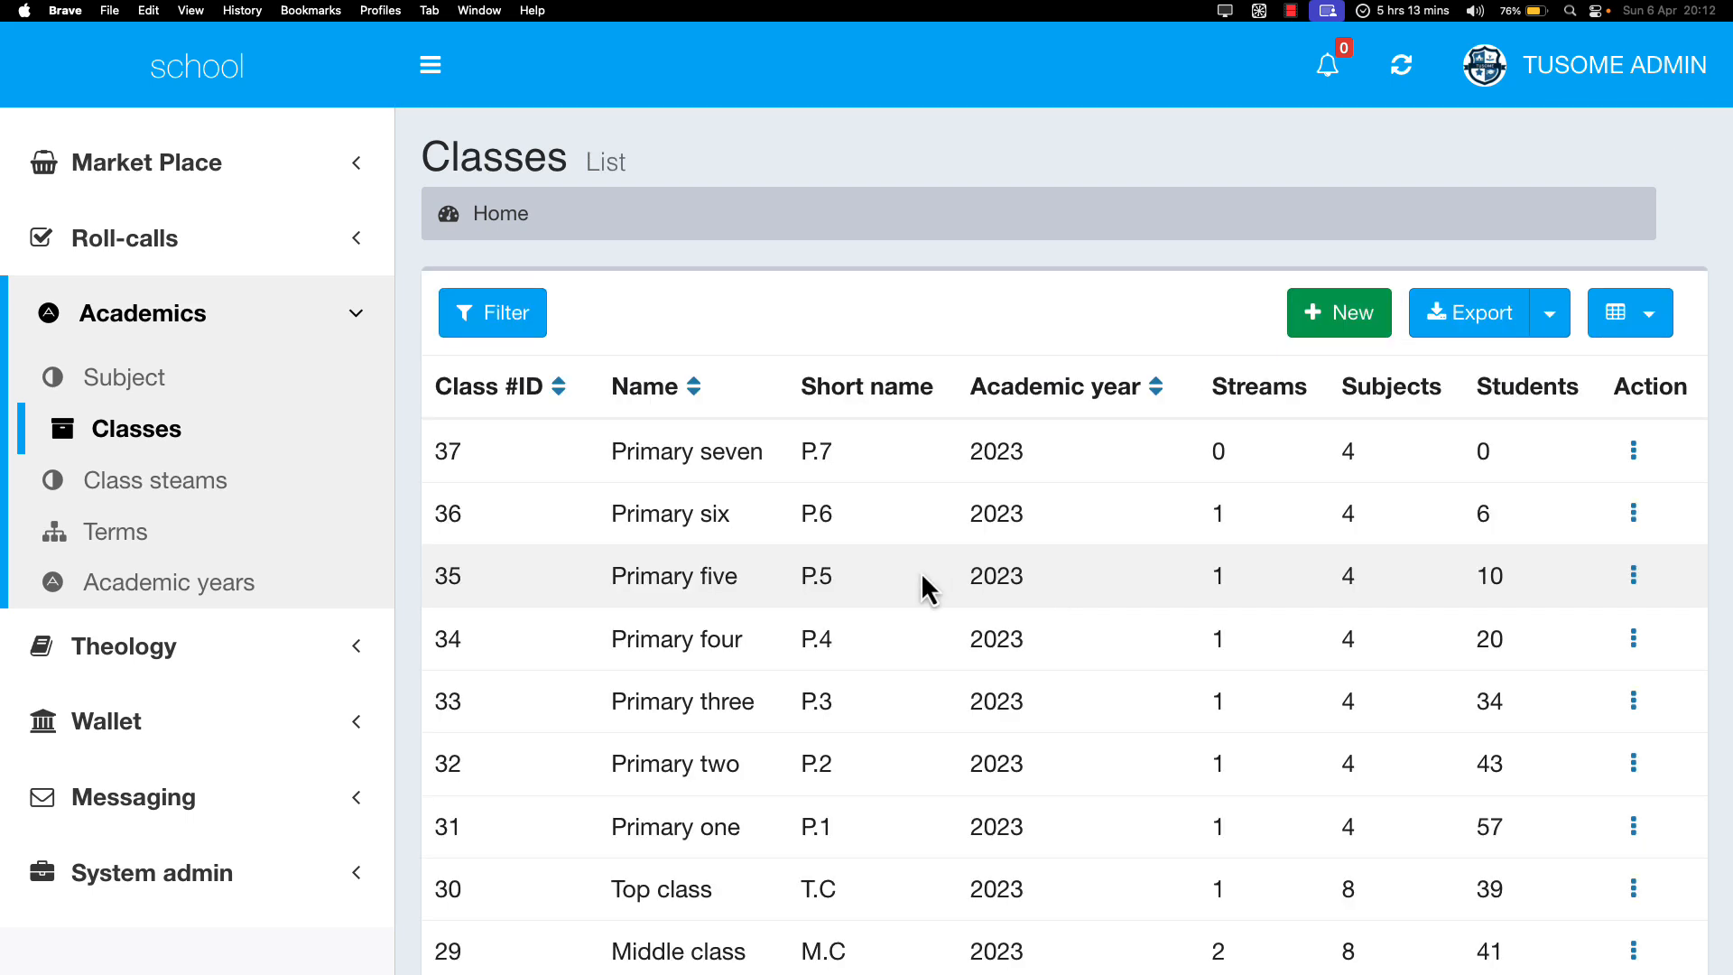
Step: Open the Primary four class for editing and review its basic info, including the assigned class teacher
left_click_drag(596, 516, 1541, 525)
left_click(630, 700)
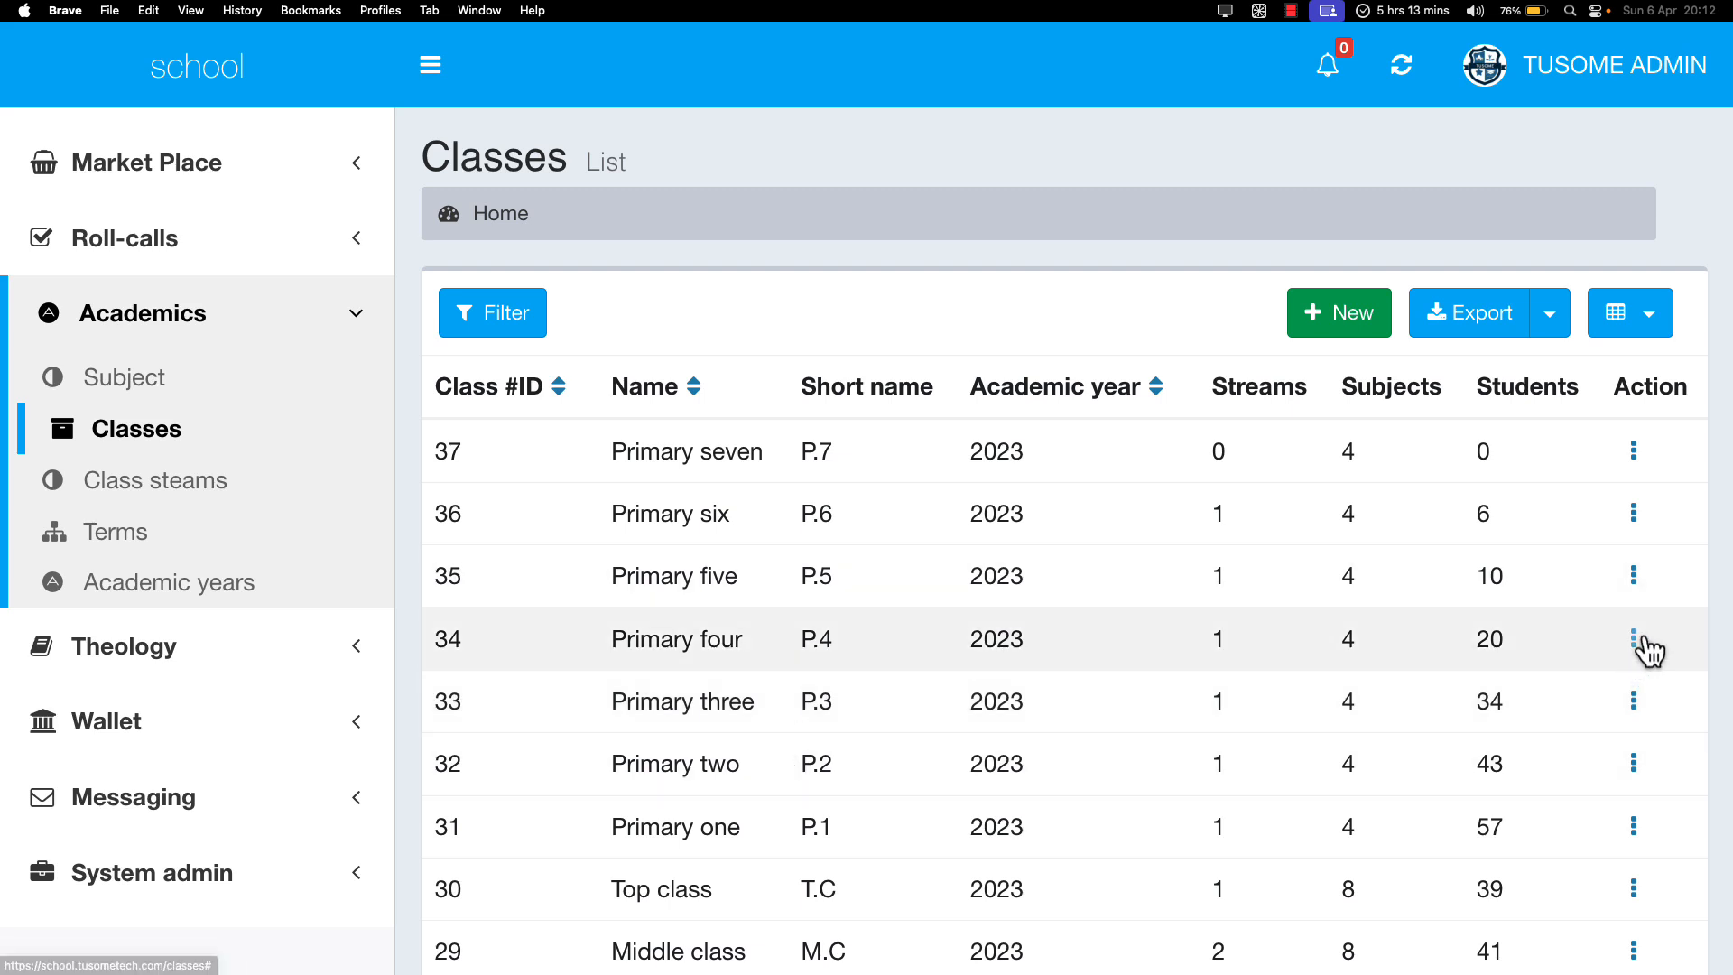
left_click(1634, 641)
left_click(1605, 661)
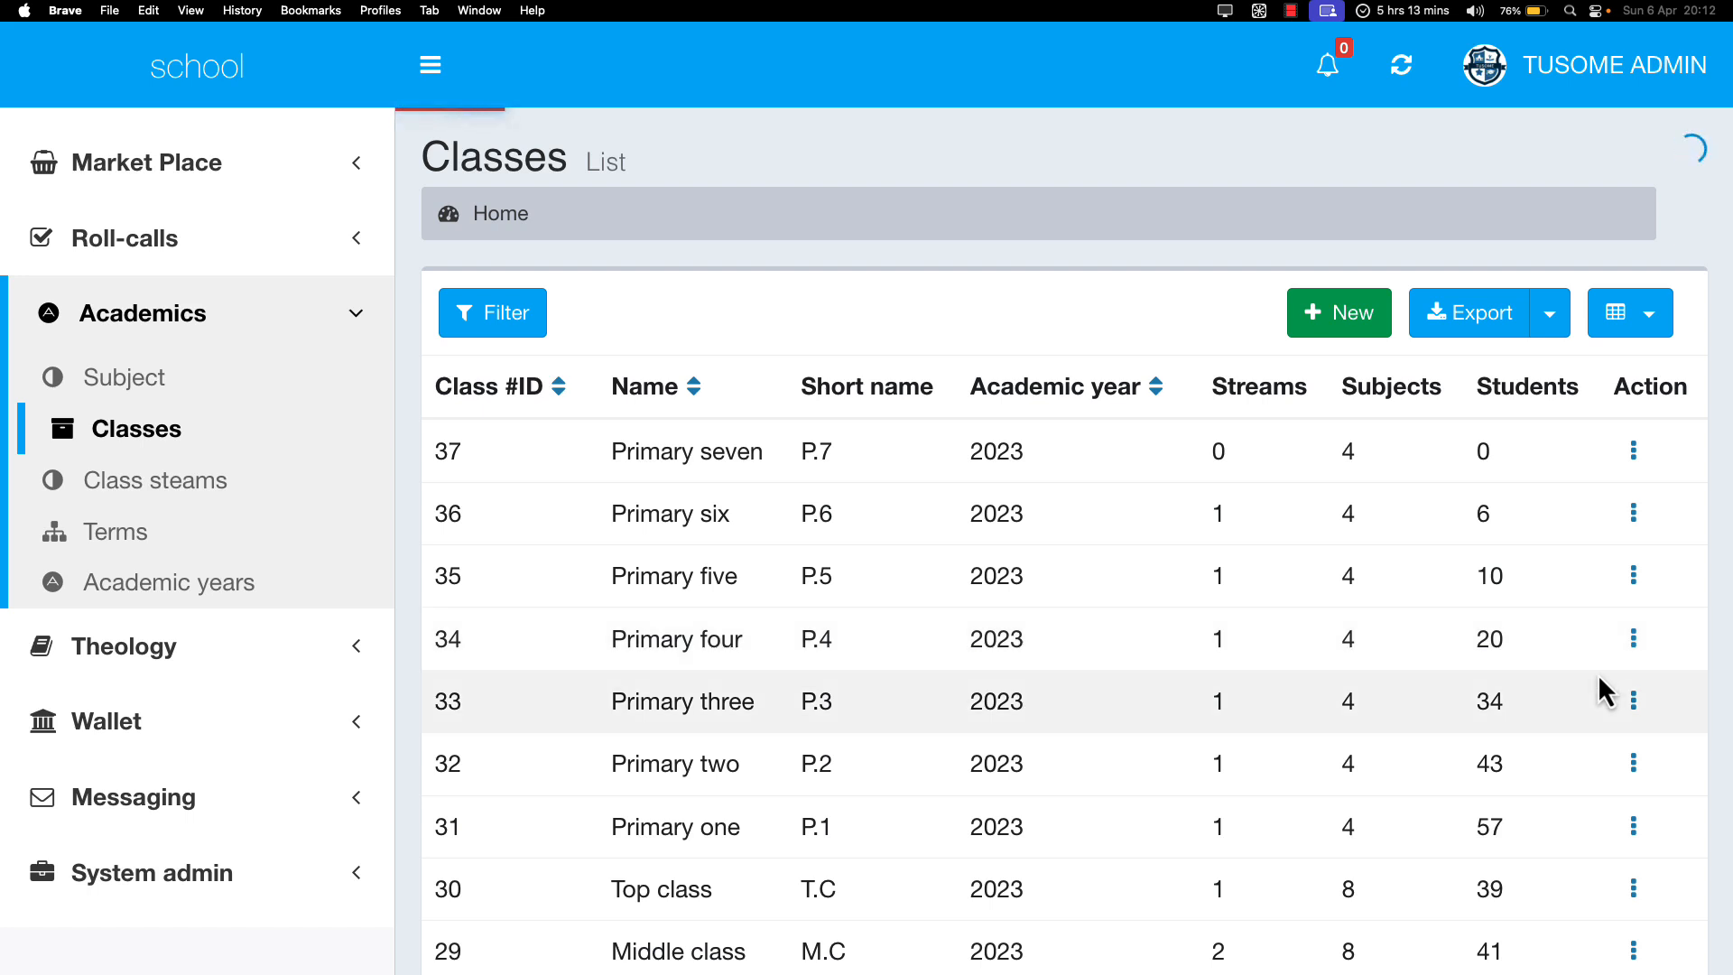
scroll(1597, 673, "down", 5)
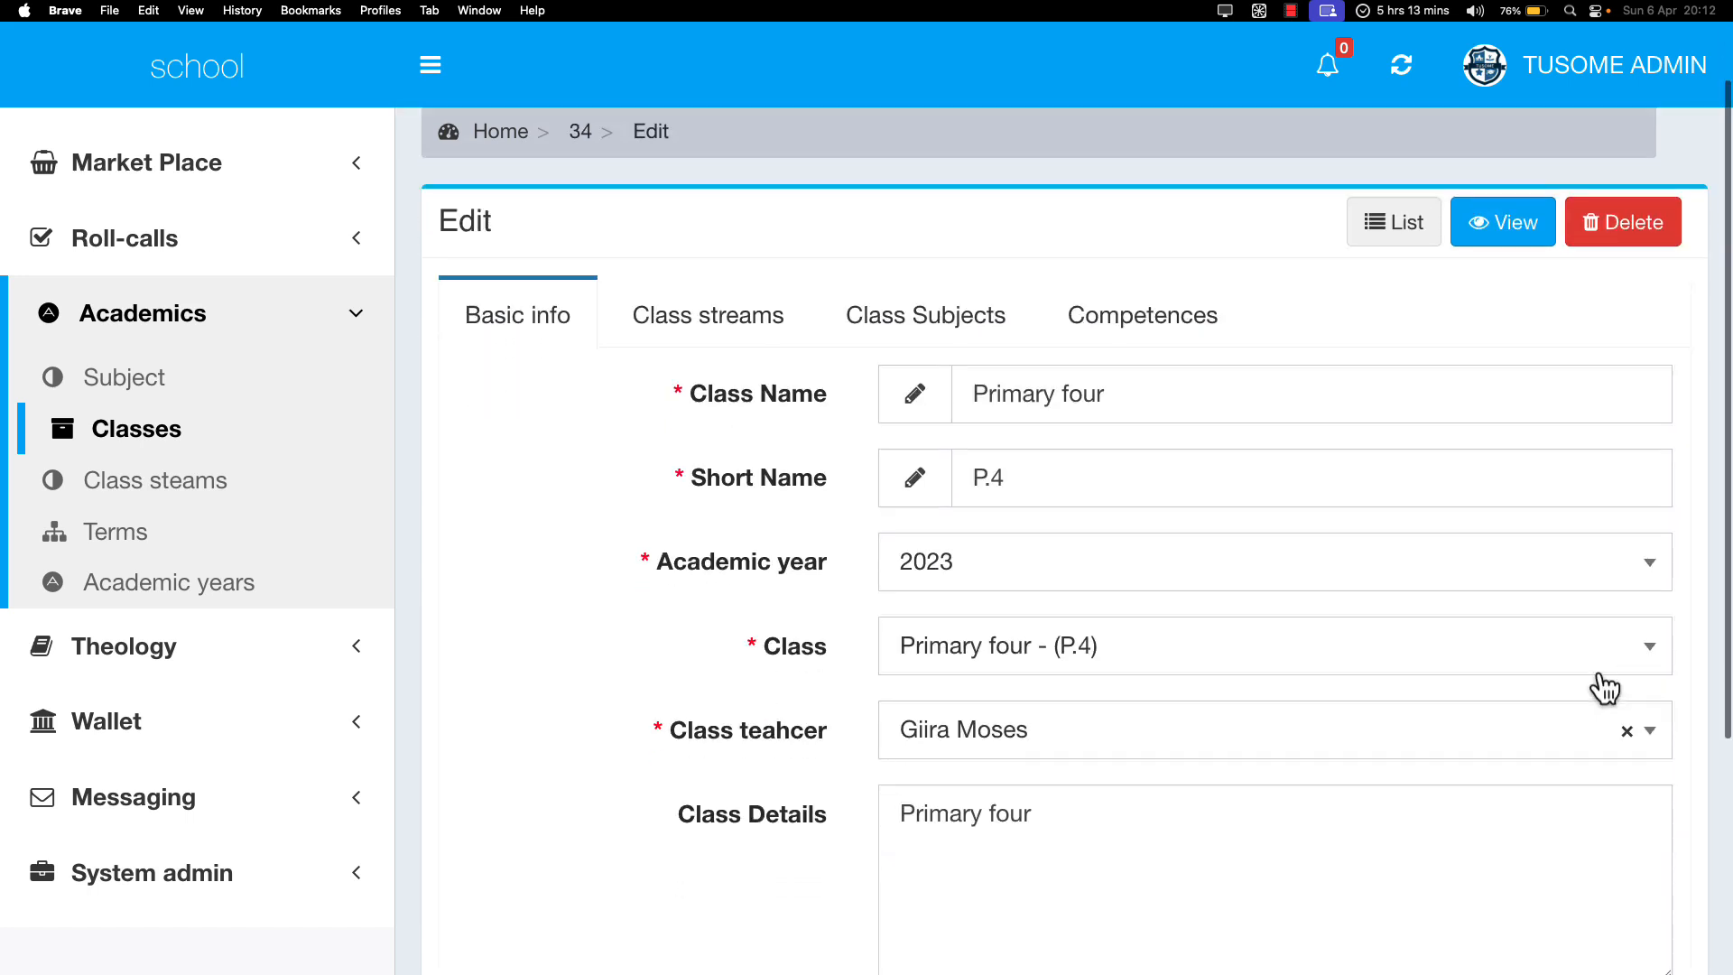
scroll(1597, 673, "up", 5)
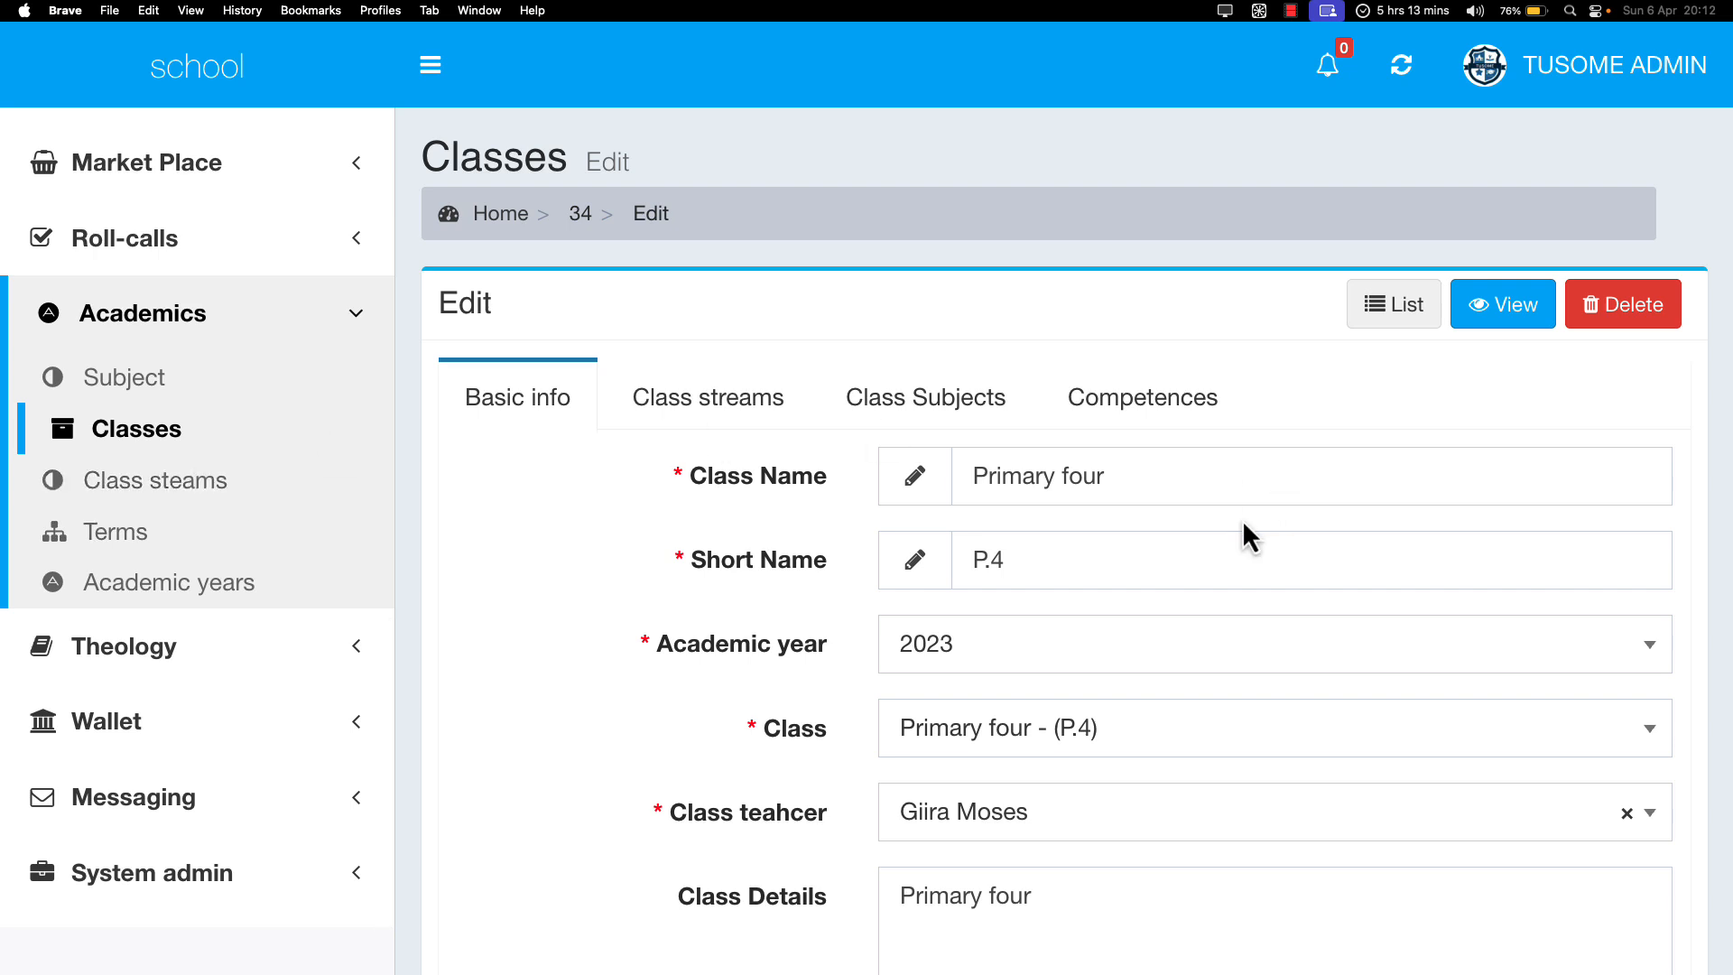
scroll(1242, 537, "down", 4)
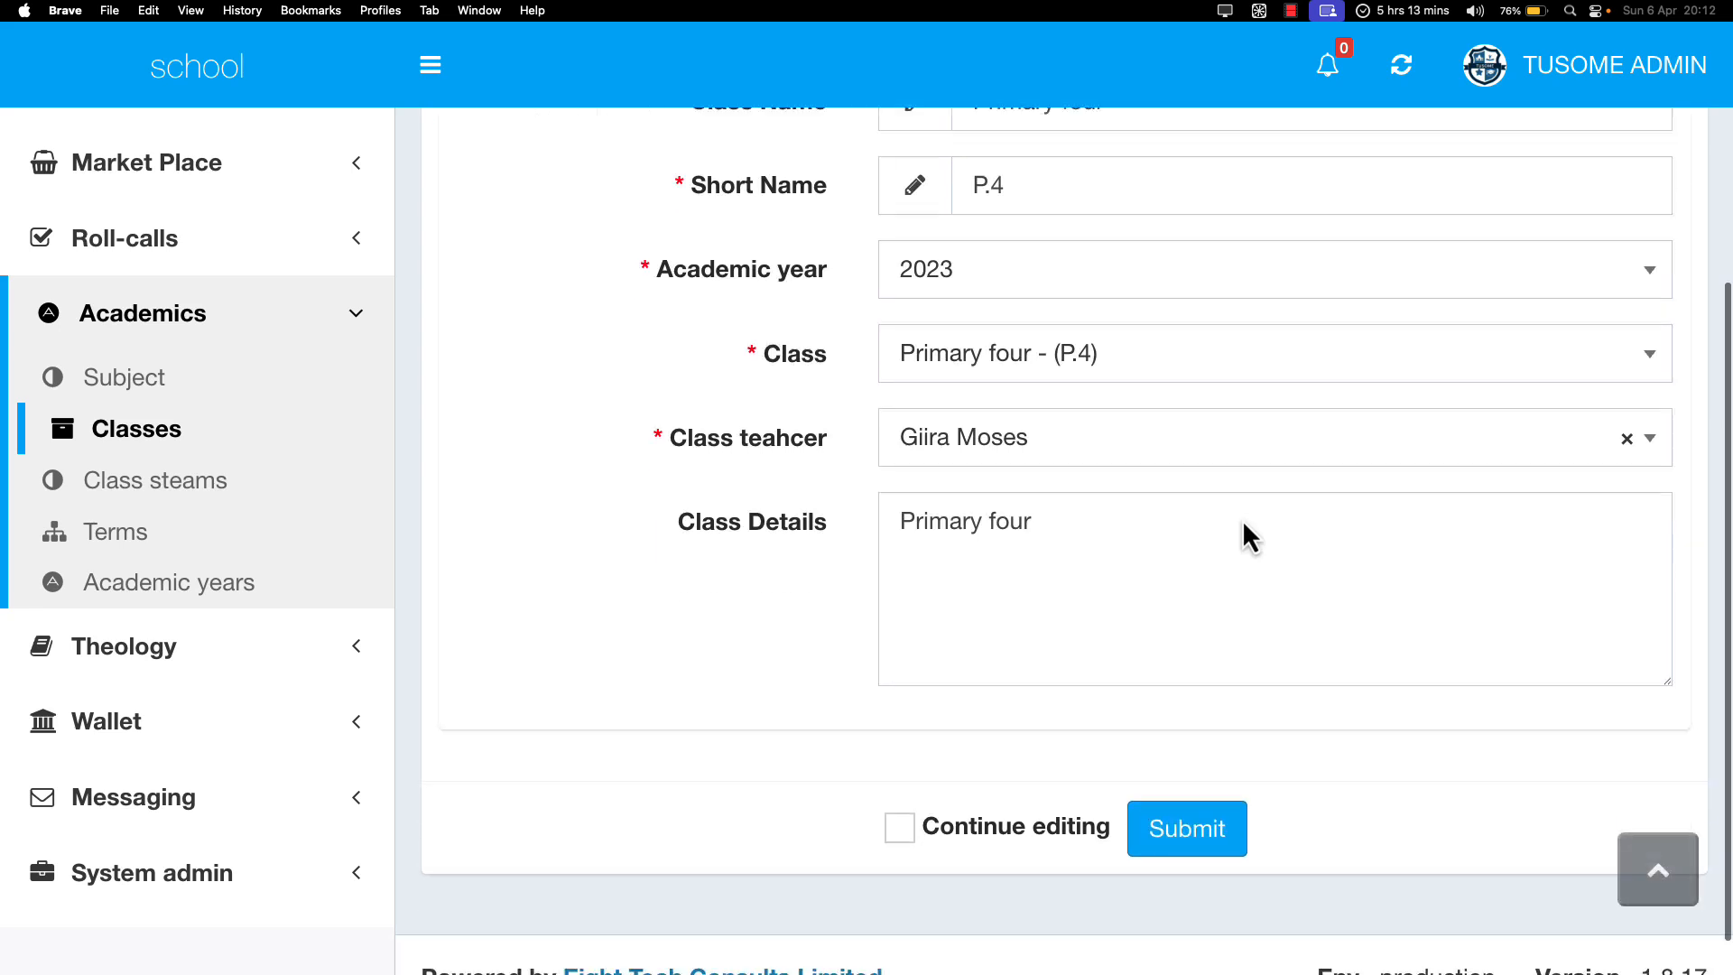
scroll(1242, 518, "up", 3)
scroll(1242, 518, "down", 3)
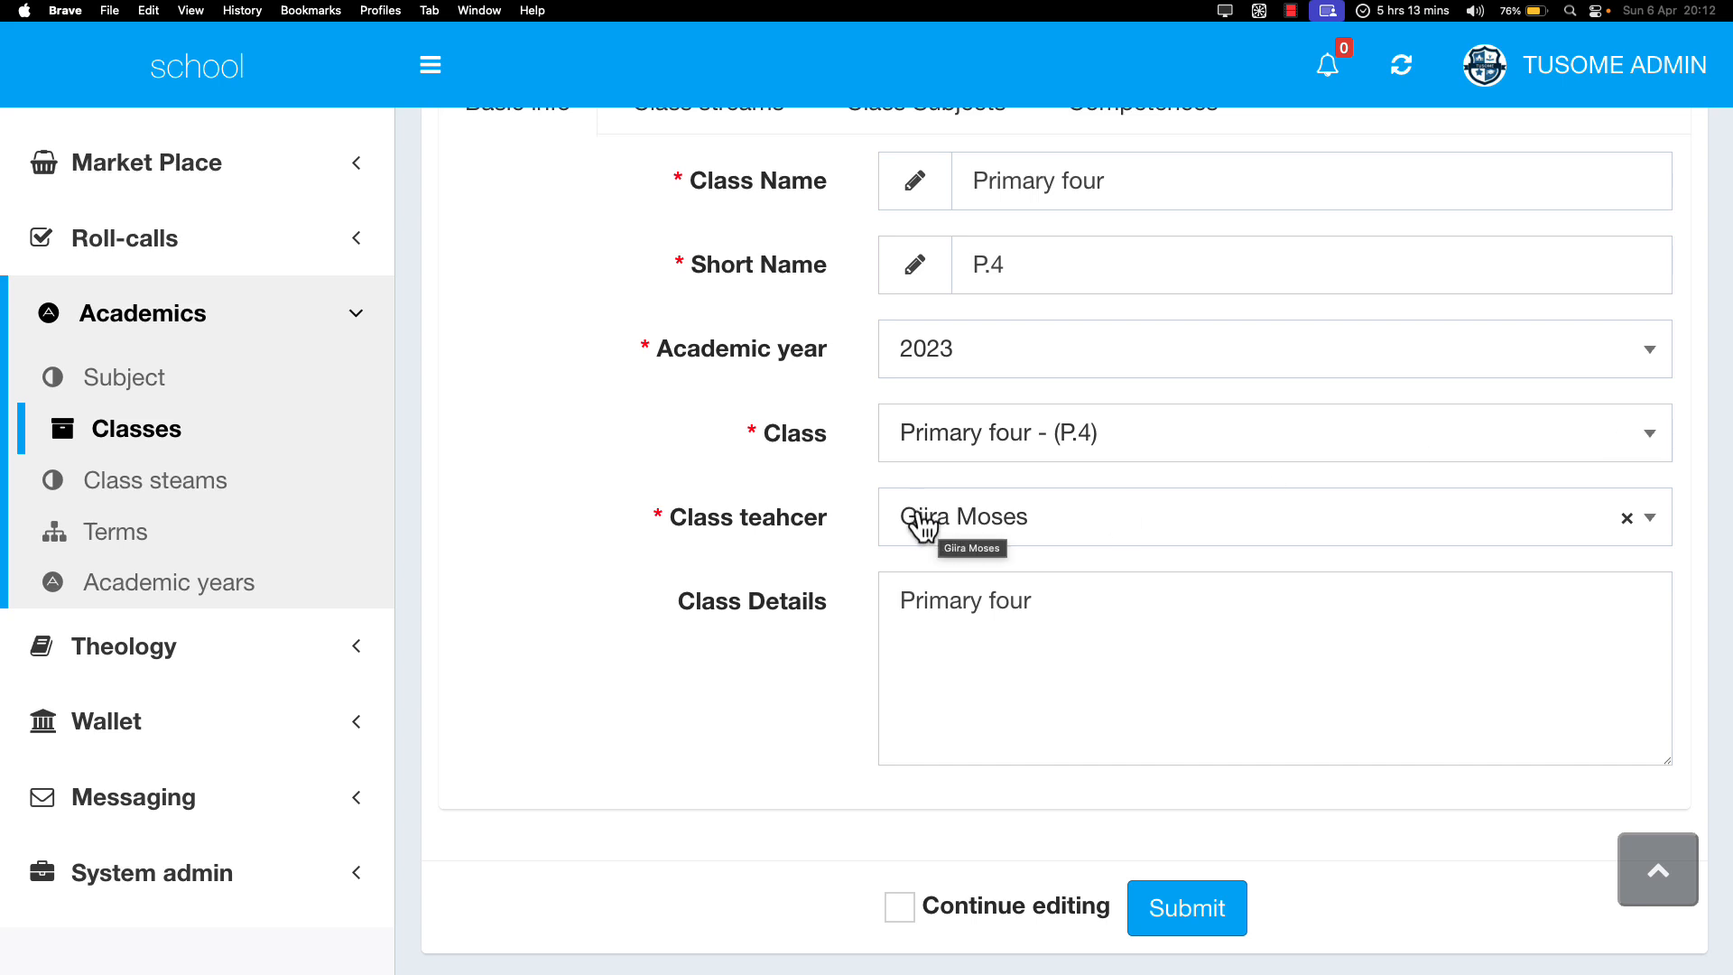
key("ctrl+Left")
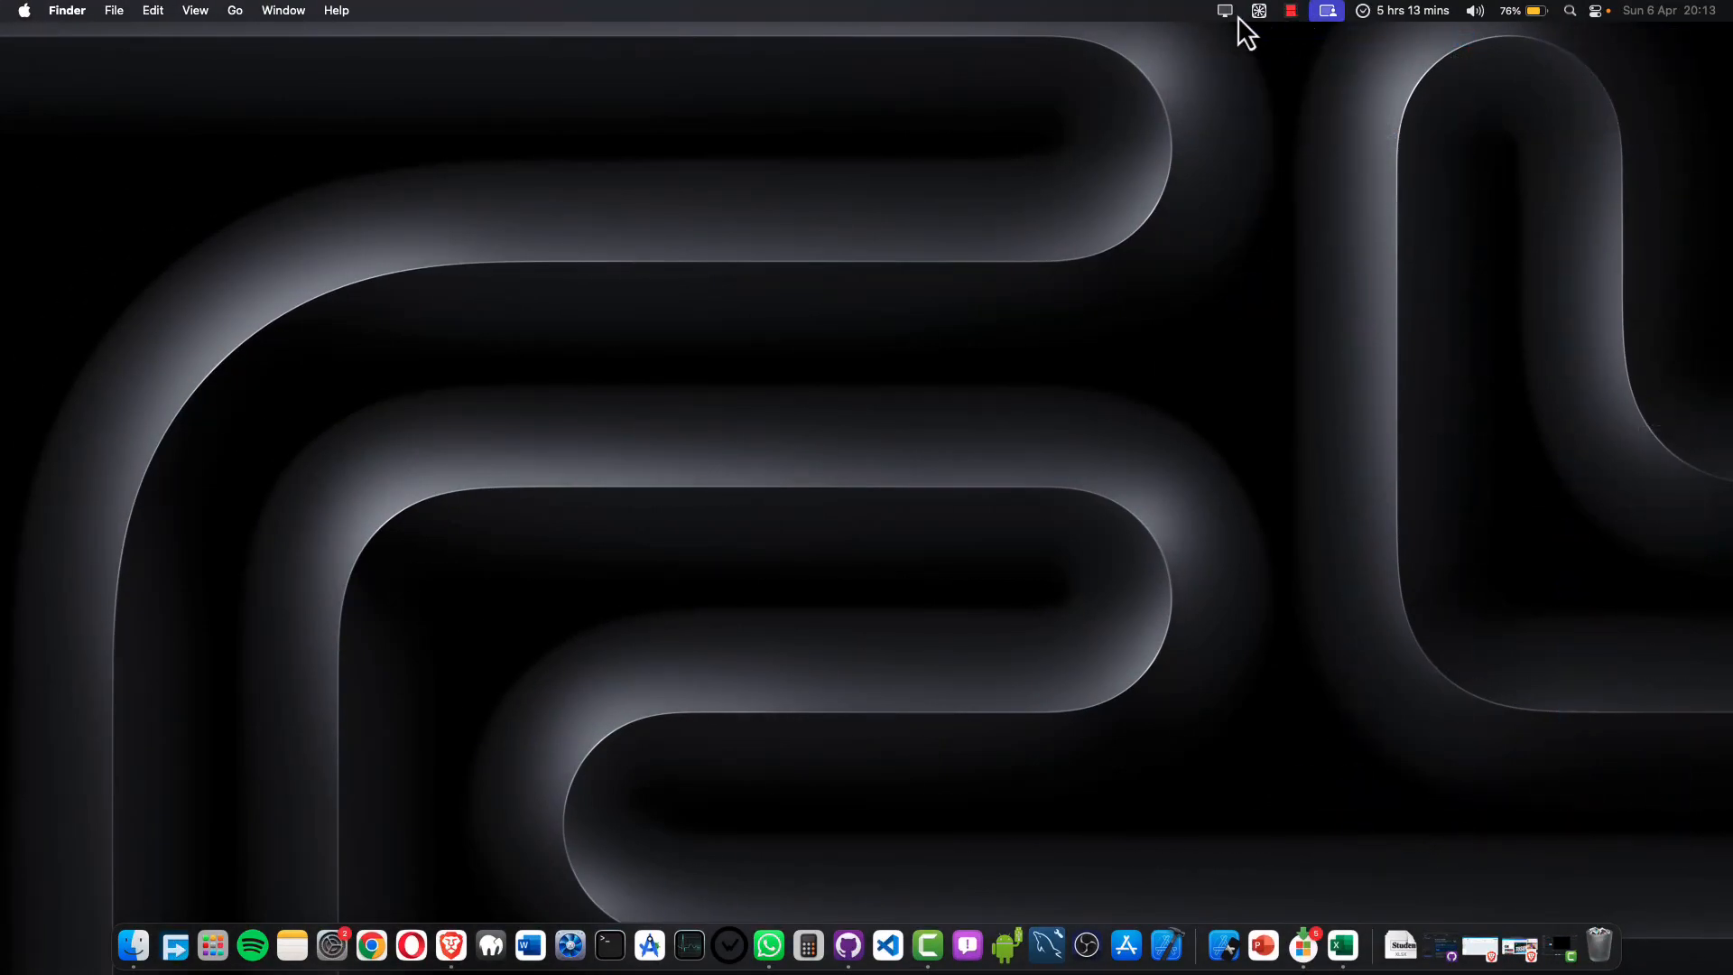
key("ctrl+Right")
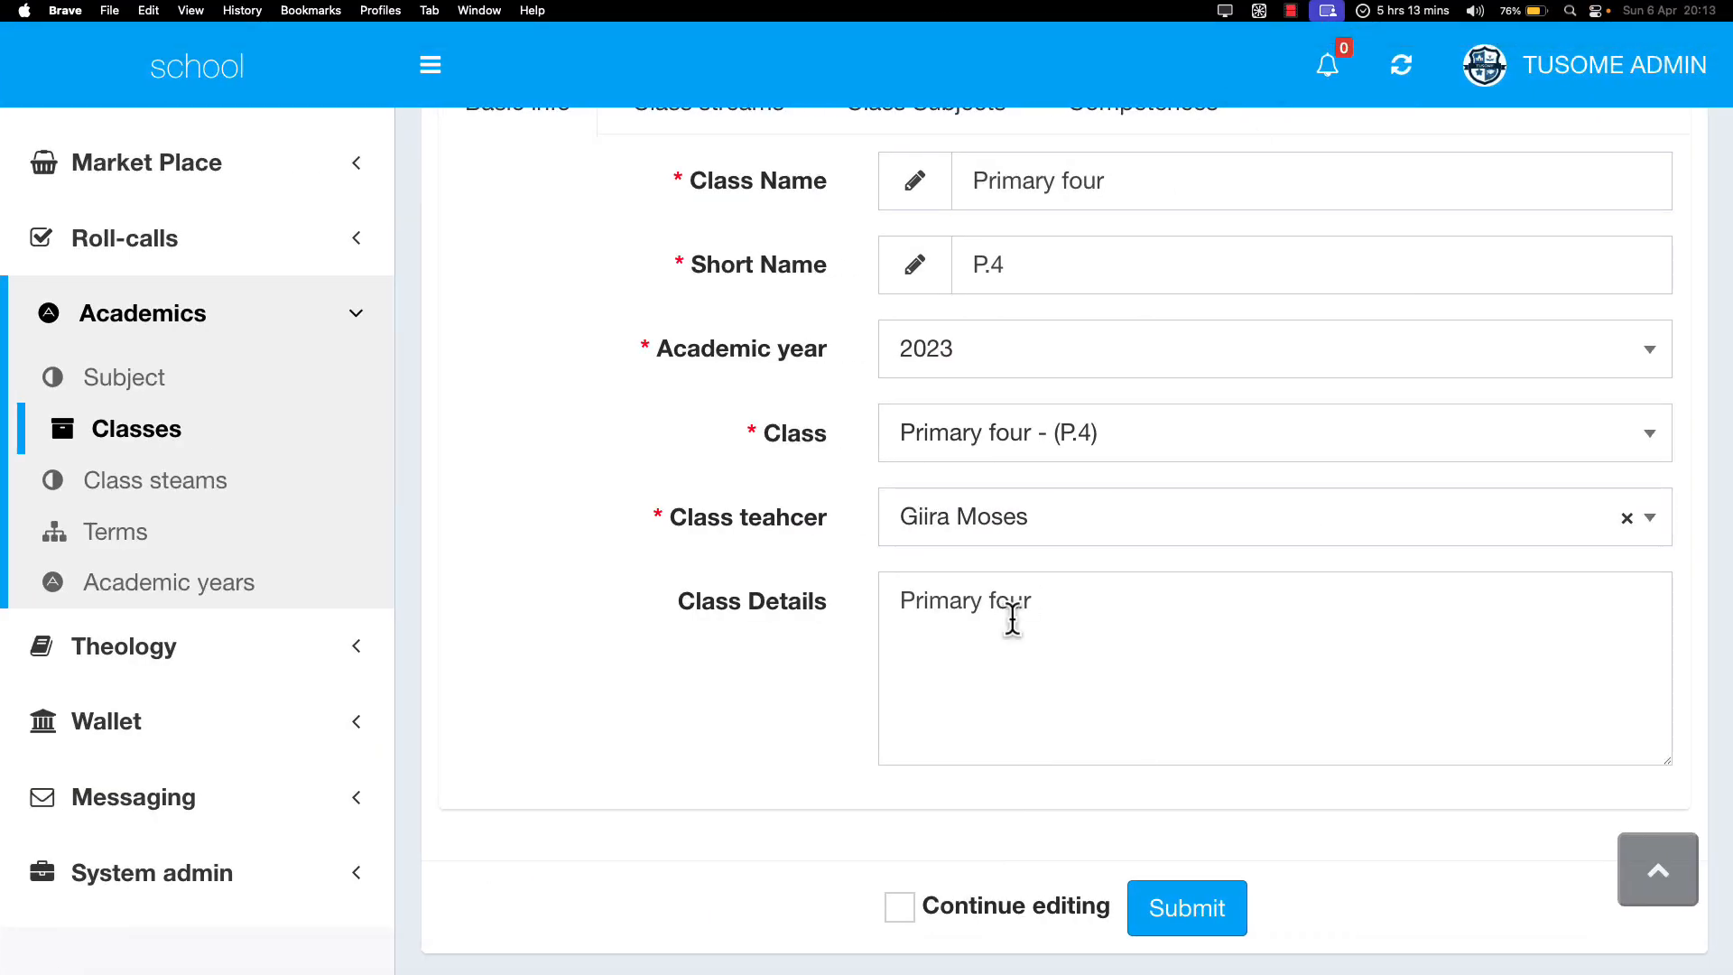
scroll(1012, 619, "up", 5)
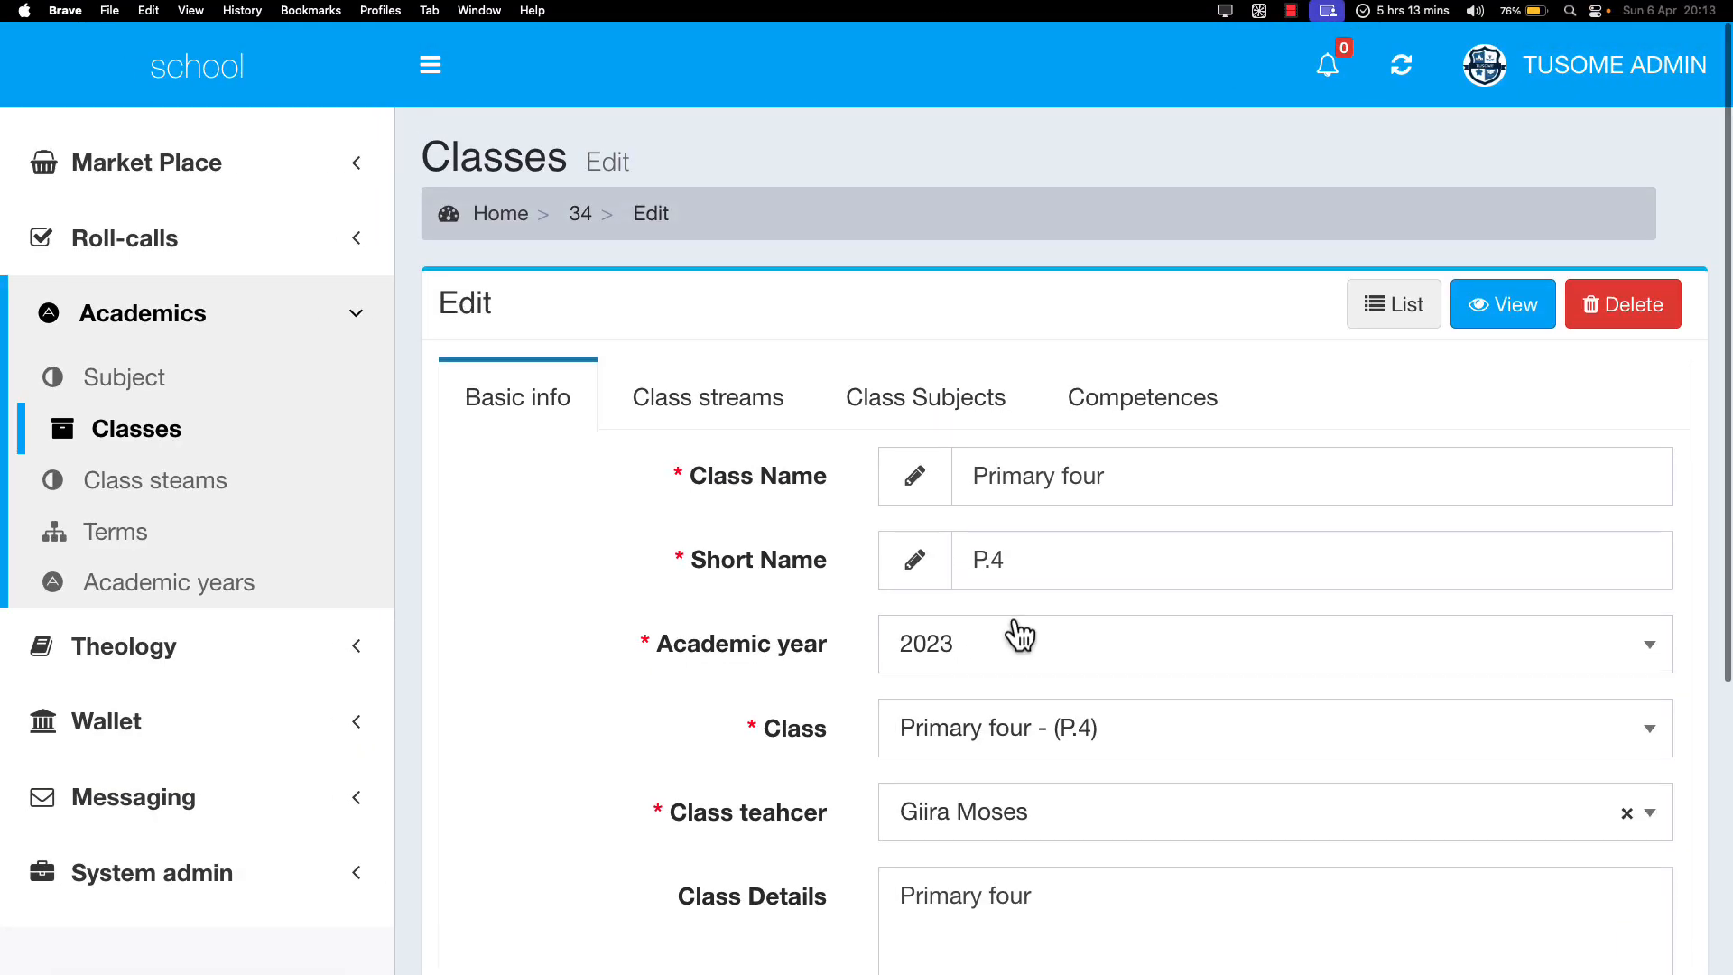
left_click(1290, 10)
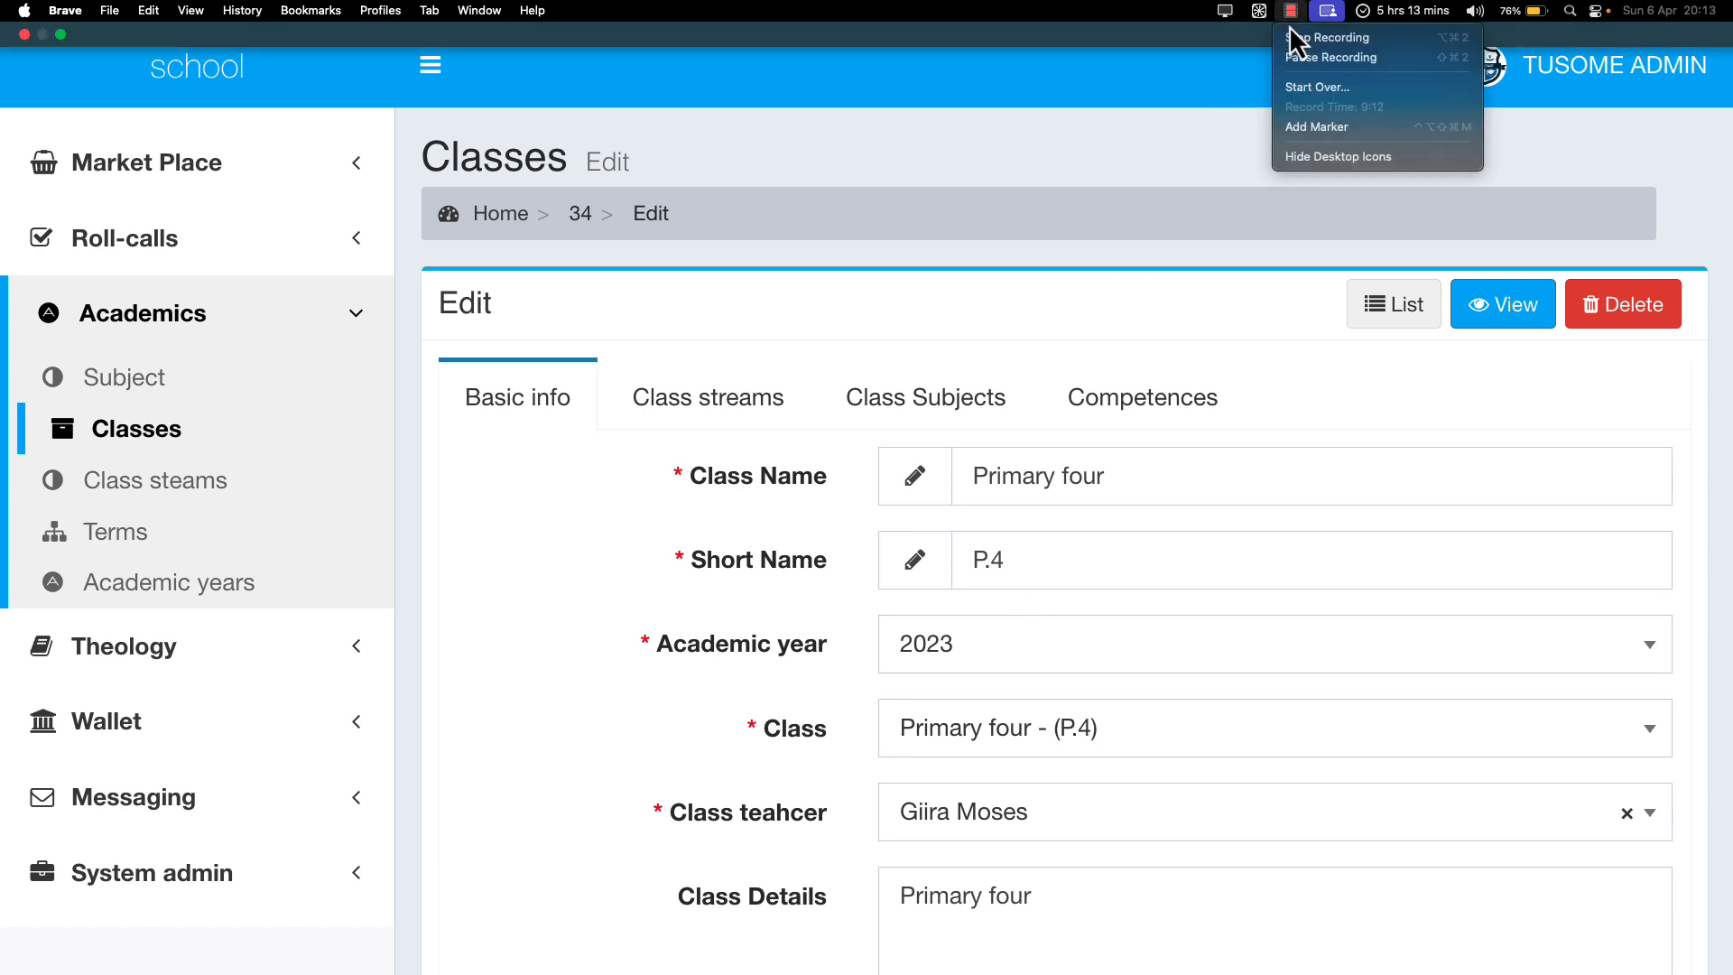
left_click(1150, 285)
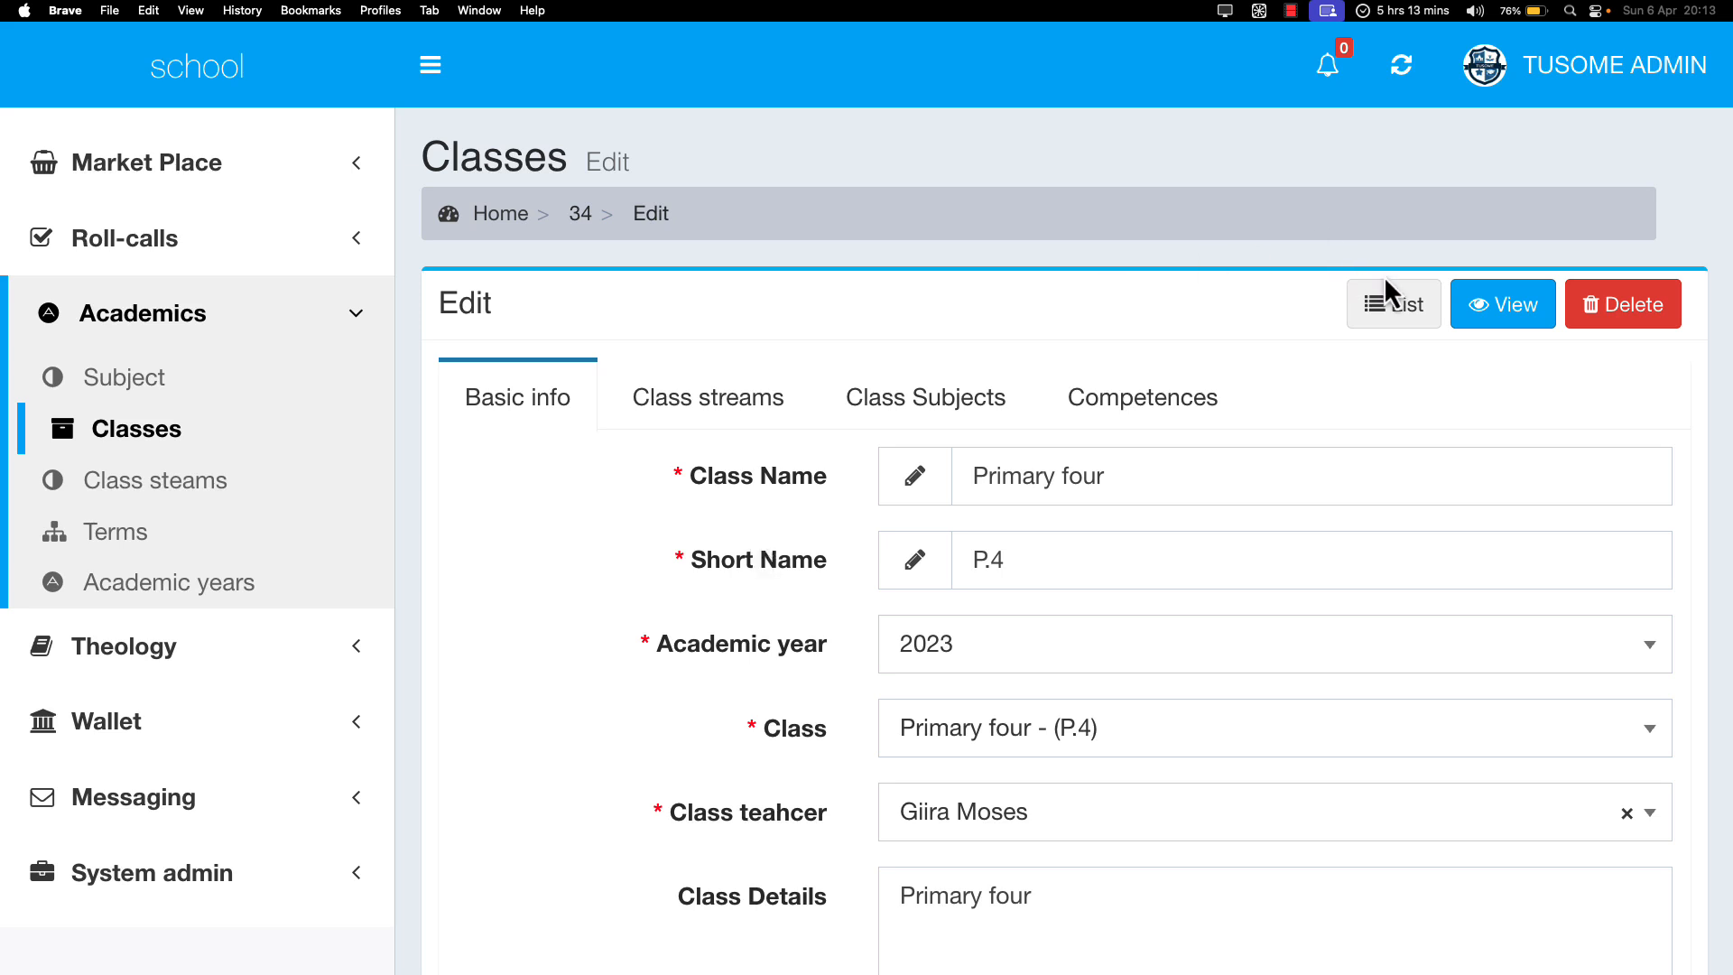
Step: Return to the Classes list and open the Primary six class for editing at its class streams
left_click(1410, 305)
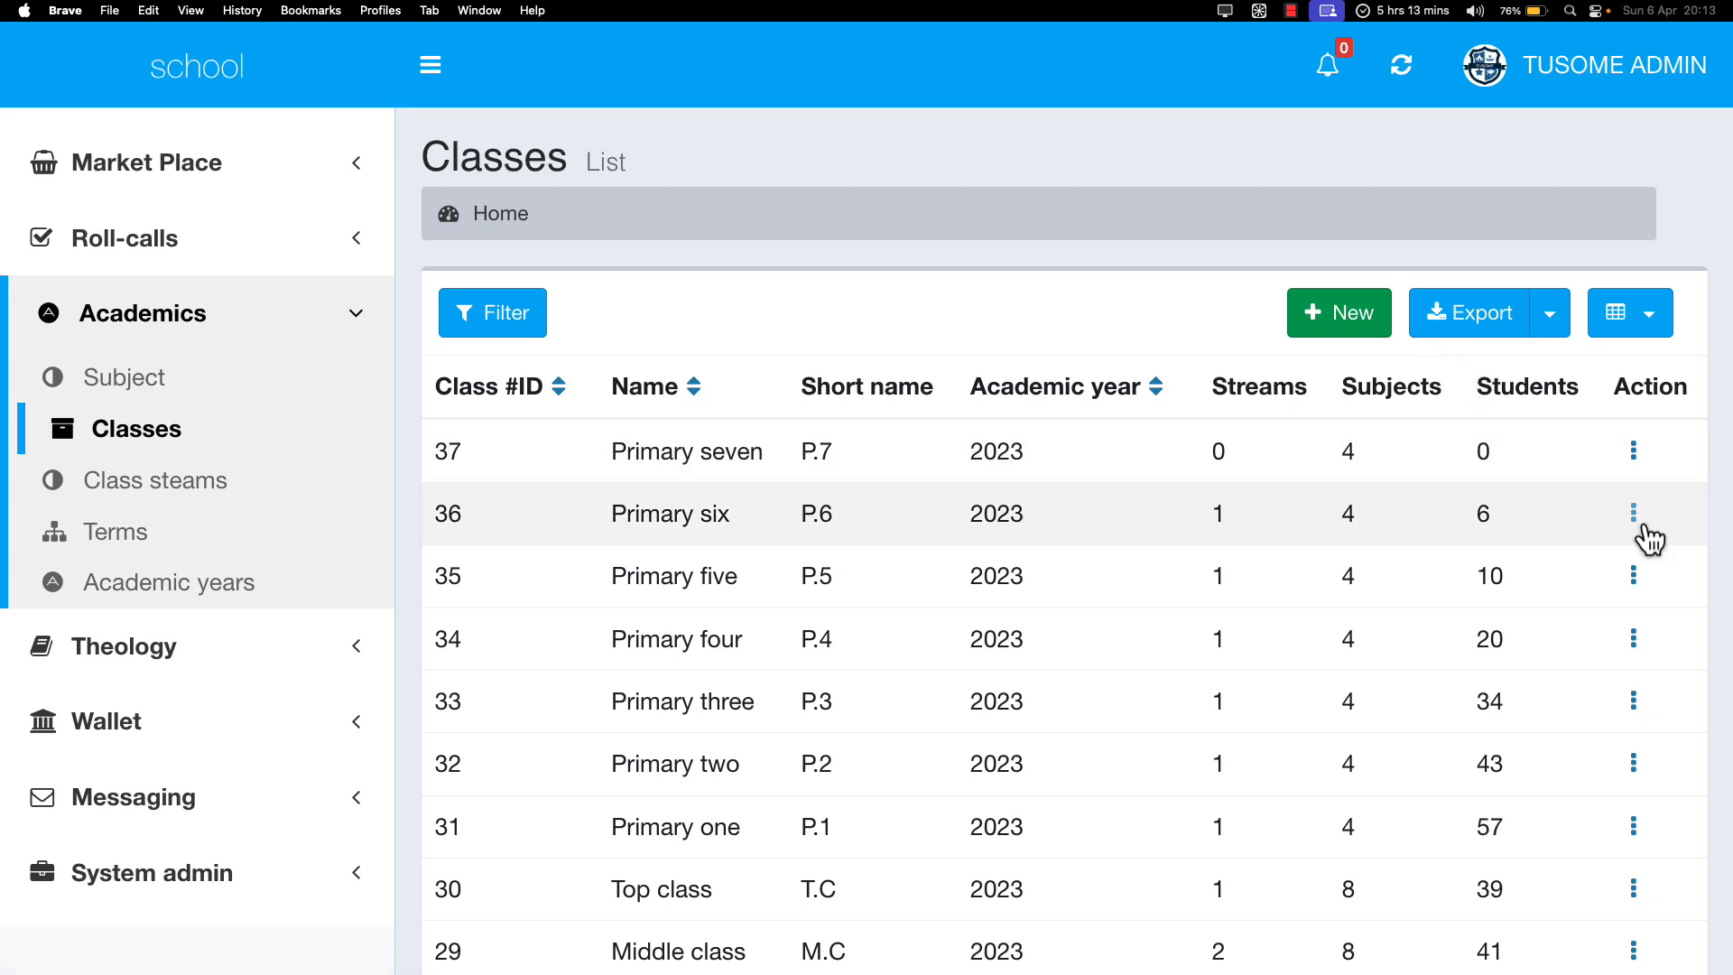
left_click(1634, 515)
left_click(1596, 543)
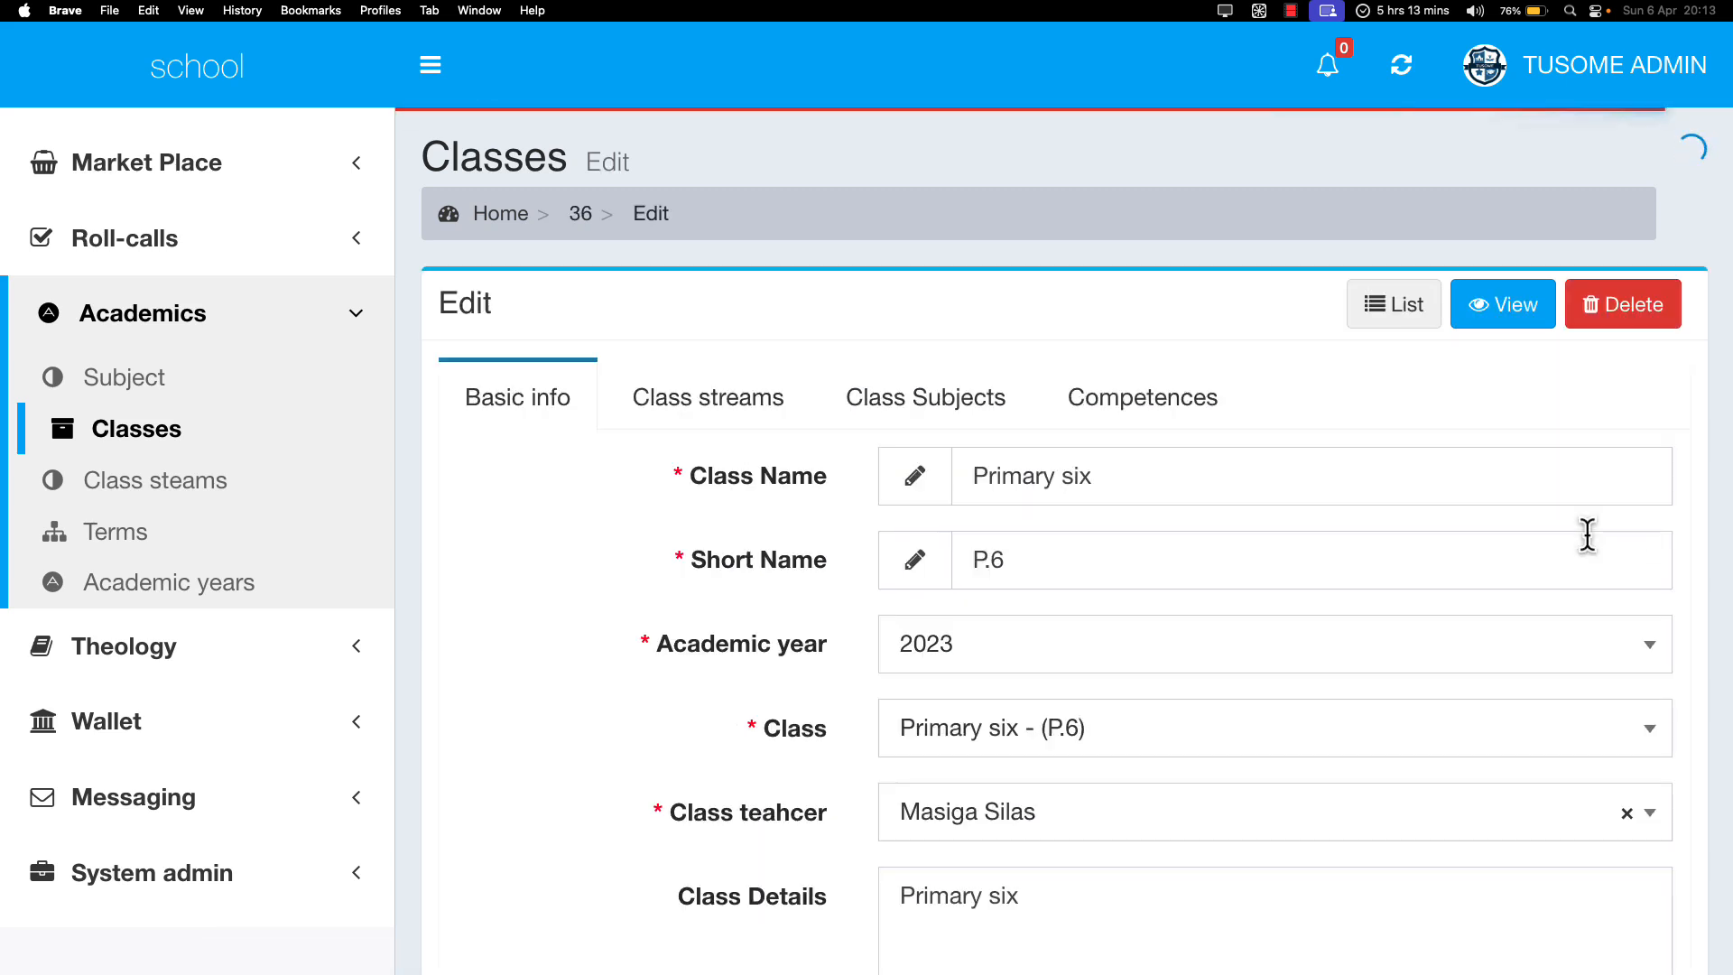
left_click(690, 424)
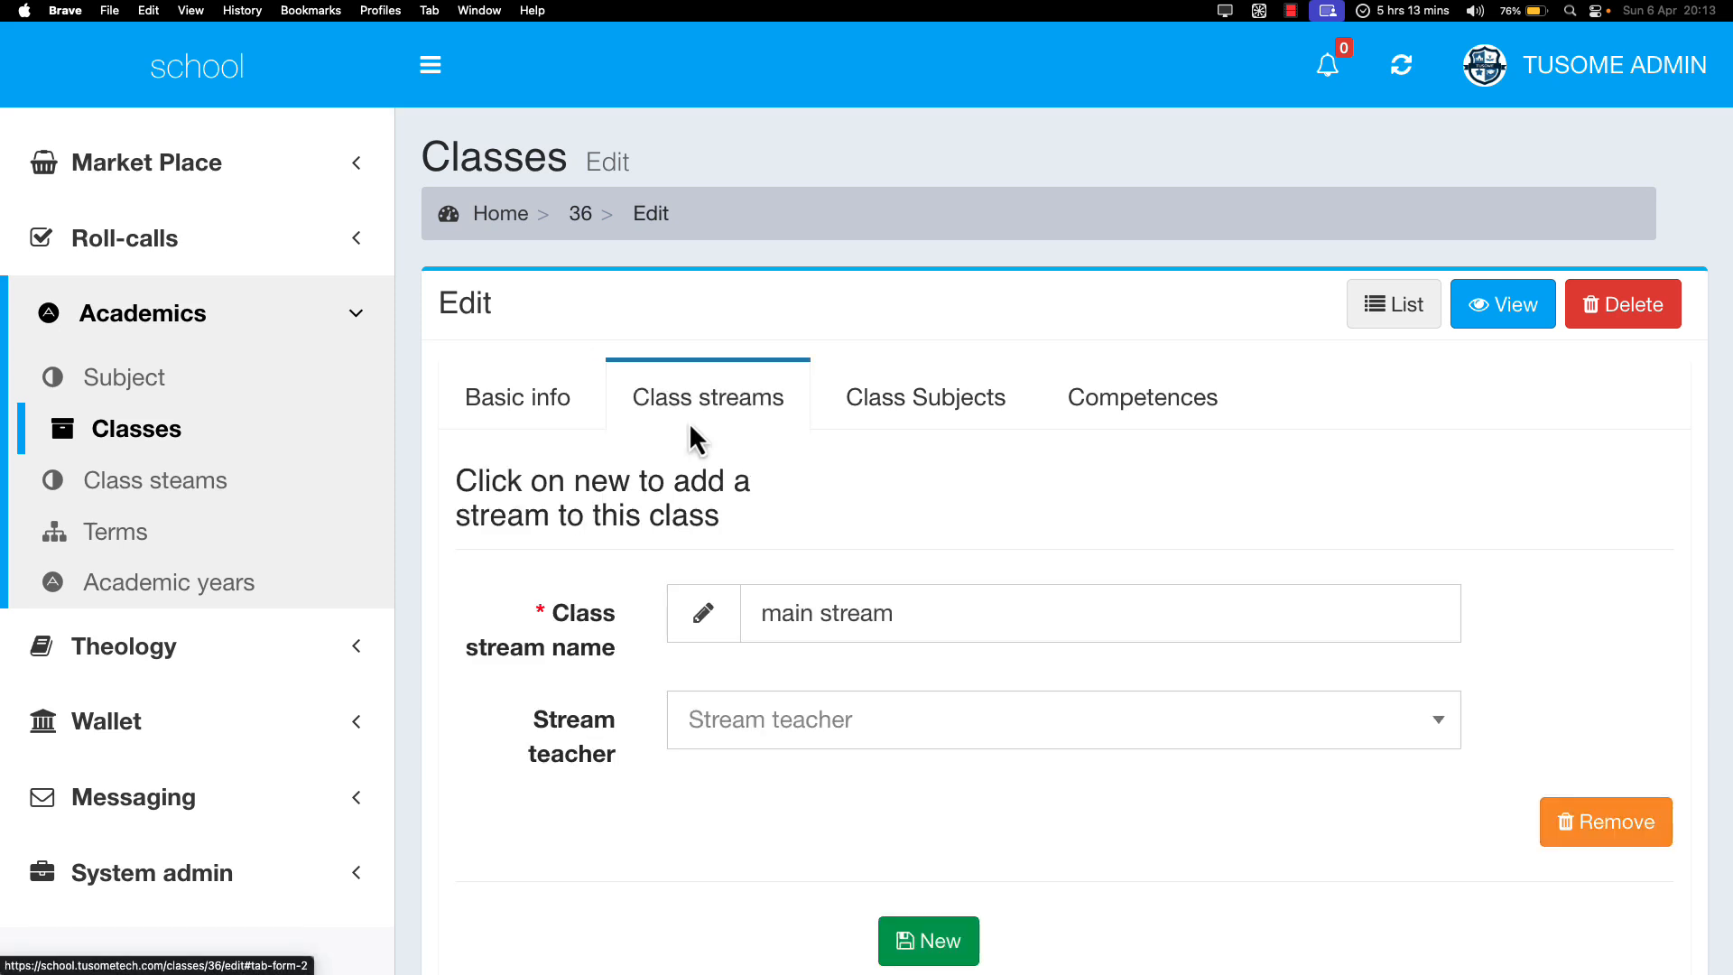
scroll(729, 658, "down", 2)
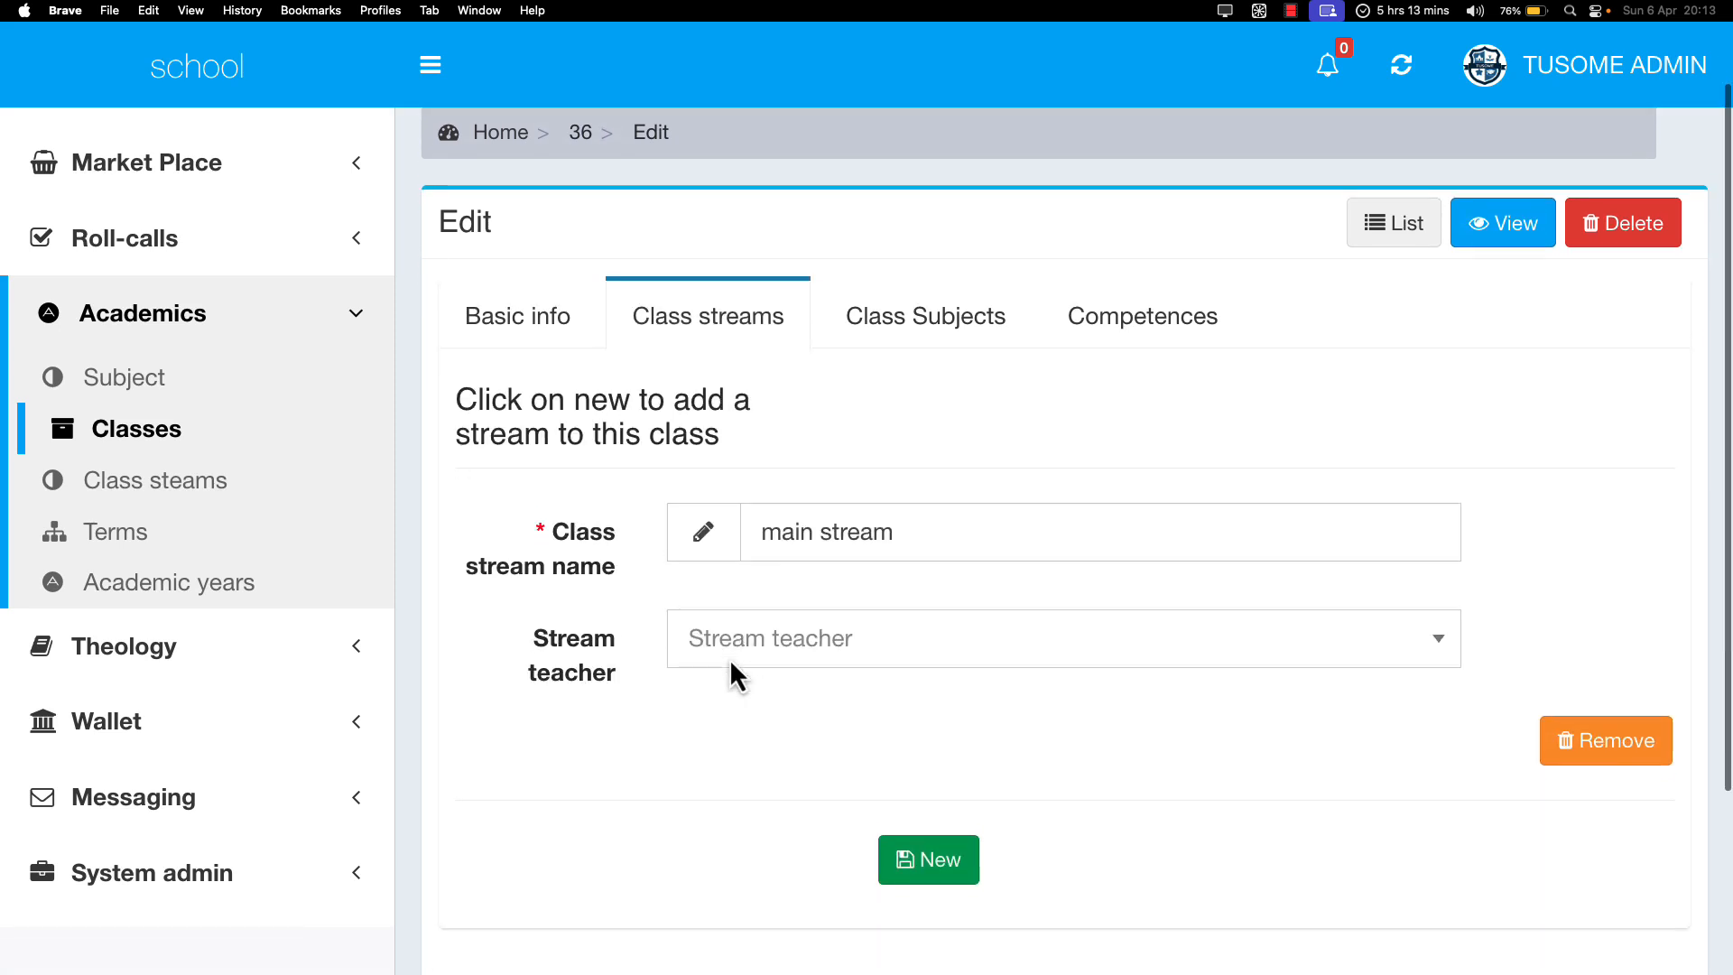
Step: Try replacing Primary six's main stream with a new blank stream entry, and reload the form to discard the changes
left_click_drag(766, 519, 983, 530)
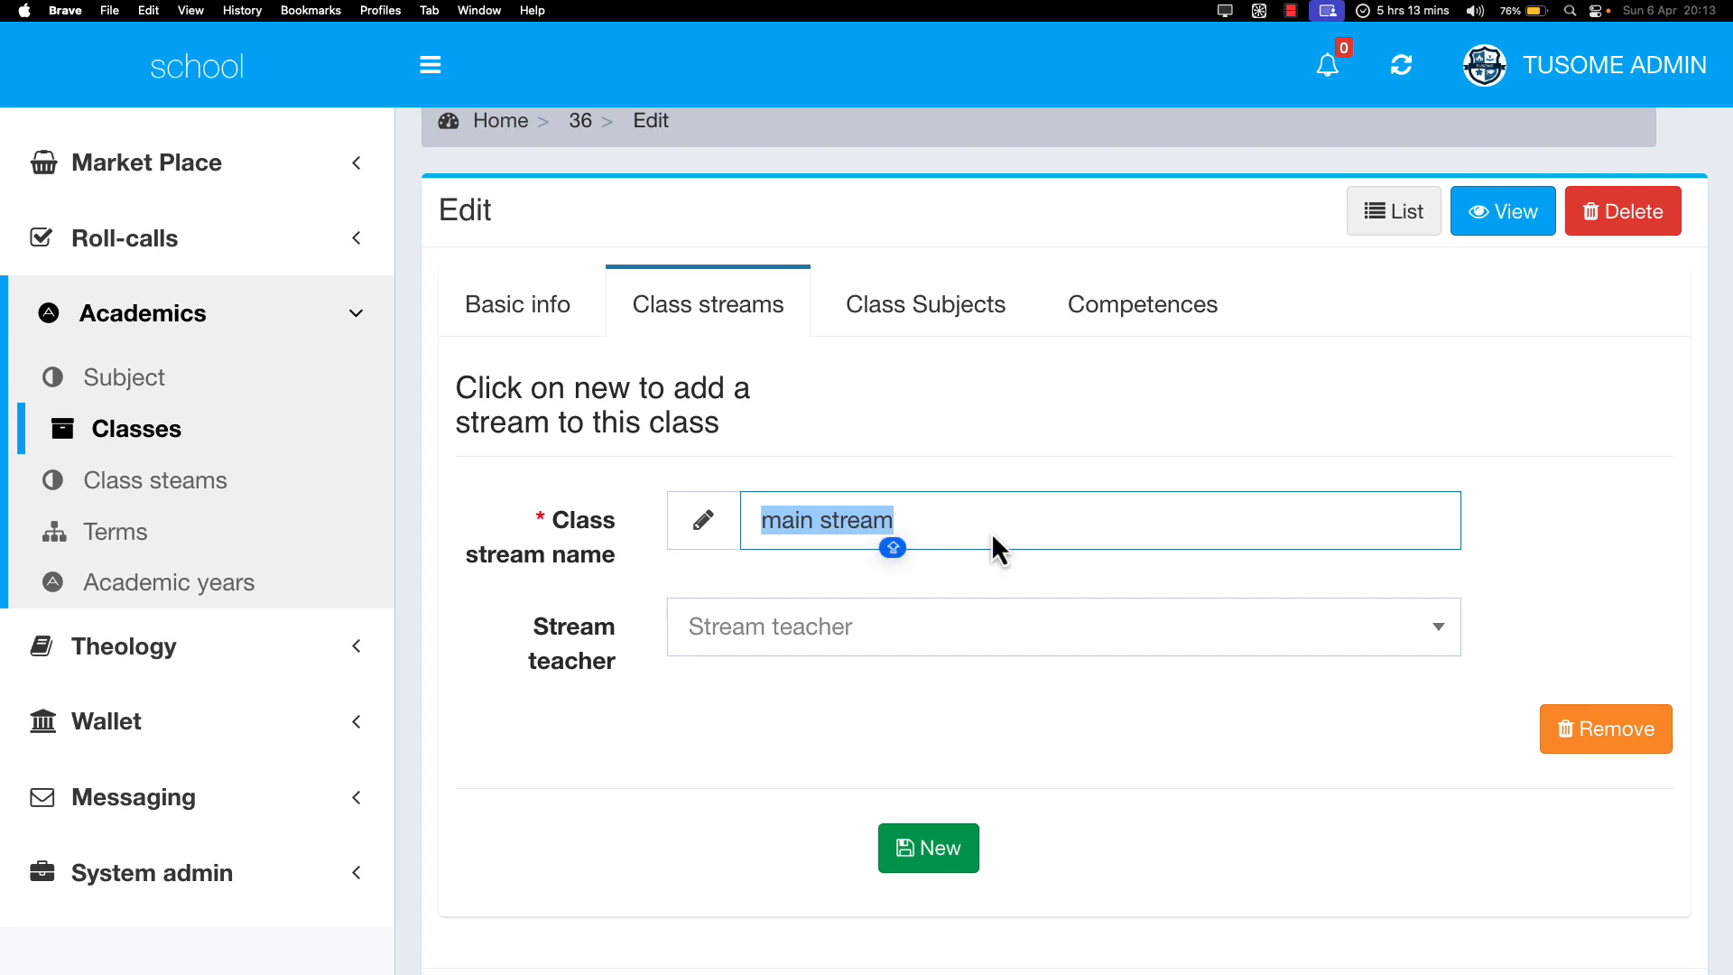
type("R")
type("O")
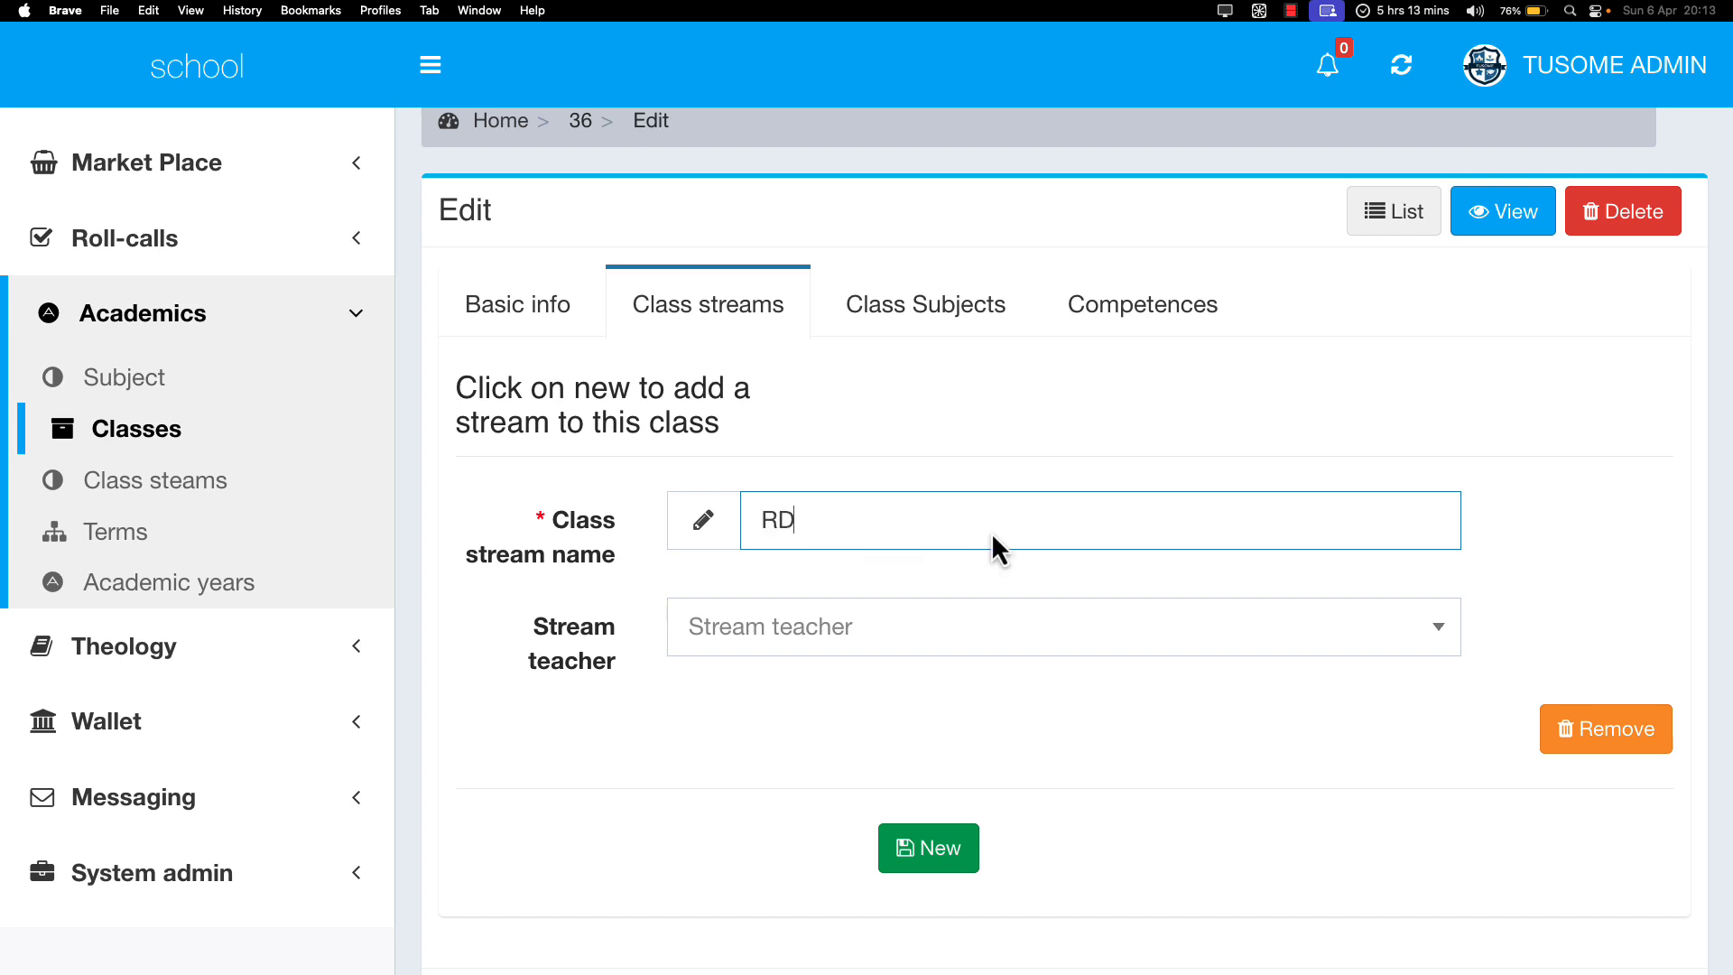
key("BackSpace")
left_click(1617, 736)
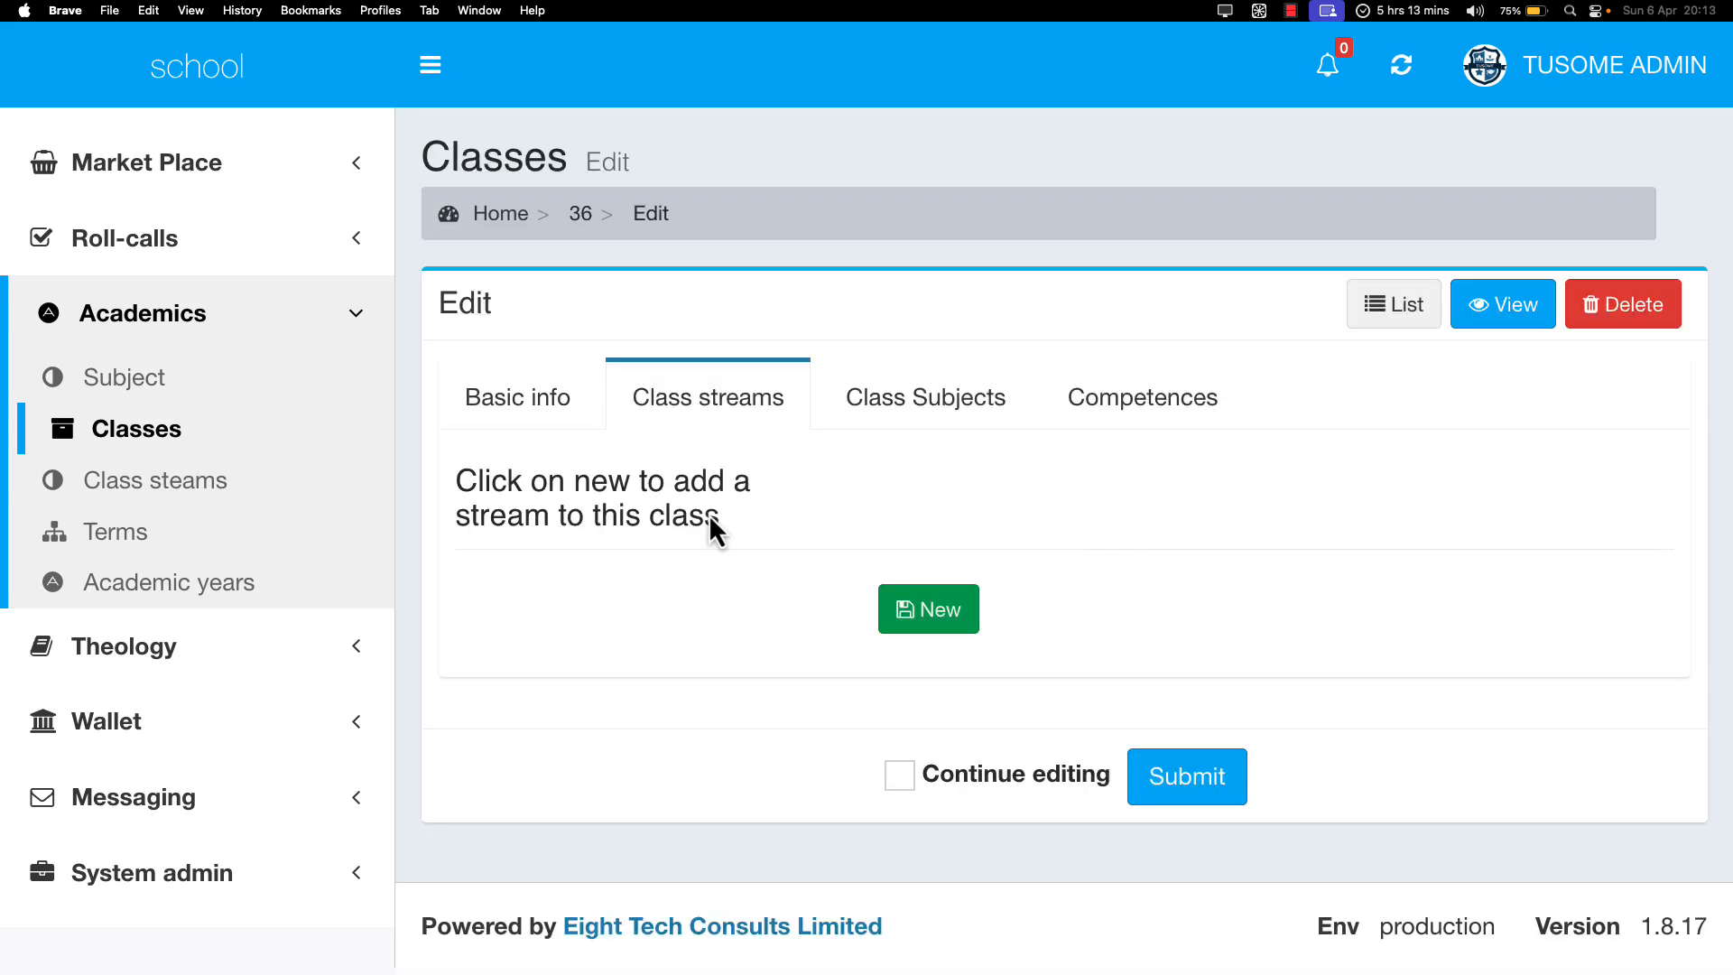
left_click(930, 624)
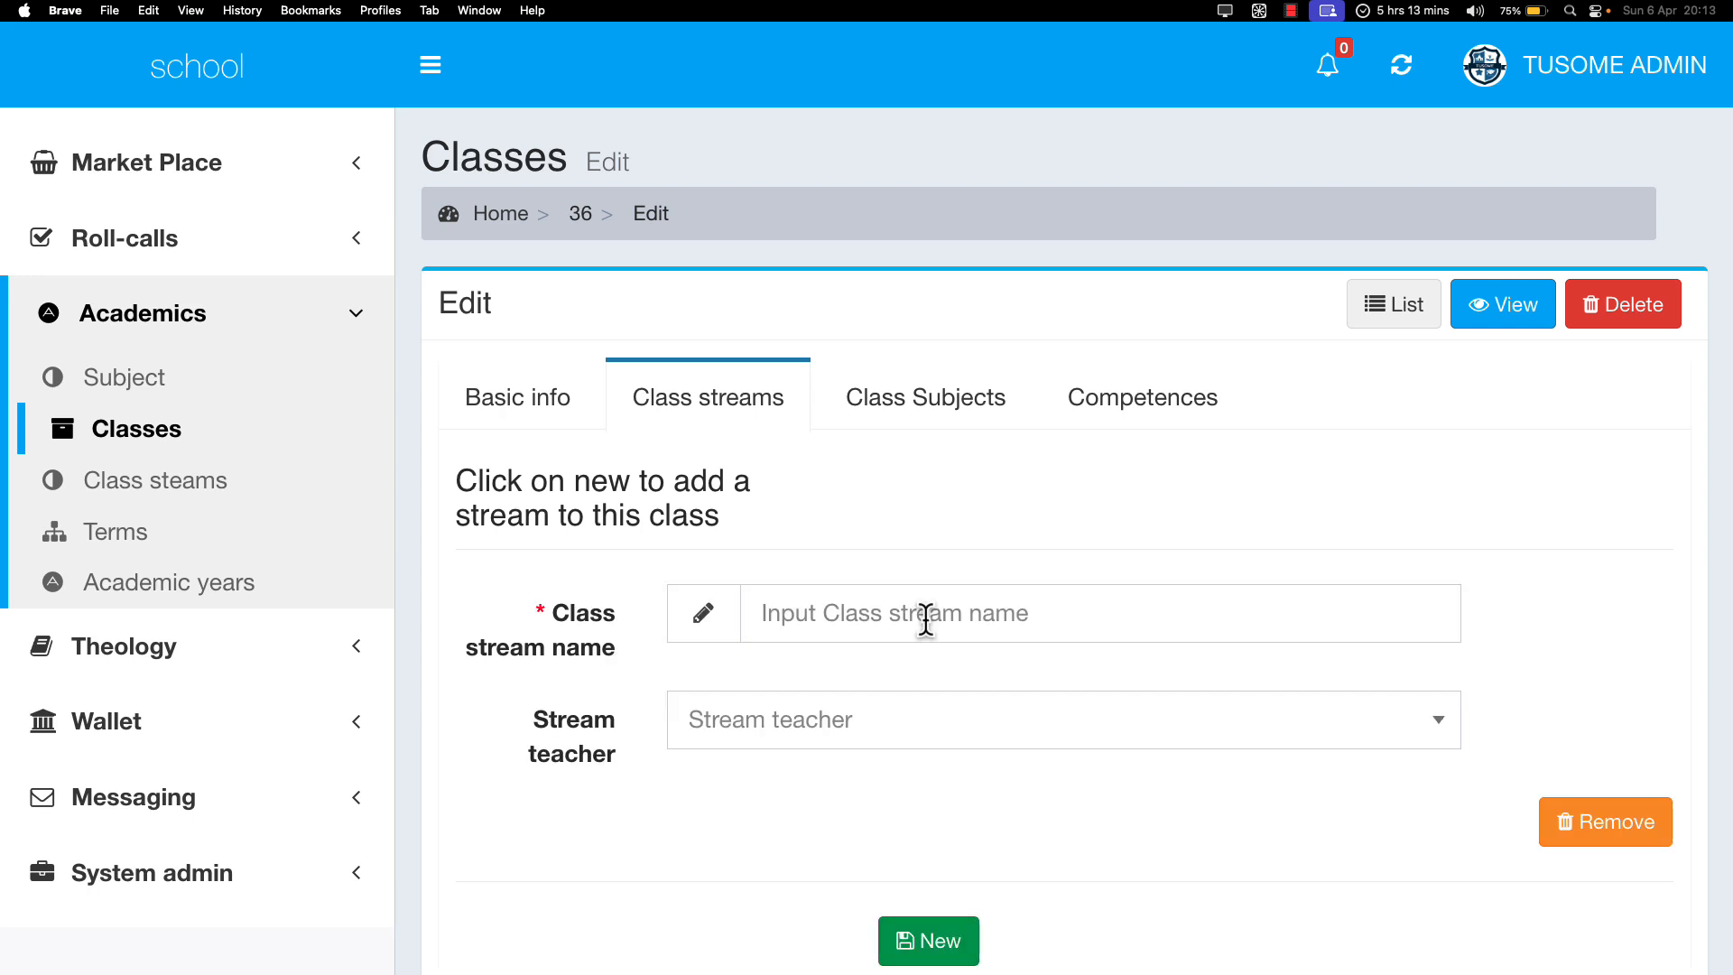
left_click(1415, 68)
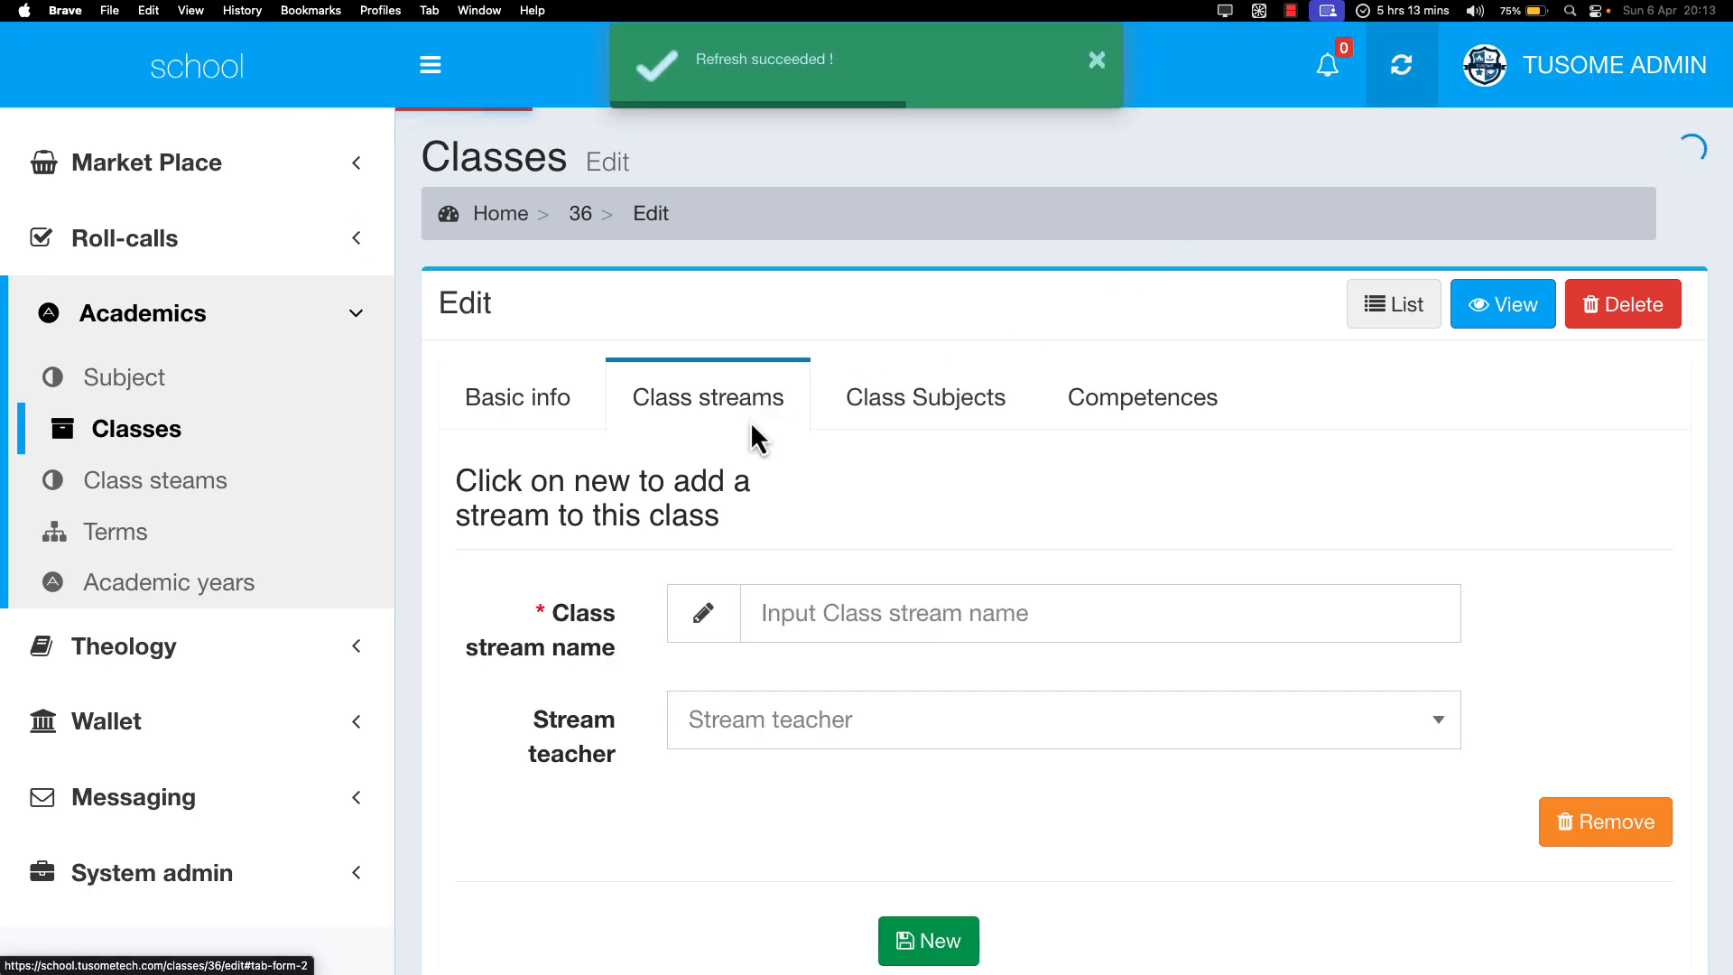
Step: Rename Primary six's main stream to "Red" and check the class's basic info
scroll(816, 604, "up", 3)
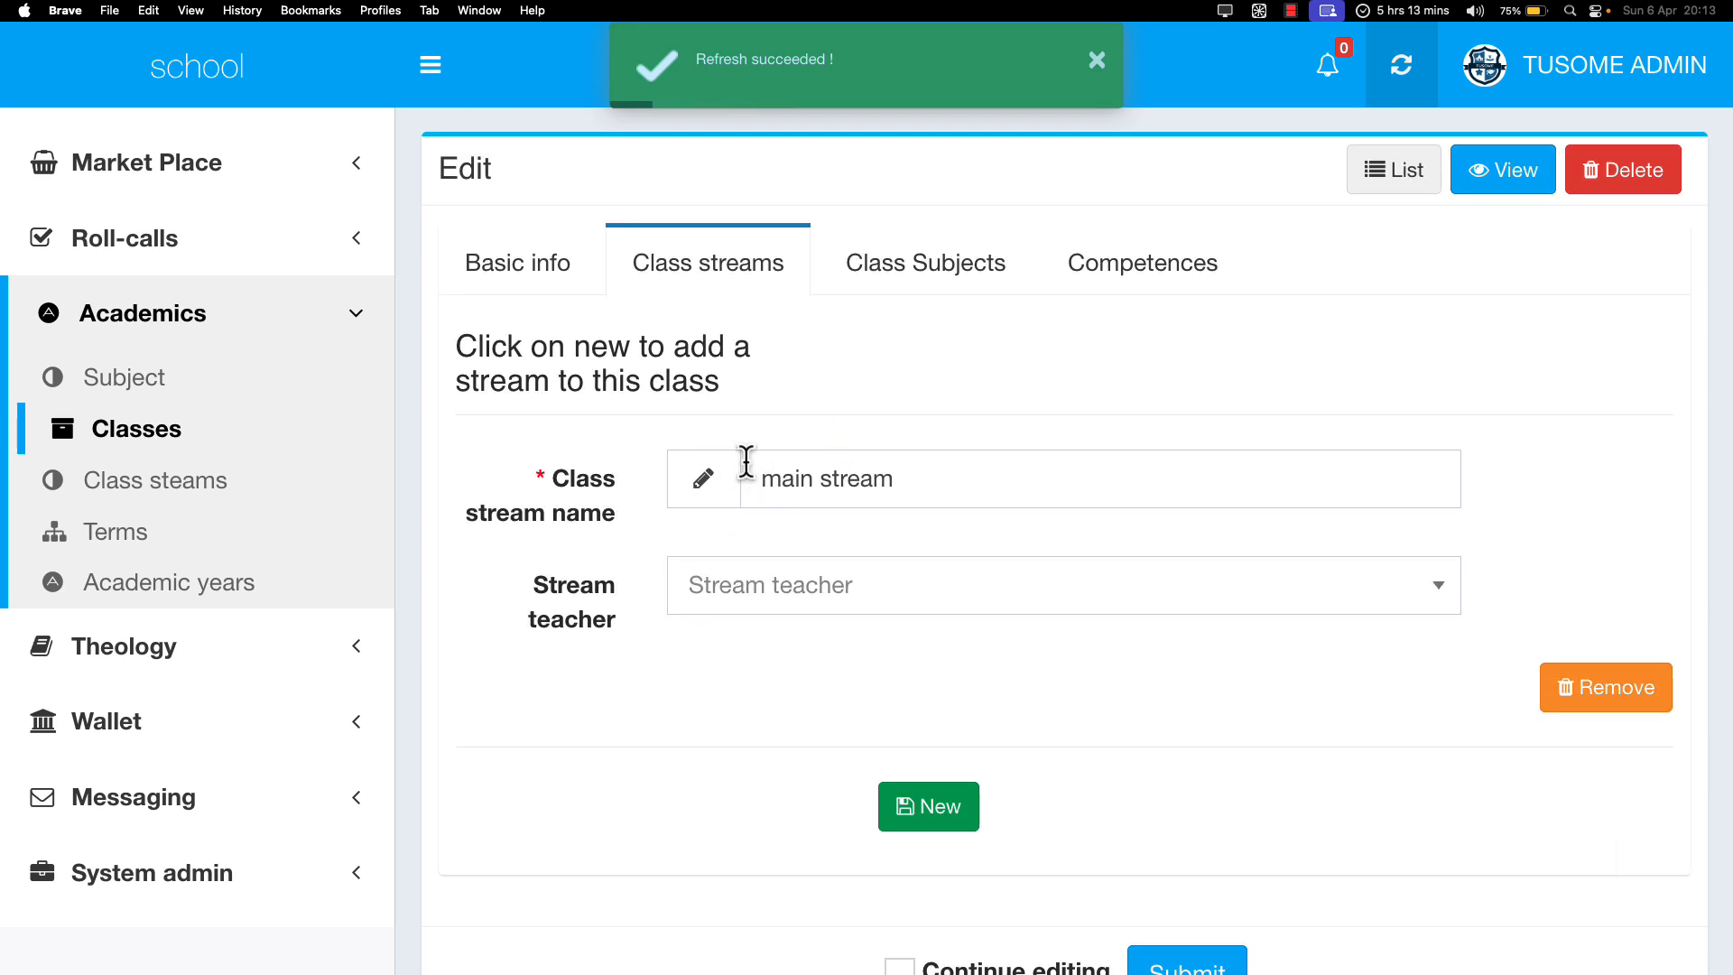
triple_click(750, 468)
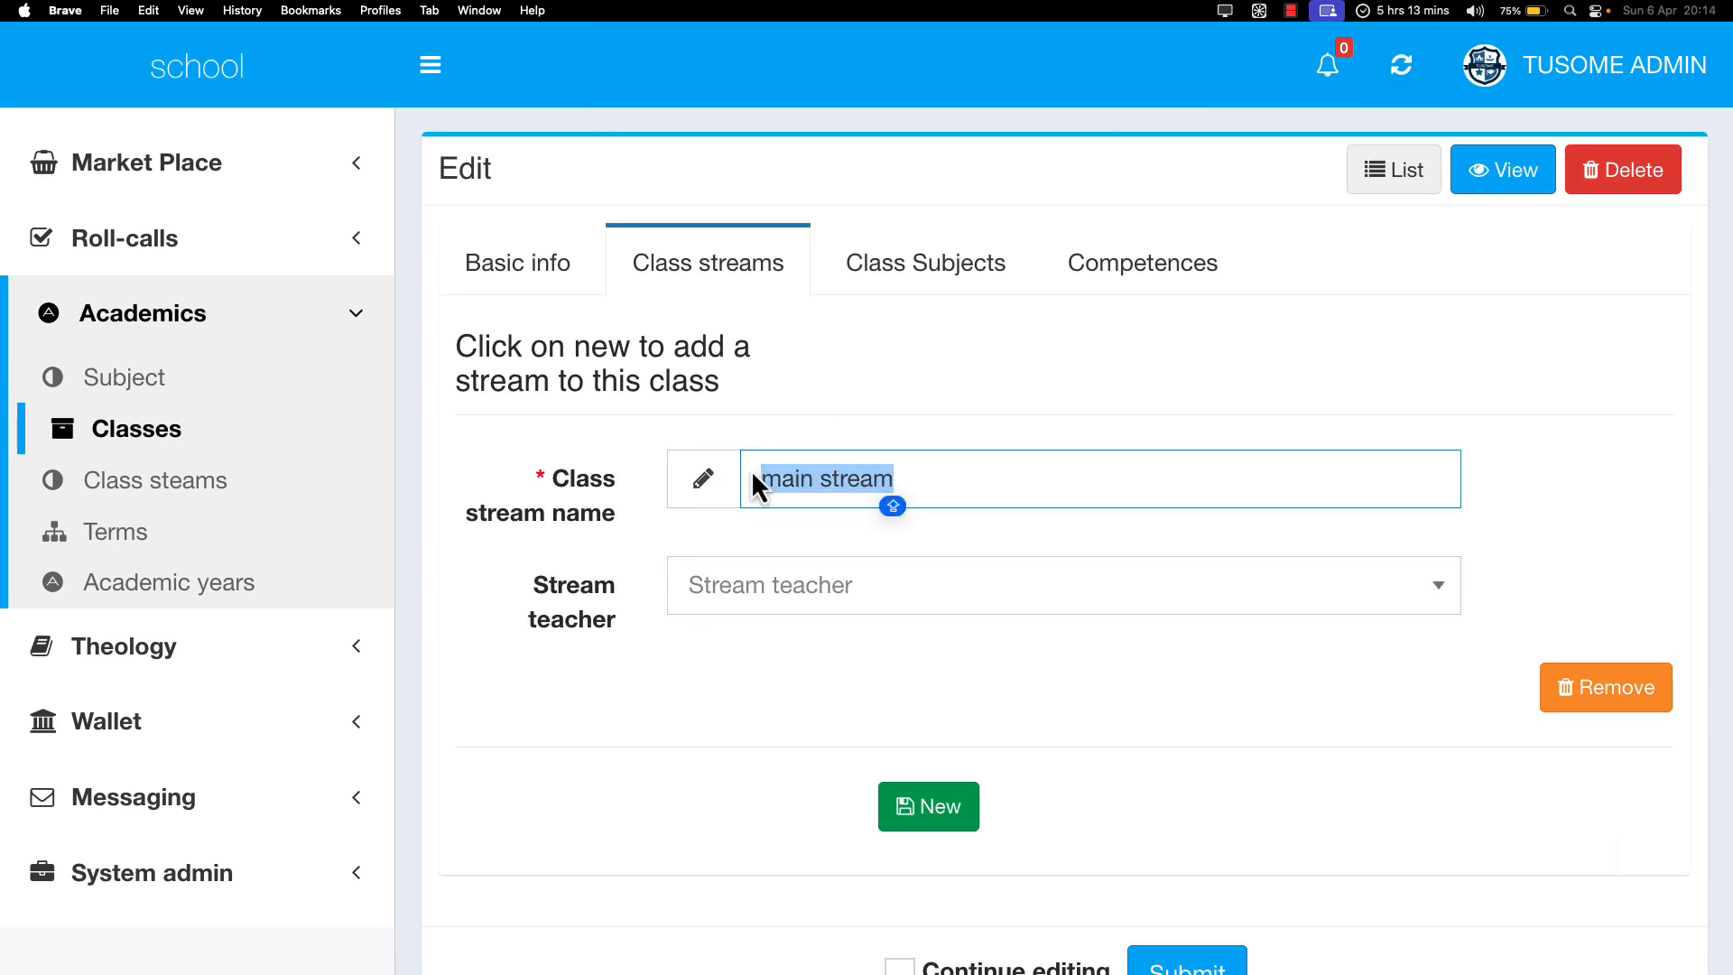
type("Red")
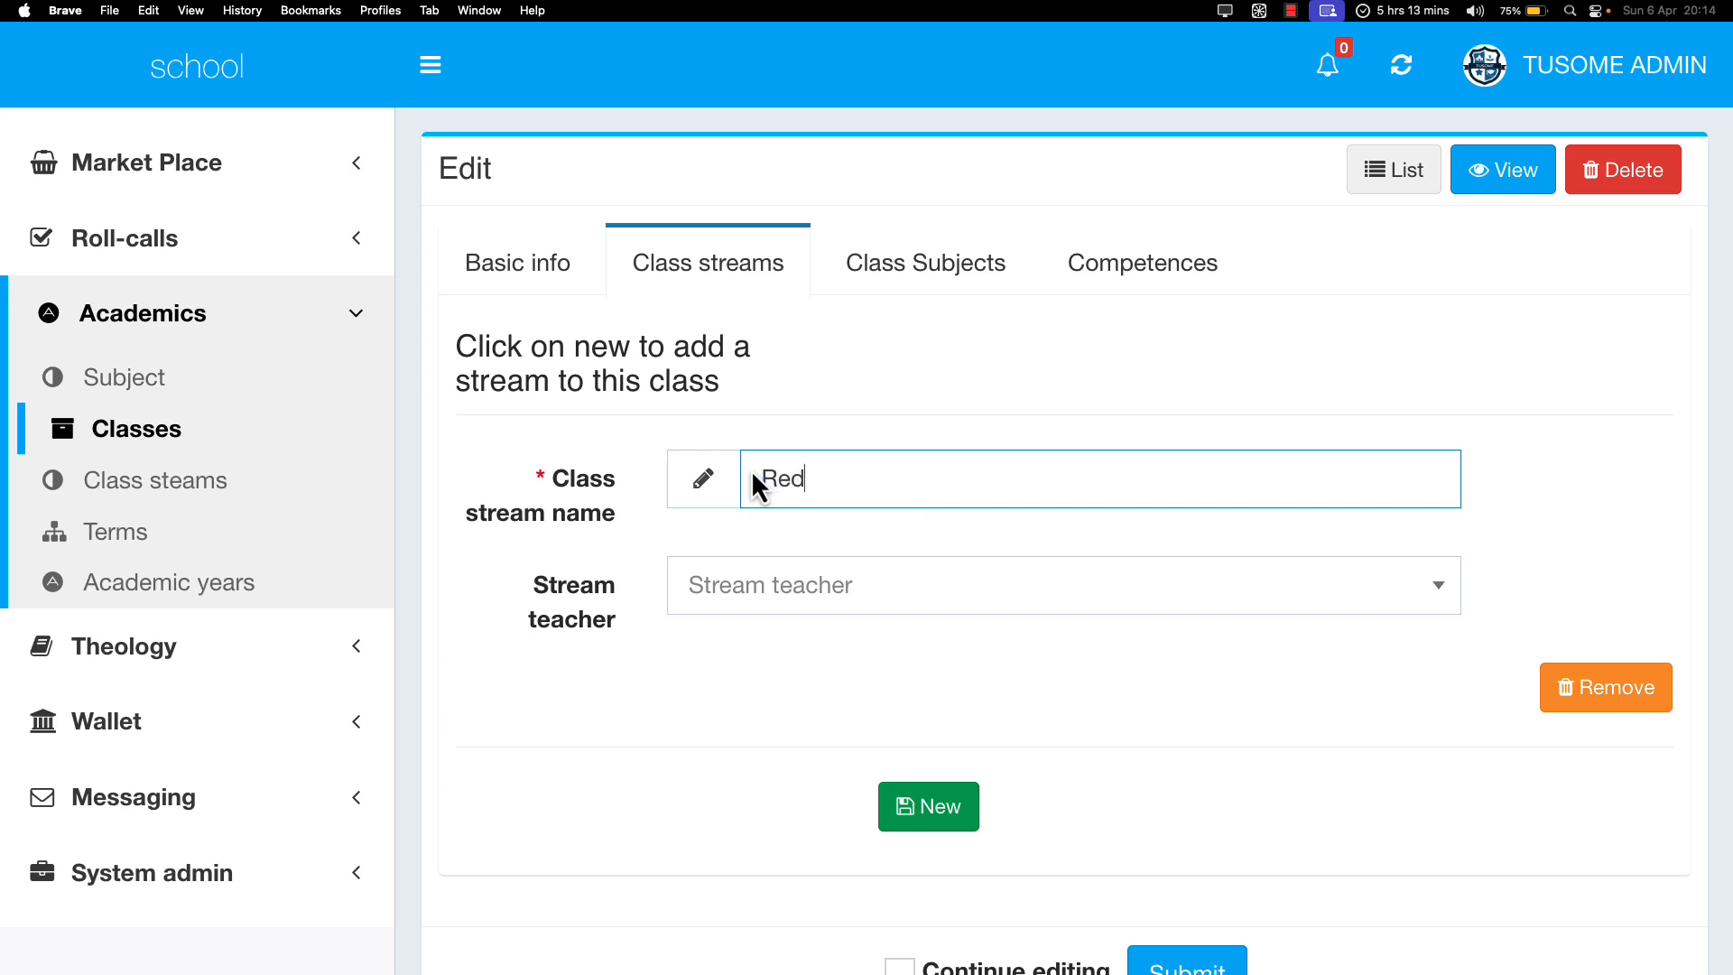
left_click(533, 258)
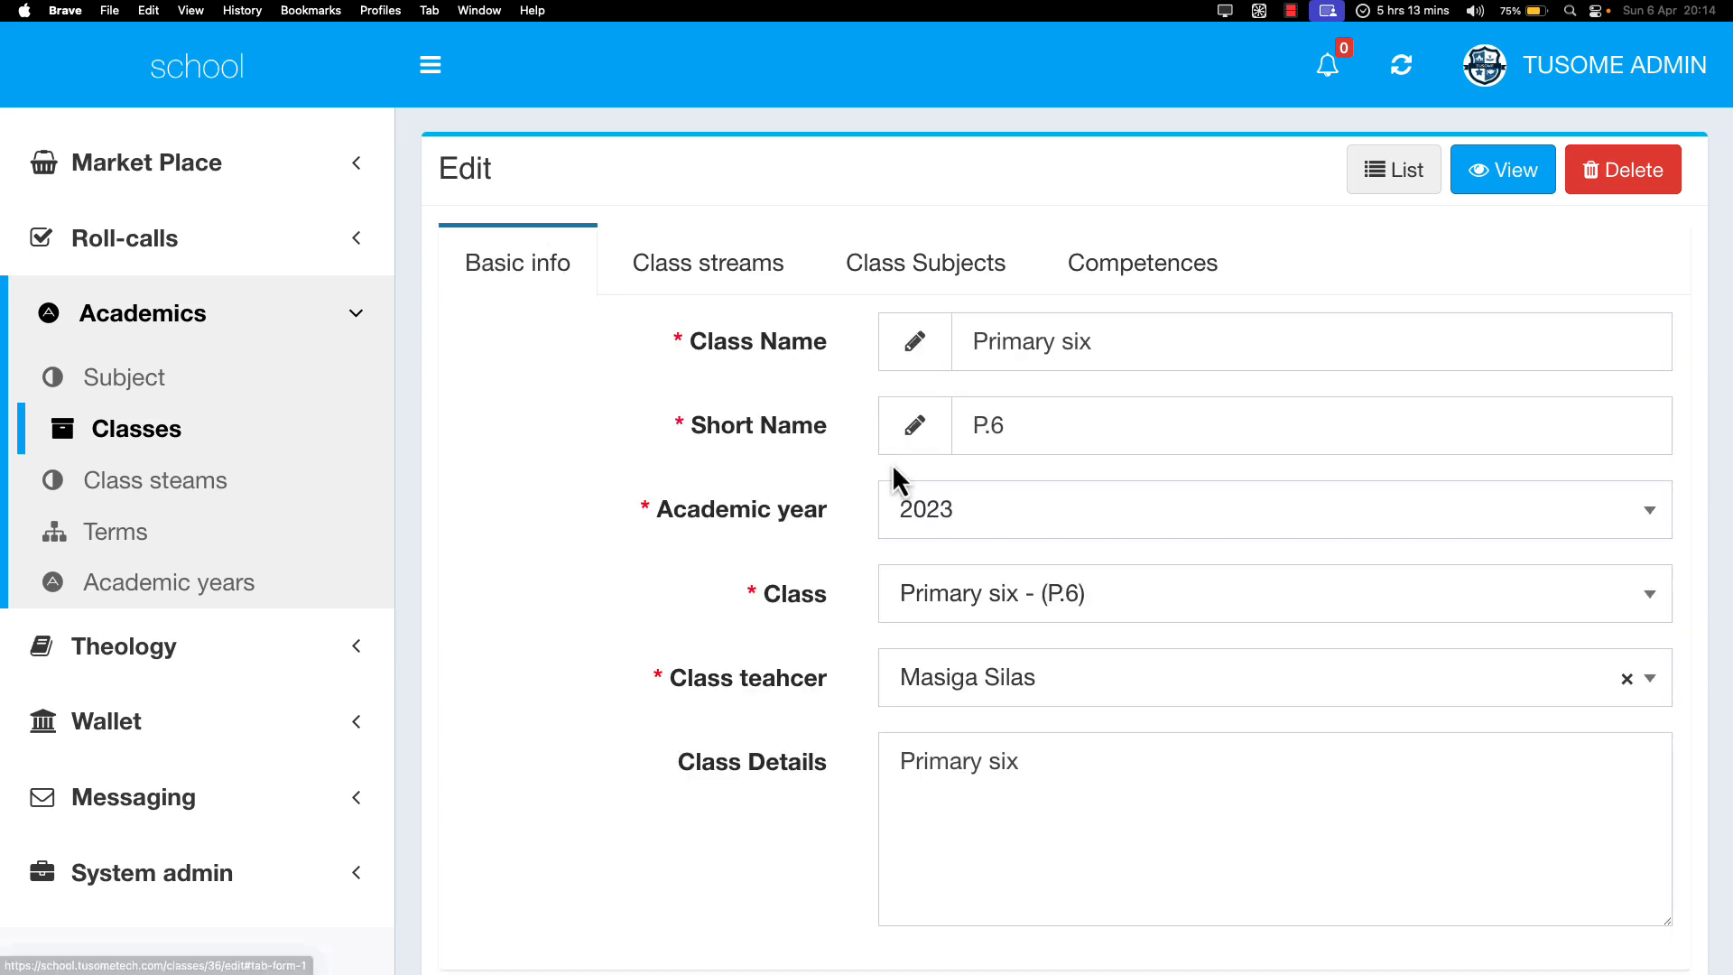
left_click(713, 287)
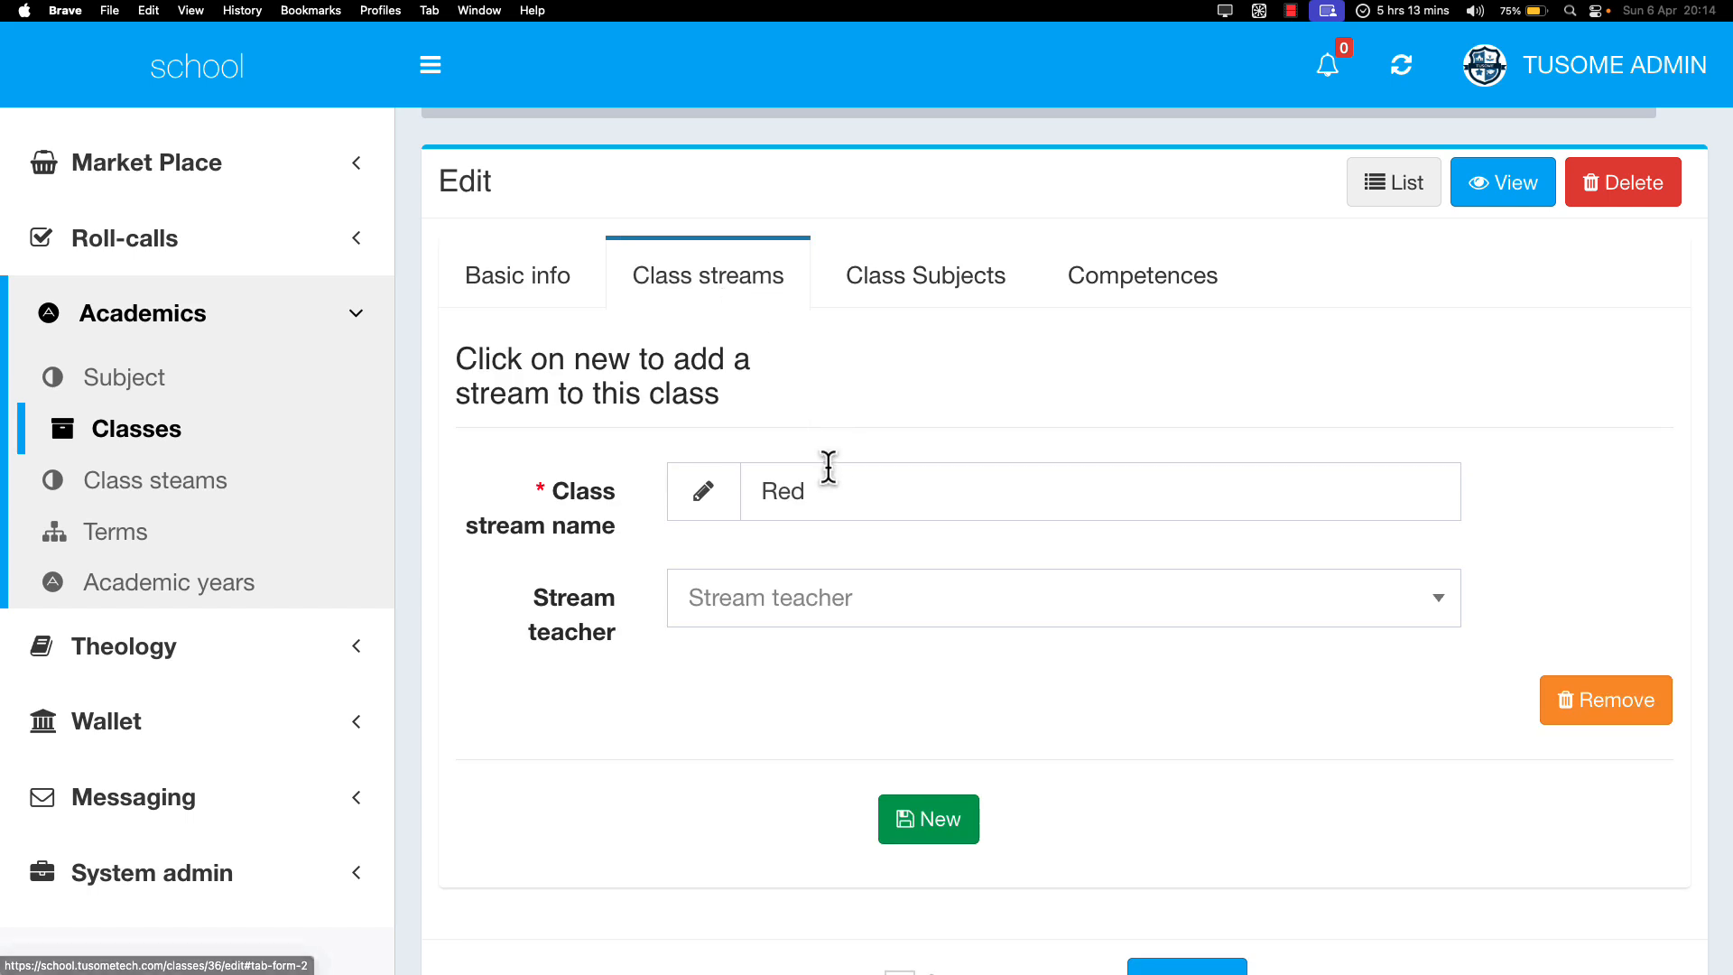
left_click(808, 493)
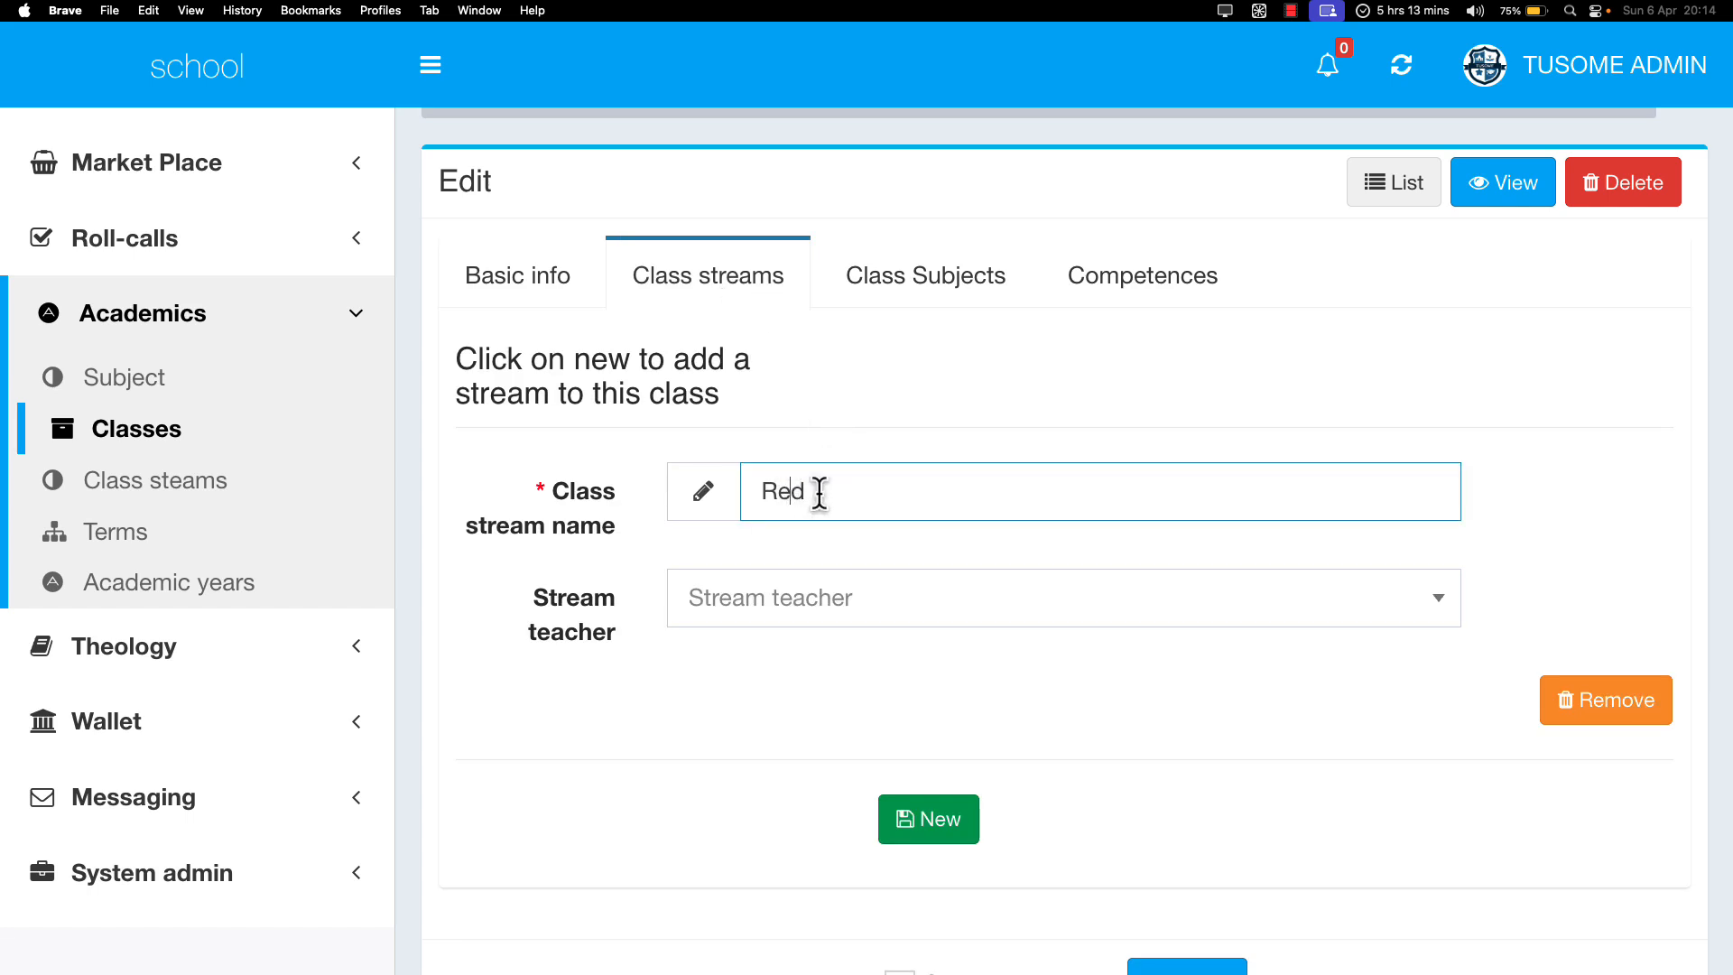
left_click_drag(773, 491, 866, 496)
Step: Assign a stream teacher from the staff list to the Red stream
left_click(820, 605)
scroll(823, 465, "down", 2)
scroll(823, 465, "down", 4)
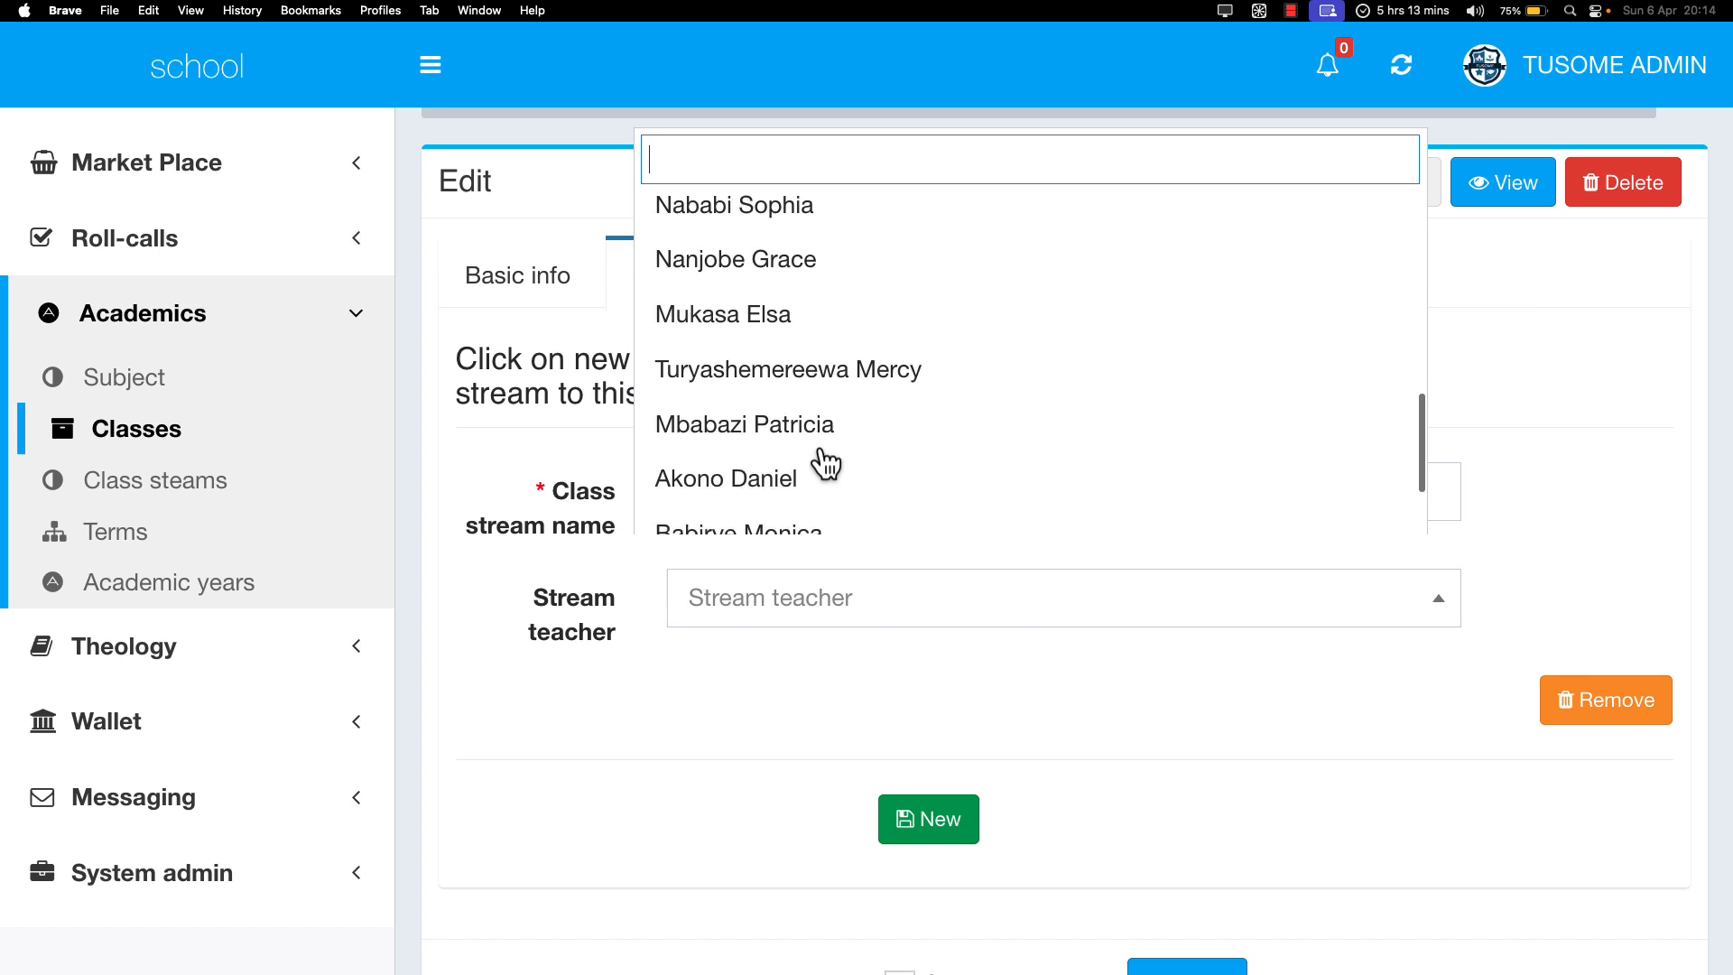
left_click(817, 459)
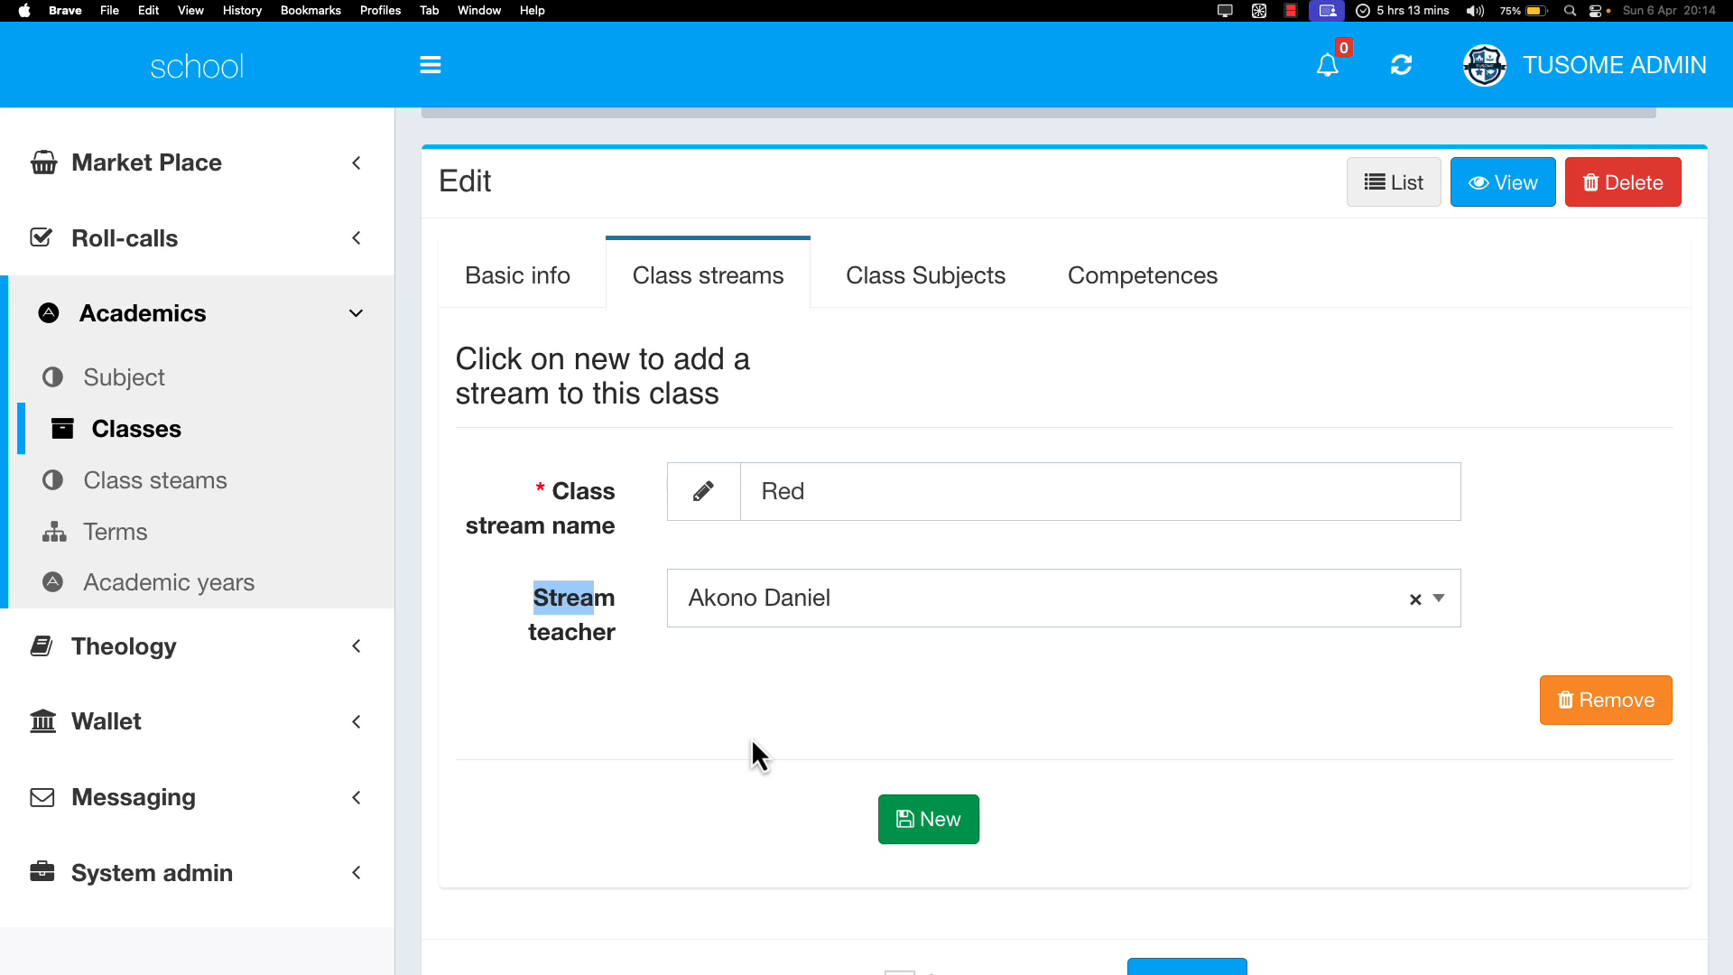
Step: Add a second class stream named "Blue" to Primary six
scroll(755, 749, "down", 3)
left_click(934, 708)
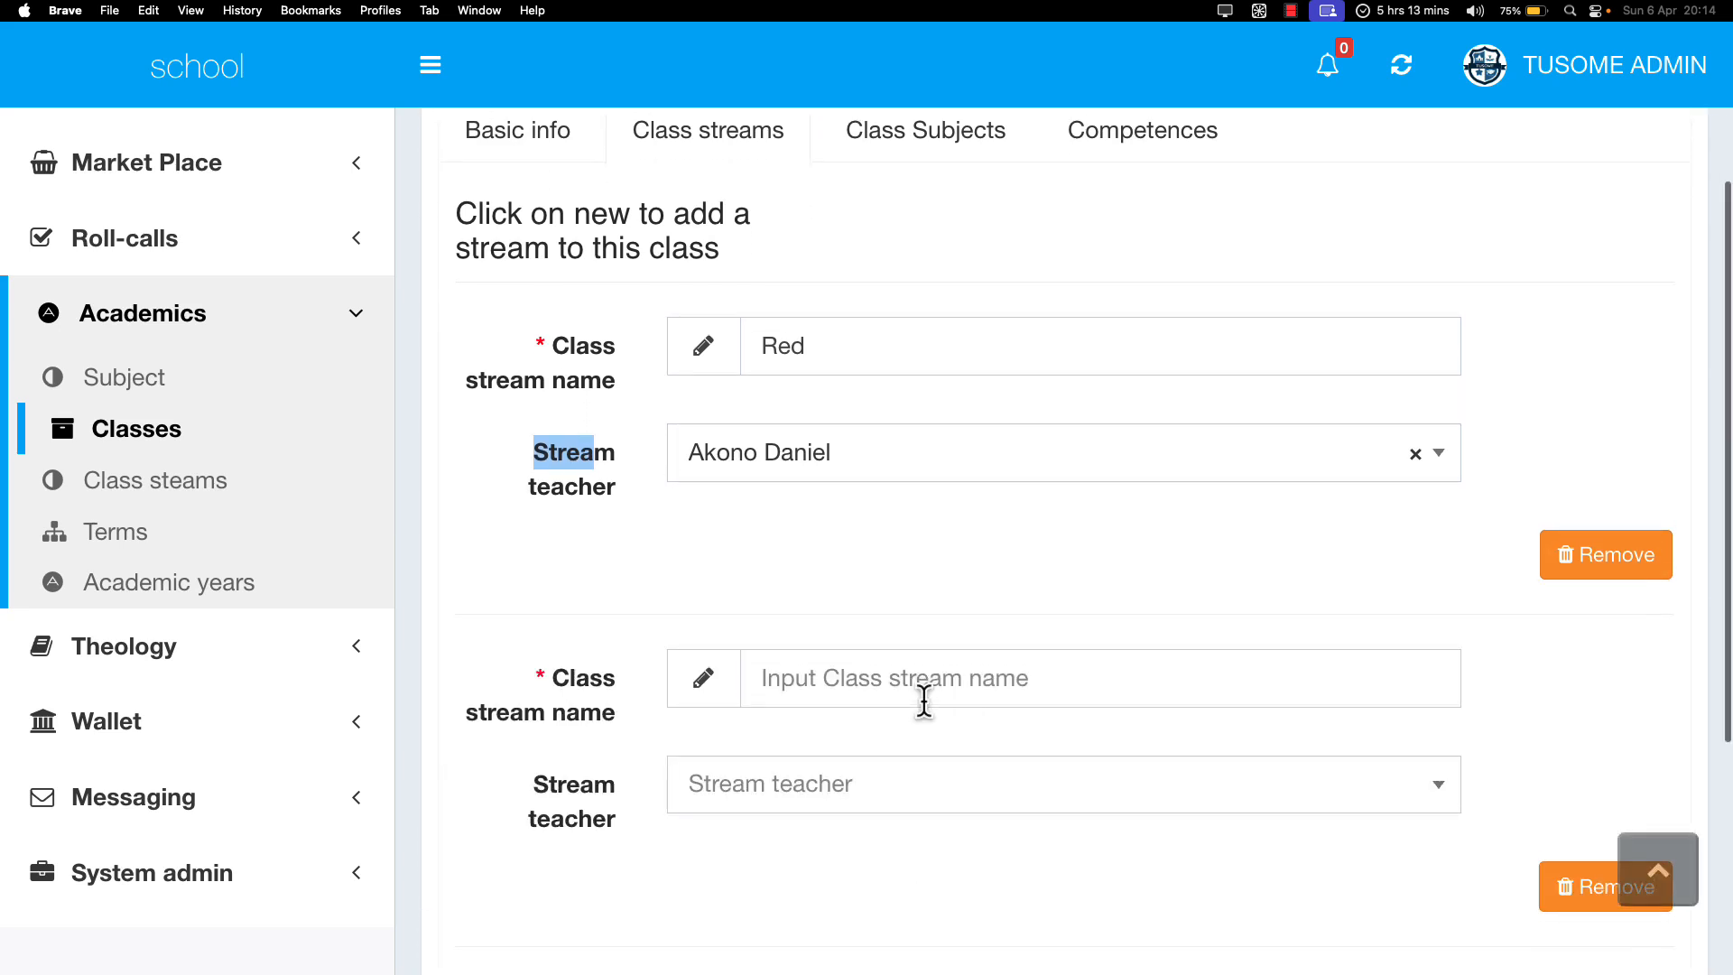
scroll(924, 702, "down", 1)
left_click(936, 653)
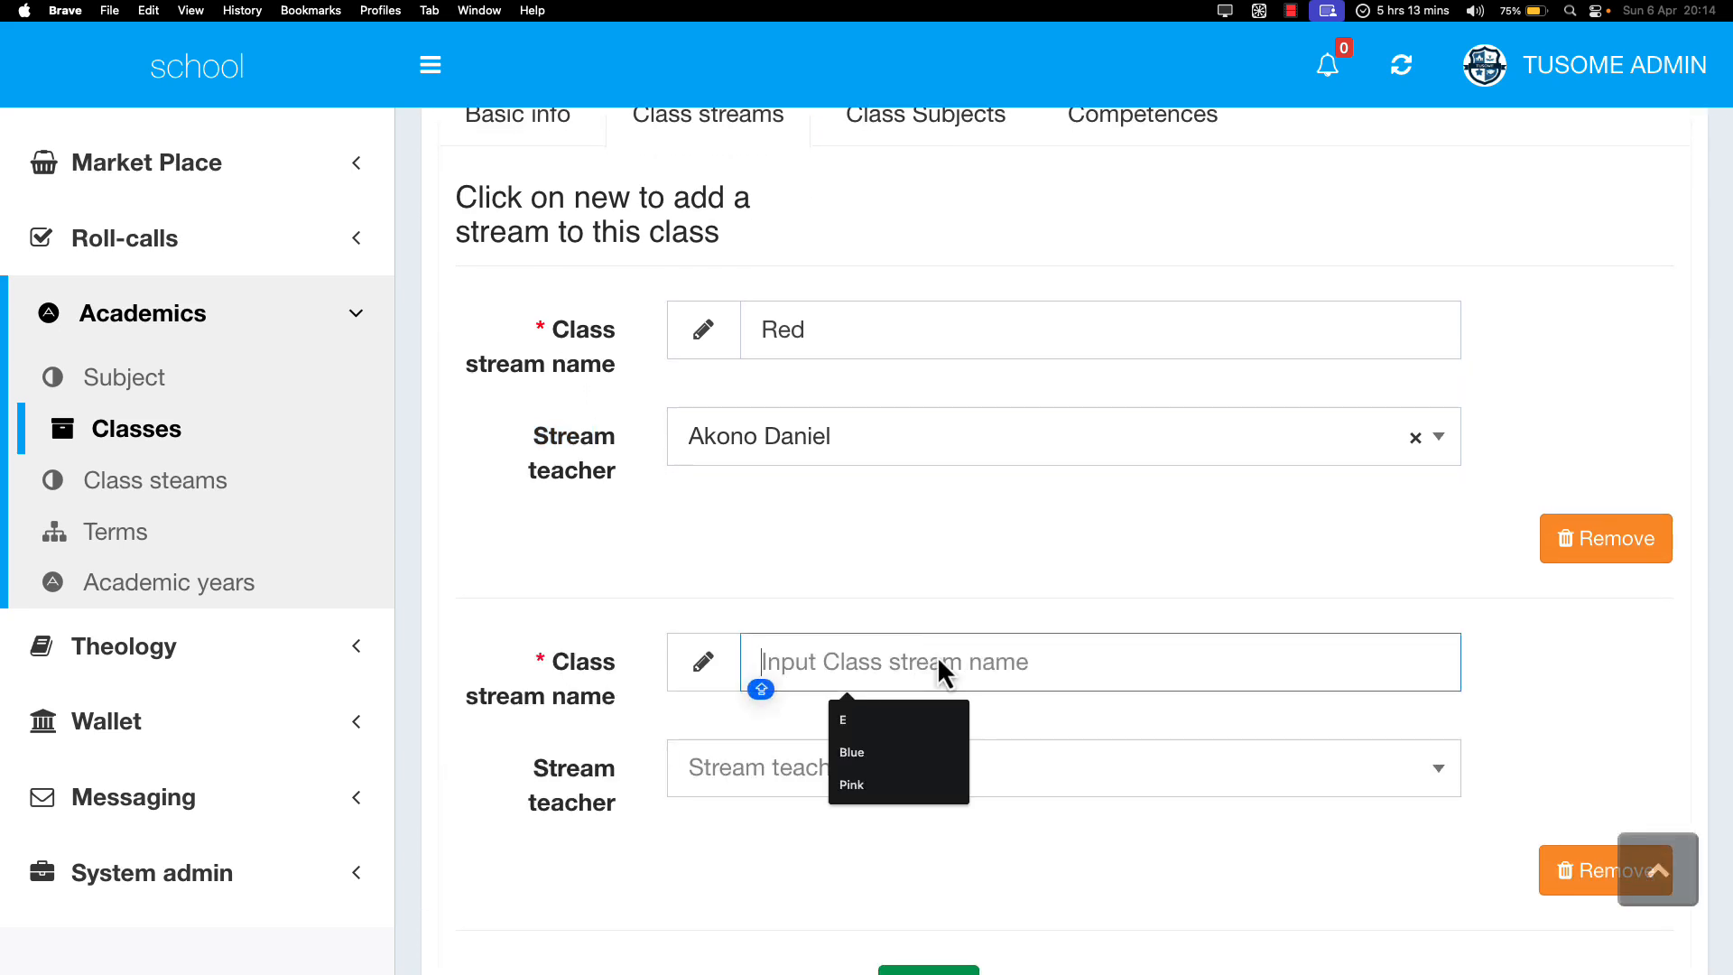
type("Blue")
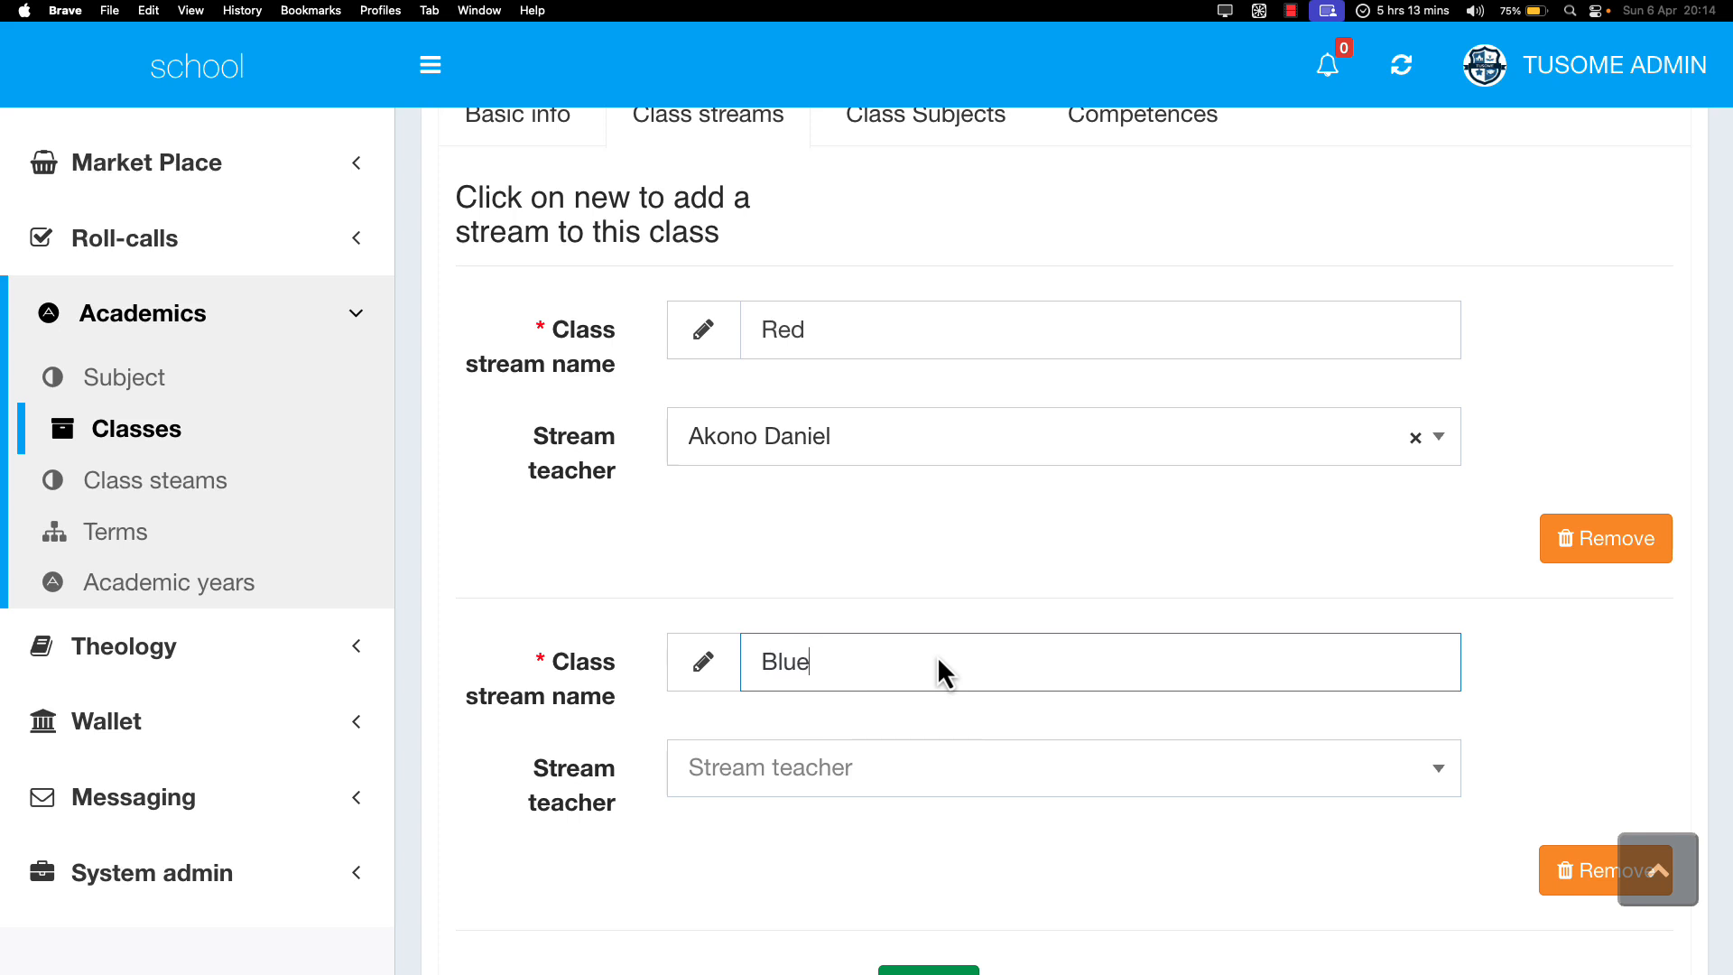
Step: Review the Red and Blue stream entries and submit the Primary six class form
scroll(769, 702, "down", 3)
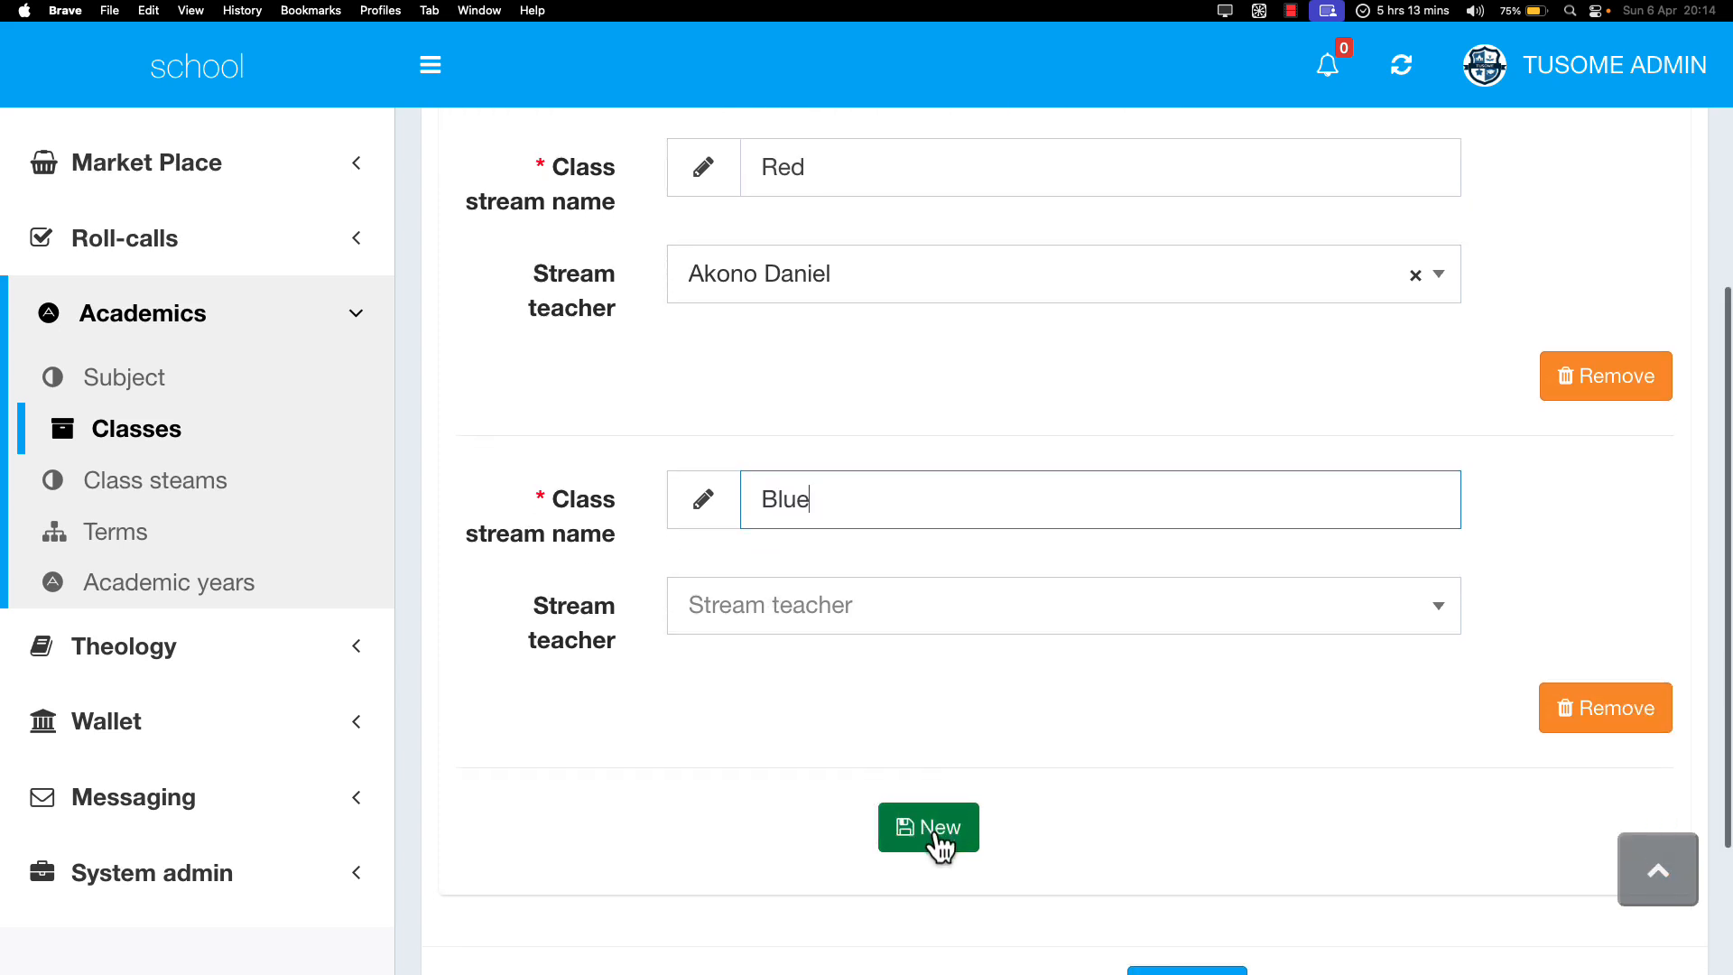
scroll(934, 843, "up", 2)
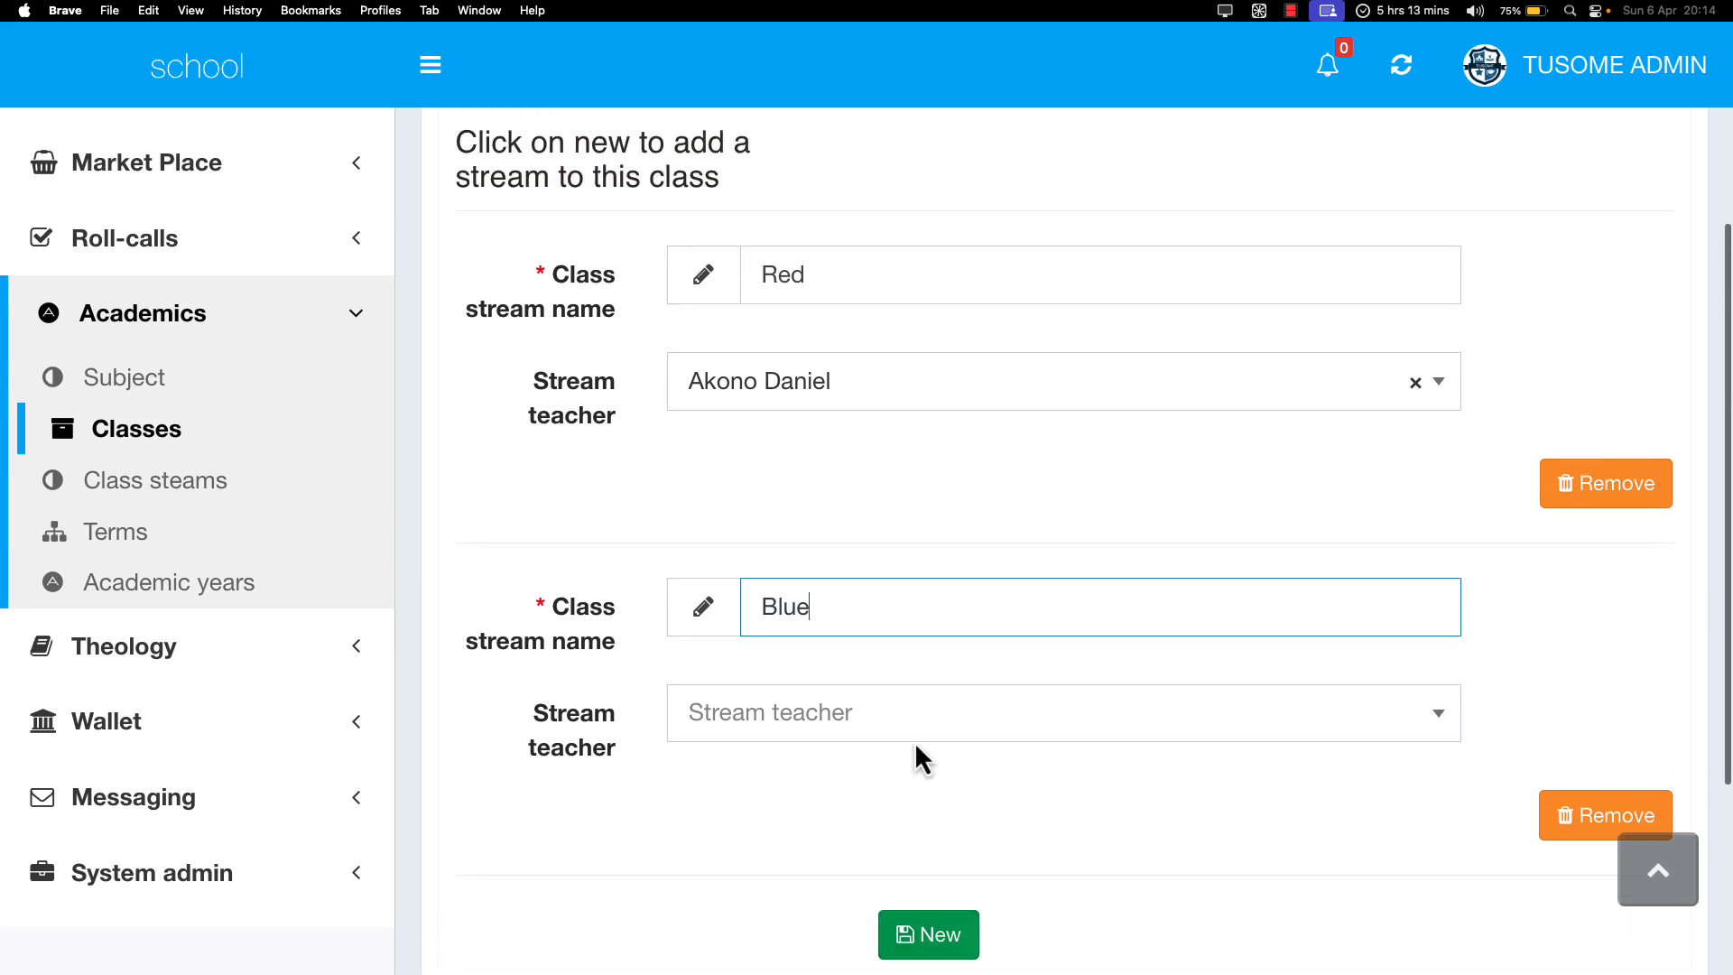
scroll(825, 366, "up", 3)
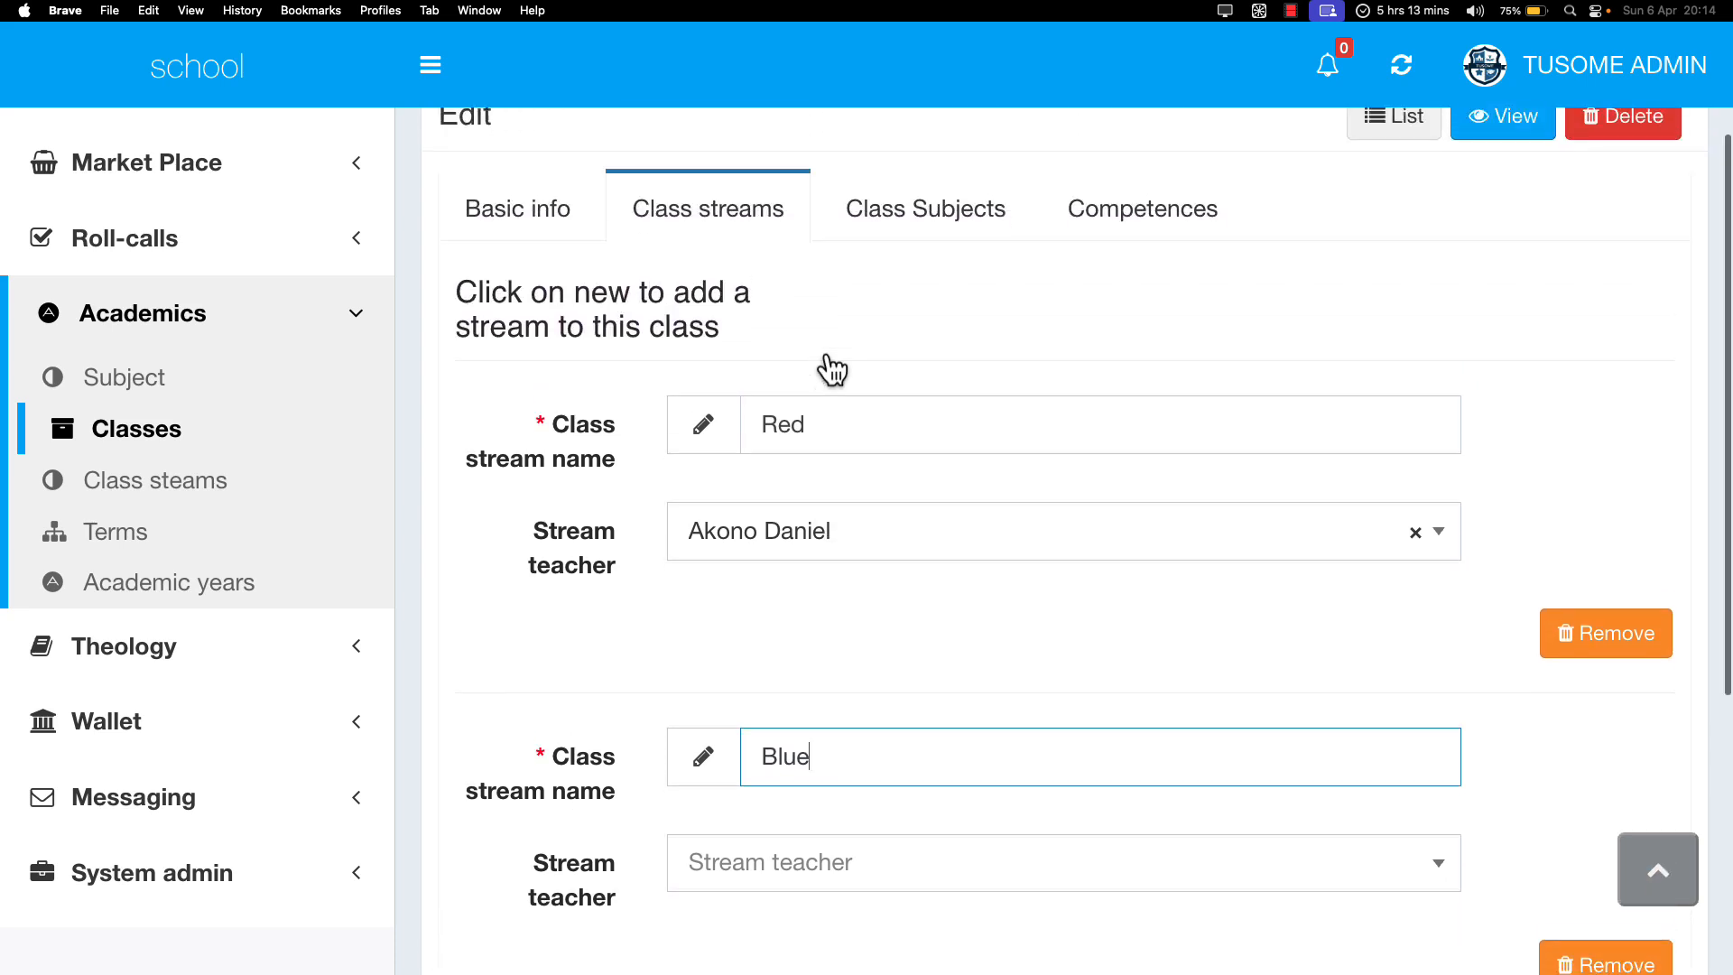
scroll(849, 406, "down", 7)
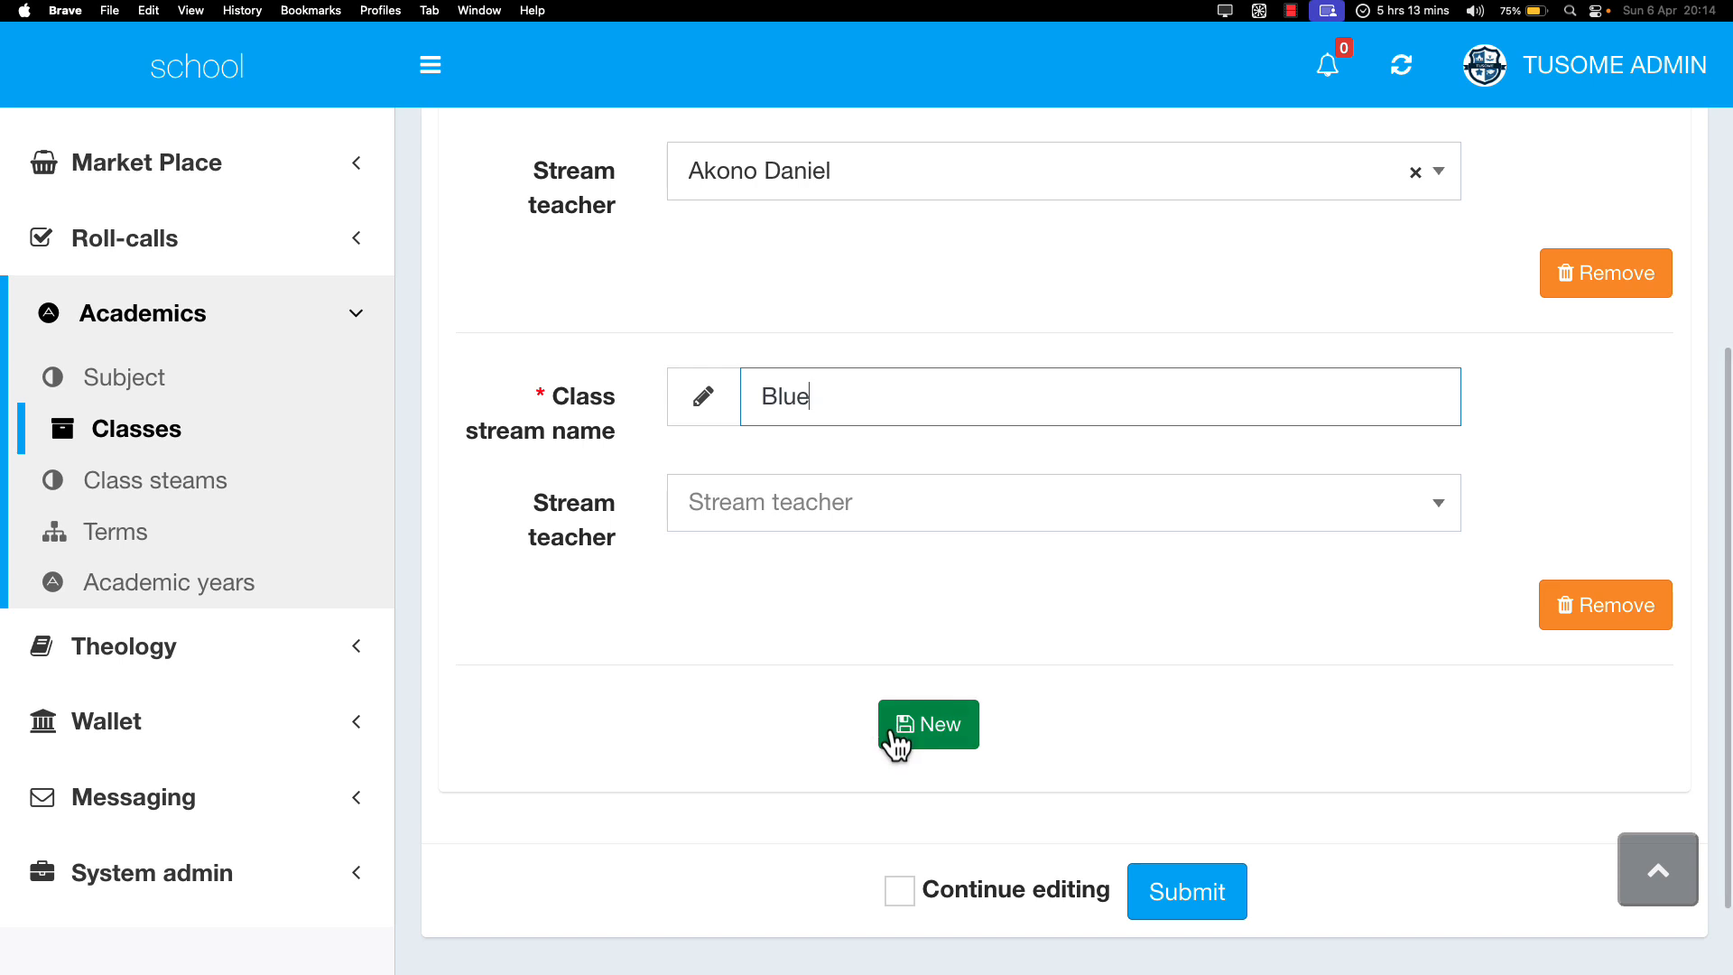
scroll(866, 394, "up", 5)
scroll(869, 397, "up", 1)
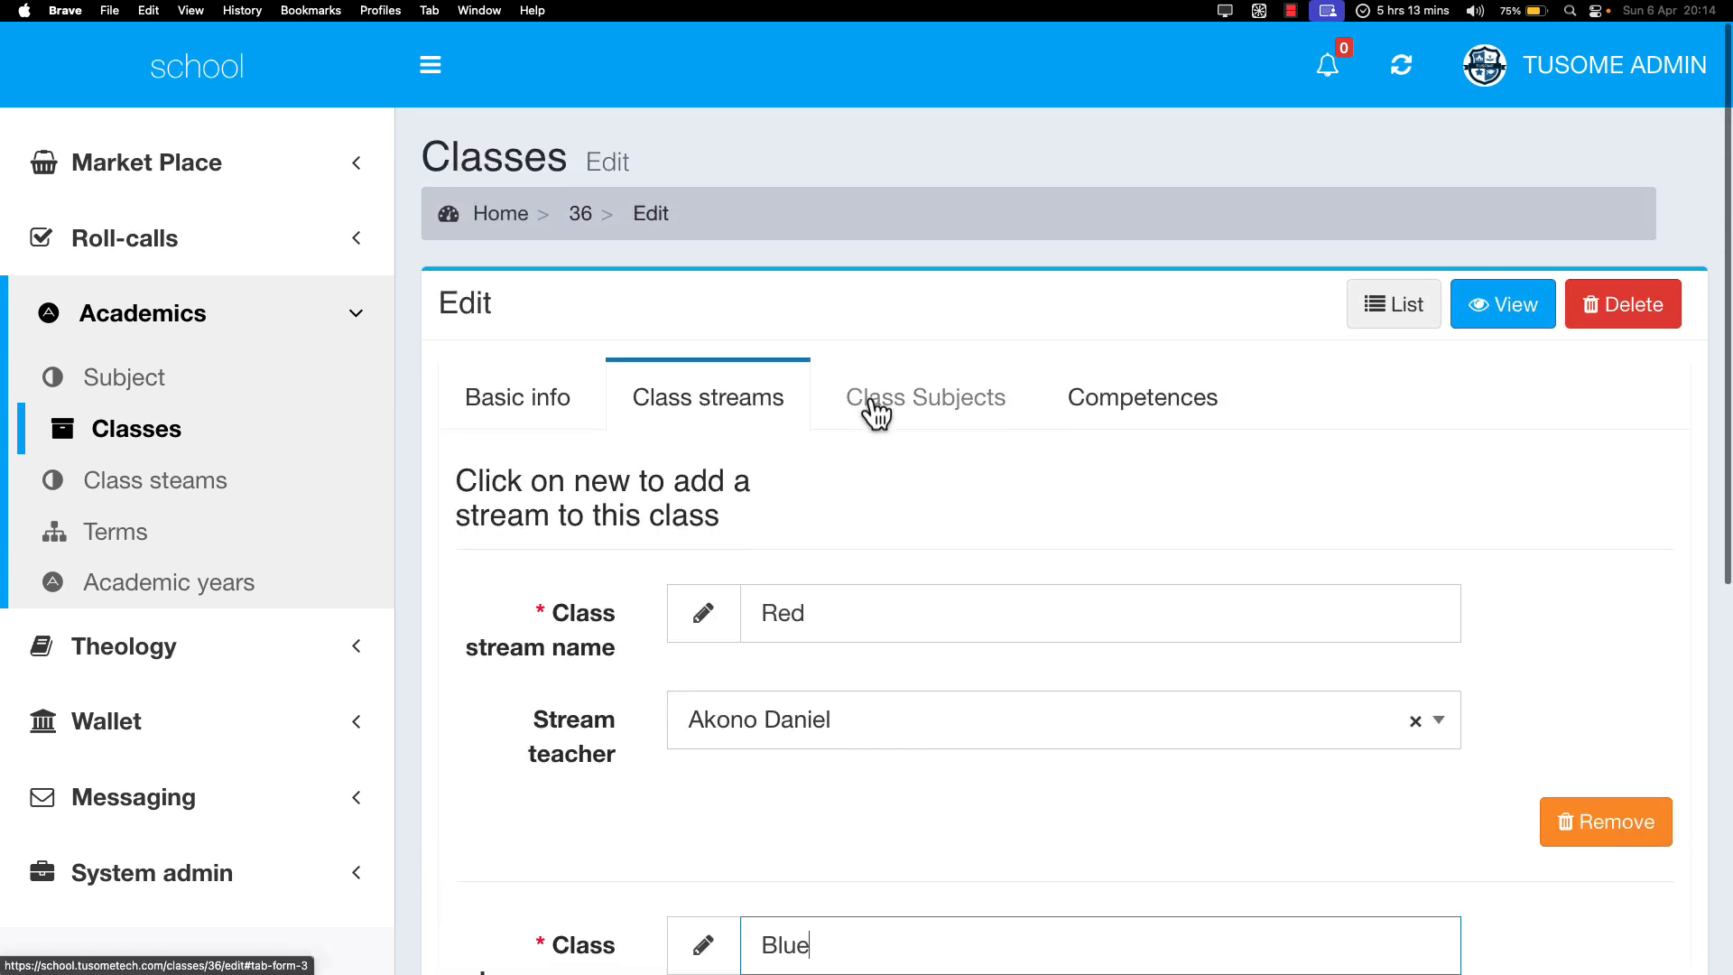
scroll(872, 413, "down", 8)
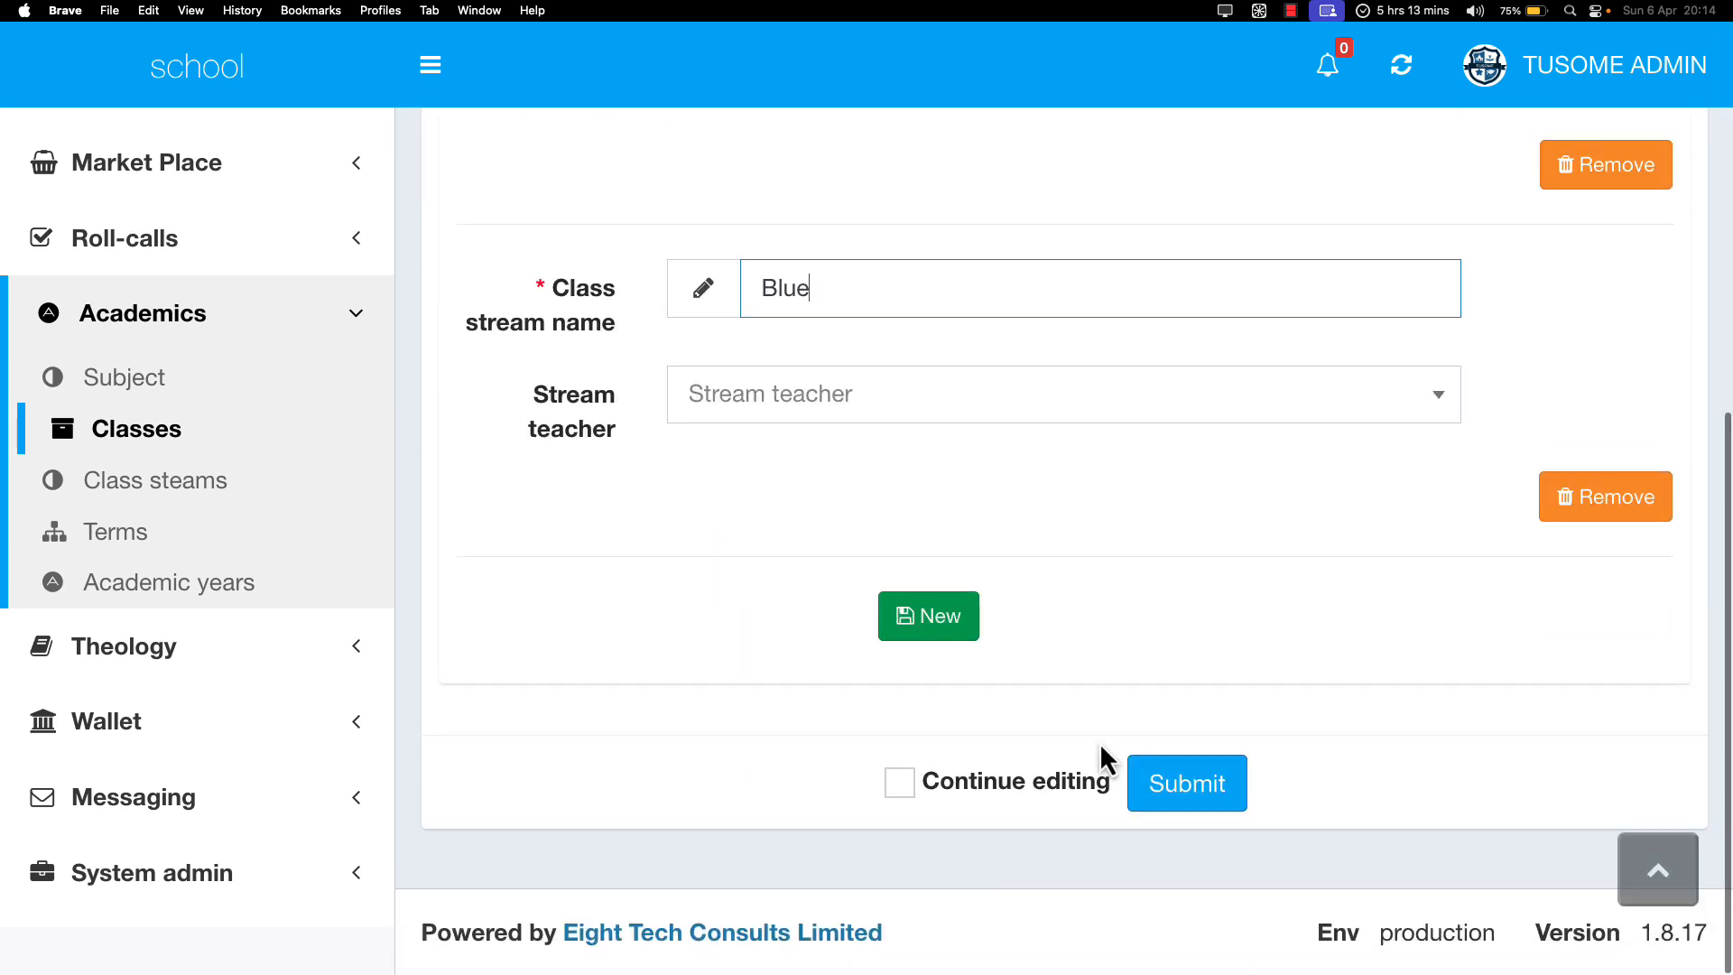
scroll(805, 492, "up", 5)
scroll(805, 490, "up", 3)
scroll(805, 489, "down", 10)
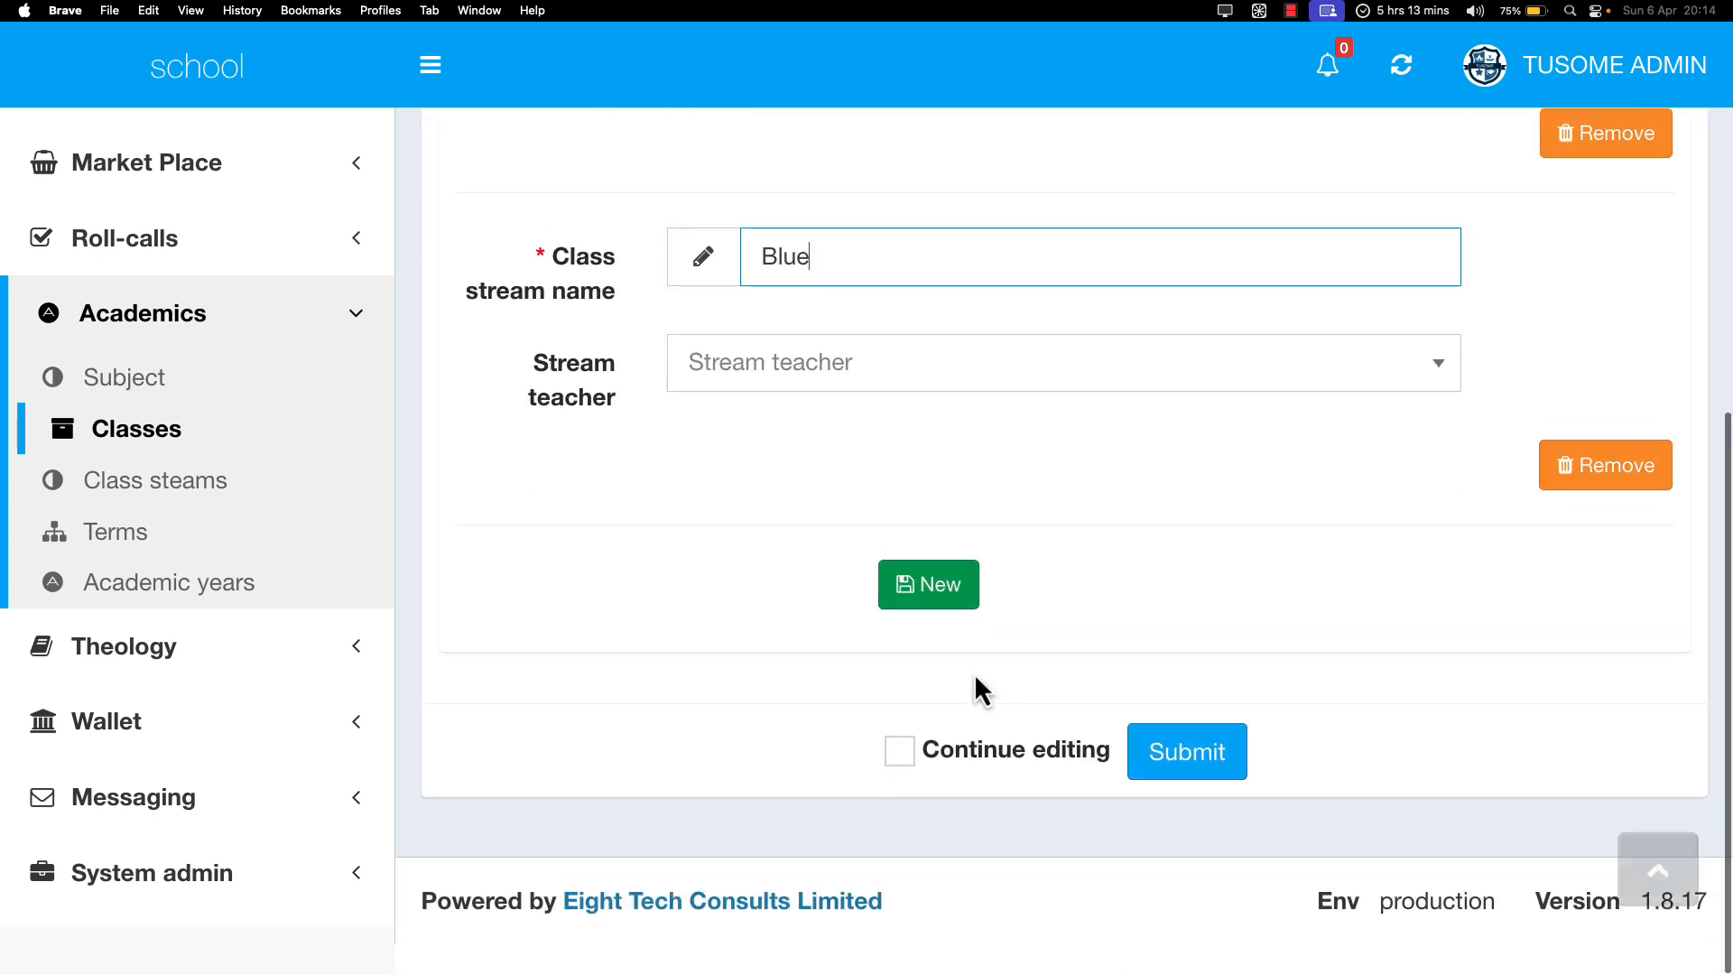
left_click(1230, 817)
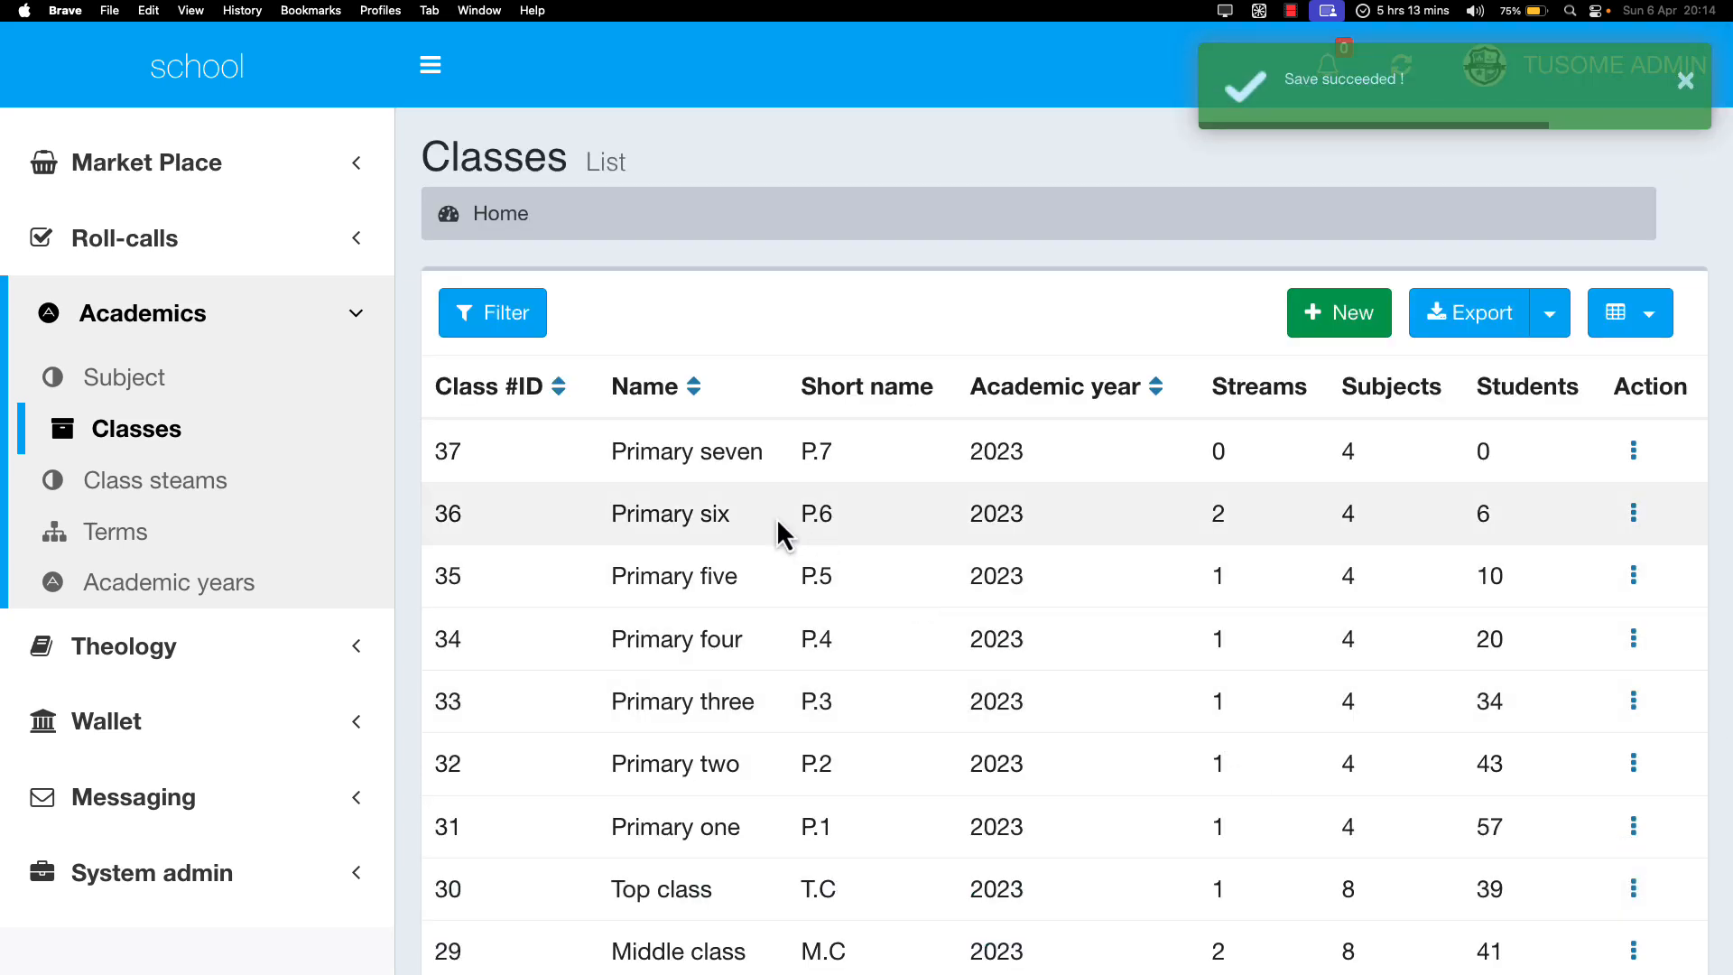
Step: Check Primary six's stream count in the Classes list and compare it with the other classes
left_click_drag(799, 513, 1025, 522)
left_click(1222, 519)
double_click(1225, 519)
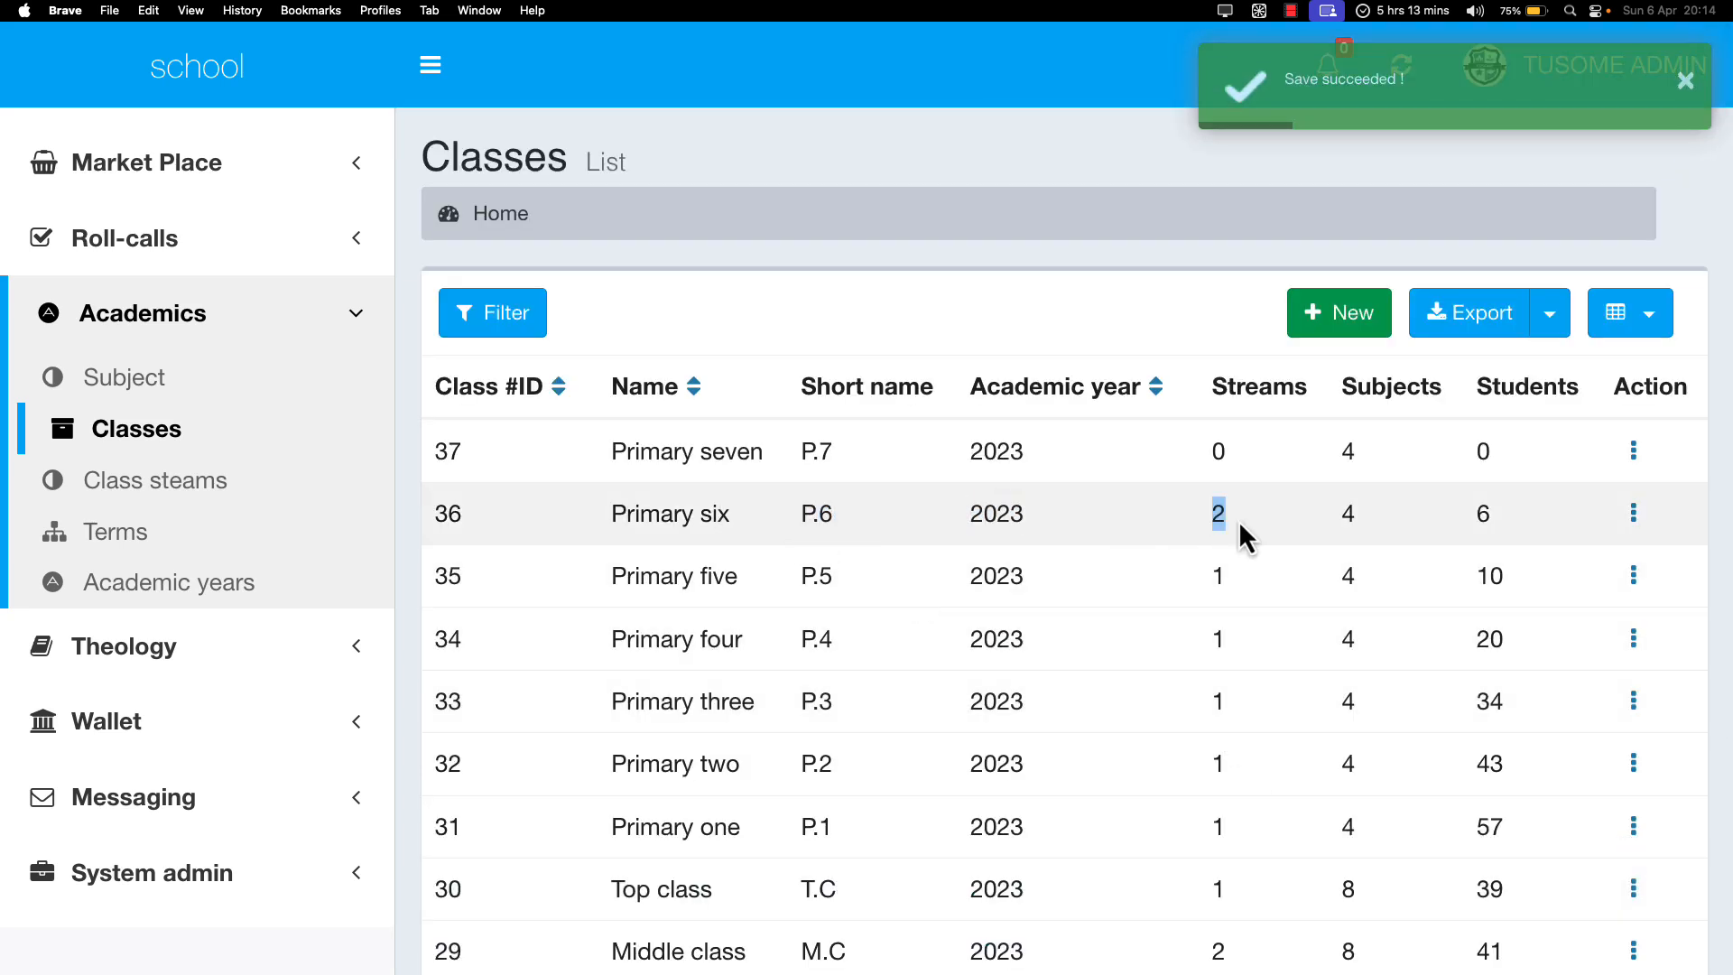
left_click(1220, 516)
scroll(1208, 549, "down", 3)
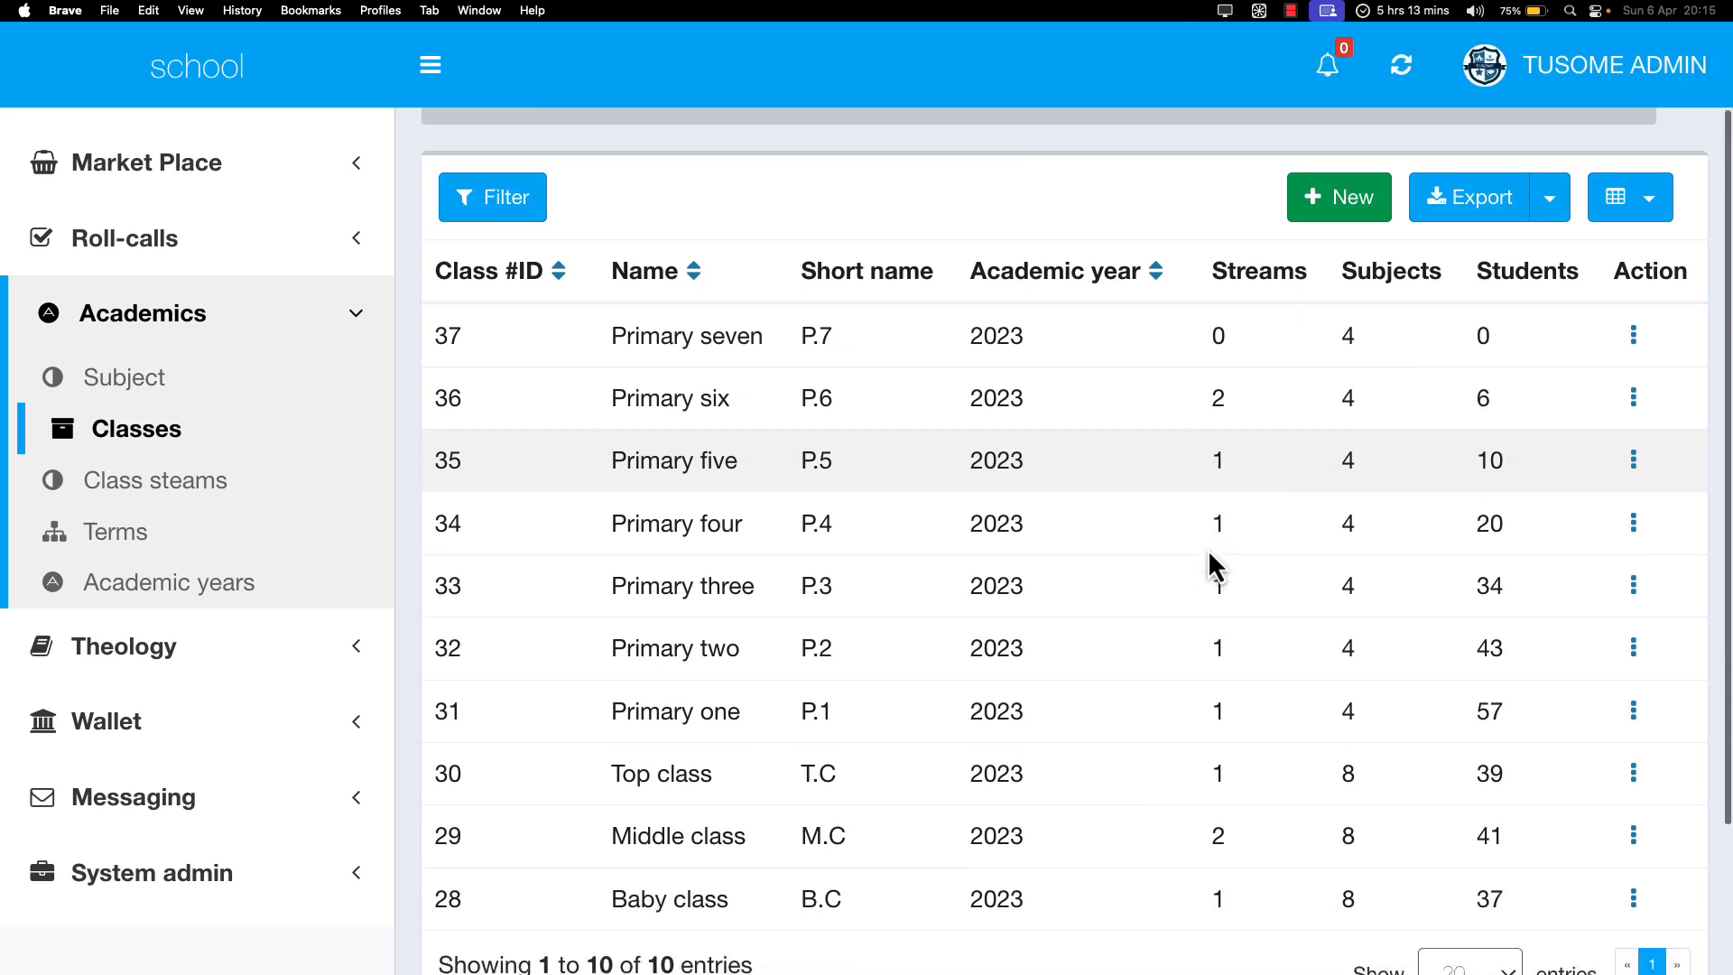
scroll(1220, 550, "down", 2)
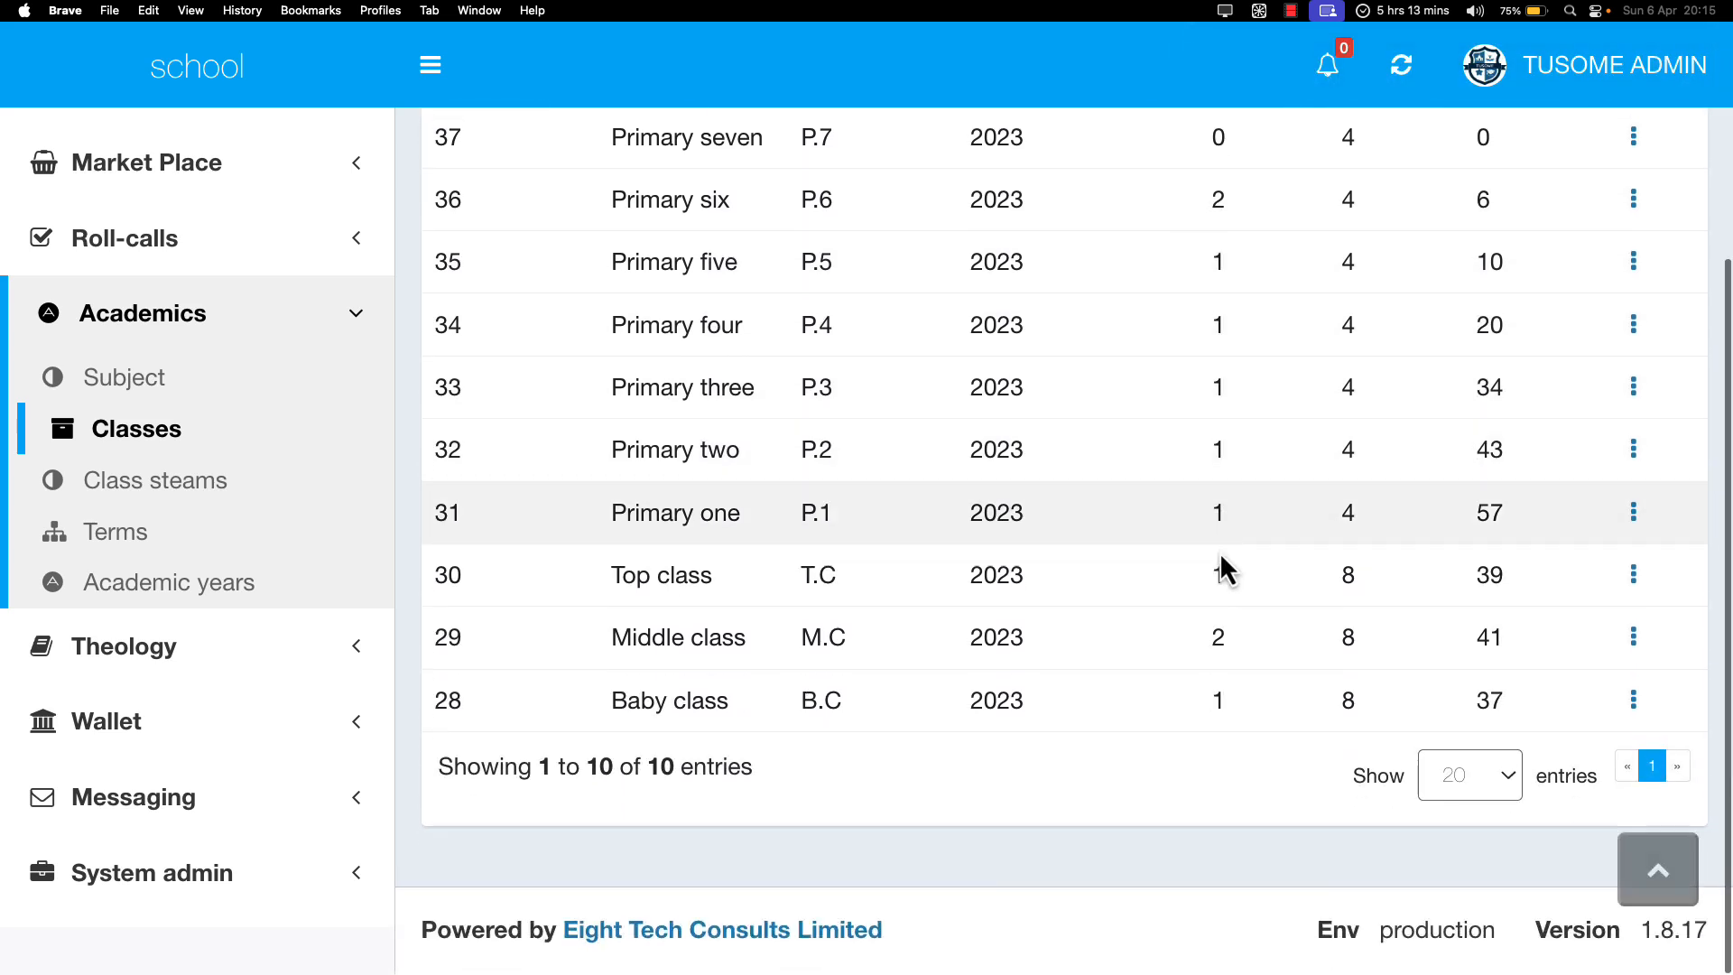
scroll(1218, 570, "up", 5)
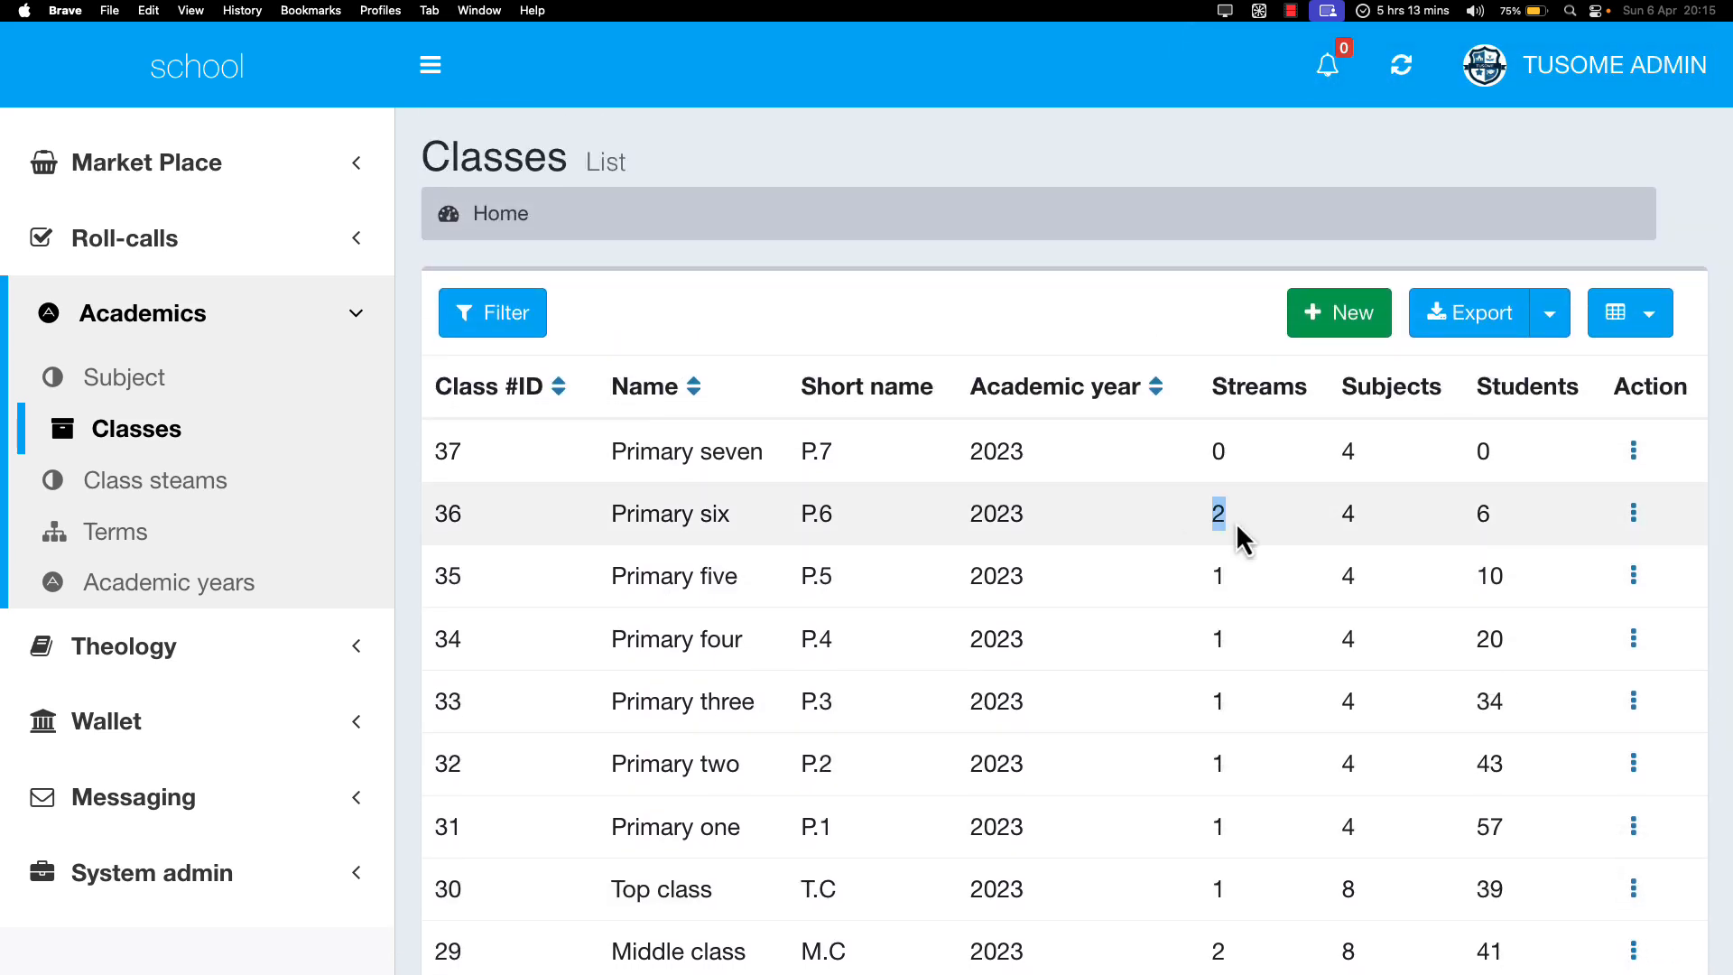
Step: Open the Primary six class for editing at its class subjects
left_click(1161, 523)
left_click(1352, 512)
left_click(1634, 516)
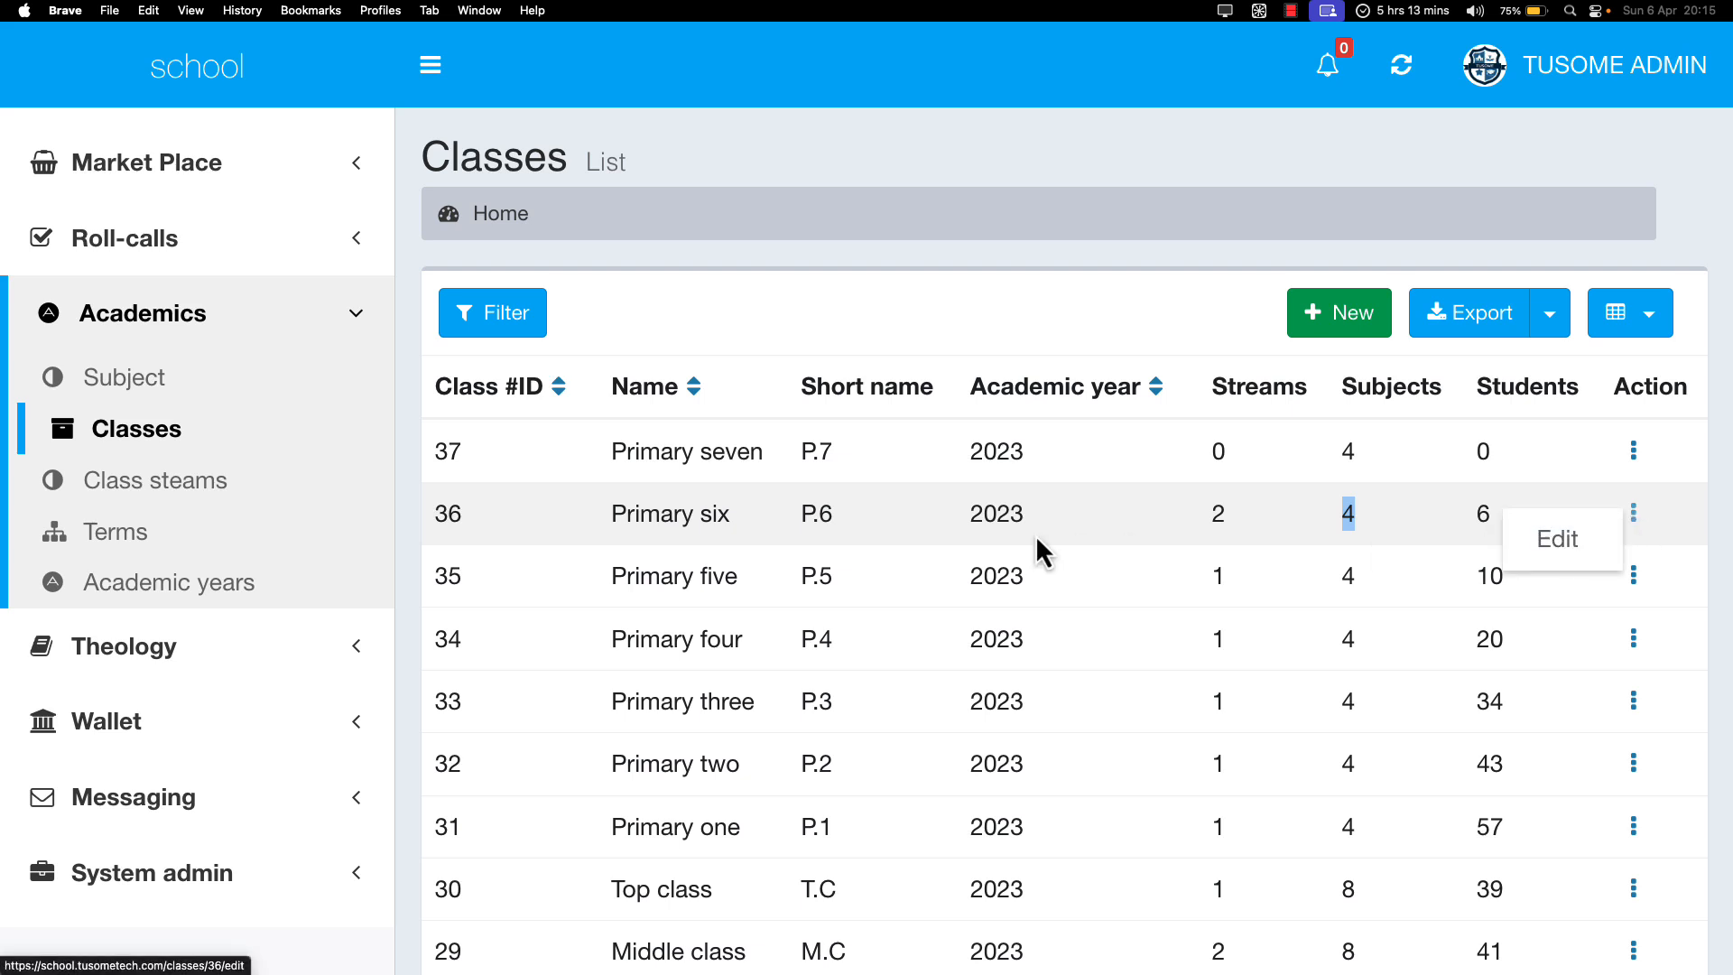
left_click(1568, 542)
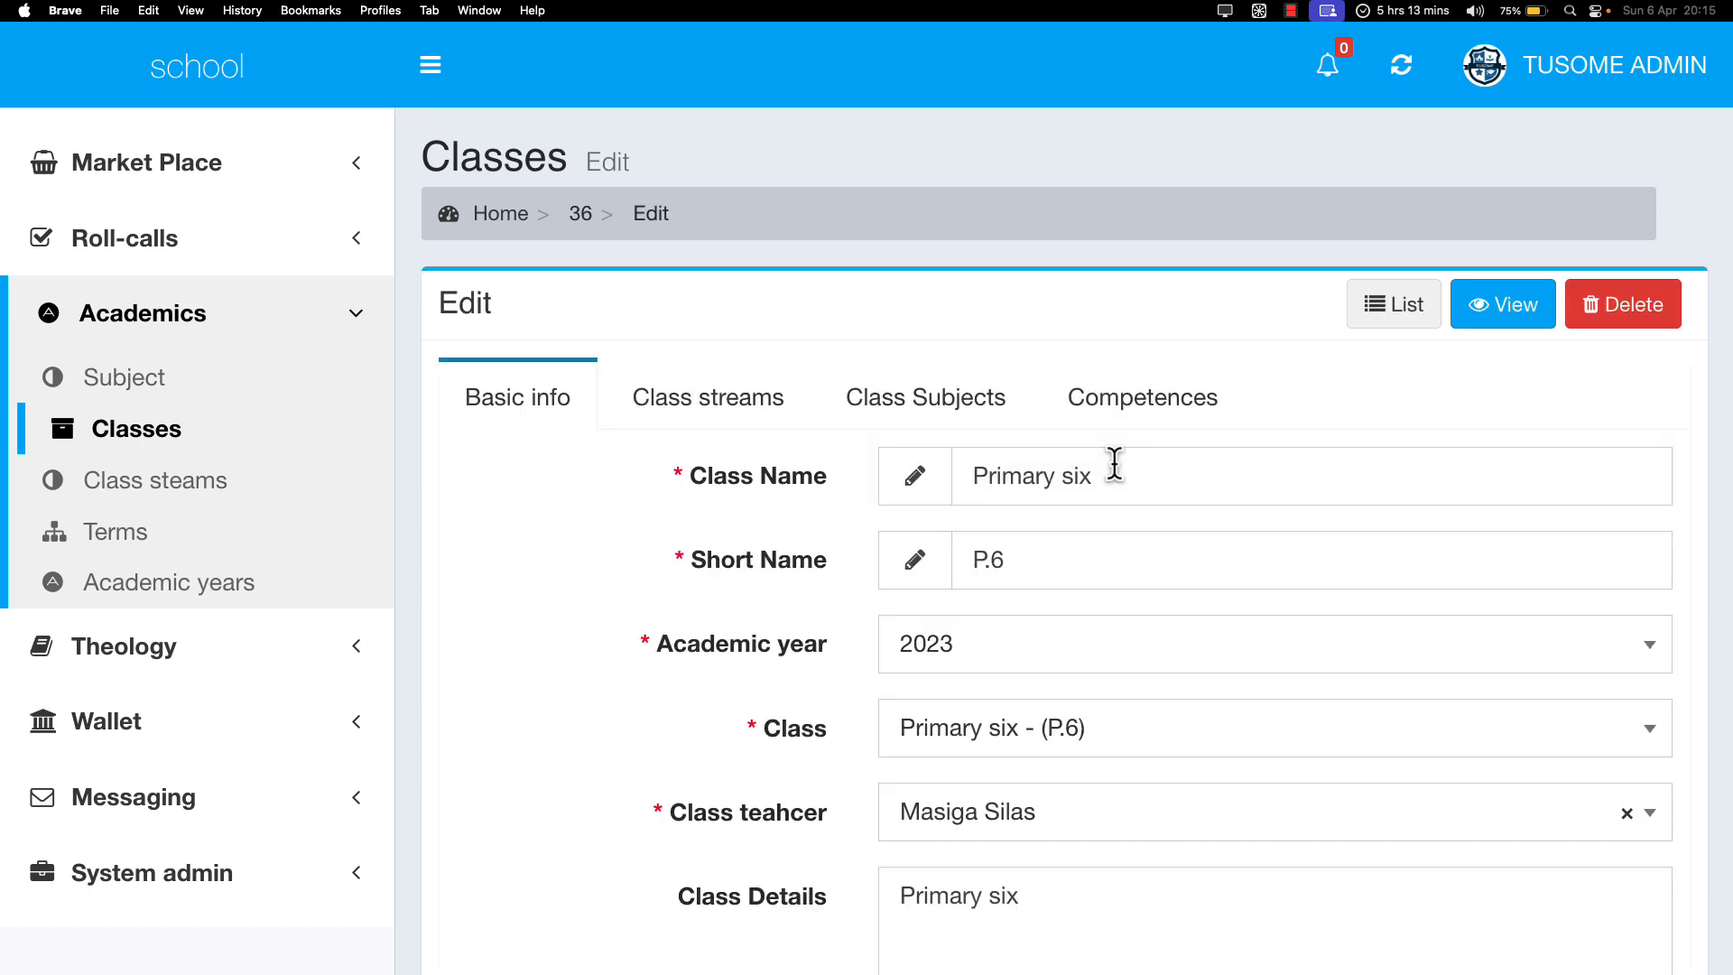
left_click(945, 429)
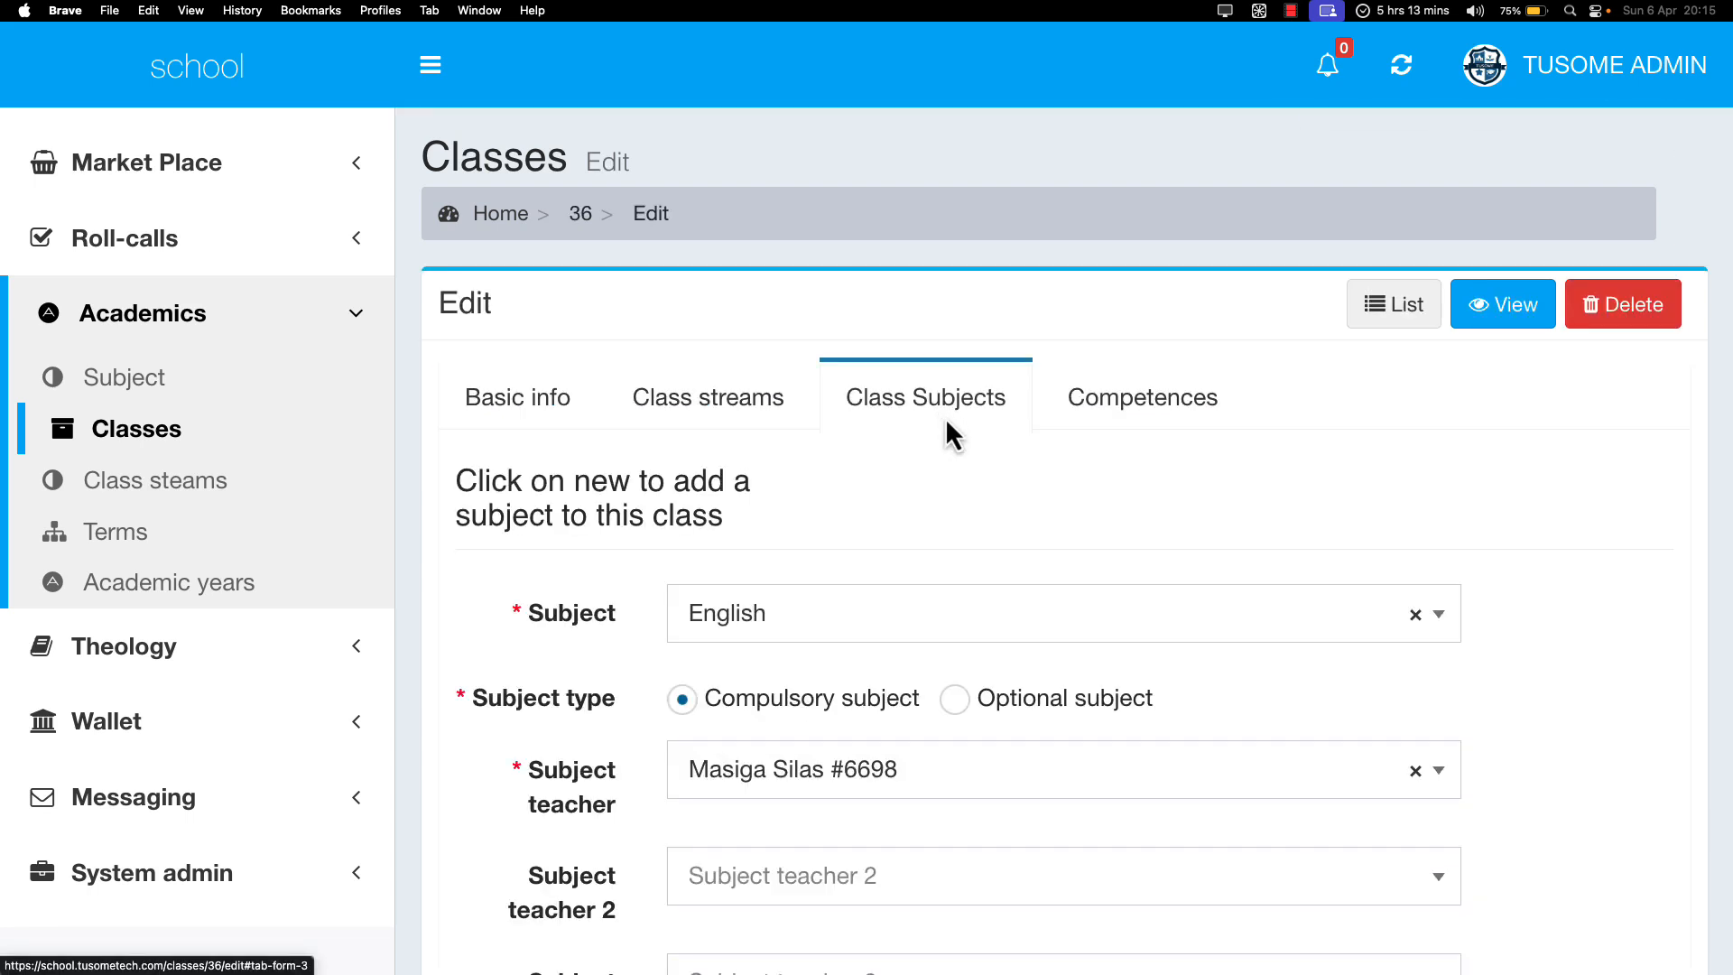
Step: Look through Primary six's subjects and change English's main subject teacher to the fourth person in the staff list
scroll(917, 503, "down", 3)
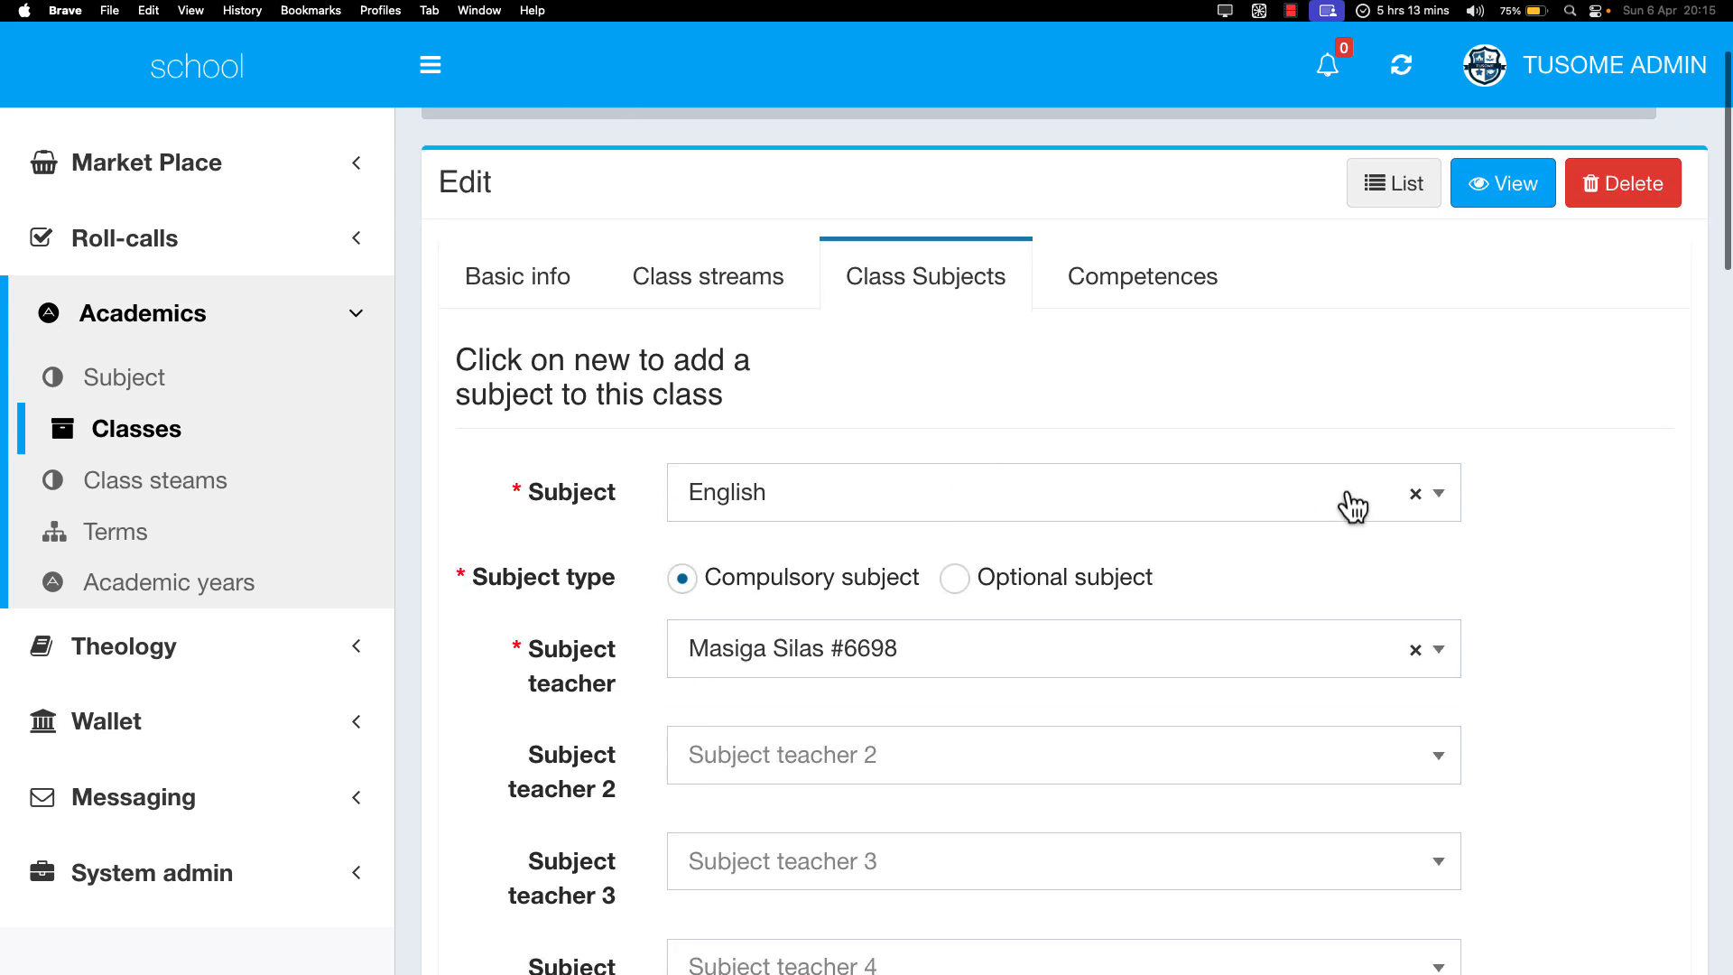
scroll(1092, 632, "down", 1)
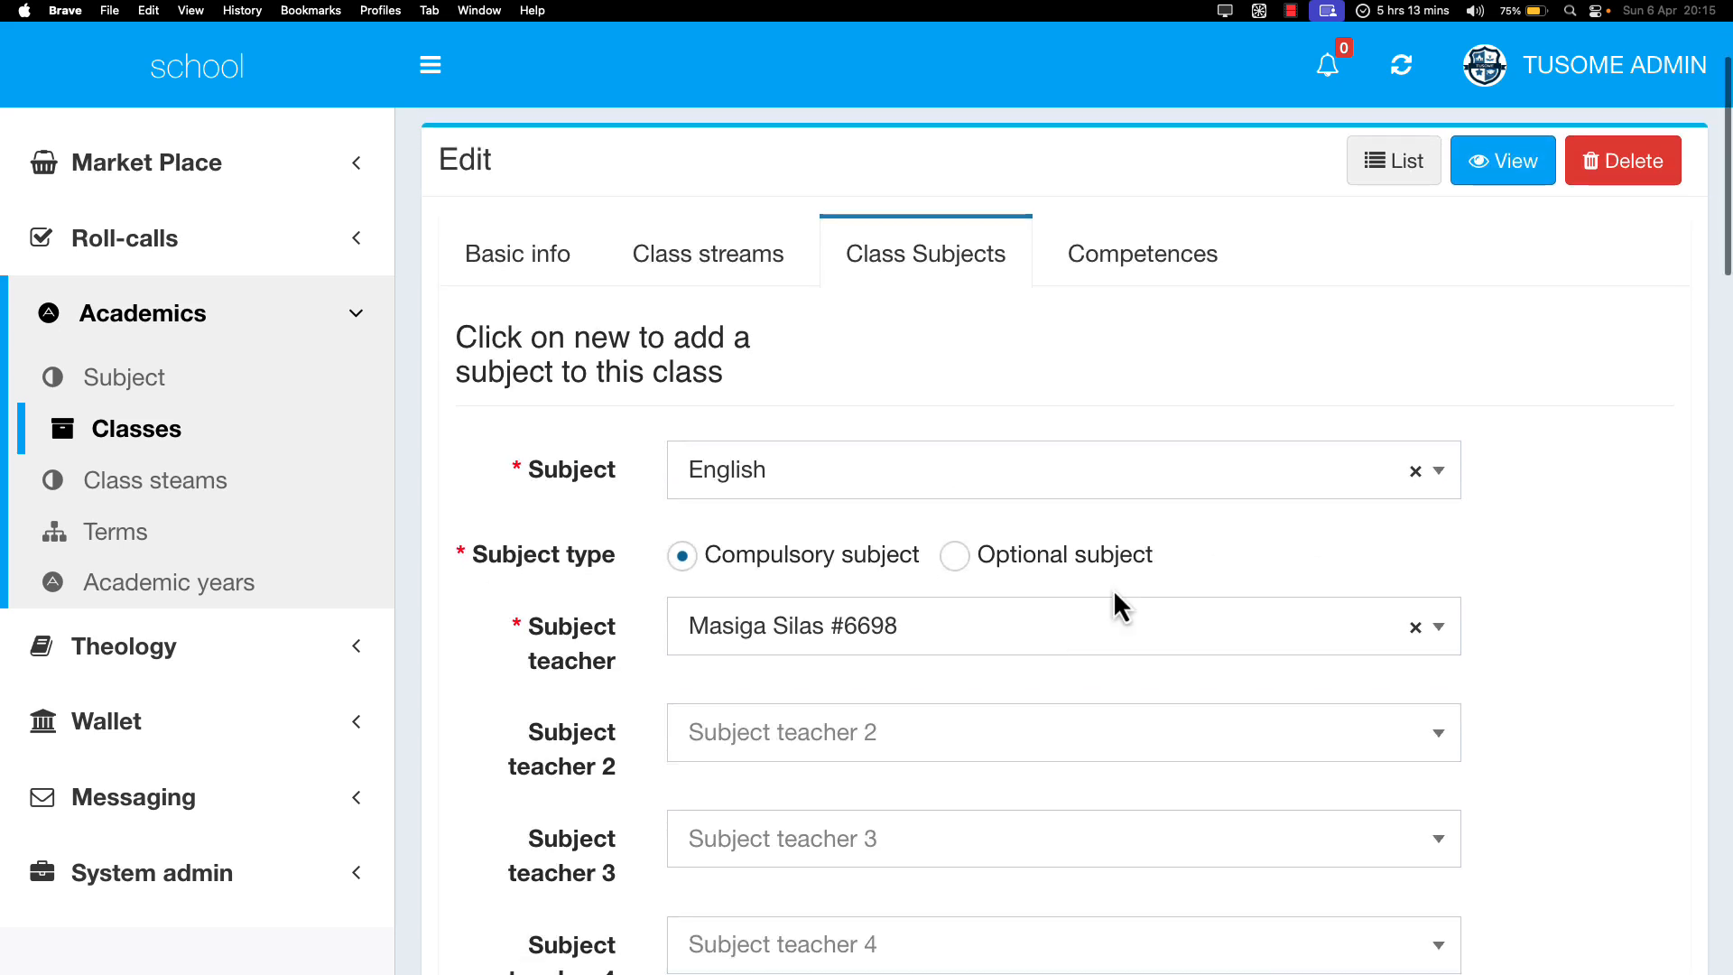
scroll(1309, 542, "down", 10)
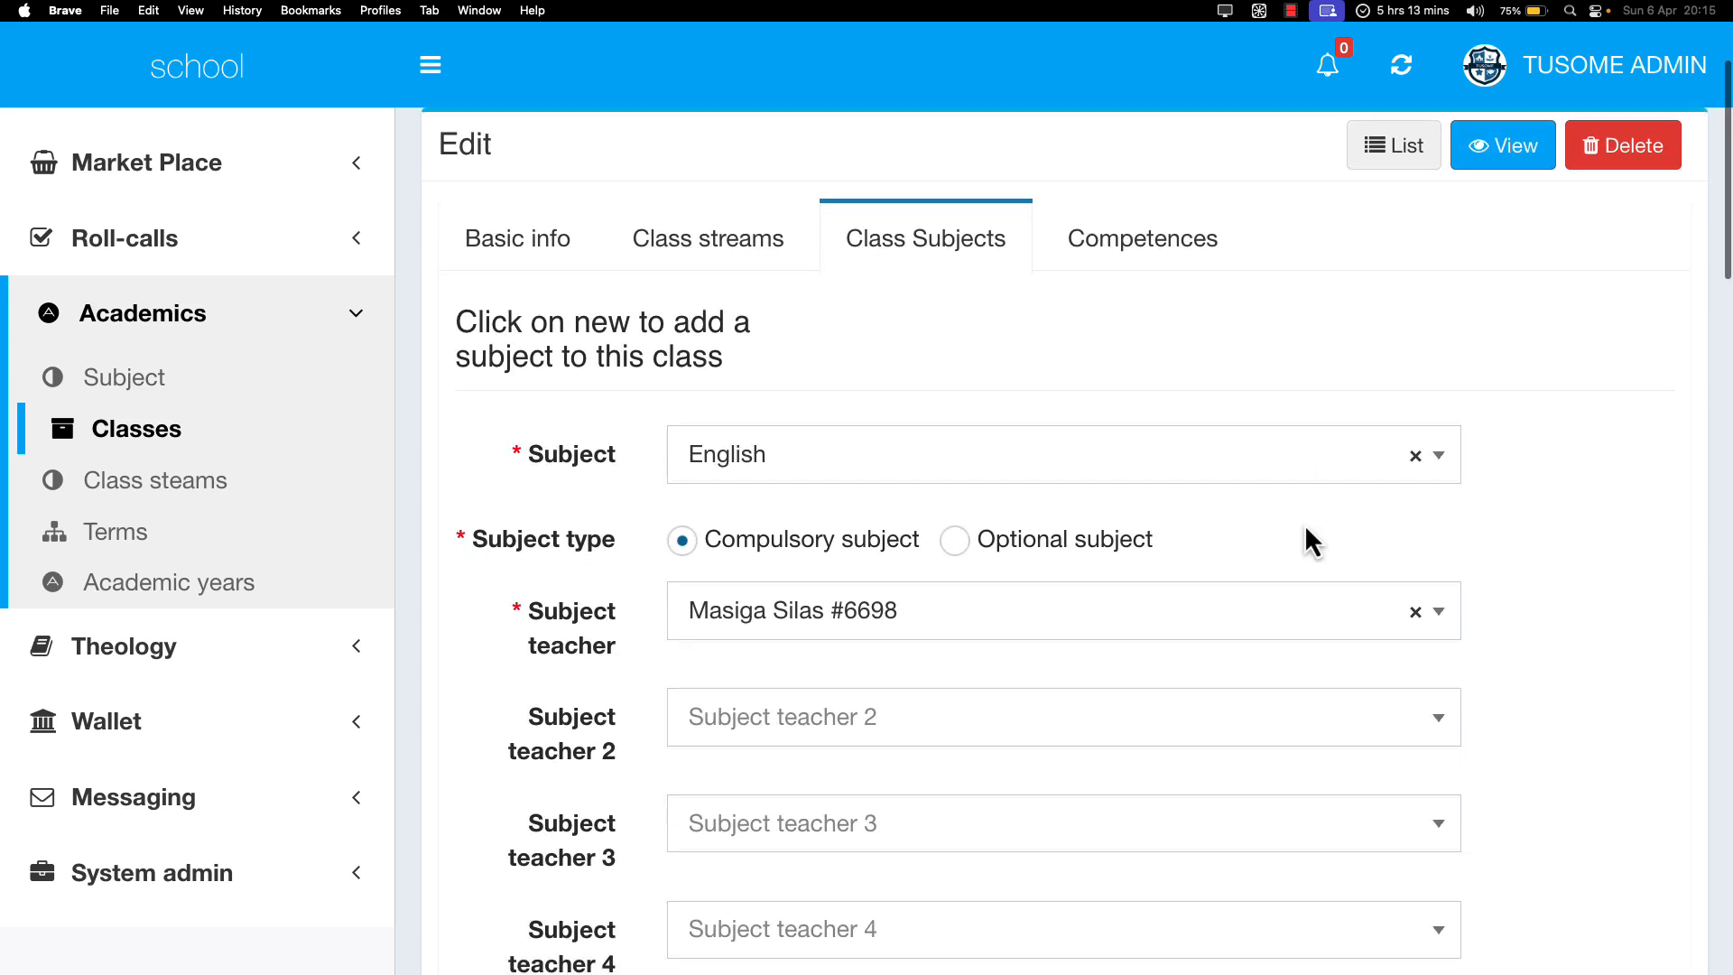
scroll(1308, 540, "down", 20)
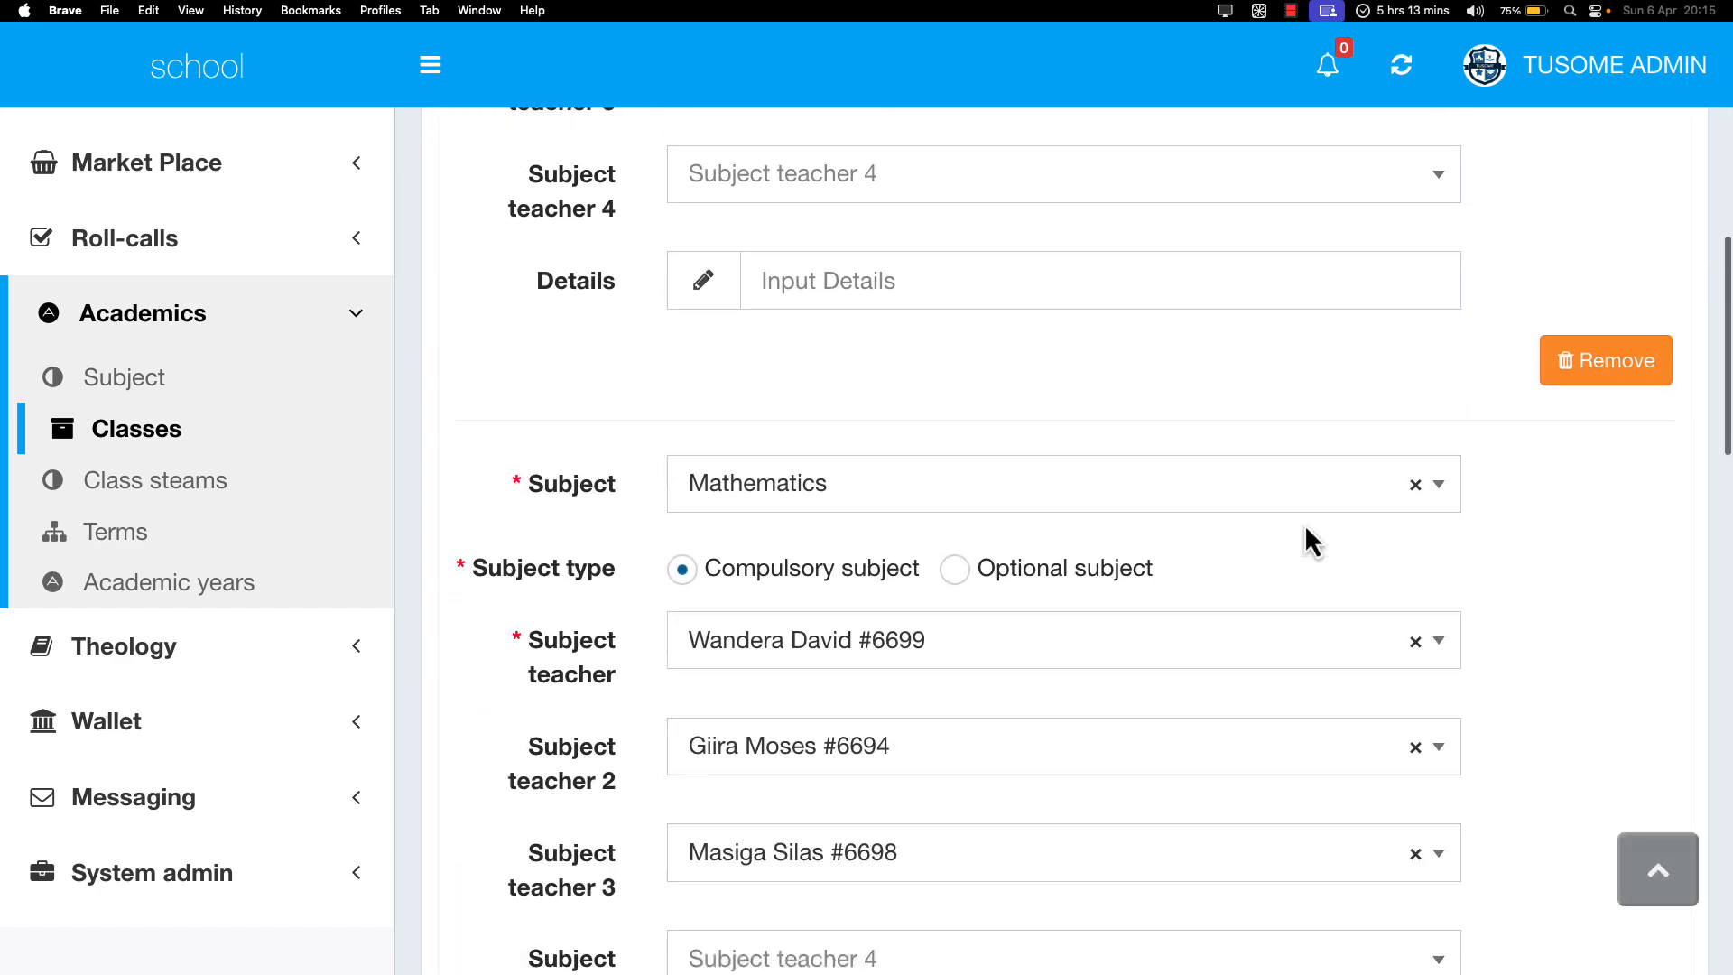
scroll(1311, 538, "up", 20)
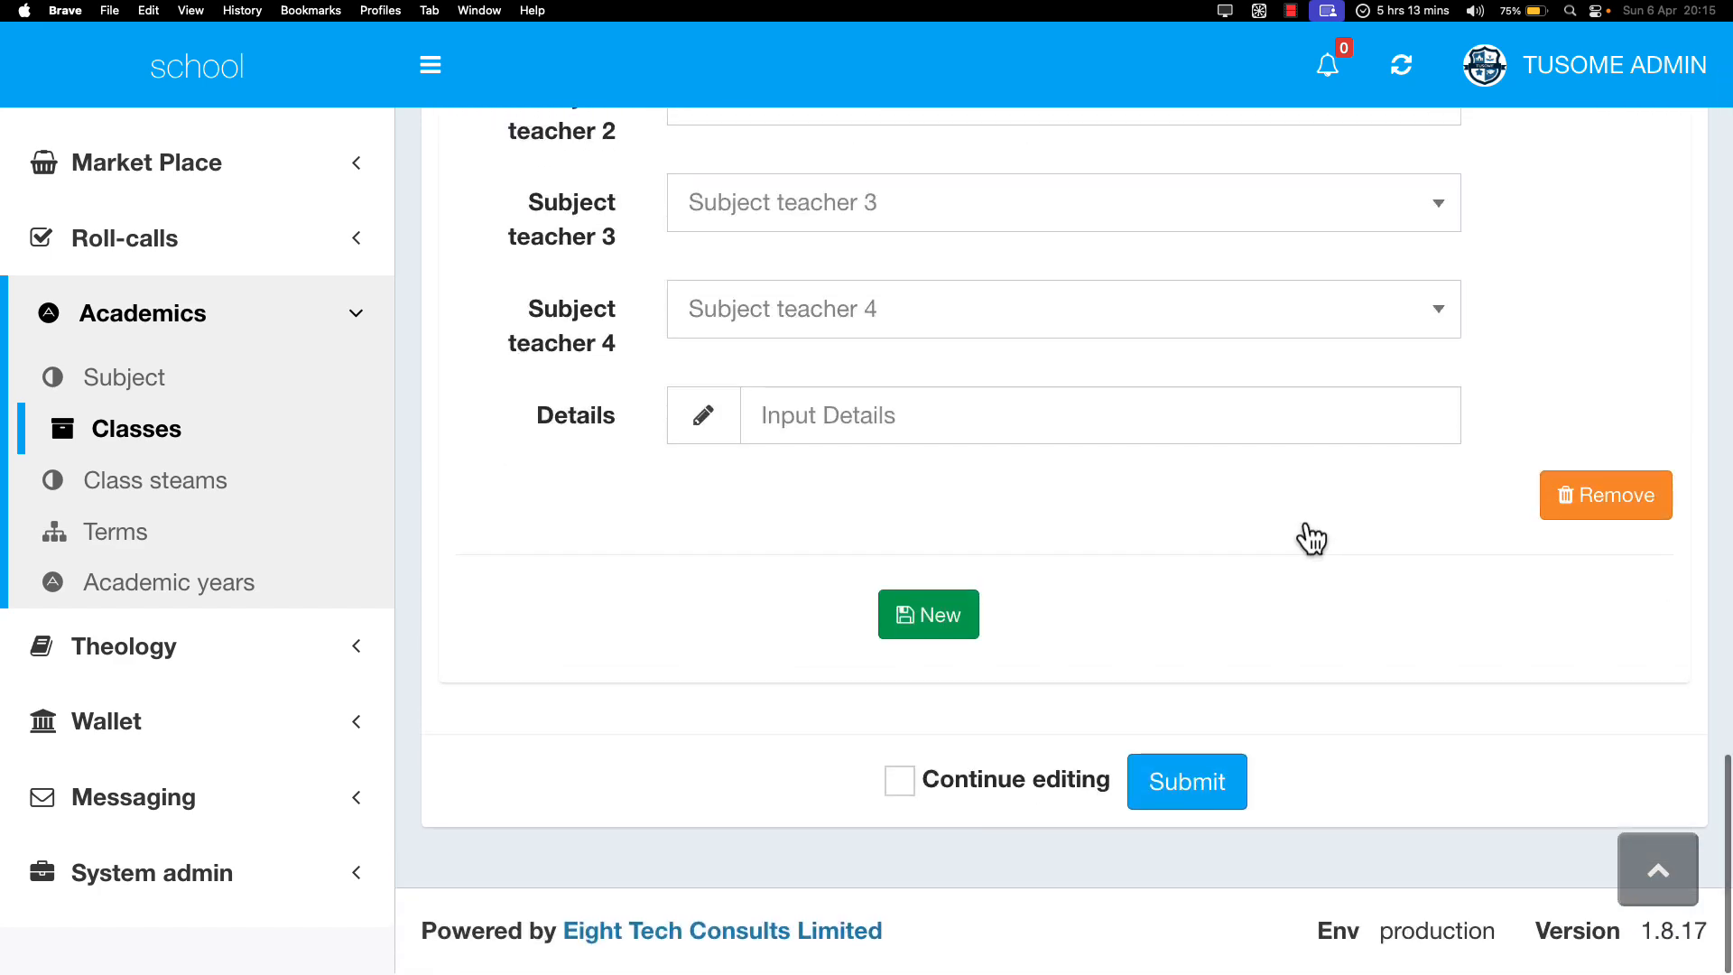
scroll(789, 704, "down", 5)
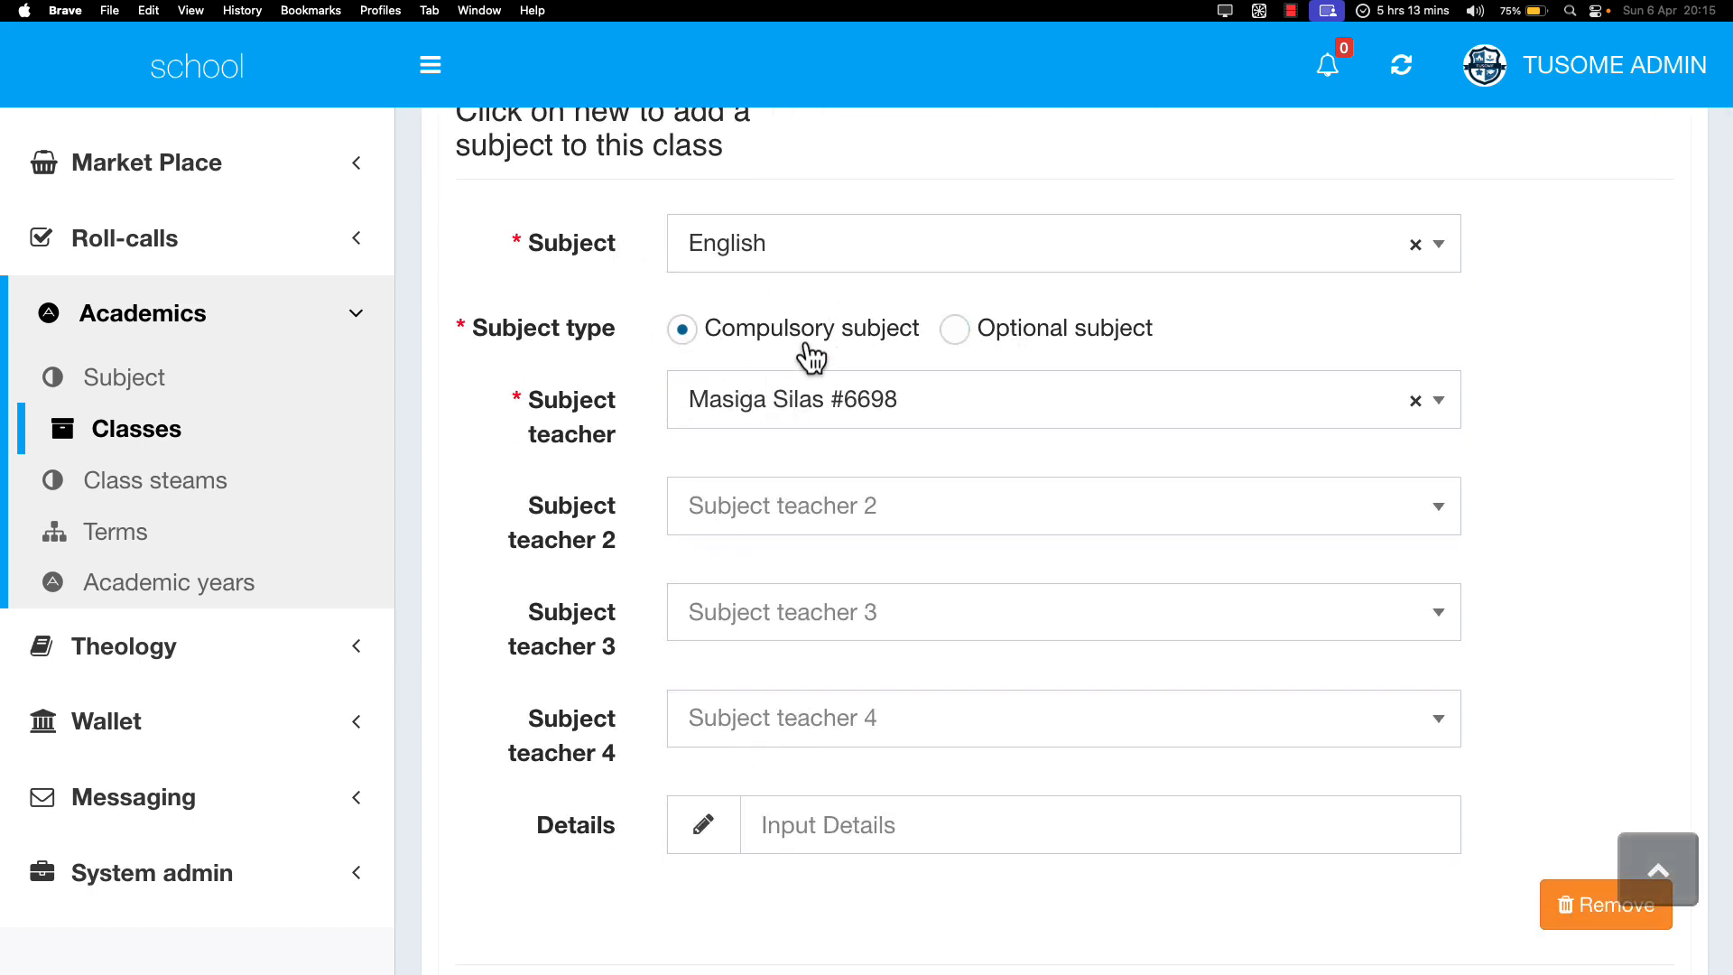
left_click(803, 408)
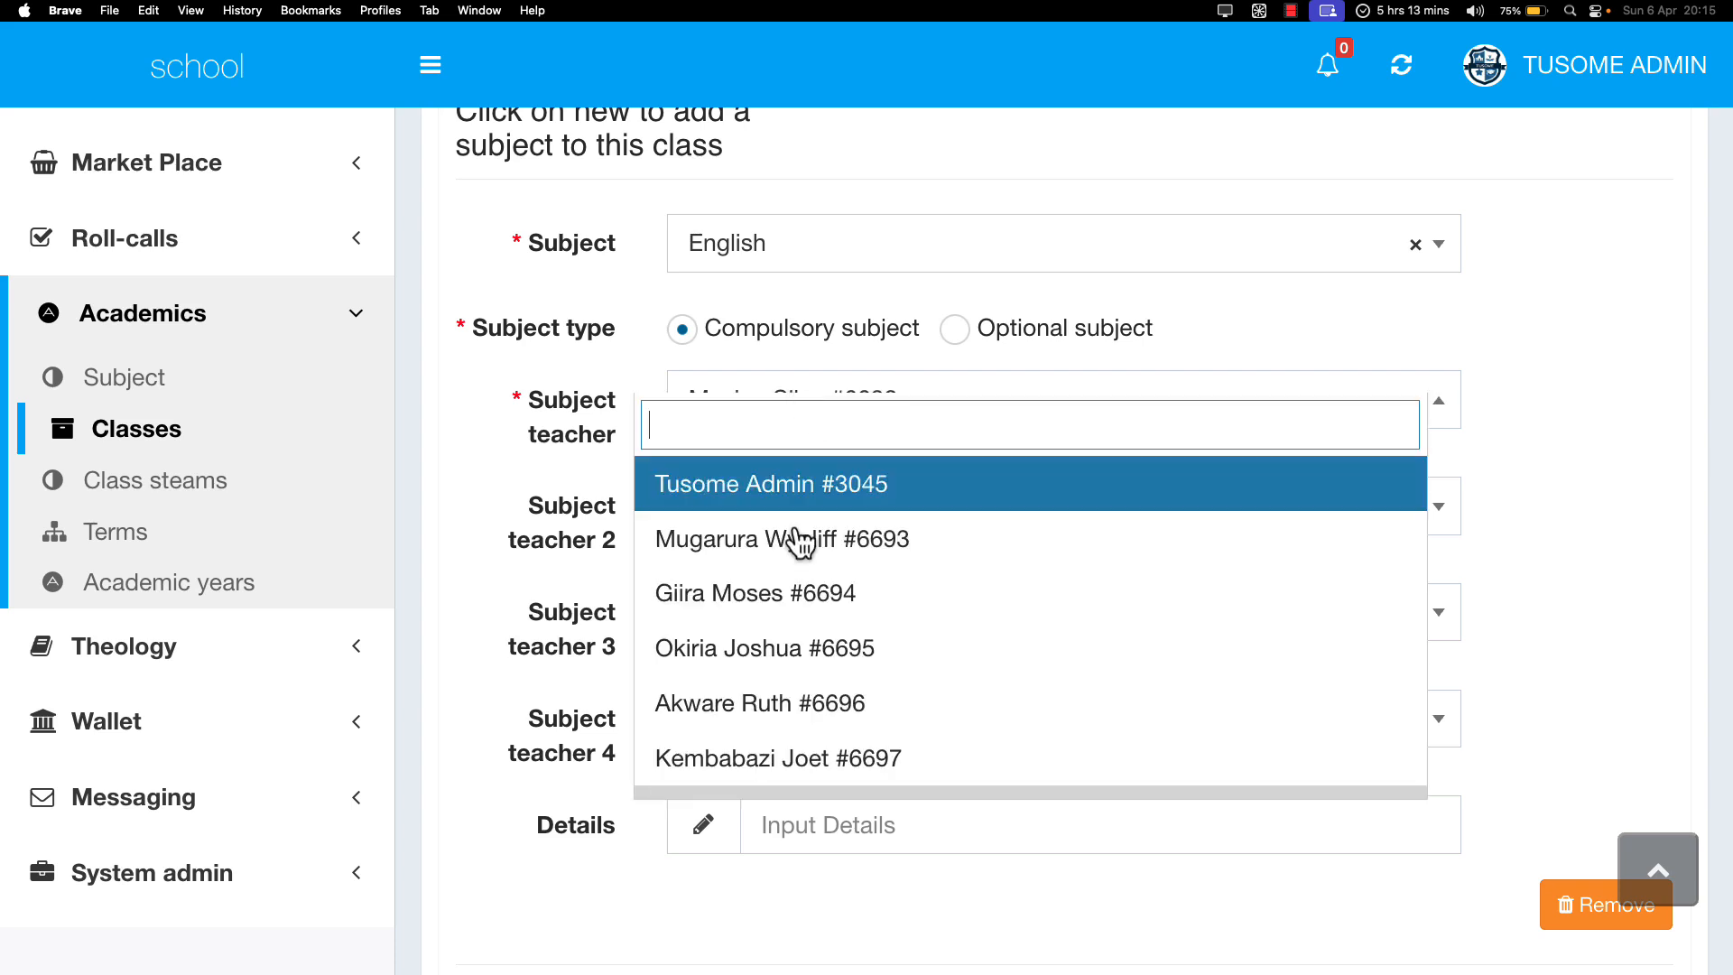
left_click(791, 671)
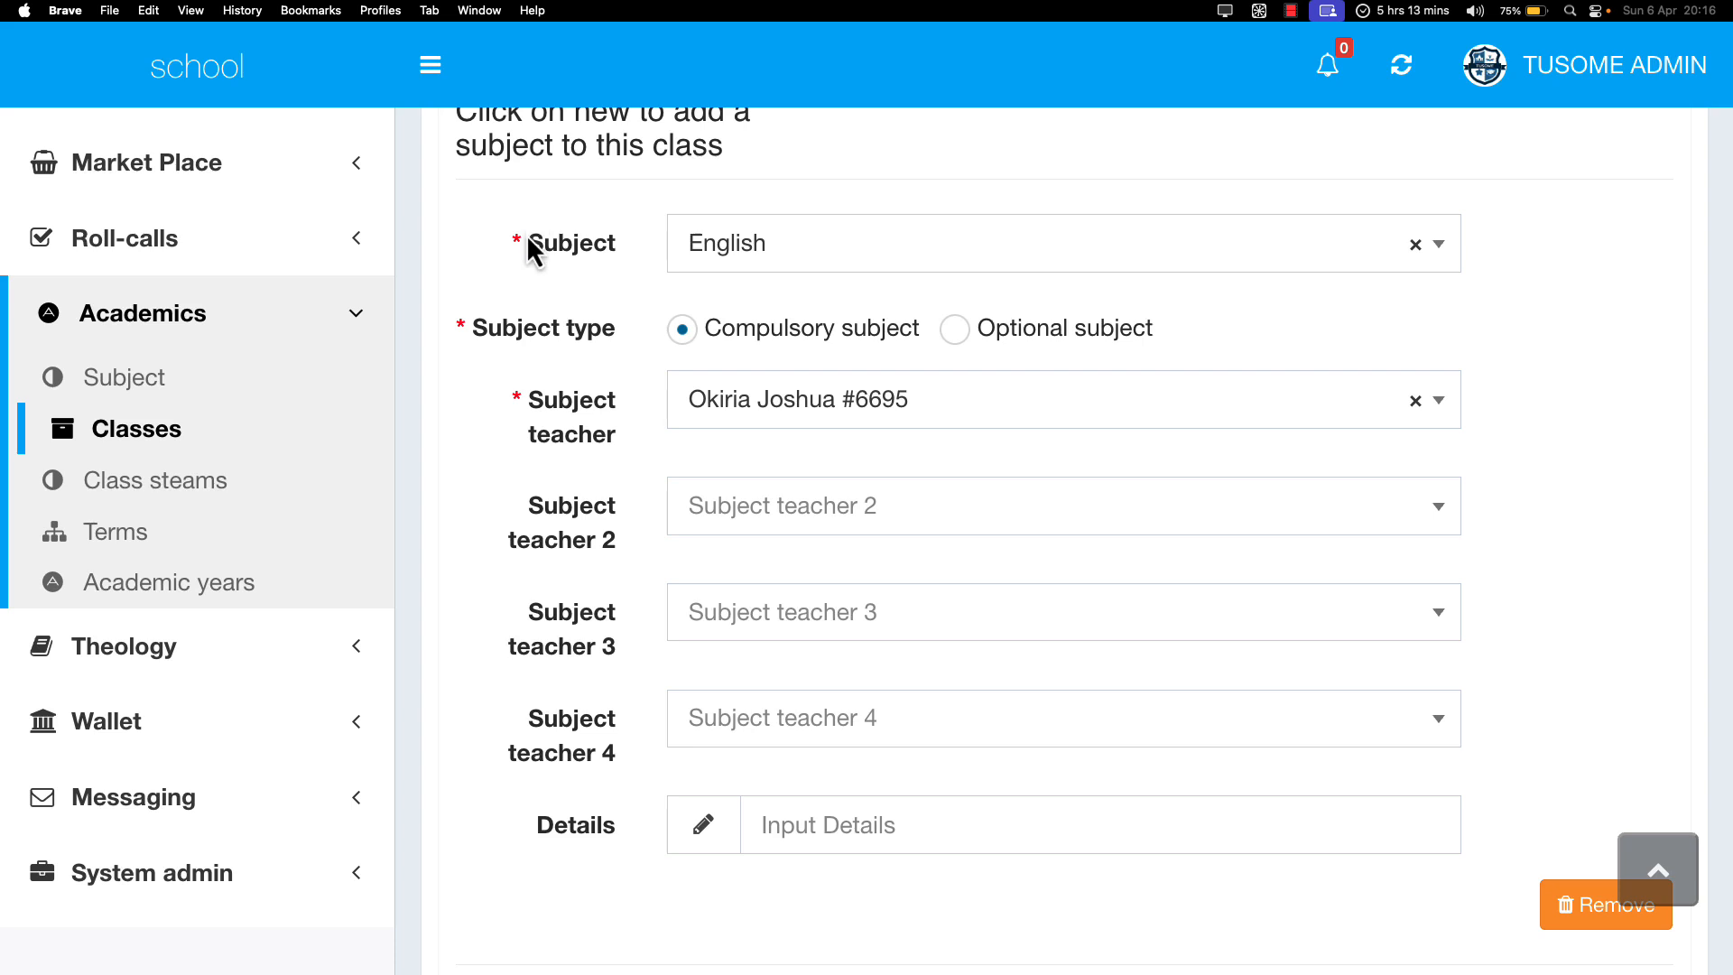
Step: Assign the same staff member as English's second subject teacher
left_click_drag(587, 244, 607, 242)
left_click(810, 528)
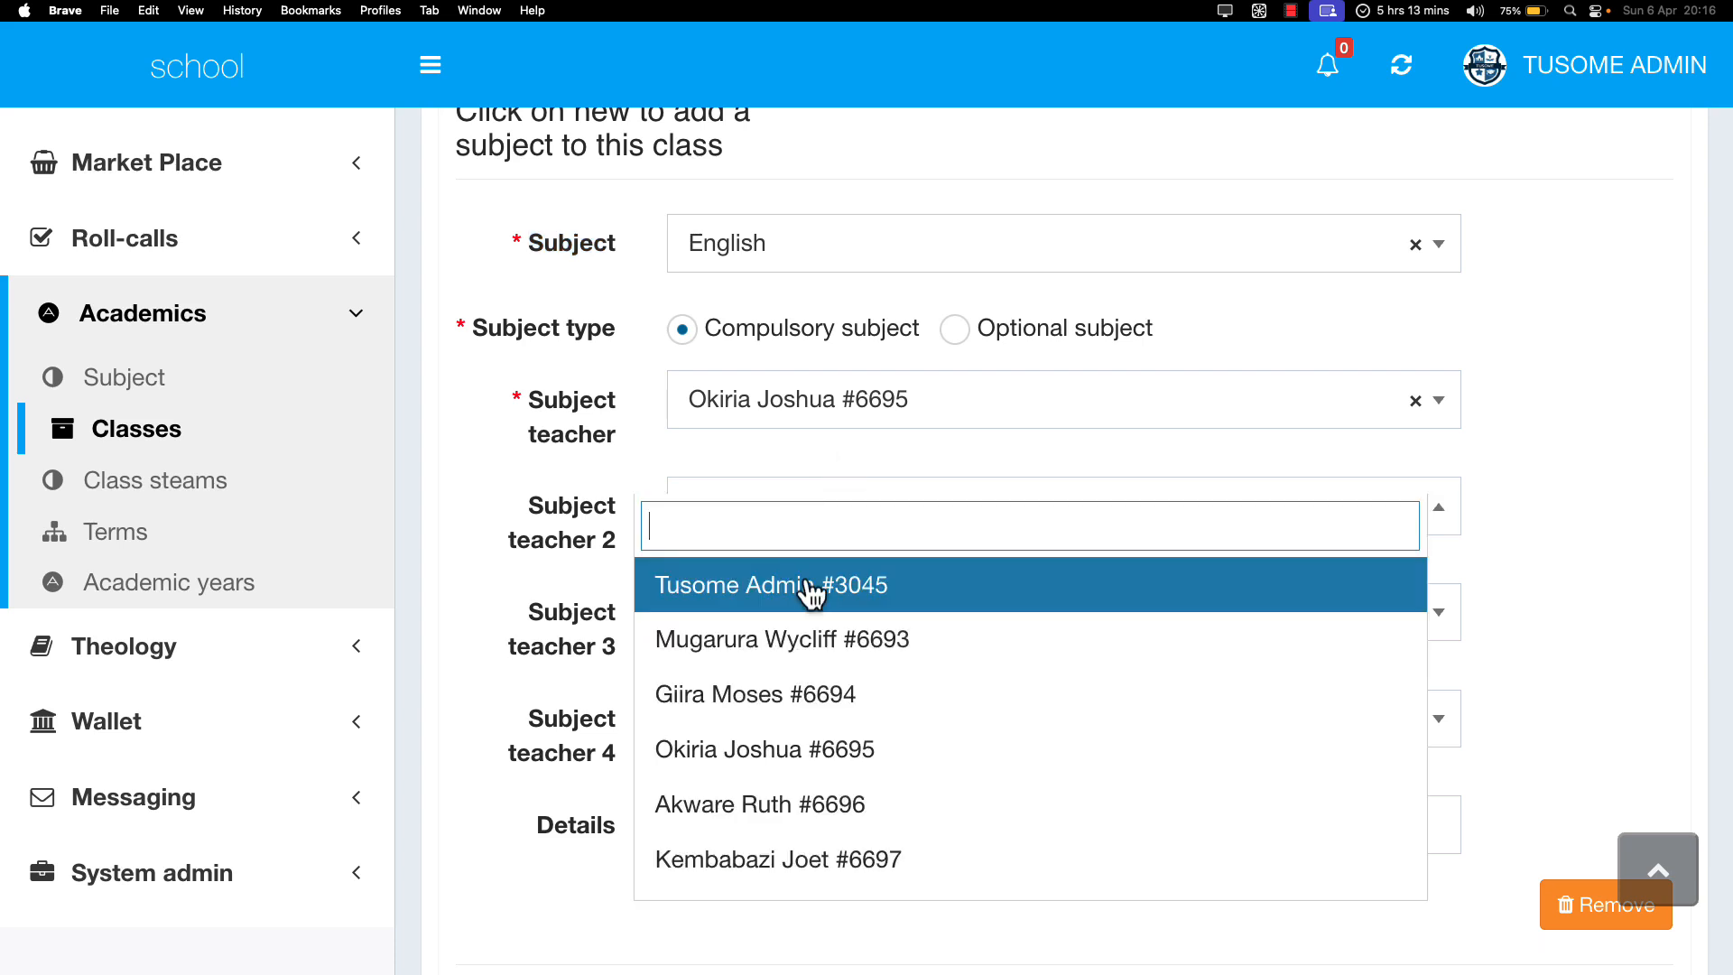
left_click(801, 749)
Step: Set English's third subject teacher to the fifth person in the staff list
left_click(817, 622)
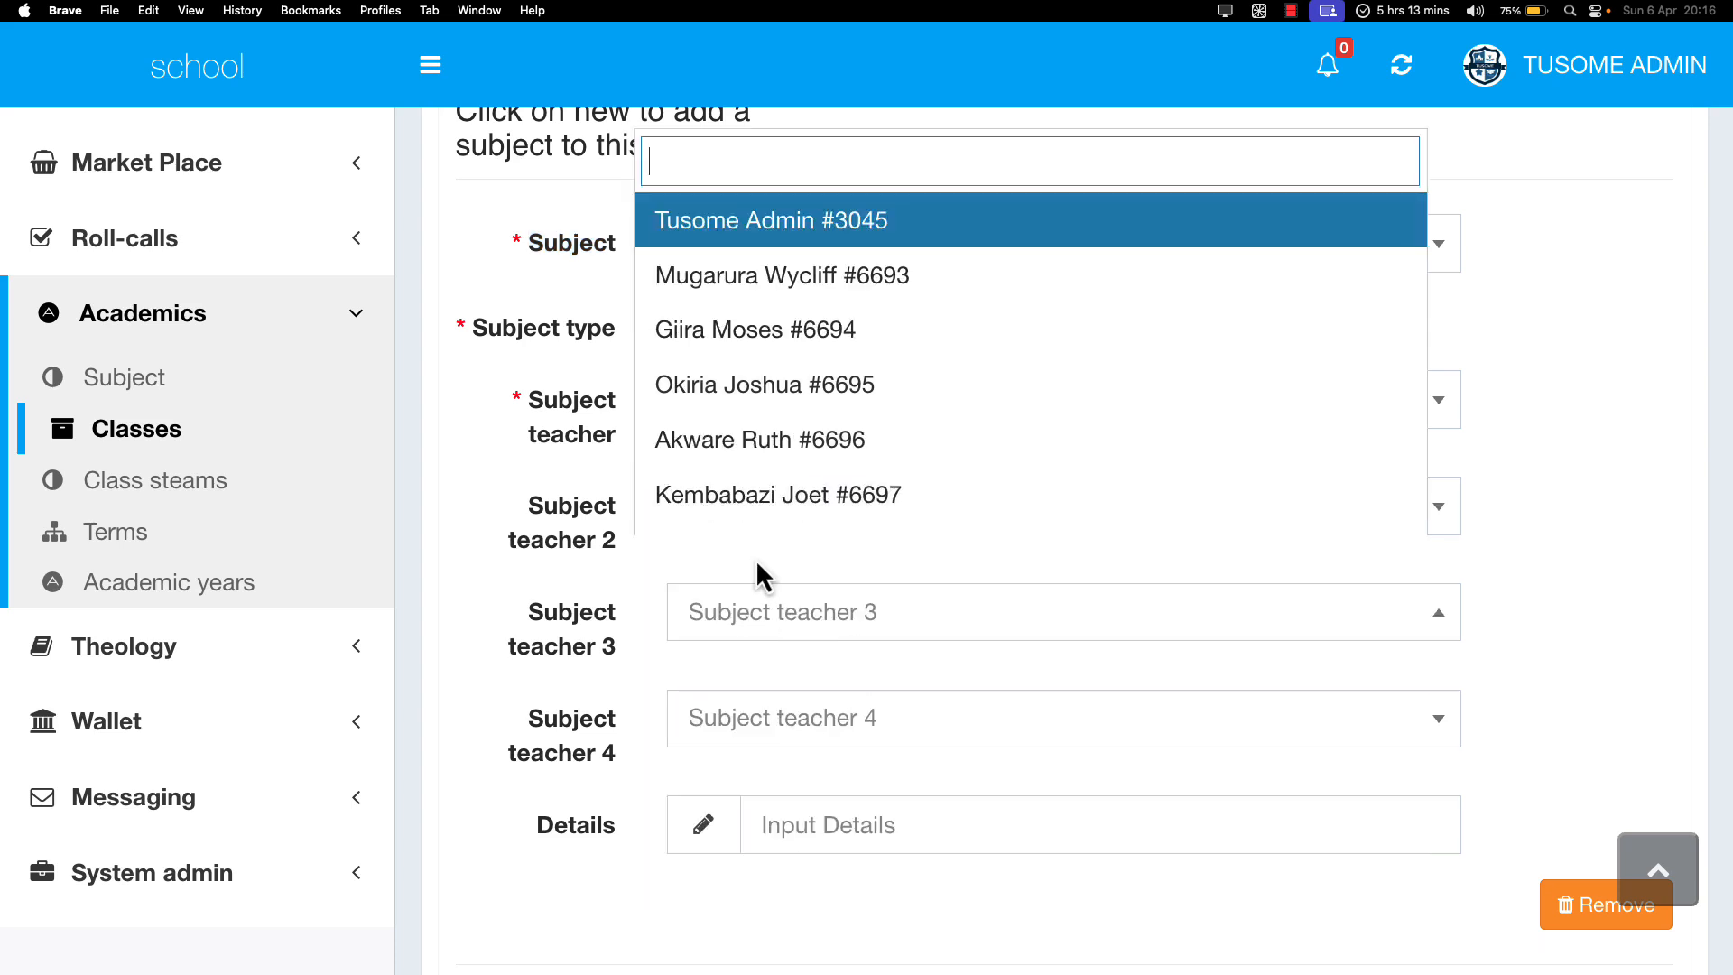
left_click(552, 391)
left_click(766, 625)
left_click(774, 505)
left_click(929, 626)
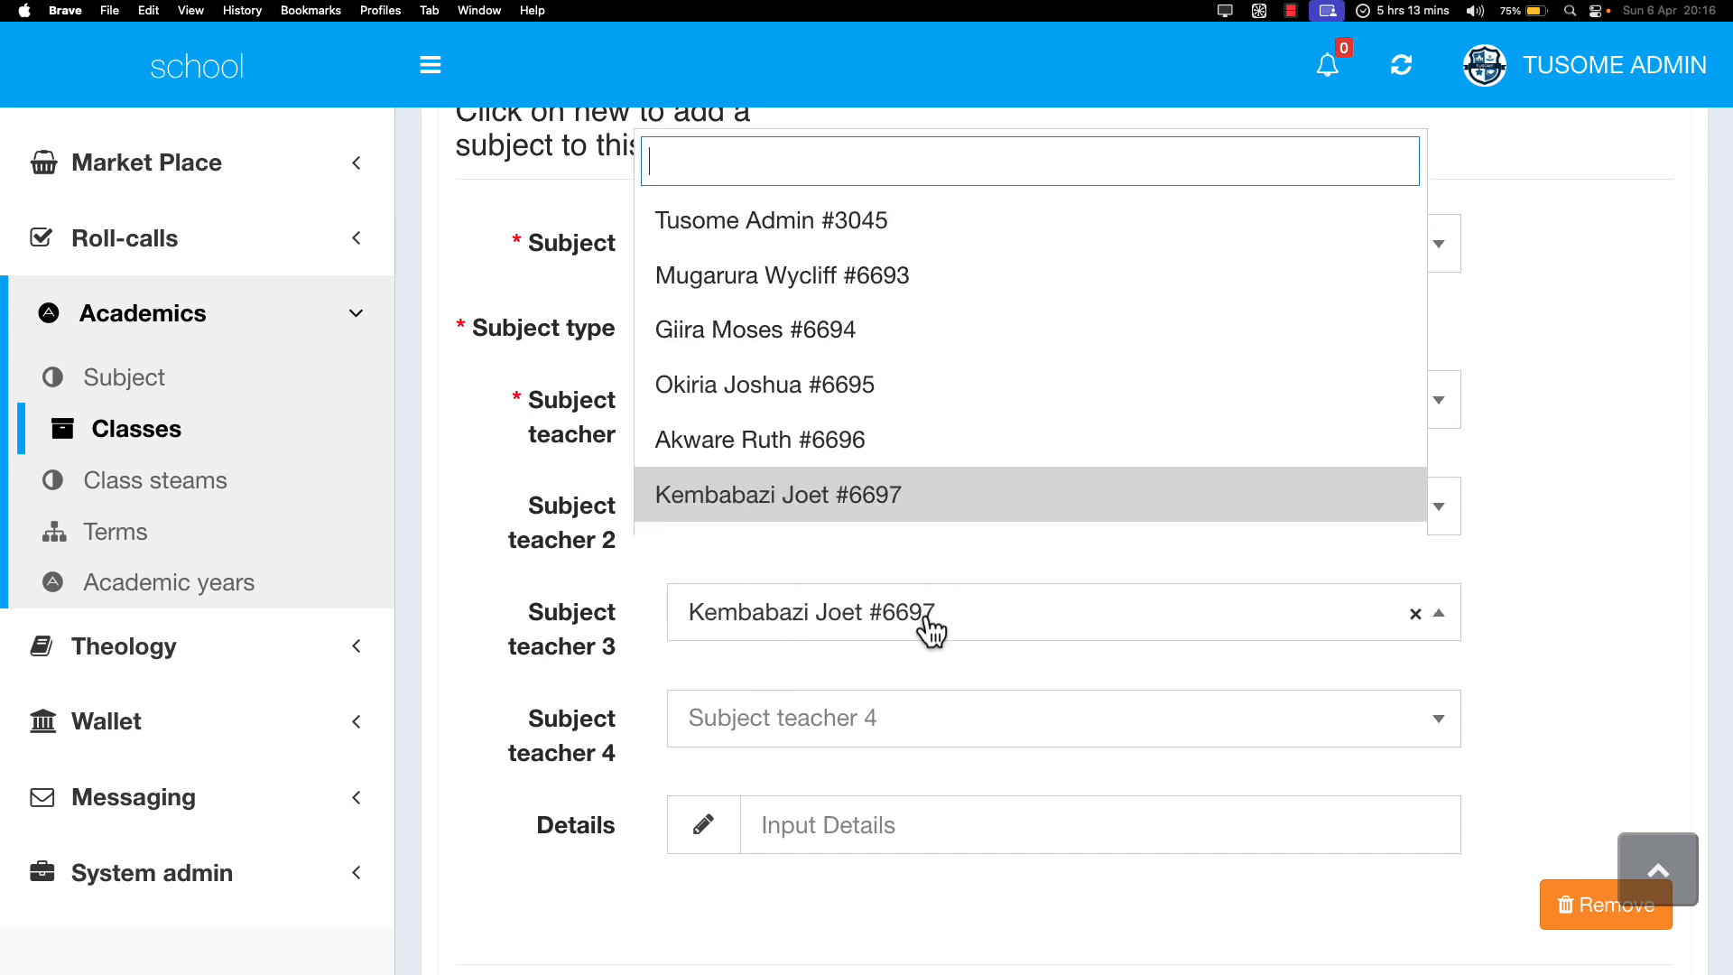
left_click(831, 462)
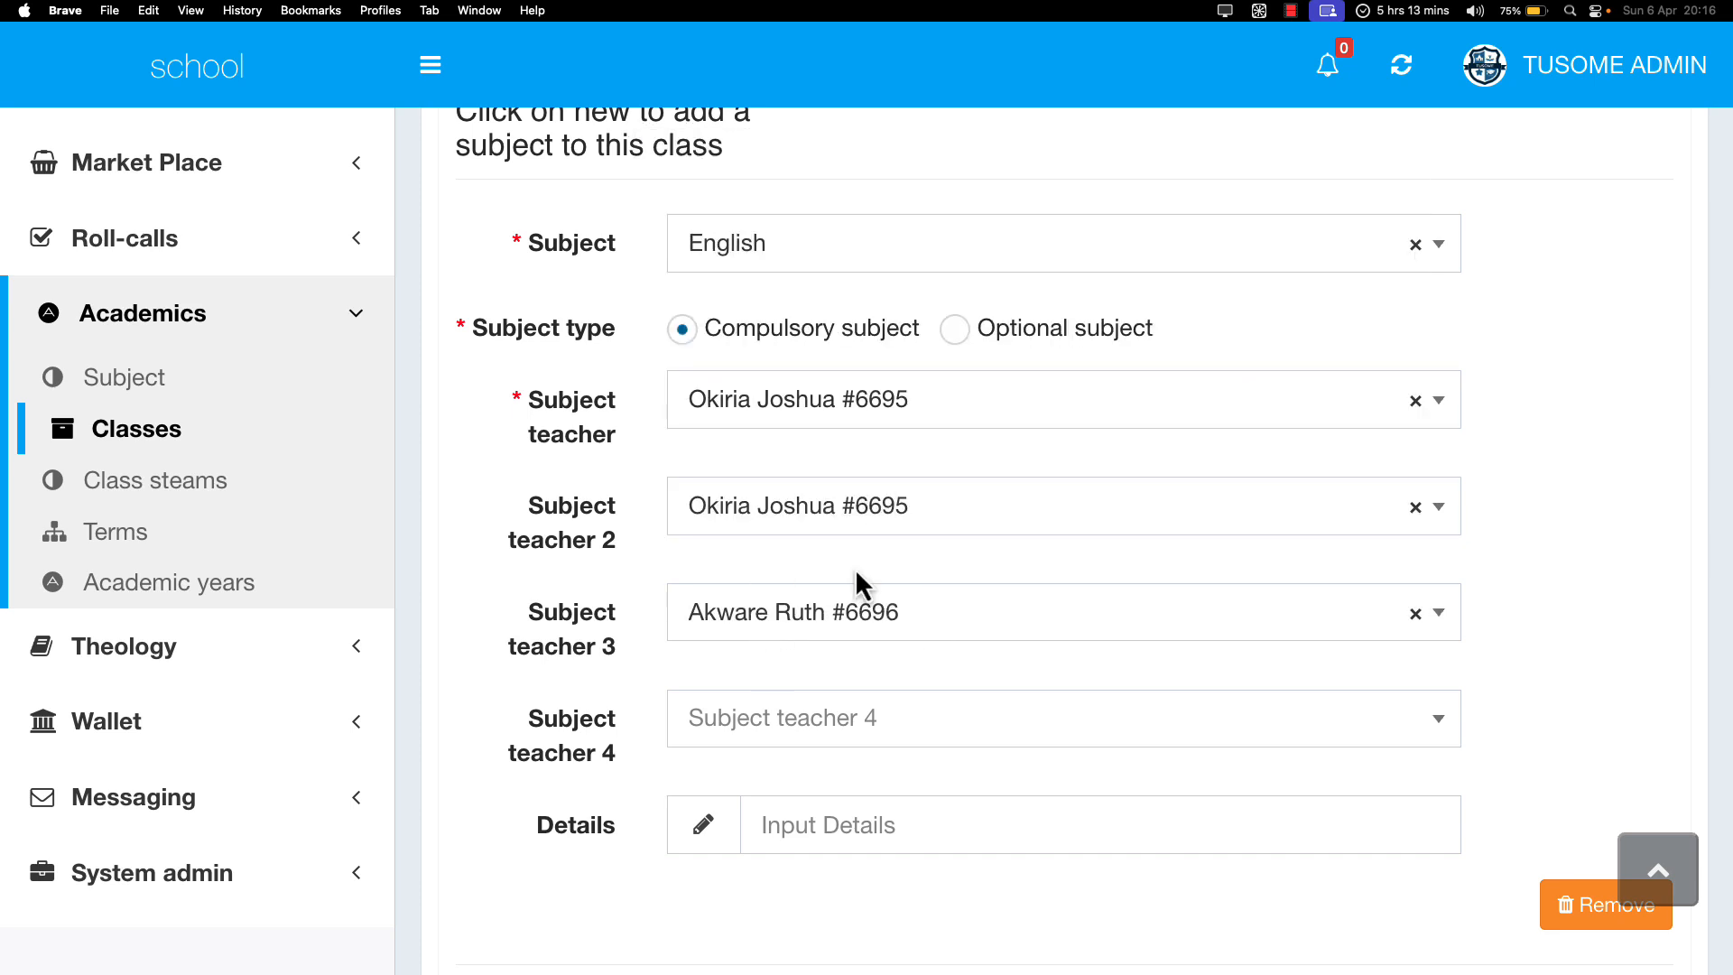
Step: Review English's teacher assignments, check the class's basic info and return to the class subjects
scroll(854, 578, "down", 1)
scroll(854, 578, "up", 1)
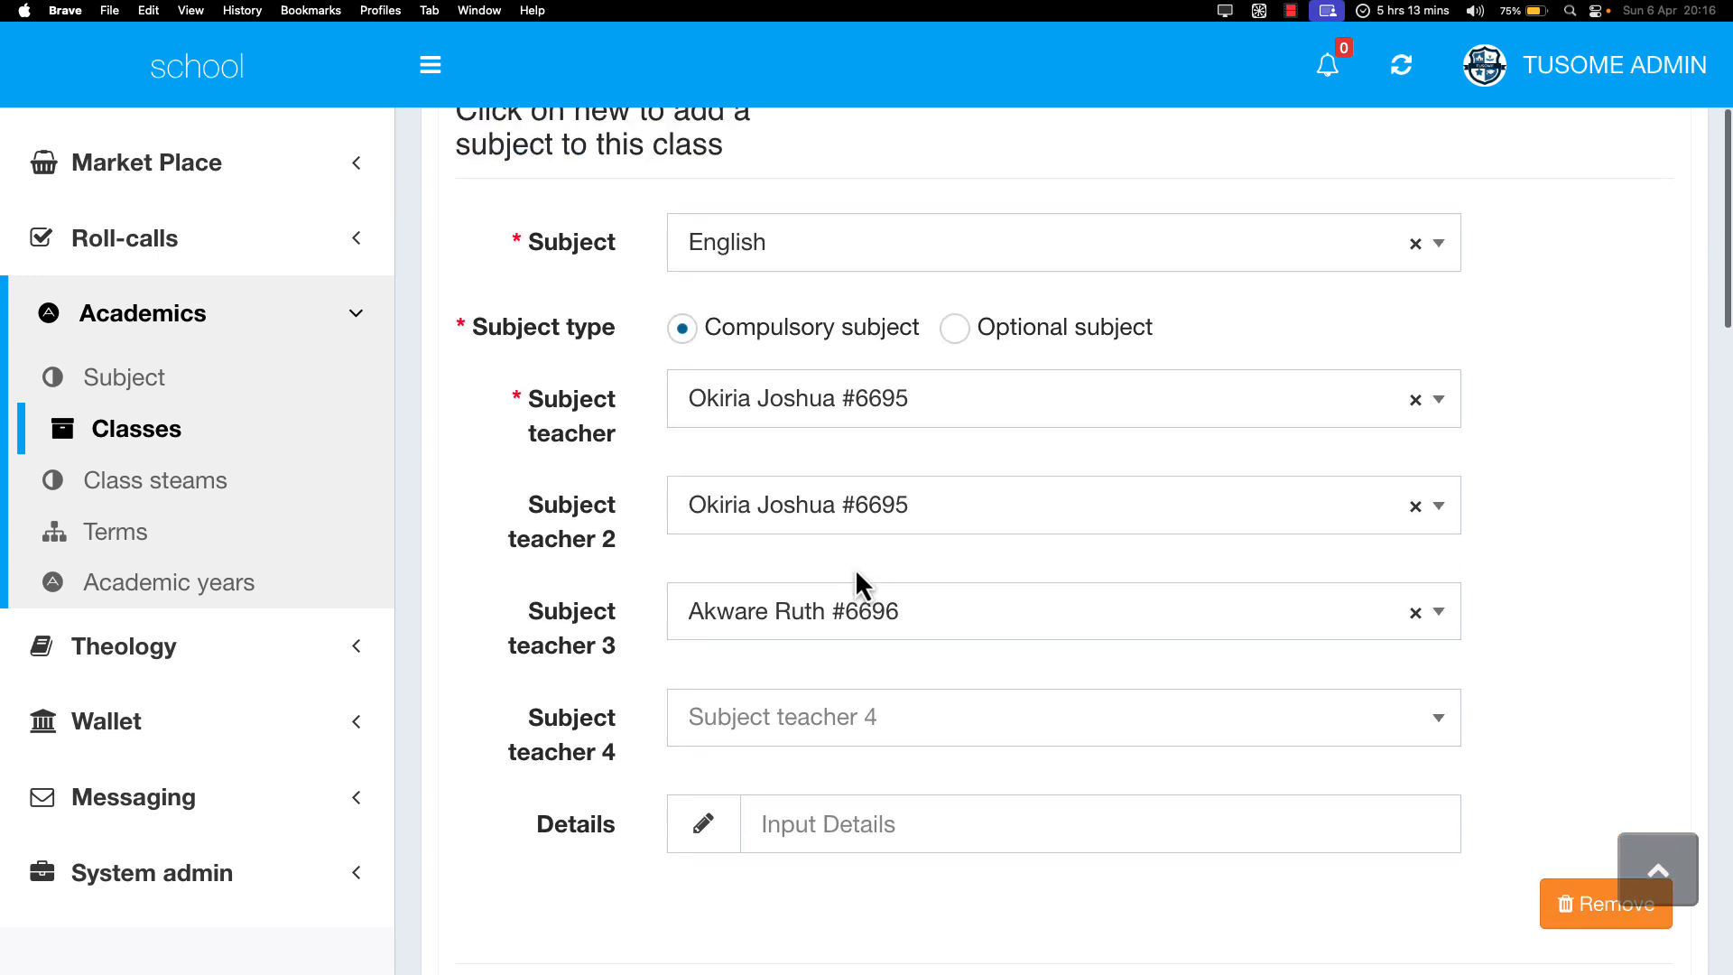
scroll(854, 585, "up", 5)
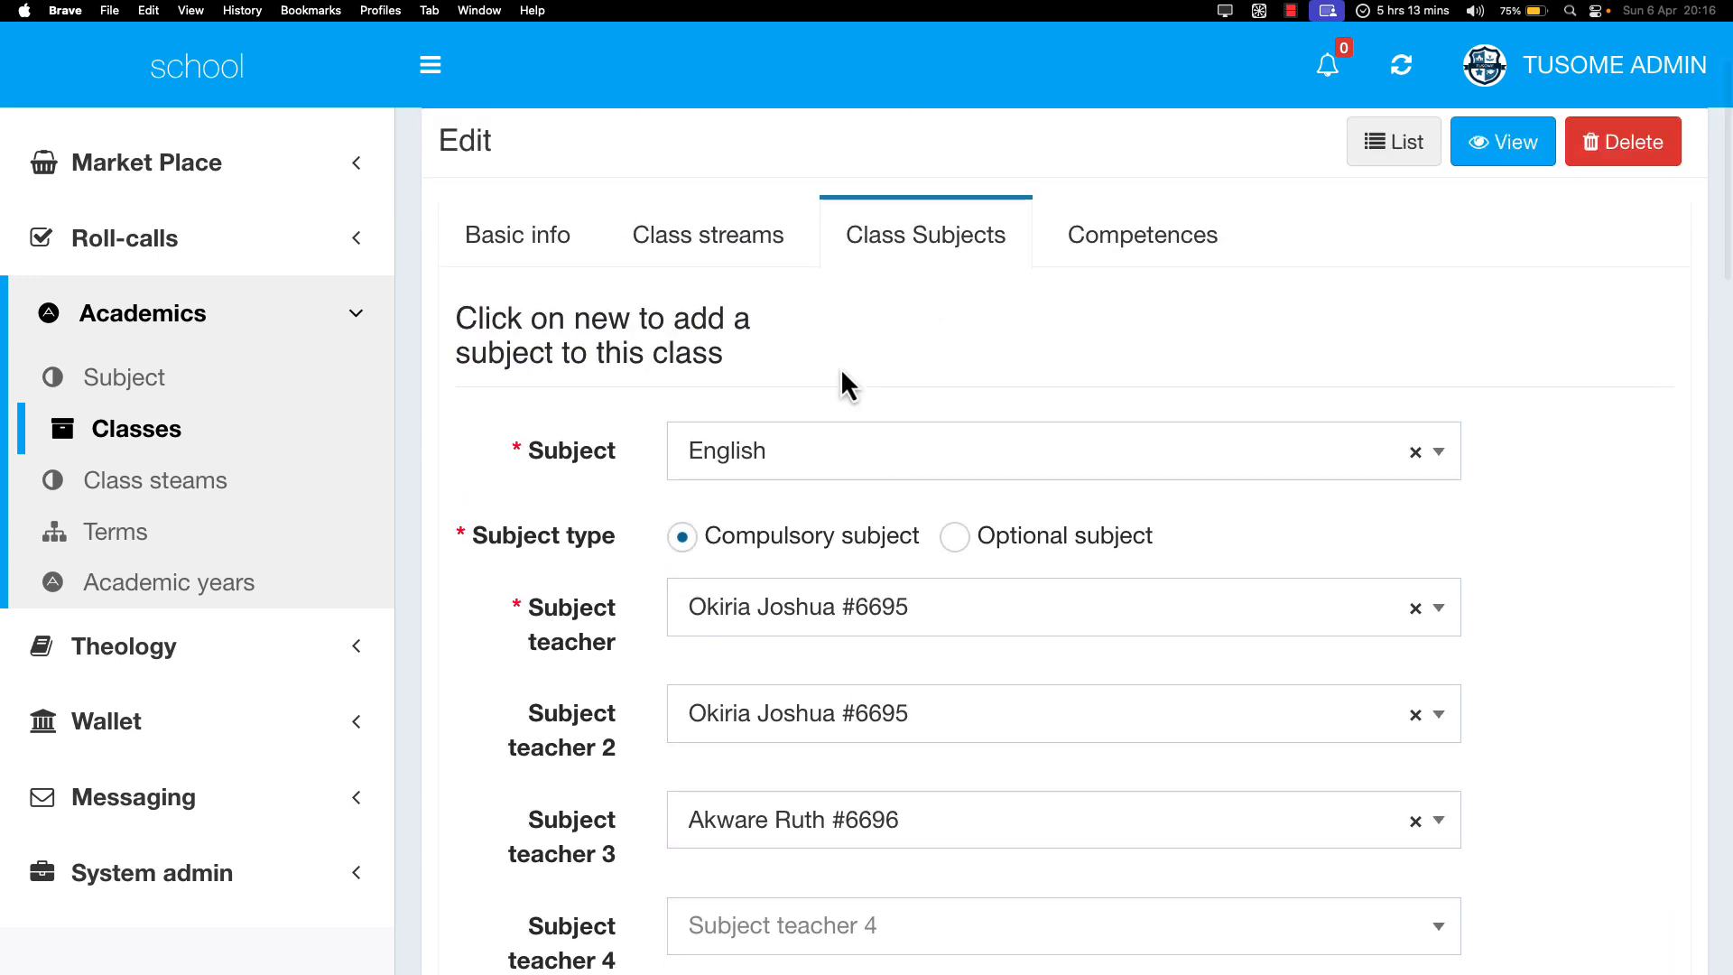
left_click(519, 238)
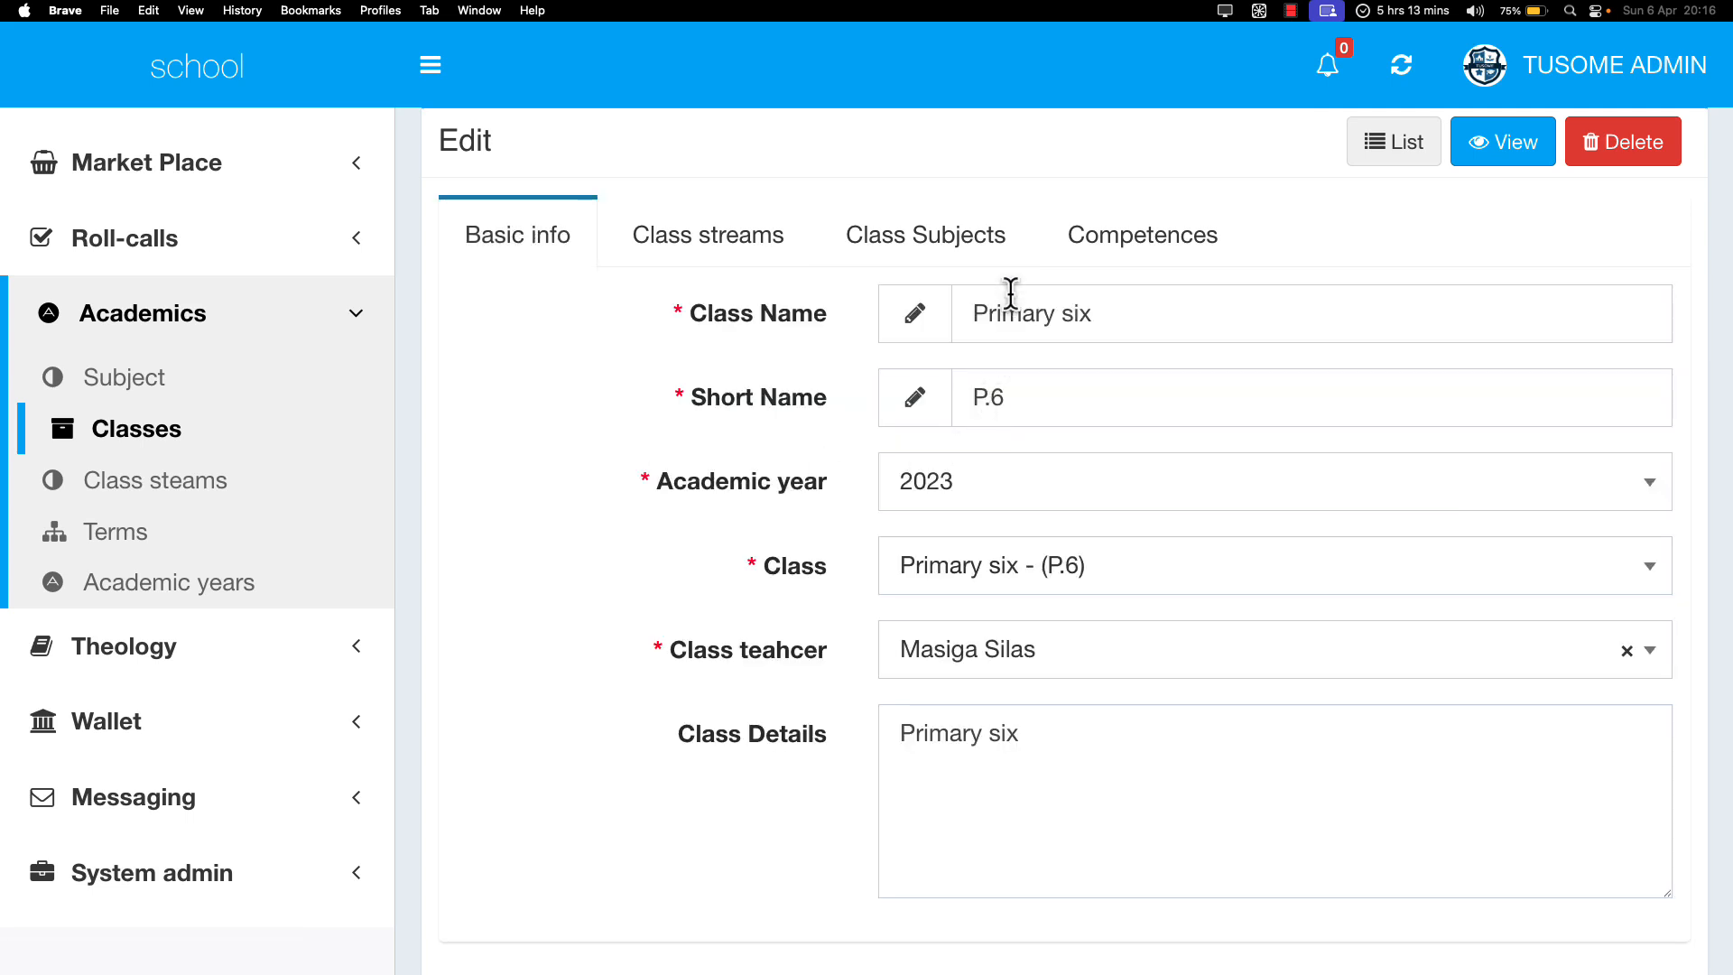
left_click(952, 260)
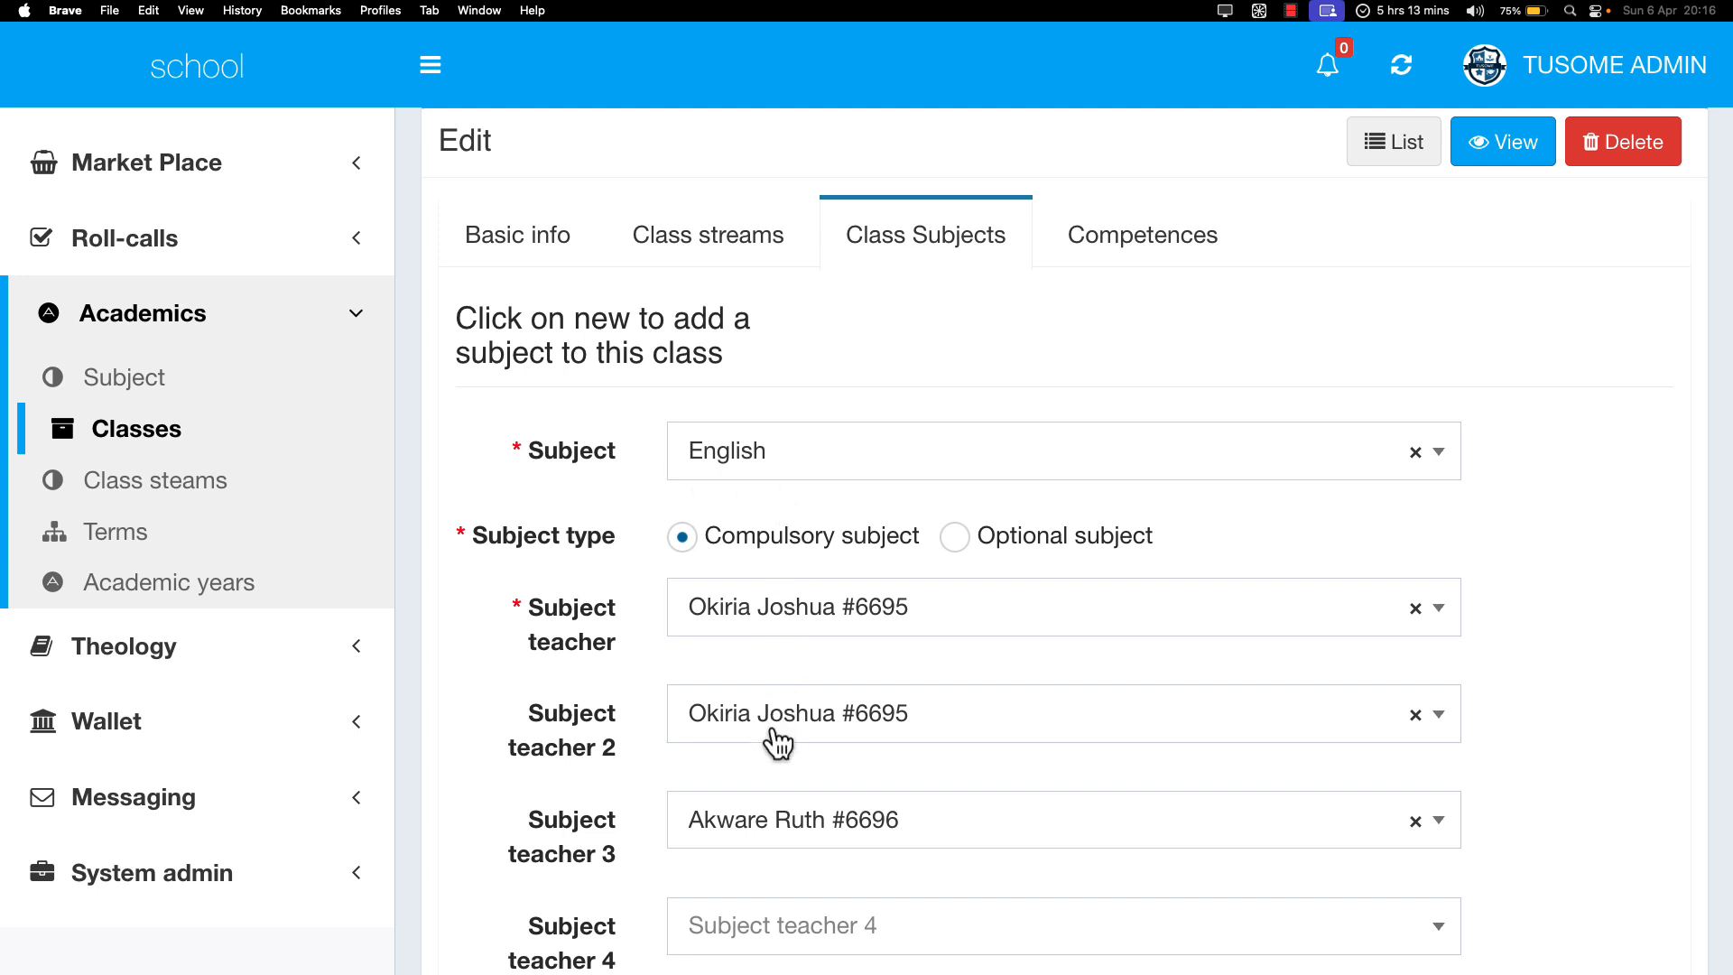
scroll(771, 731, "down", 1)
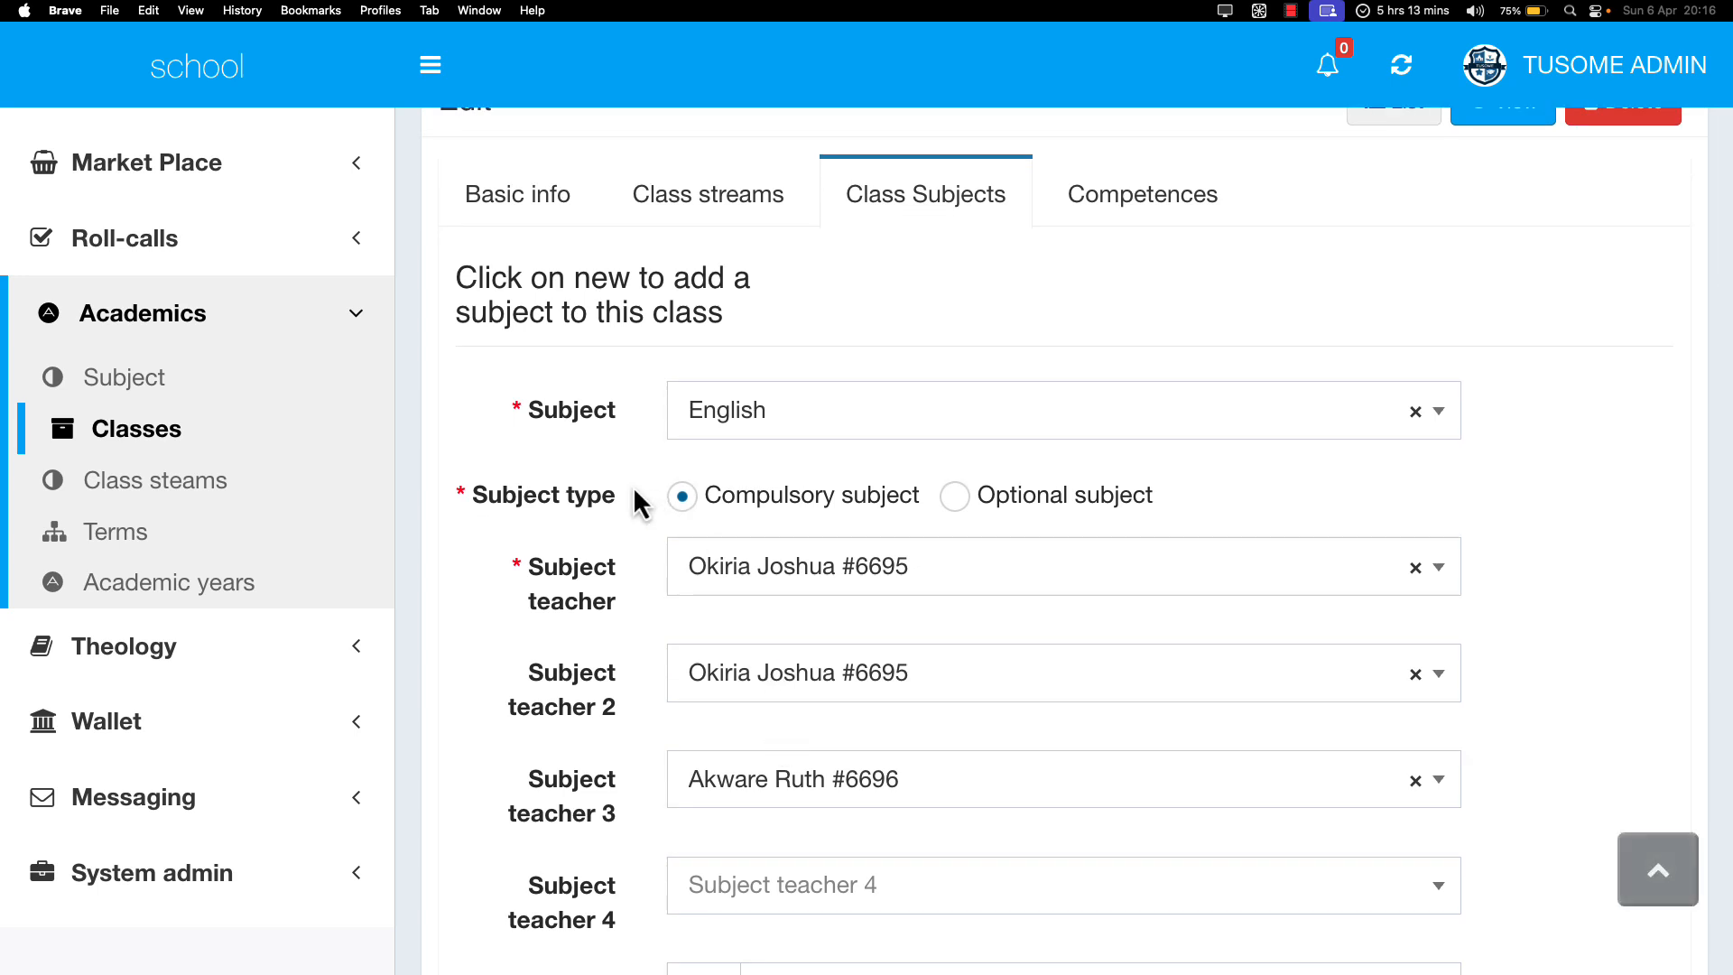
Step: Look through the teacher assignments of Primary six's Mathematics, Social Studies and Science subjects
scroll(566, 415, "down", 10)
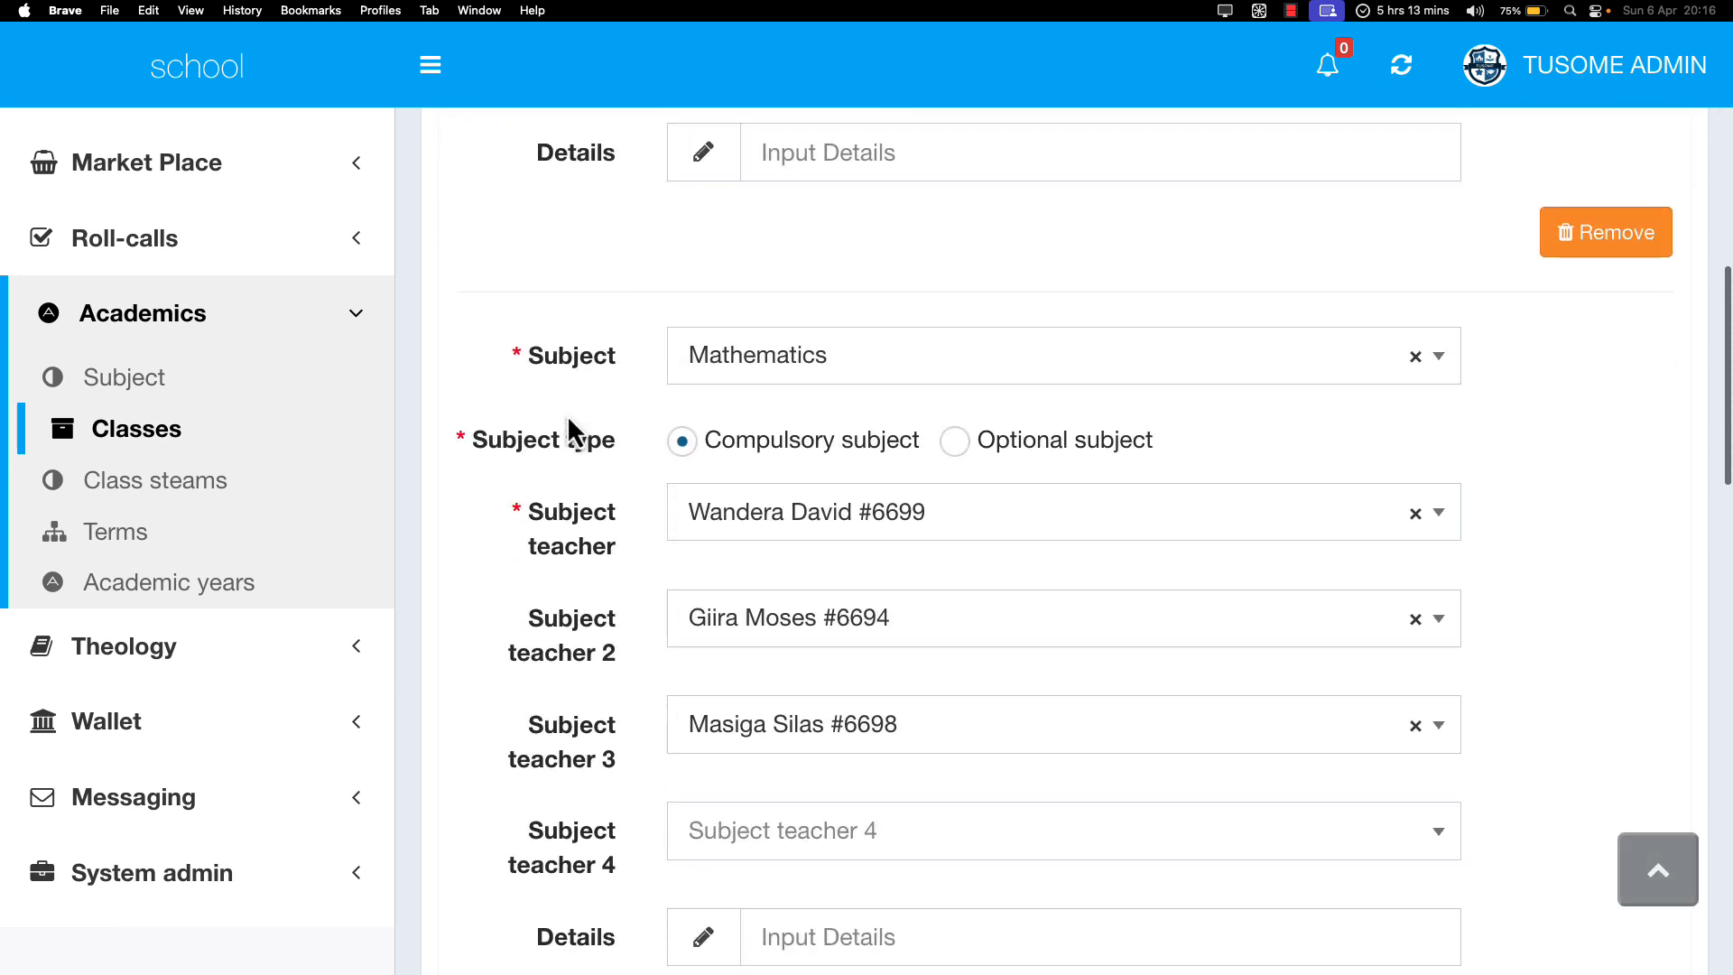
scroll(567, 414, "down", 1)
scroll(763, 492, "down", 3)
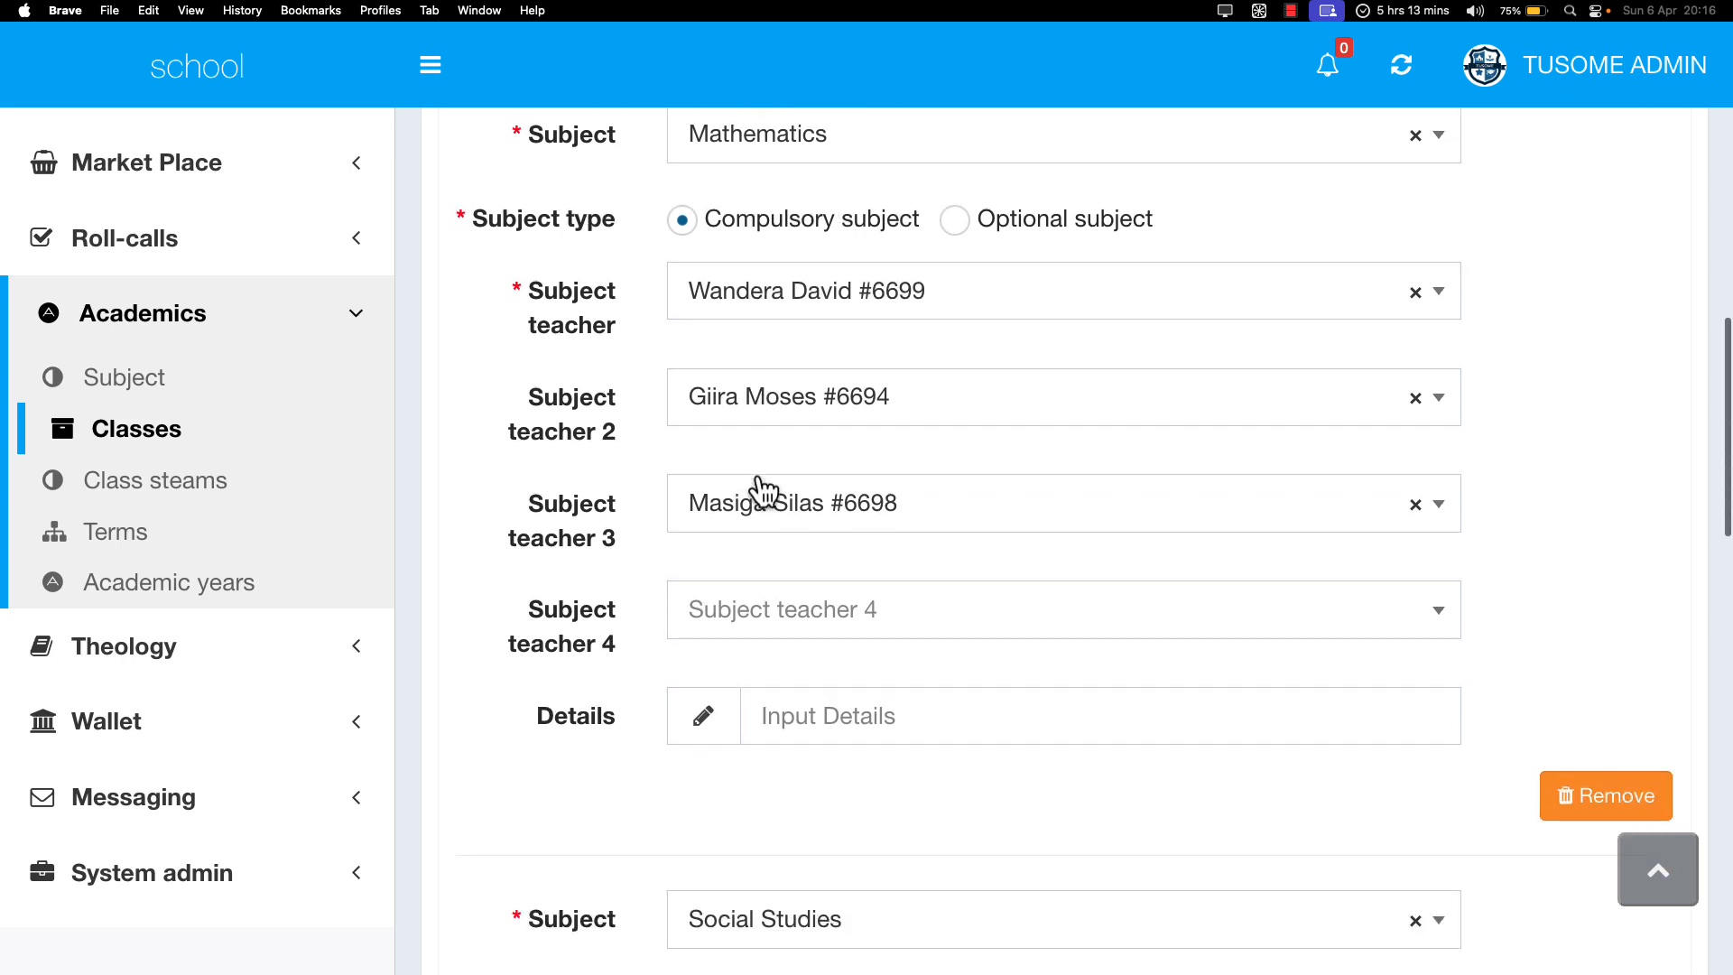
scroll(769, 464, "down", 5)
scroll(767, 460, "down", 5)
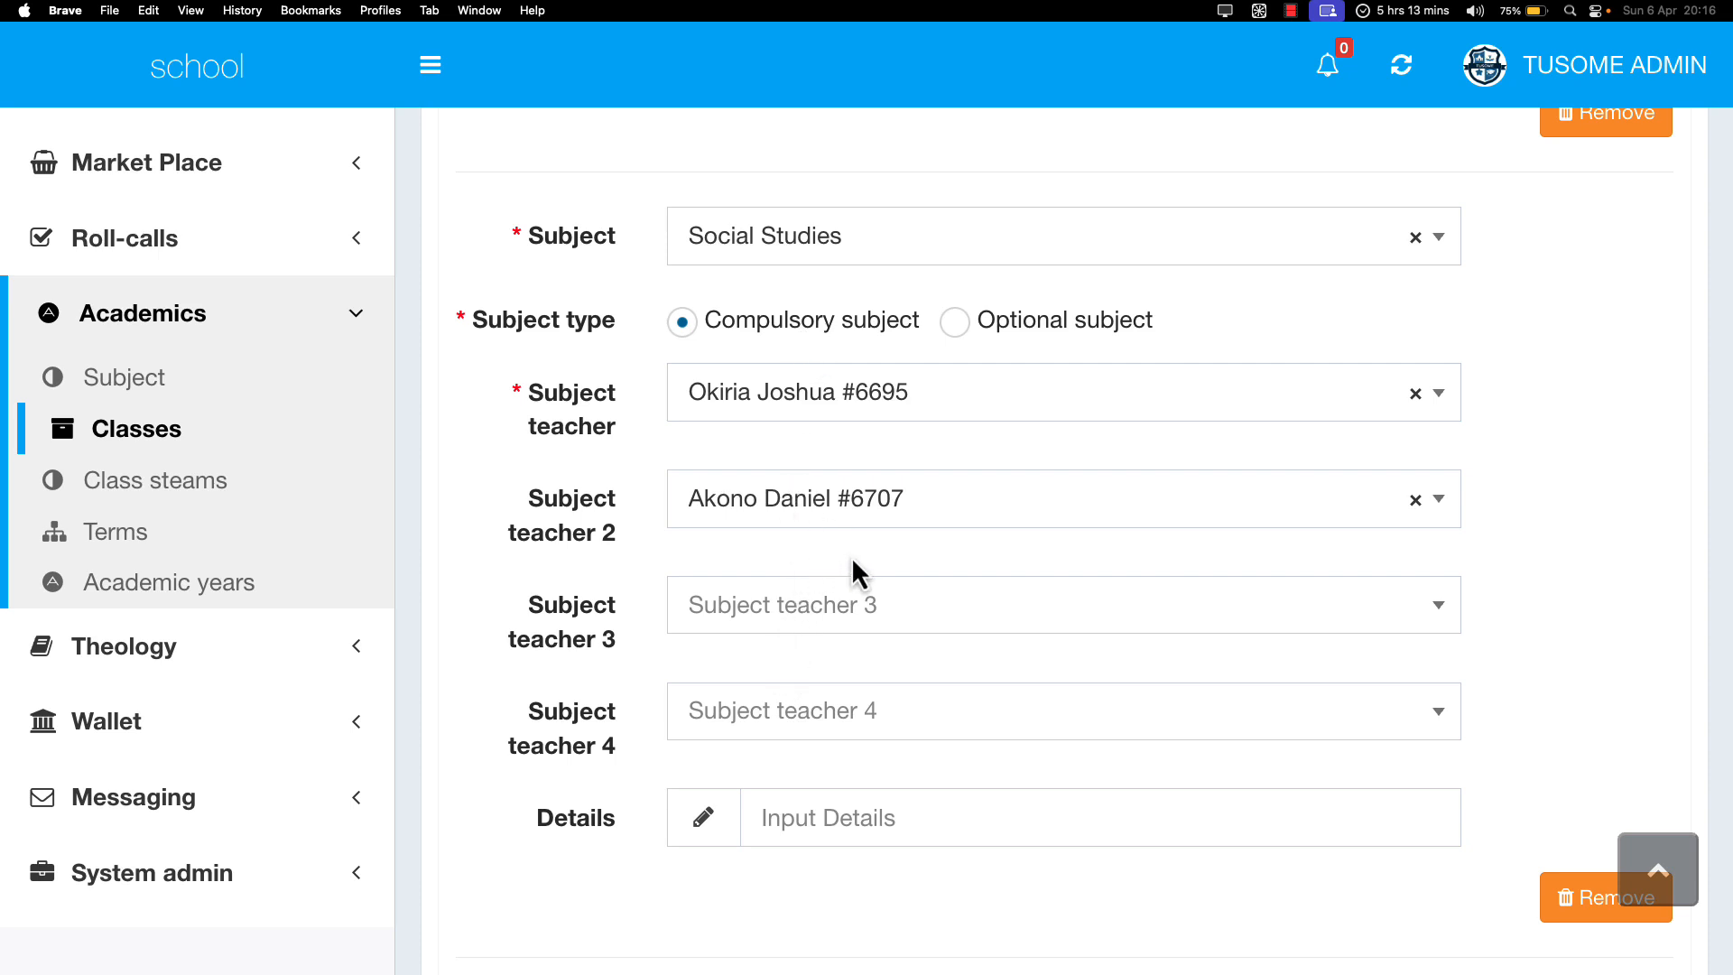
scroll(852, 556, "down", 12)
scroll(847, 550, "up", 12)
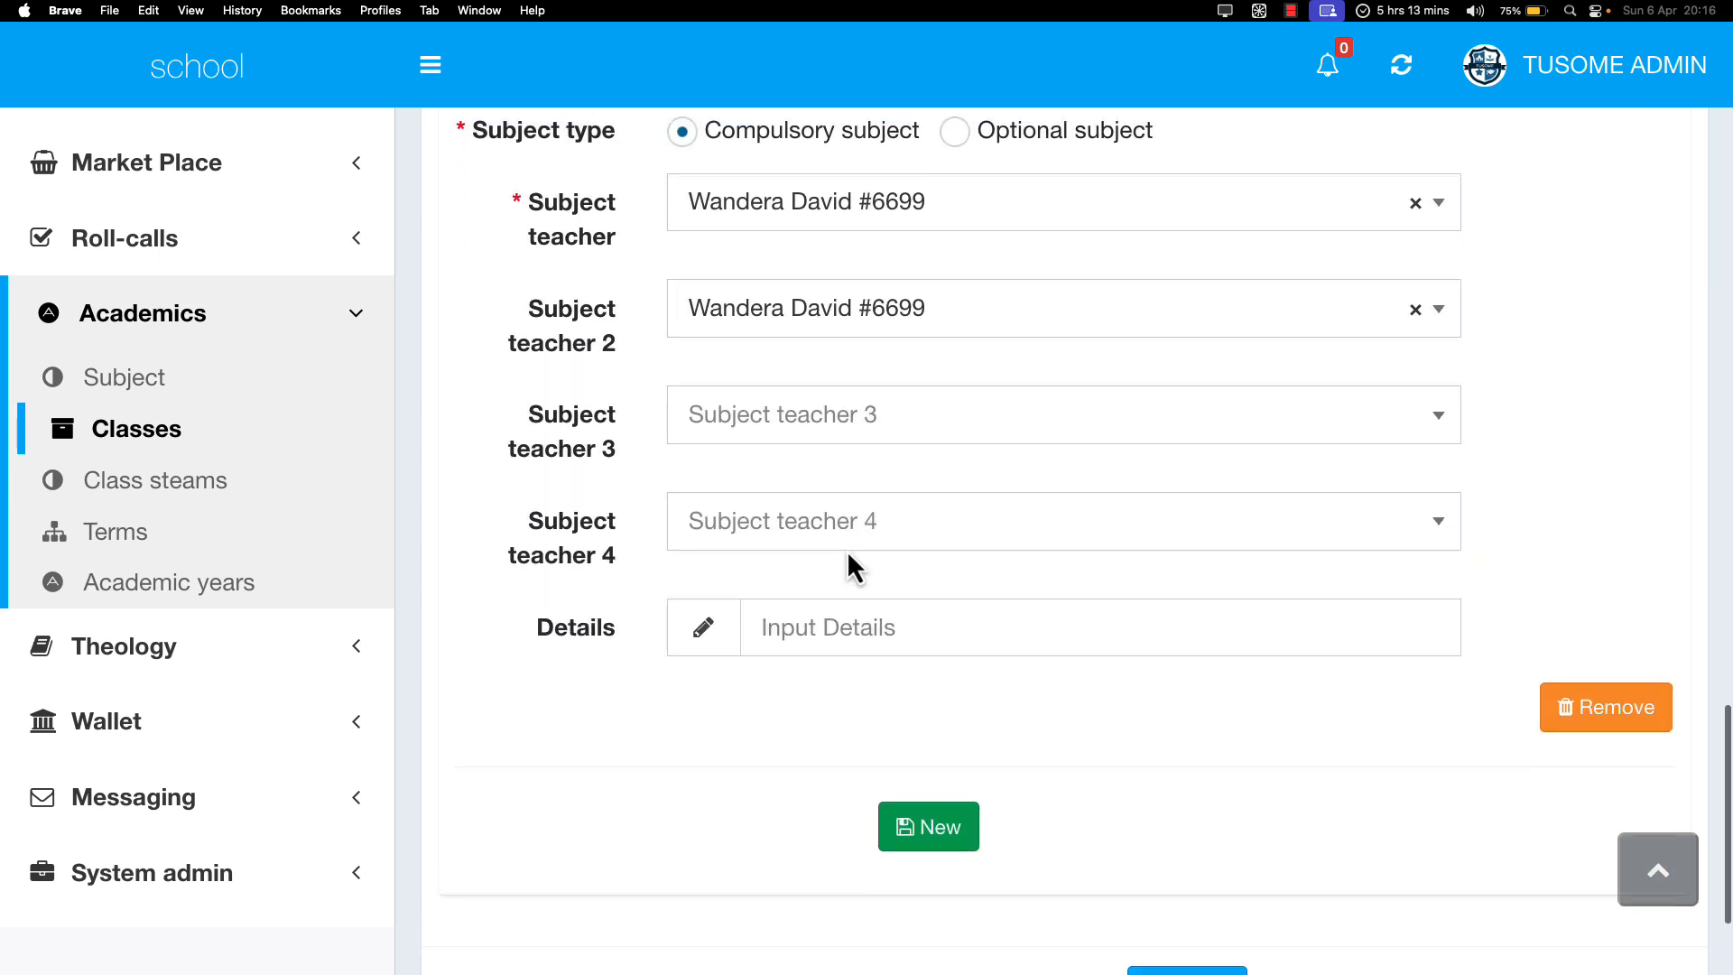
Step: Add a new subject entry to the class and choose Islamic Religious Education as its subject
scroll(847, 550, "down", 13)
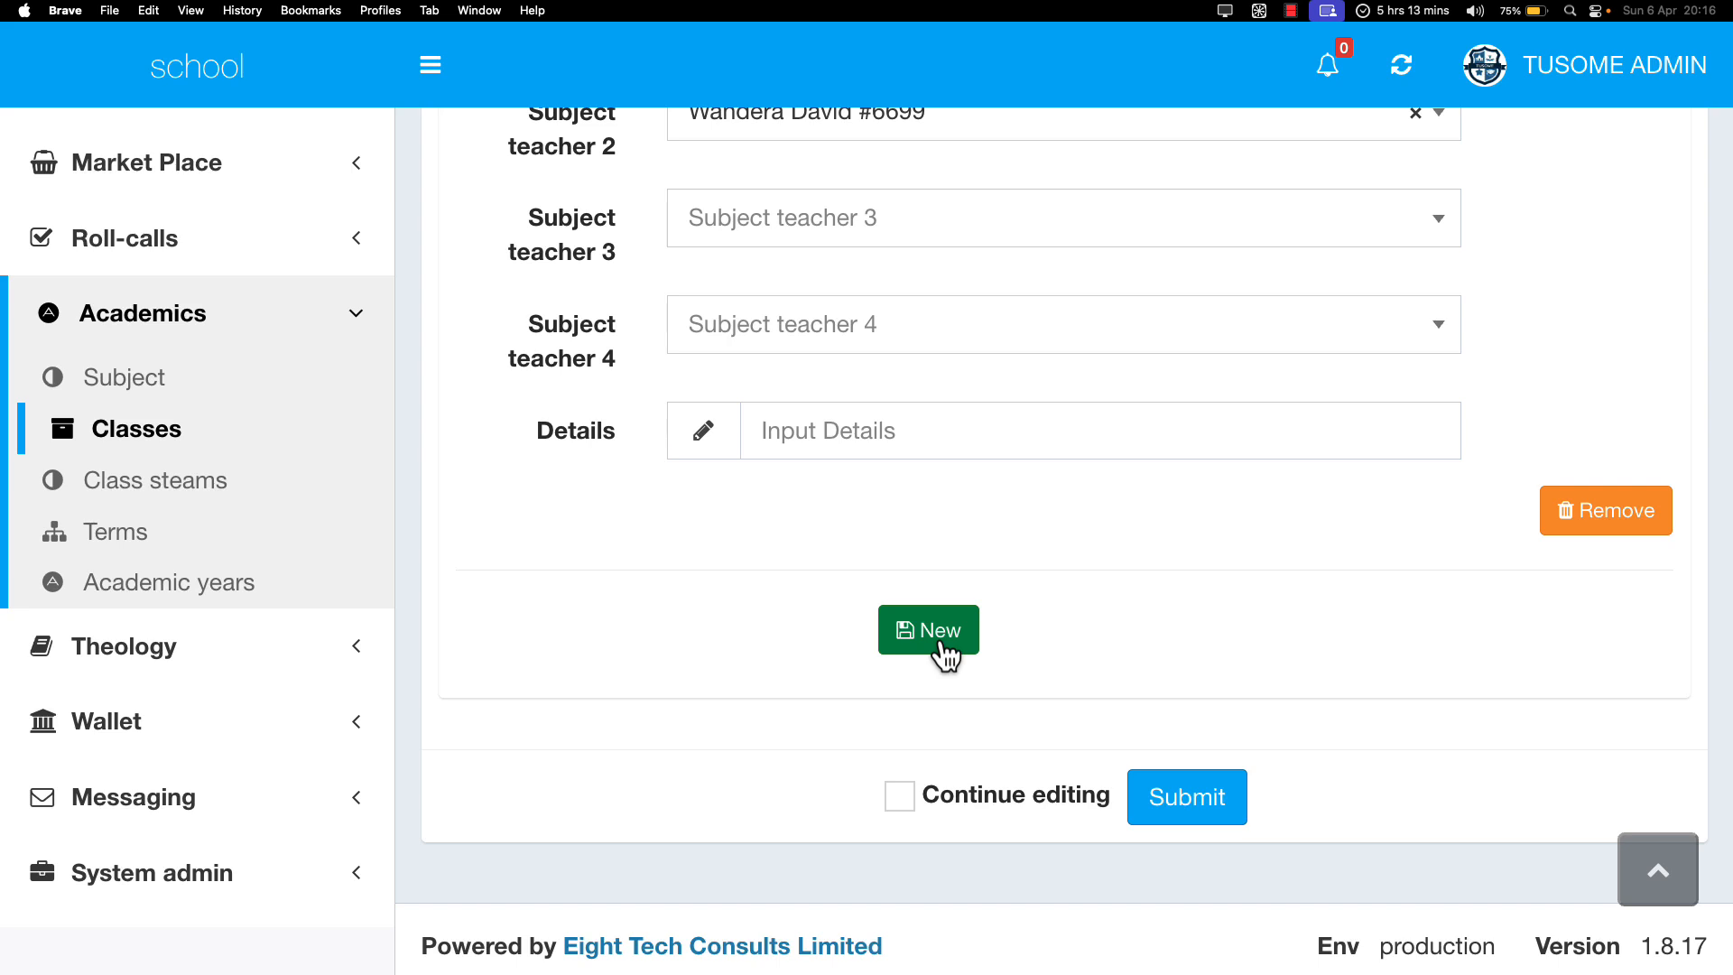
left_click(938, 646)
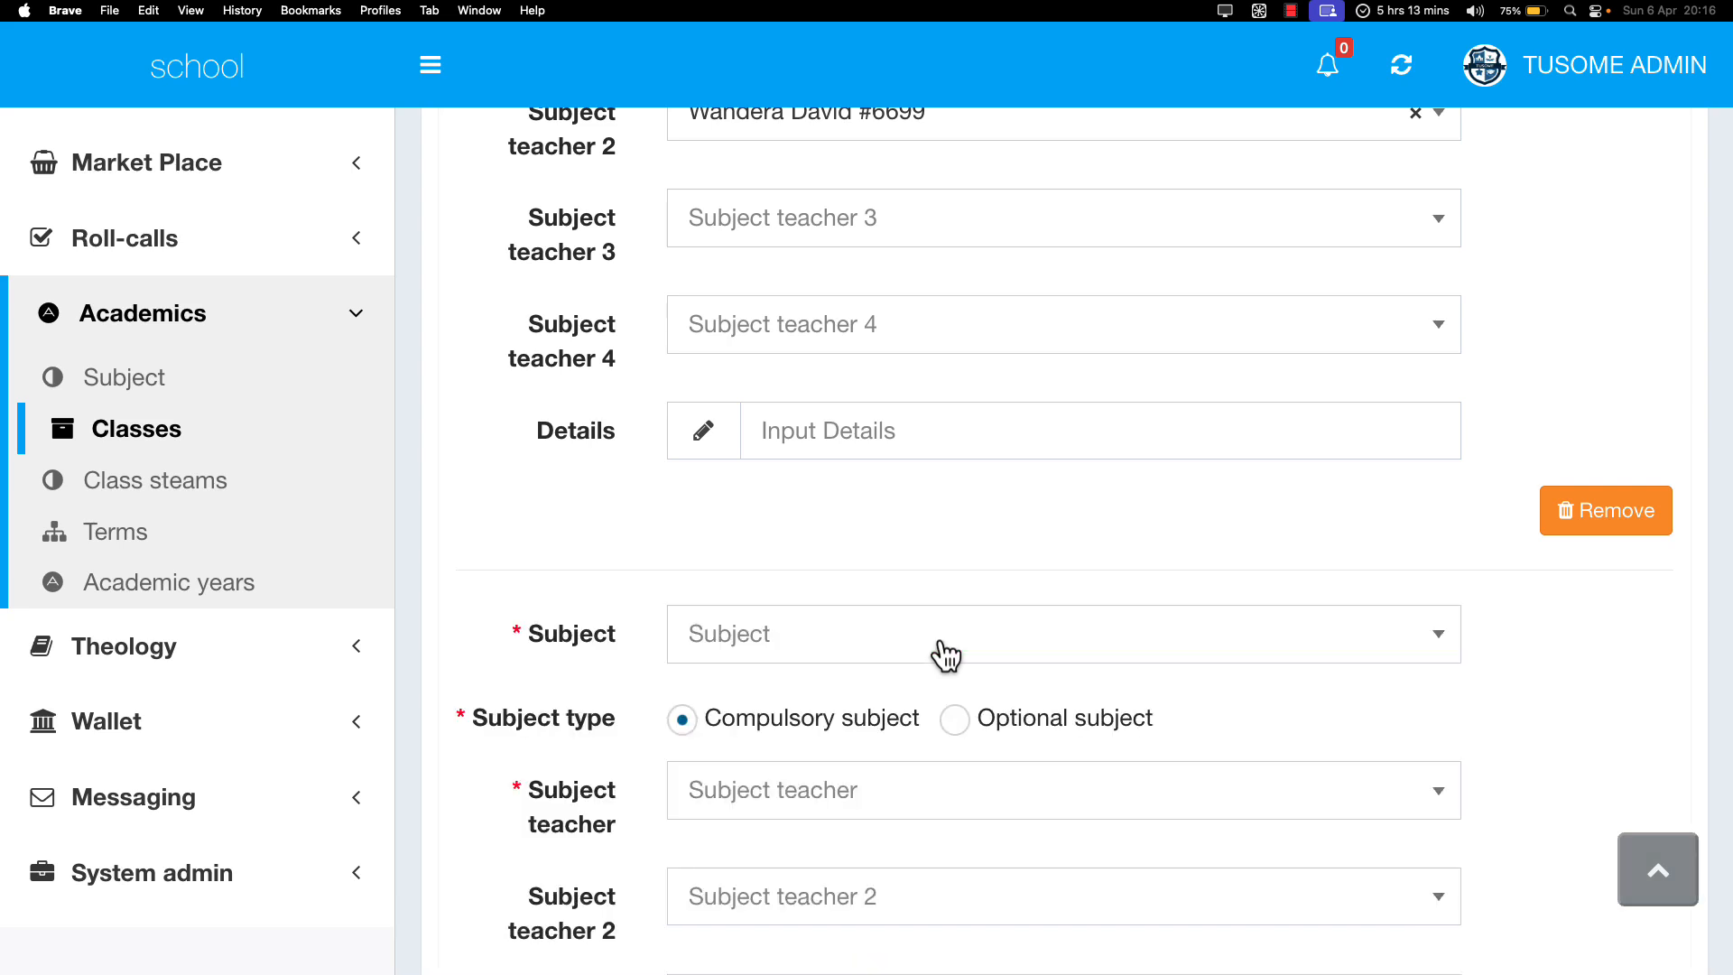
left_click(936, 652)
scroll(758, 334, "down", 1)
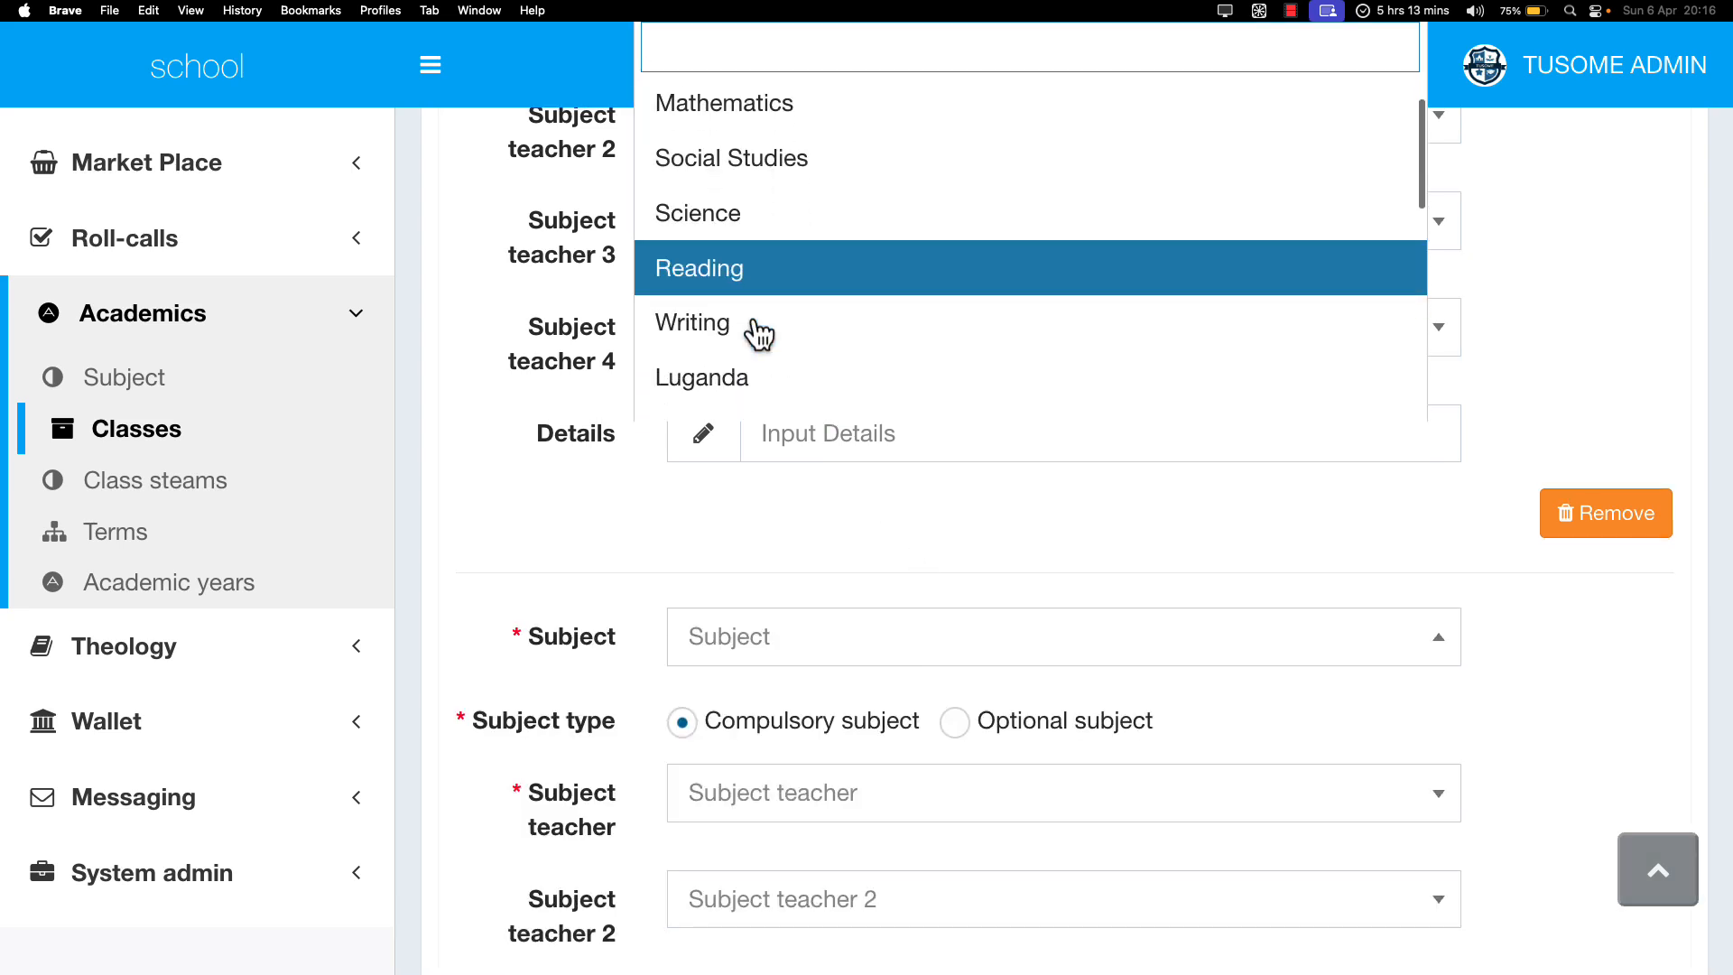
scroll(723, 279, "up", 1)
scroll(724, 282, "down", 4)
scroll(724, 282, "down", 1)
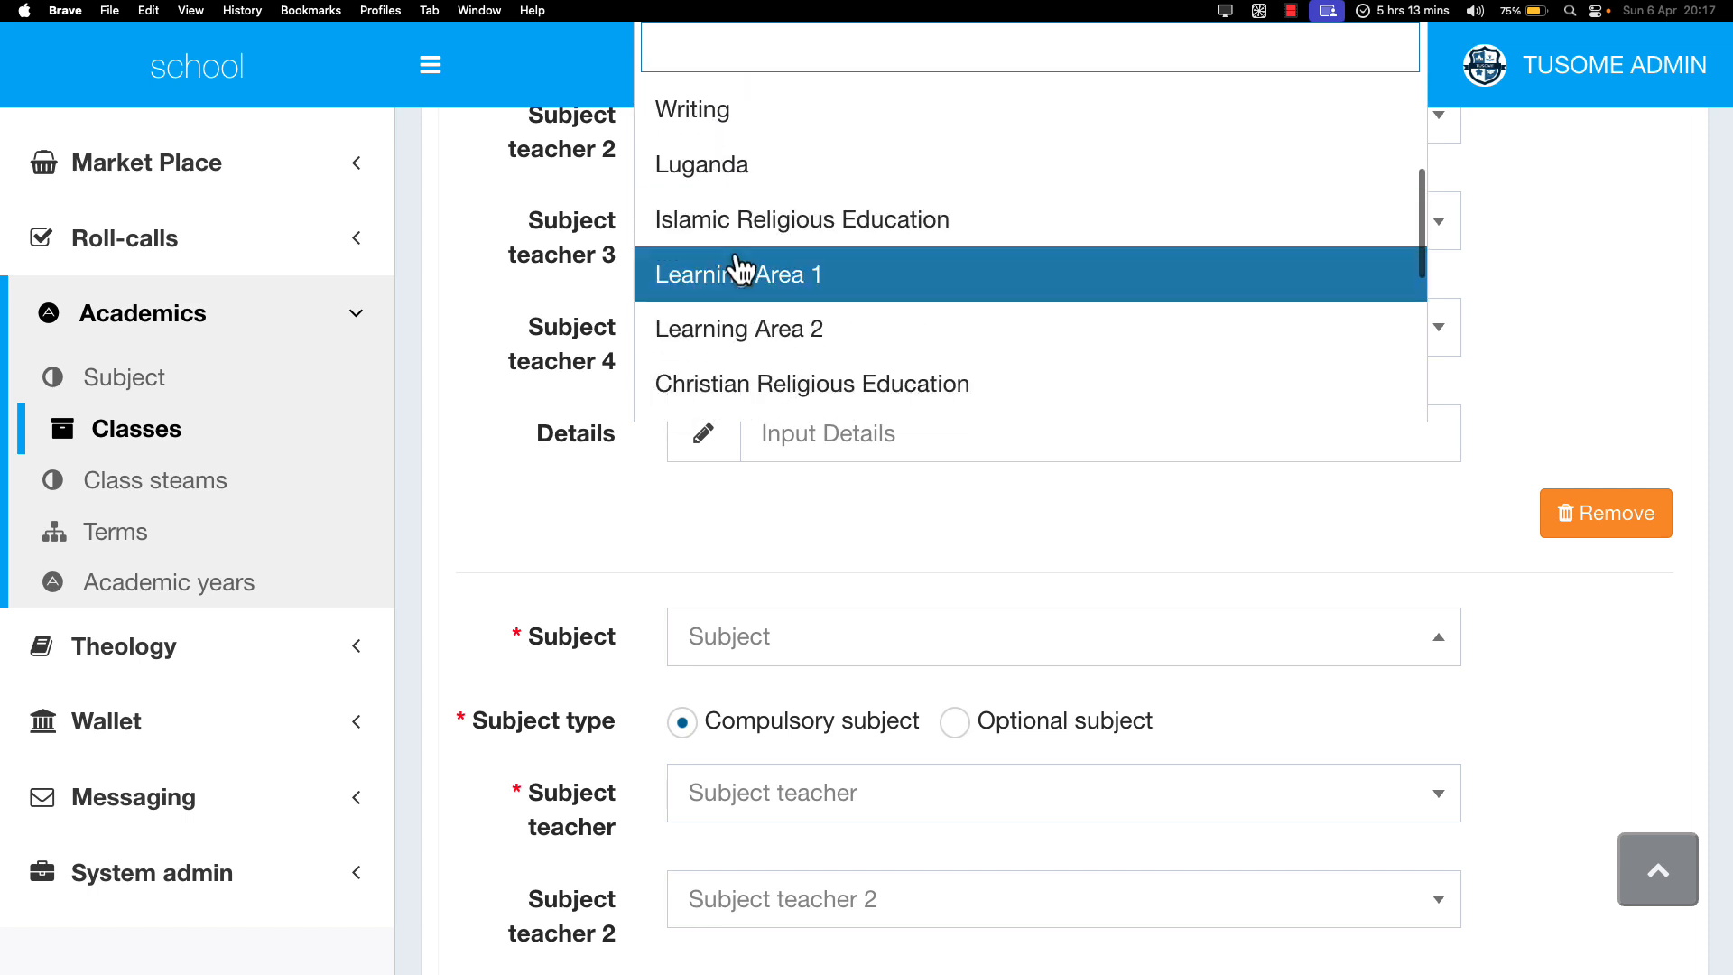
left_click(758, 233)
Step: Set Islamic Religious Education's main subject teacher to the second person in the staff list
scroll(853, 507, "down", 4)
left_click(803, 428)
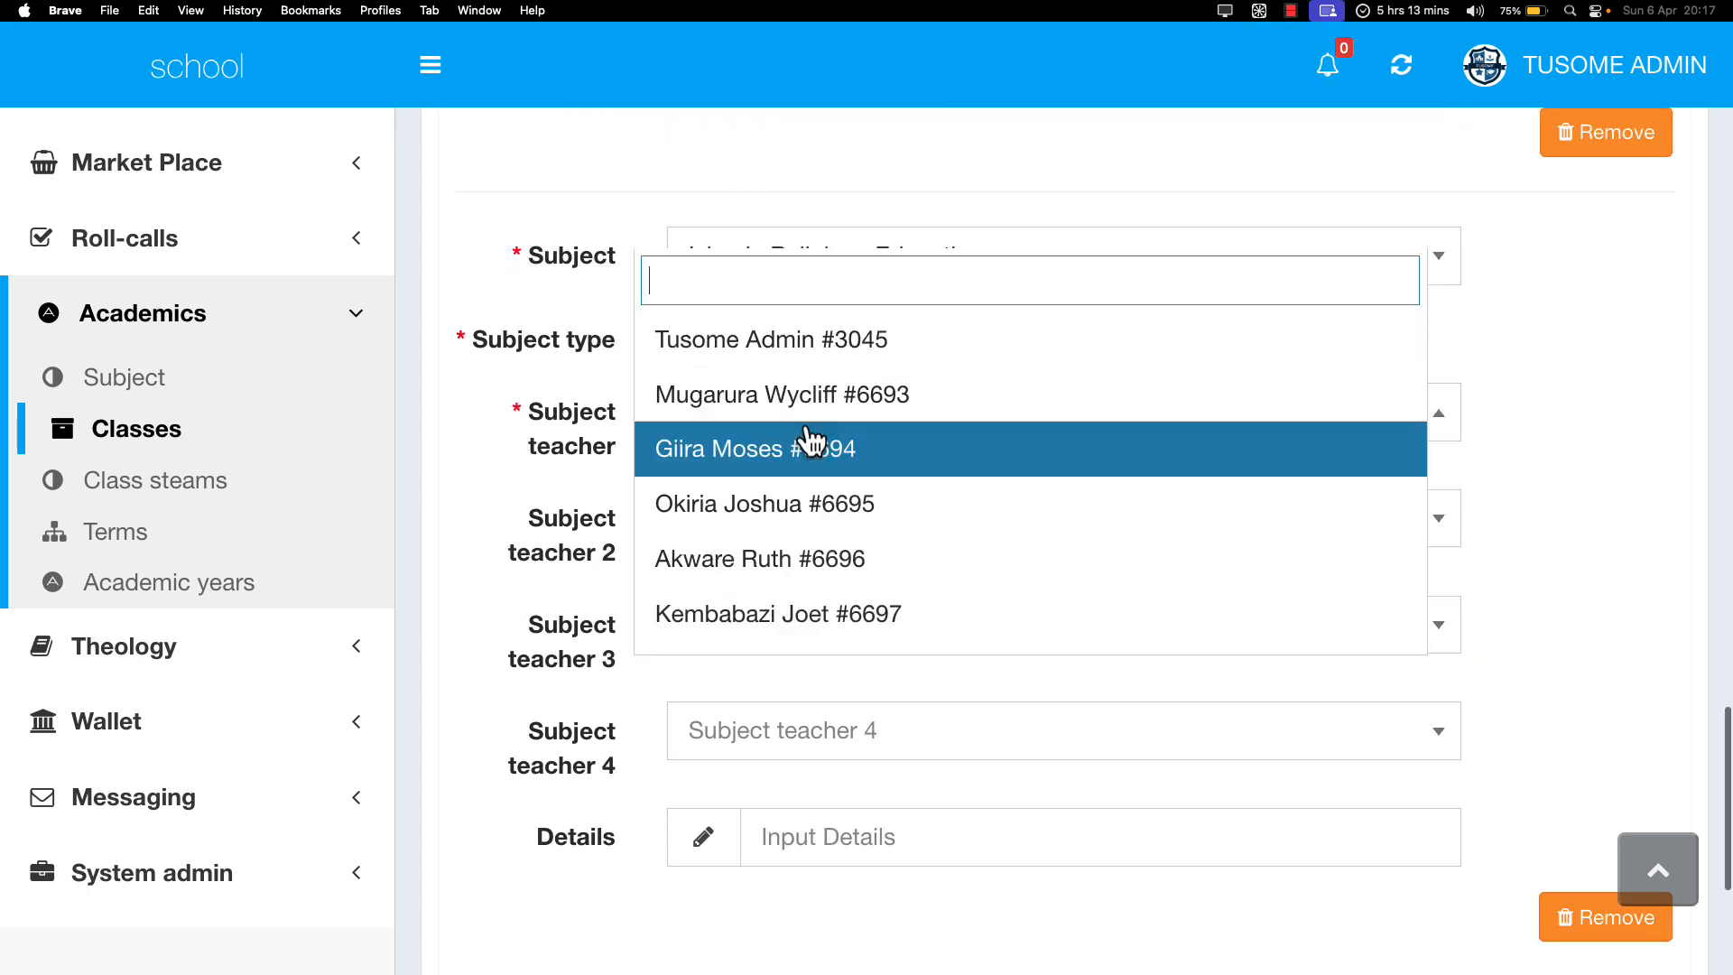
left_click(816, 404)
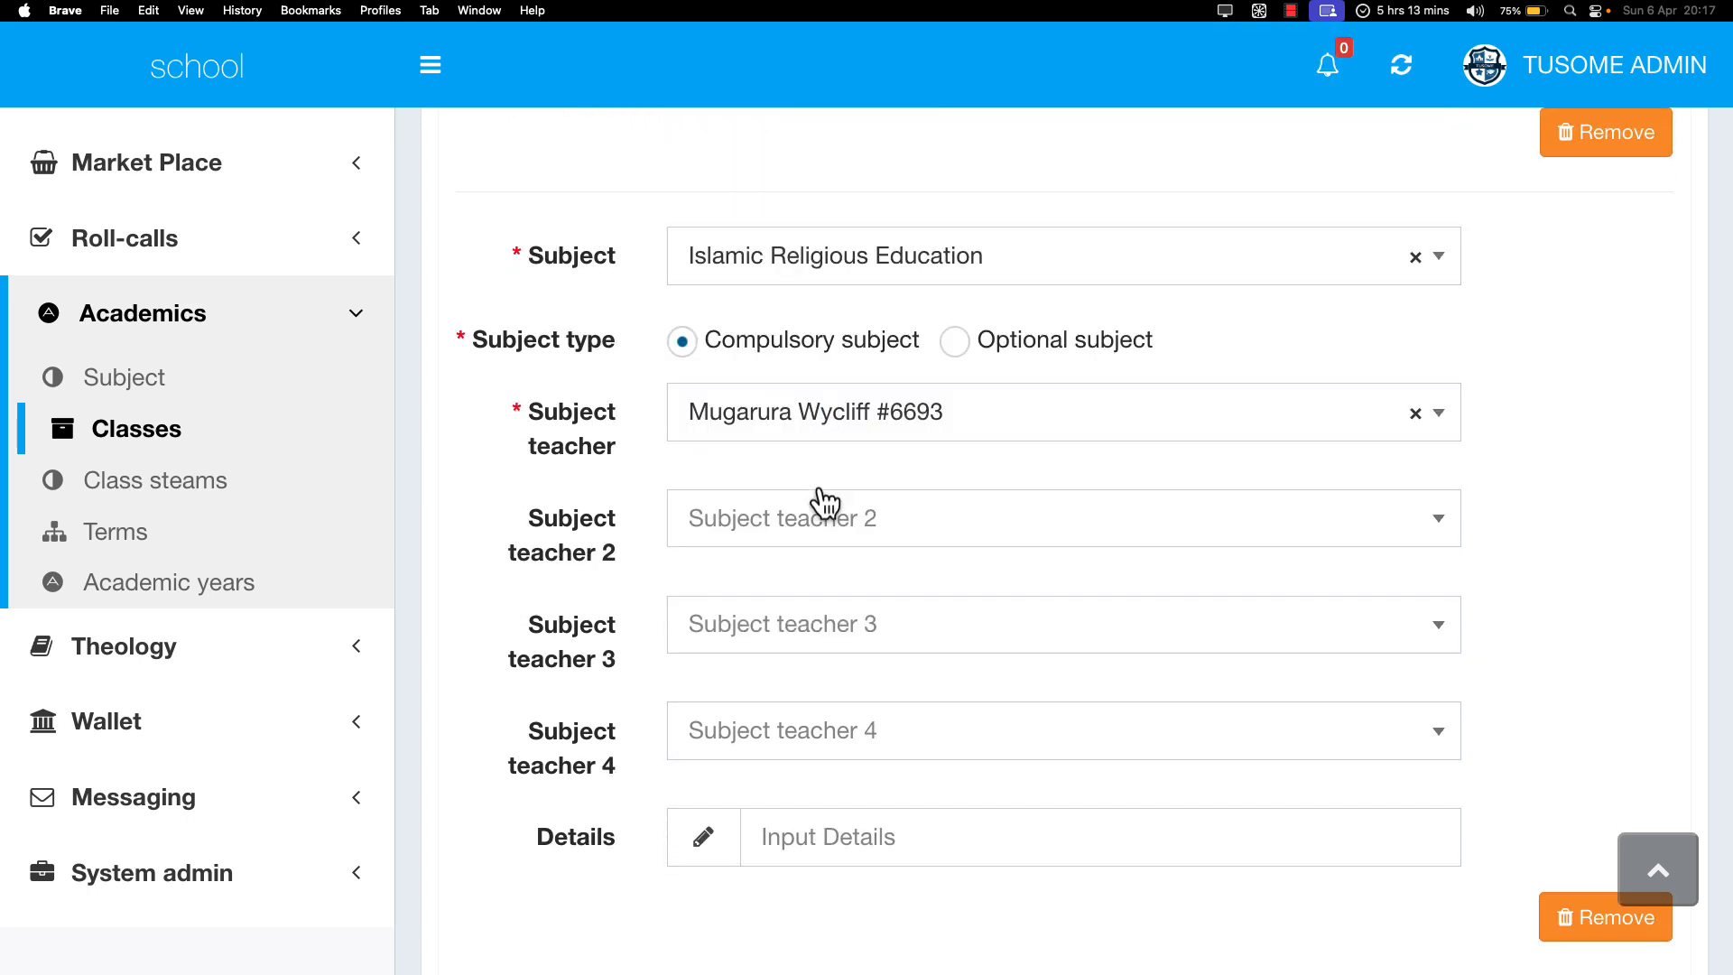
Step: Check the new Islamic Religious Education entry and submit the changes to Primary six
scroll(867, 555, "down", 5)
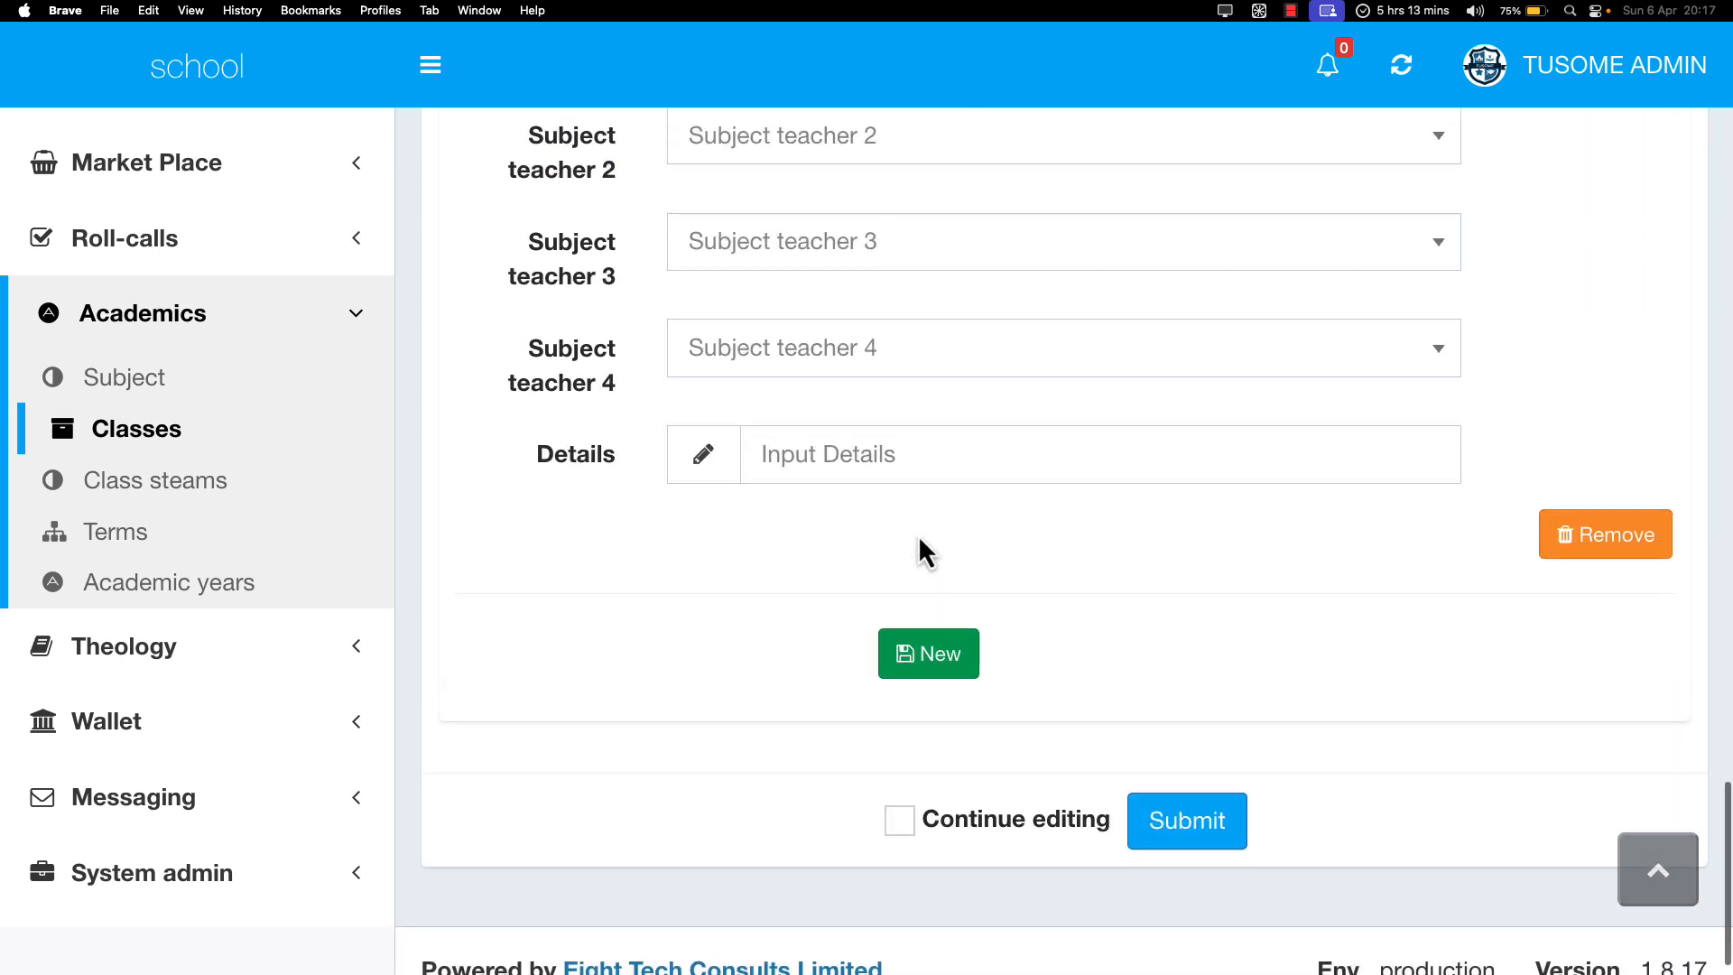
scroll(928, 596, "up", 3)
scroll(926, 668, "down", 2)
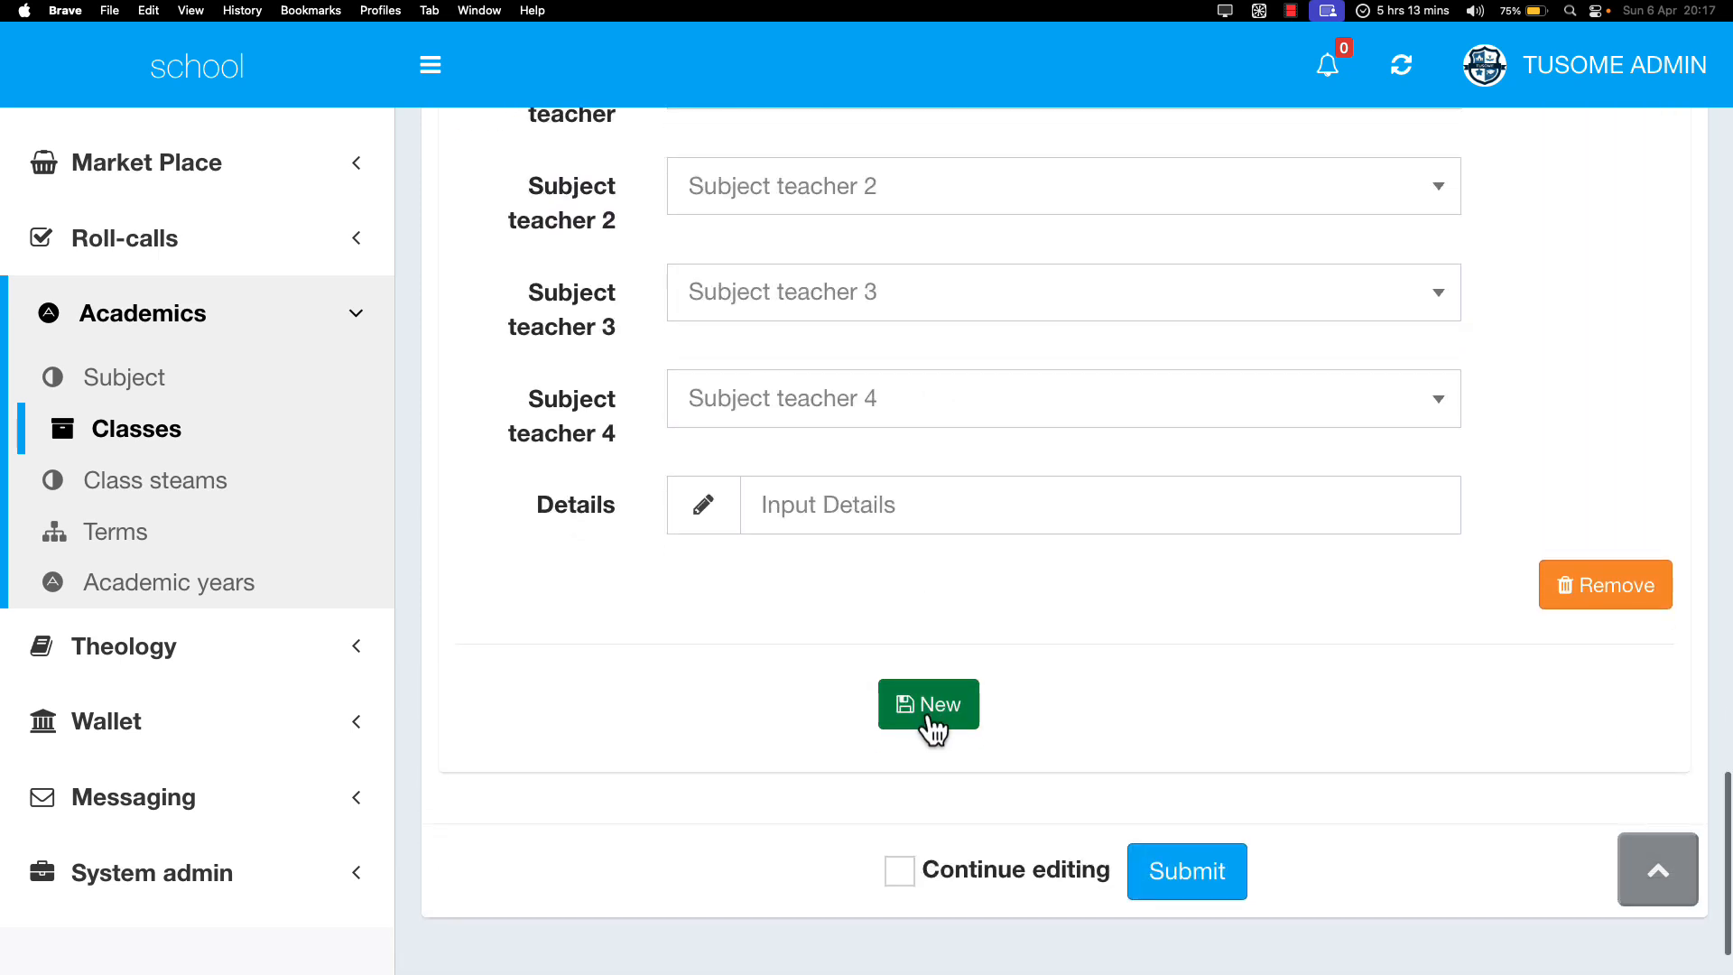
scroll(969, 581, "up", 6)
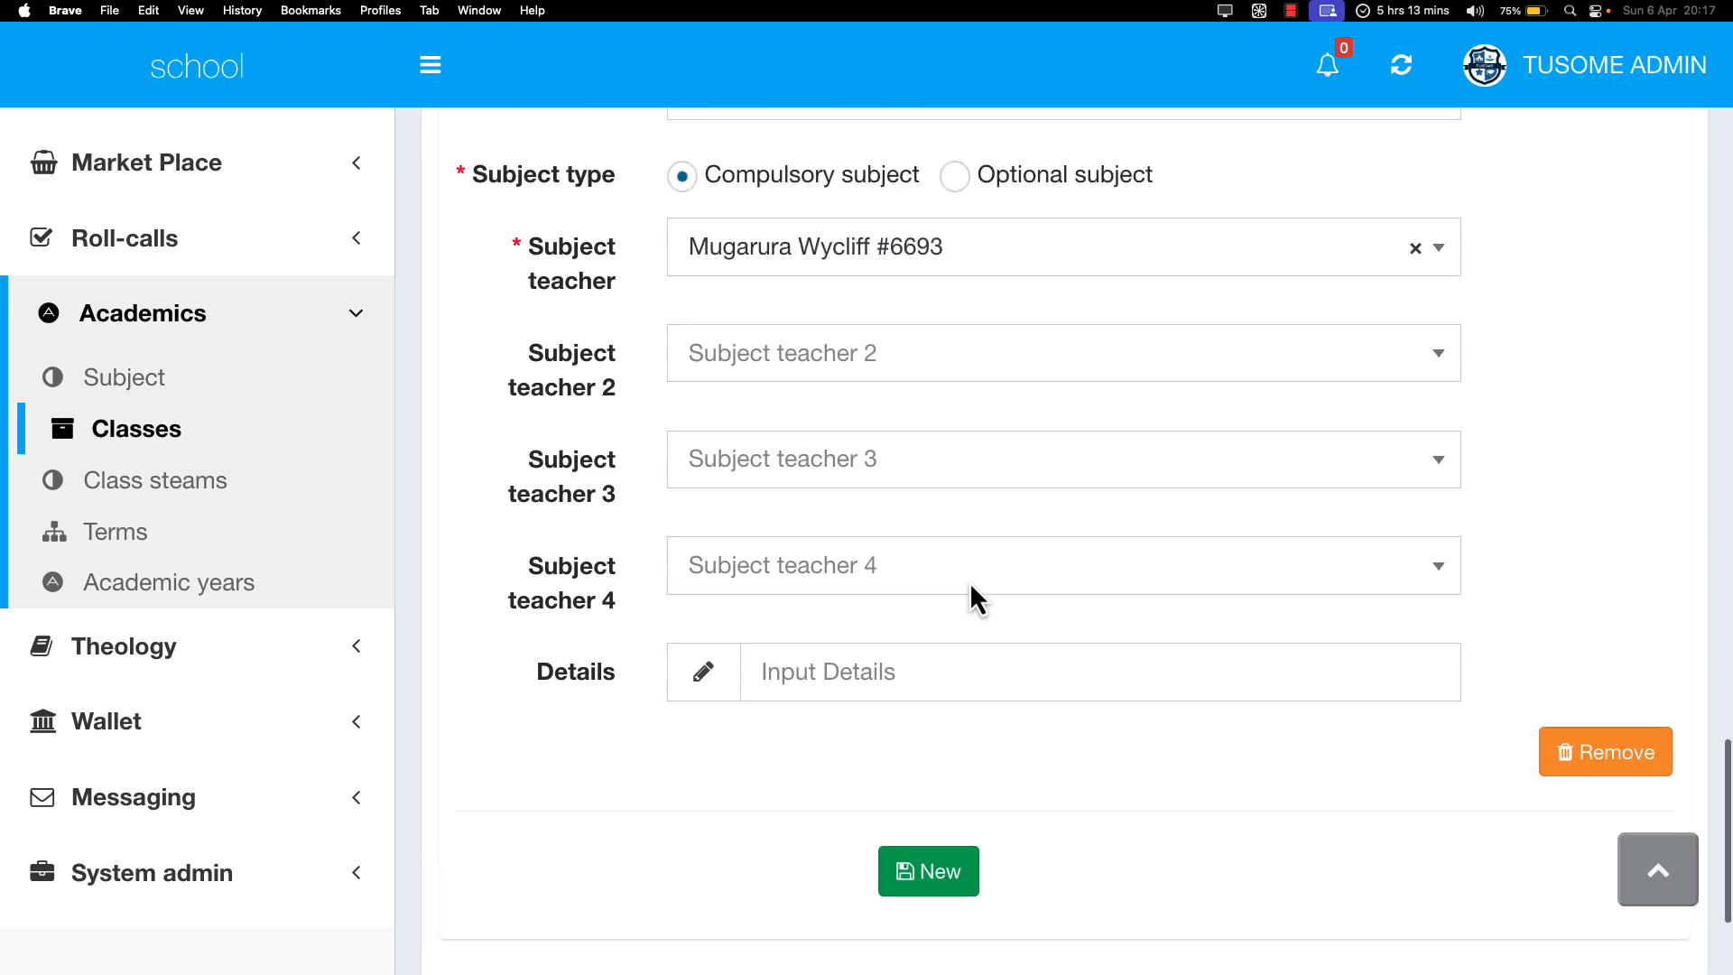
scroll(968, 582, "up", 7)
scroll(967, 587, "down", 14)
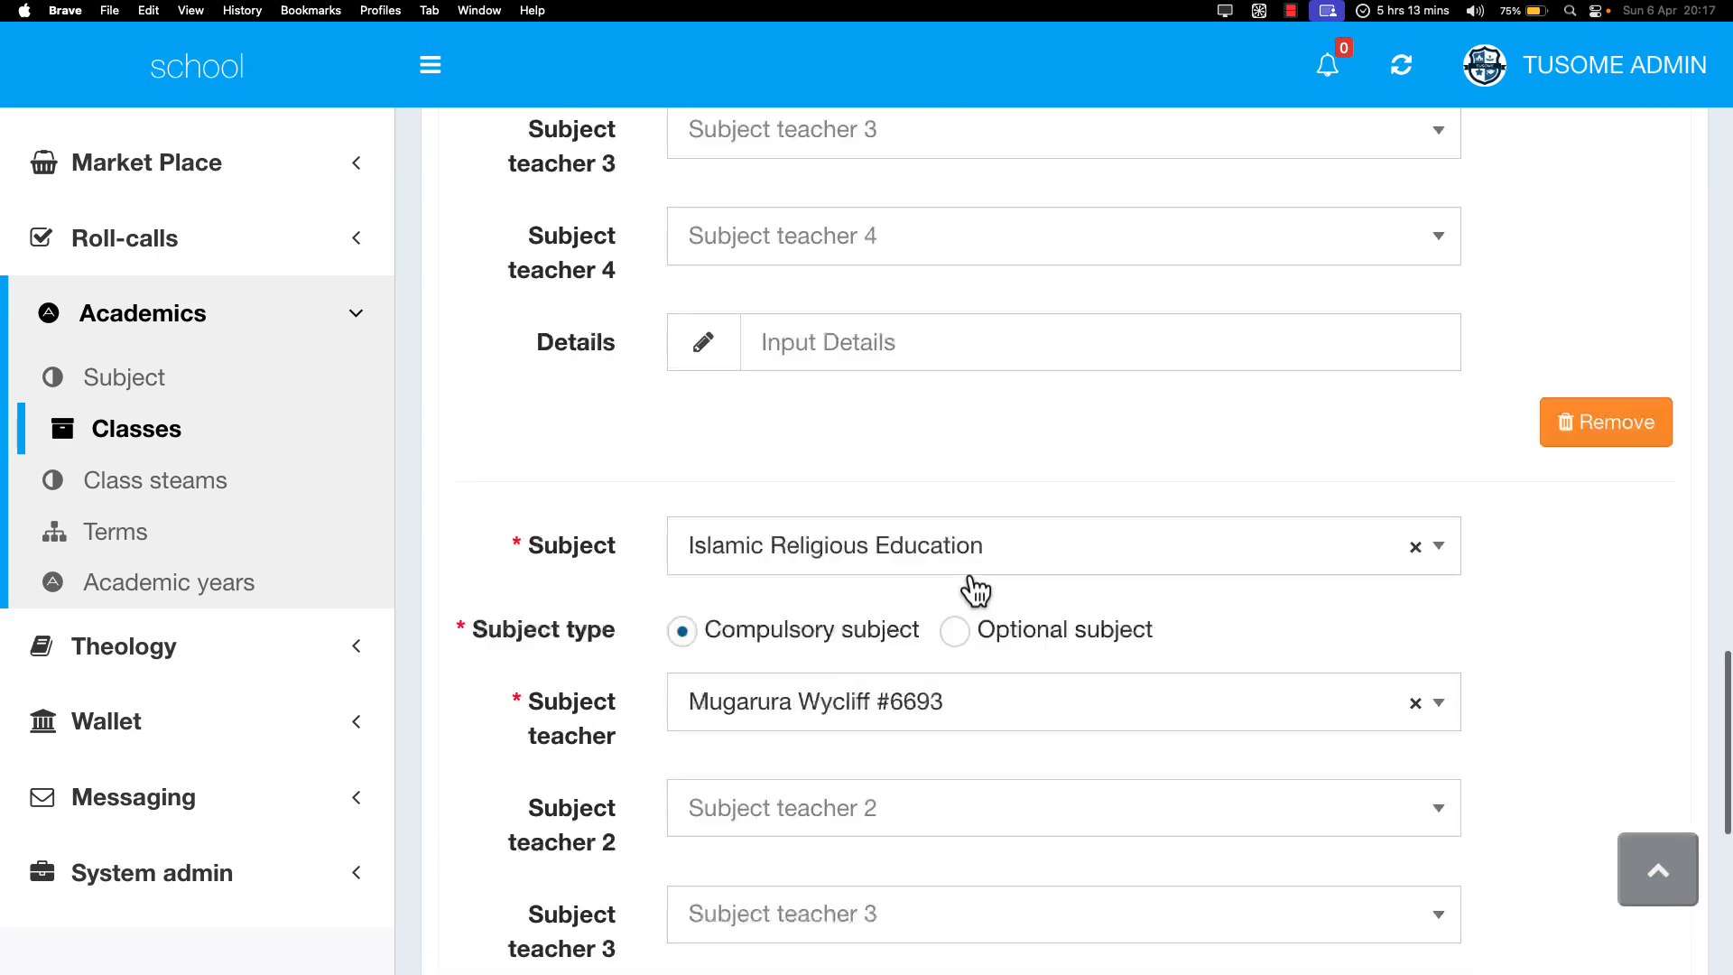
left_click(1191, 778)
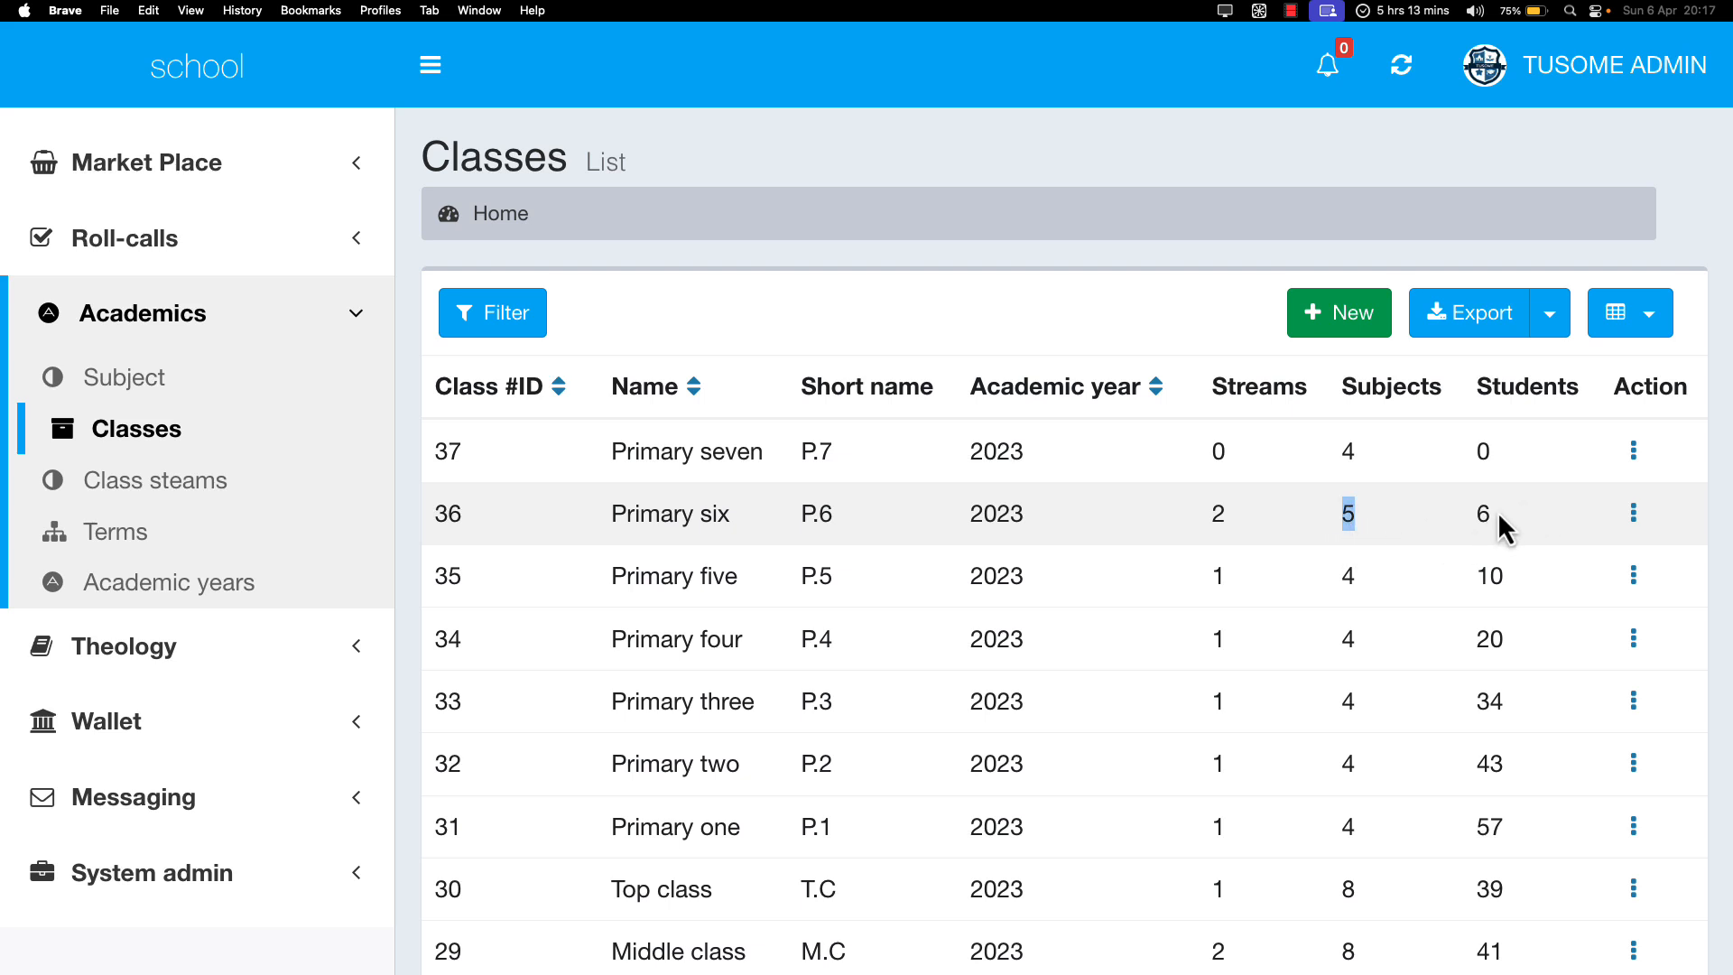
Step: Check Primary six's subject count in the class list, reopen the class for editing and review its basic info and streams
left_click_drag(1338, 520, 1069, 540)
left_click(1634, 514)
left_click(1606, 540)
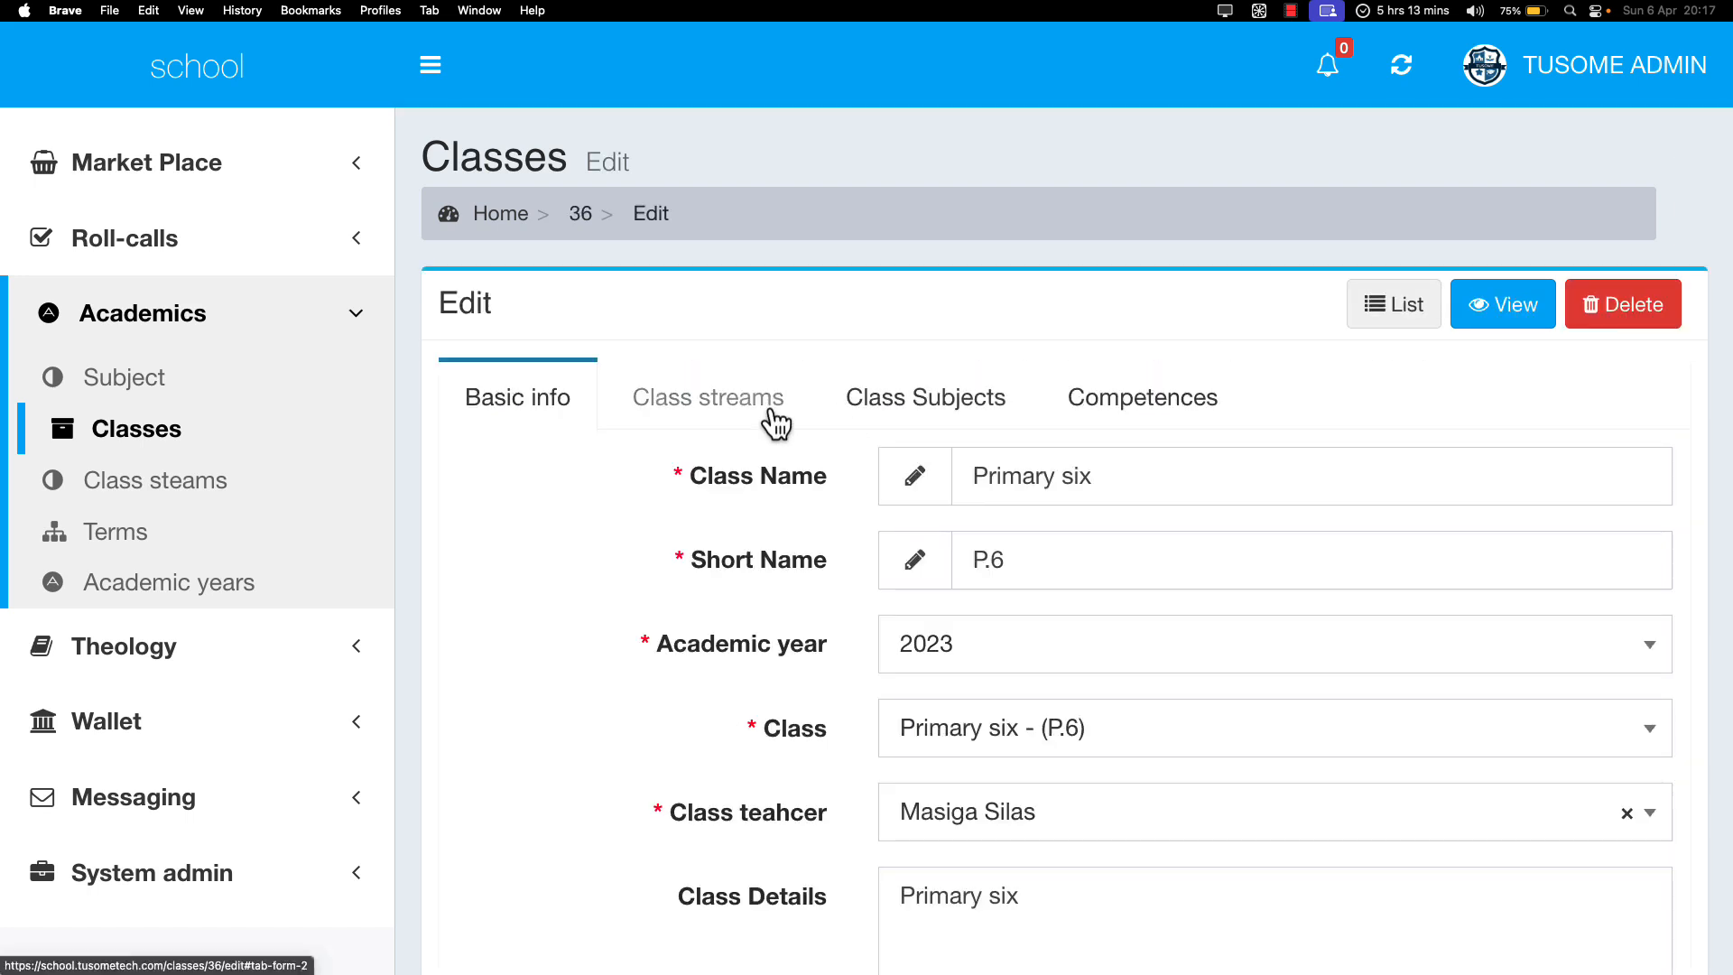
scroll(675, 624, "down", 4)
scroll(670, 610, "up", 5)
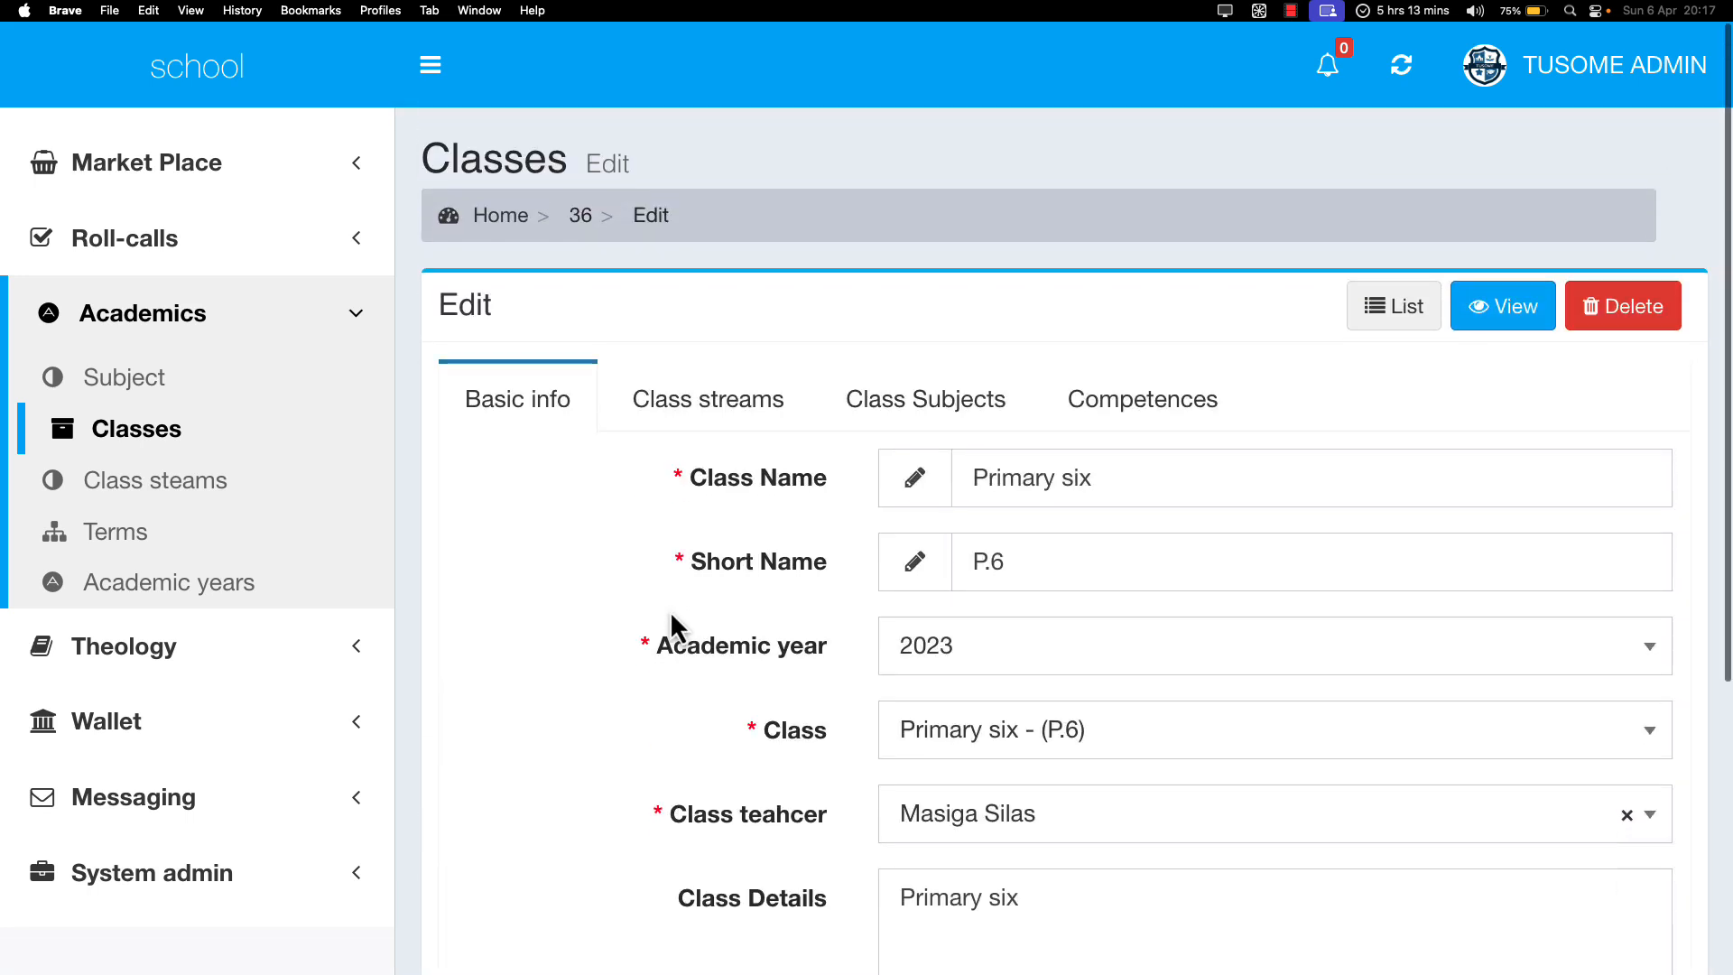
left_click(707, 410)
scroll(704, 424, "down", 4)
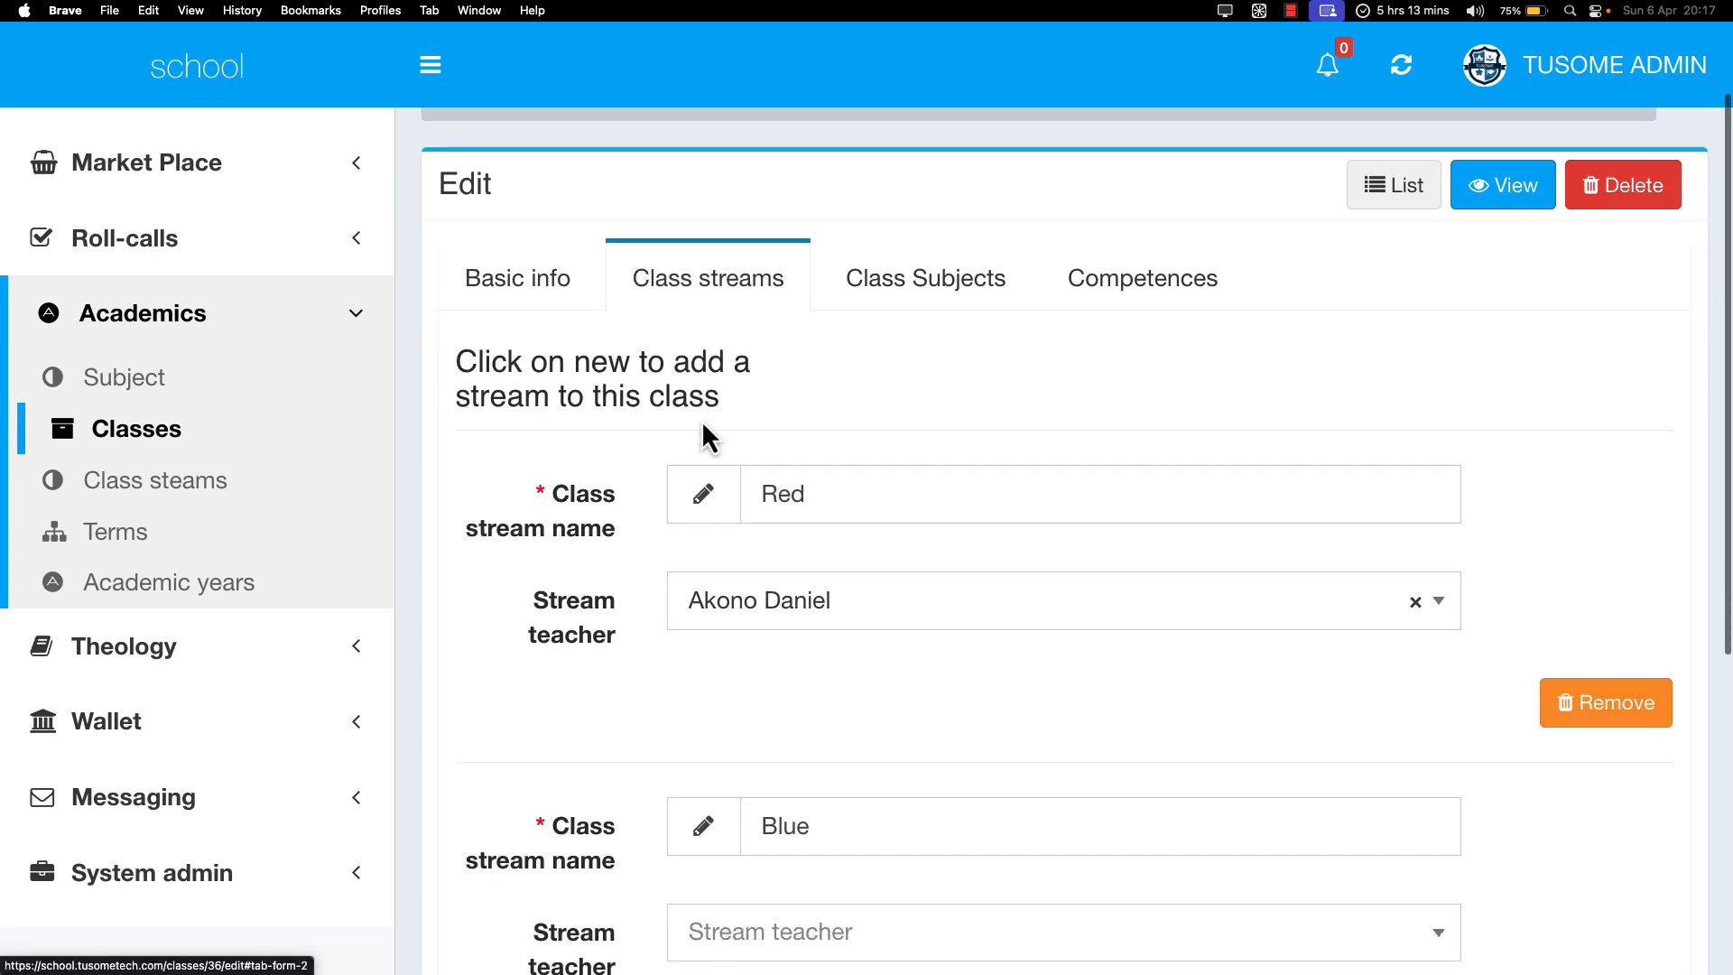
scroll(734, 821, "up", 4)
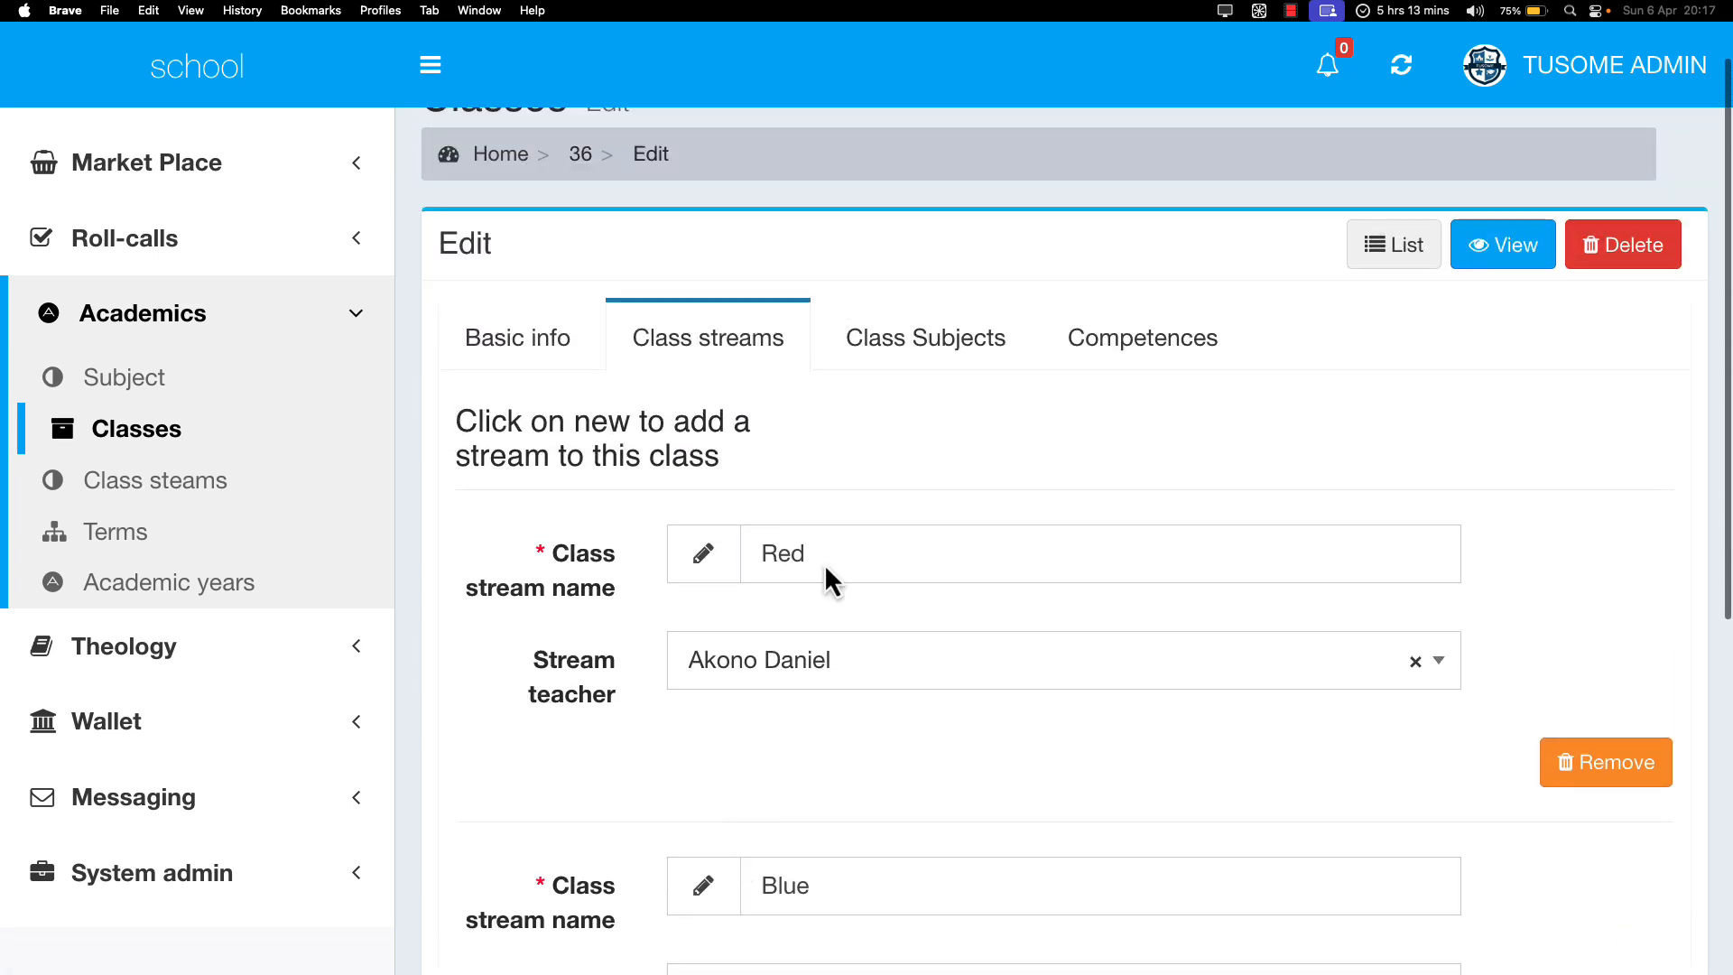
Step: Review Primary six's class subjects from English to Science, with their subject types and teachers
left_click(937, 365)
scroll(878, 658, "down", 4)
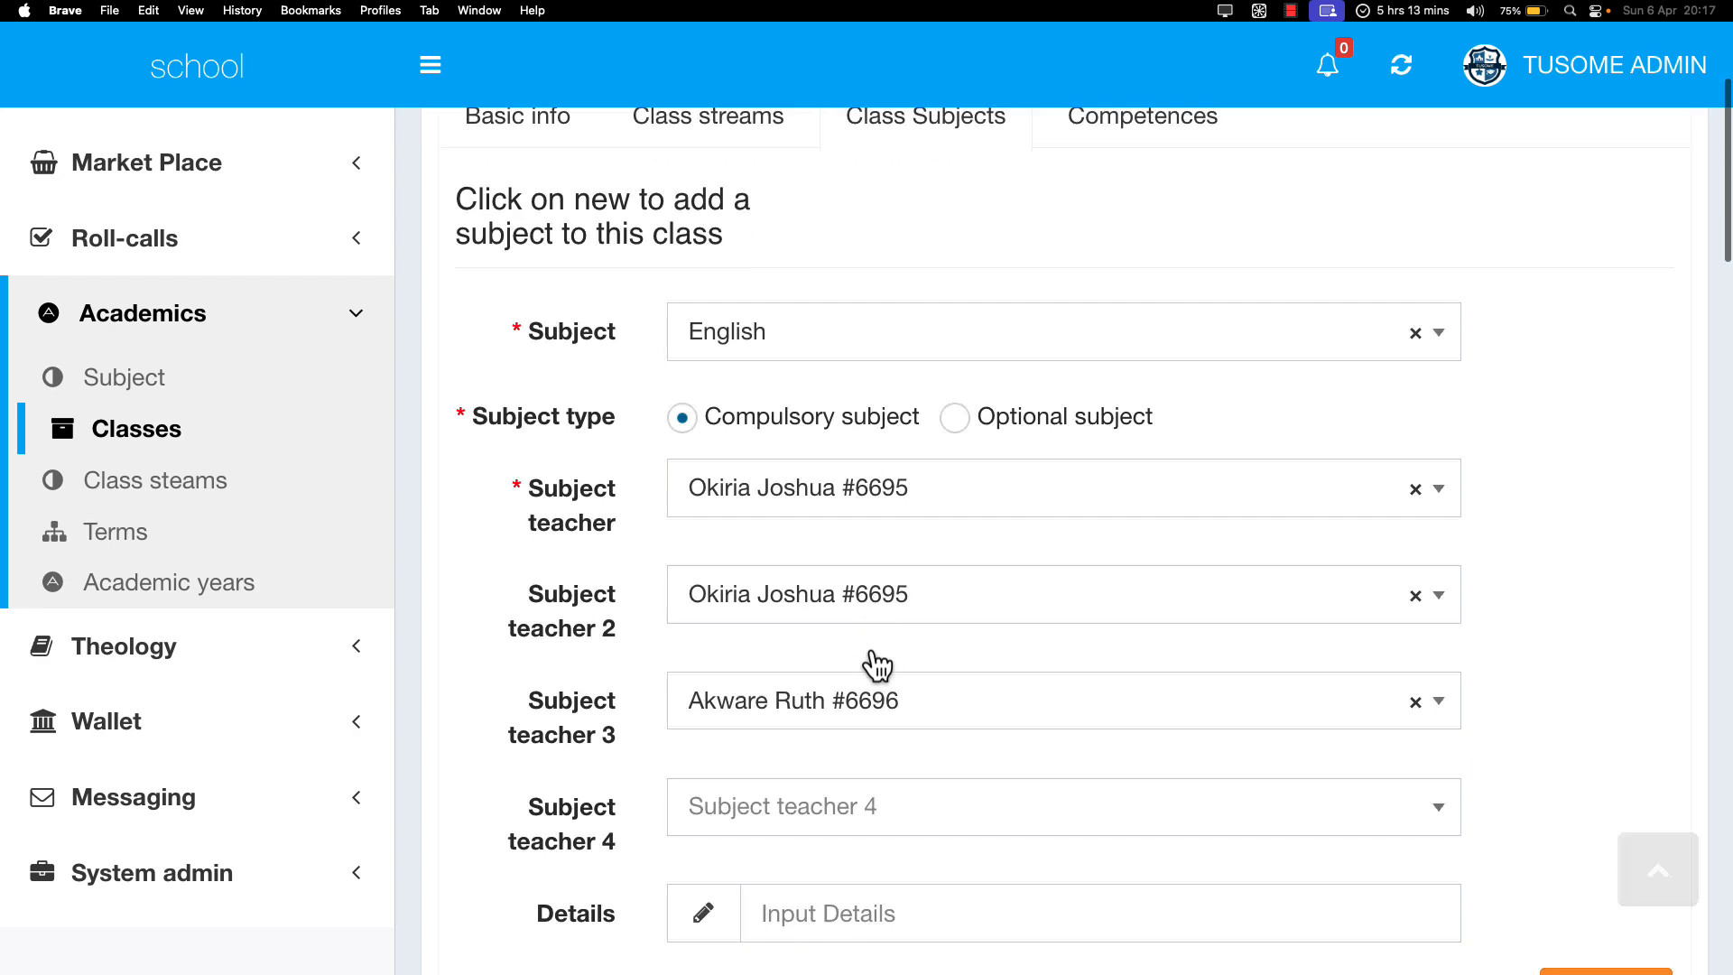
scroll(875, 666, "up", 2)
scroll(876, 666, "down", 10)
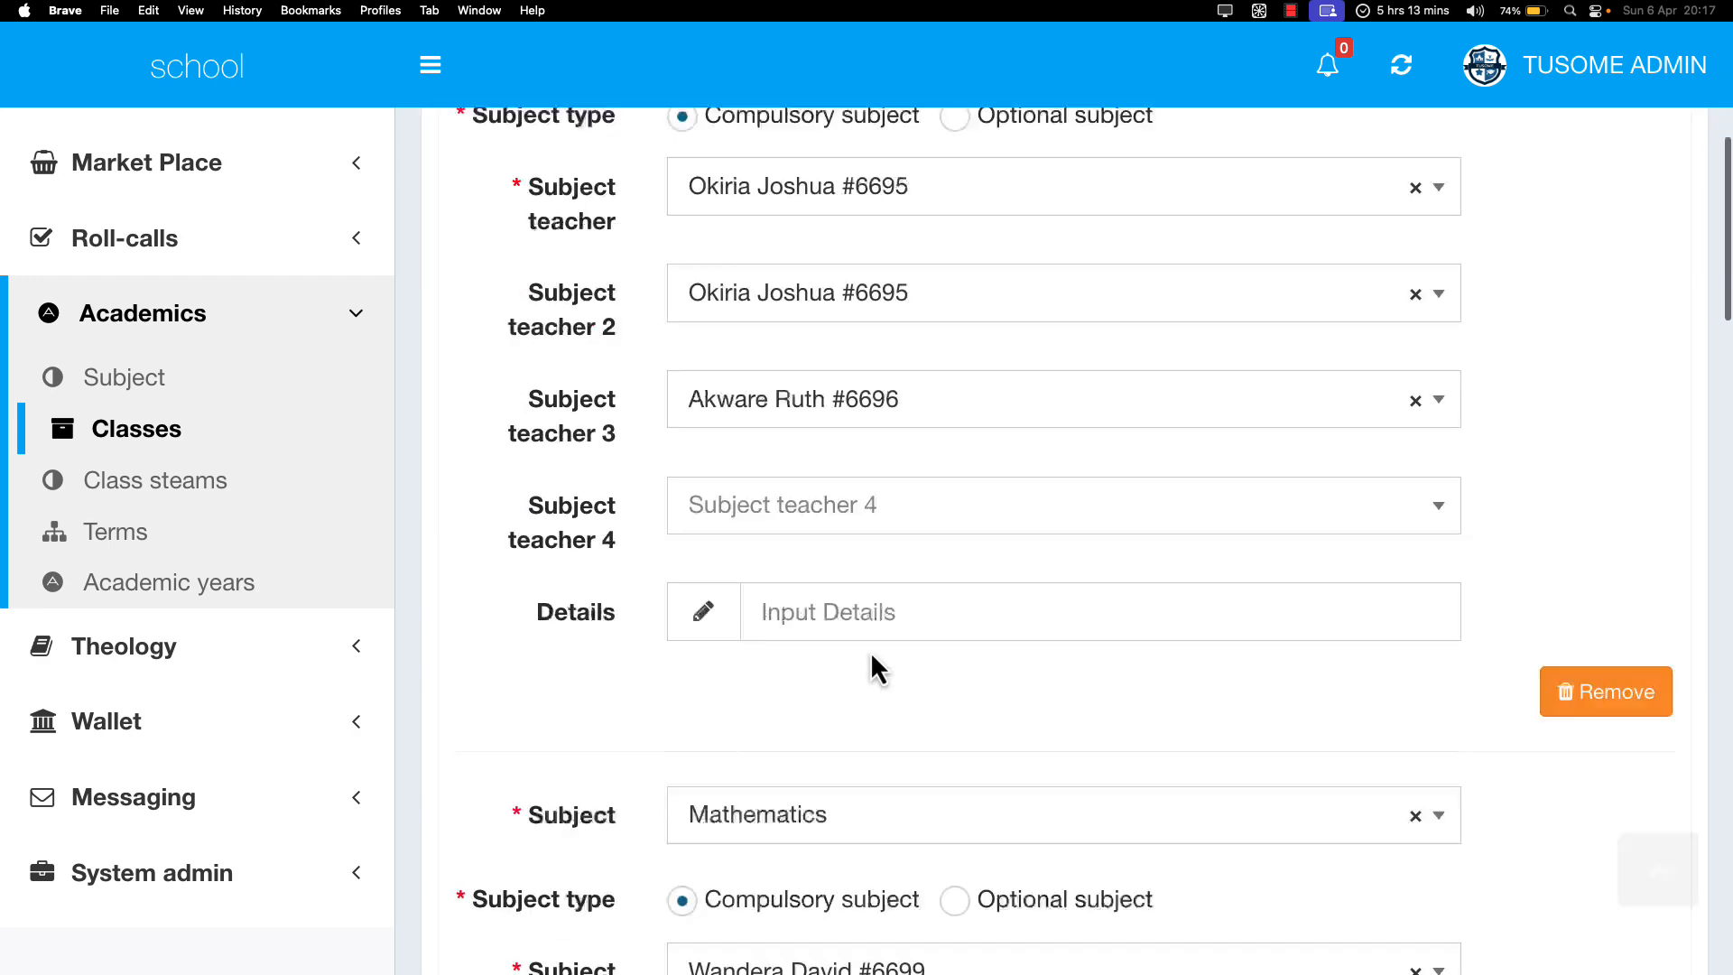
scroll(1016, 615, "down", 10)
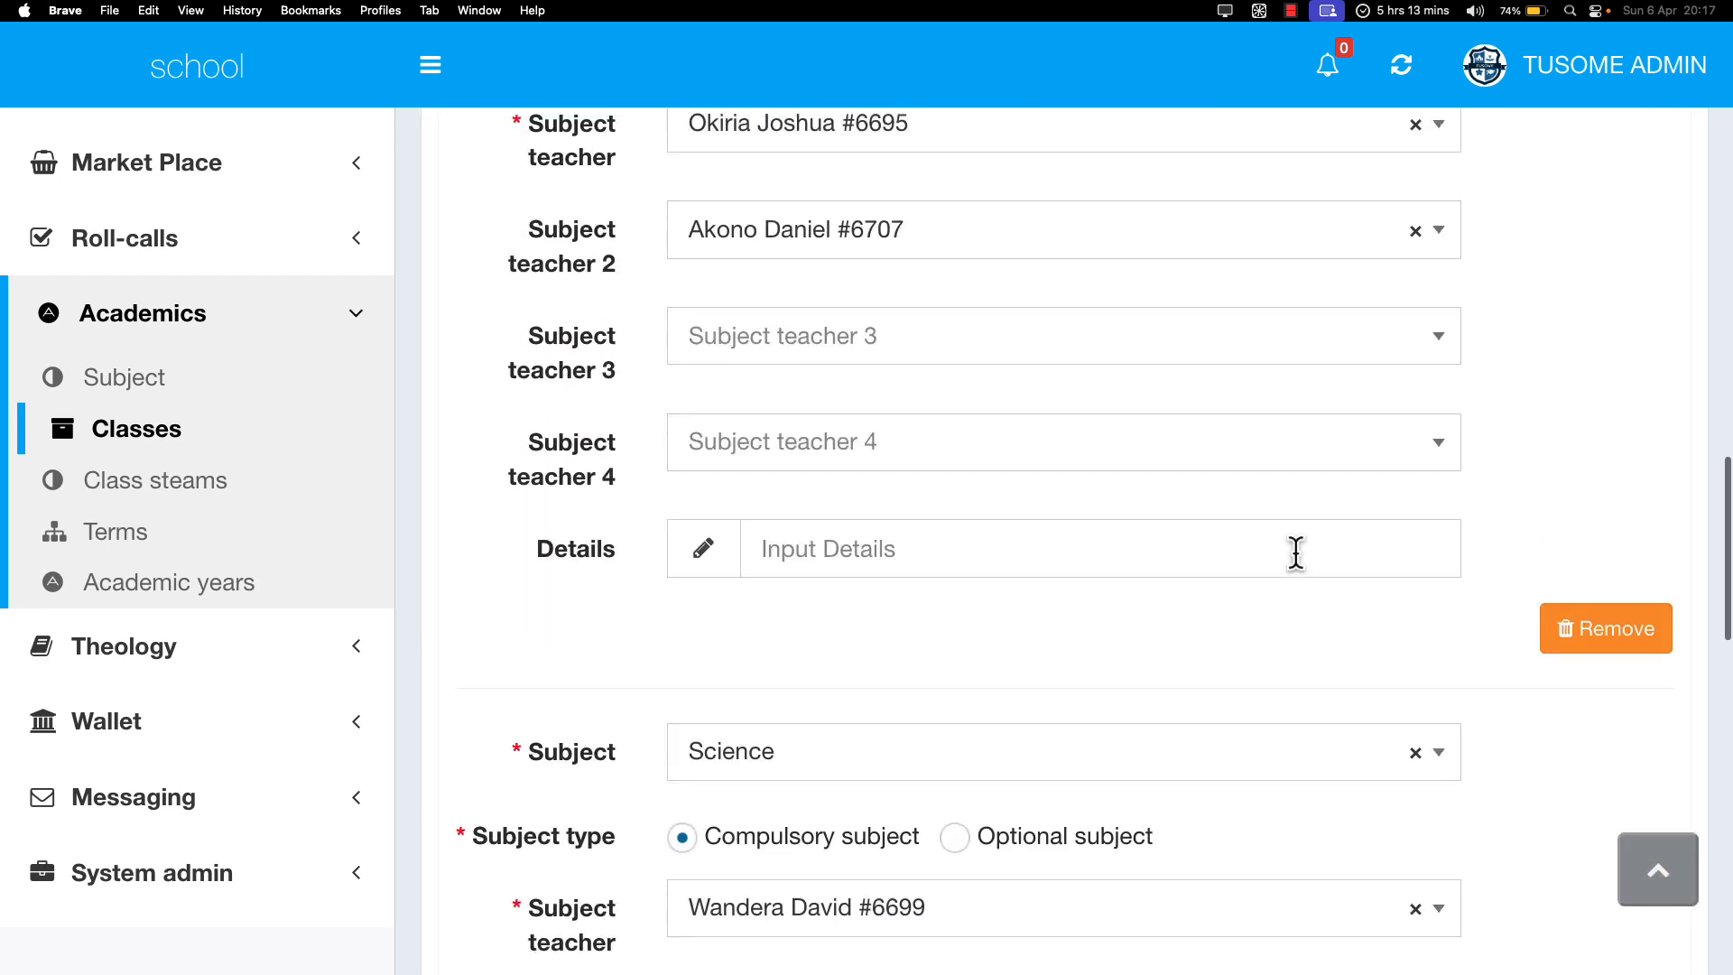
scroll(1535, 668, "up", 1)
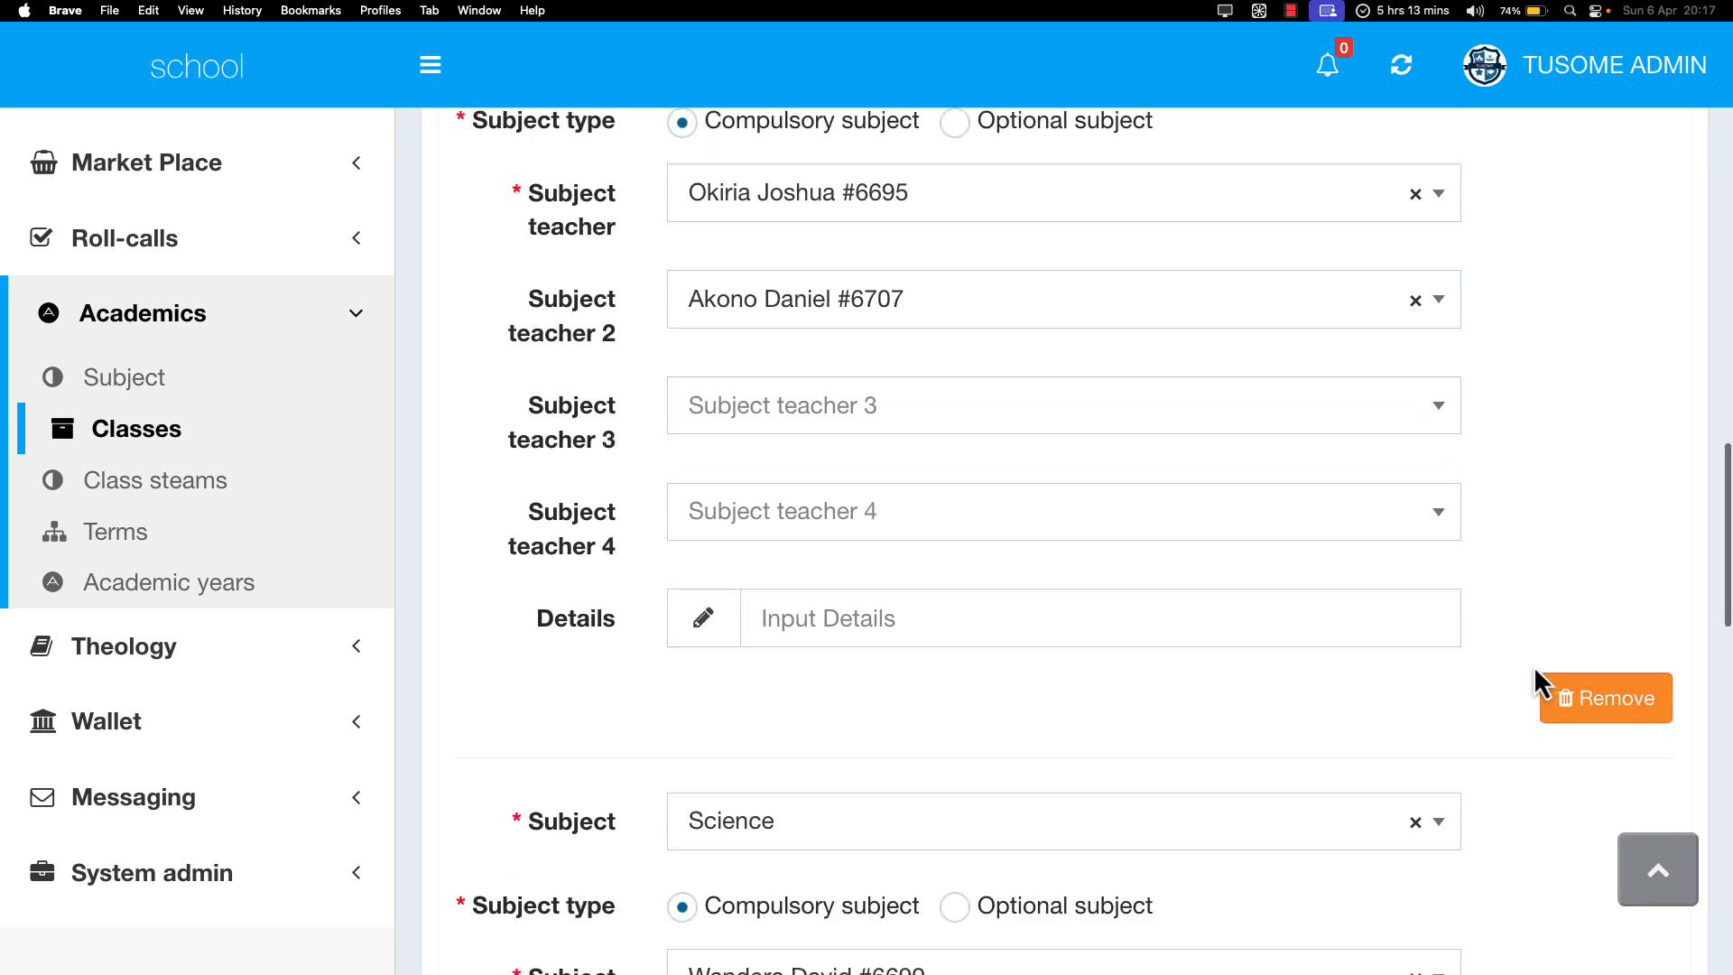
scroll(1536, 668, "down", 7)
scroll(1535, 668, "up", 2)
scroll(1536, 670, "up", 2)
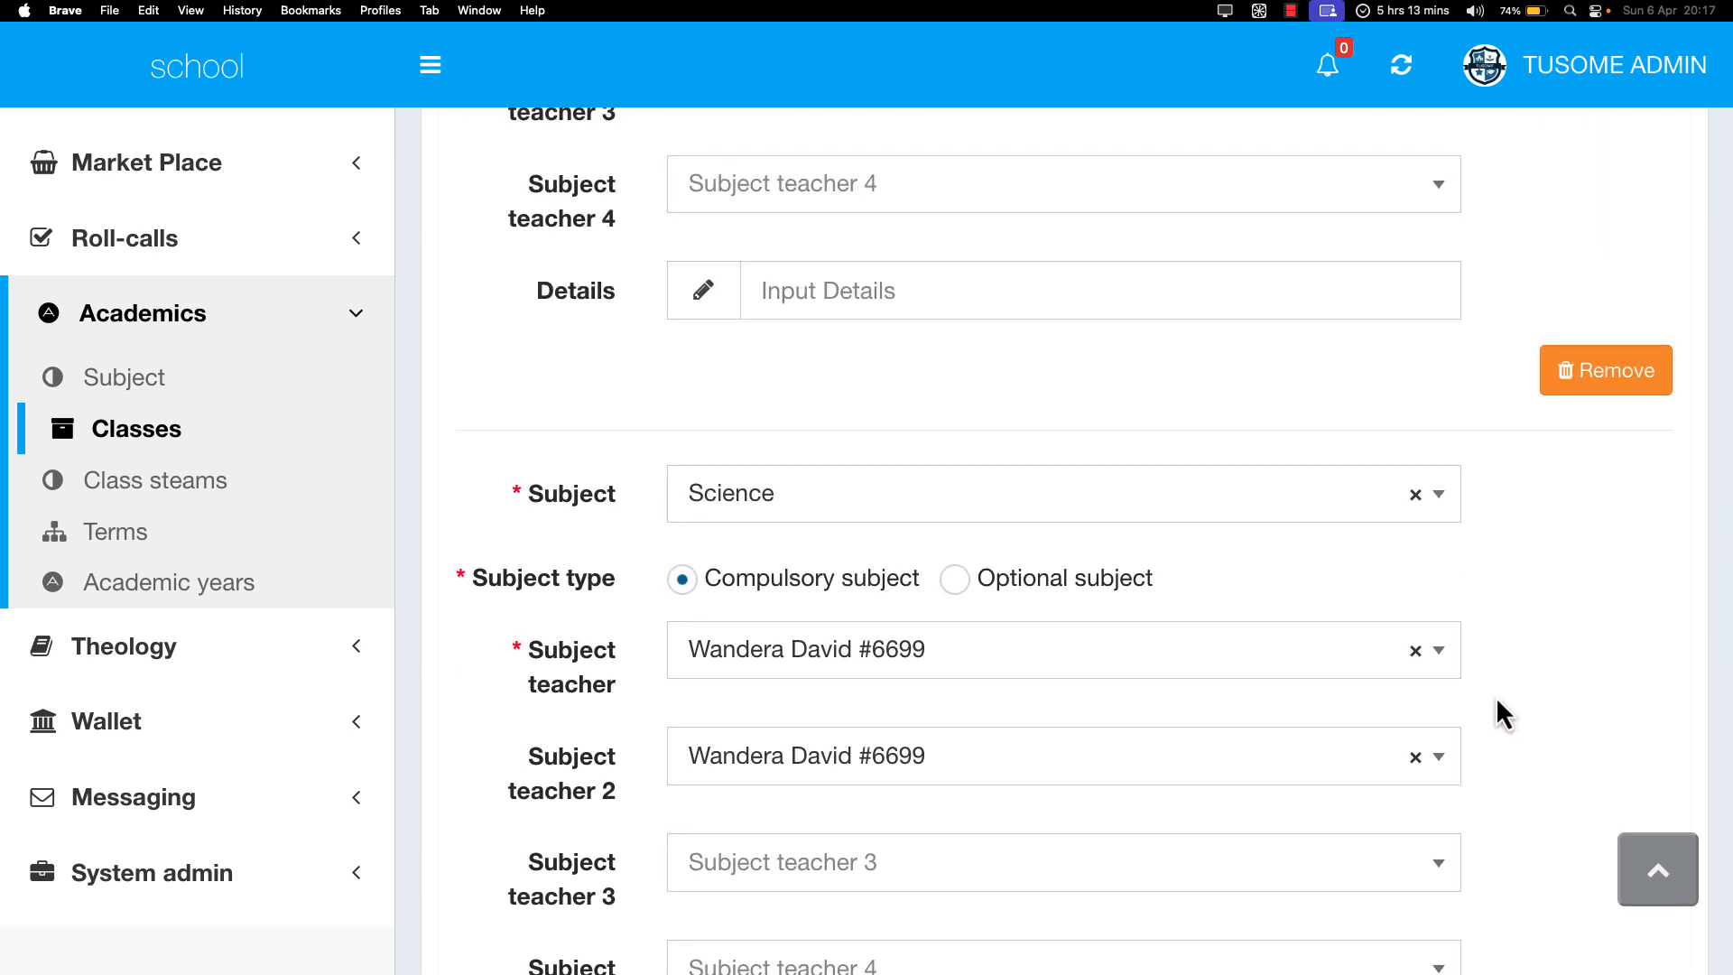
scroll(1497, 699, "down", 1)
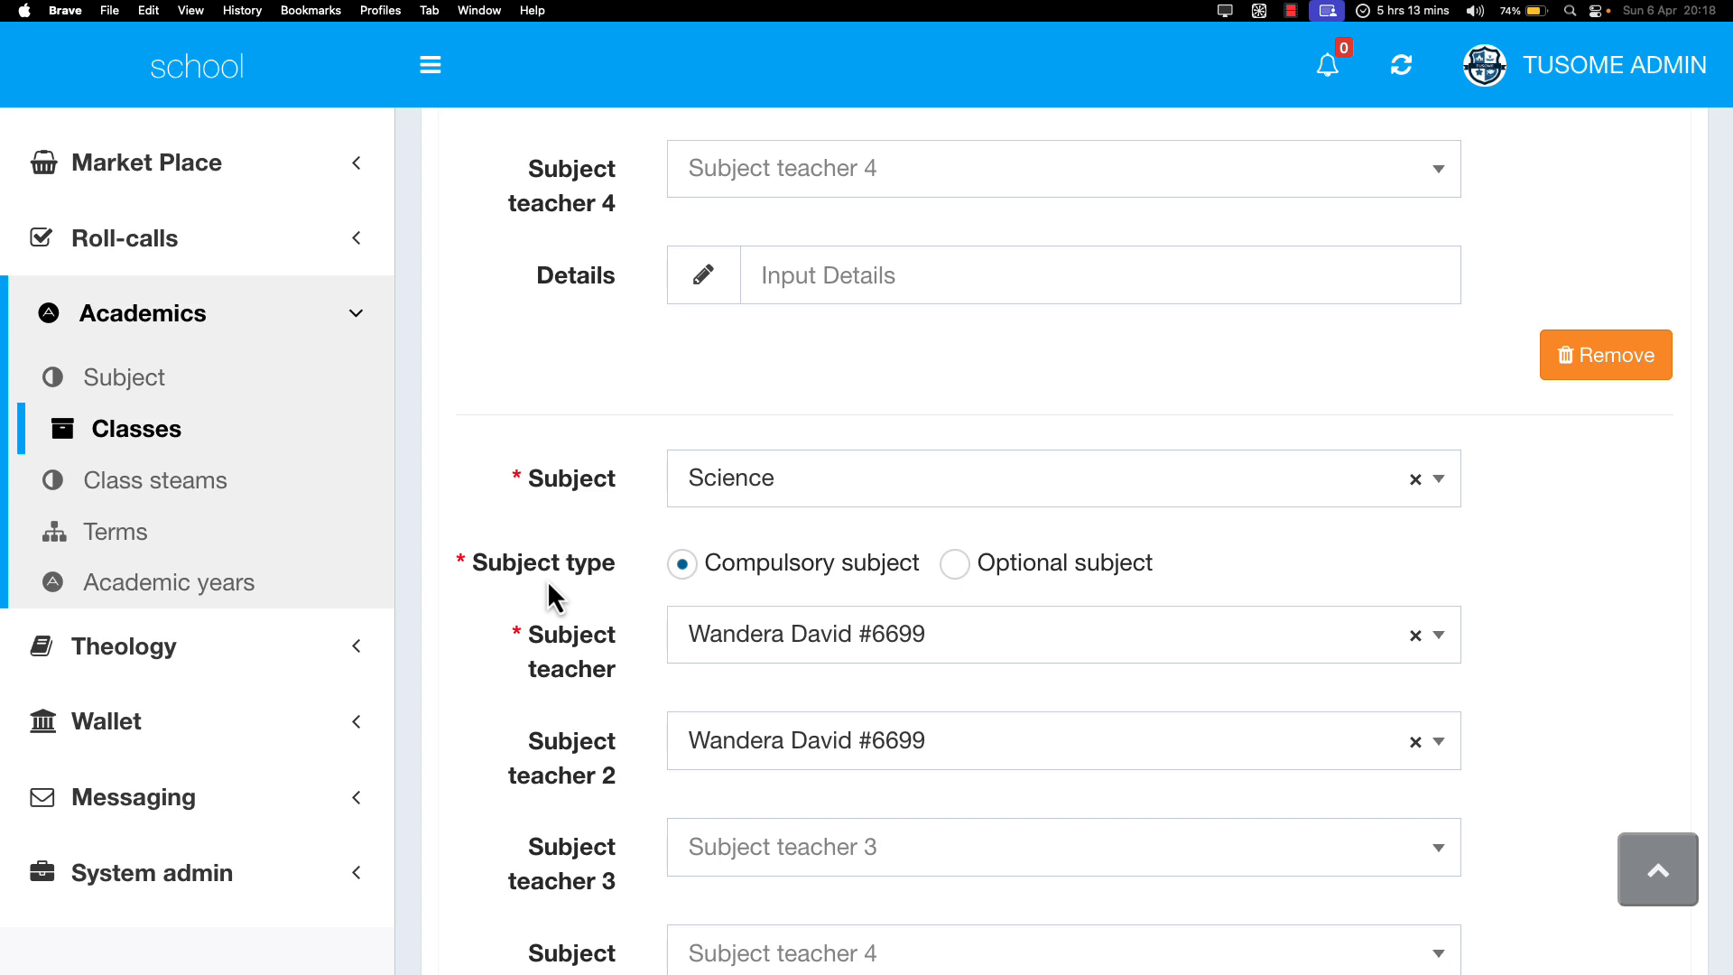
Step: Leave the class editing form, open the list of all subjects and look through it
key("super+[")
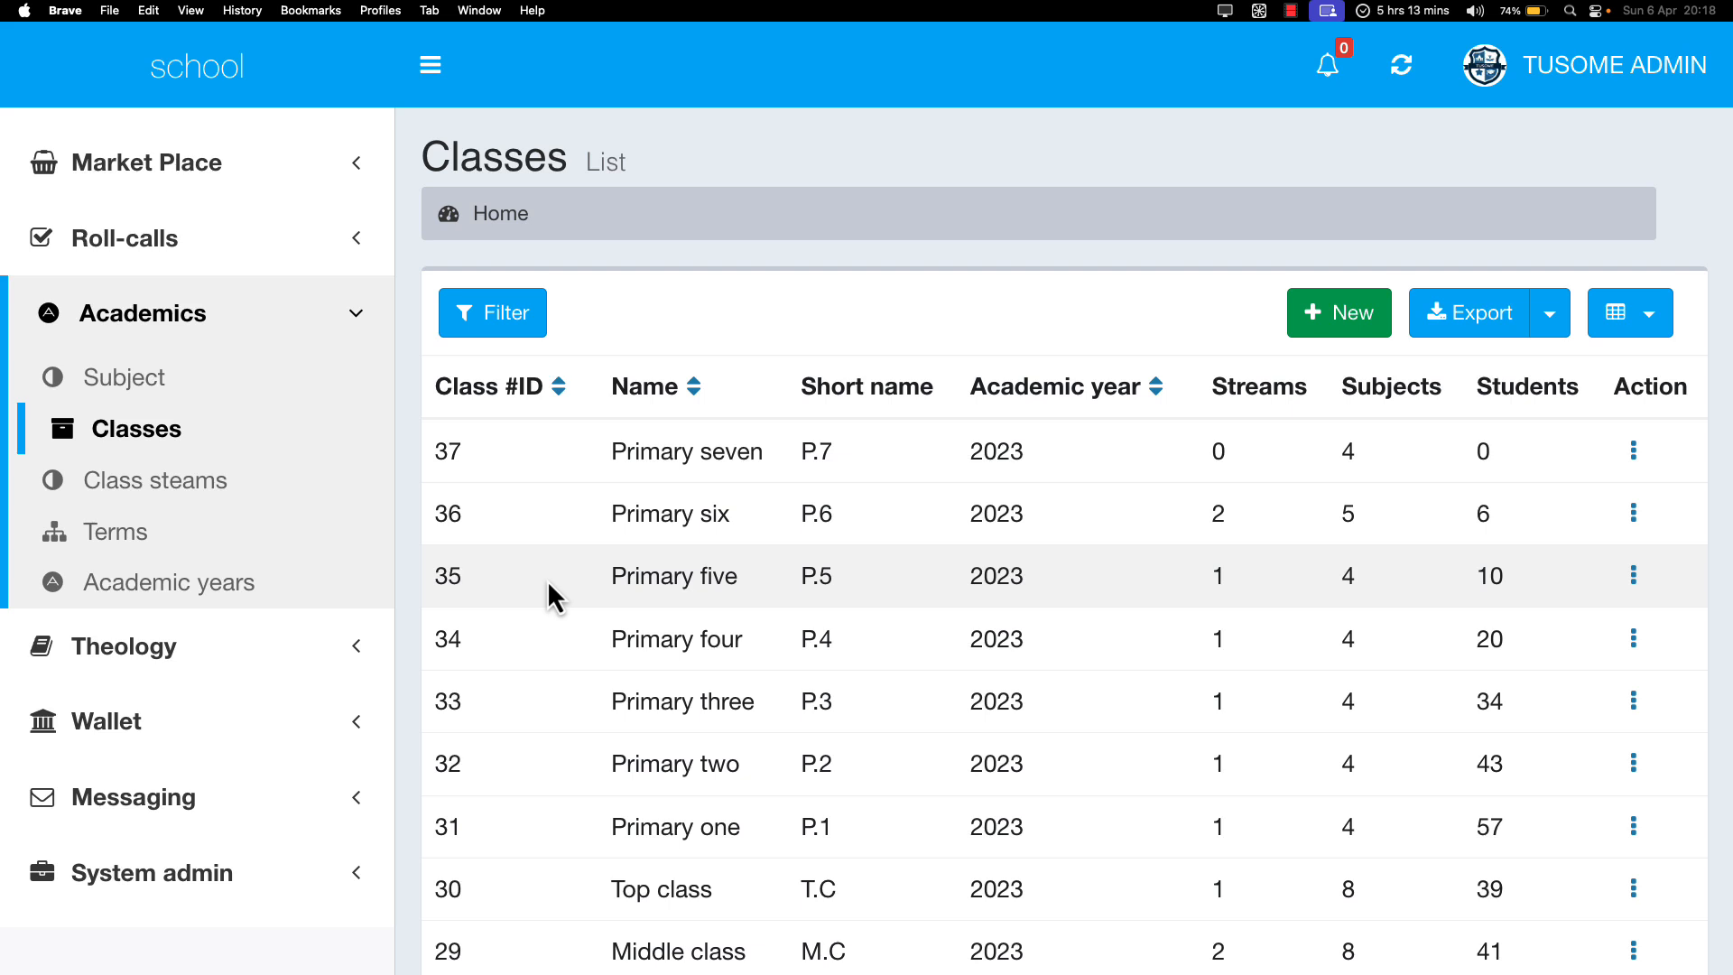
left_click(122, 383)
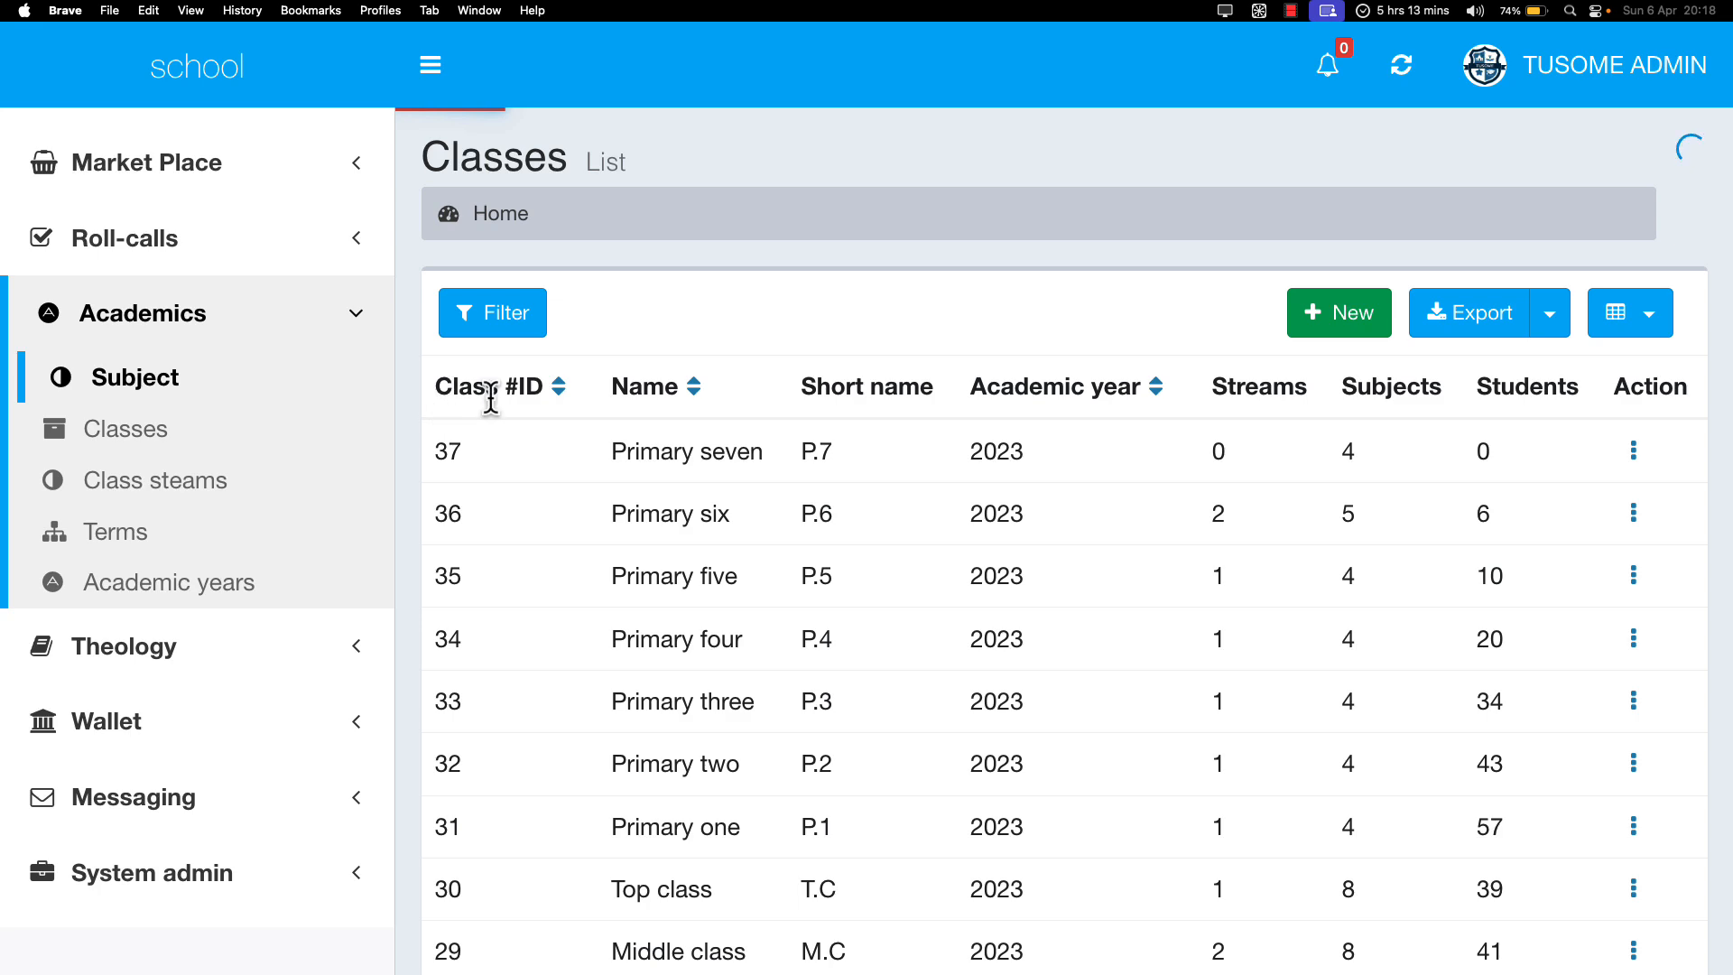
scroll(1193, 527, "down", 6)
scroll(1193, 527, "down", 10)
scroll(1193, 527, "up", 15)
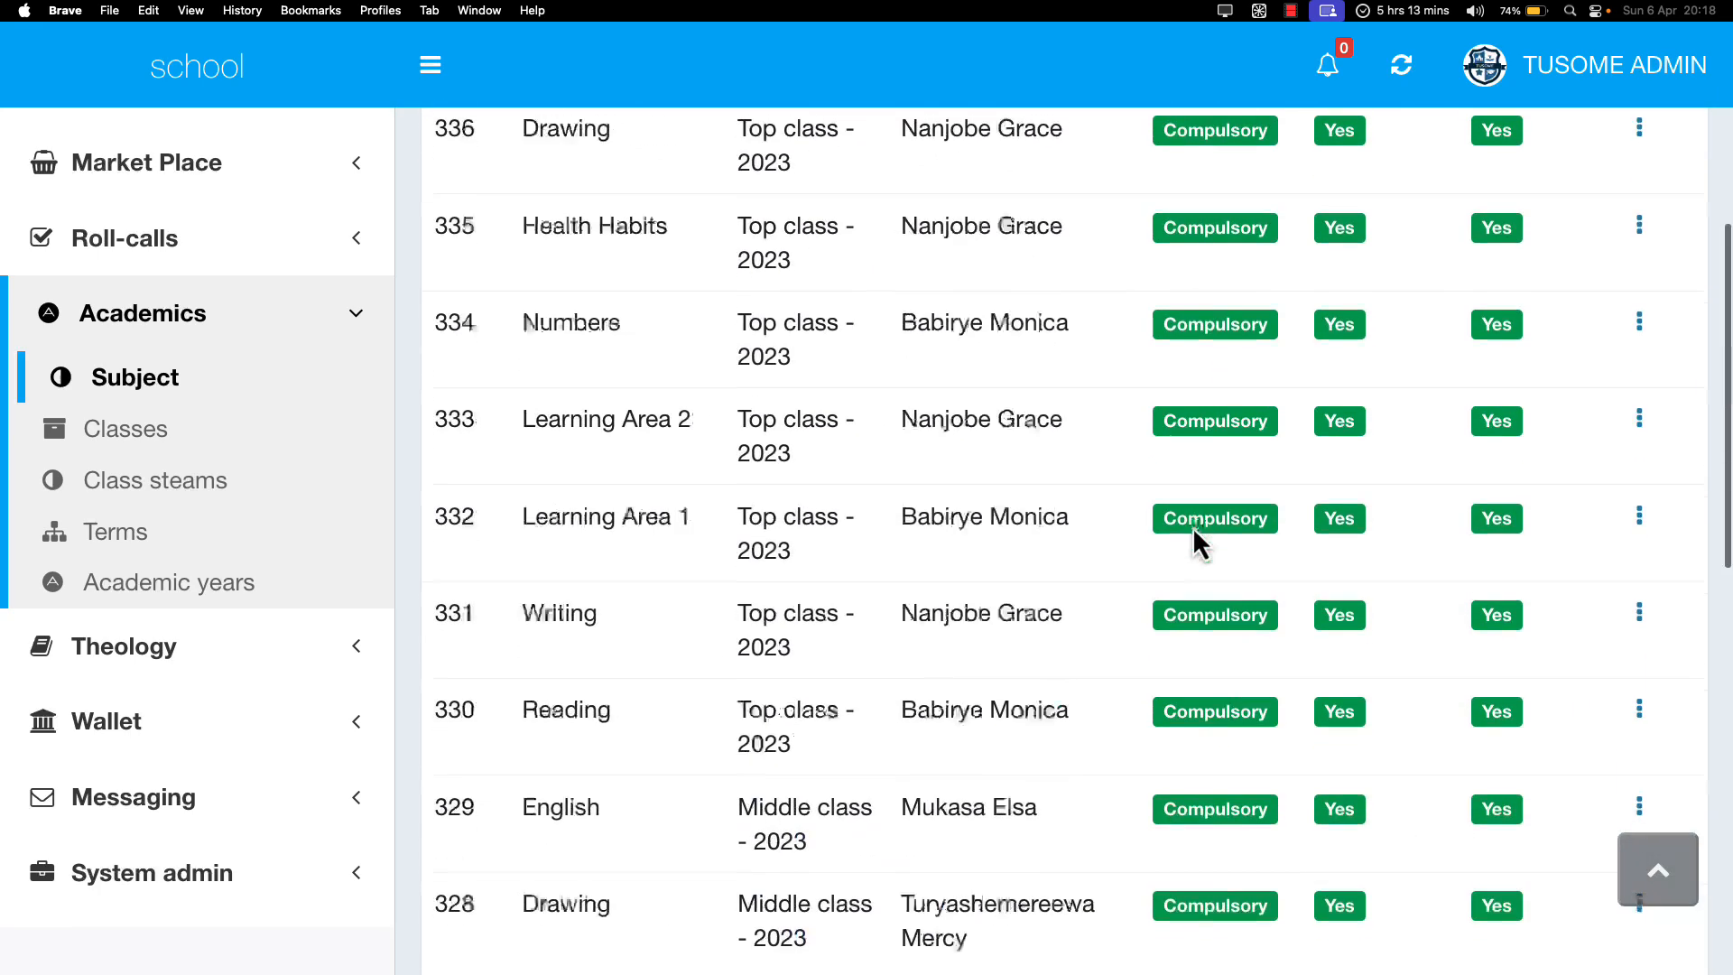
scroll(1193, 527, "up", 3)
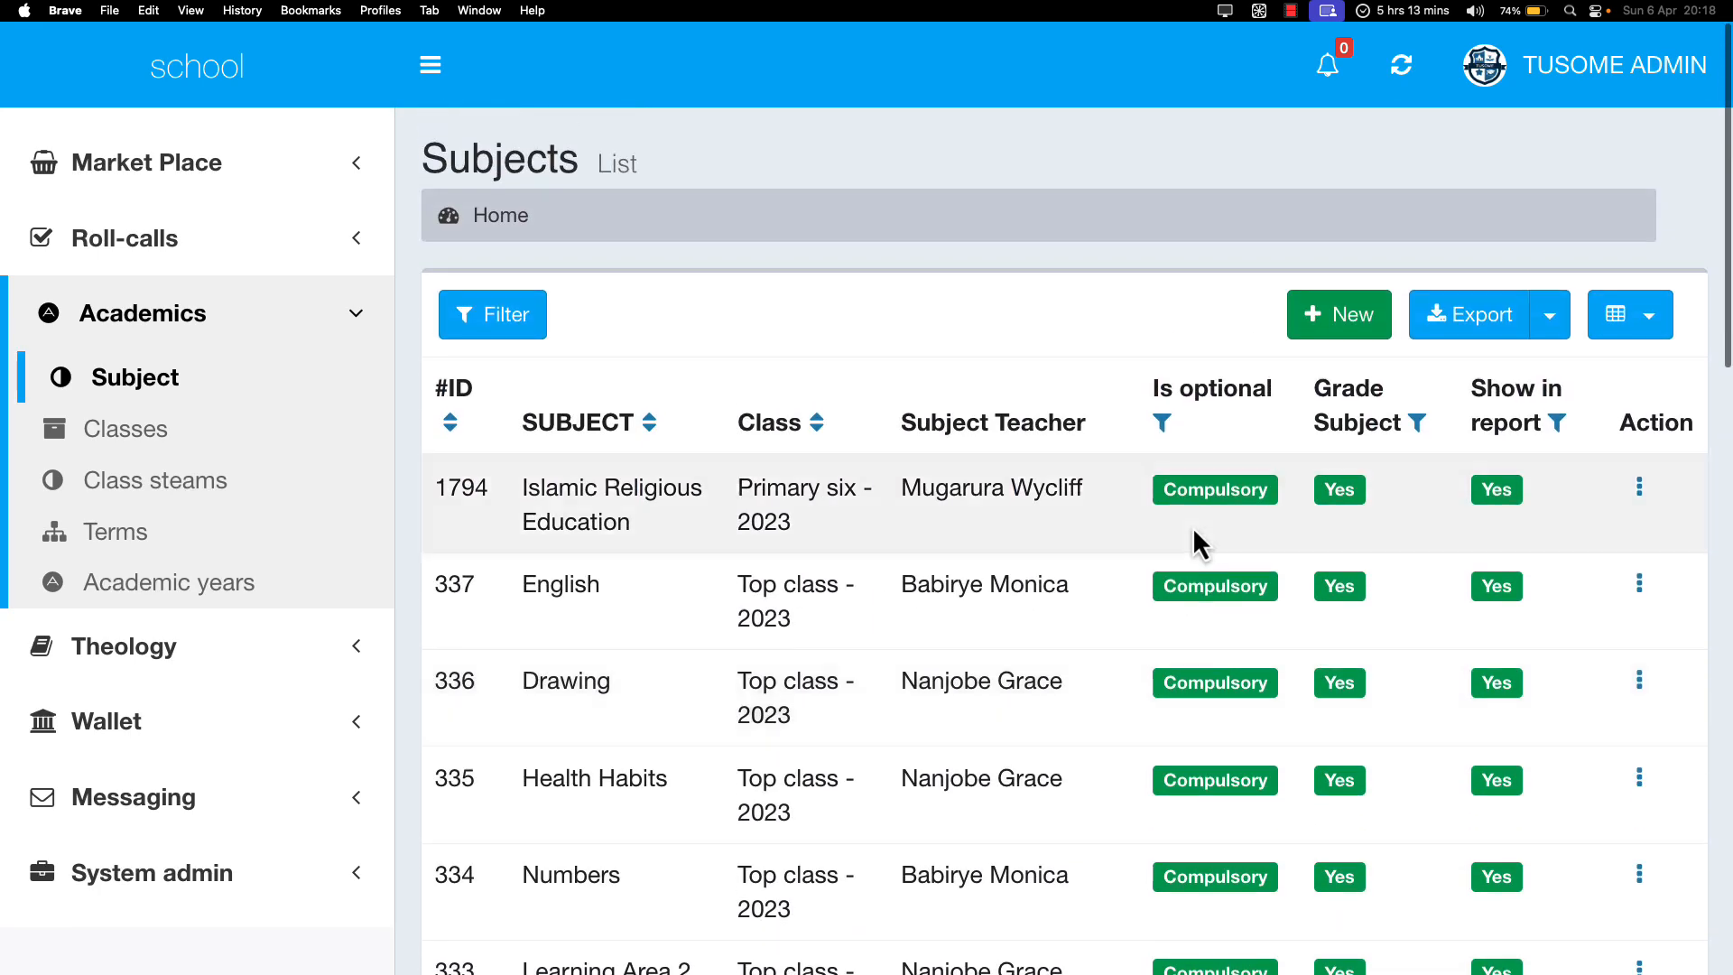
Step: Filter the subjects list by class P.6 - 2023 and examine the matching subjects
left_click(495, 320)
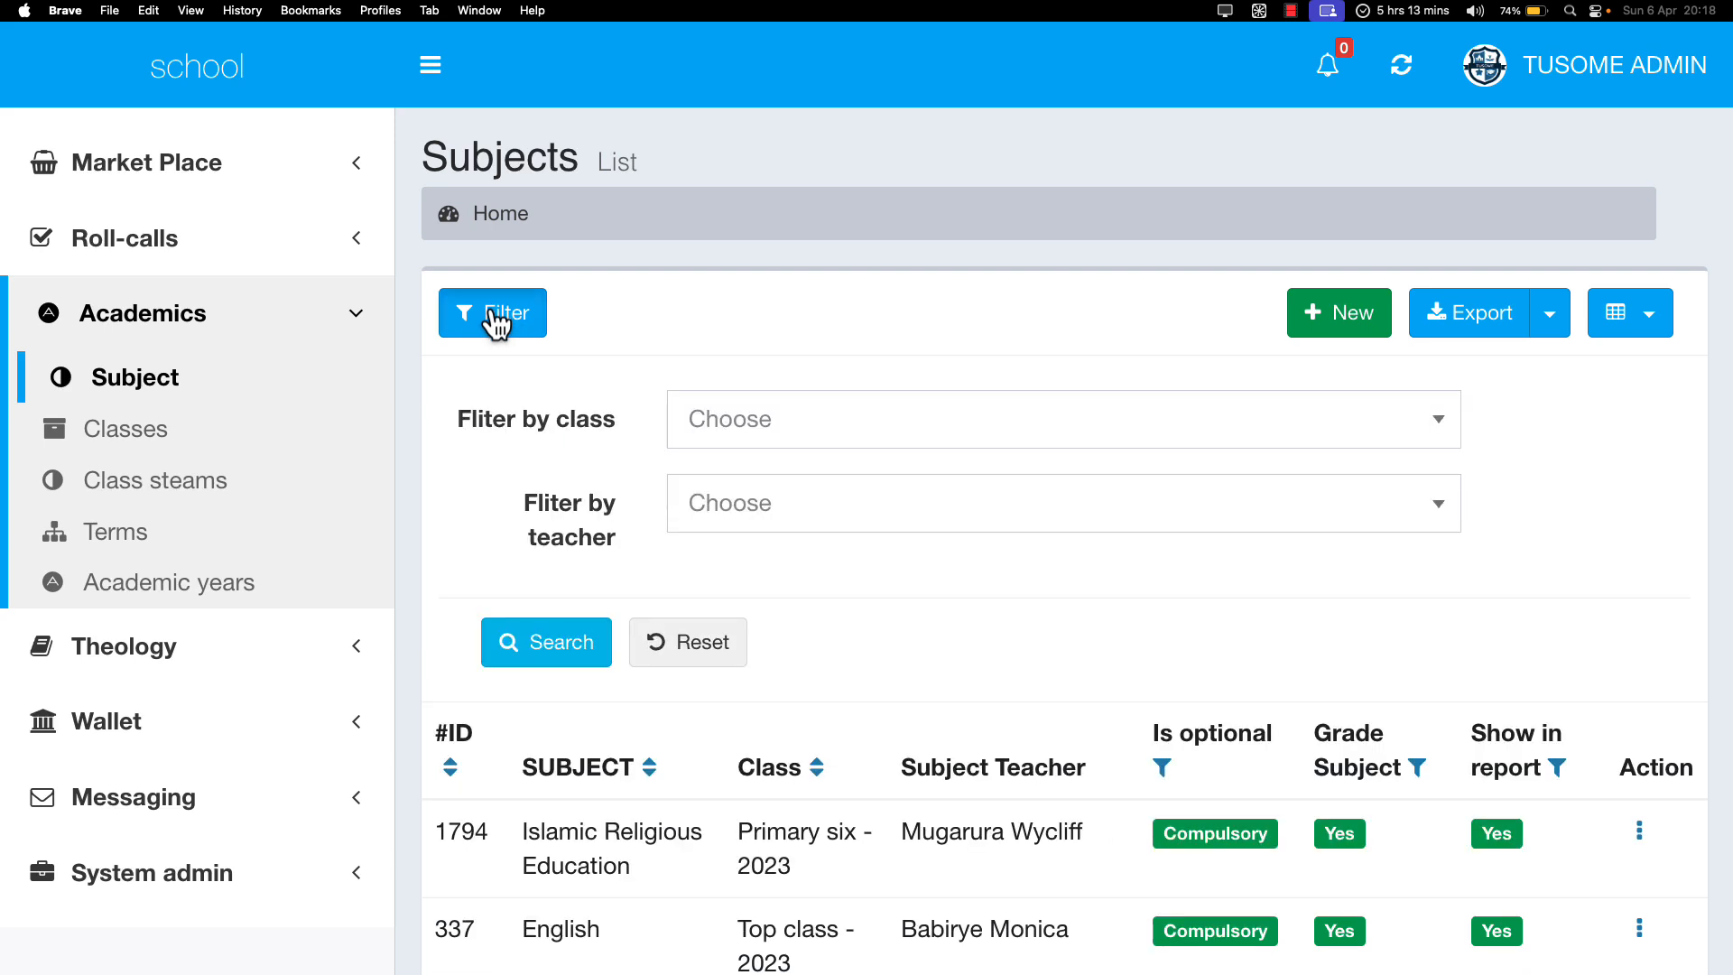
left_click(732, 439)
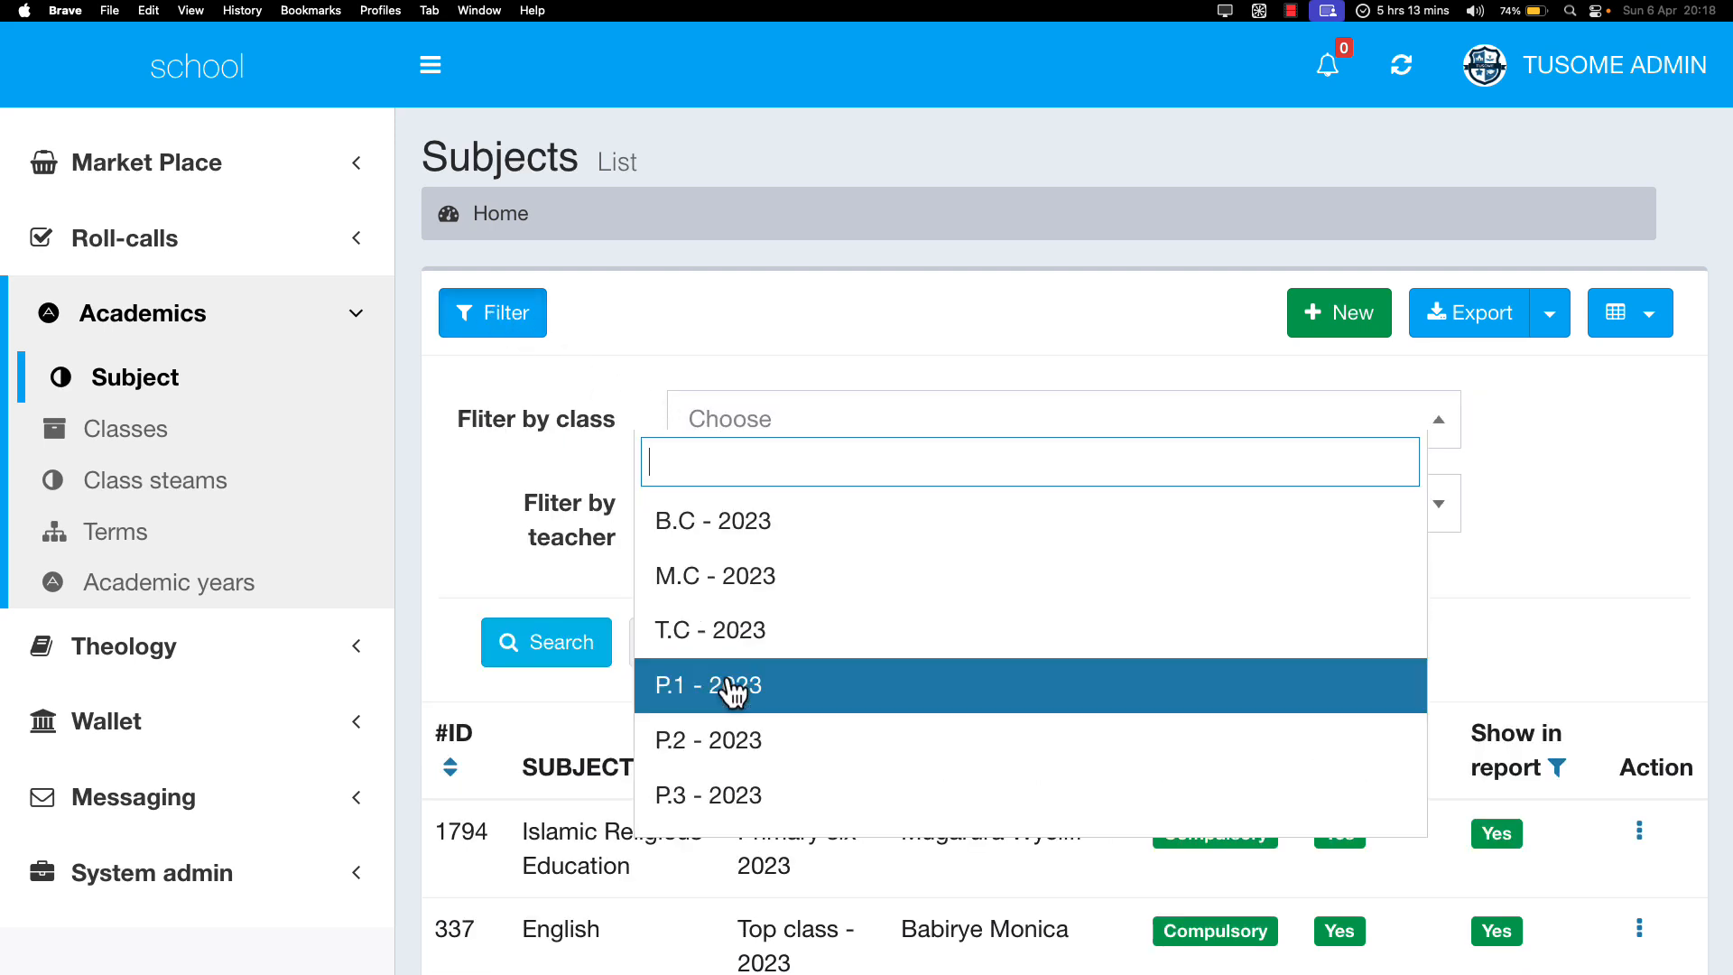
scroll(729, 688, "down", 4)
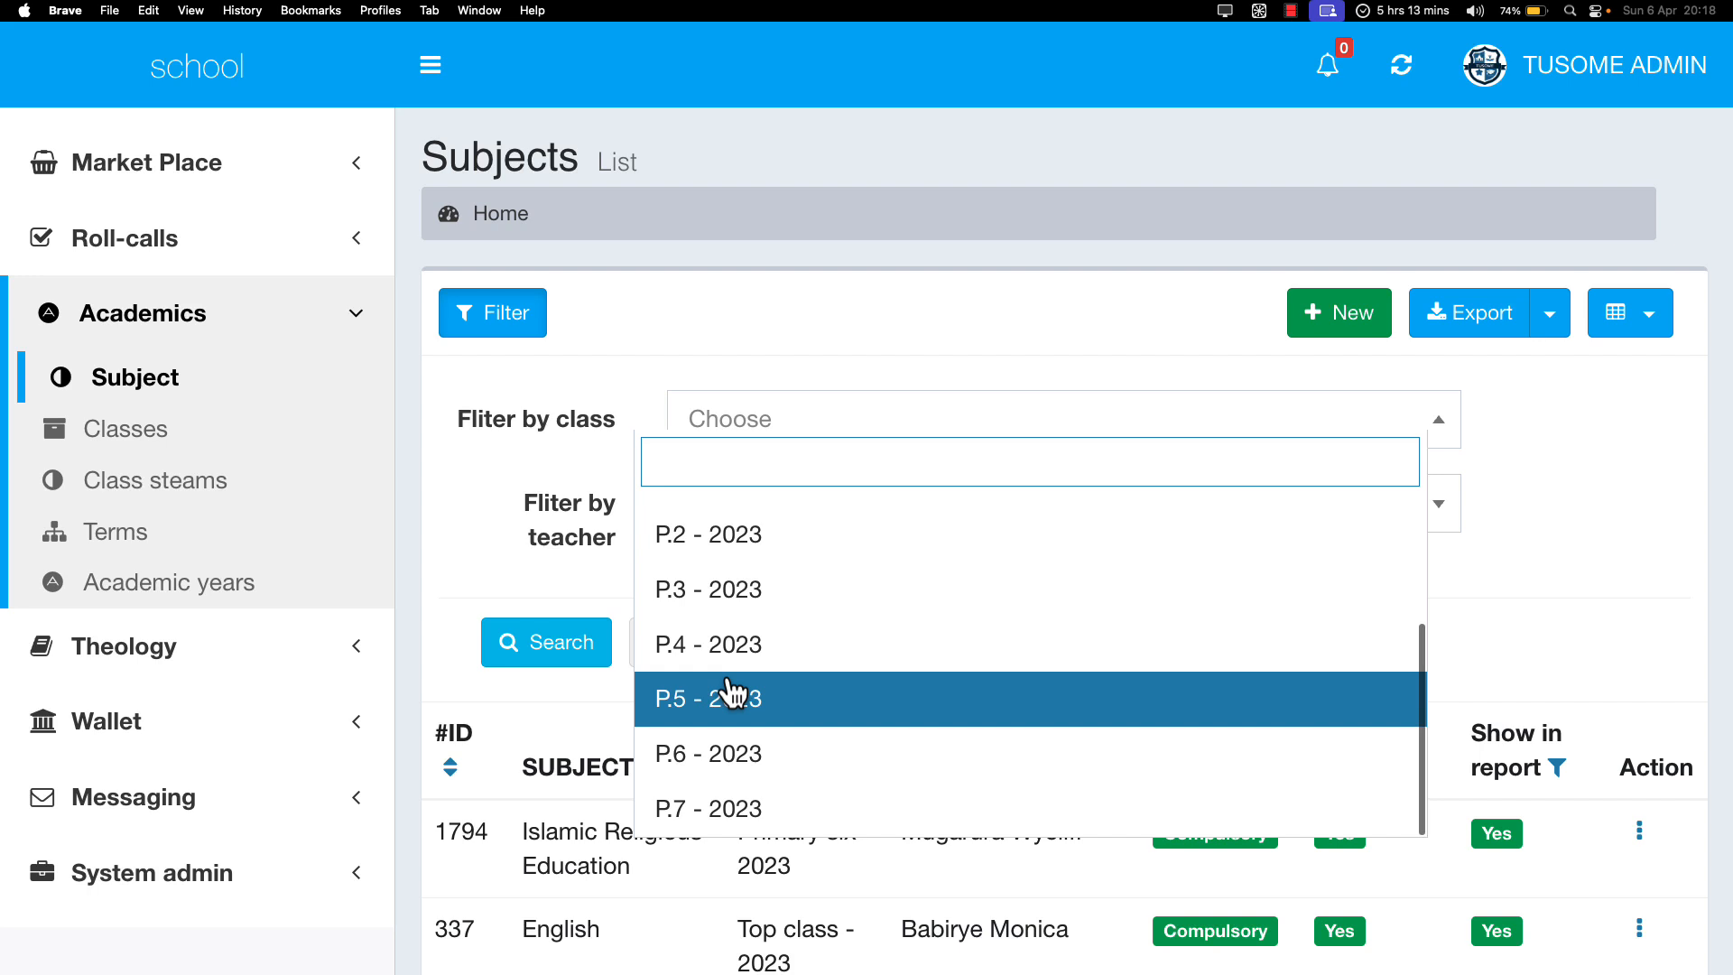
left_click(718, 756)
left_click(560, 656)
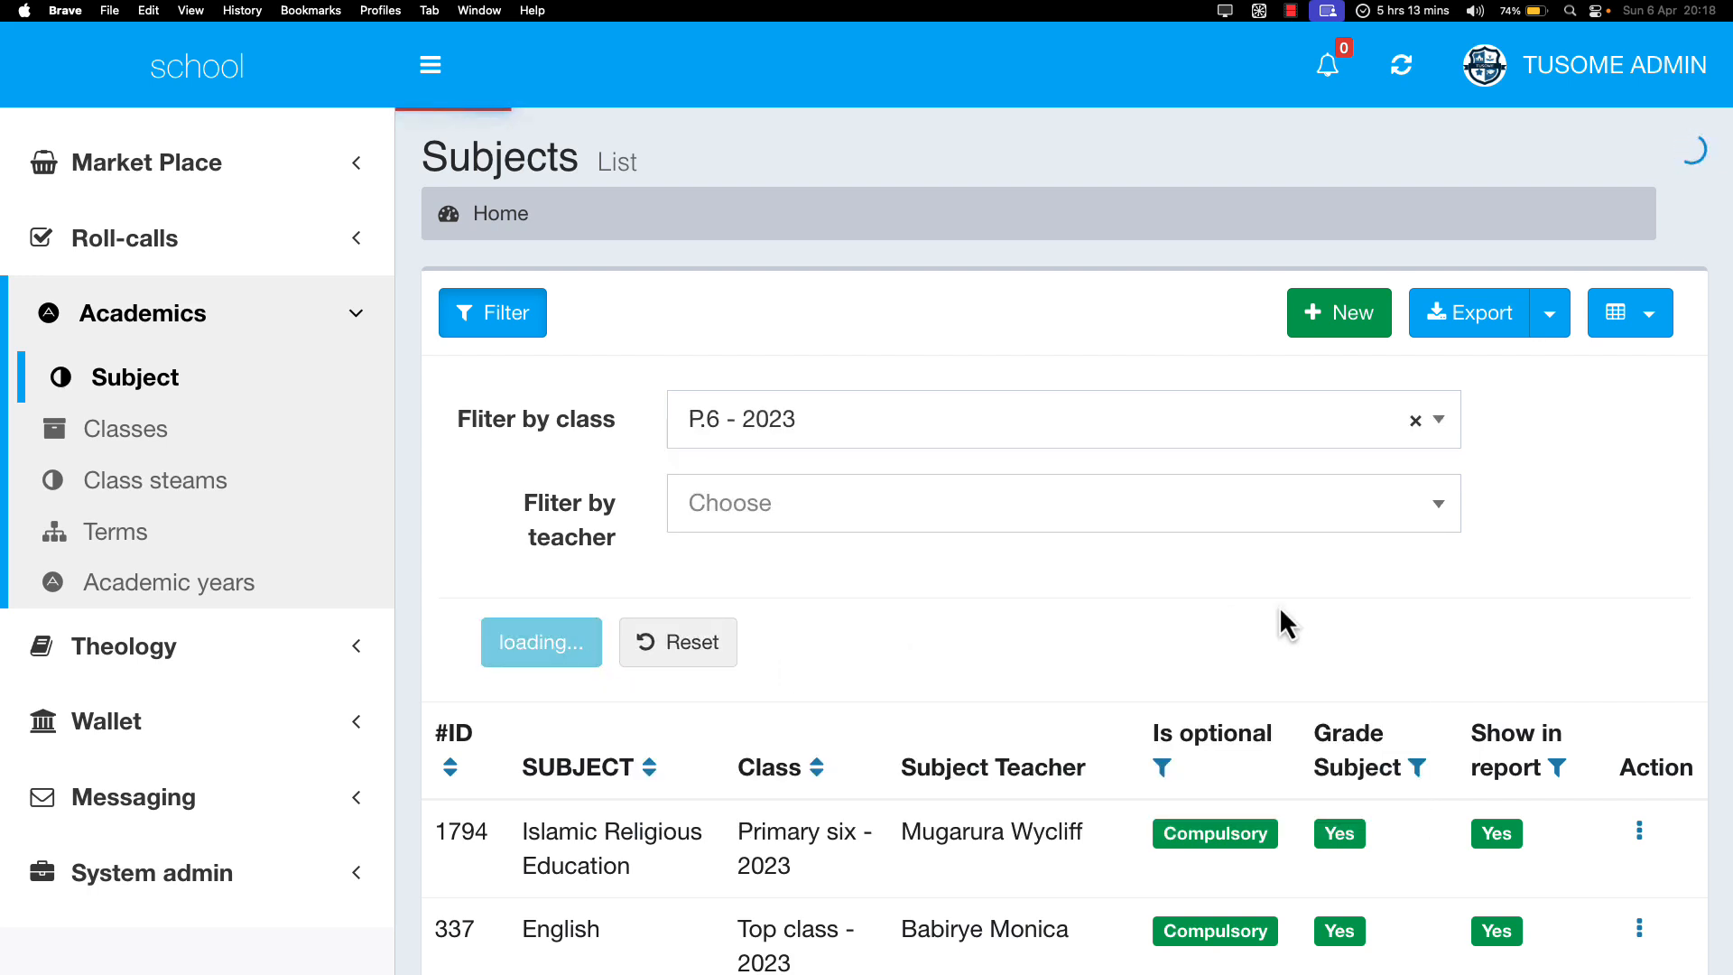
scroll(1280, 611, "down", 5)
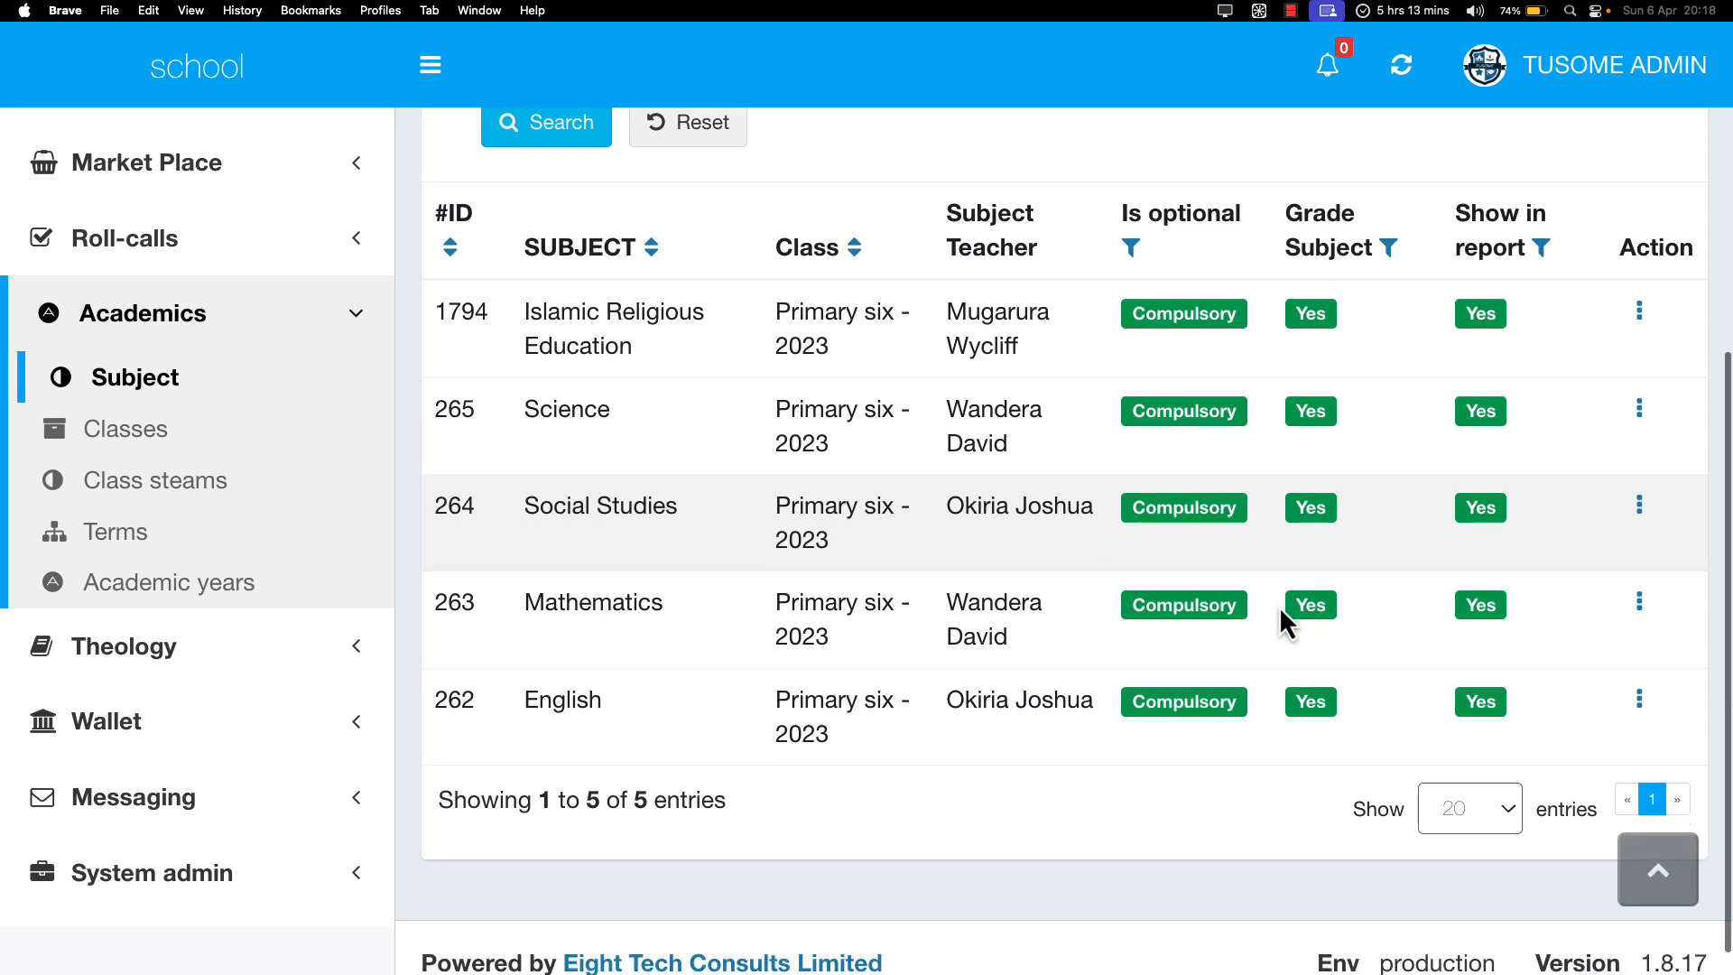
scroll(854, 379, "up", 5)
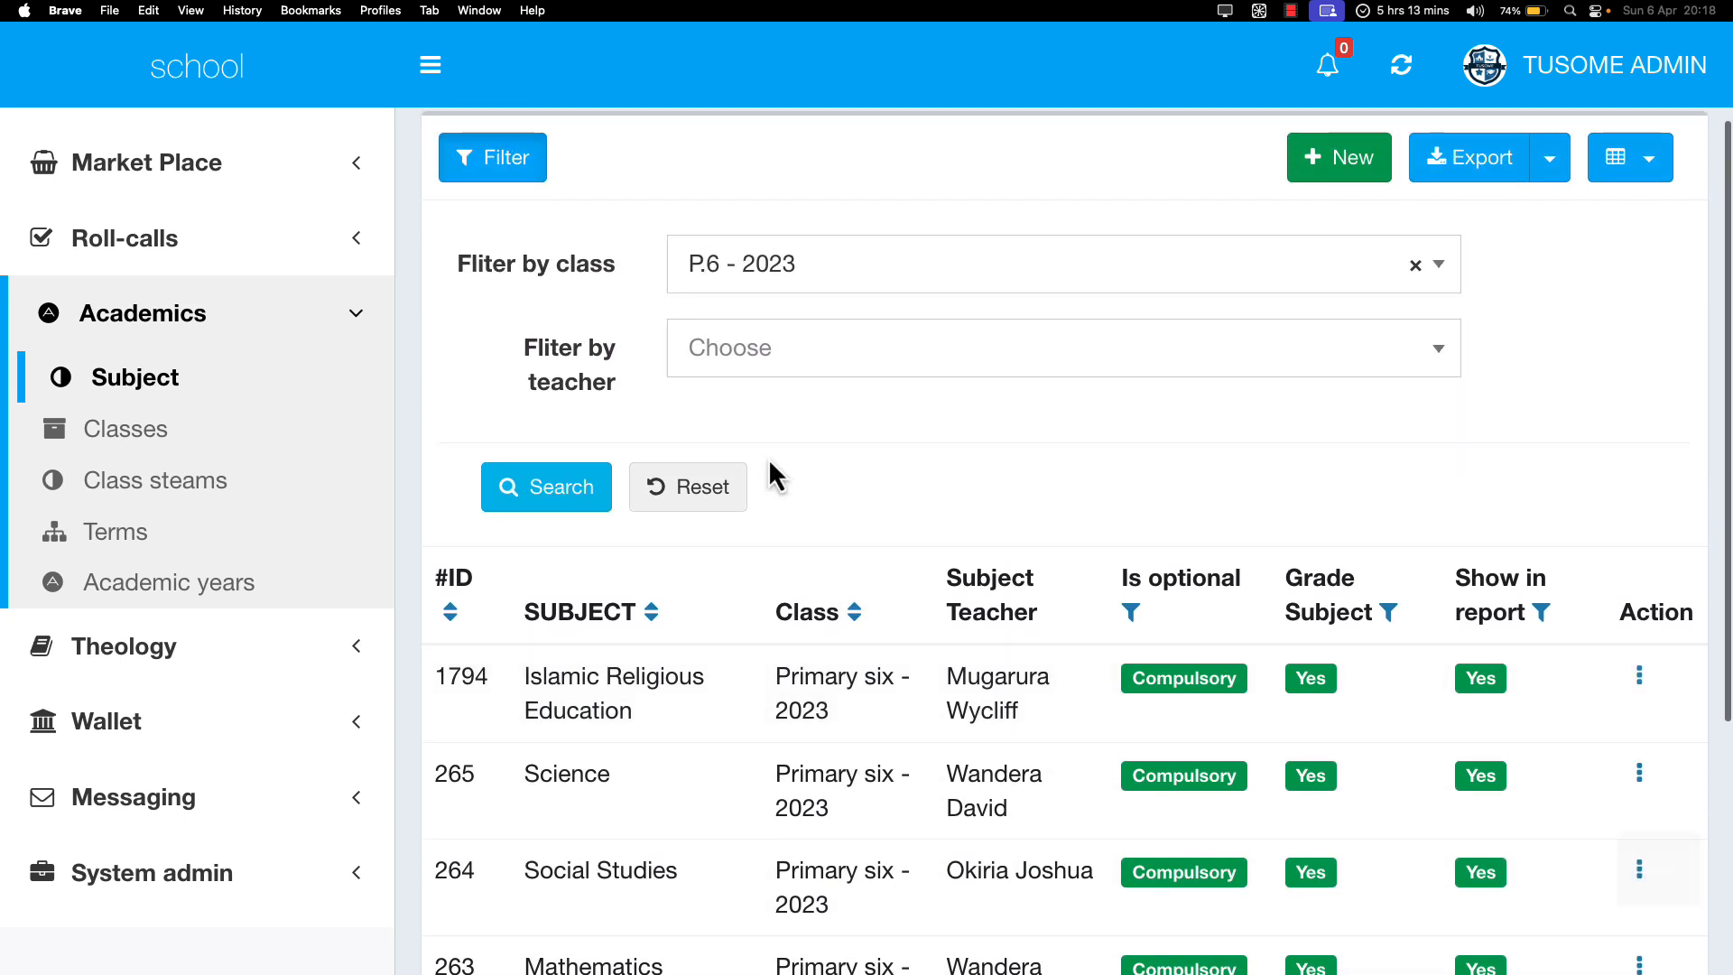
Step: Replace the class filter with a teacher filter, review the chosen teacher's subjects and reset the list
left_click(708, 492)
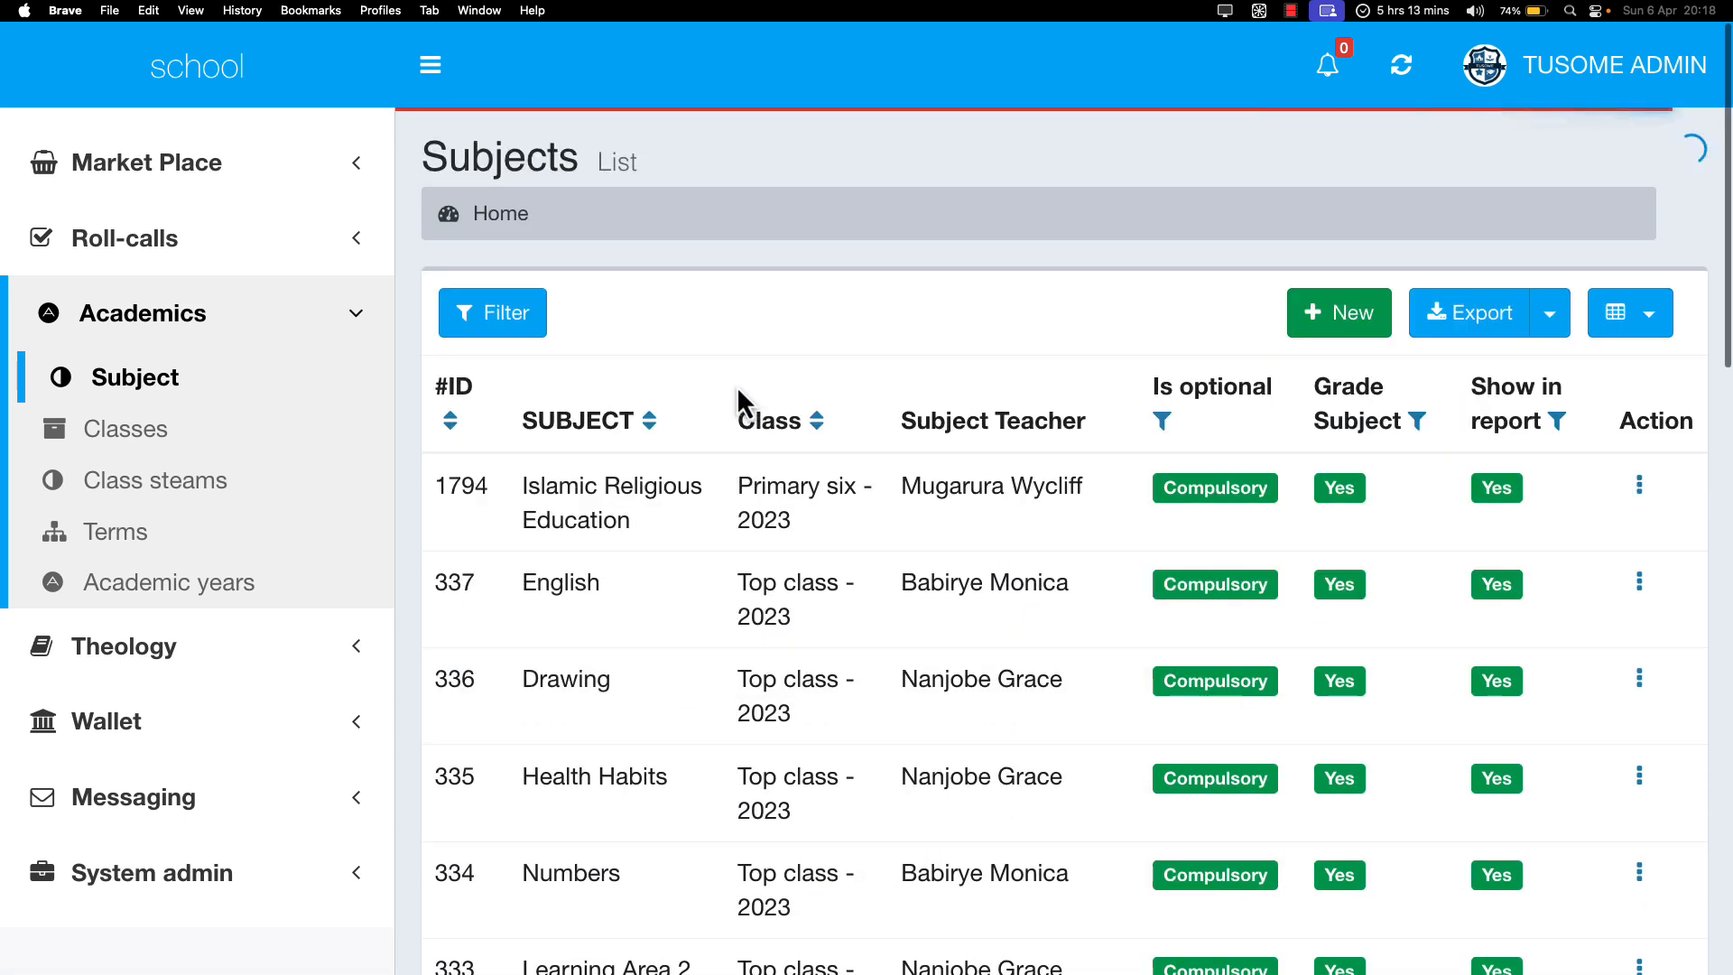
left_click(476, 311)
left_click(700, 505)
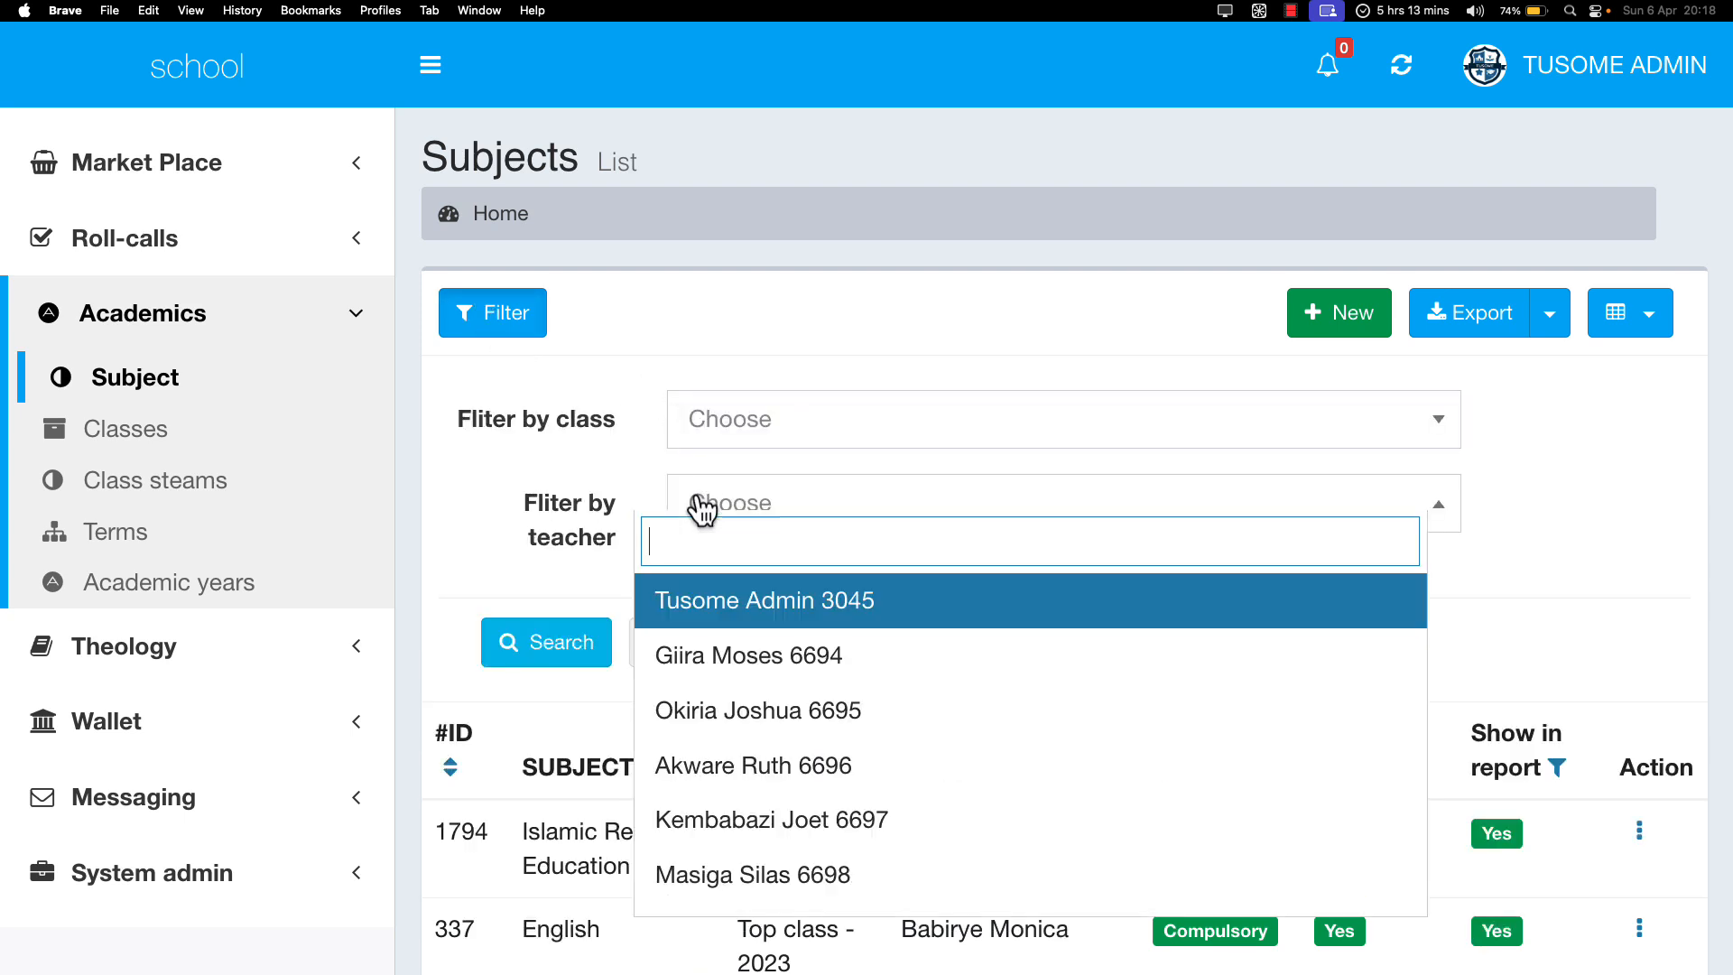
scroll(734, 767, "down", 3)
left_click(733, 749)
left_click(567, 657)
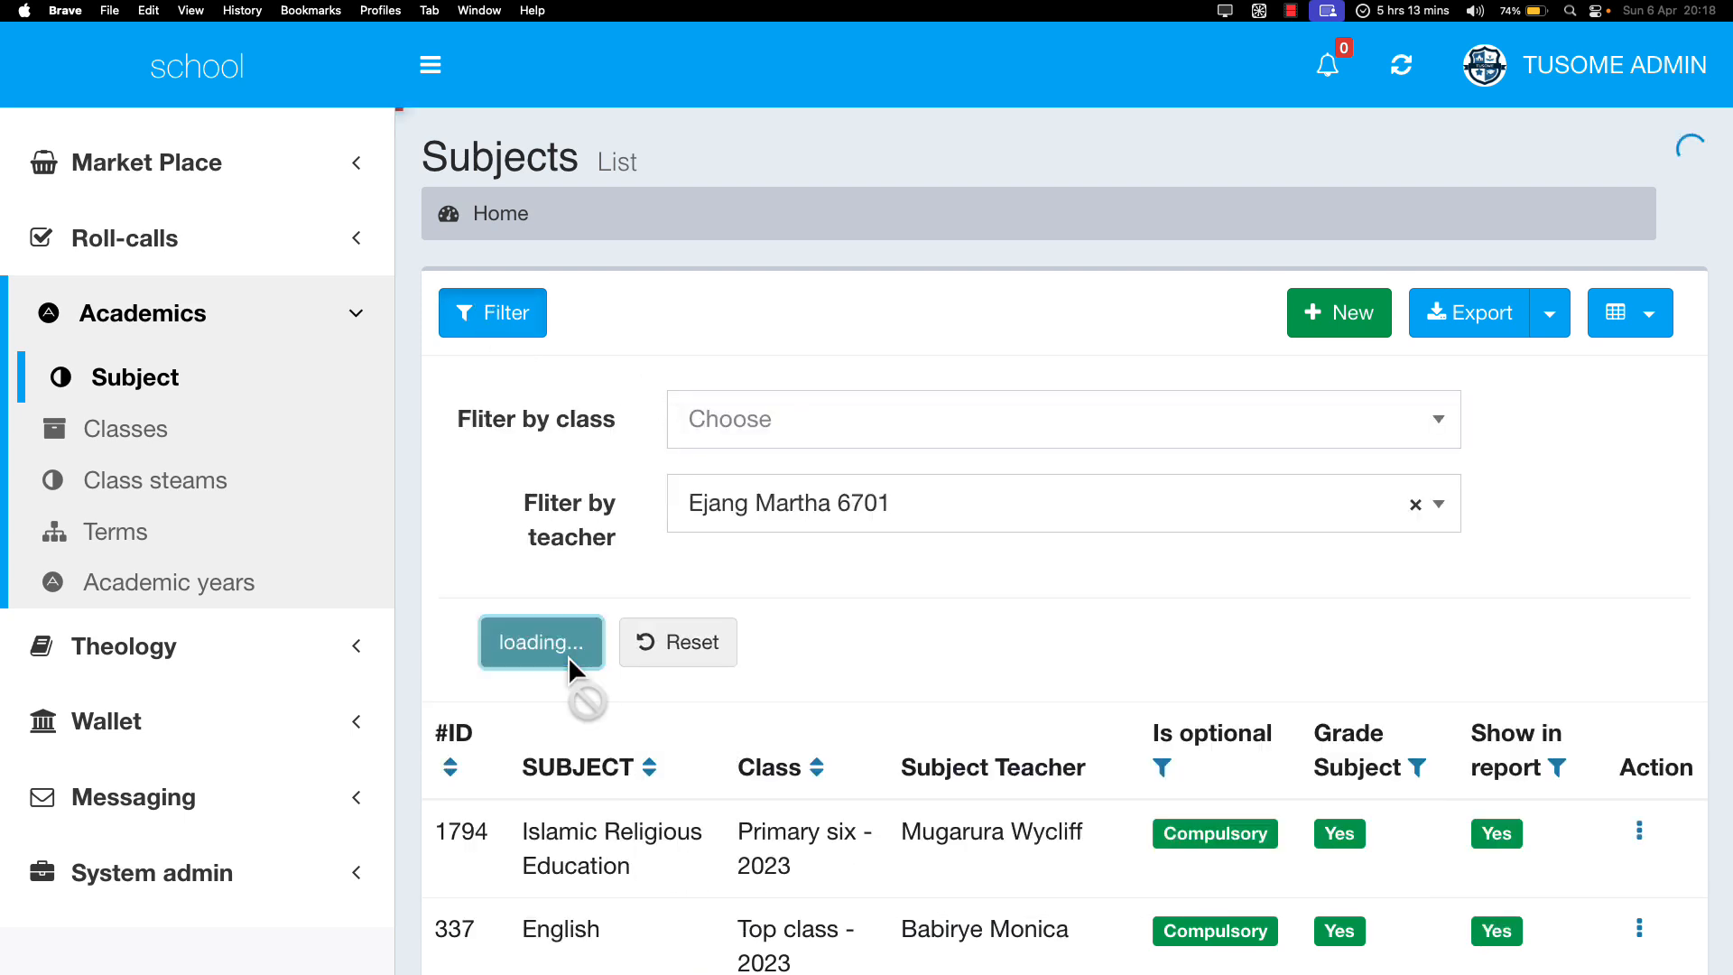
scroll(775, 782, "down", 5)
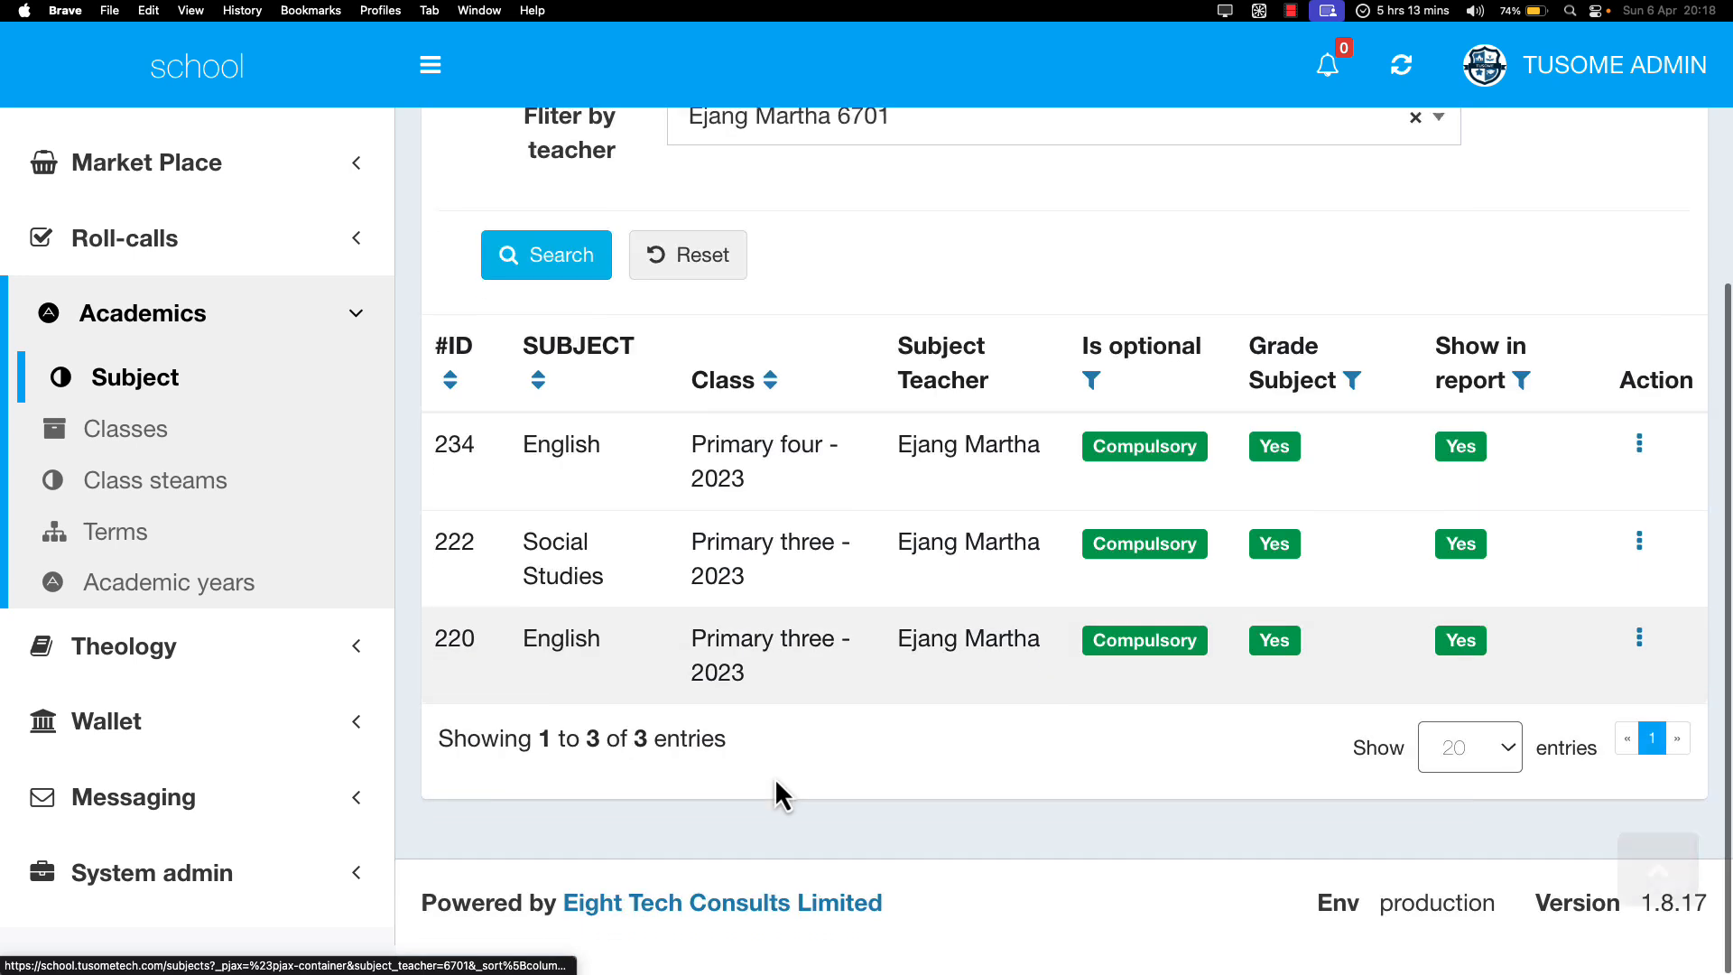
scroll(775, 792, "up", 3)
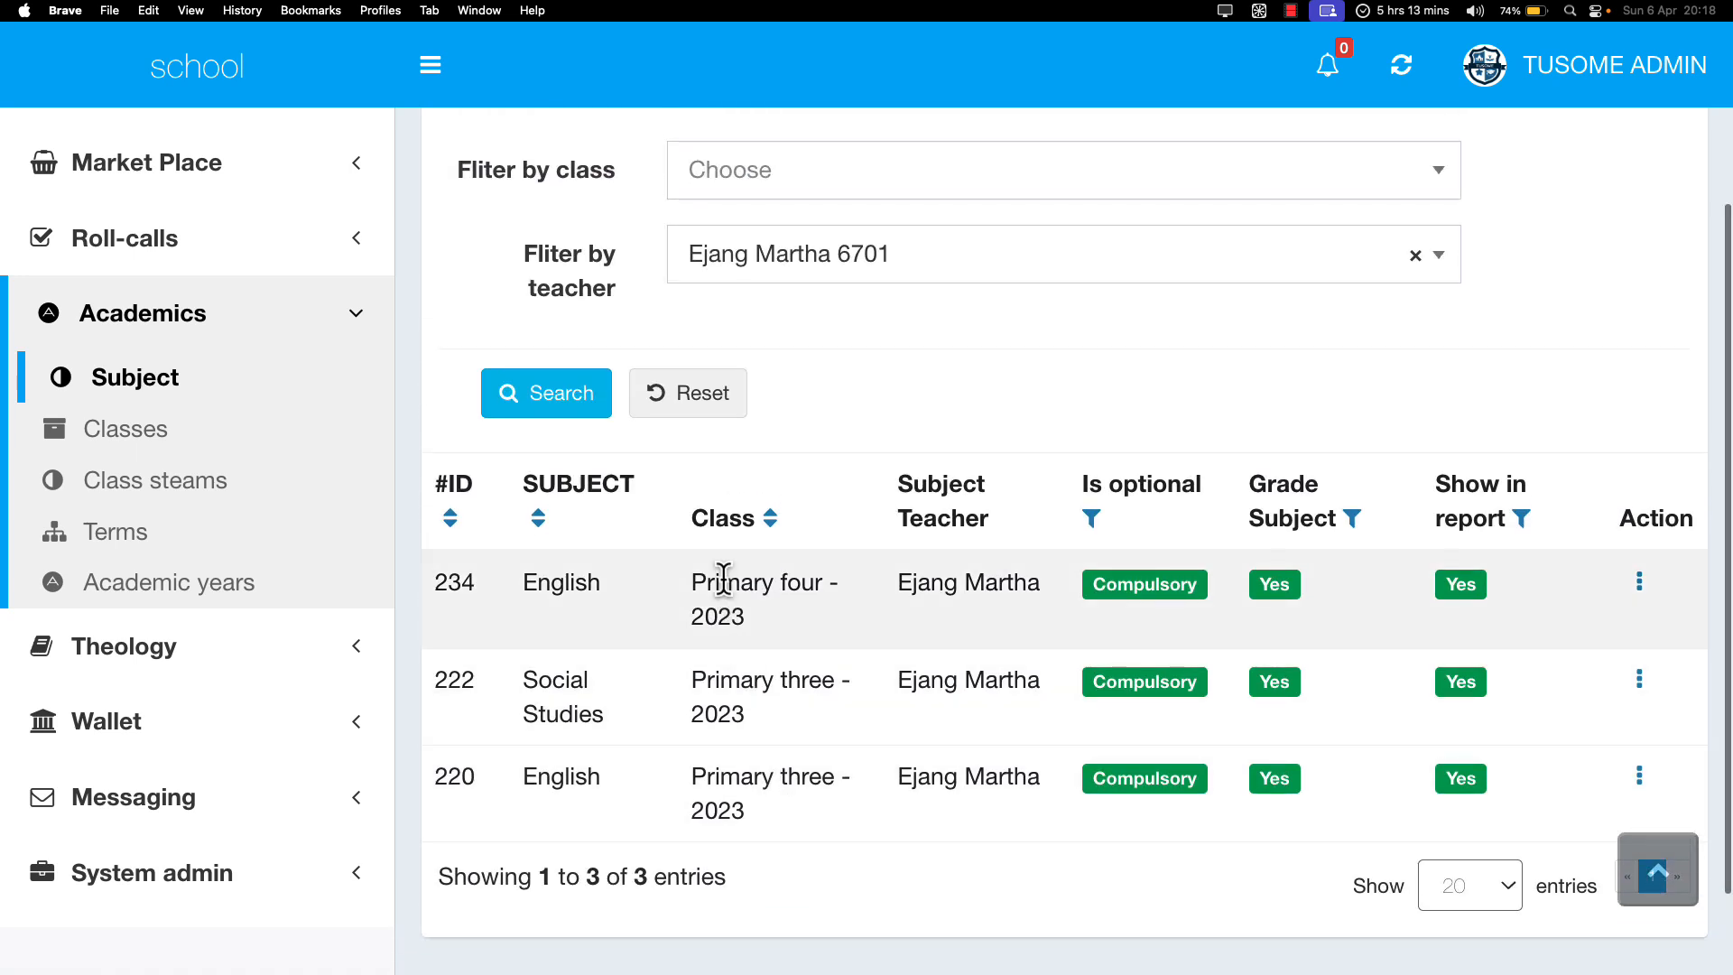
left_click(673, 395)
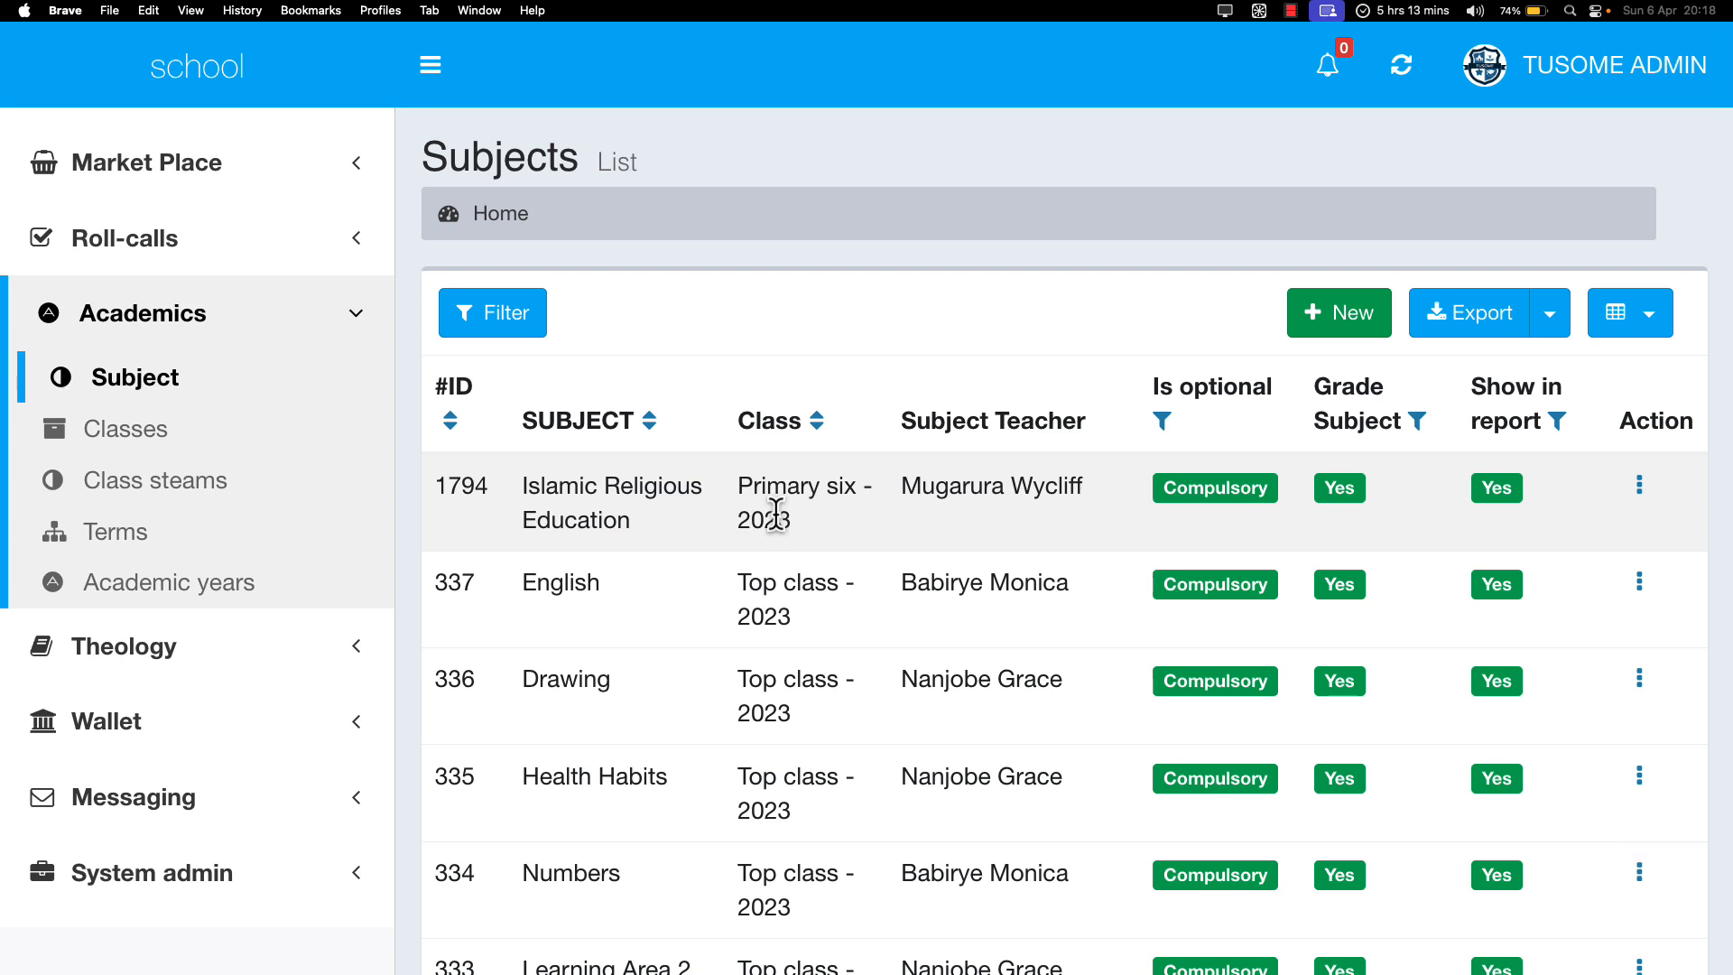
mouse_move(1296, 20)
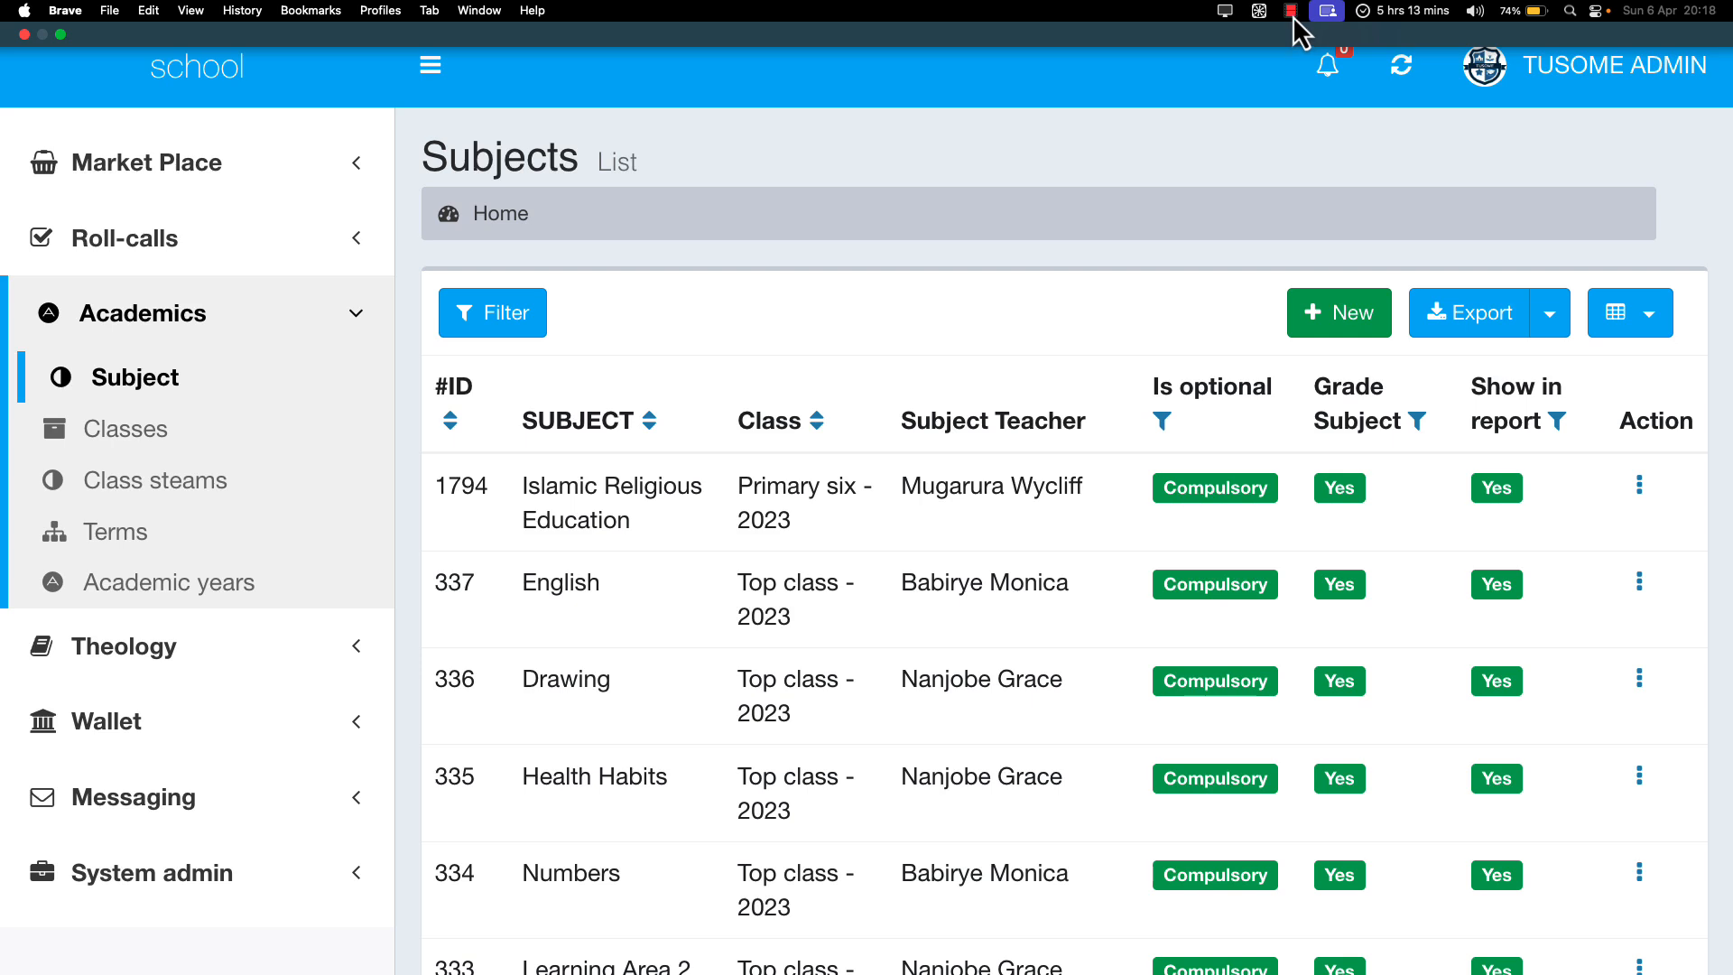
left_click(1291, 11)
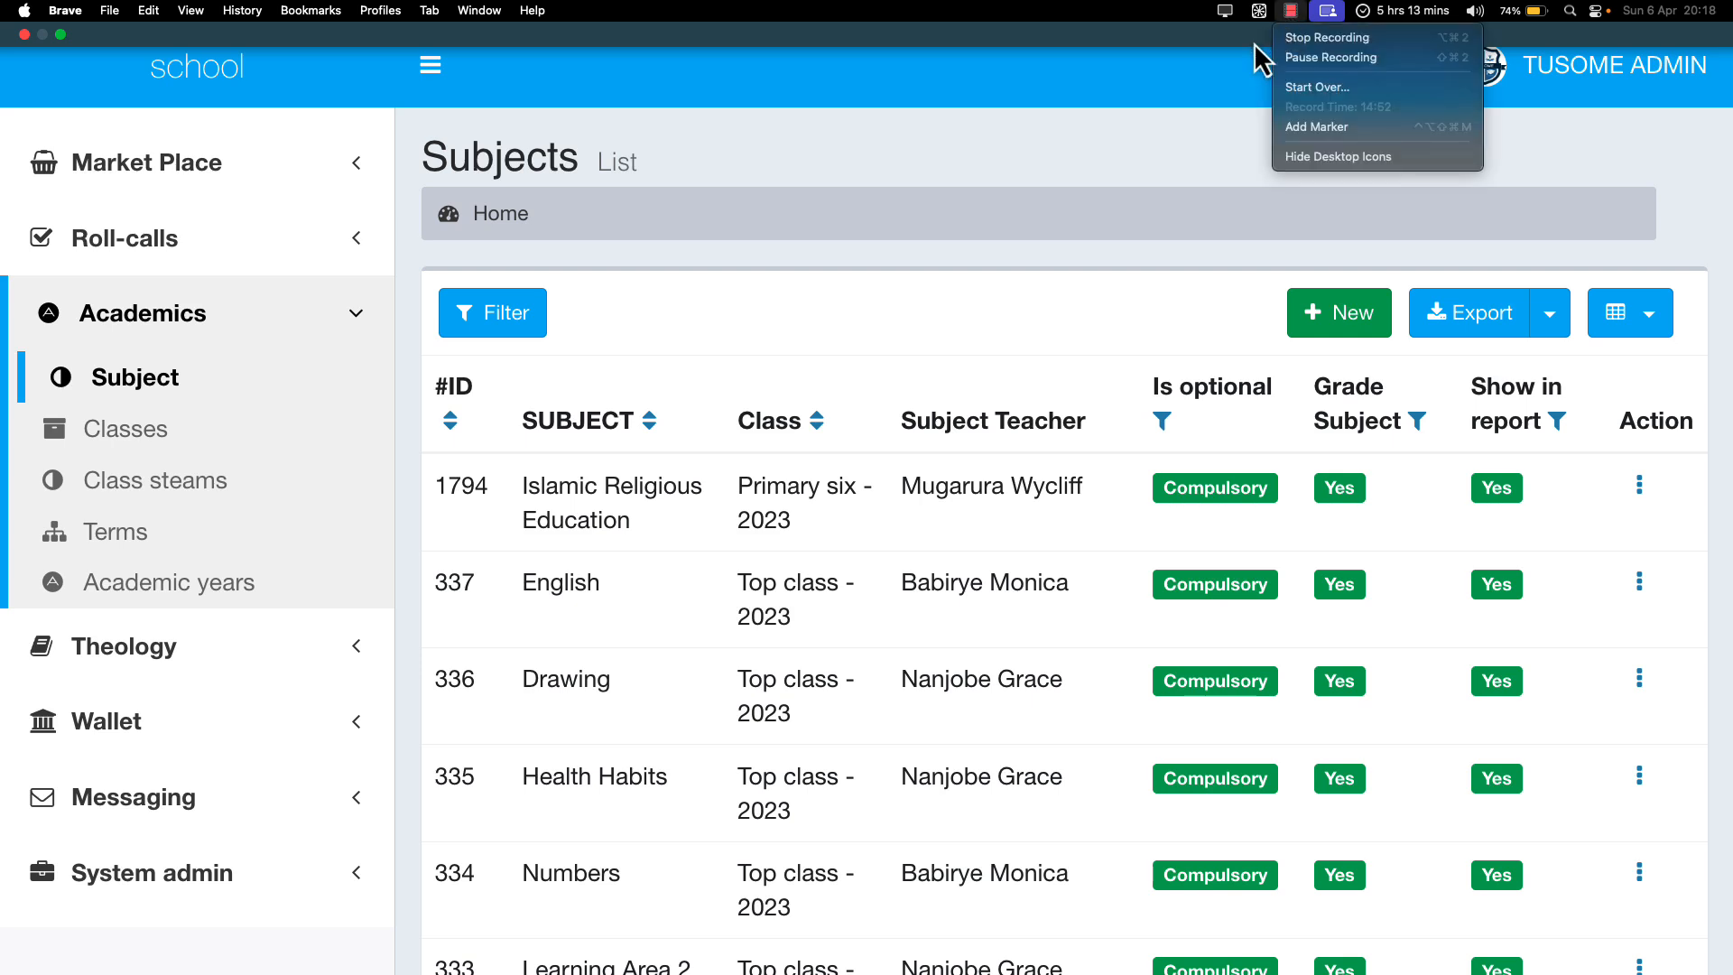
left_click(1291, 60)
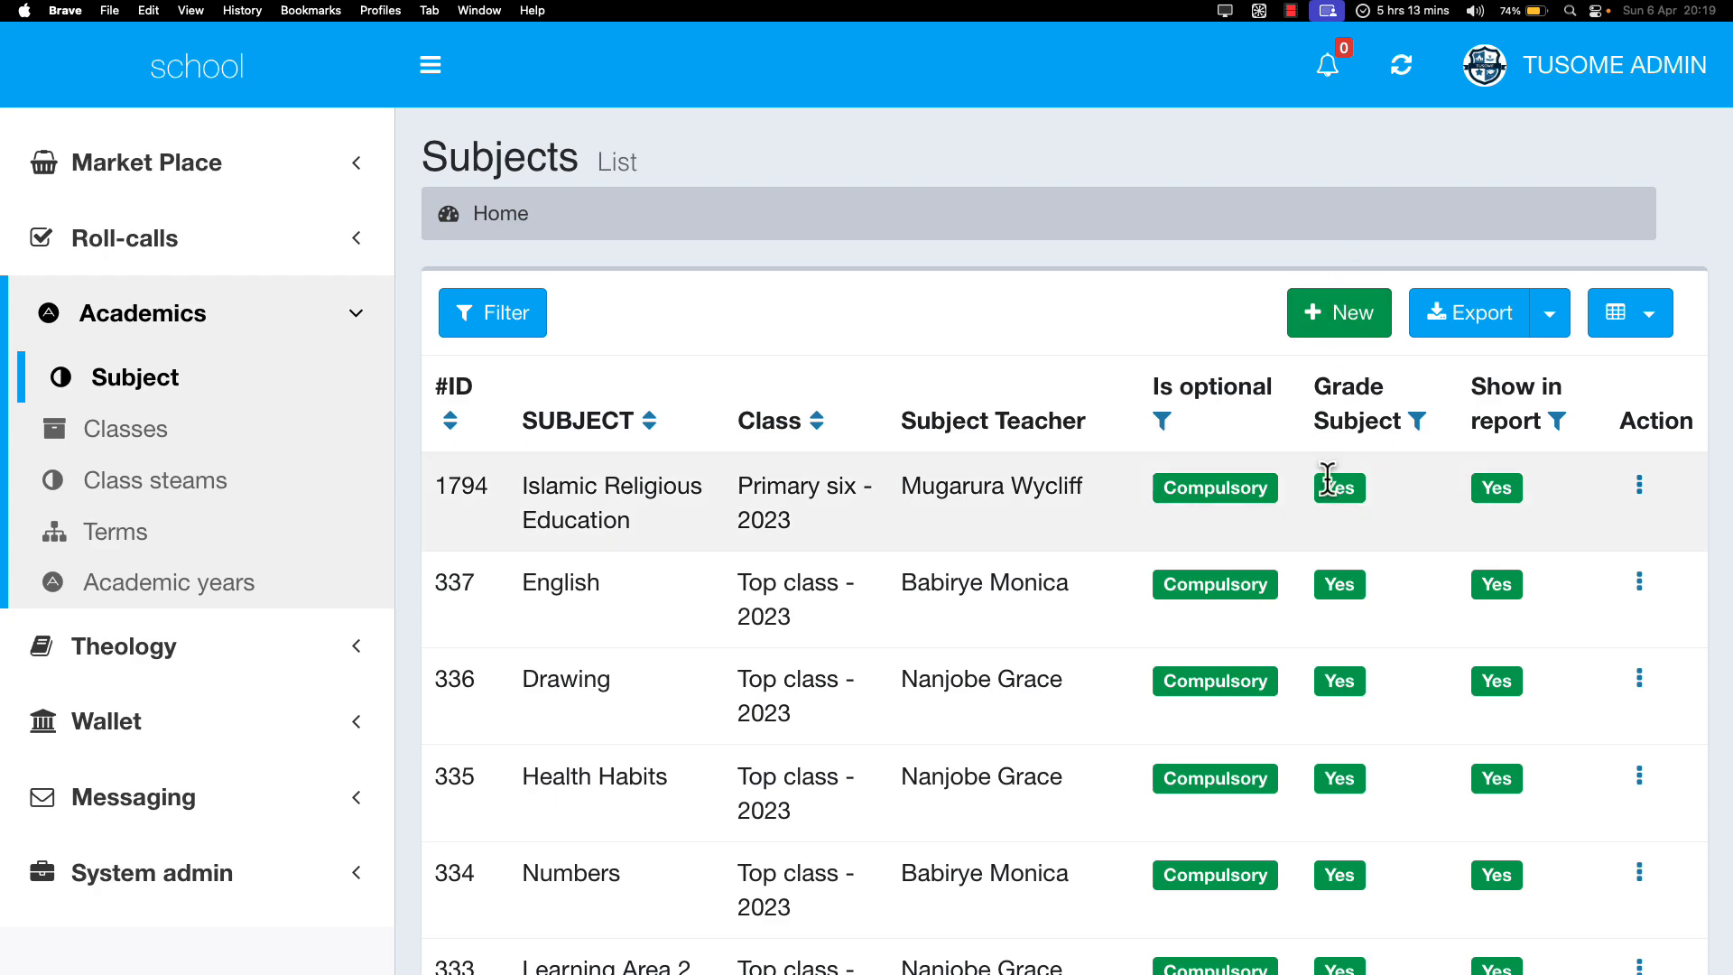
Step: Look through the subjects list and open Primary six's Islamic Religious Education subject for editing
scroll(1331, 487, "down", 10)
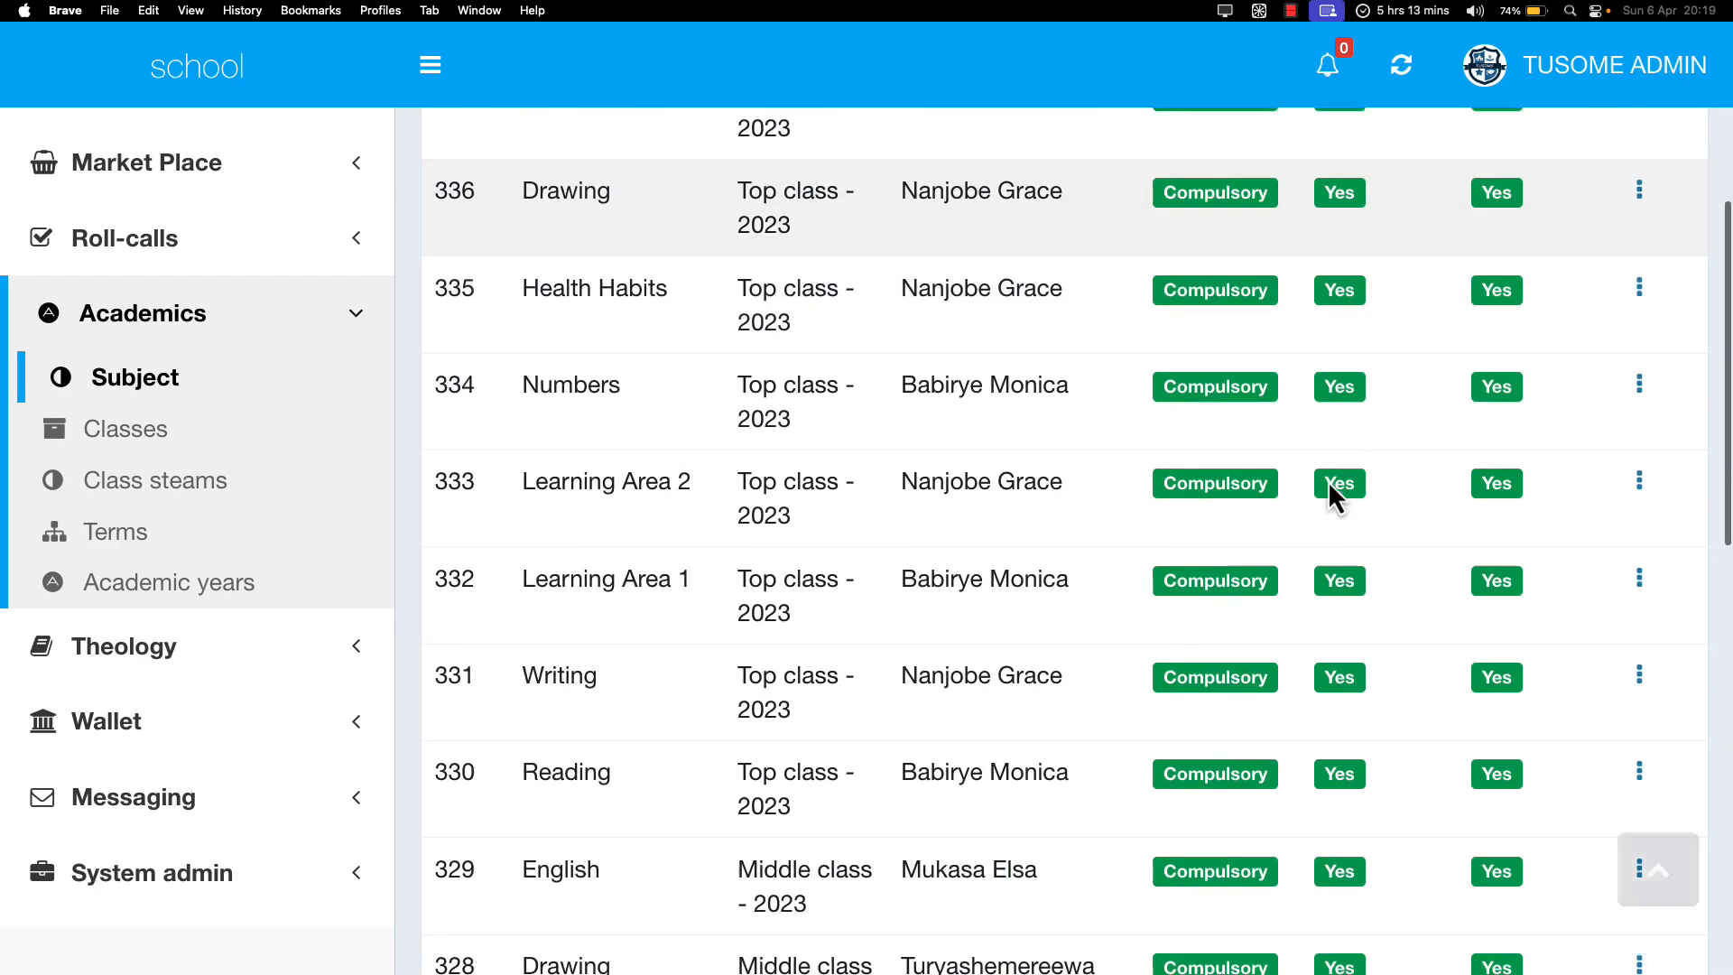
scroll(1334, 491, "down", 3)
scroll(1331, 494, "up", 13)
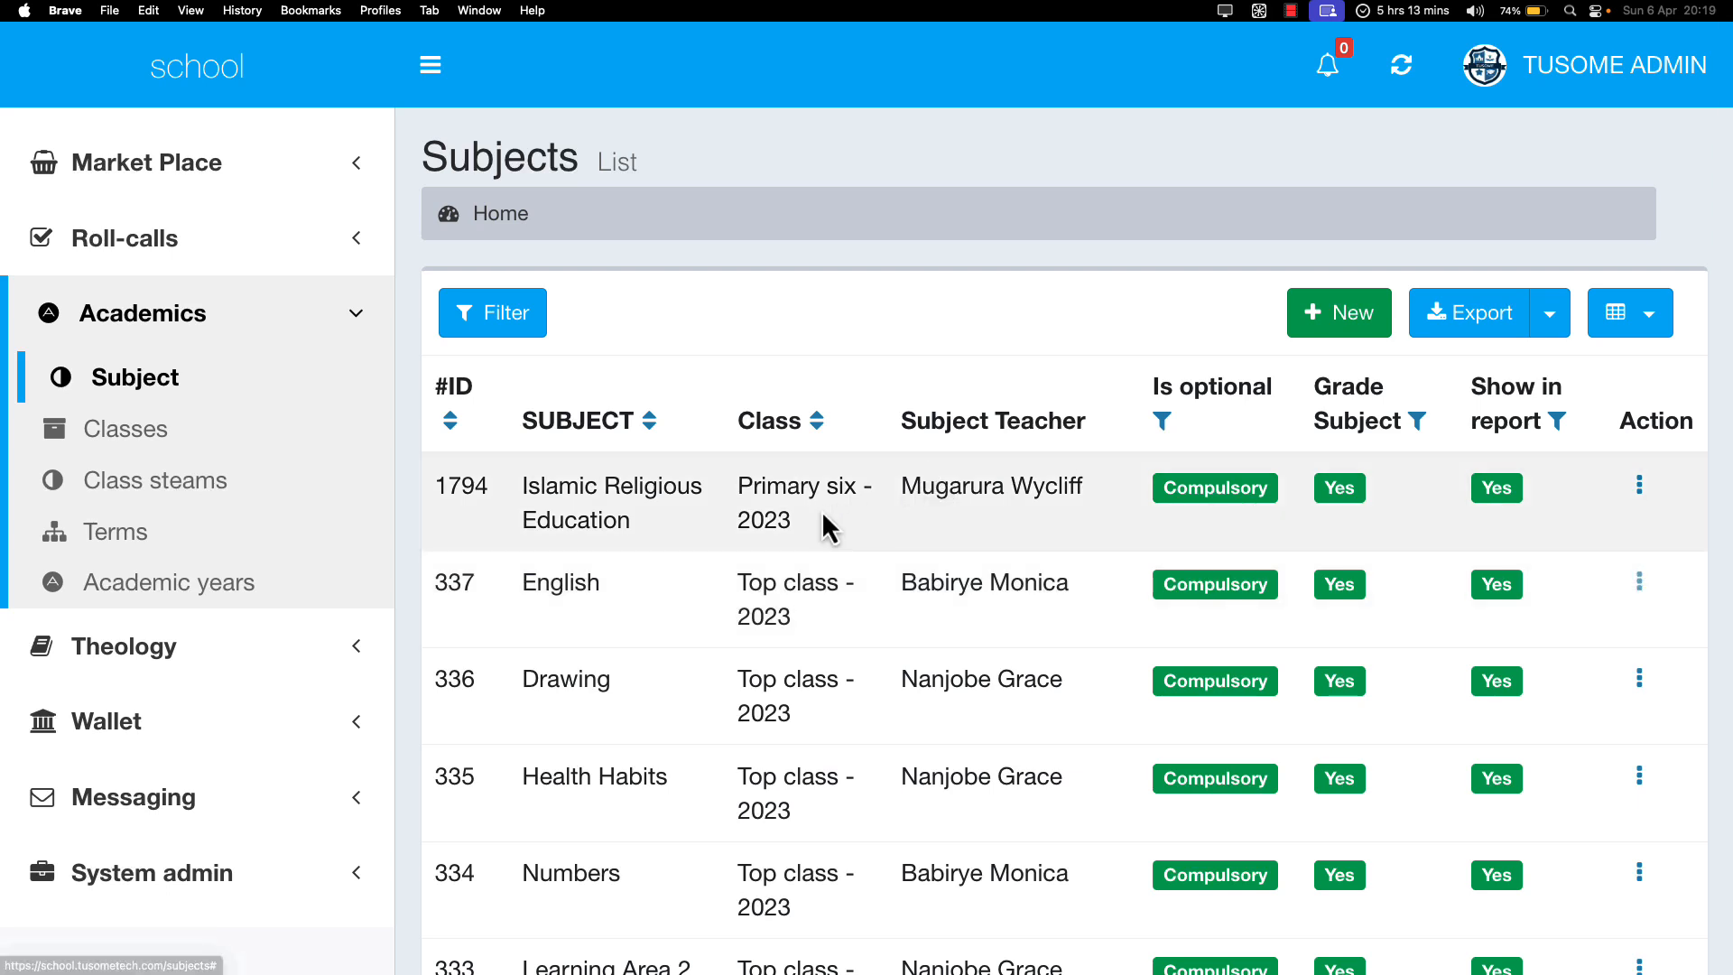
triple_click(977, 530)
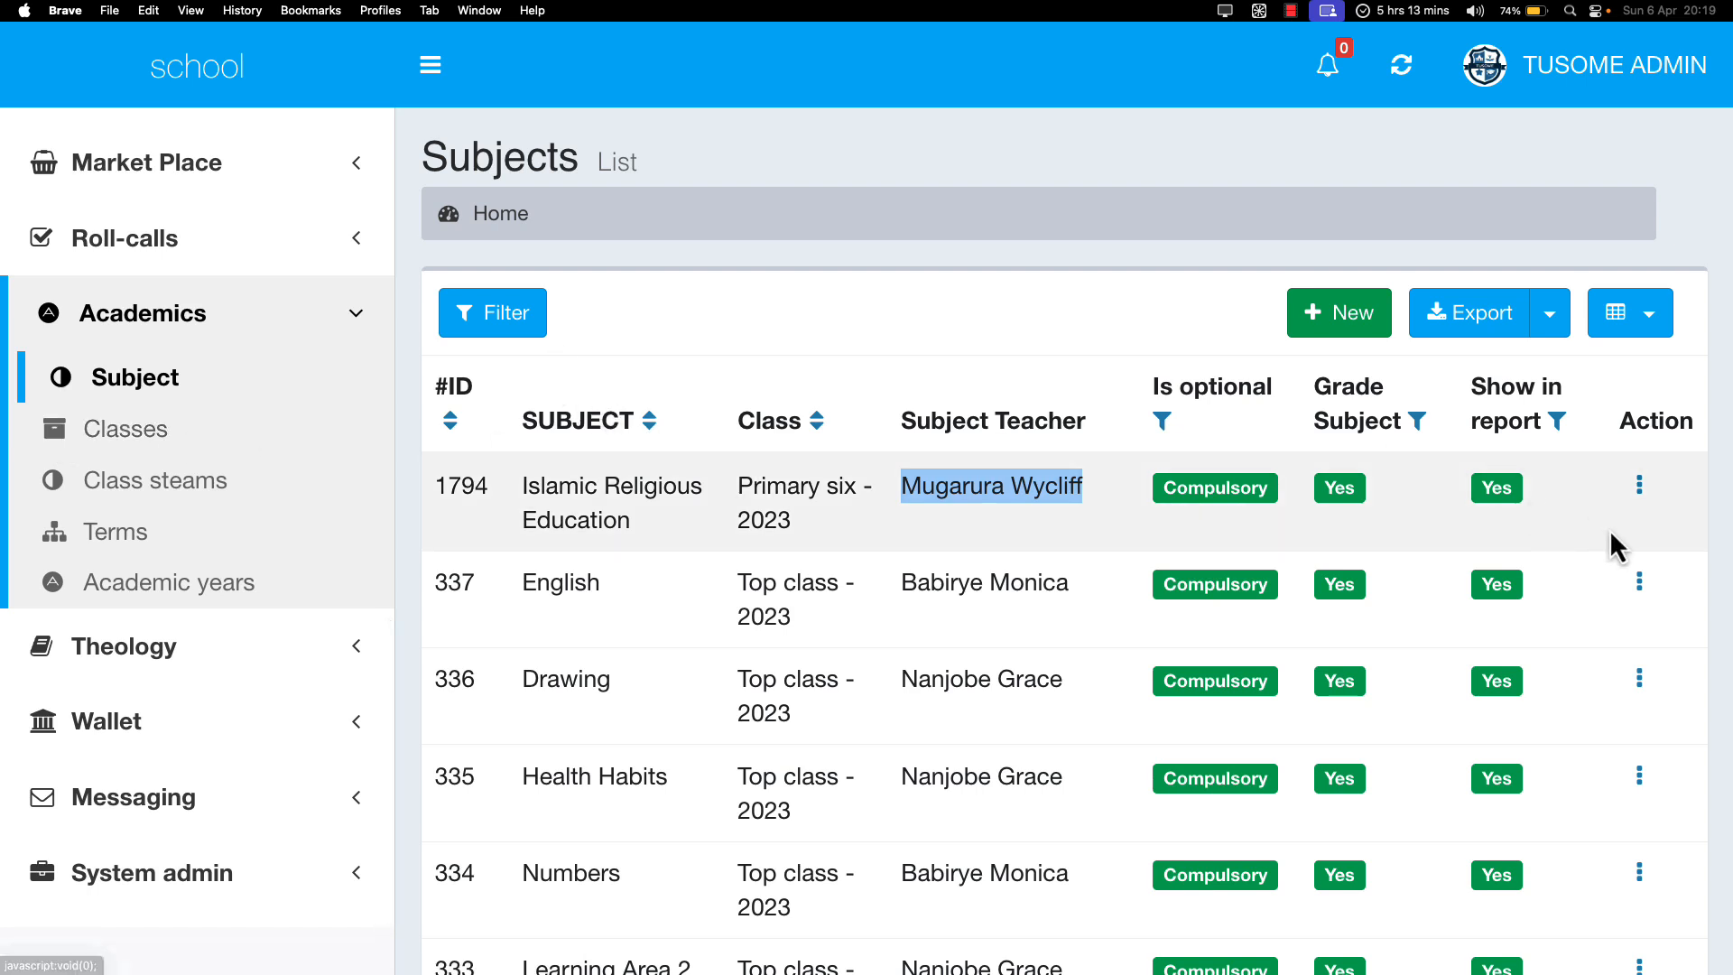
left_click(1640, 484)
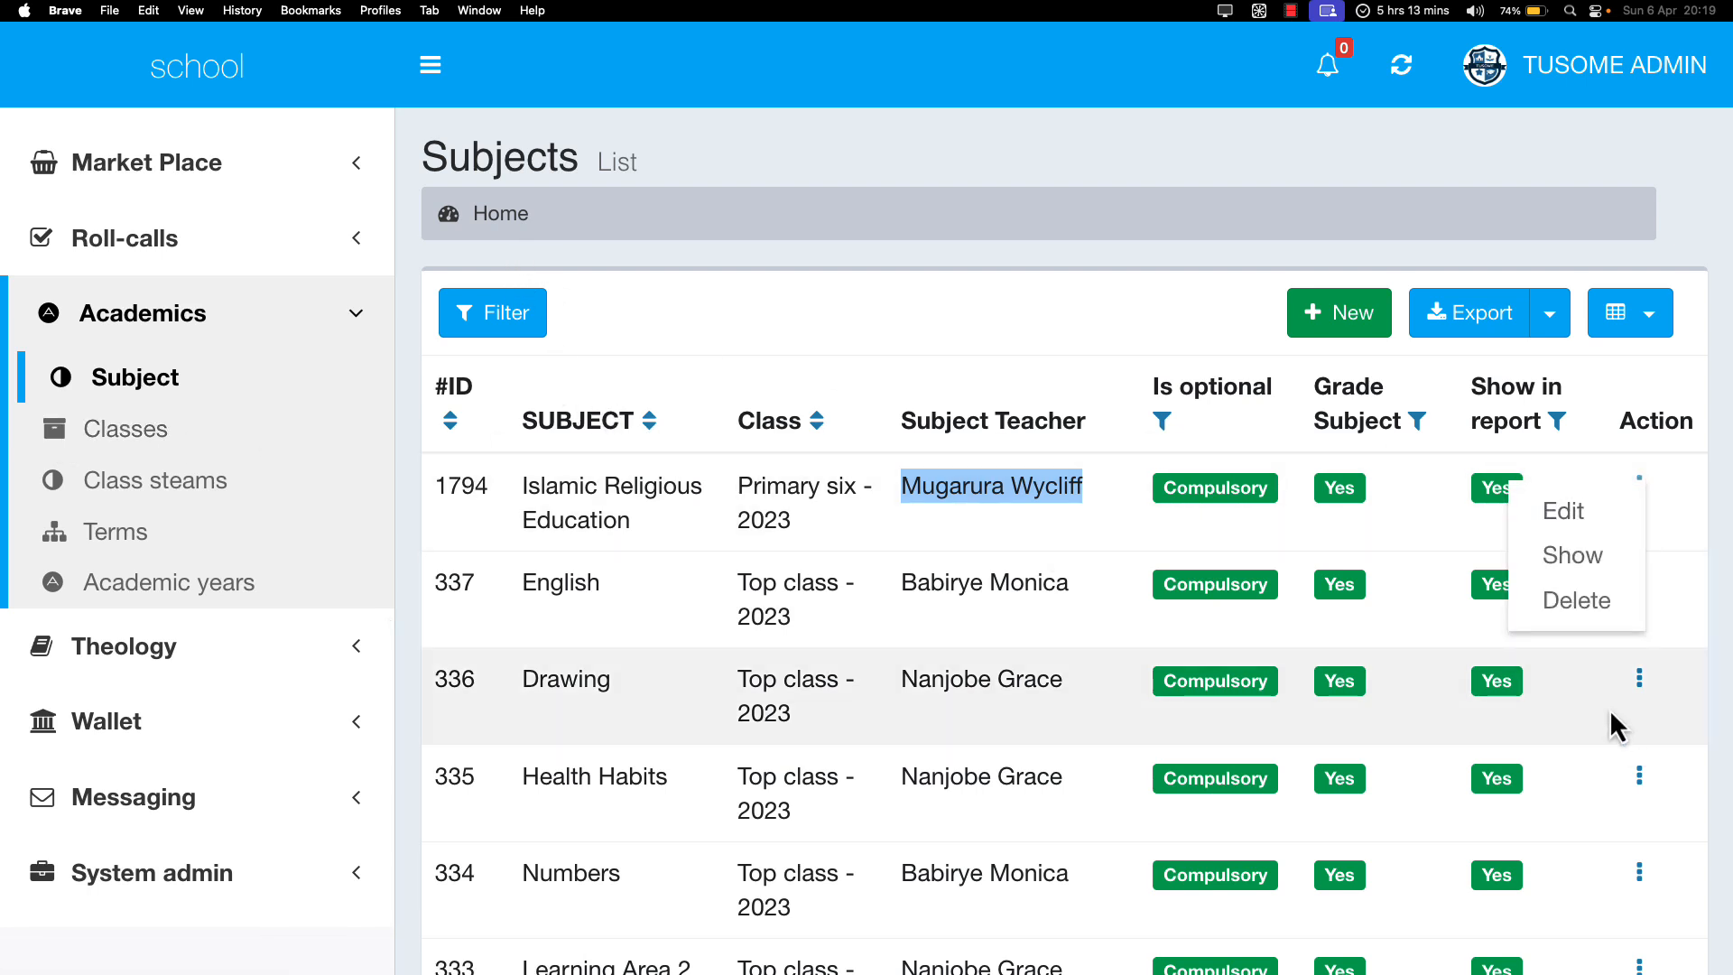
left_click(1554, 524)
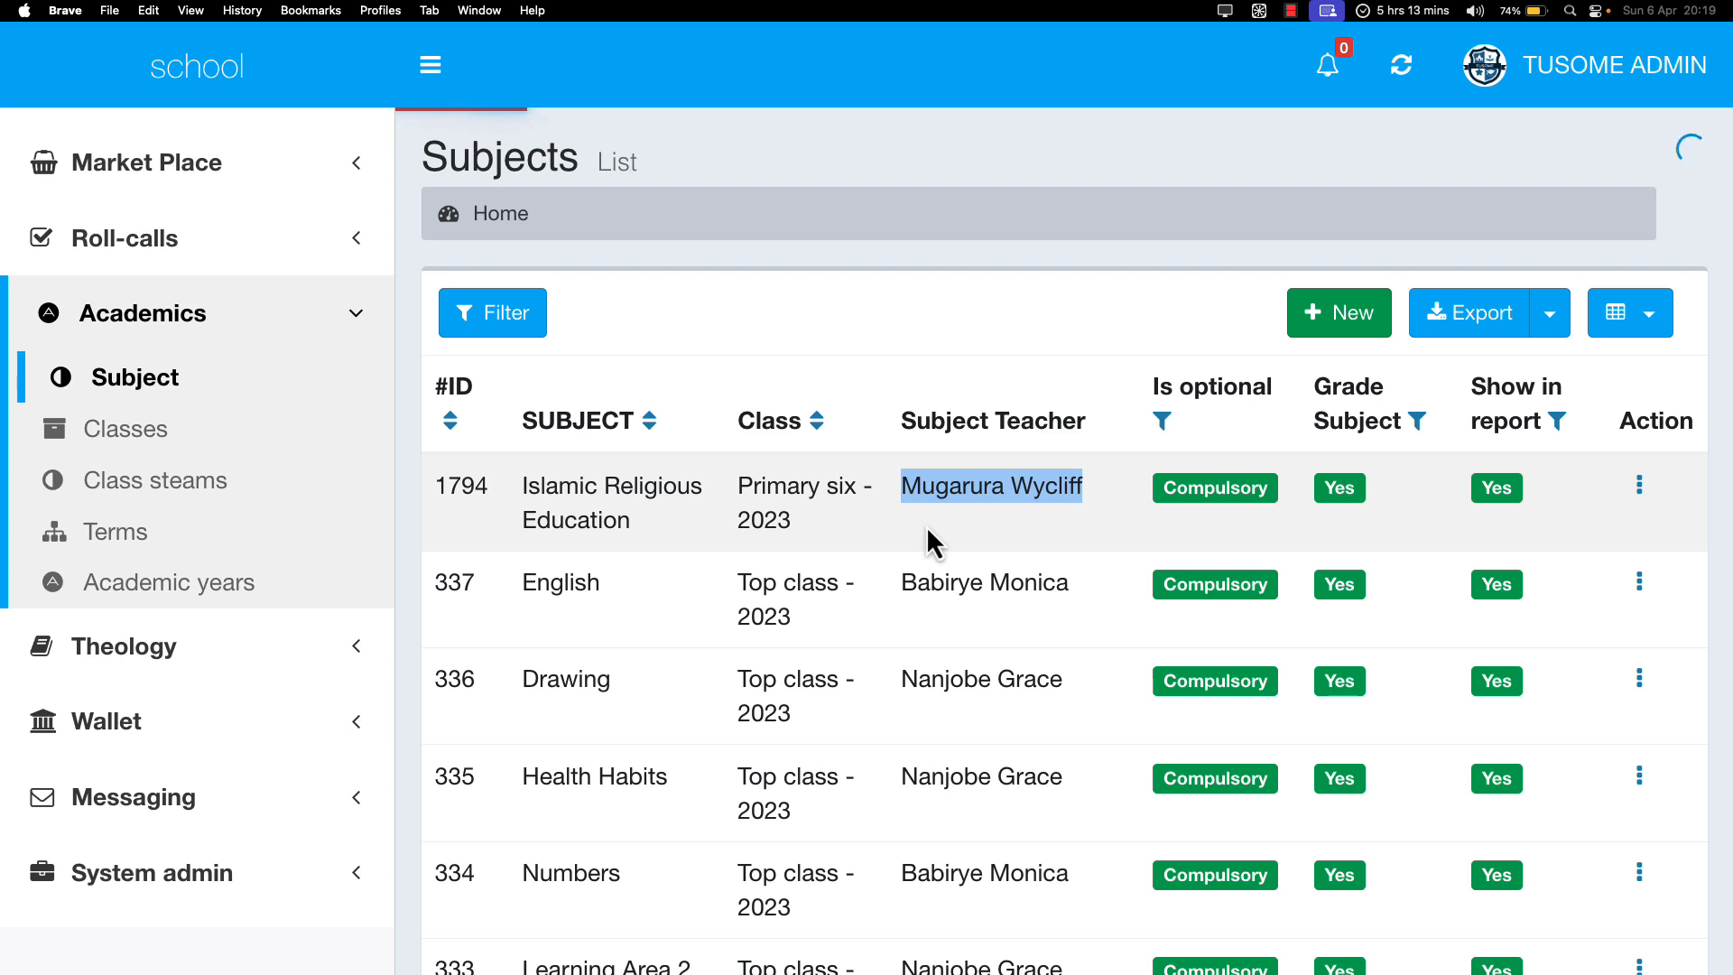
Step: Examine the subject's editing form, including the available classes and the Subject field
scroll(926, 525, "down", 2)
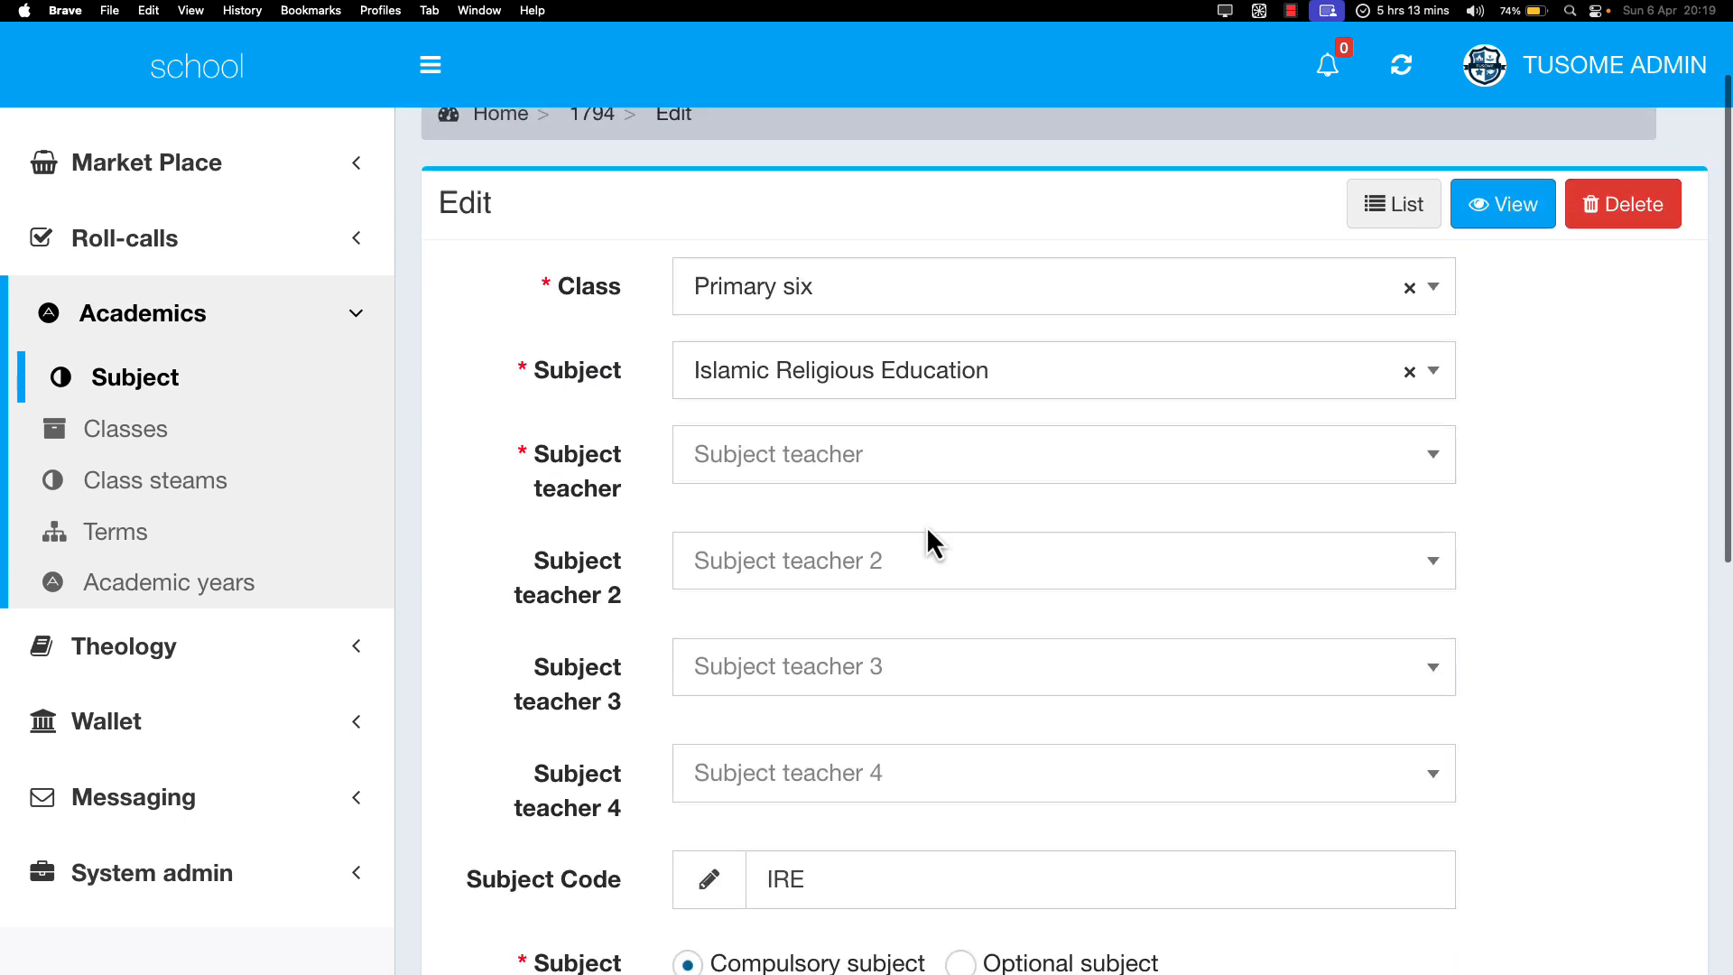
scroll(926, 525, "up", 2)
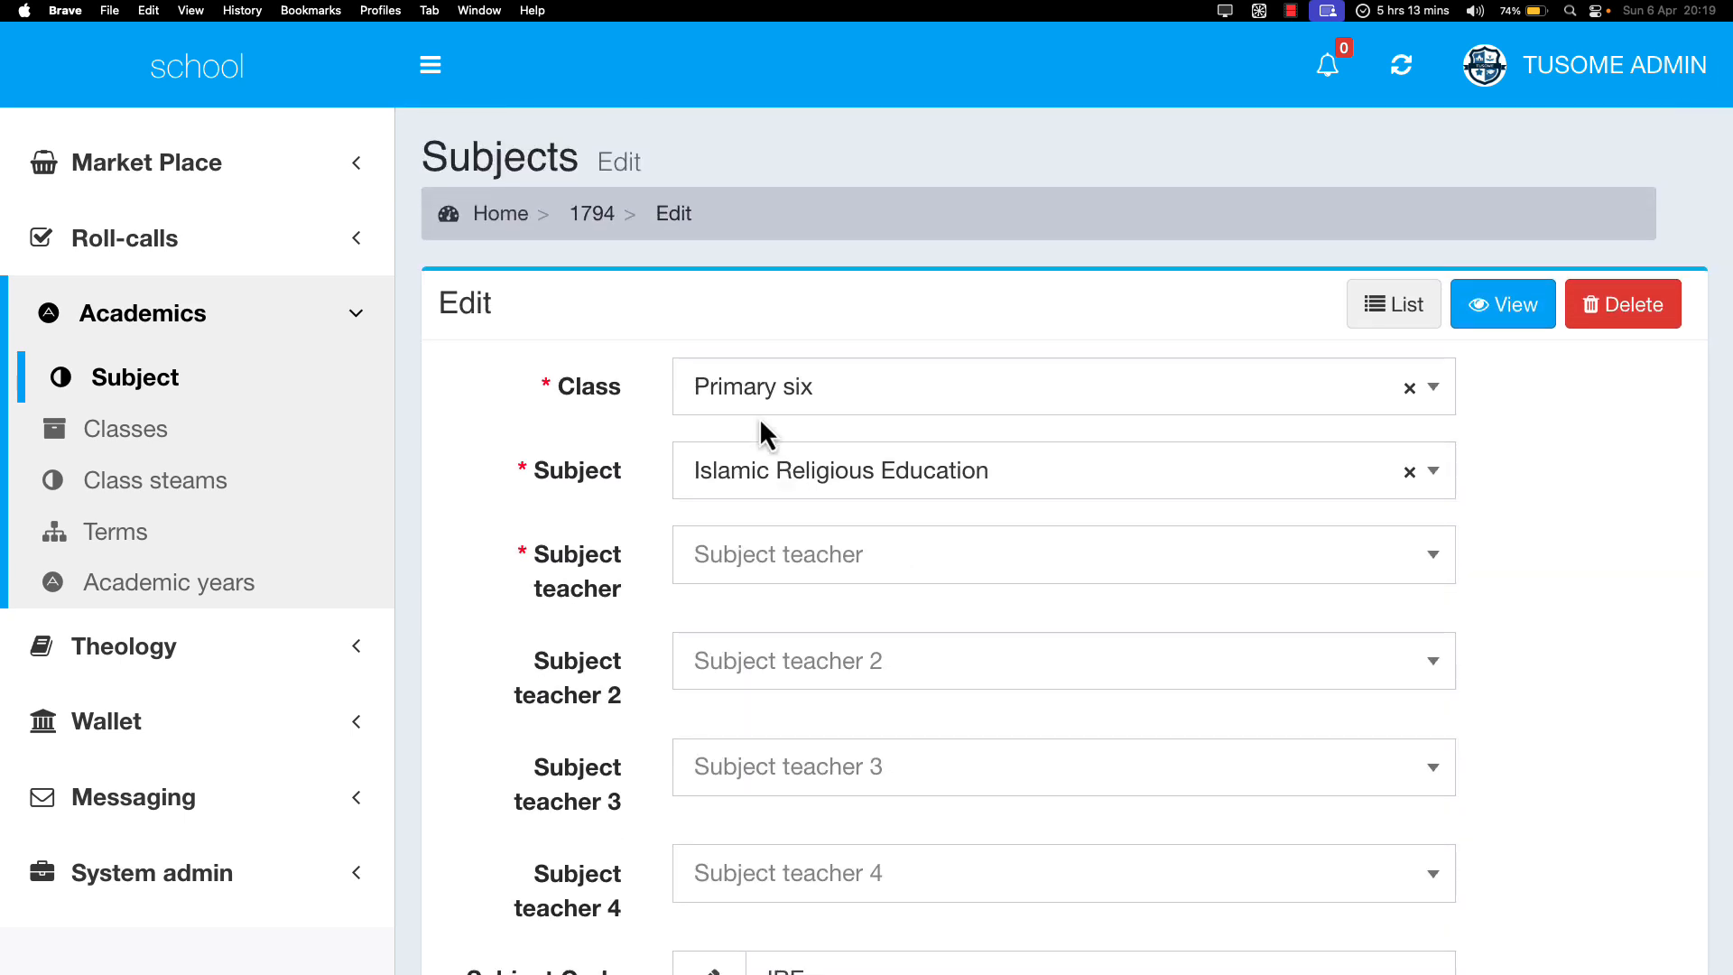
left_click(917, 398)
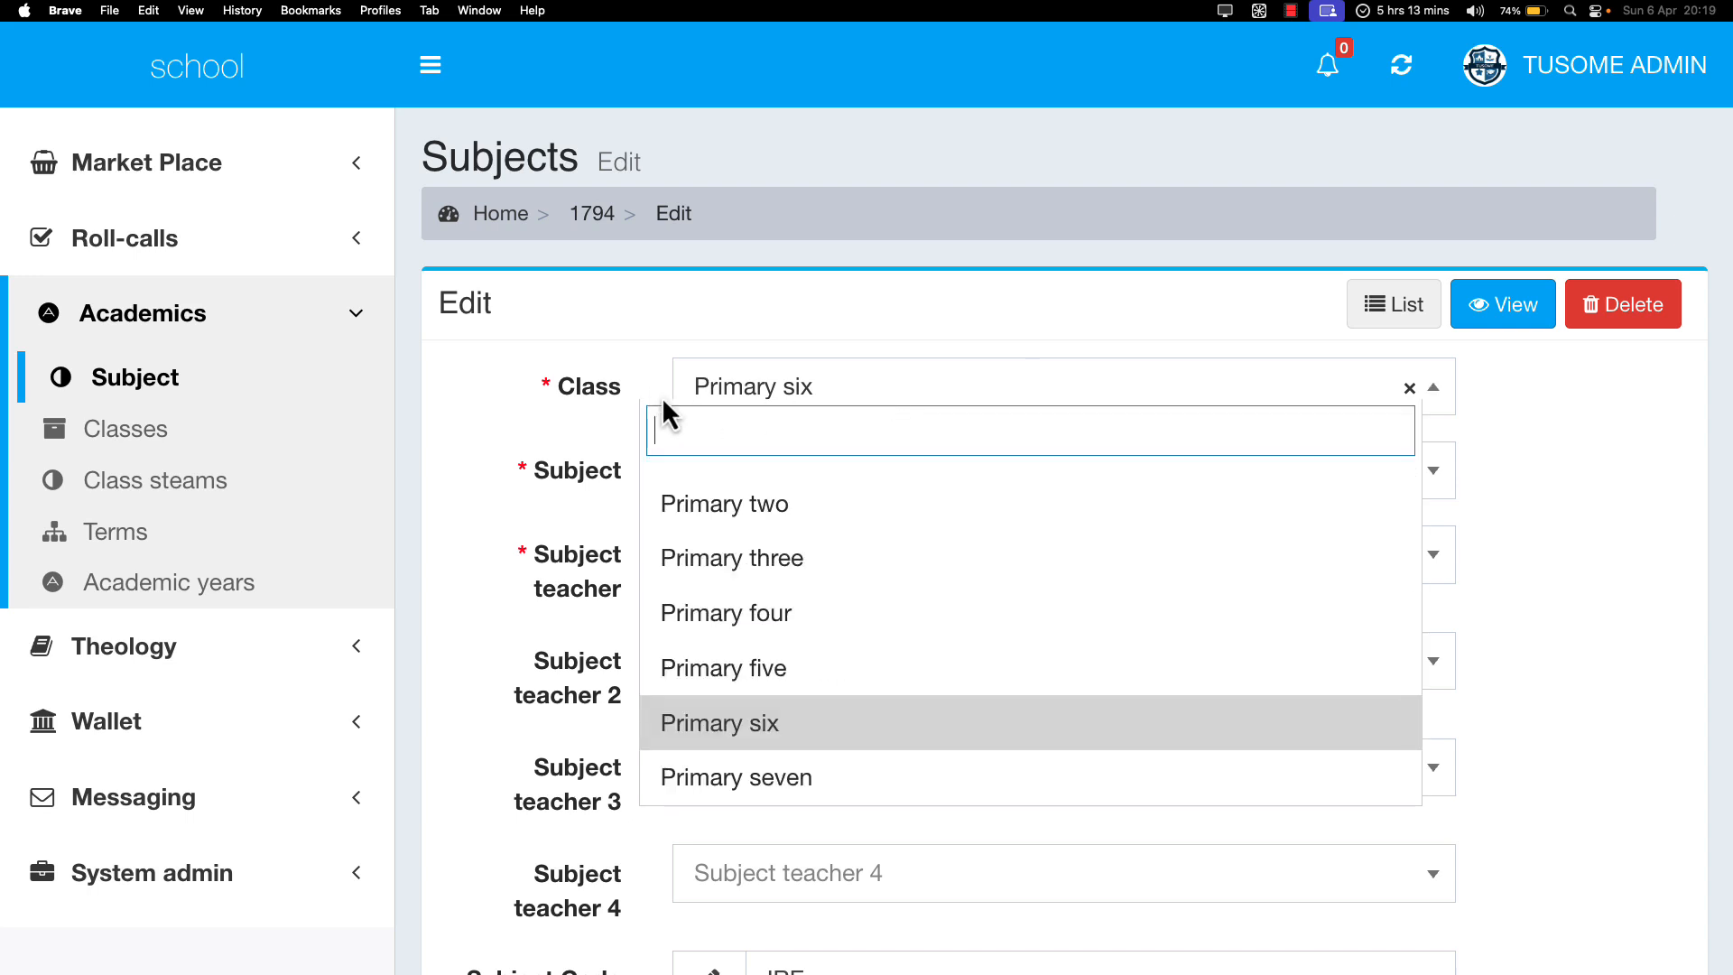
left_click(711, 390)
left_click_drag(595, 388, 647, 398)
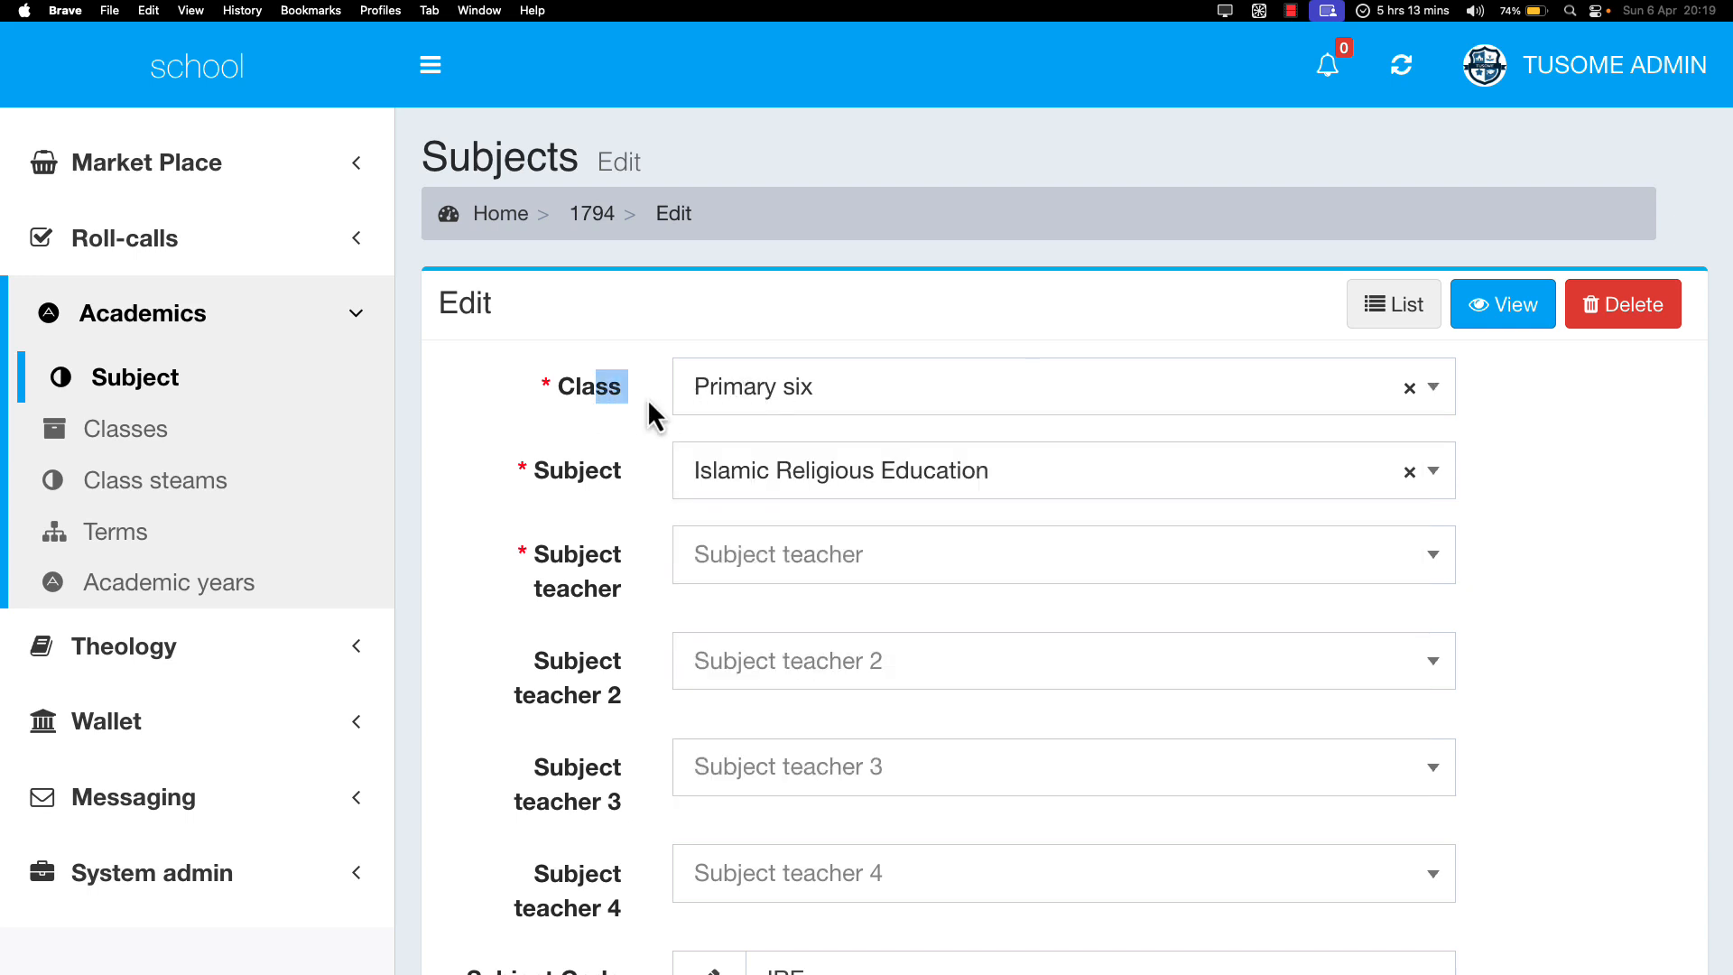
left_click(798, 487)
left_click(562, 471)
Step: Assign a teacher from the staff list as Subject teacher and the same one as Subject teacher 2
scroll(713, 582, "down", 2)
left_click(777, 483)
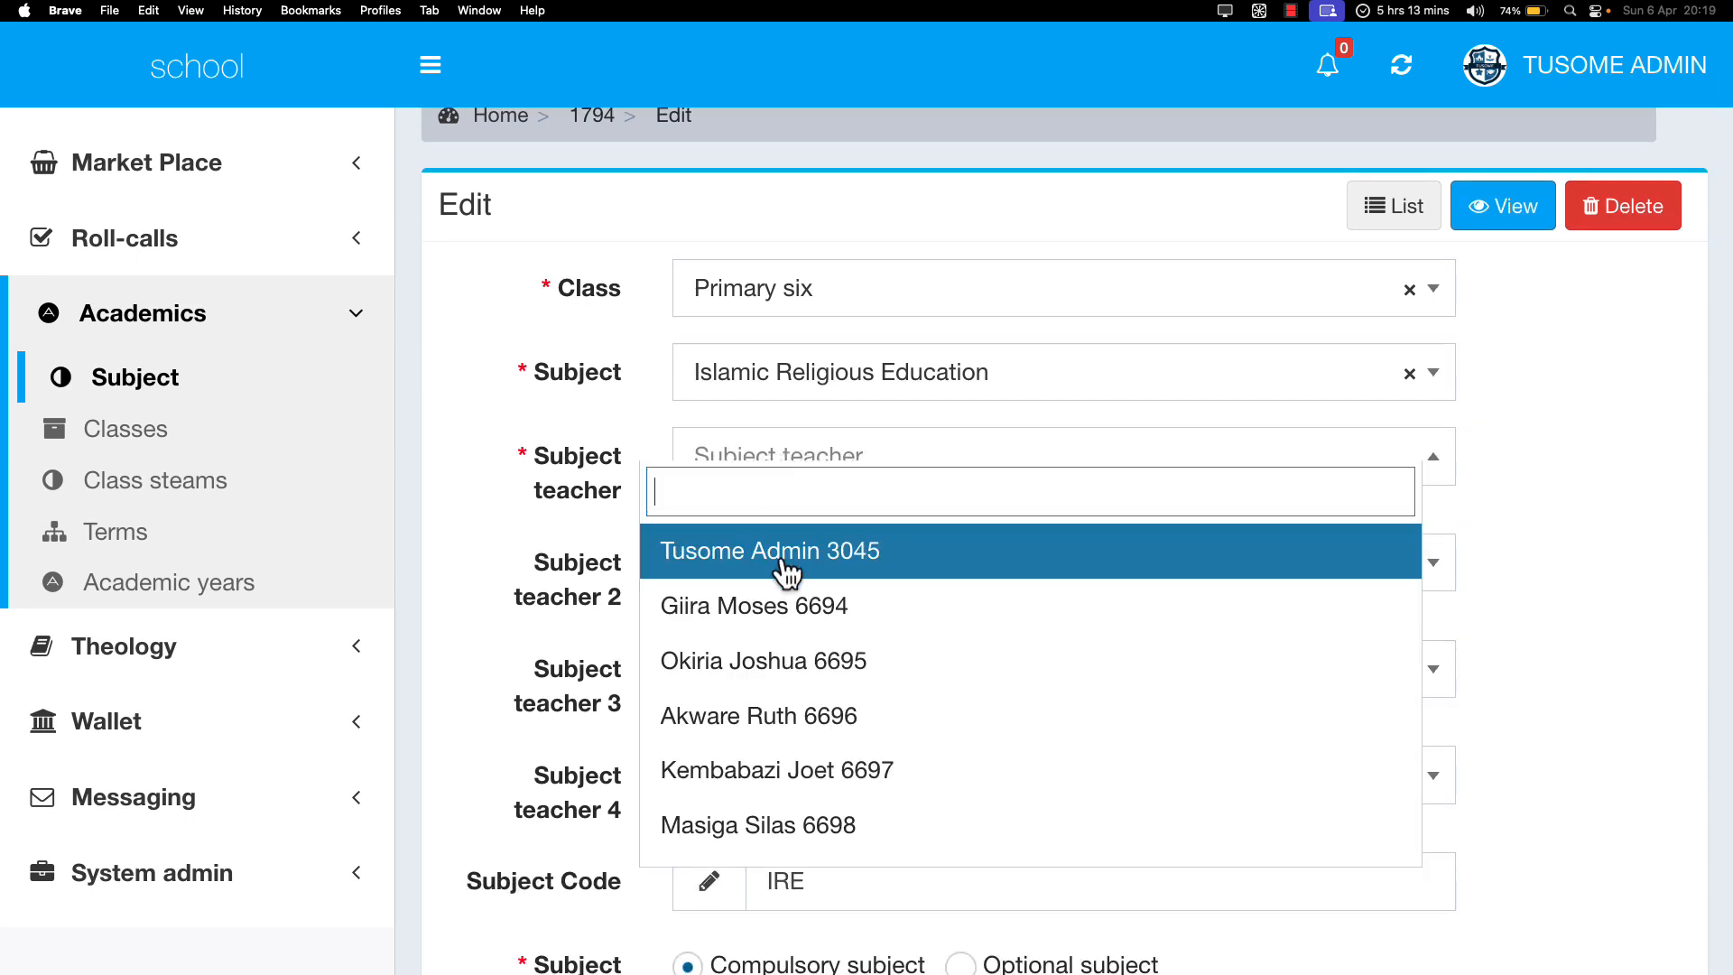
left_click(794, 722)
scroll(792, 718, "down", 3)
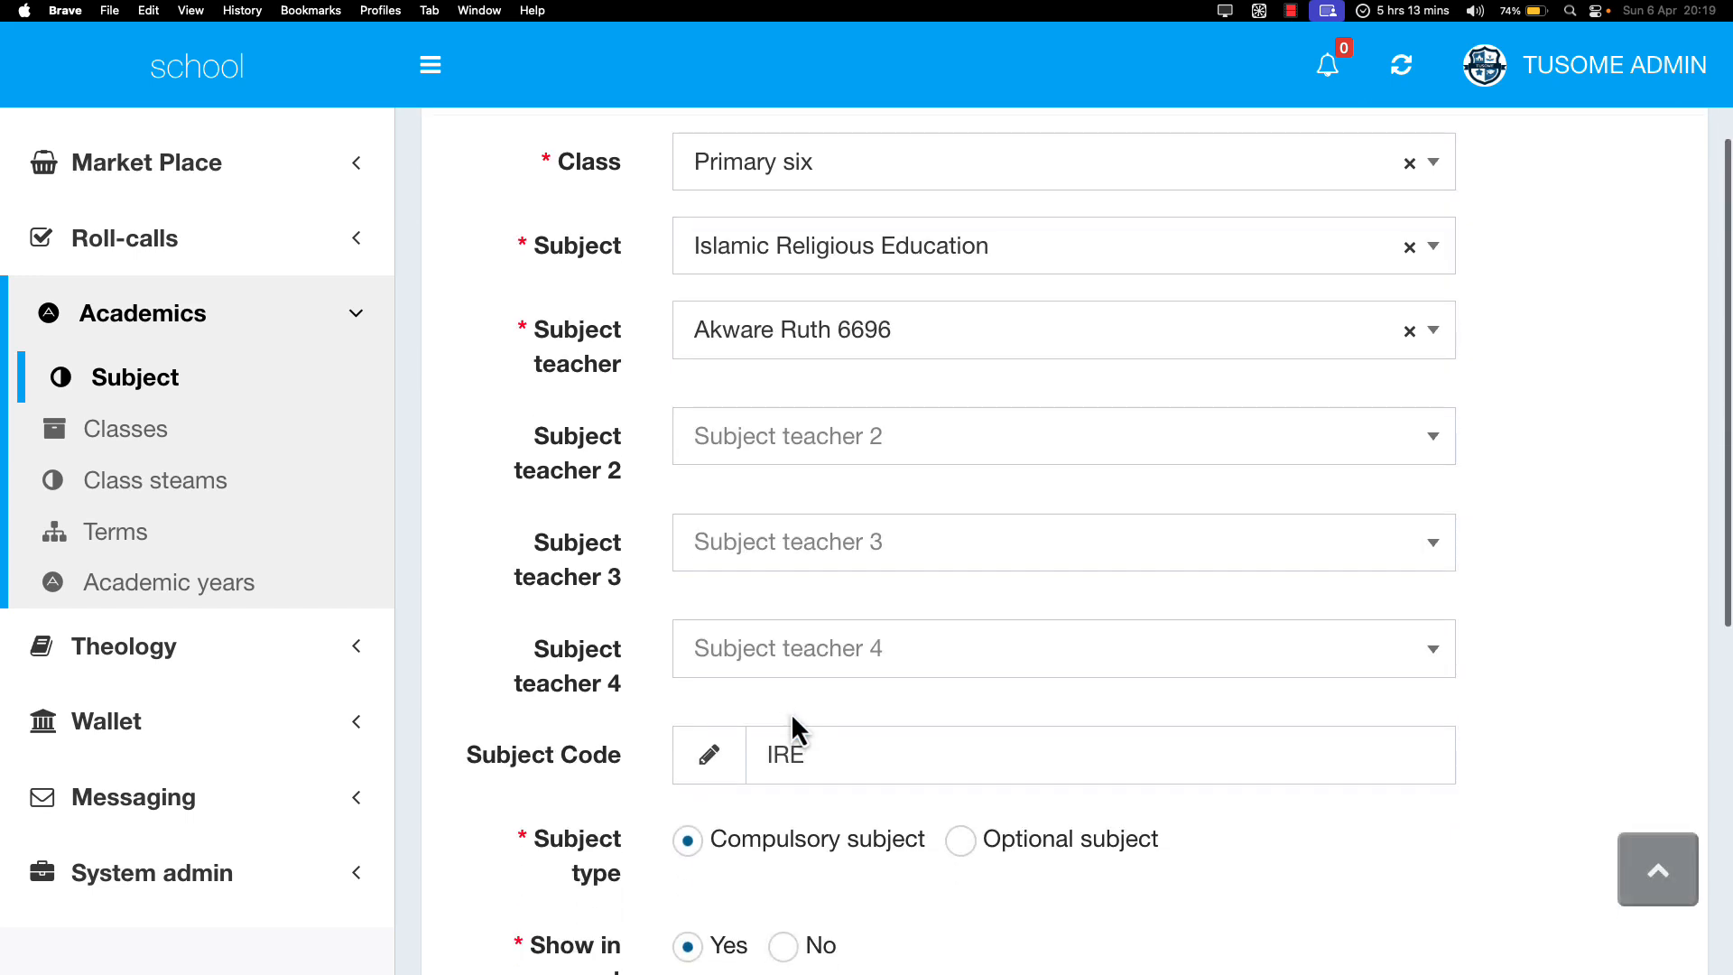
left_click(802, 450)
left_click(806, 688)
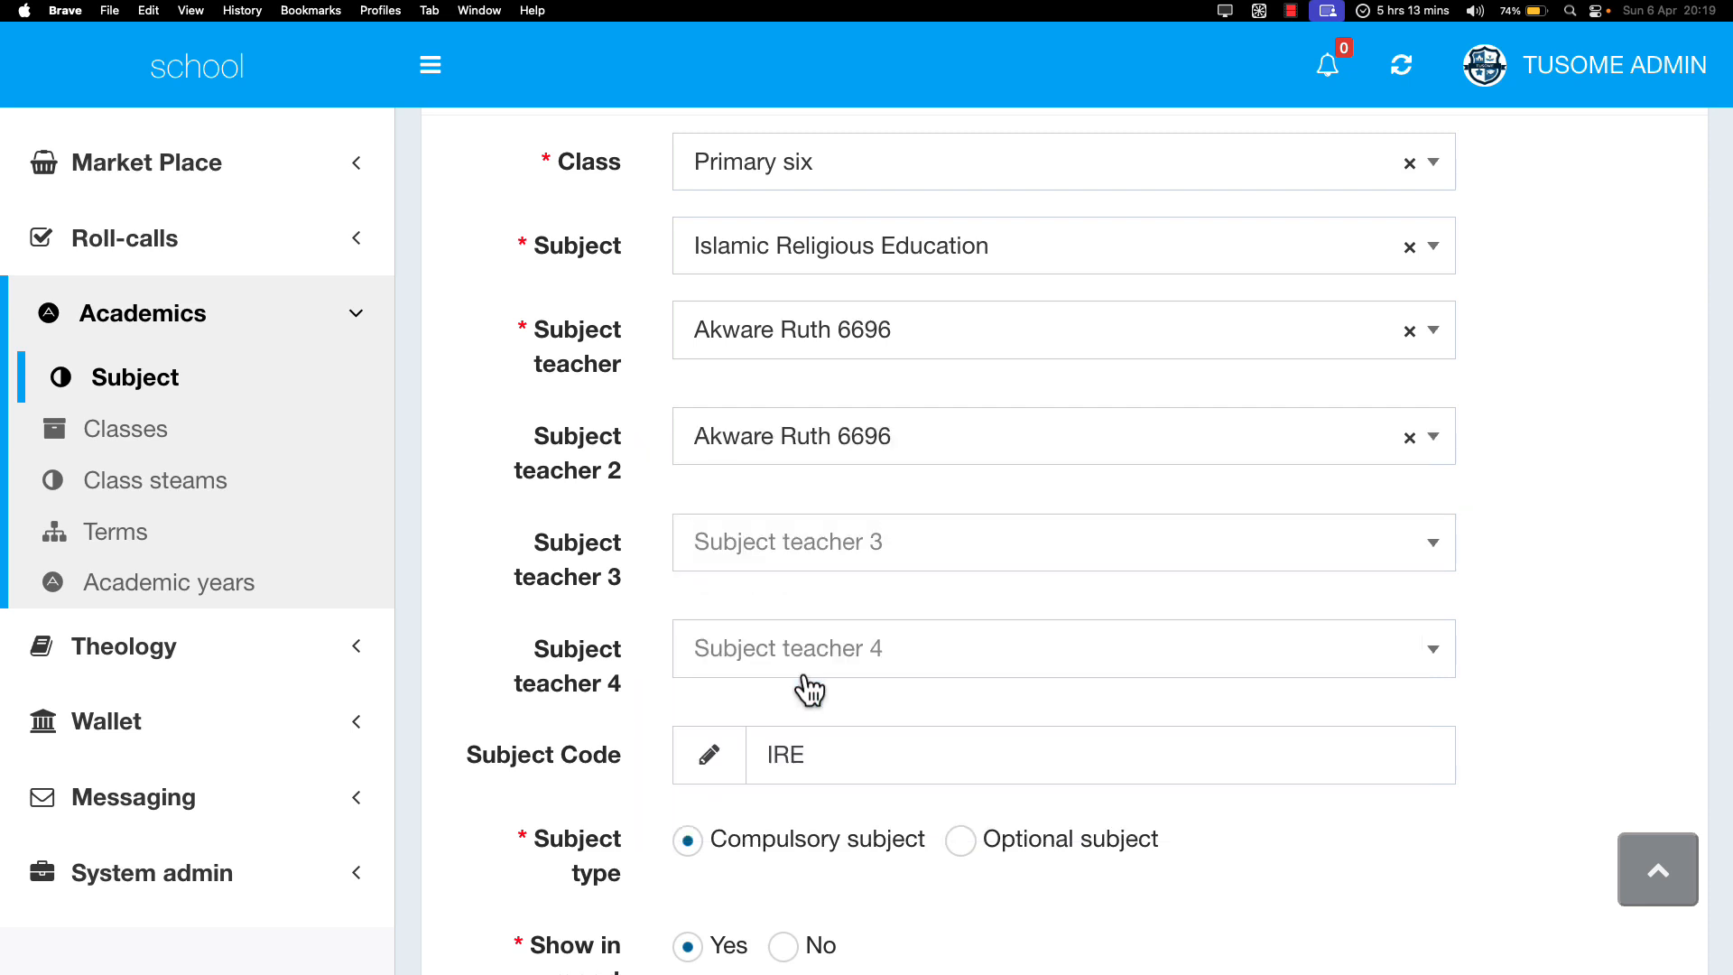
Step: Review the subject code, make Islamic Religious Education an optional subject and set Show in report to No
scroll(803, 688, "down", 5)
left_click(845, 442)
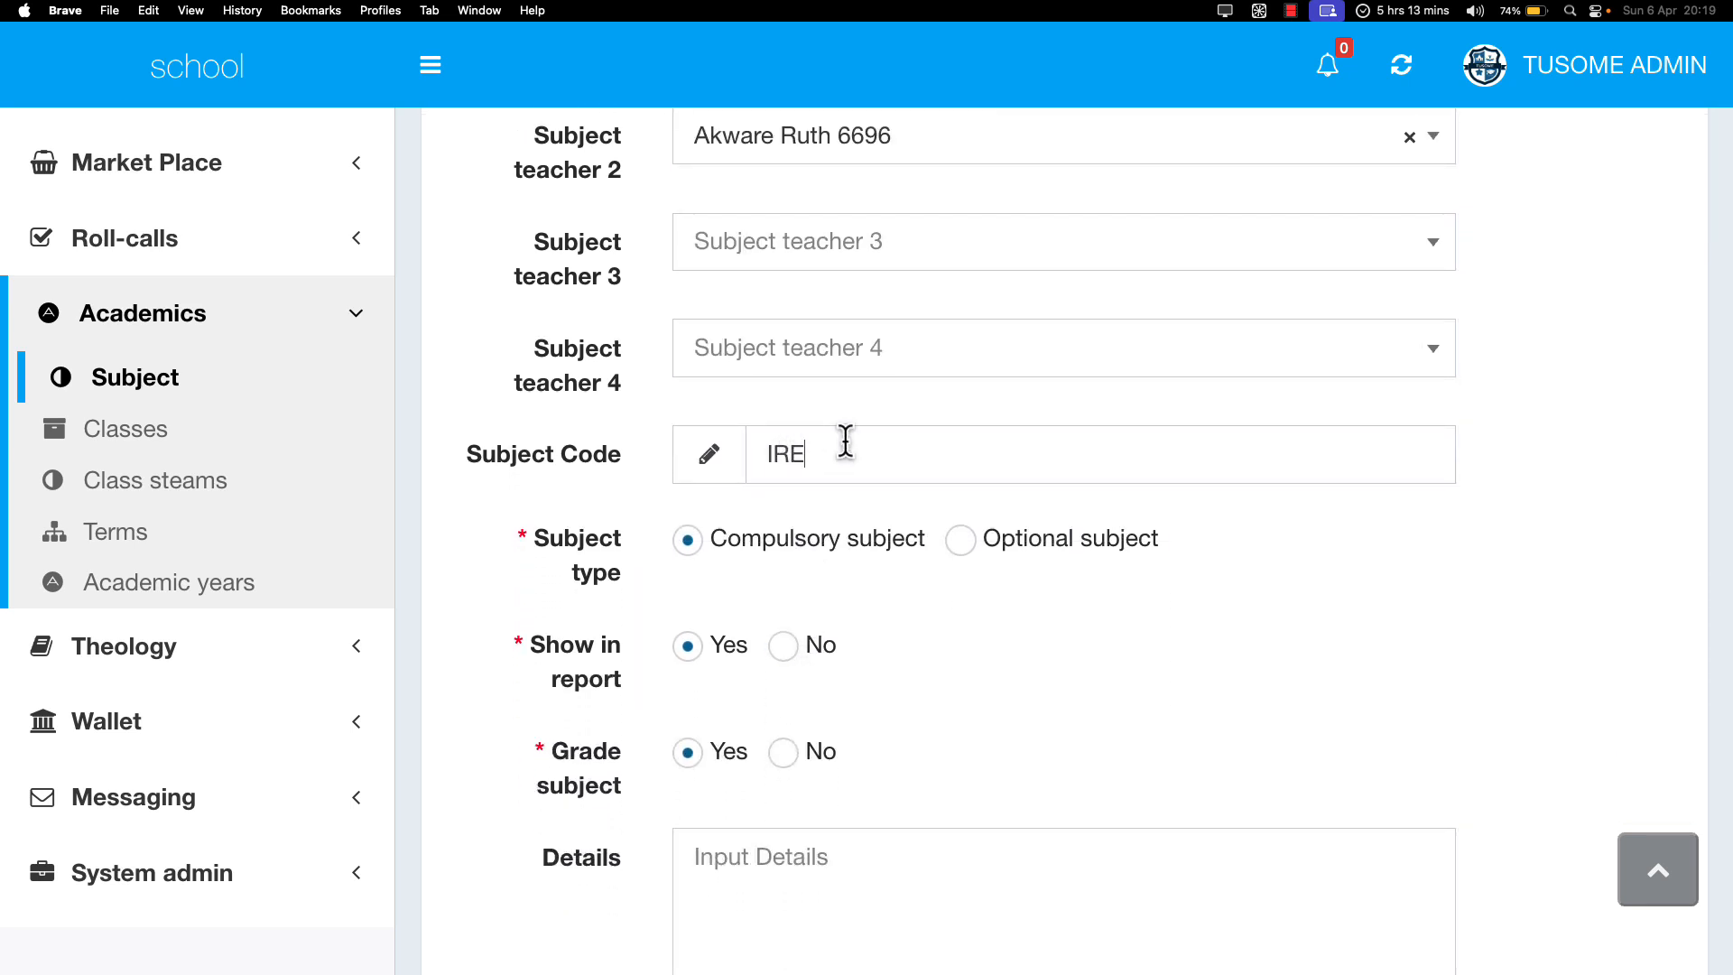
scroll(814, 404, "up", 8)
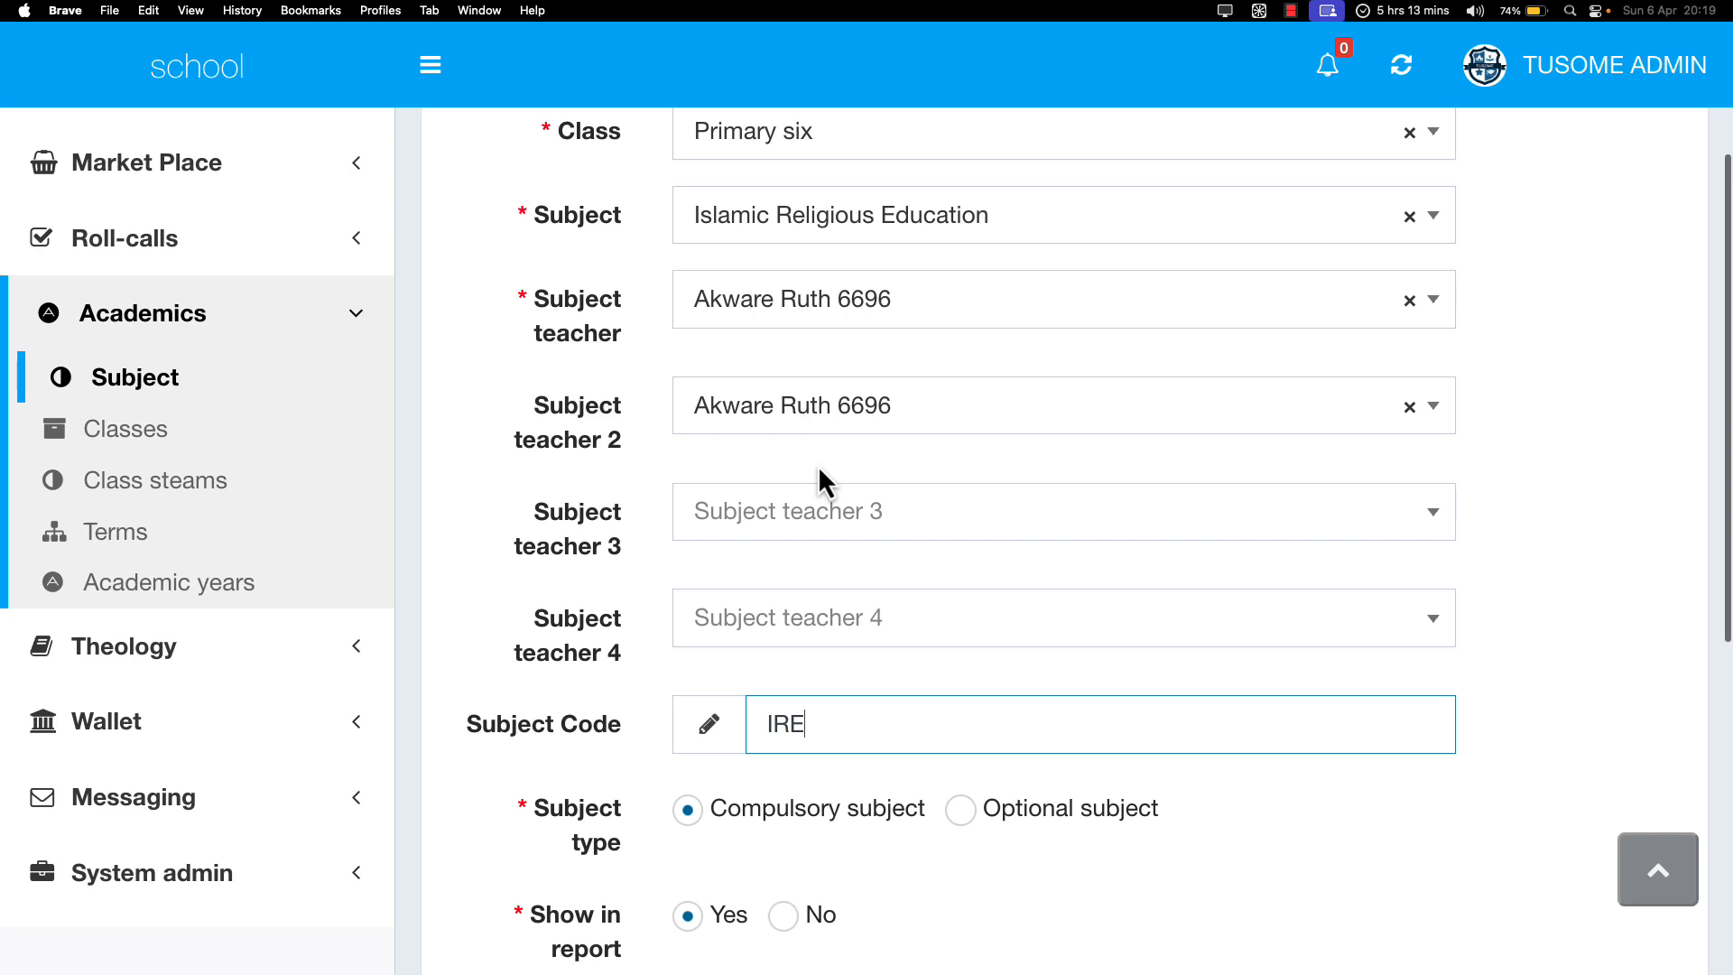
scroll(808, 565, "down", 12)
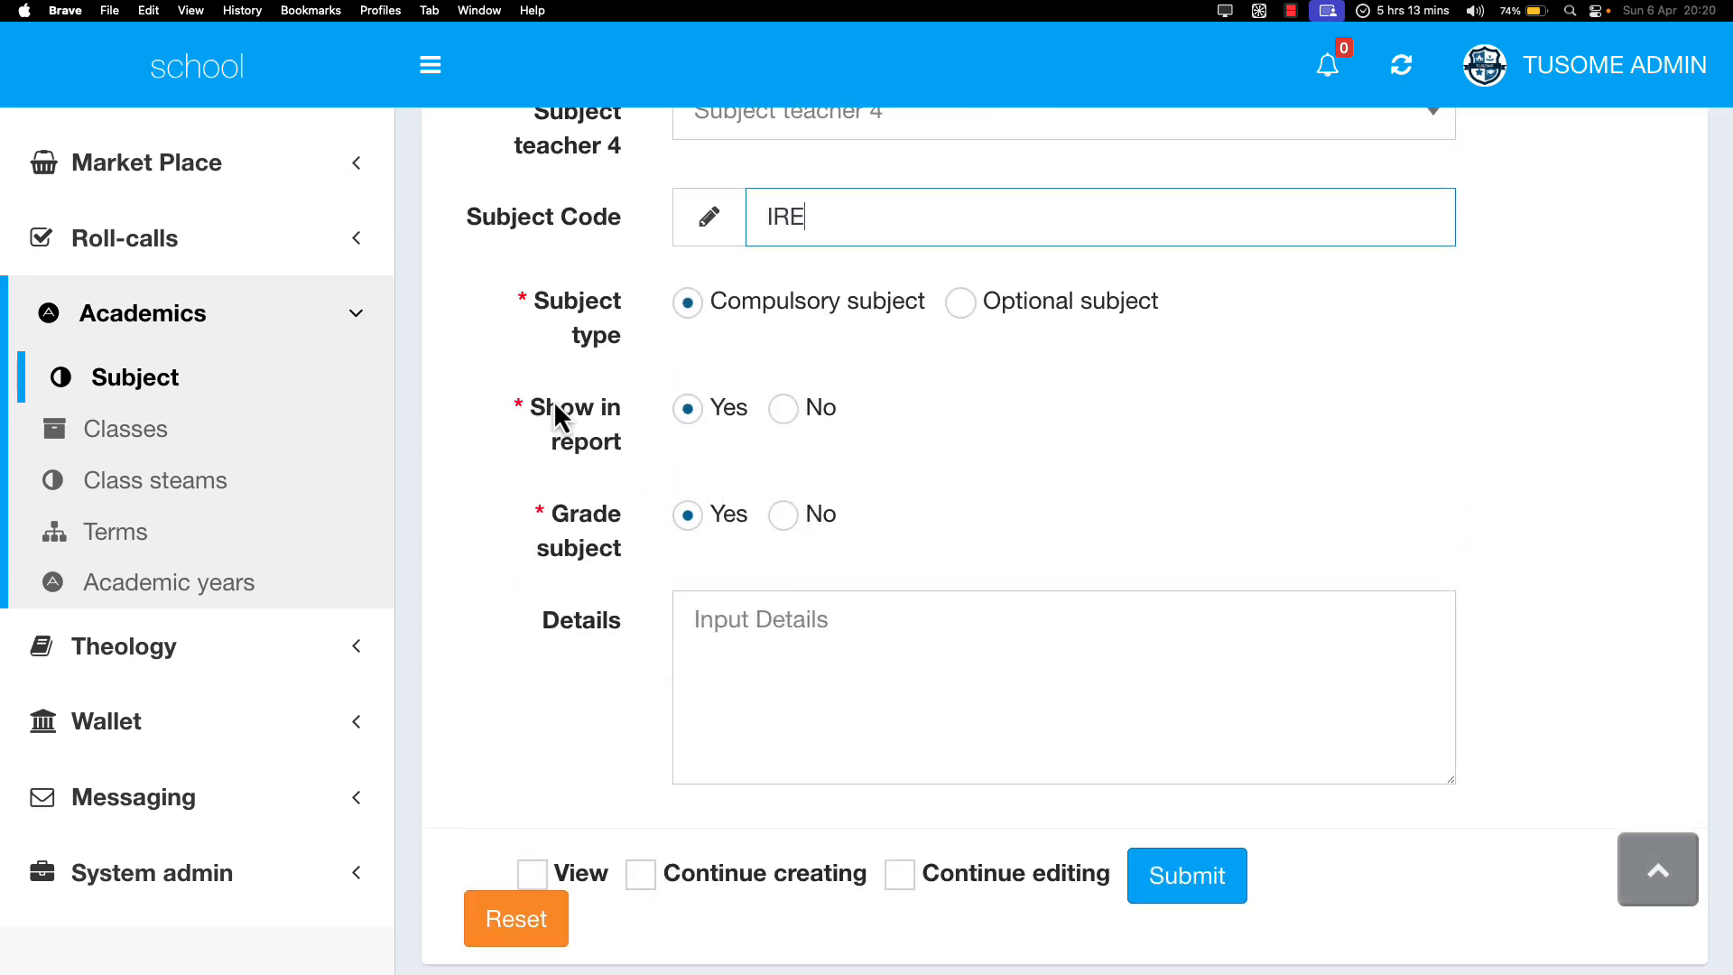
left_click_drag(546, 408, 600, 445)
left_click(717, 417)
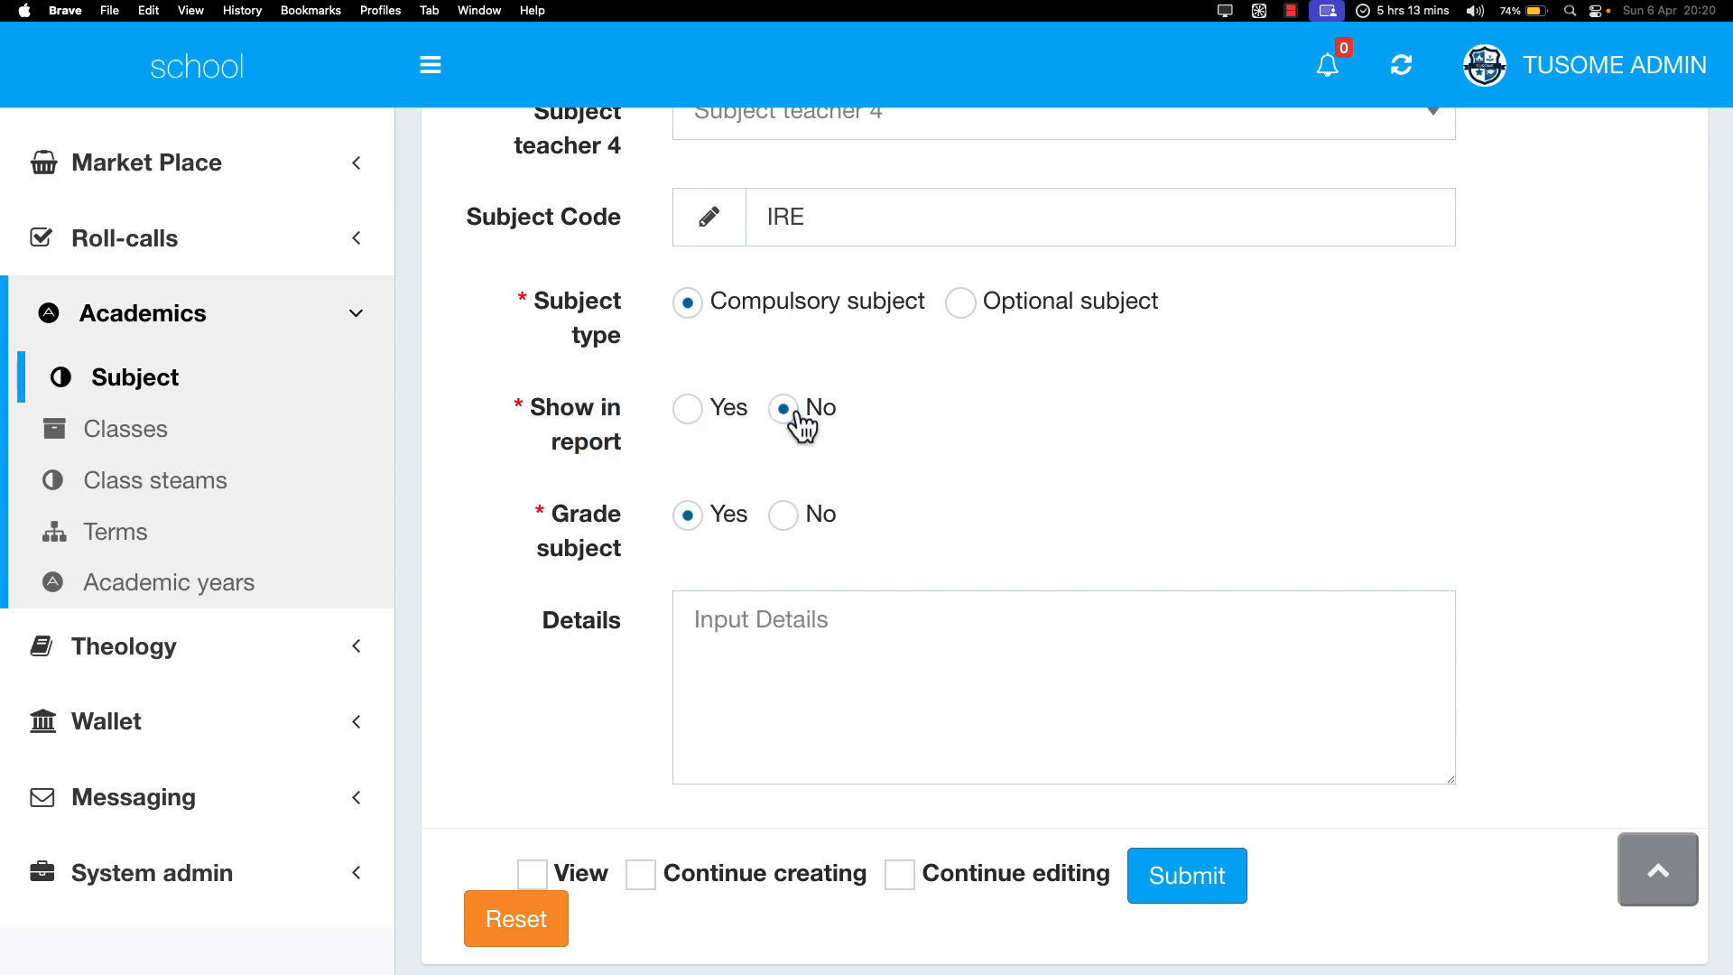
left_click(713, 414)
left_click(688, 303)
left_click(827, 417)
left_click(715, 417)
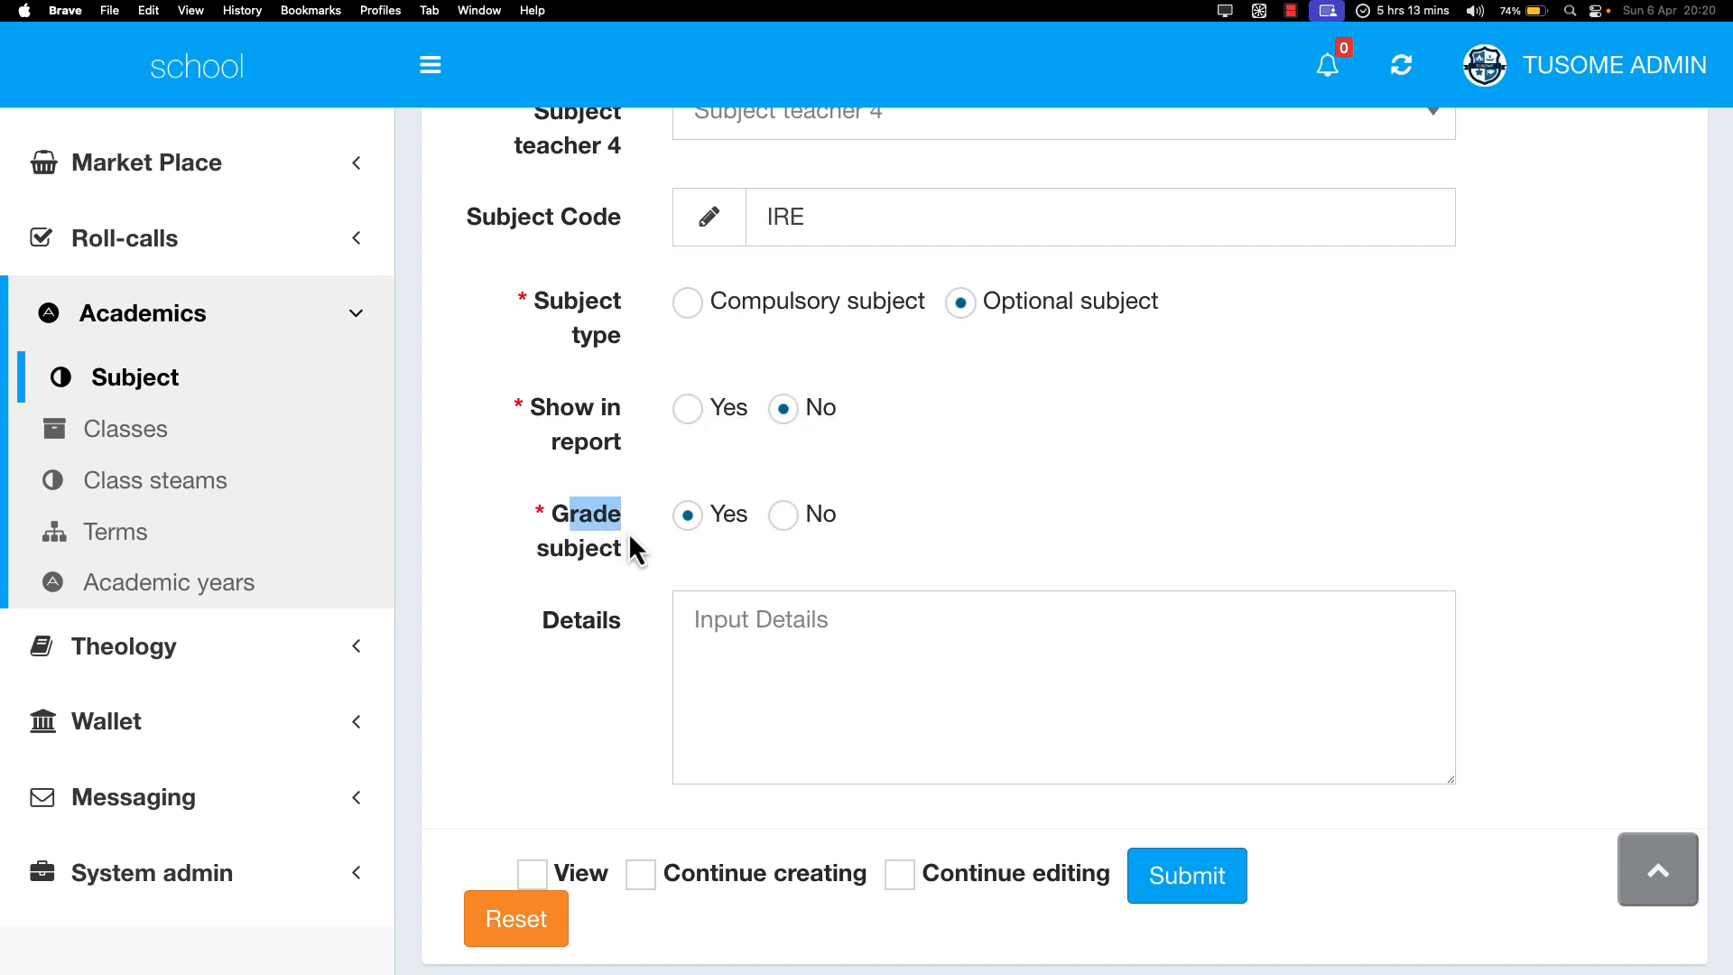
Step: Keep Grade subject at Yes, leave the details empty and submit the subject changes
left_click_drag(632, 546, 632, 550)
left_click(693, 515)
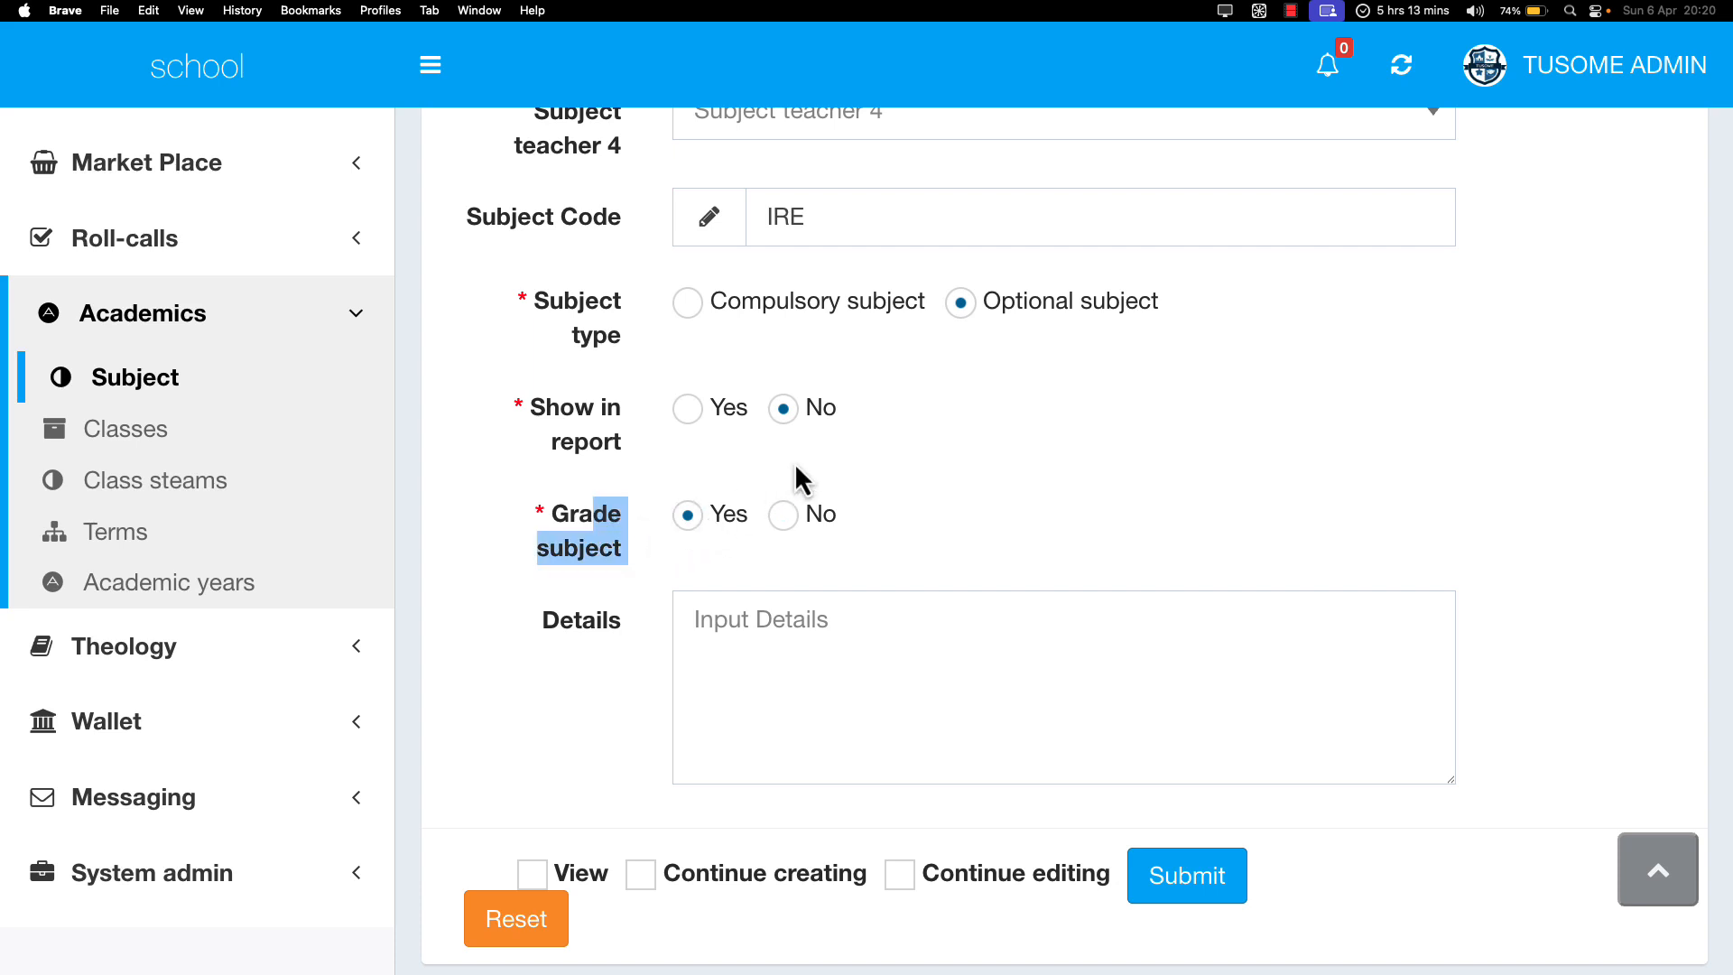
scroll(794, 465, "up", 10)
scroll(796, 471, "down", 3)
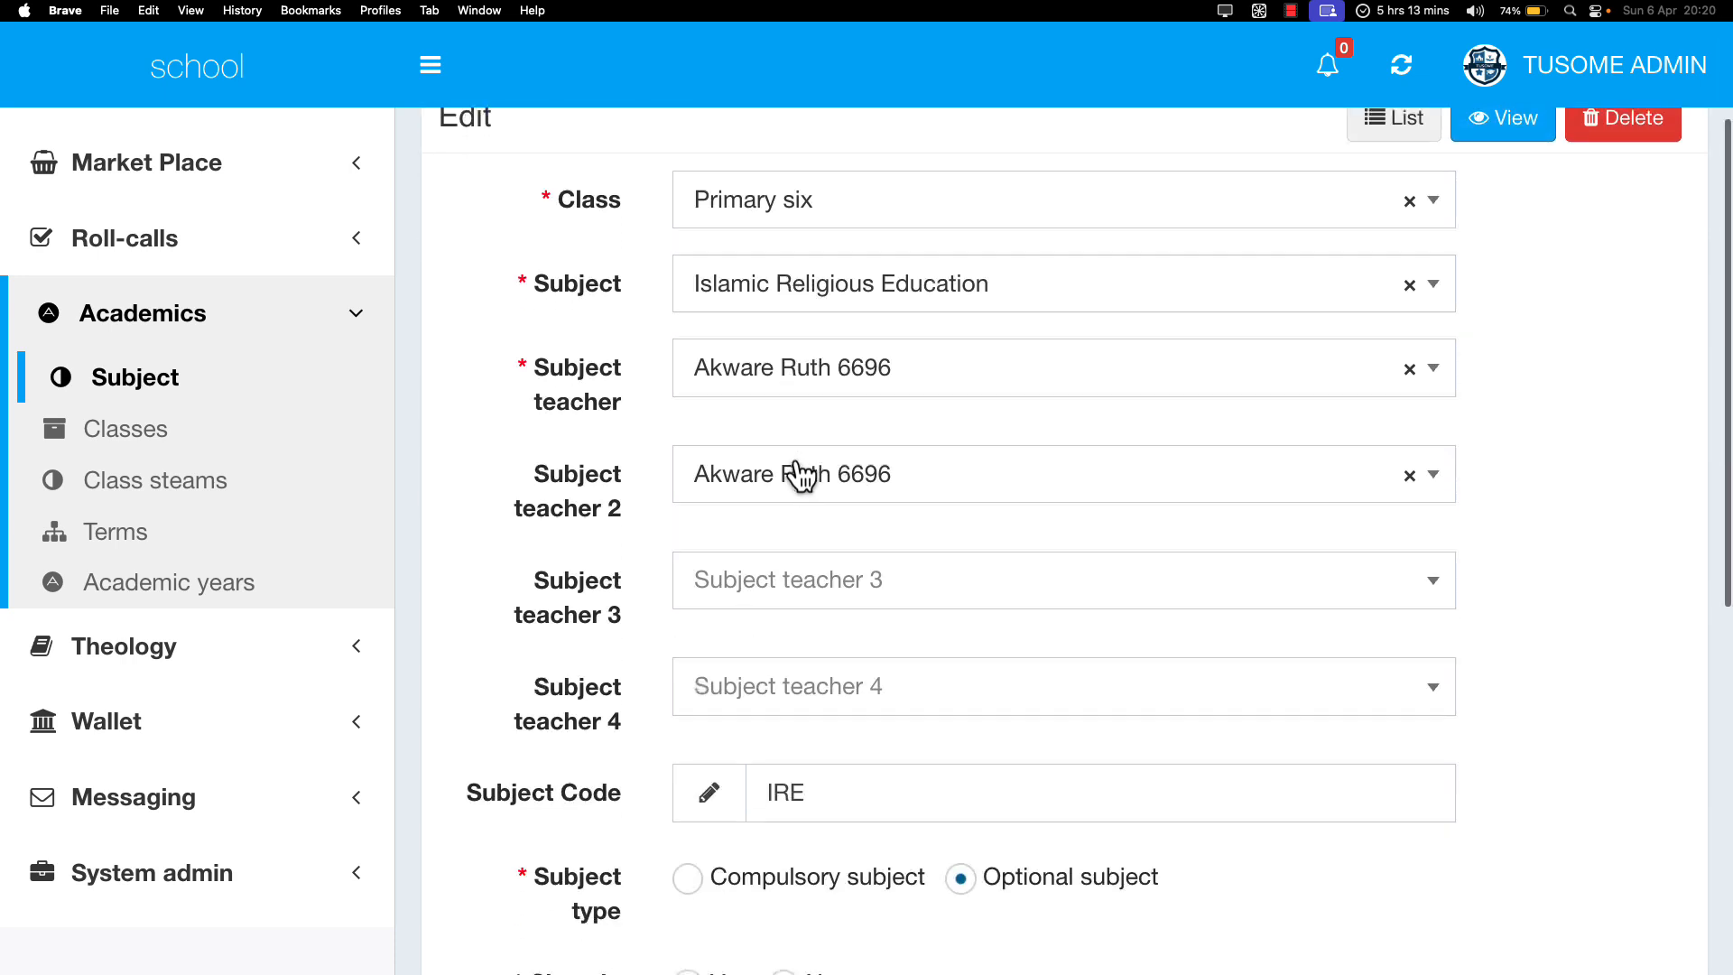
scroll(798, 474, "down", 8)
left_click(776, 560)
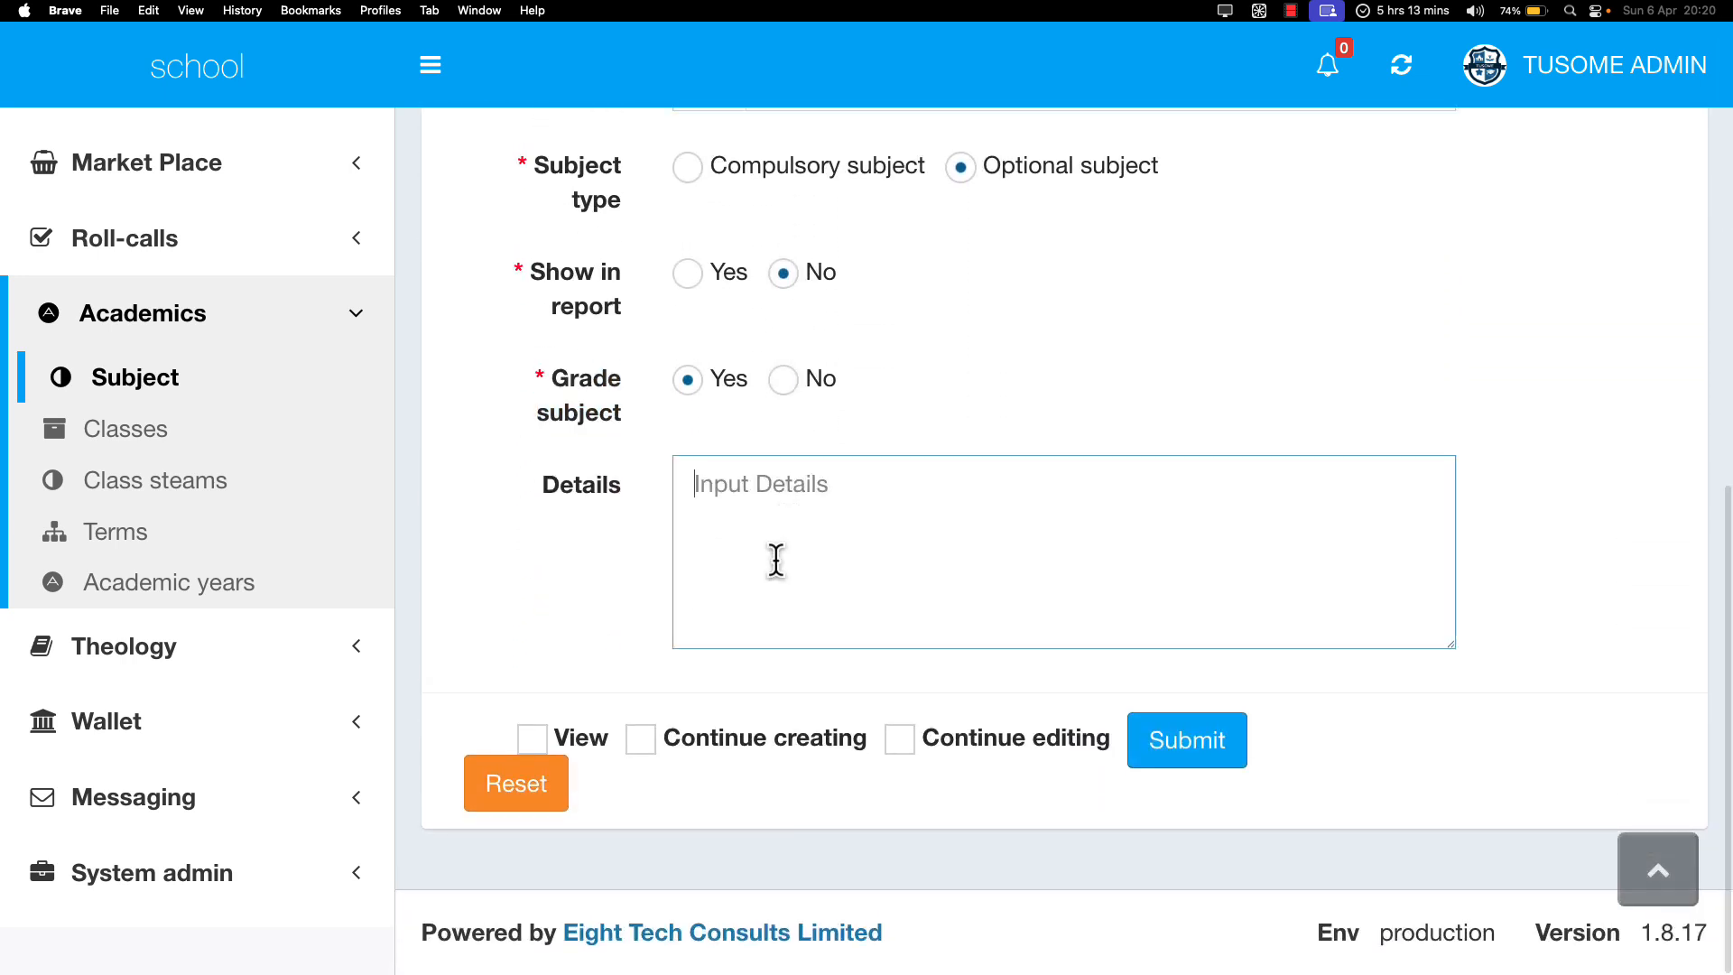
left_click(1195, 714)
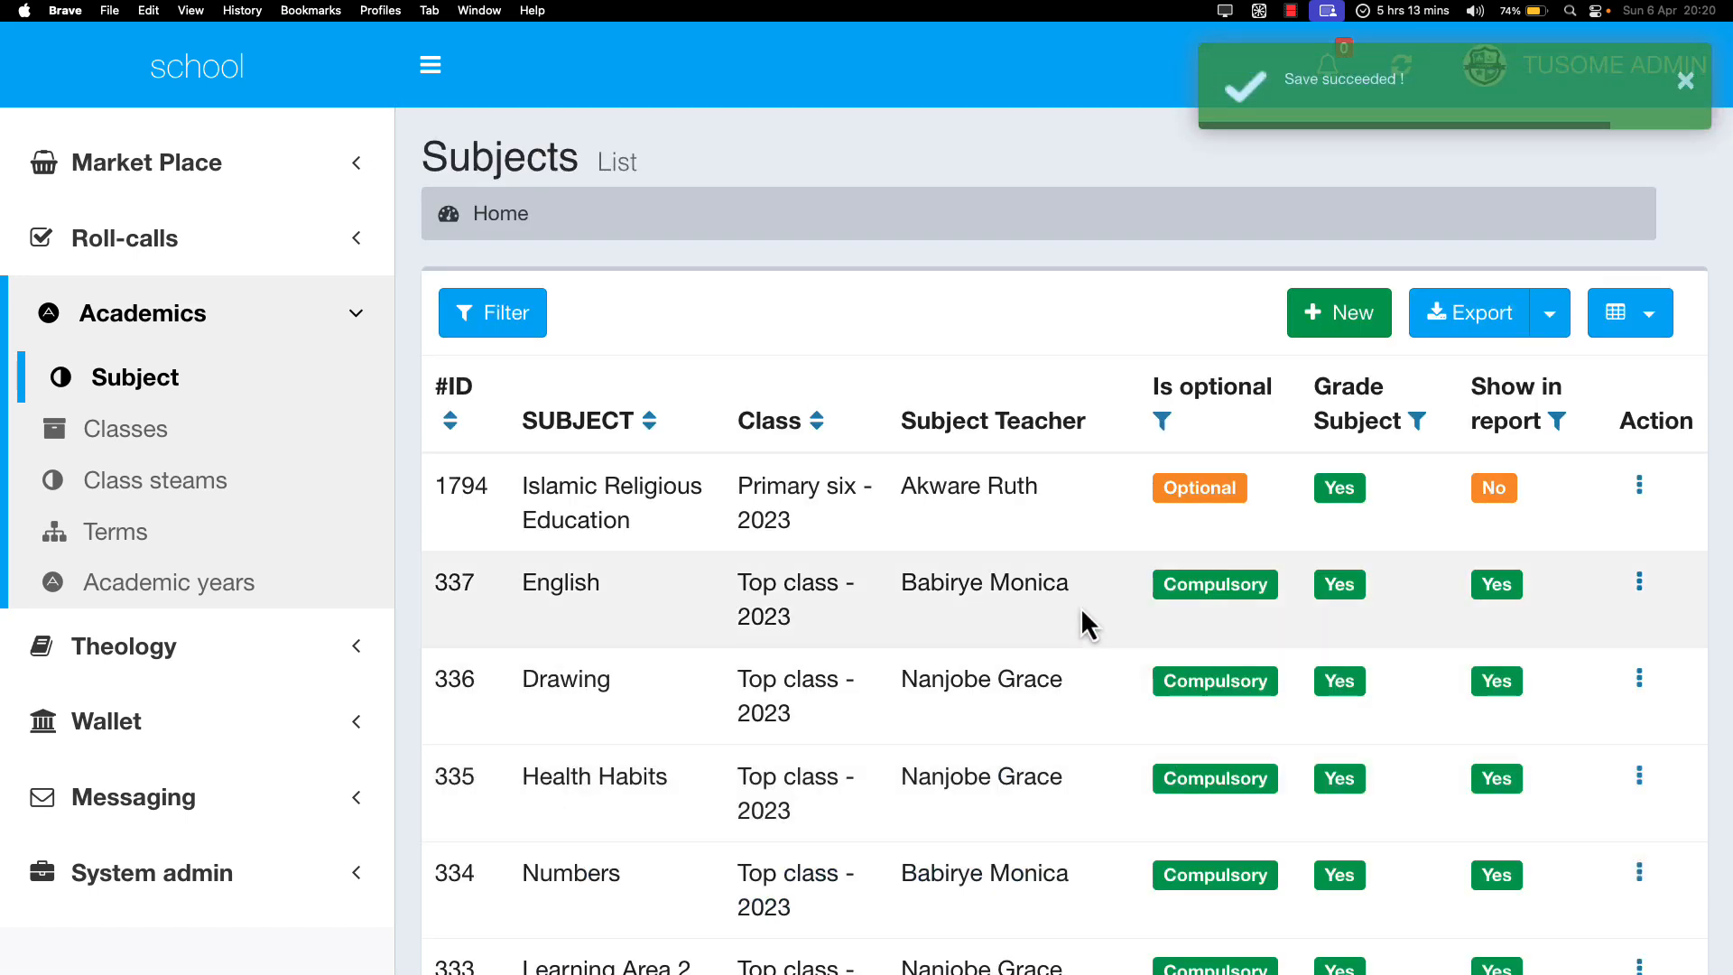
Step: Check the teacher, optional status and report setting of Islamic Religious Education in the subjects list
left_click_drag(665, 506, 1058, 523)
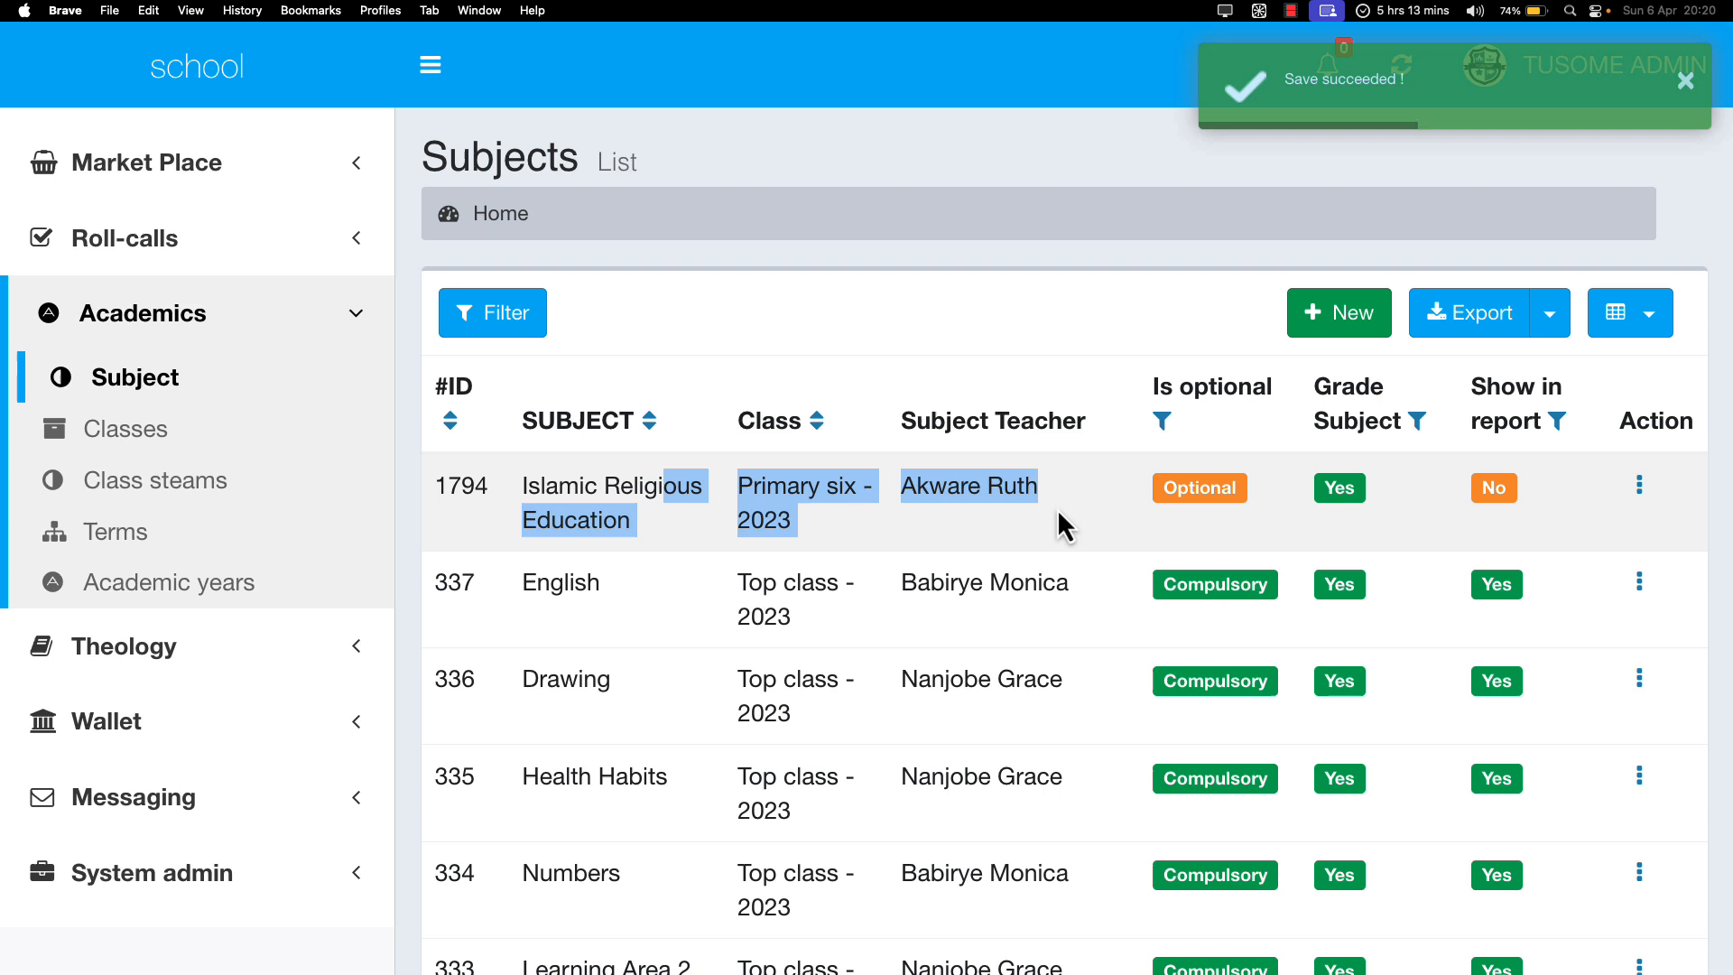
left_click(1139, 503)
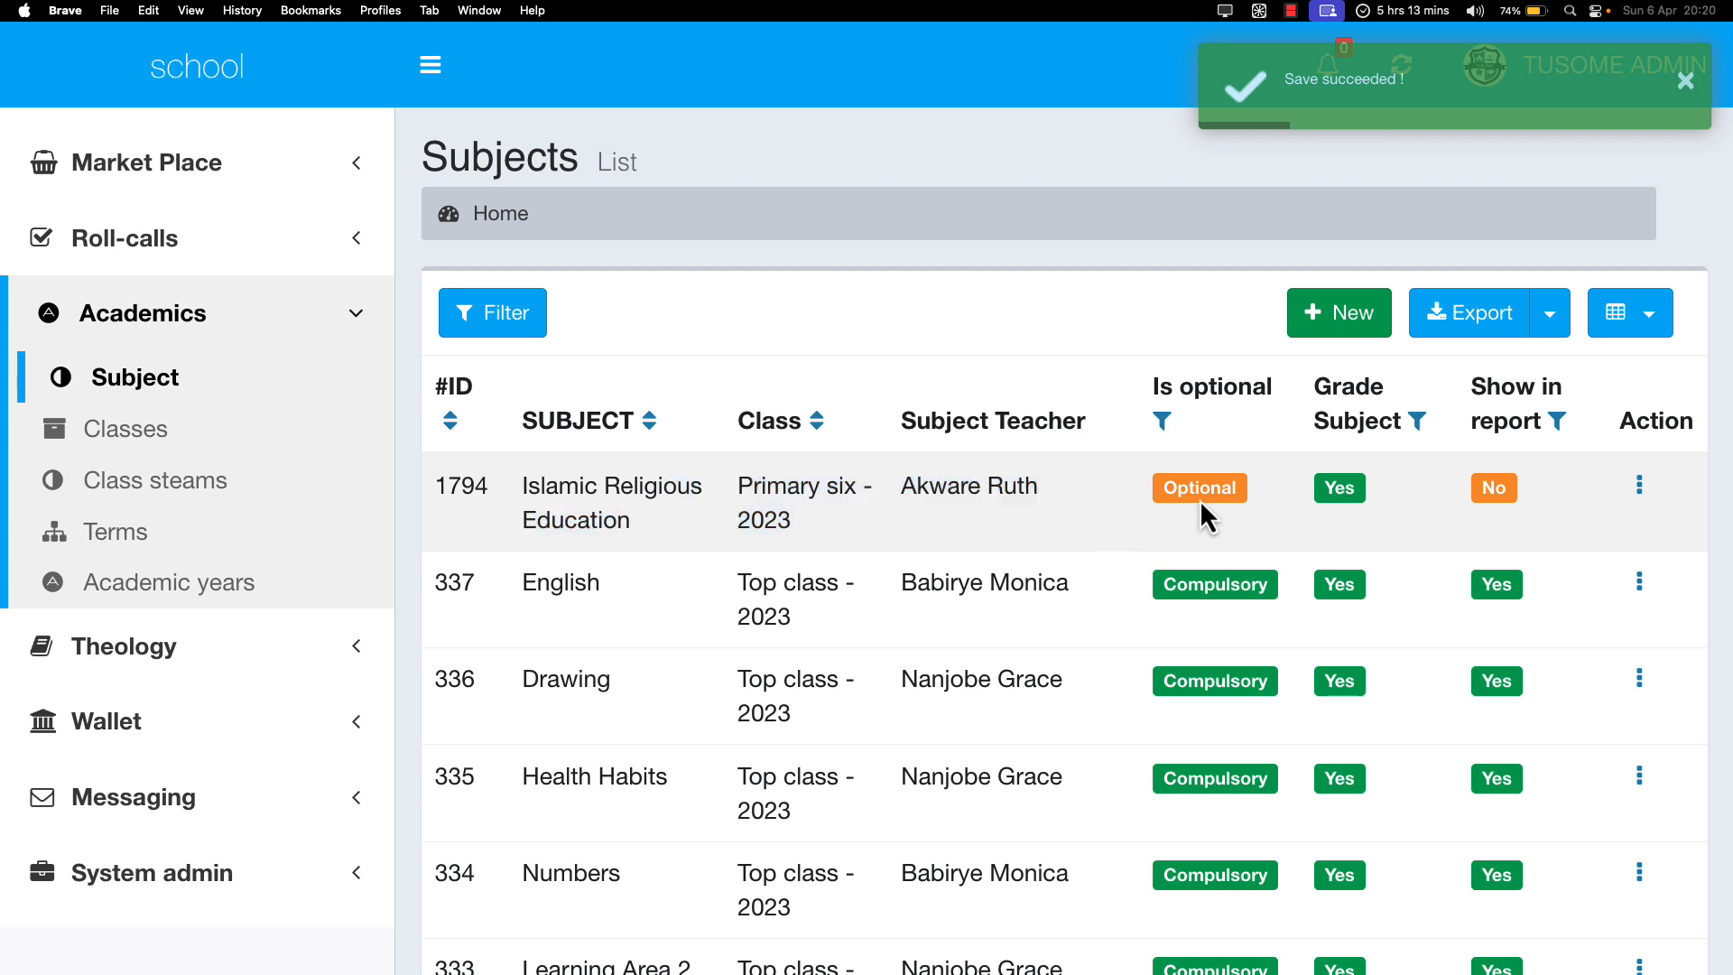
left_click_drag(1473, 474, 1523, 496)
Step: Edit Islamic Religious Education again, setting Show in report to Yes and Grade subject to No, and submit
left_click(1639, 487)
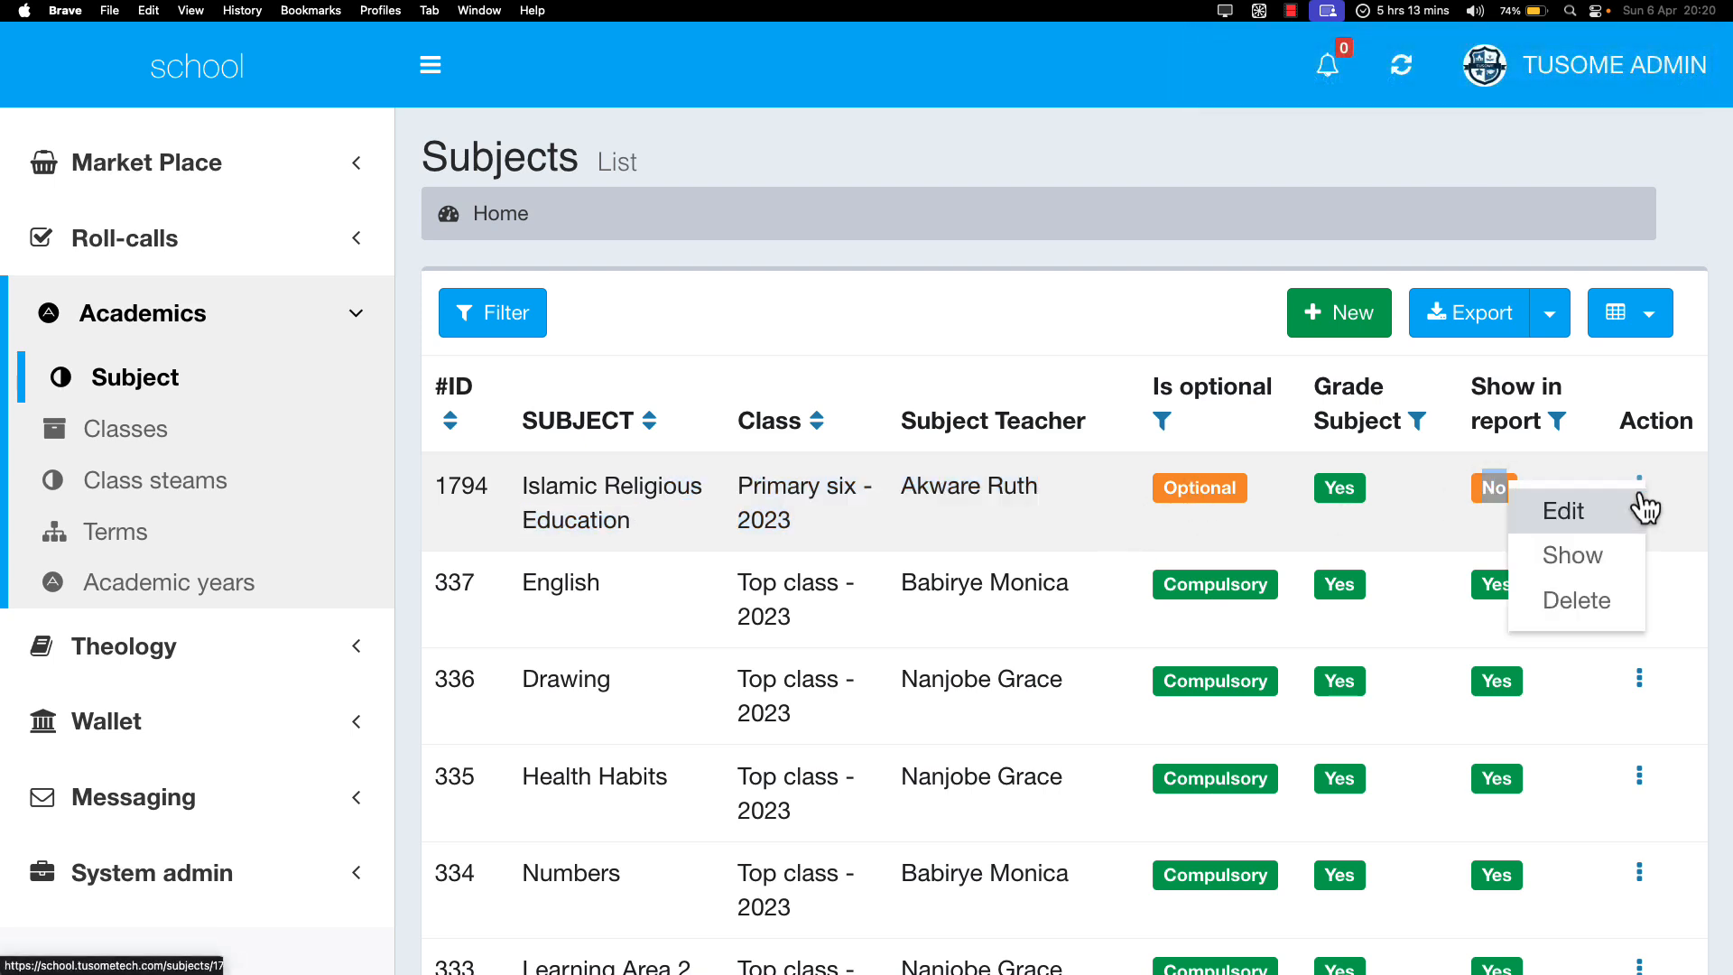
left_click(1638, 506)
scroll(1124, 390, "down", 8)
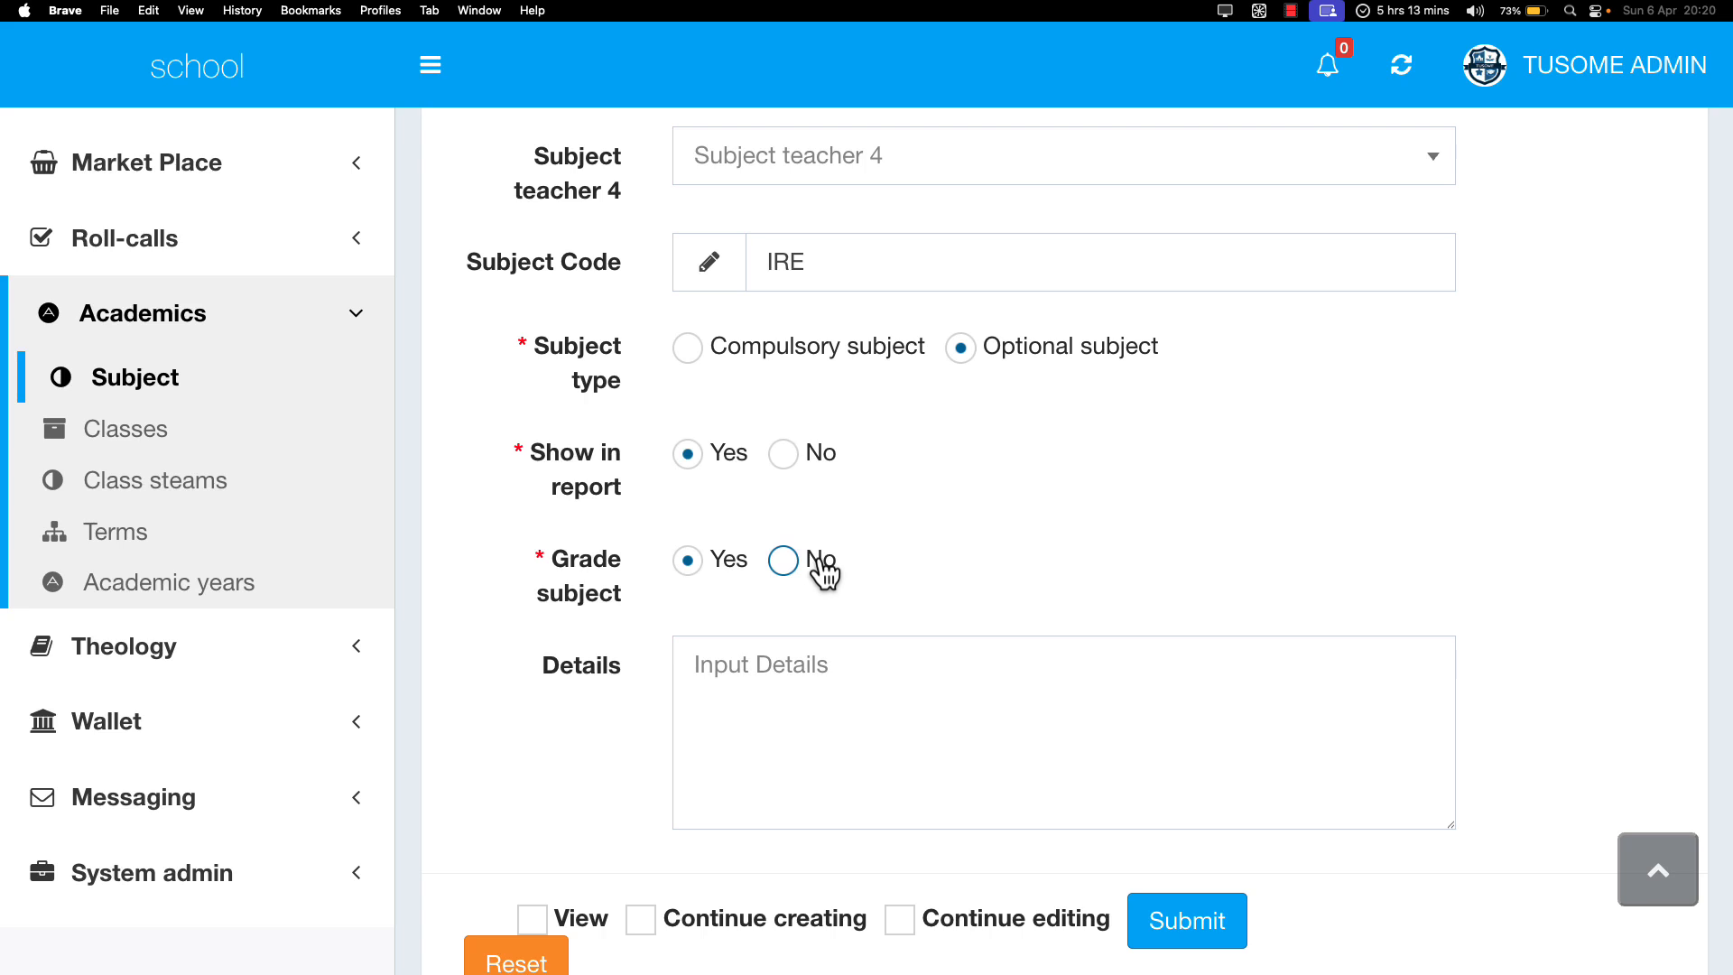
scroll(1038, 614, "down", 3)
left_click(1204, 740)
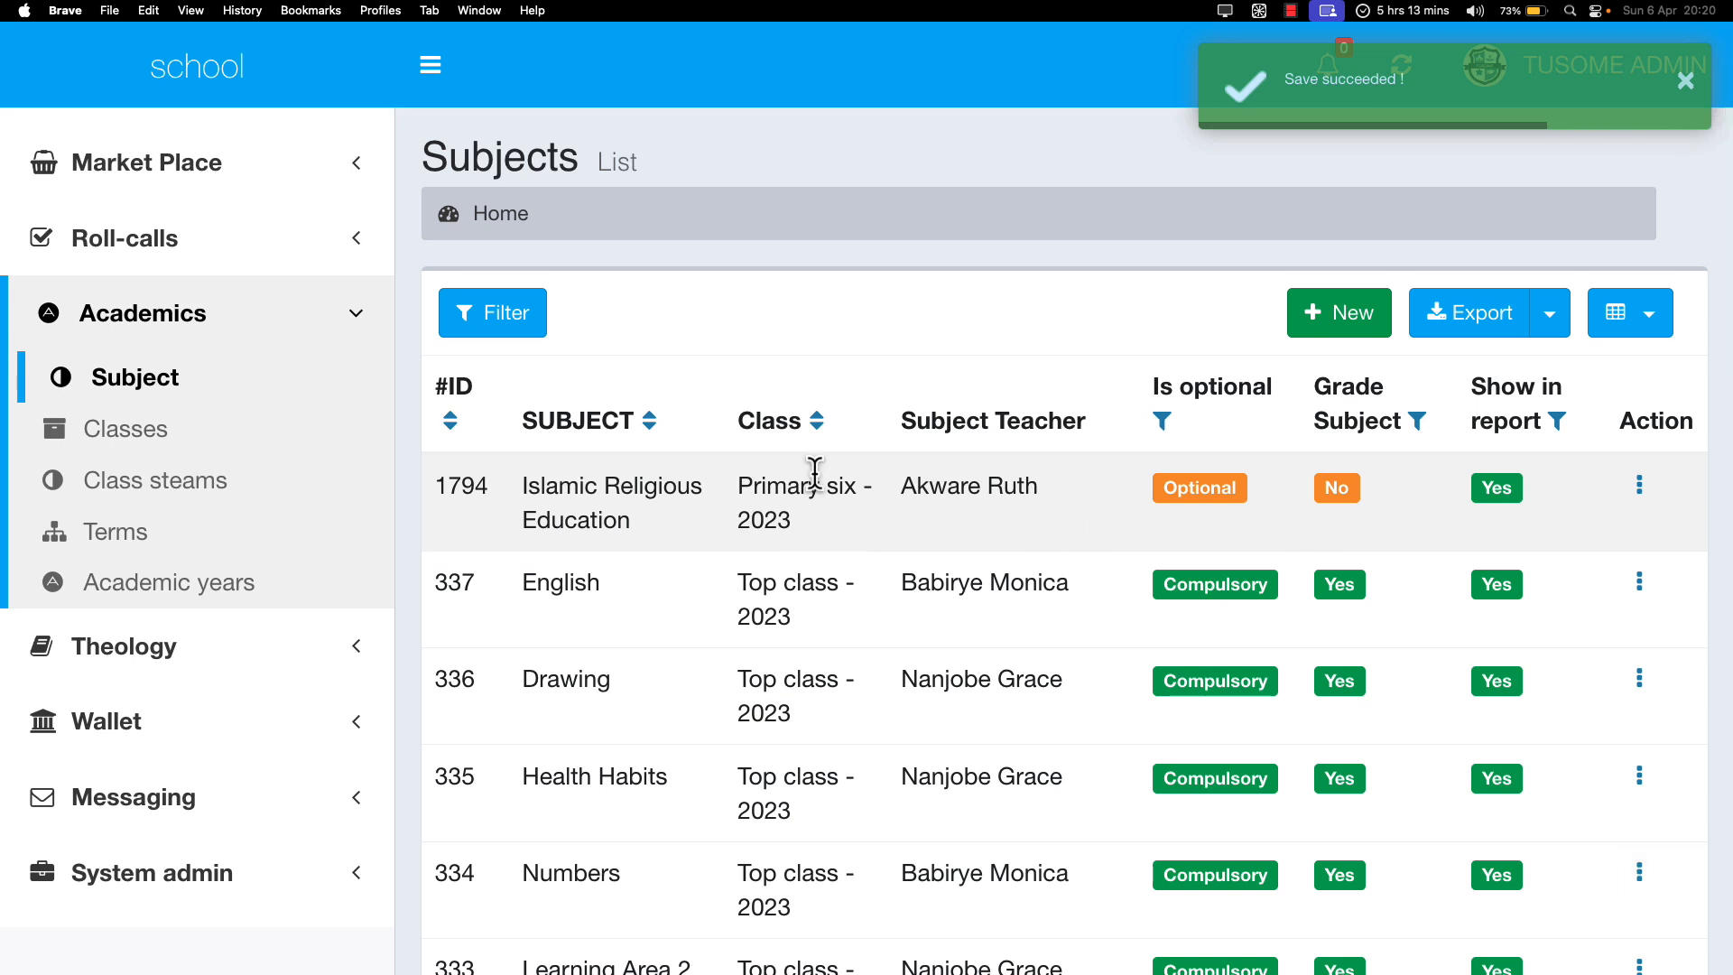
Step: Filter the subjects list by class P.5 - 2023 and review the listed subjects with their teachers, types and report settings
triple_click(699, 479)
left_click_drag(947, 469, 1207, 478)
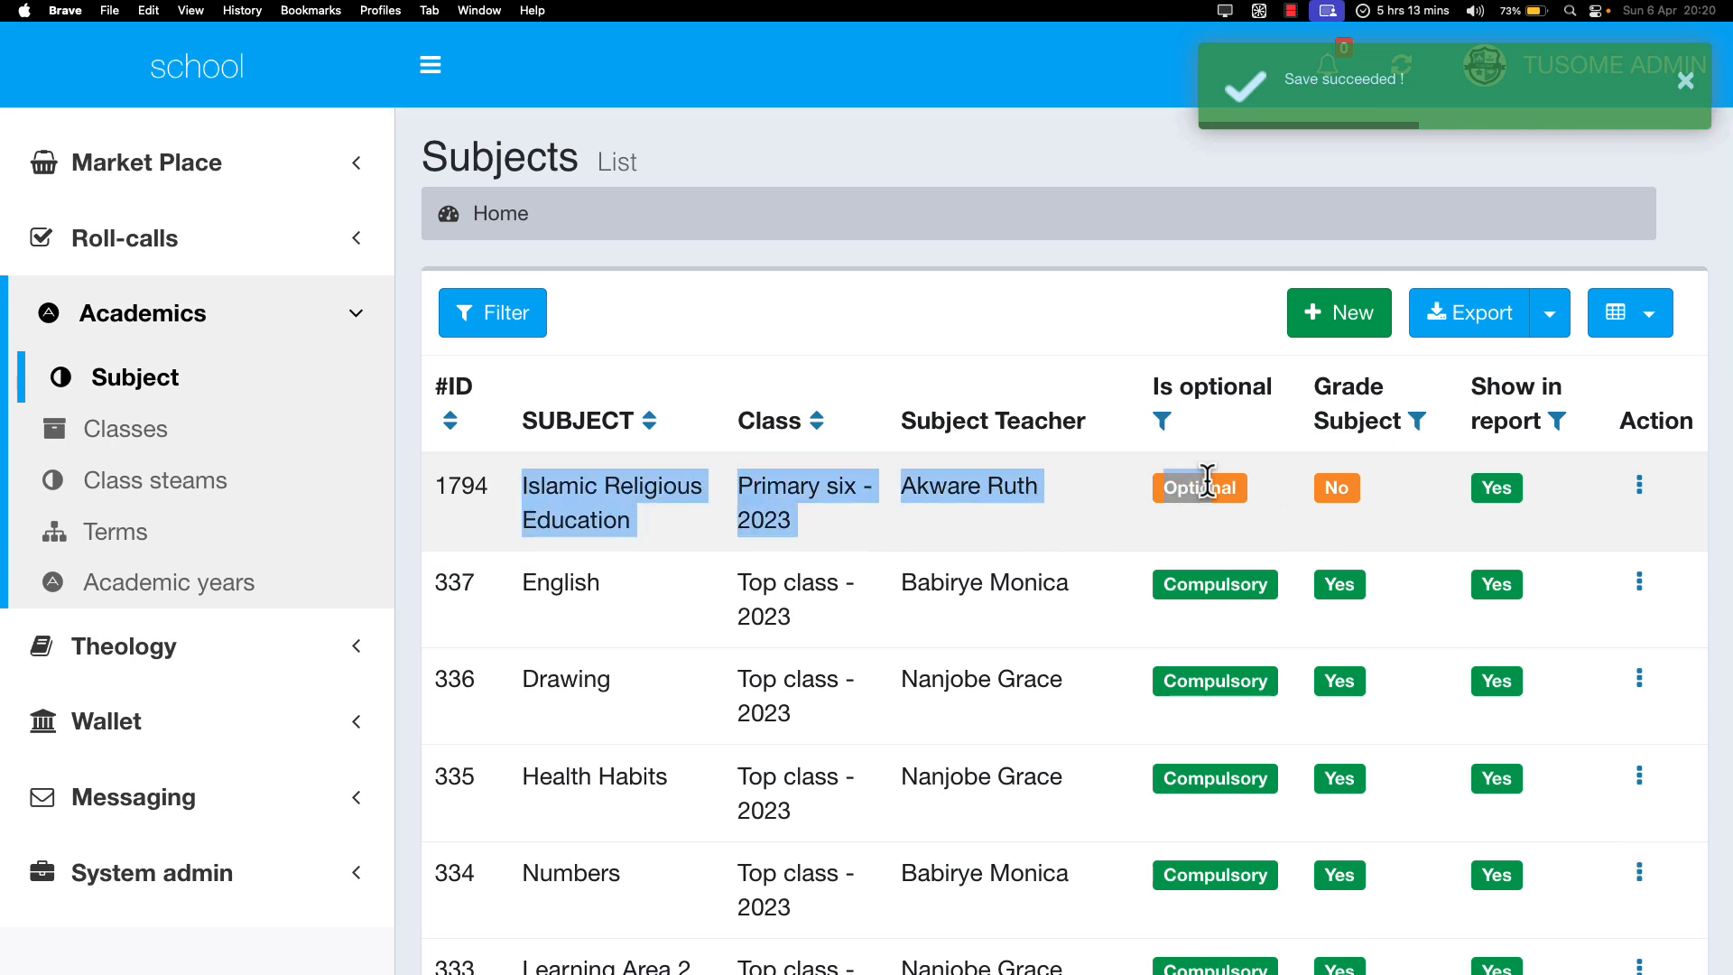
left_click(536, 326)
left_click(740, 429)
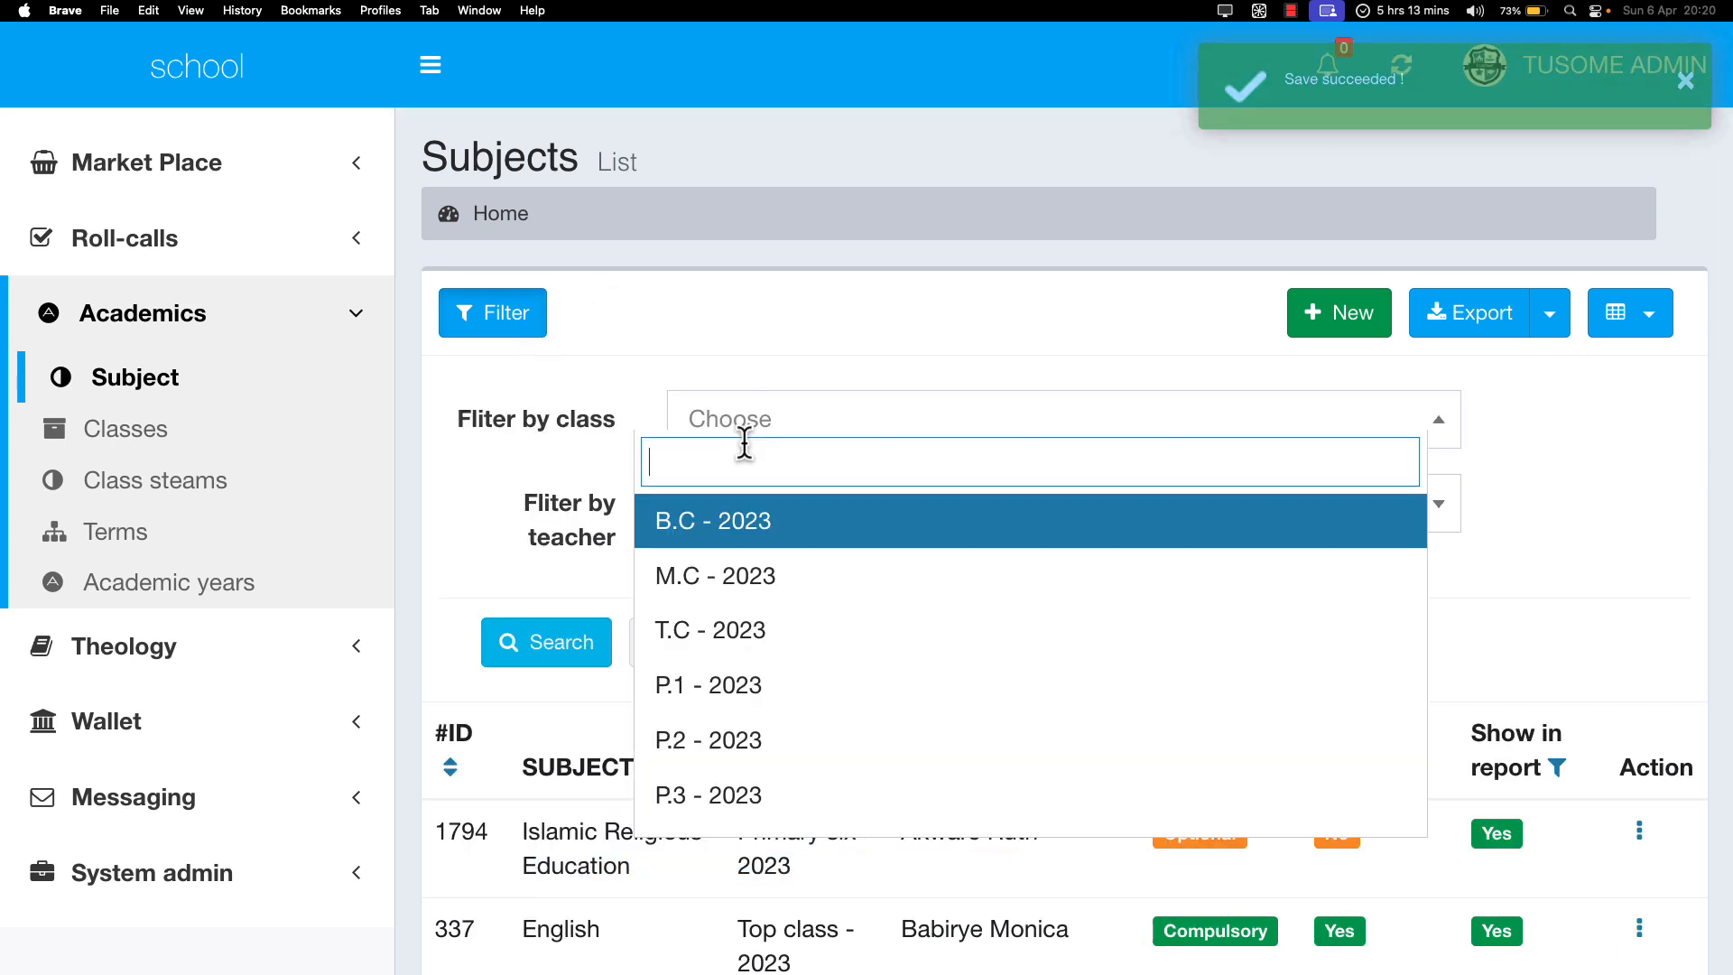
scroll(727, 691, "down", 2)
left_click(727, 696)
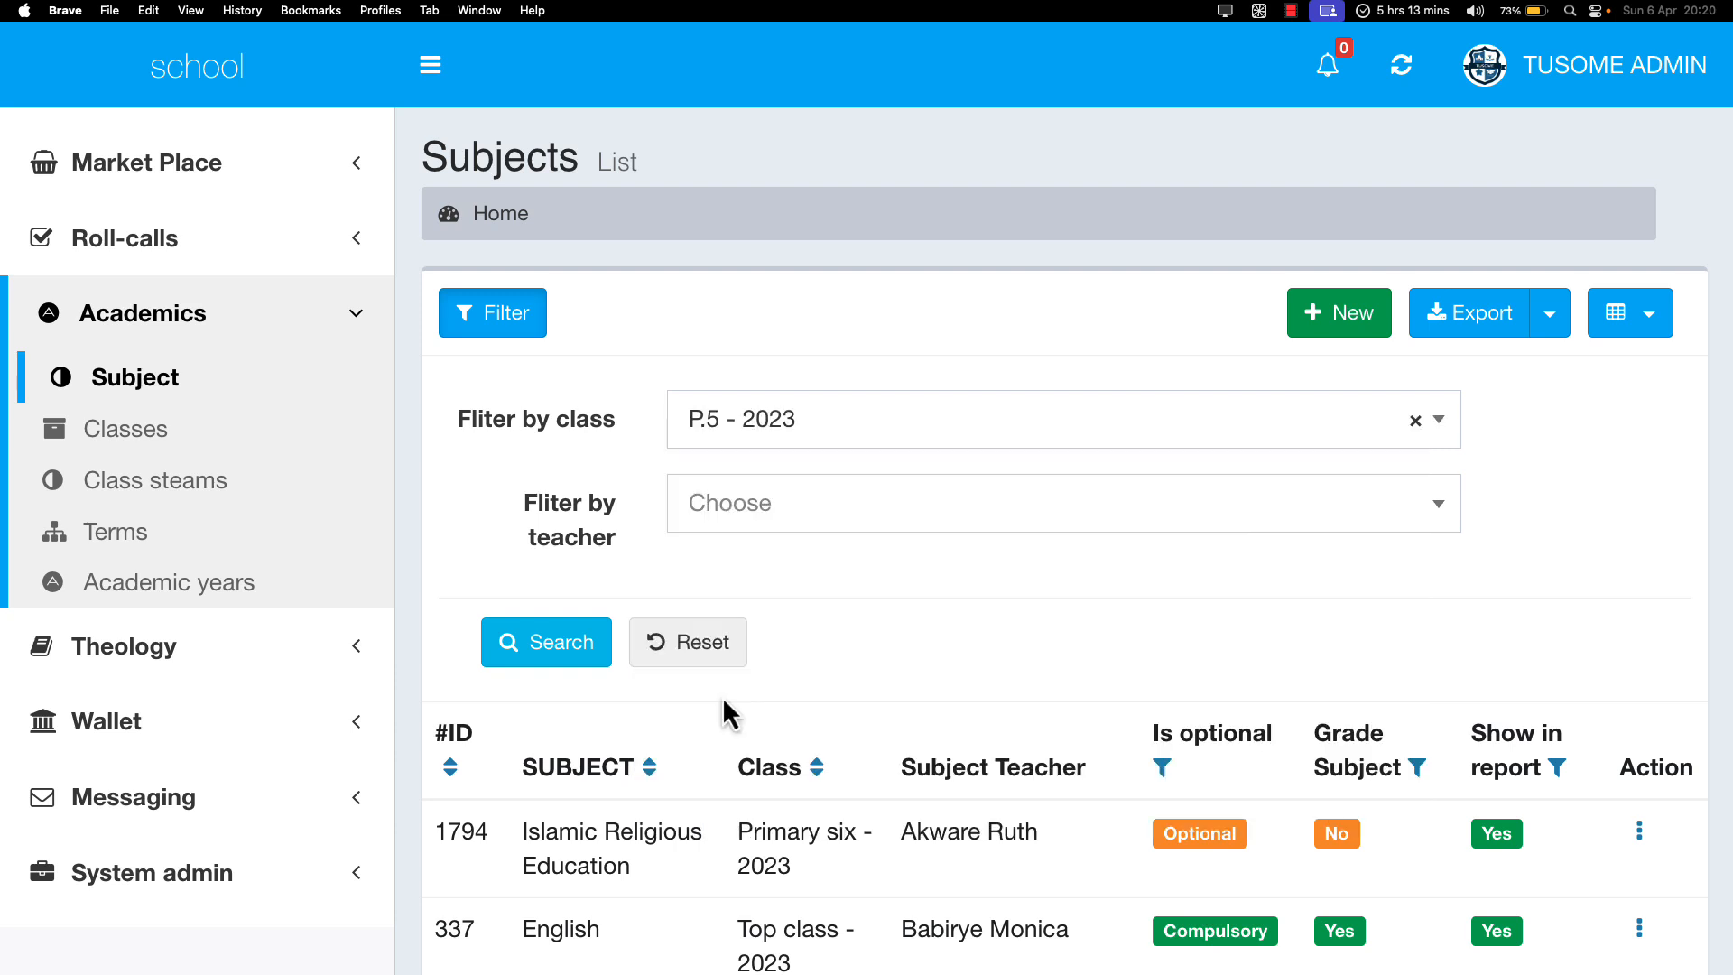
left_click(603, 638)
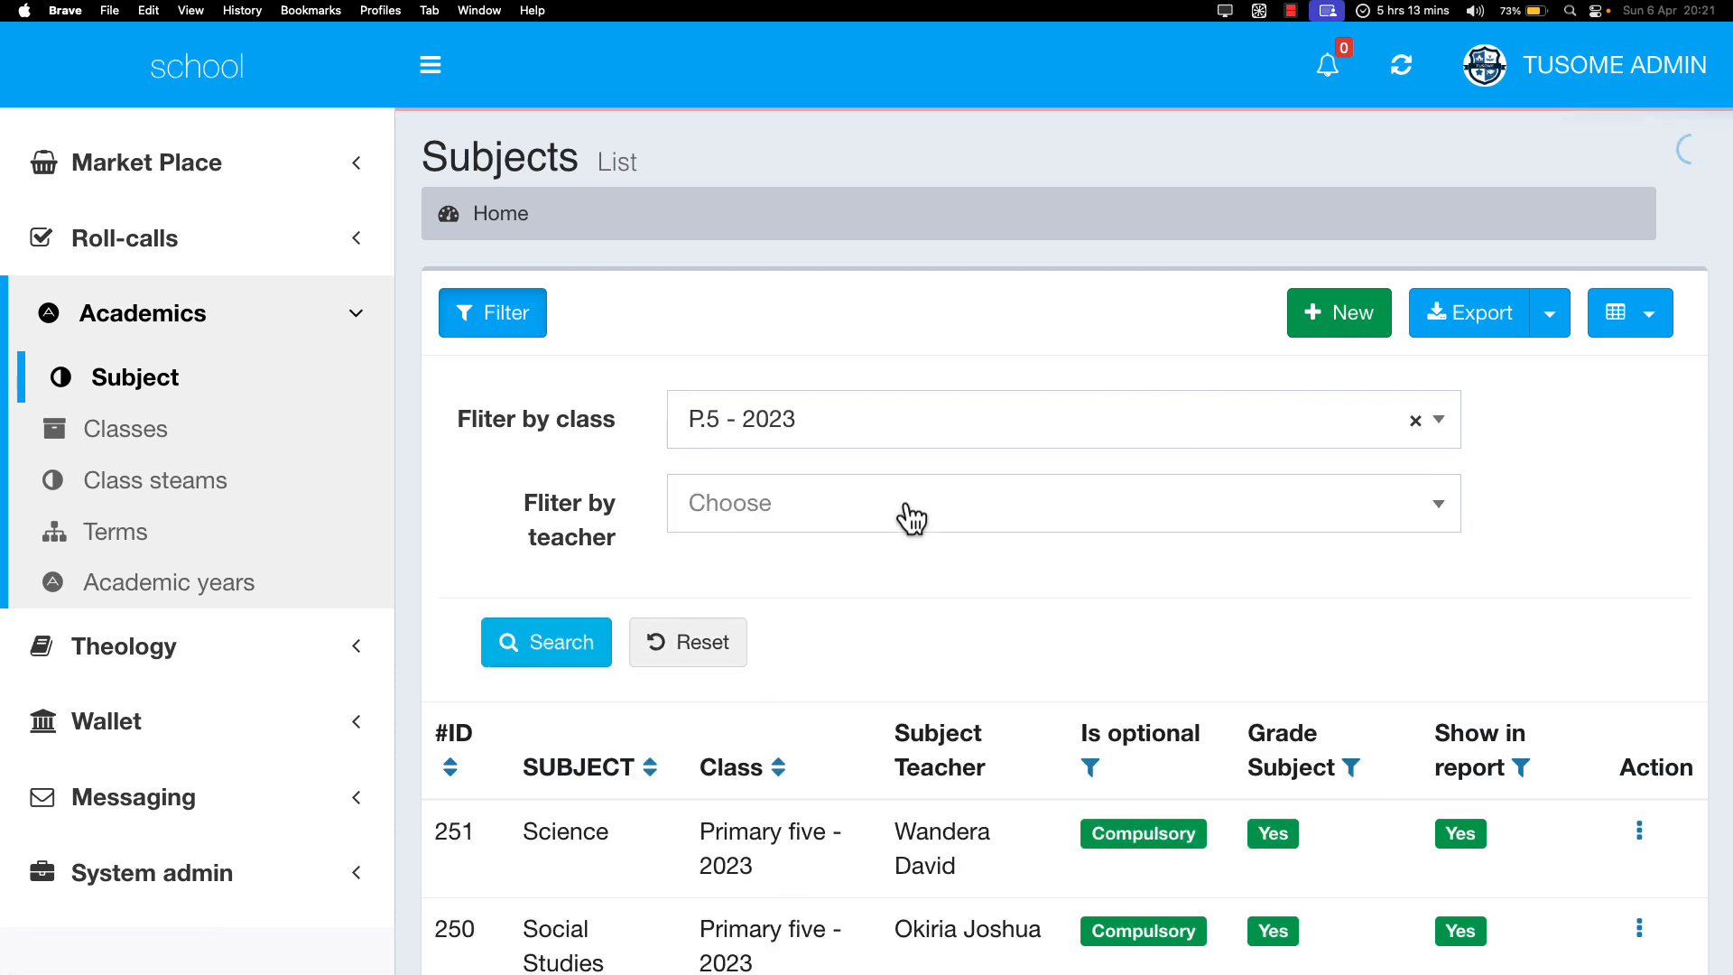
scroll(905, 514, "down", 5)
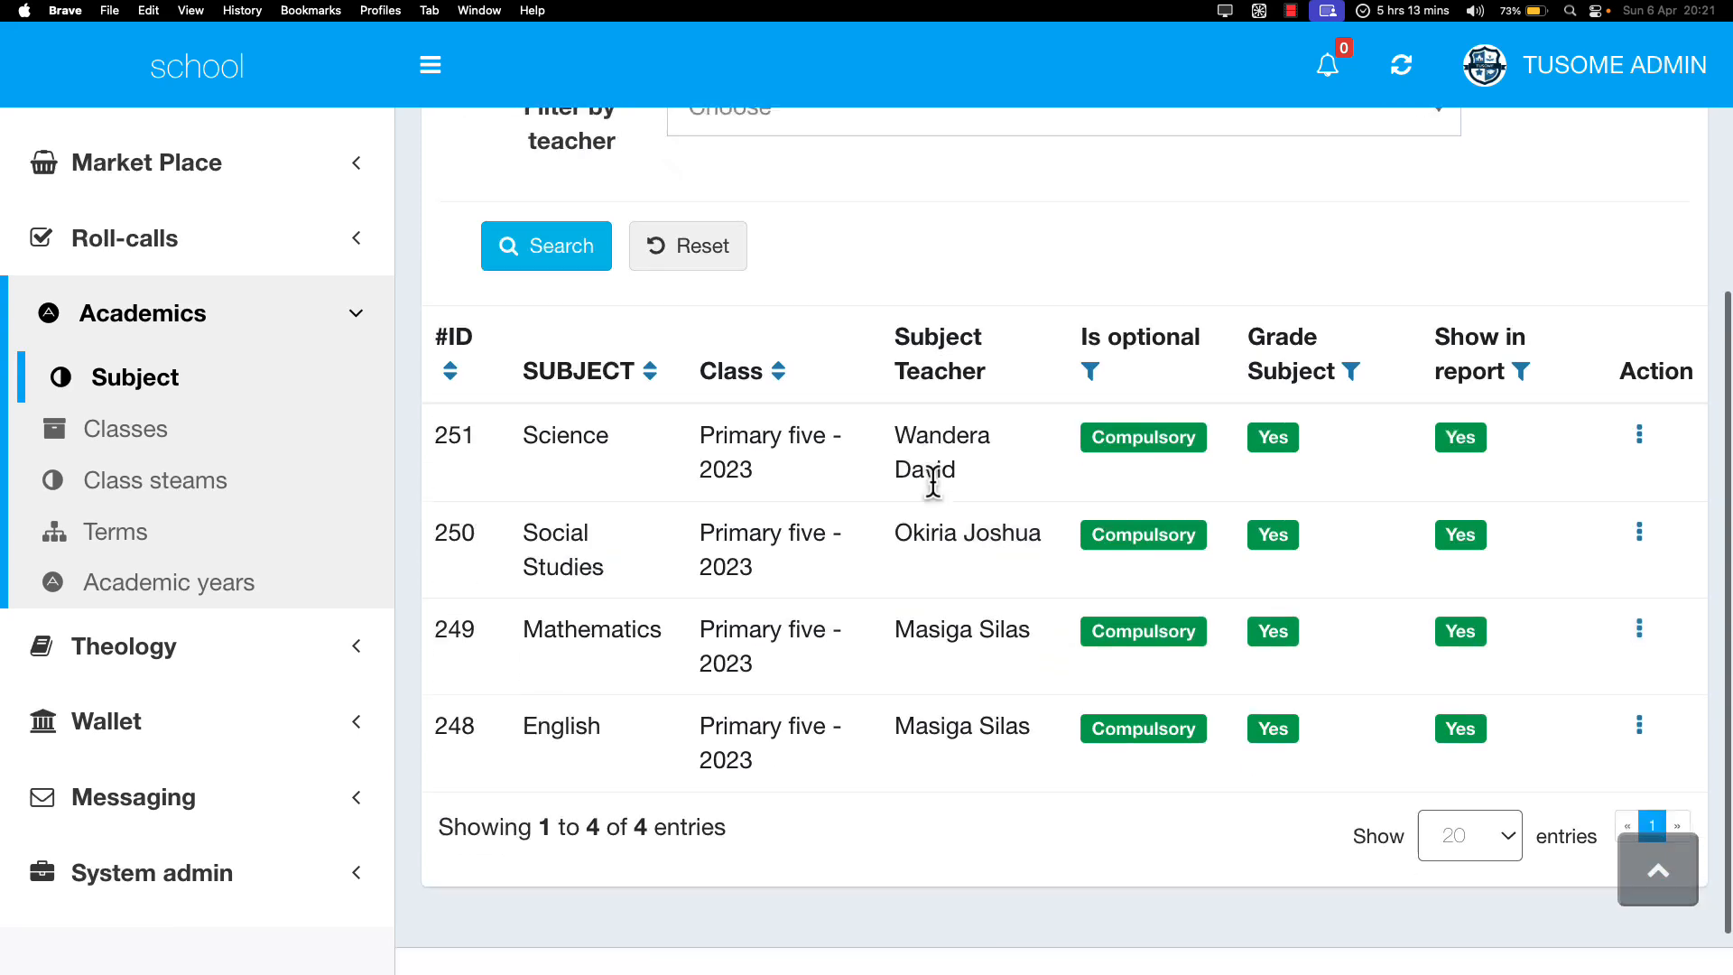
scroll(928, 487, "down", 1)
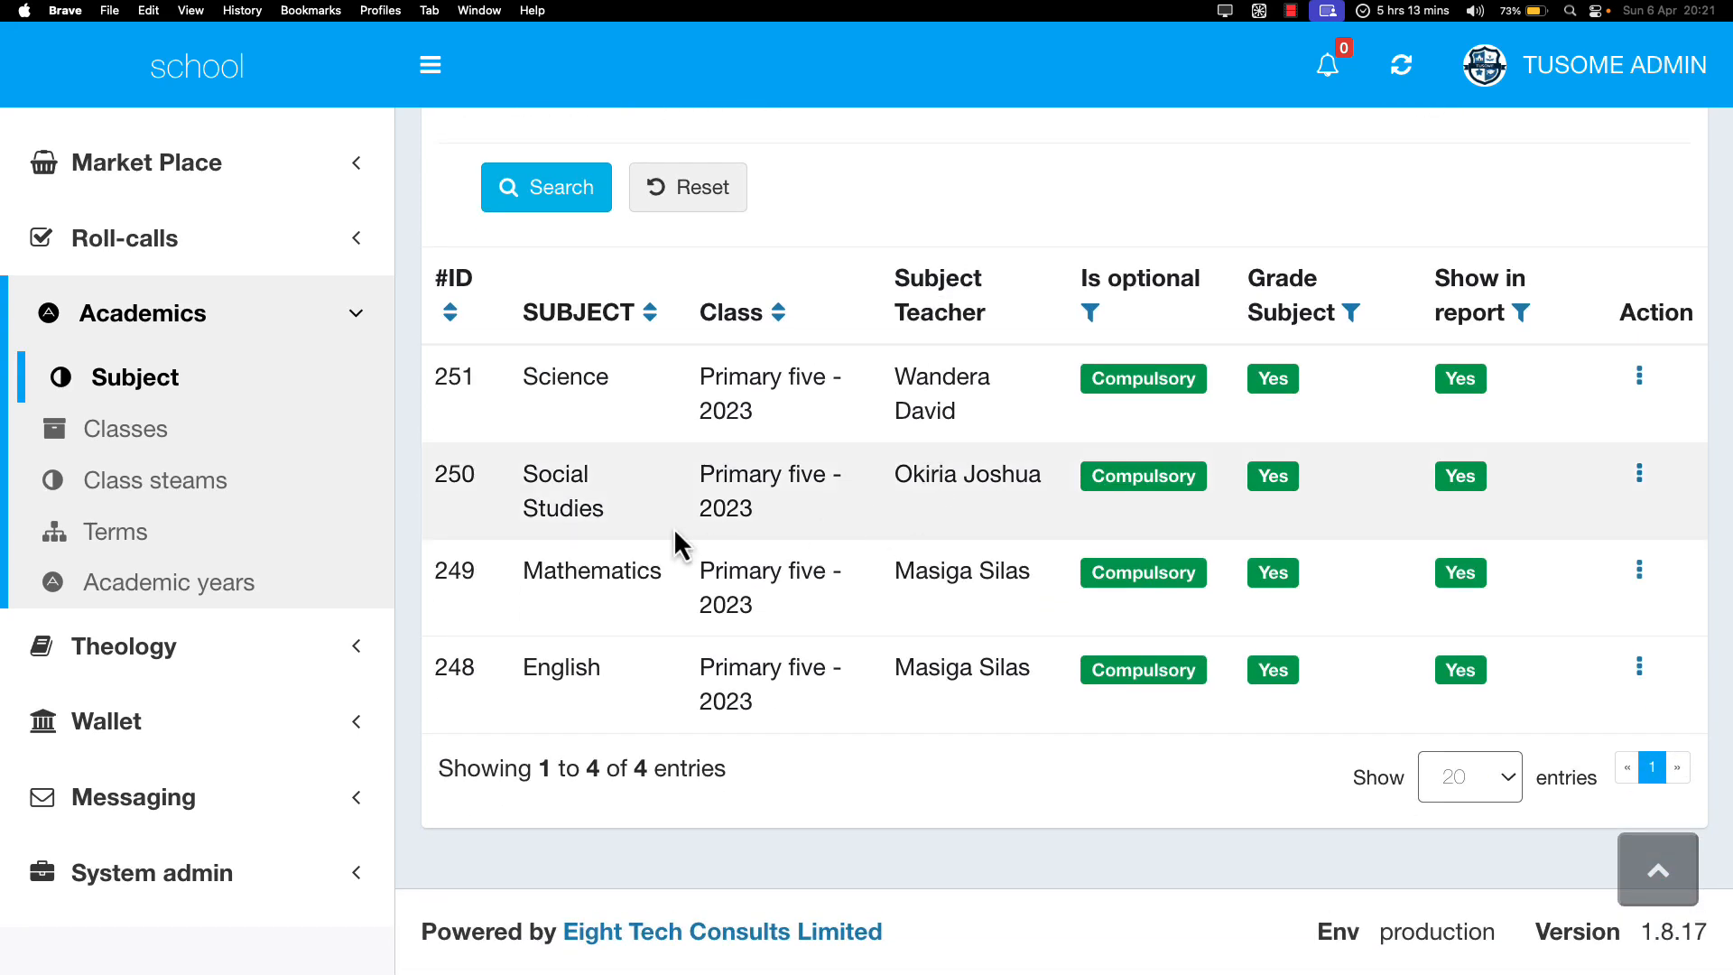
scroll(792, 433, "up", 5)
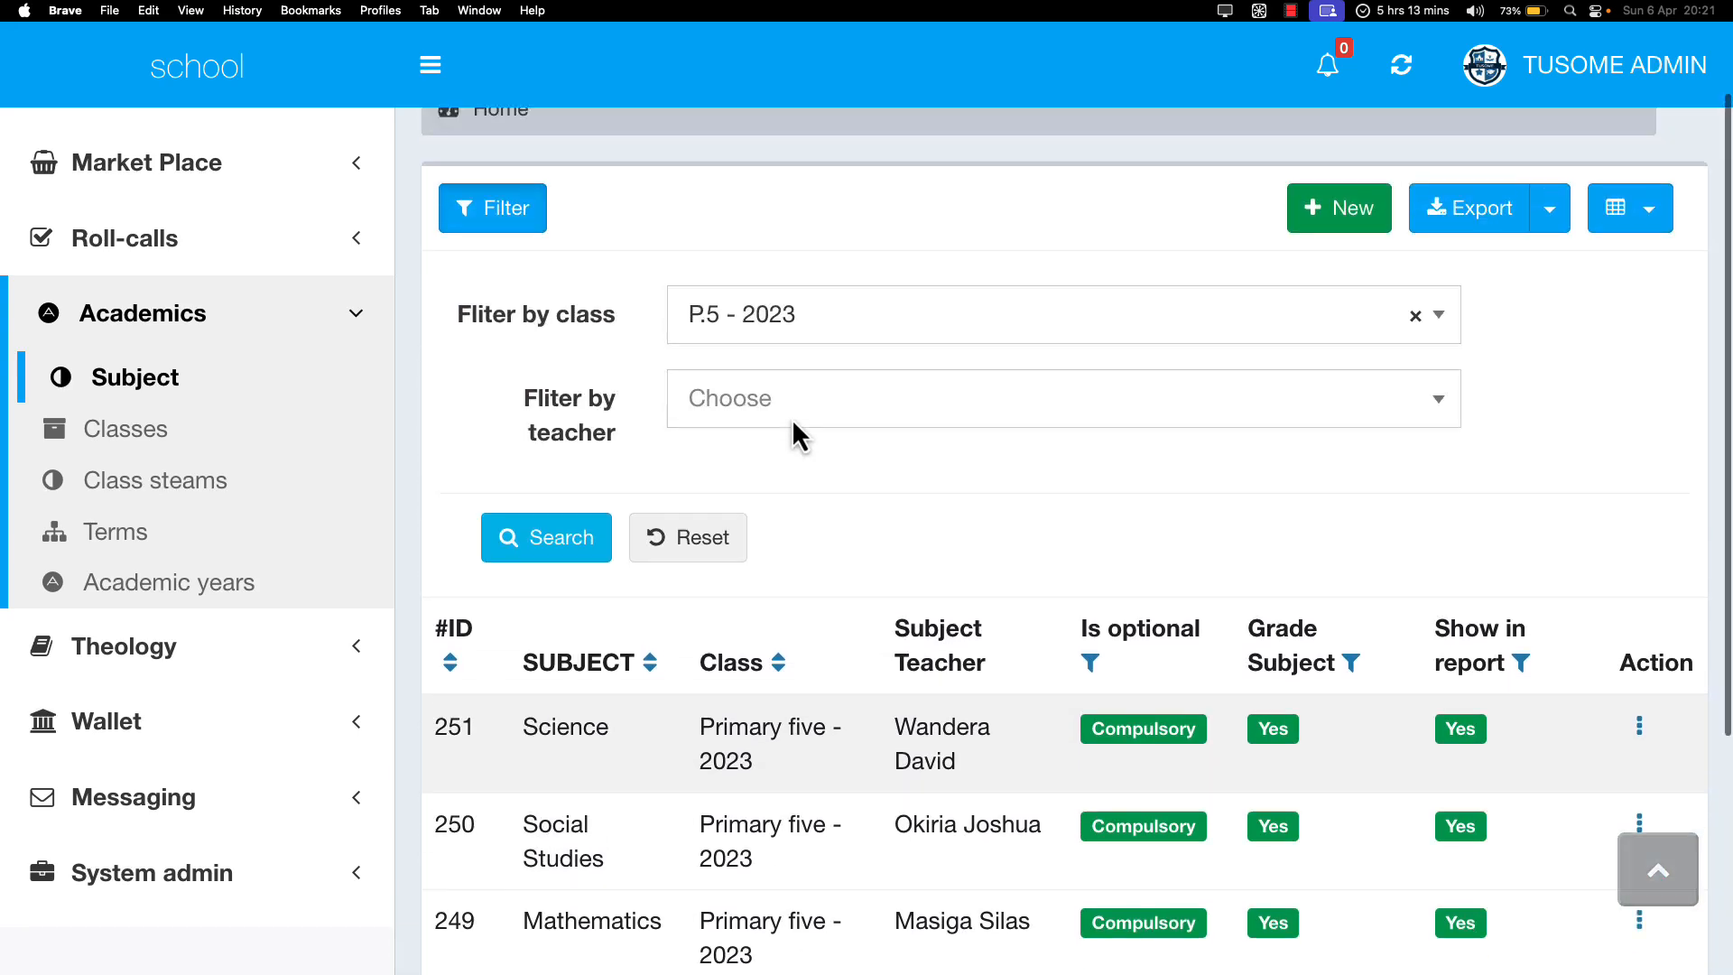
scroll(798, 435, "down", 1)
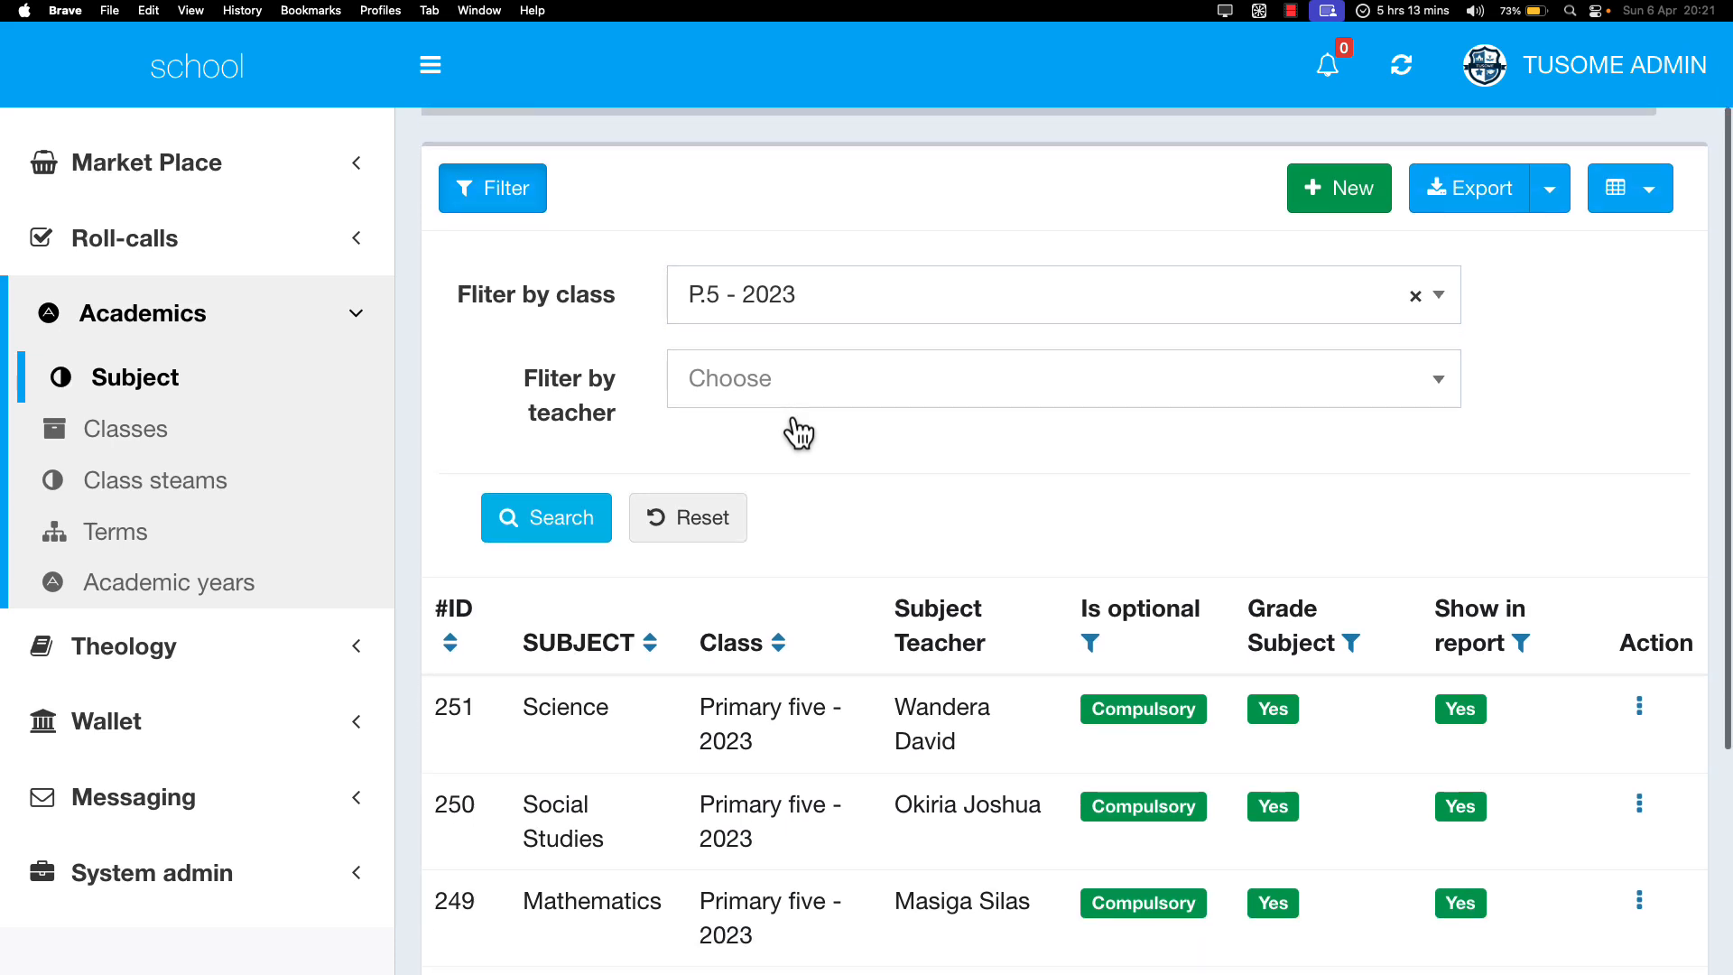
Step: Open the class streams list and check its available filter option
left_click(176, 490)
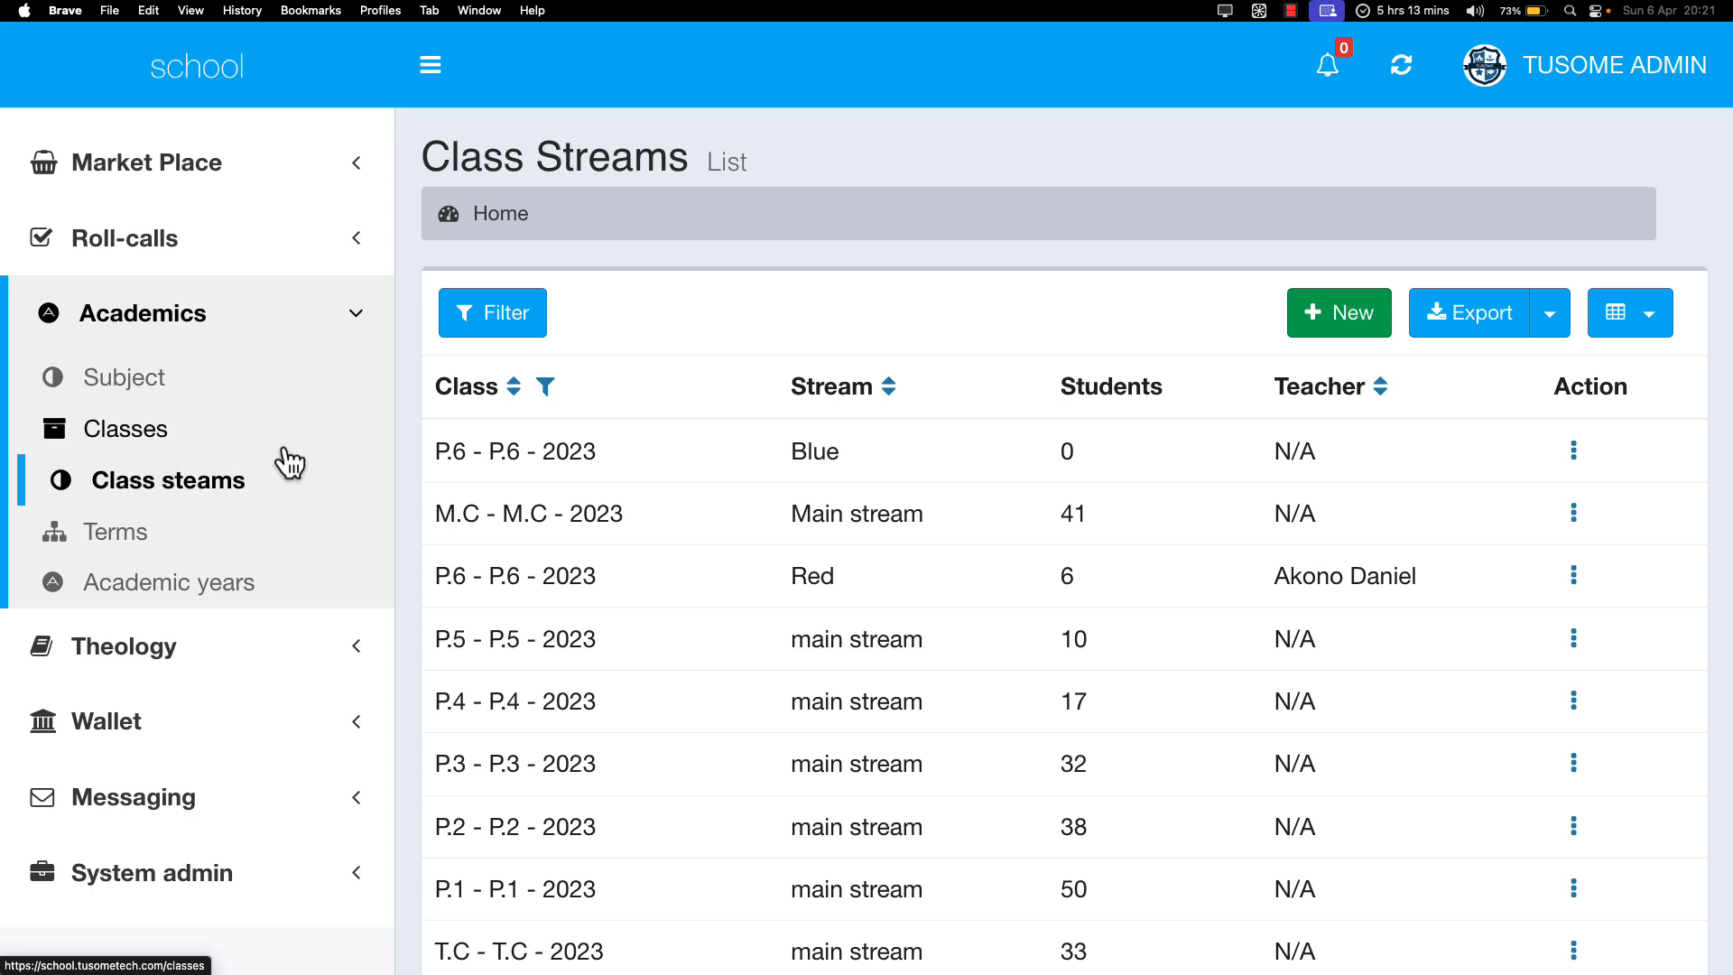
left_click(141, 438)
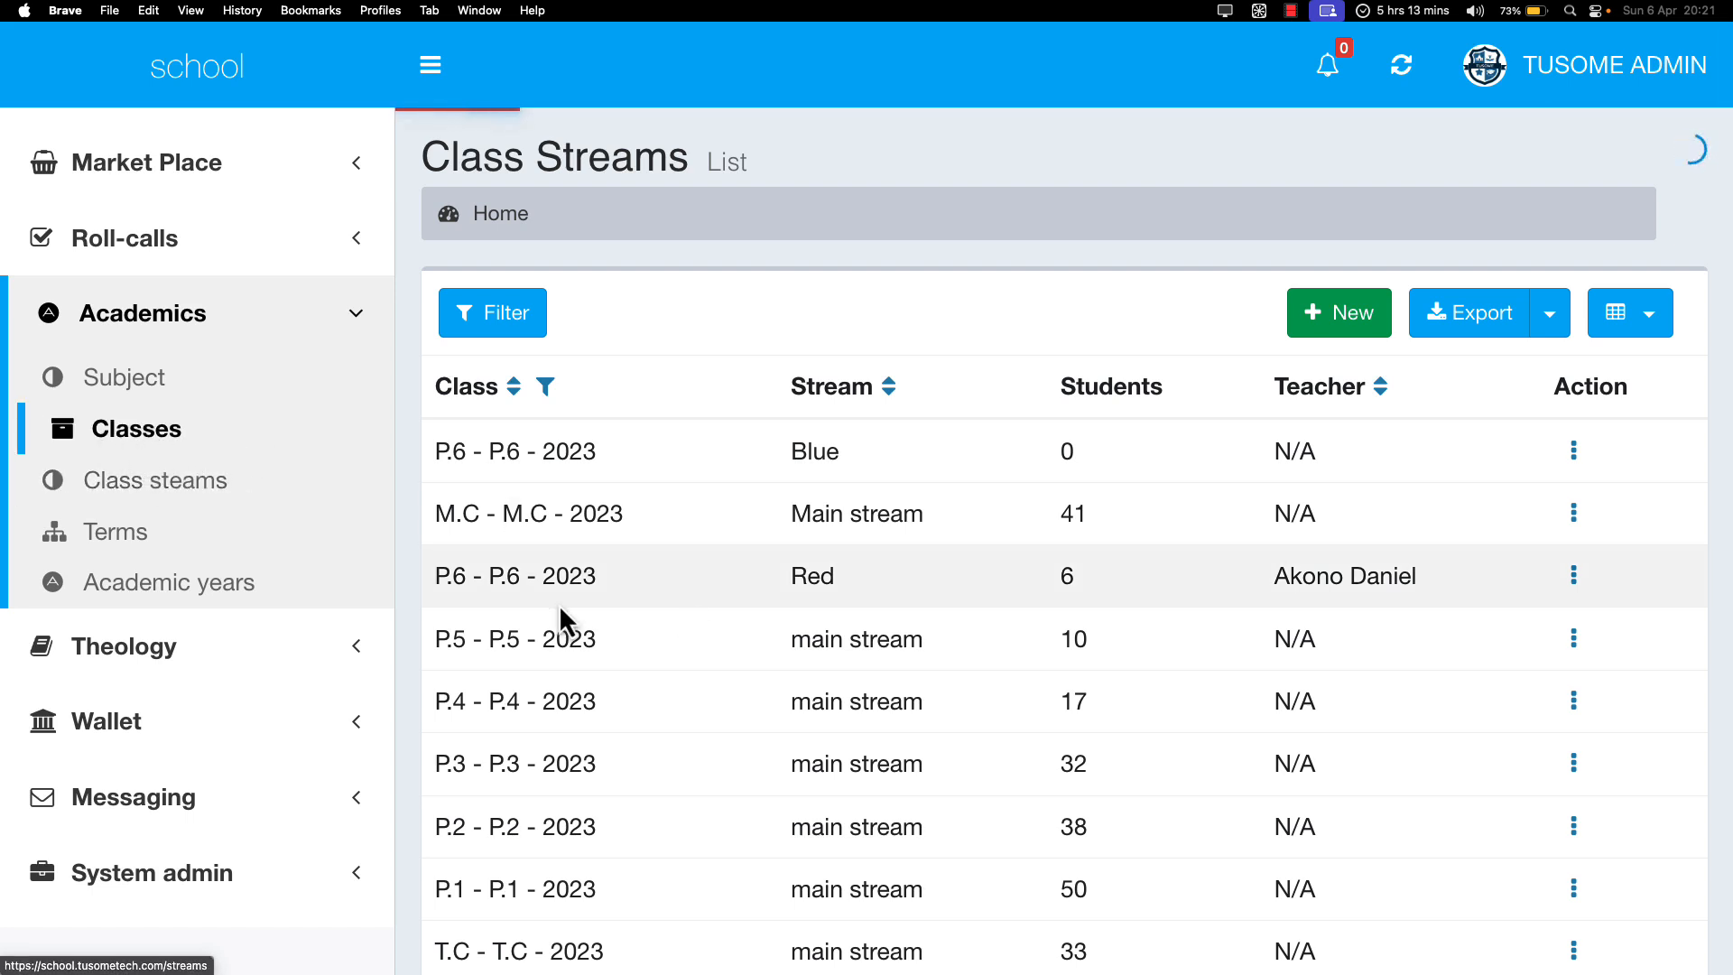
left_click(144, 499)
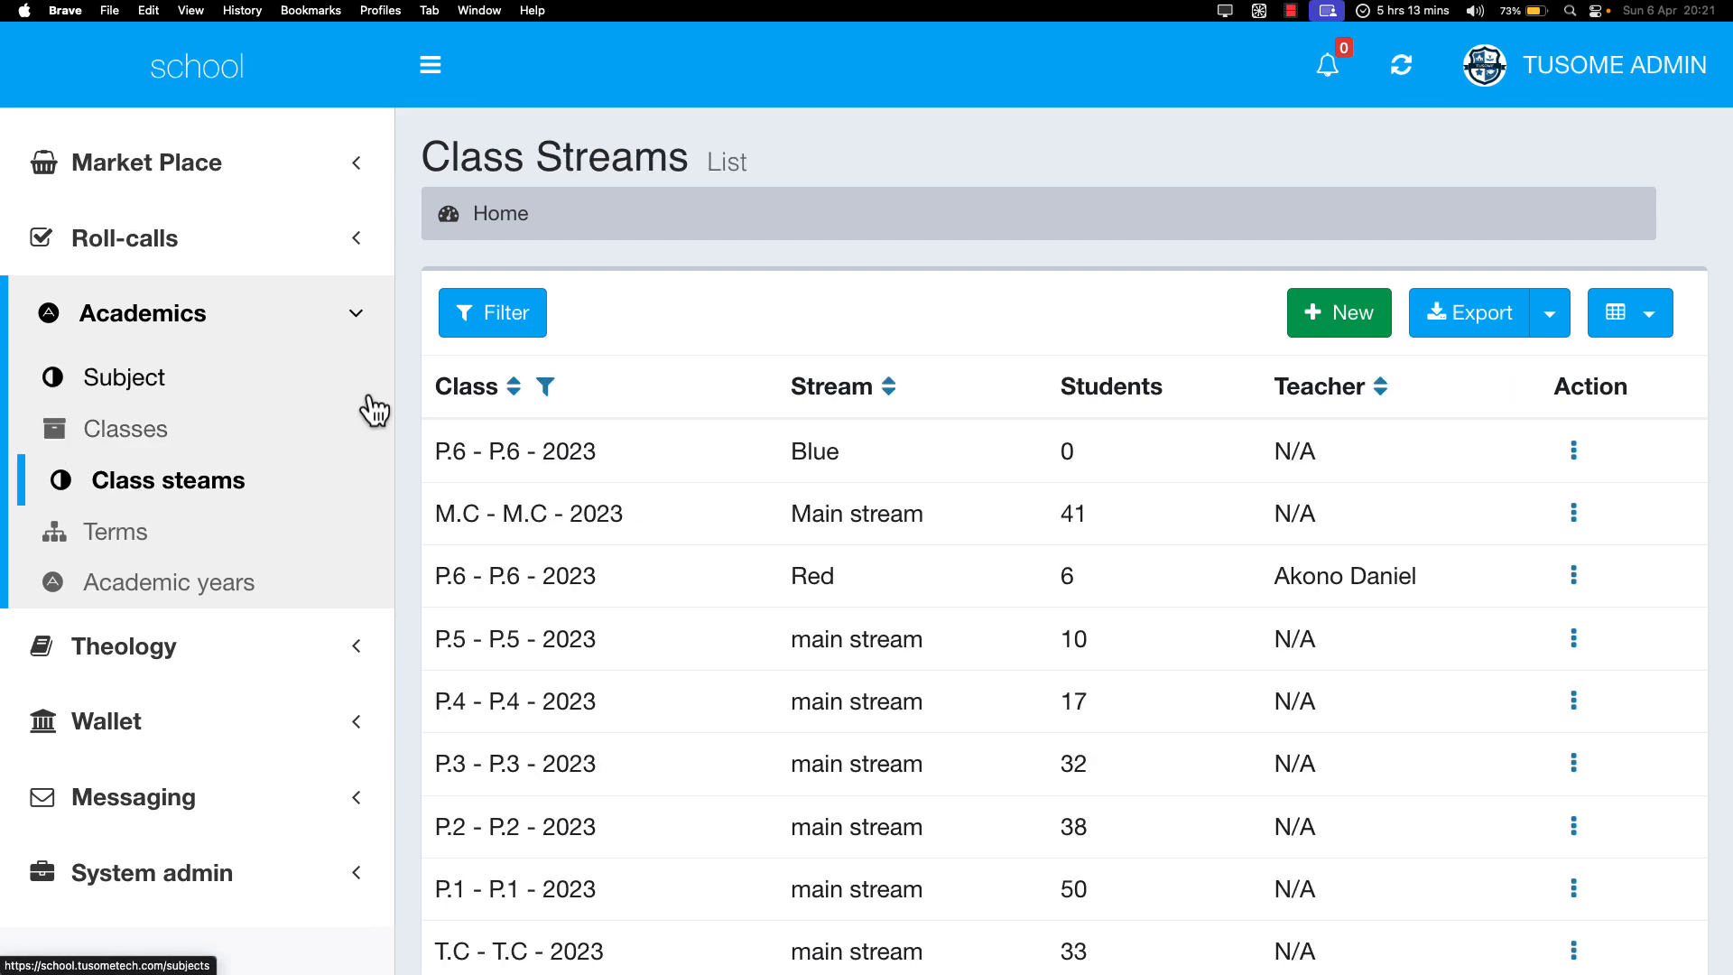
left_click(539, 328)
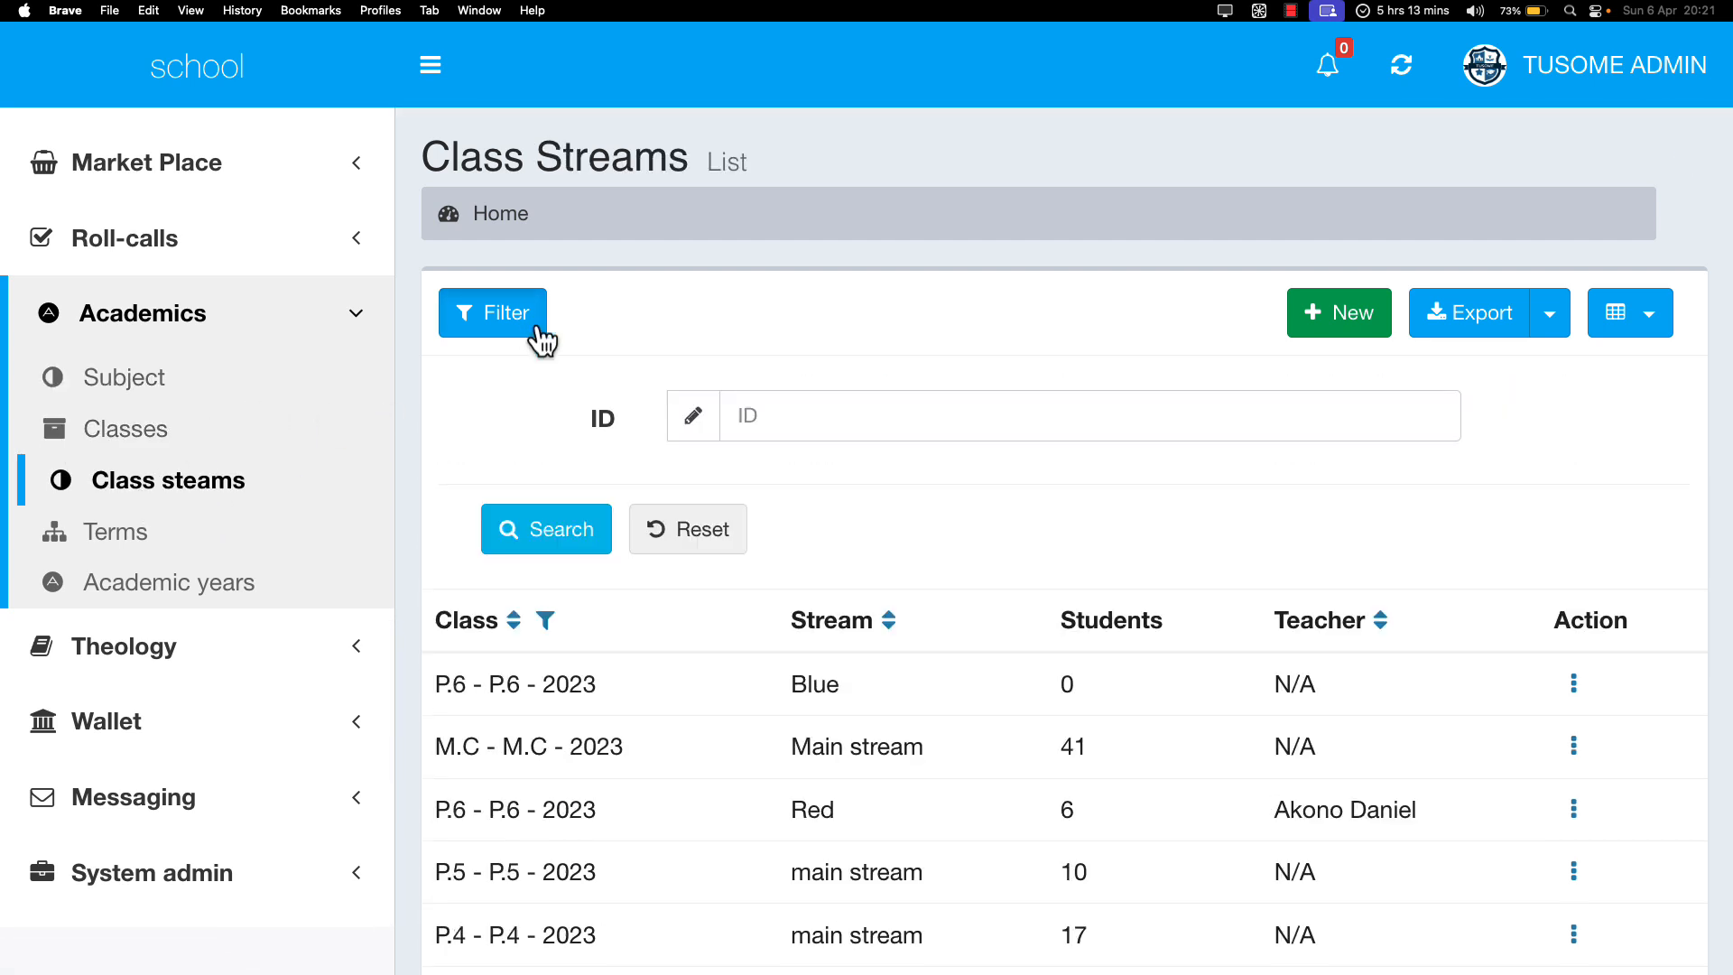
left_click(519, 327)
scroll(894, 510, "down", 1)
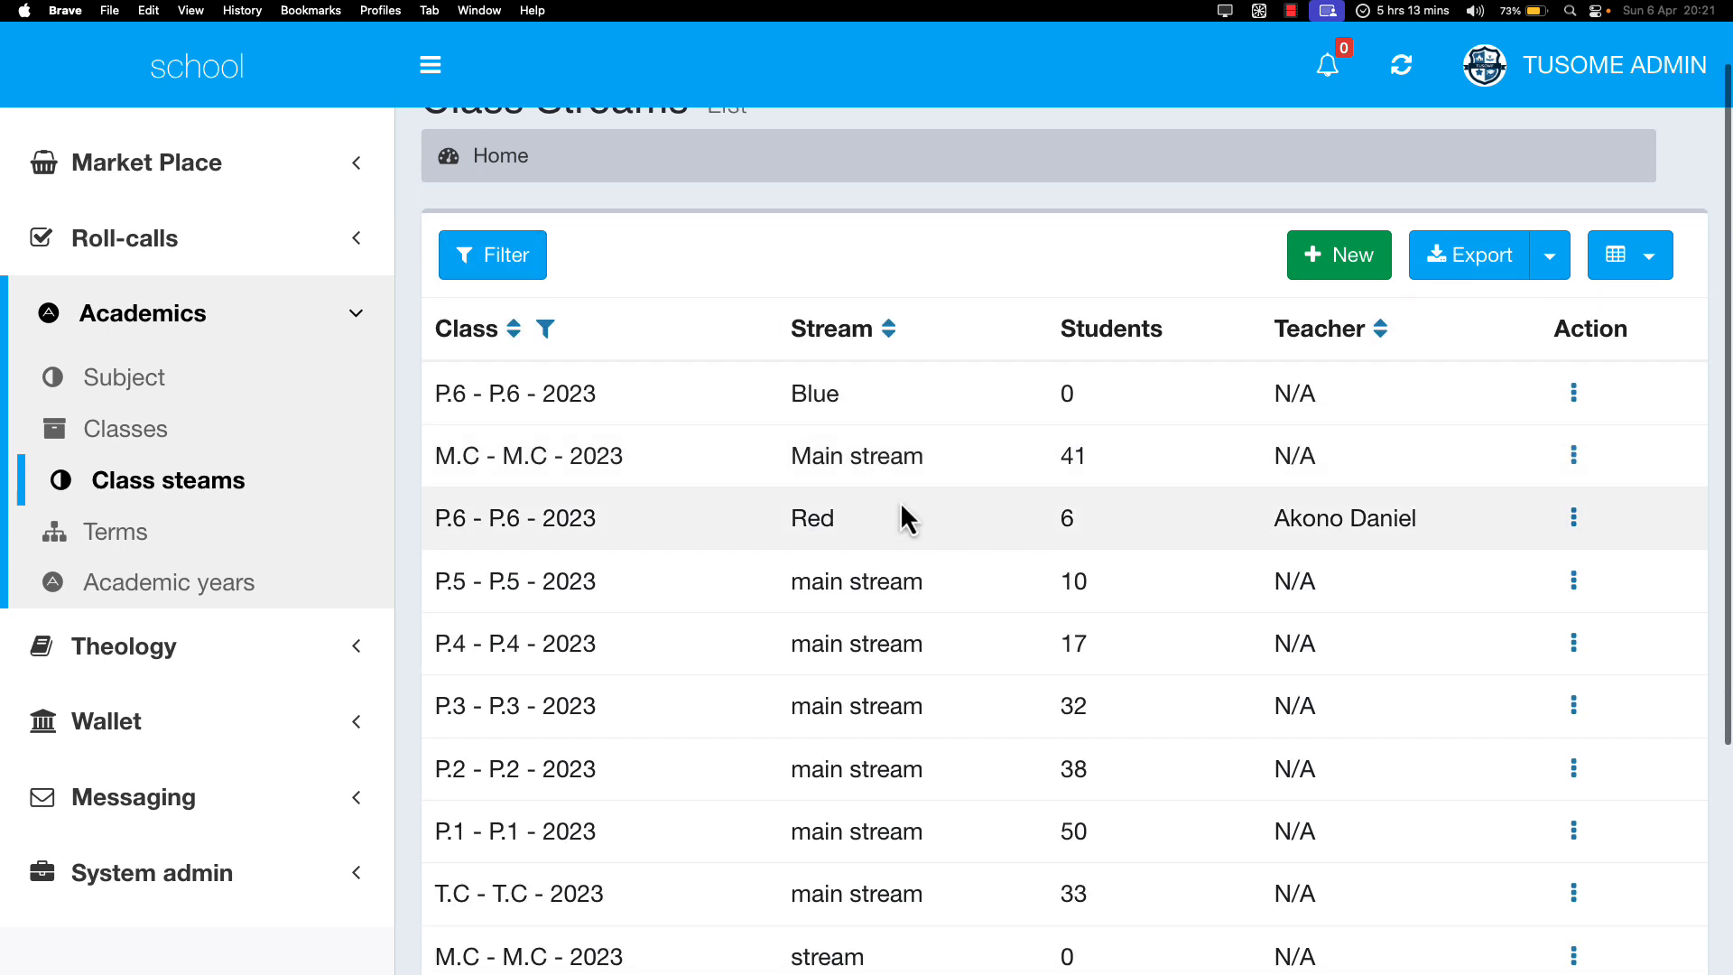
Step: Open the P.6 Red stream for editing to review its class, name and teacher, and return to the streams list
left_click(1568, 523)
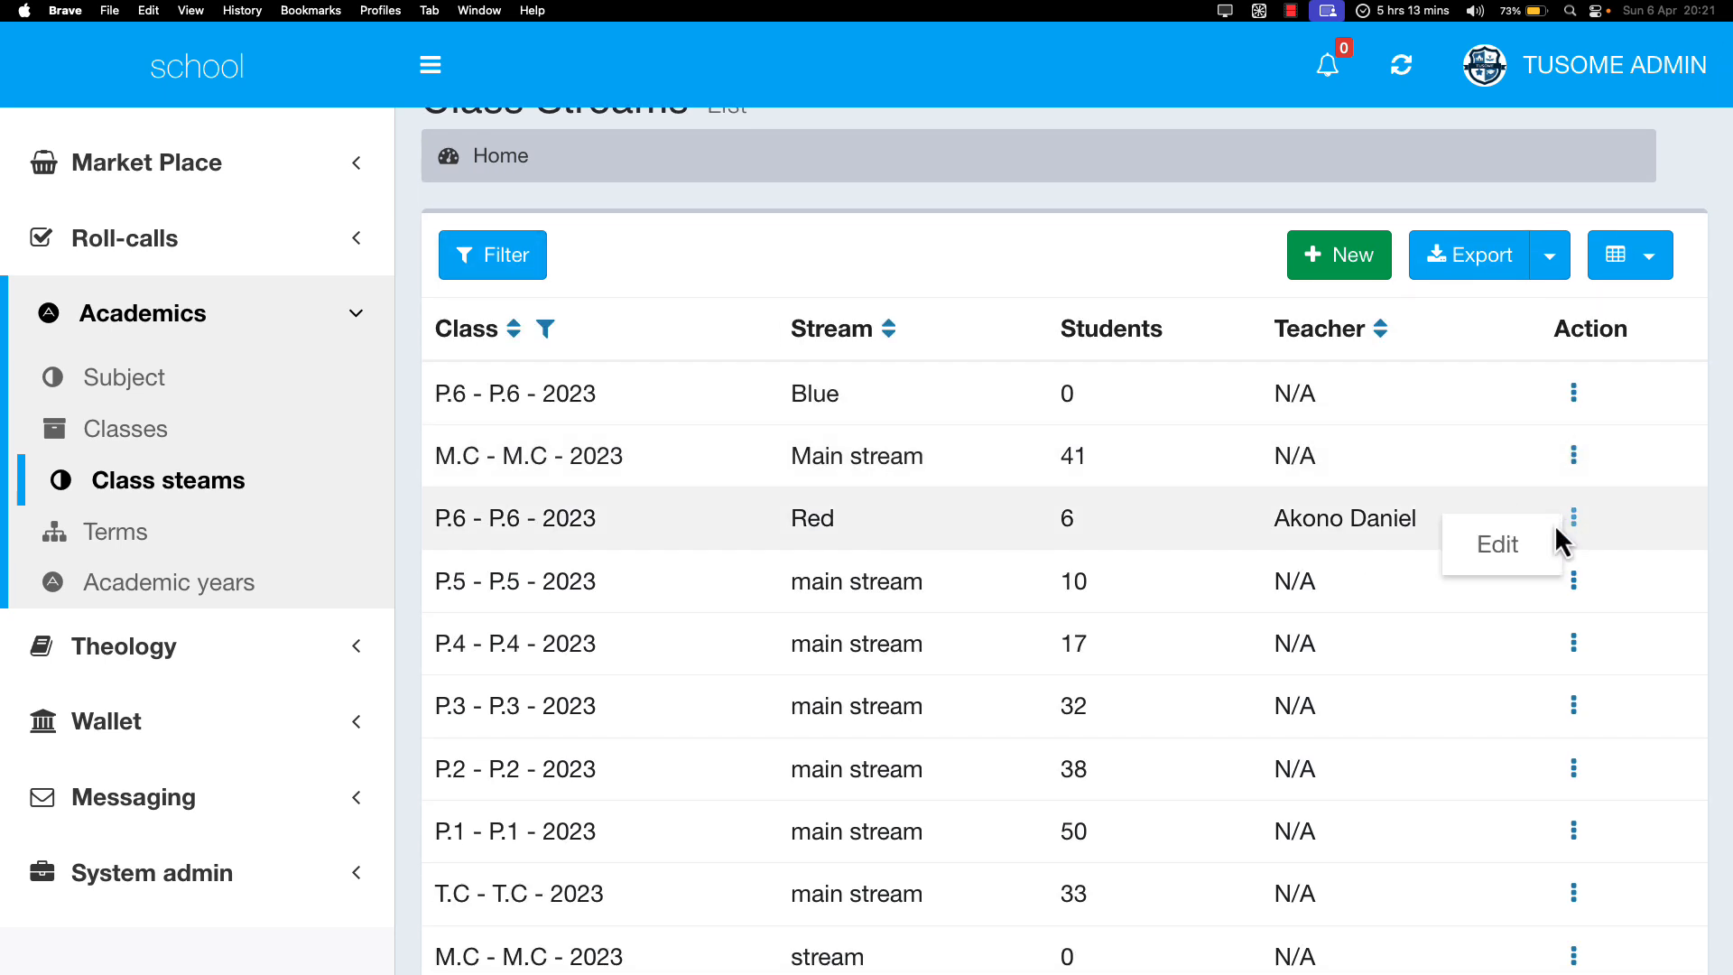
left_click(1525, 545)
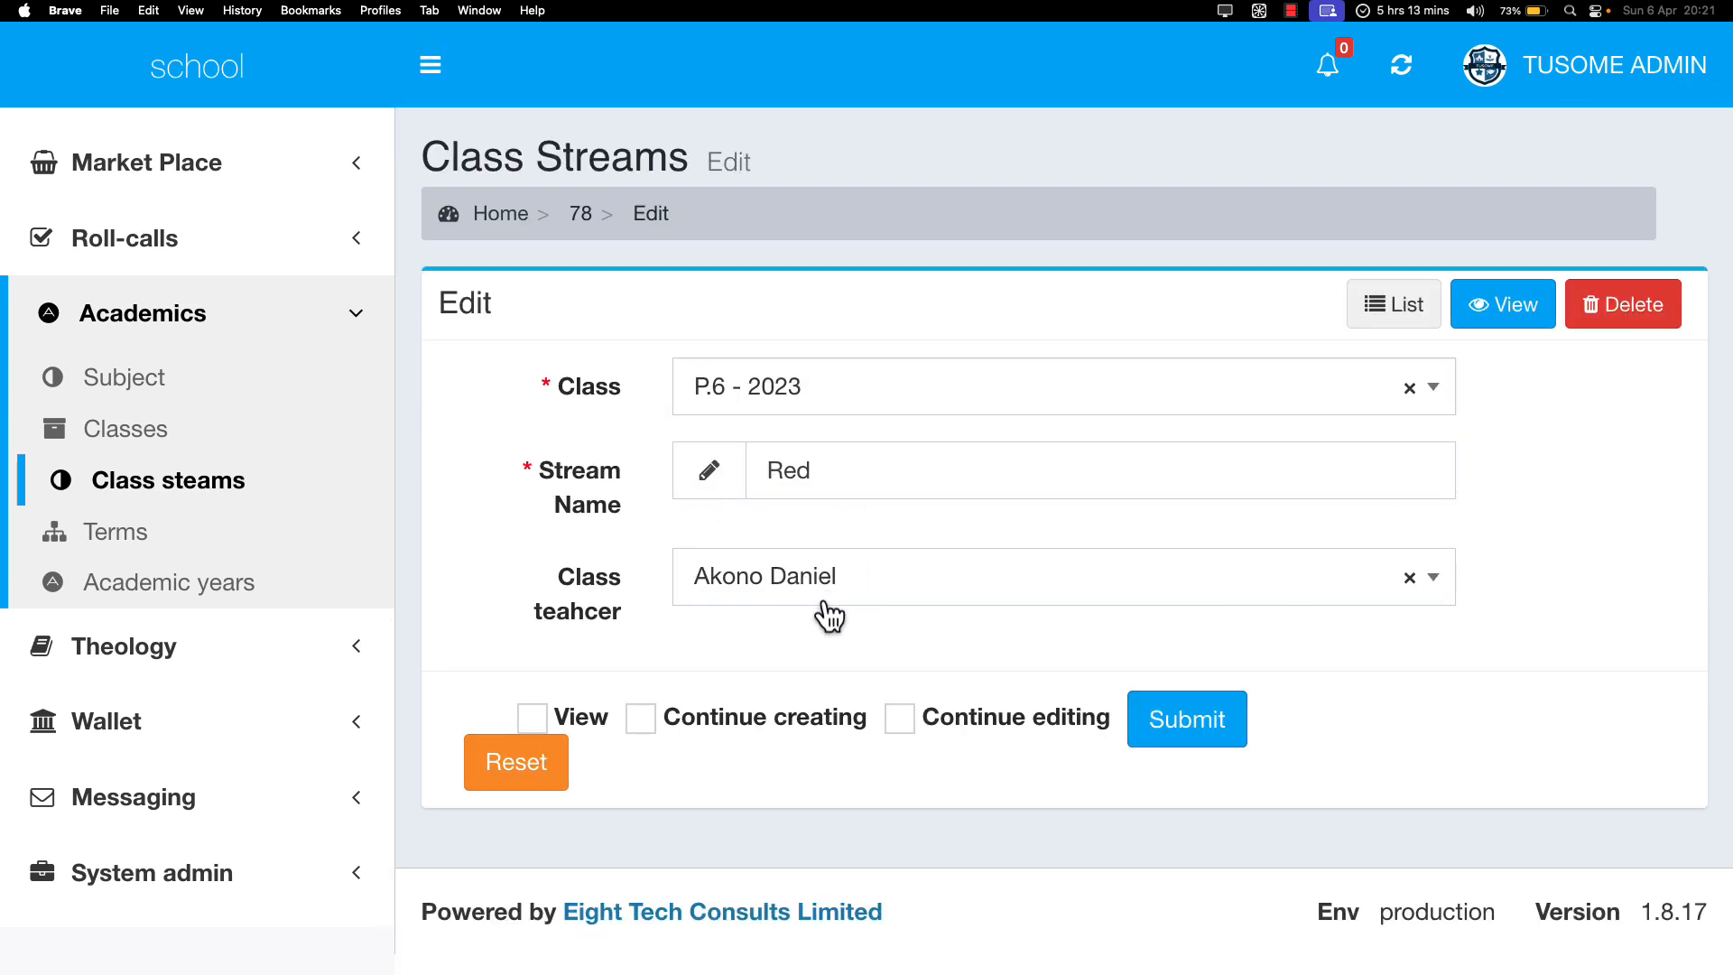
left_click(244, 494)
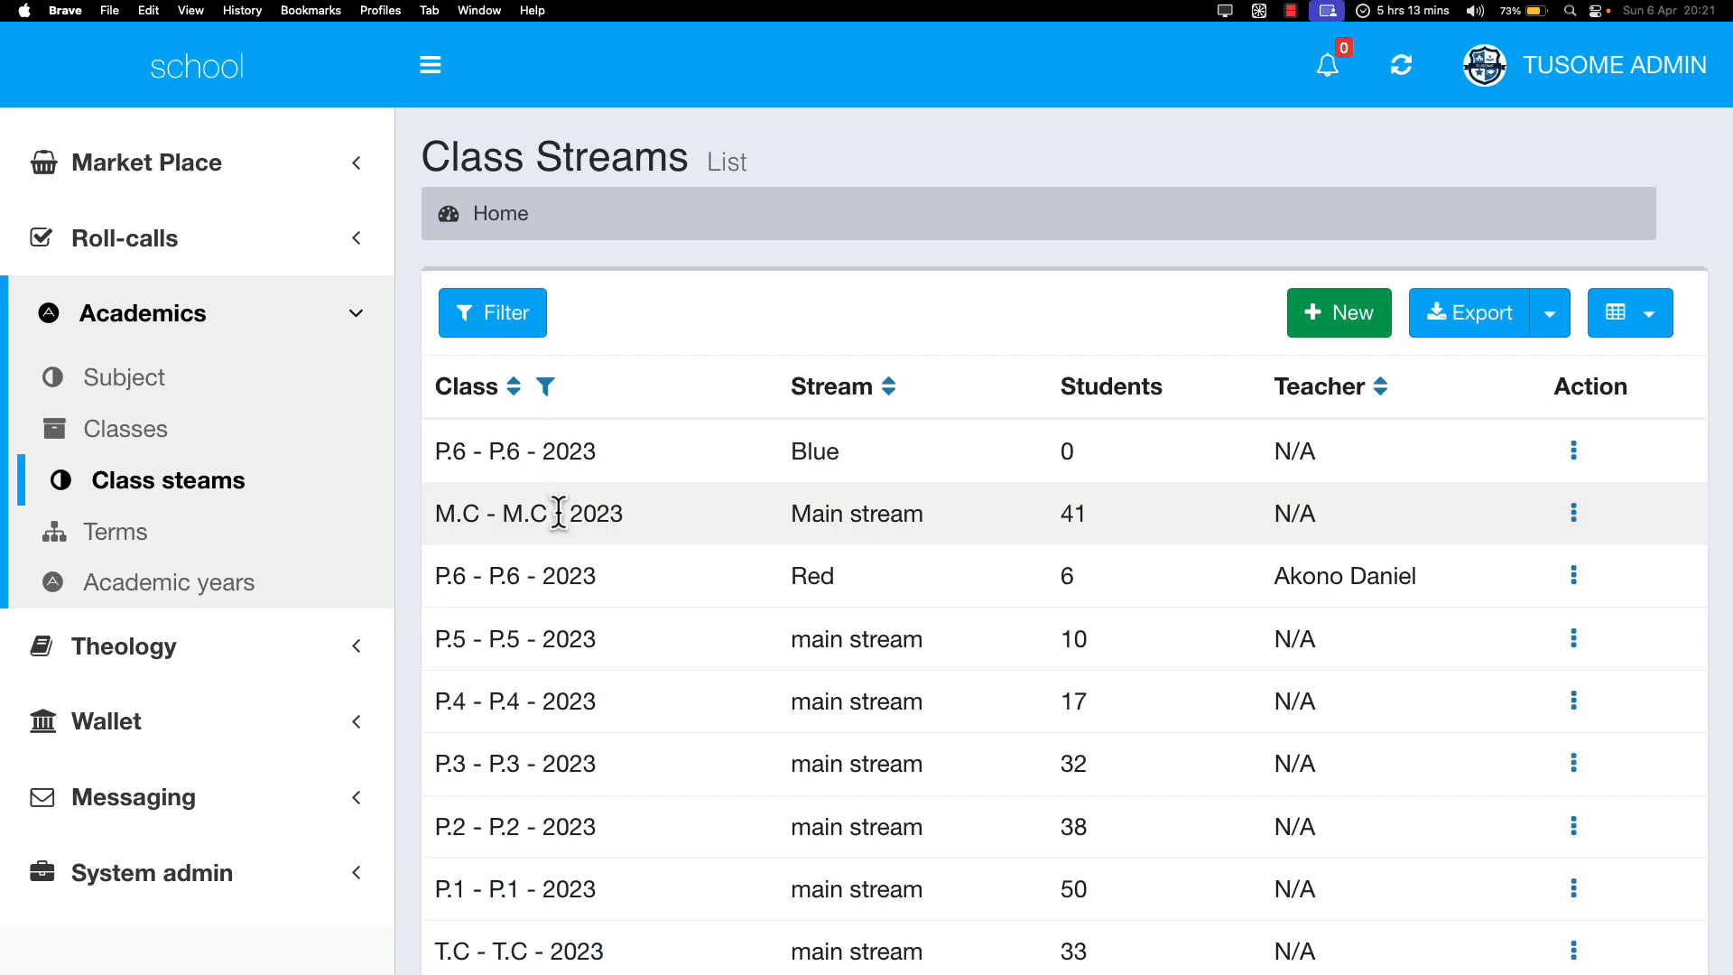
Step: Examine the streams, student numbers and assigned teachers across all classes in the class streams list
scroll(569, 523, "down", 5)
scroll(755, 587, "up", 3)
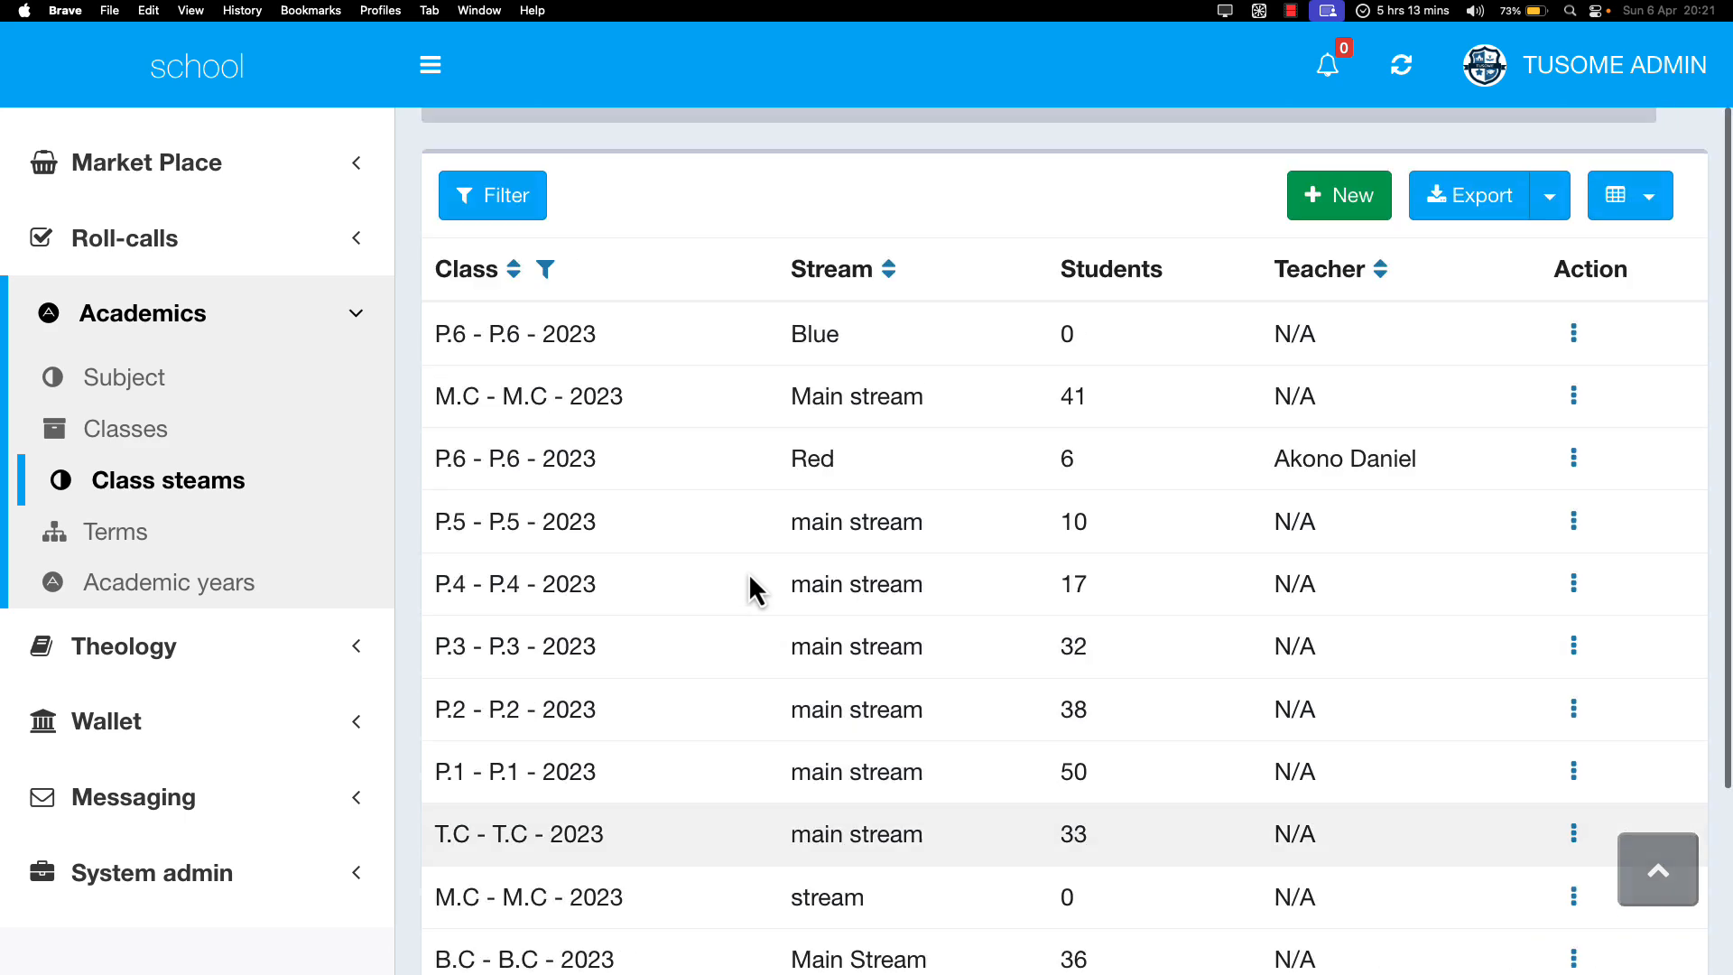
scroll(755, 588, "up", 2)
scroll(755, 587, "down", 3)
scroll(754, 588, "up", 3)
scroll(755, 588, "down", 2)
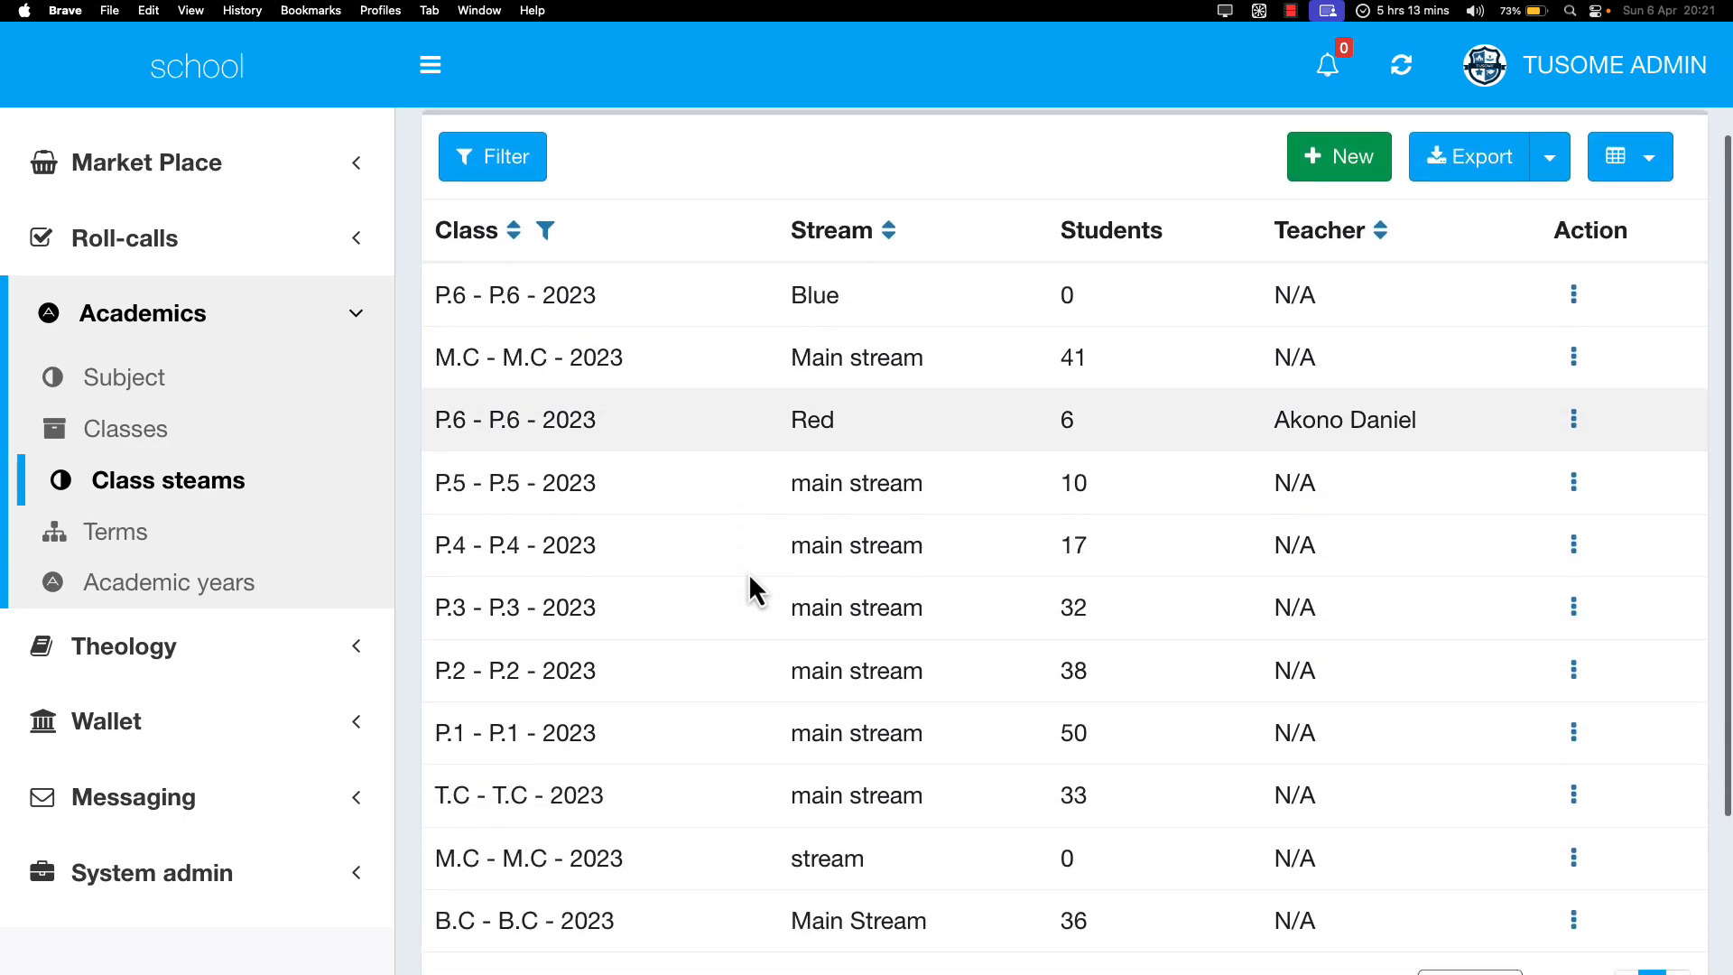
scroll(755, 587, "down", 2)
scroll(754, 588, "up", 2)
scroll(754, 588, "down", 3)
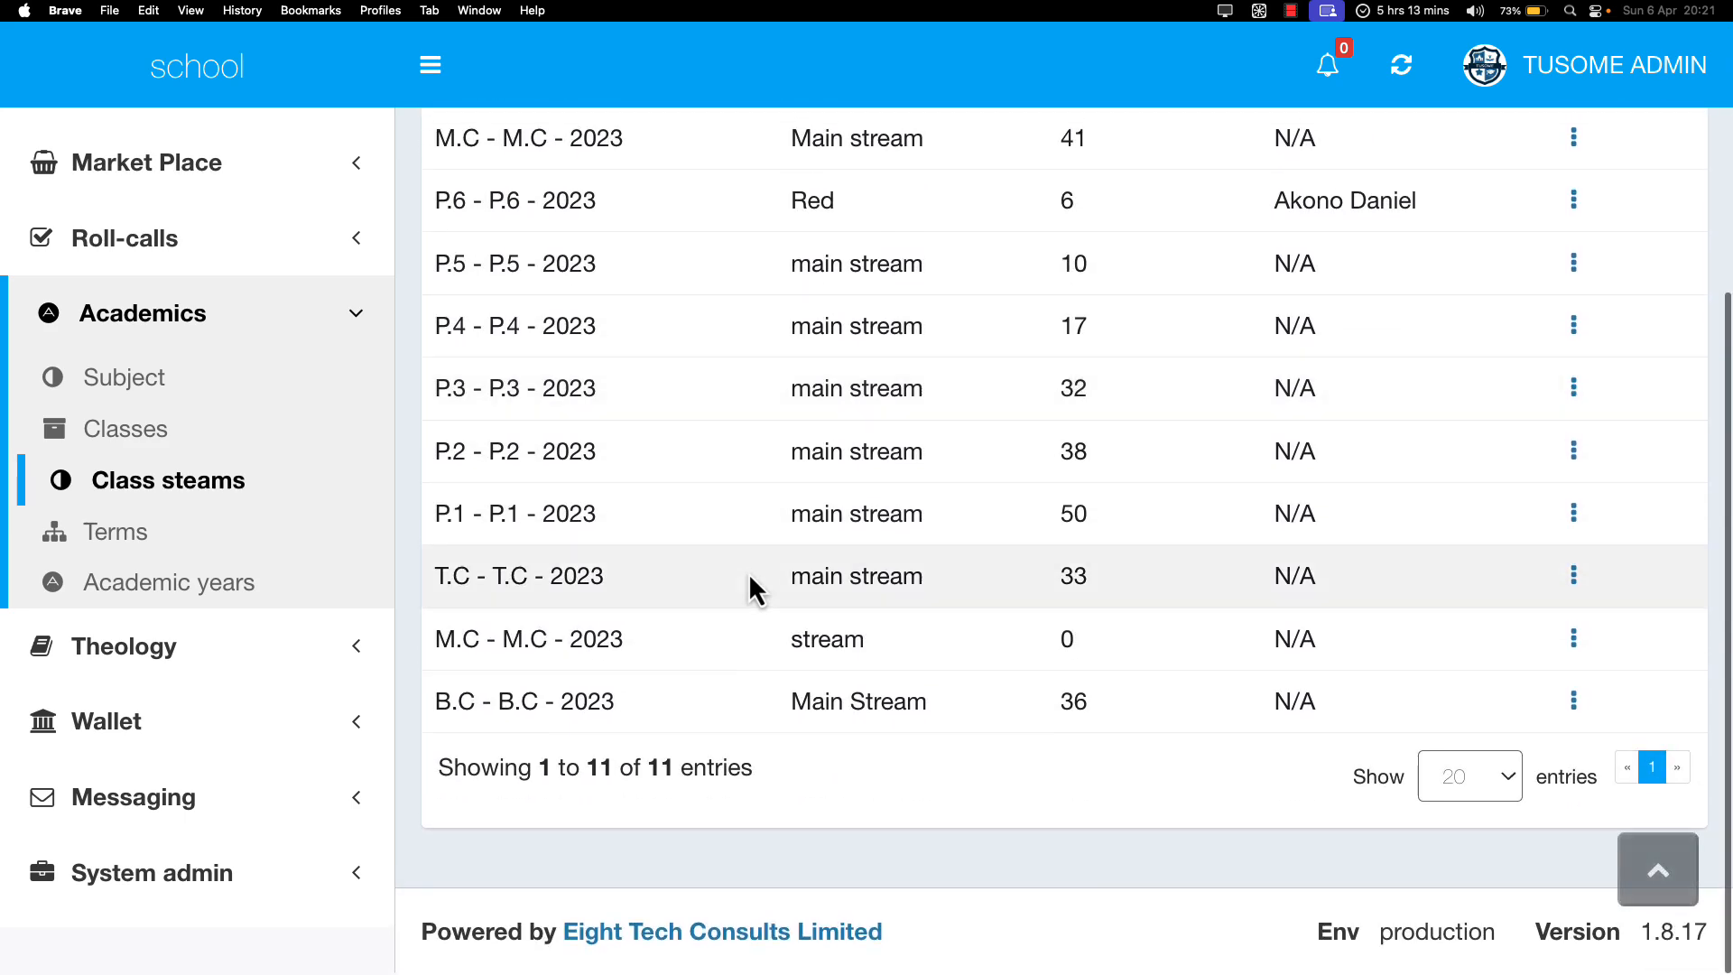
scroll(755, 588, "up", 3)
scroll(754, 587, "down", 3)
scroll(754, 587, "up", 3)
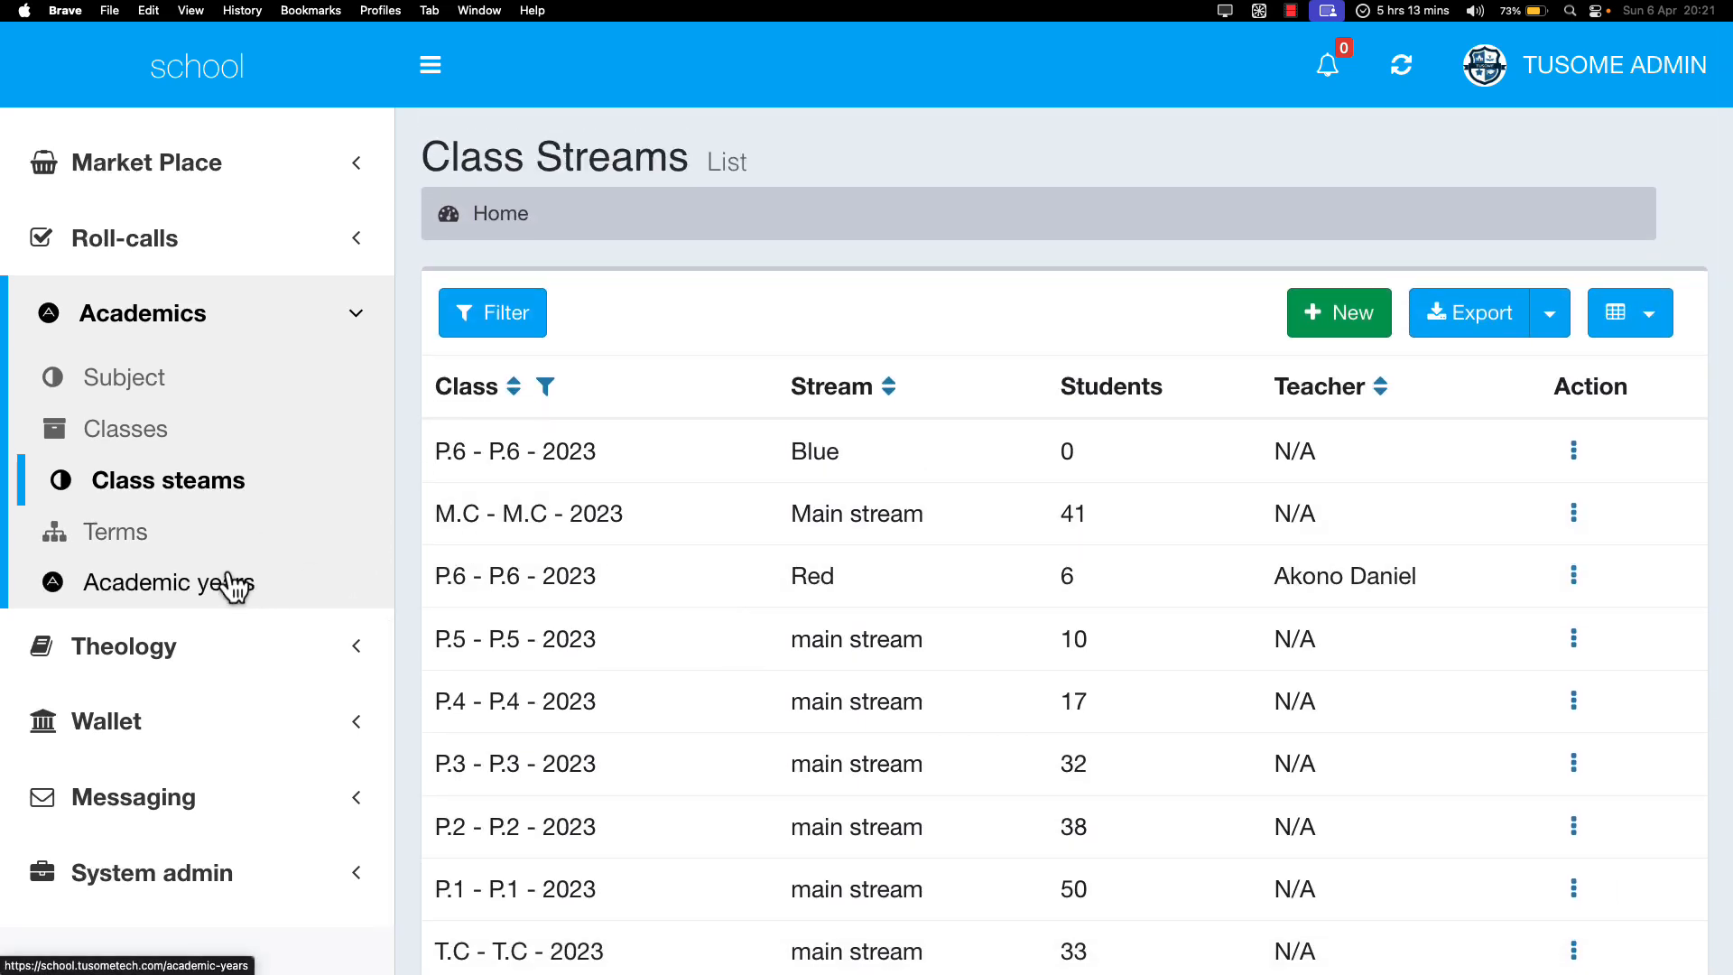
Step: View the academic years, terms and classes lists in turn
left_click(126, 599)
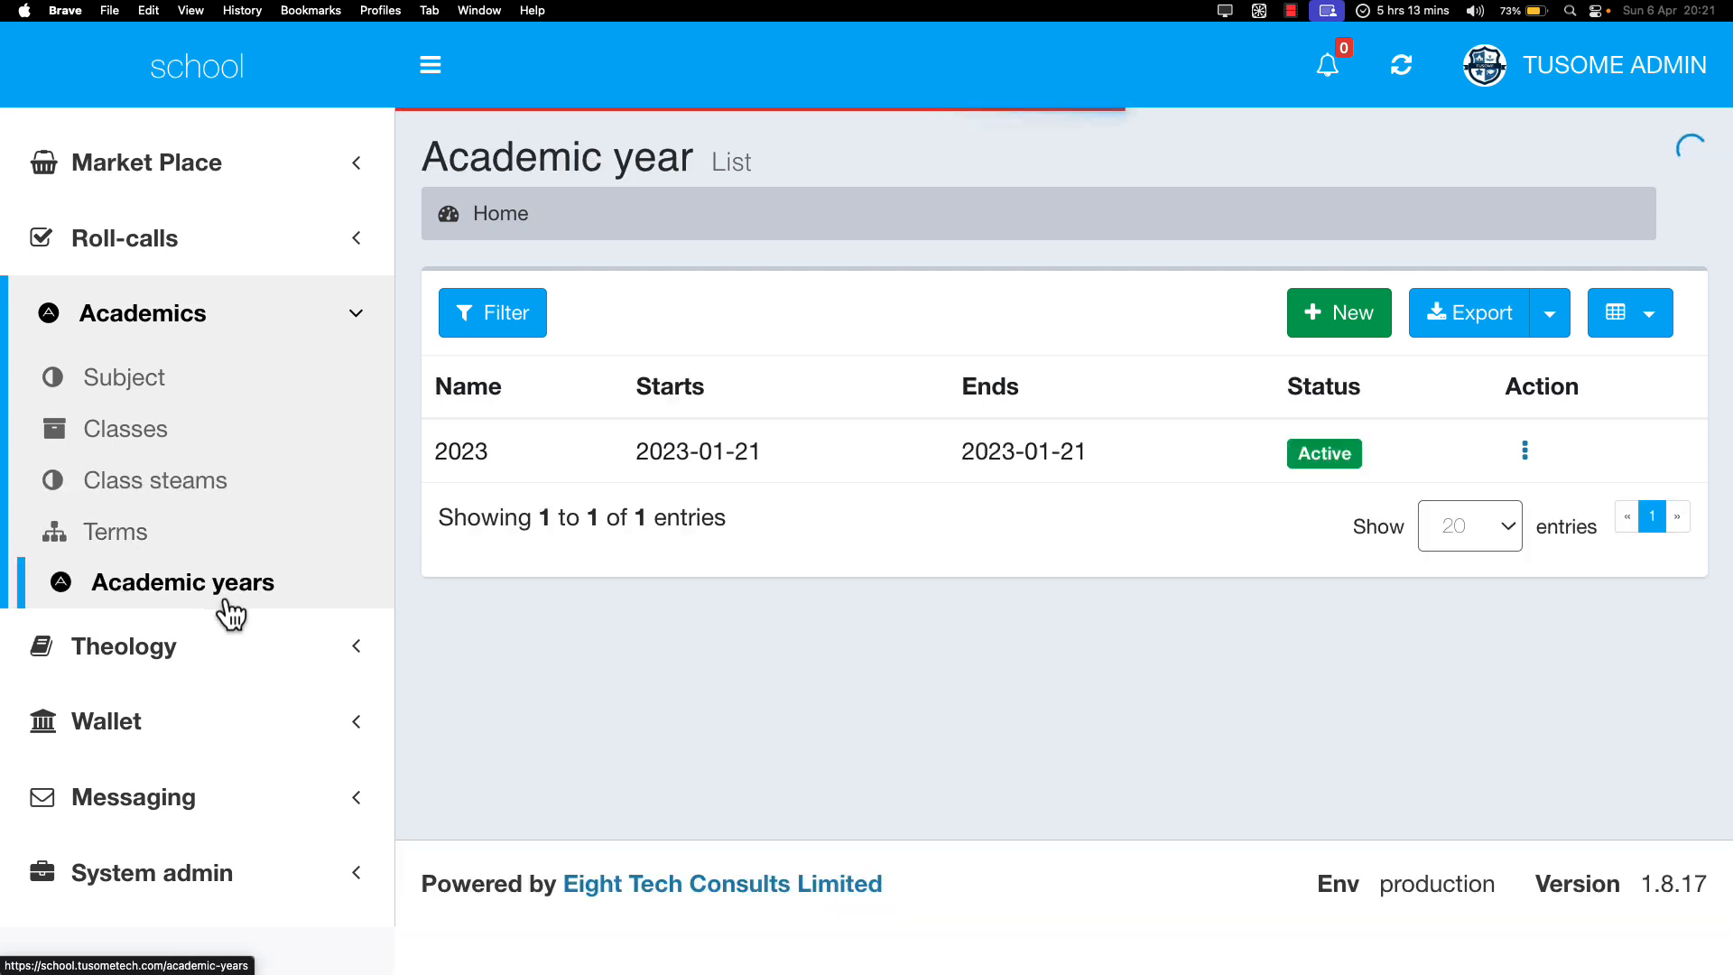
left_click(137, 552)
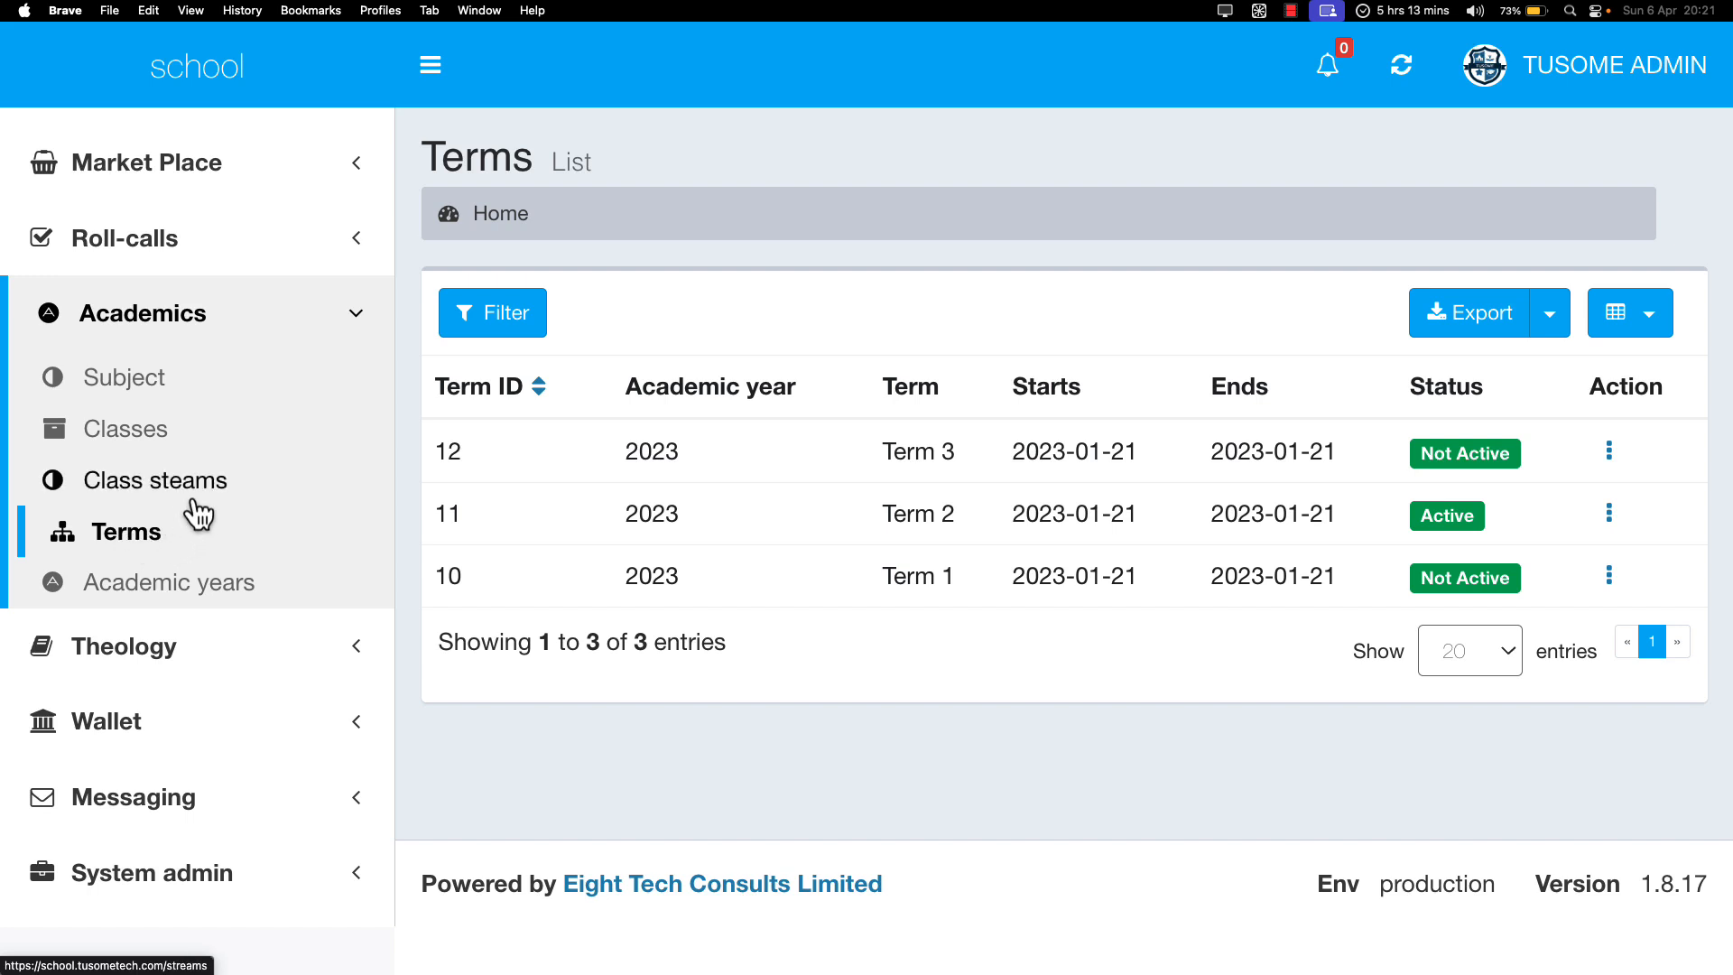
left_click(162, 444)
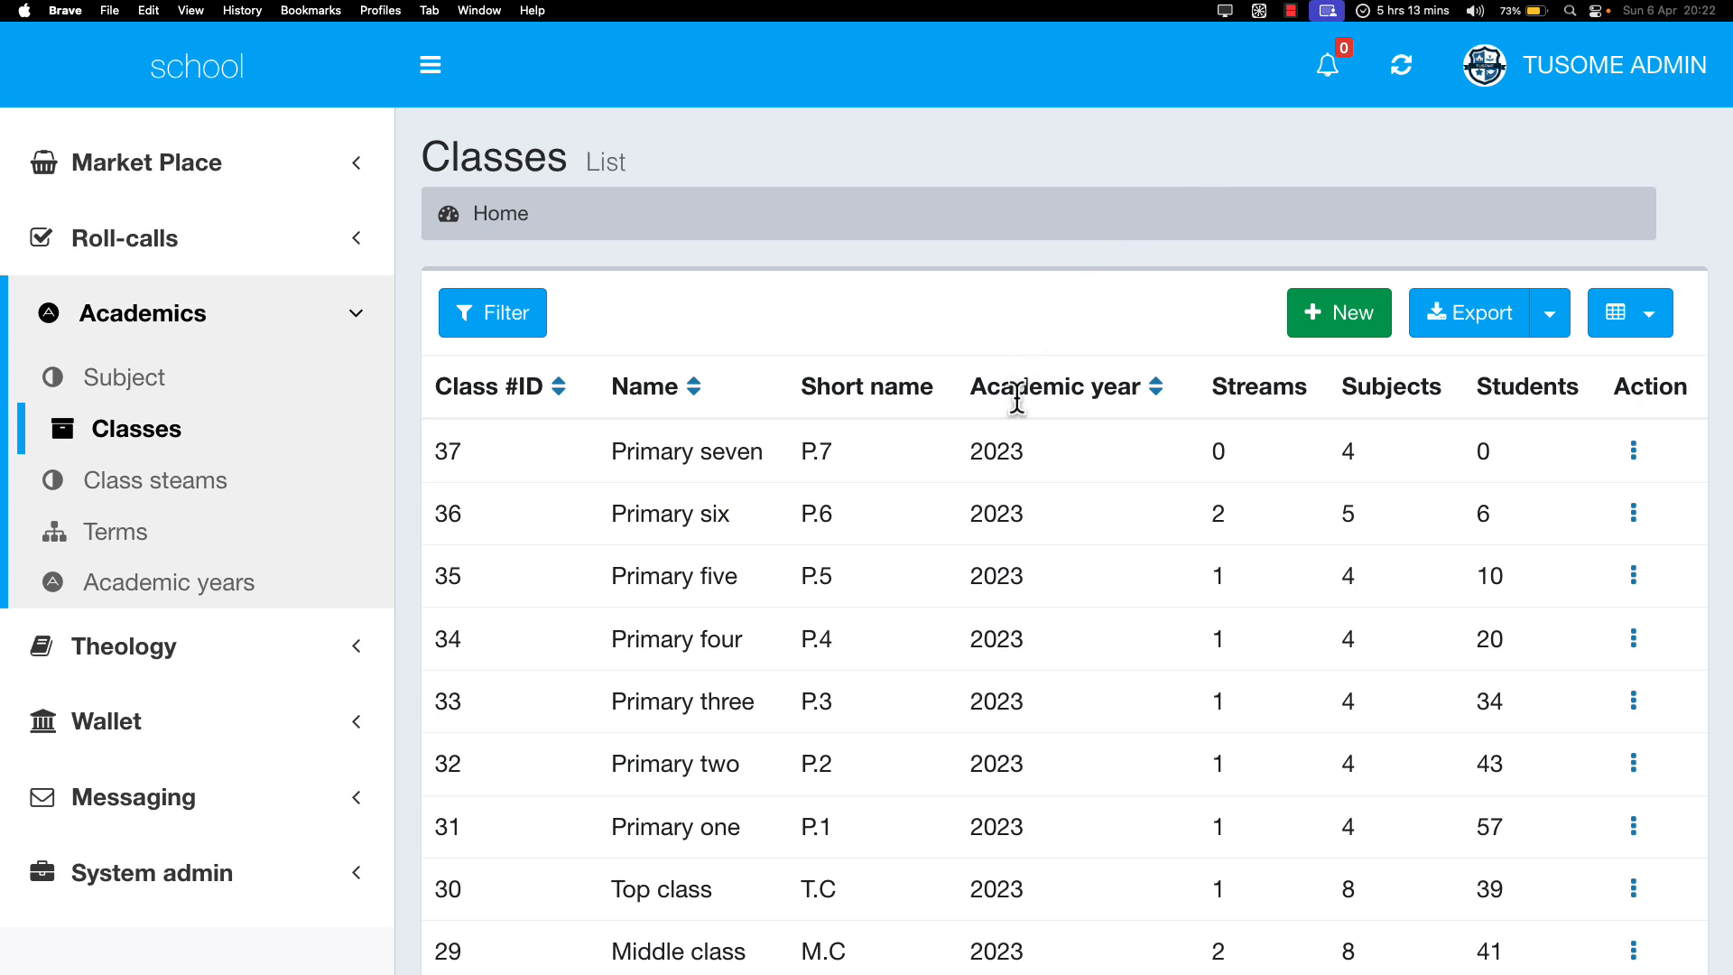
Step: Look through the school system's other modules beyond Academics
scroll(193, 518, "down", 10)
scroll(197, 519, "up", 2)
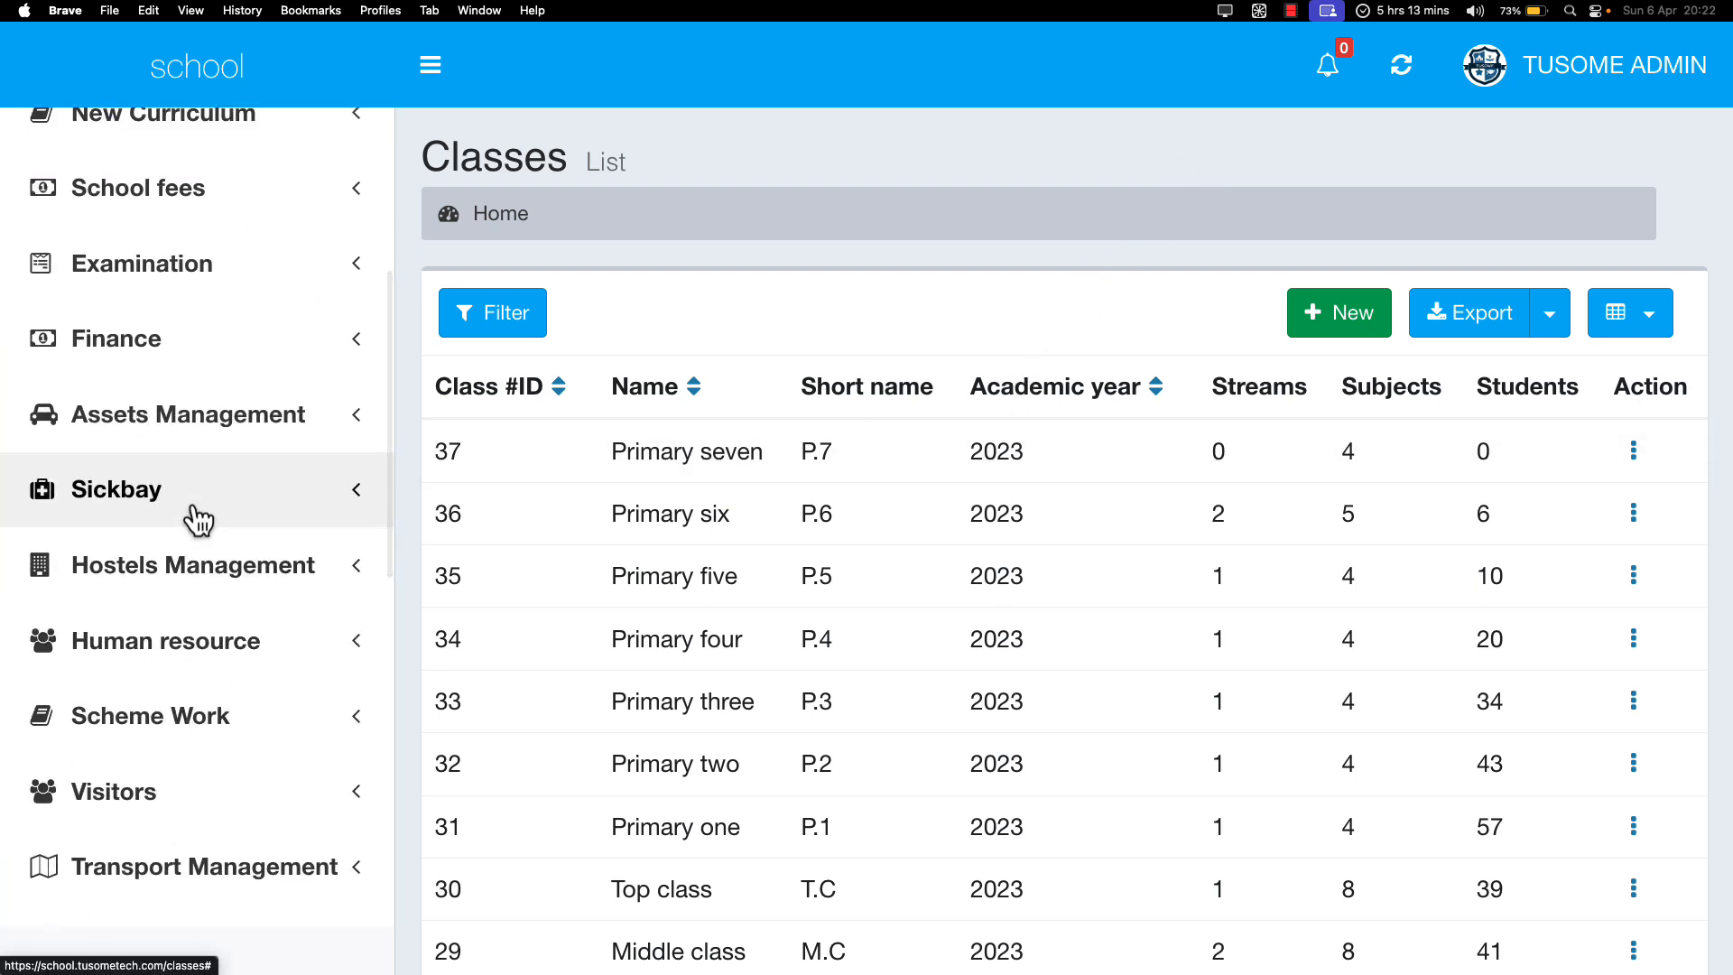
scroll(197, 519, "down", 8)
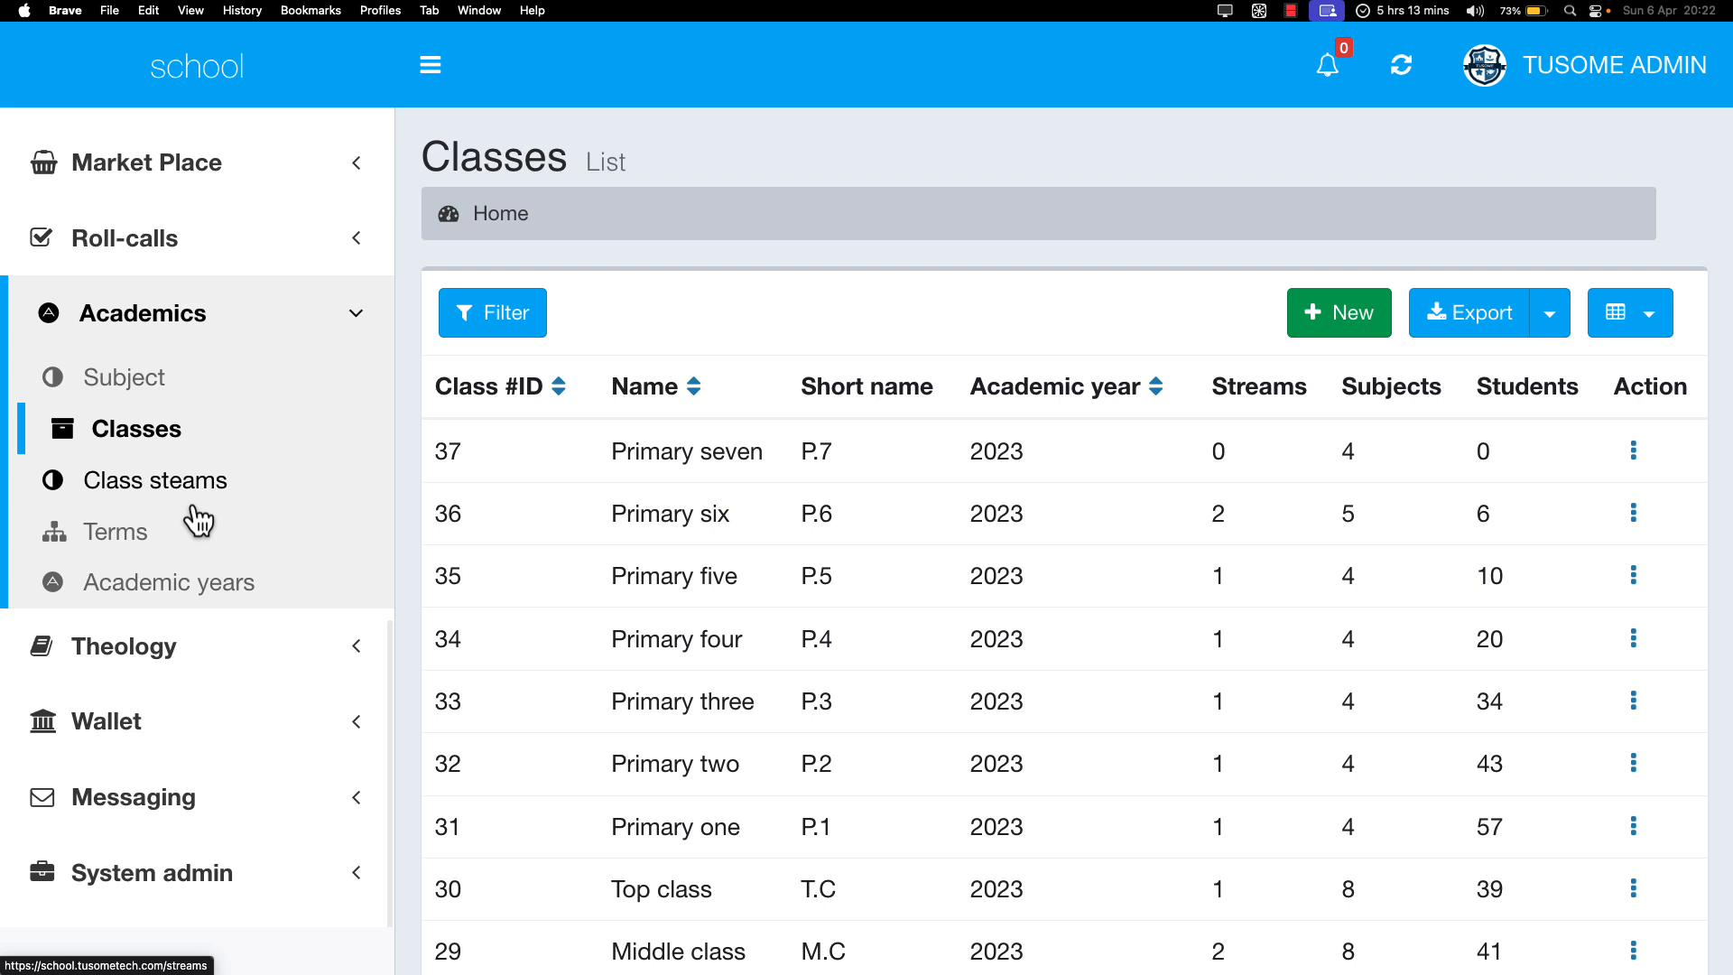